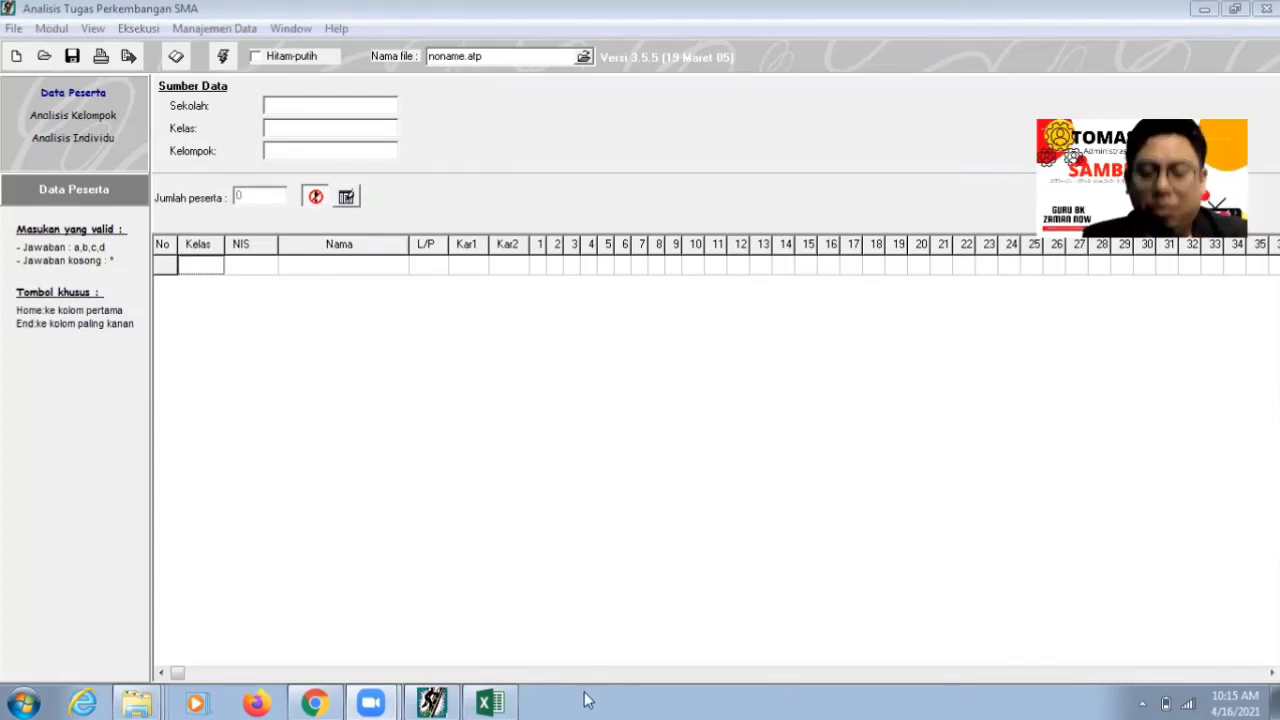
- Bring up the ITP SMKN 1 Pacet workbook and step through row 9's student details
left_click(490, 703)
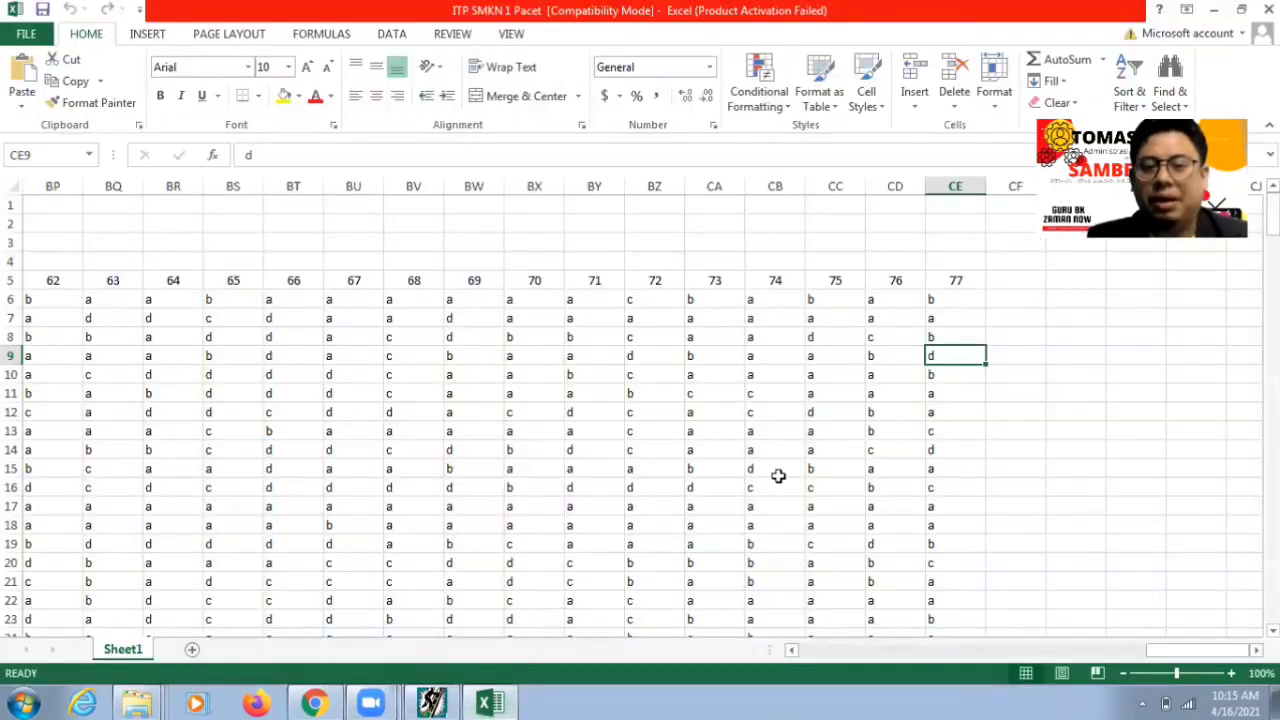
key("Left")
key("Left")
key("Left")
key("Left")
key("Left")
key("Left")
key("Left")
key("Left")
key("Left")
key("Left")
key("Left")
key("Left")
key("Left")
key("Left")
key("Left")
key("Left")
key("Left")
key("Left")
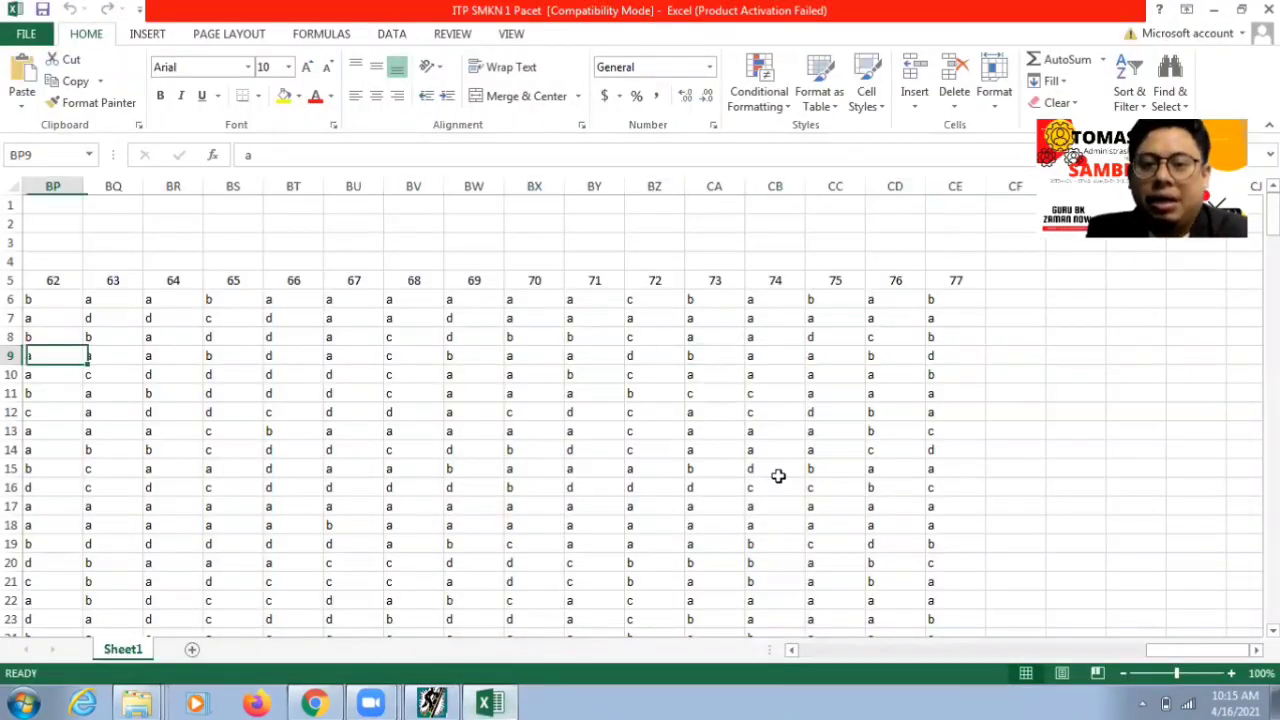
key("Left")
key("Left")
key("Left")
key("Left")
key("Left")
key("Left")
key("Left")
key("Left")
key("Left")
key("Left")
key("Left")
key("Left")
key("Left")
key("Left")
key("Left")
key("Left")
key("Left")
key("Left")
key("Left")
key("Left")
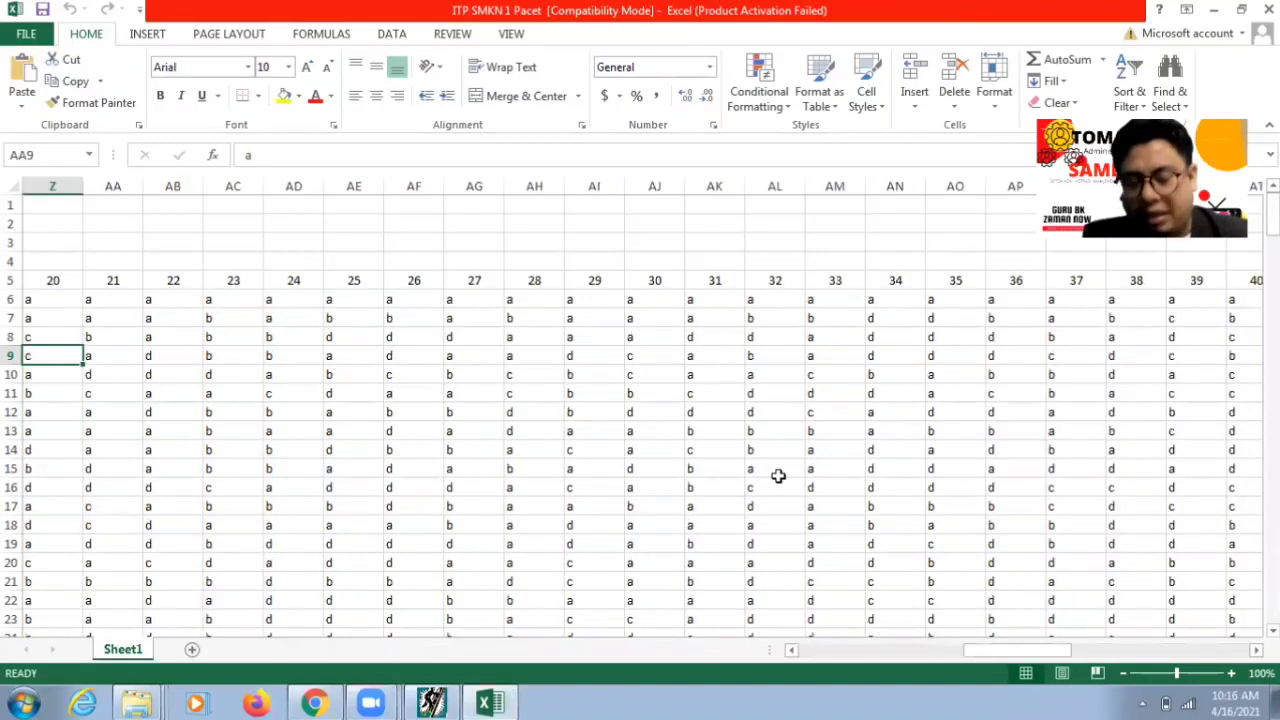
key("Left")
key("Left")
key("Left")
key("Left")
key("Left")
key("Left")
key("Left")
key("Left")
key("Left")
key("Left")
key("Left")
key("Left")
key("Left")
key("Left")
key("Left")
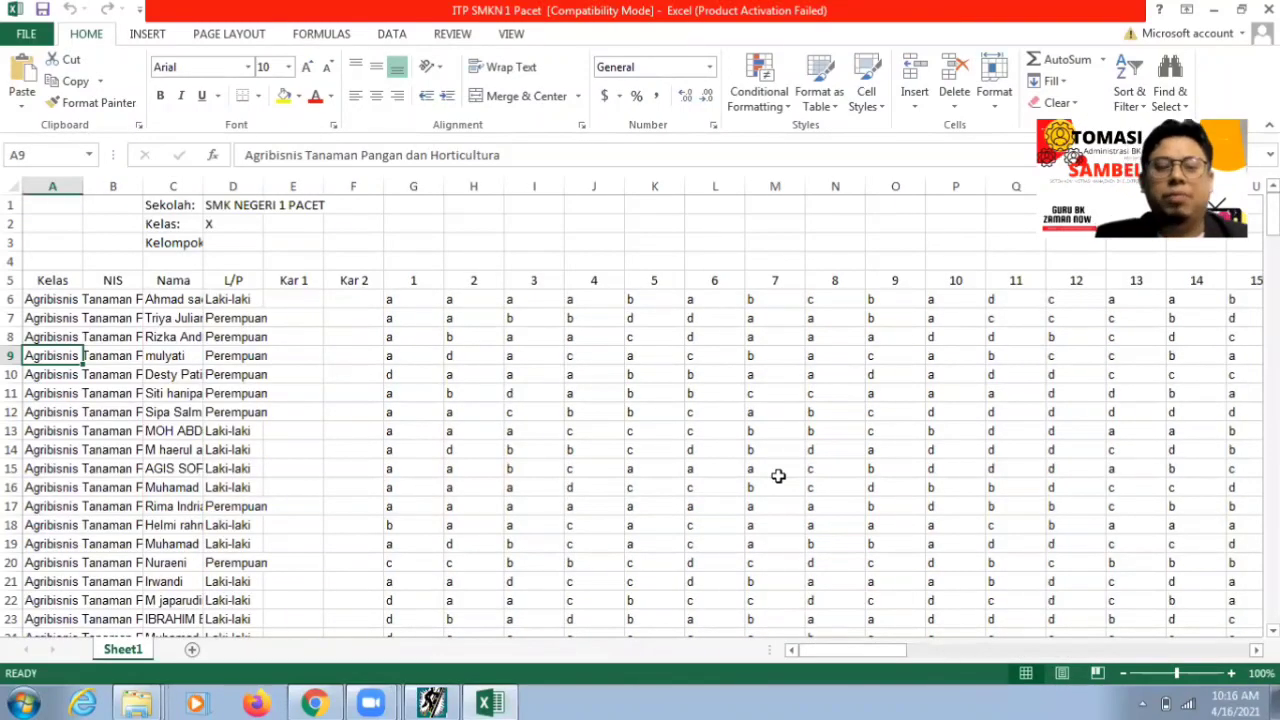
key("Right")
key("Right")
key("Right")
key("Right")
key("Right")
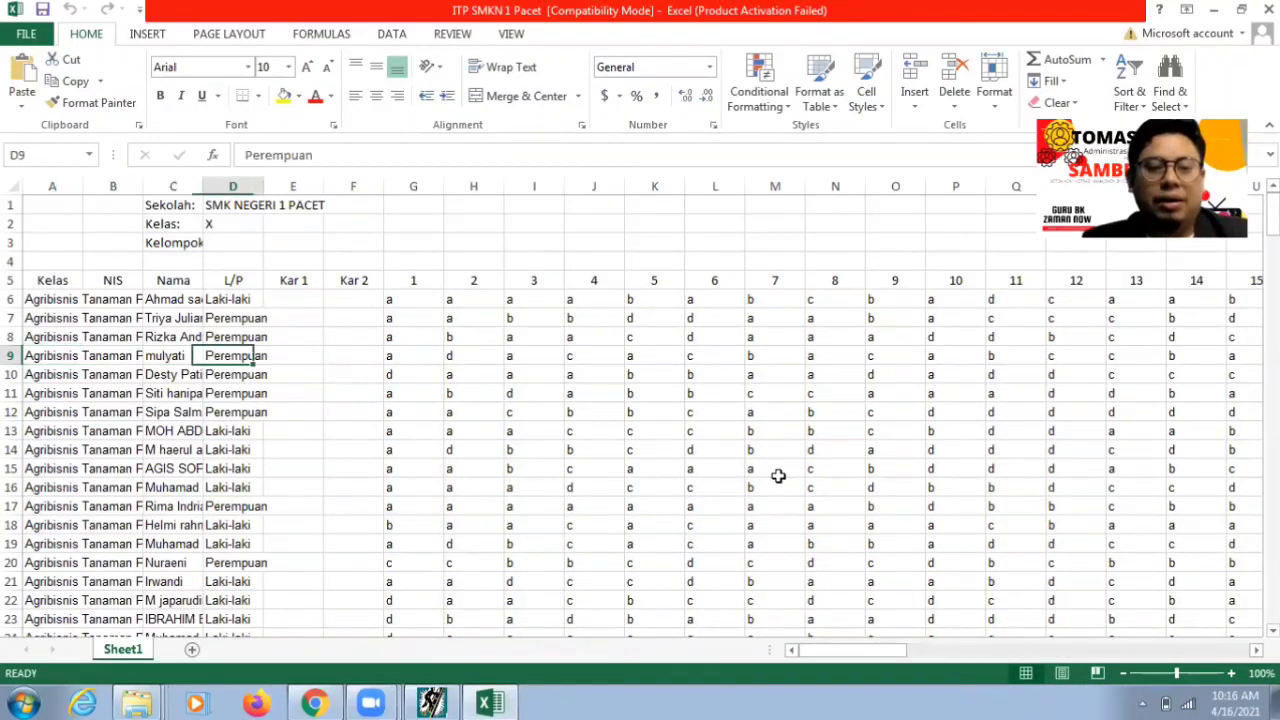
key("Left")
key("Left")
key("Left")
key("Left")
key("Left")
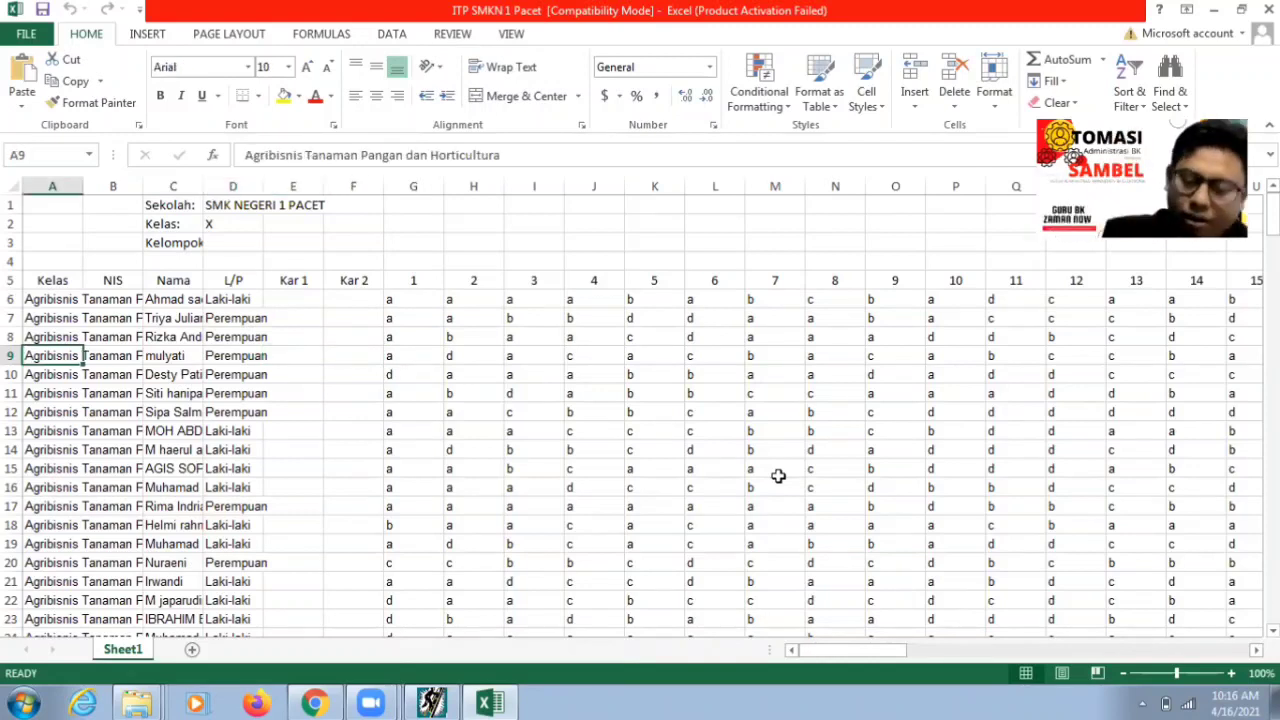
- Scan the class names down column A and point out the Sekolah label
key("Up")
key("Up")
key("Up")
key("Up")
key("Up")
key("Up")
key("Up")
key("Up")
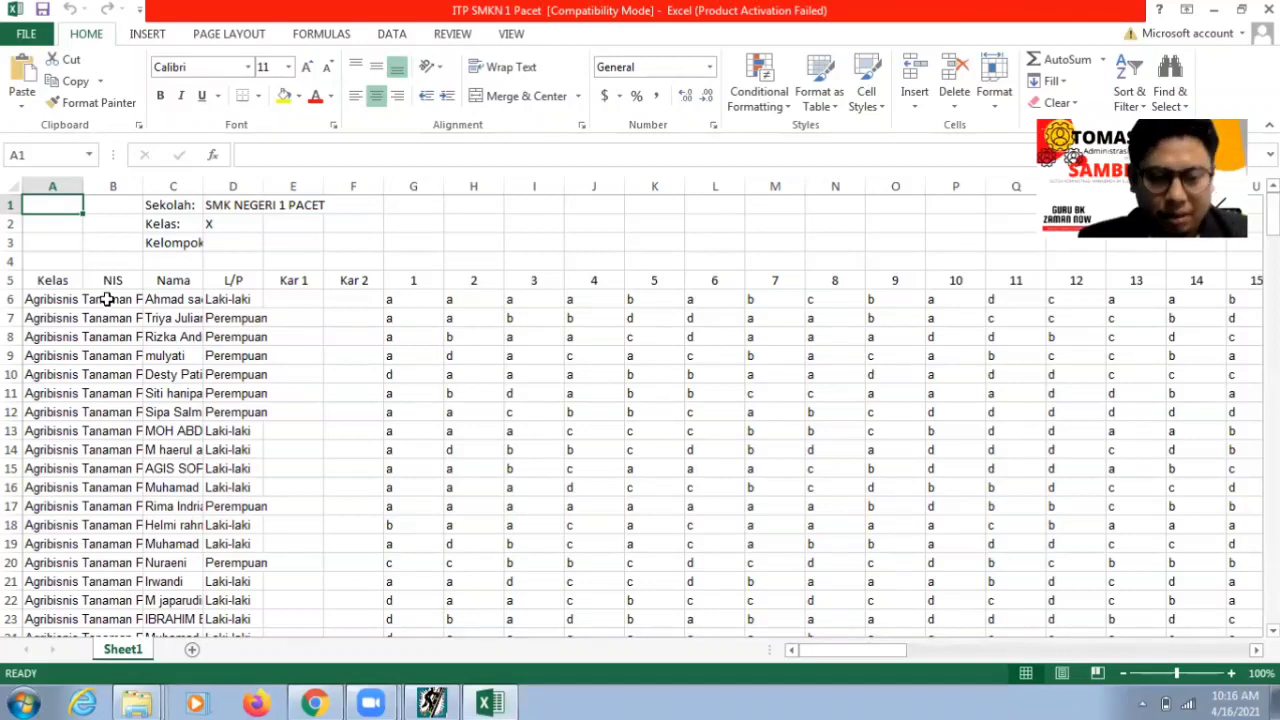
key("Down")
key("Down")
key("Down")
key("Down")
key("Down")
key("Down")
key("Down")
key("Down")
key("Down")
key("Down")
key("Down")
key("Down")
key("Down")
key("Down")
key("Down")
key("Down")
key("Down")
key("Down")
key("Down")
key("Down")
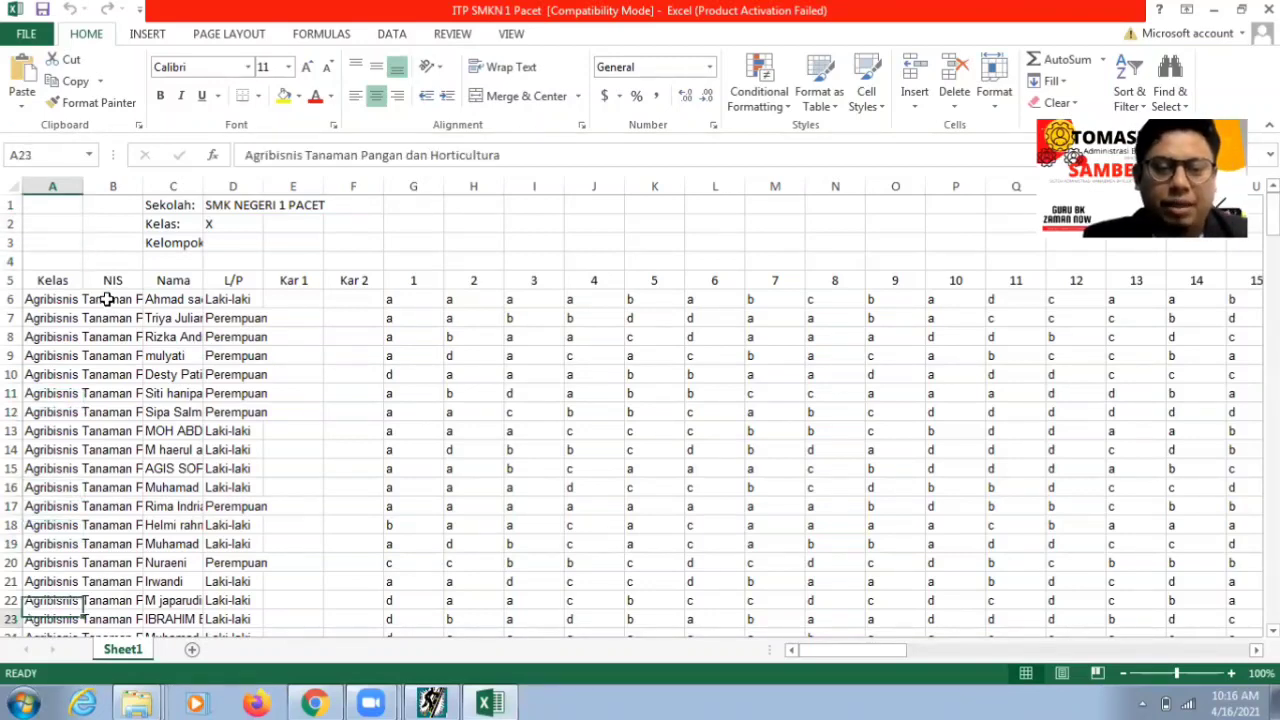
key("Down")
key("Down")
key("Down")
key("Down")
key("Down")
key("Down")
key("Down")
key("Down")
key("Down")
key("Down")
key("Down")
key("Down")
key("Down")
key("Down")
key("Down")
key("Down")
key("Down")
key("Down")
key("Down")
key("Down")
key("Up")
key("Up")
key("Up")
key("Up")
key("Up")
key("Up")
key("Up")
key("Up")
key("Up")
key("Up")
key("Up")
key("Up")
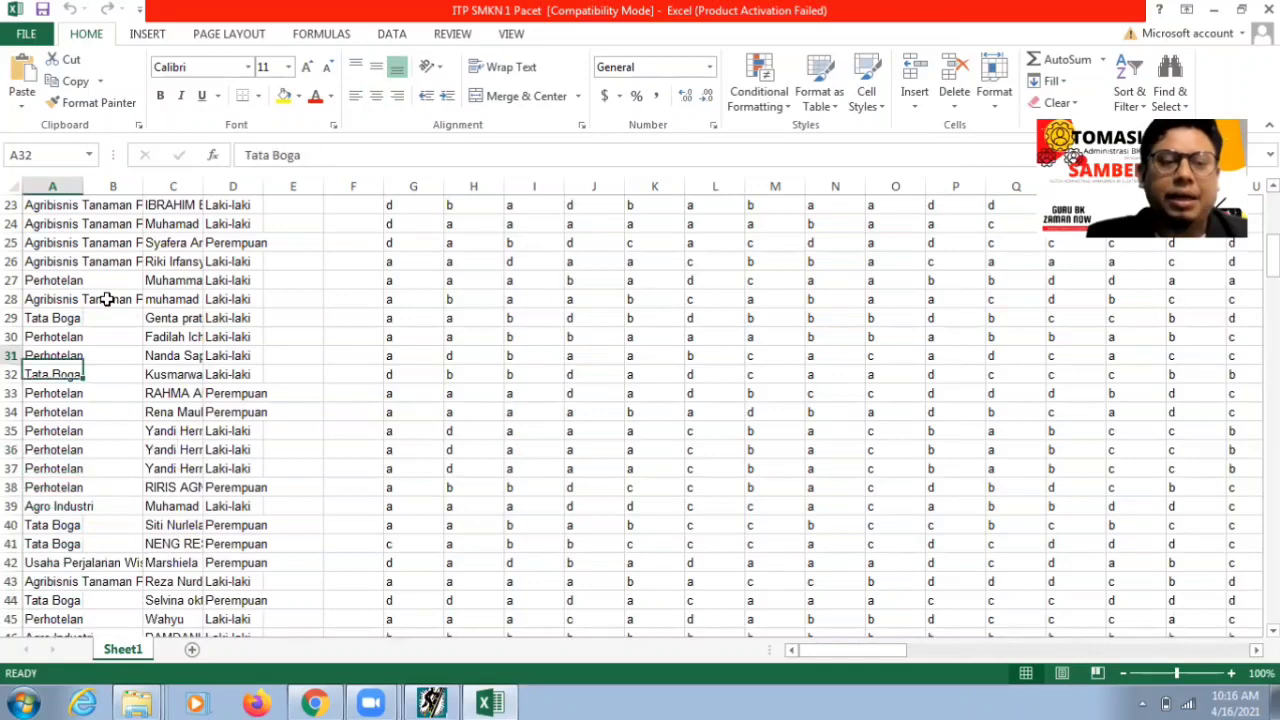
key("Up")
key("Up")
key("Up")
key("Up")
key("Up")
key("Up")
key("Up")
key("Up")
key("Up")
key("Up")
key("Up")
key("Up")
key("Up")
key("Up")
key("Up")
key("Up")
key("Up")
key("Up")
key("Up")
key("Up")
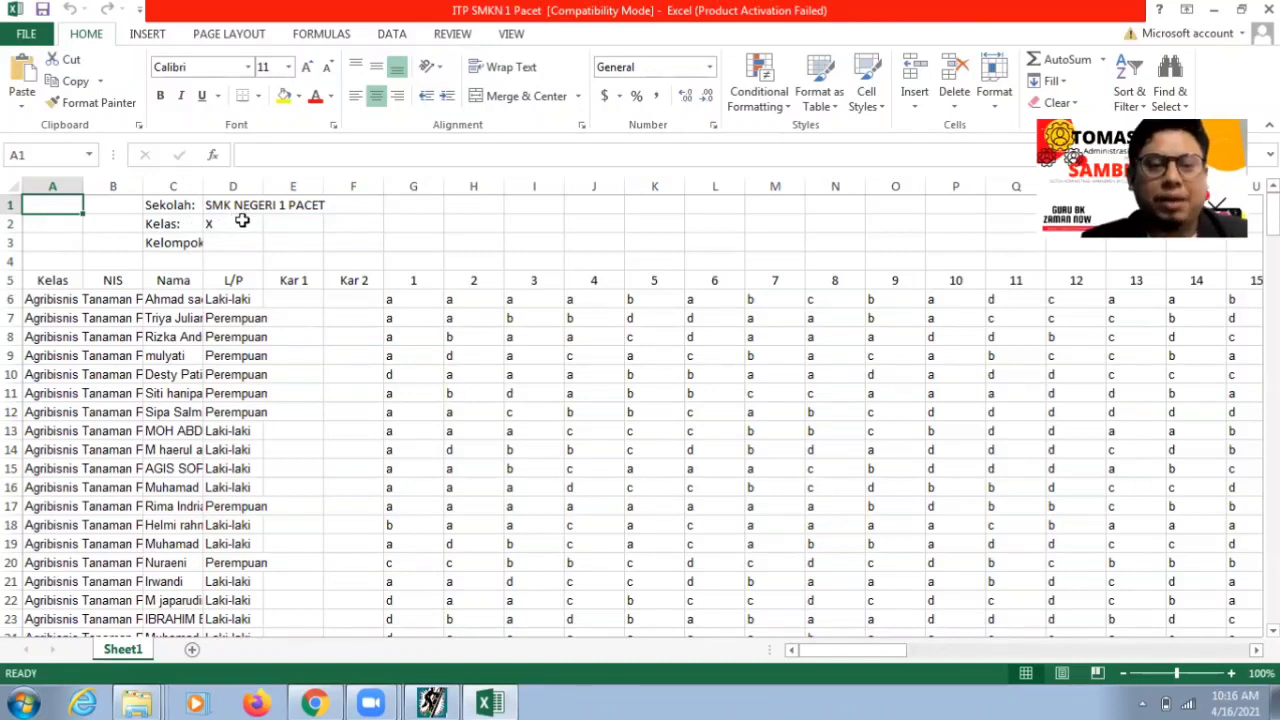
left_click(180, 205)
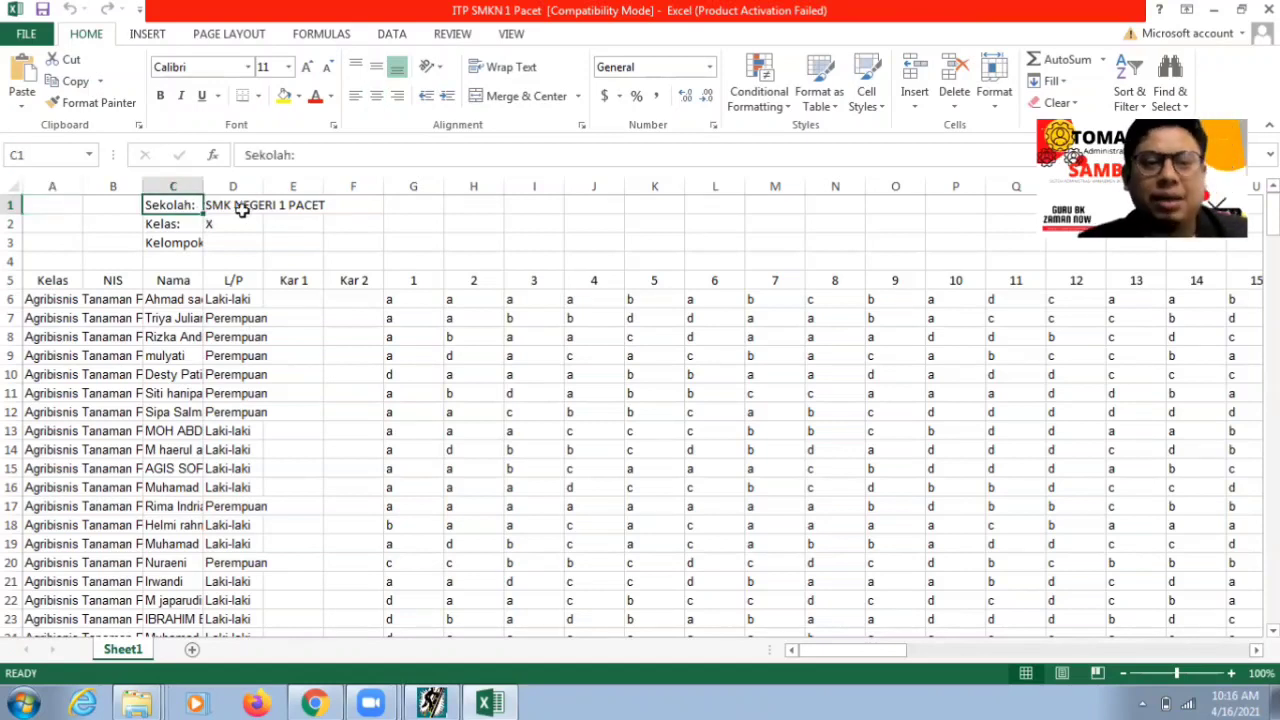
left_click(232, 207)
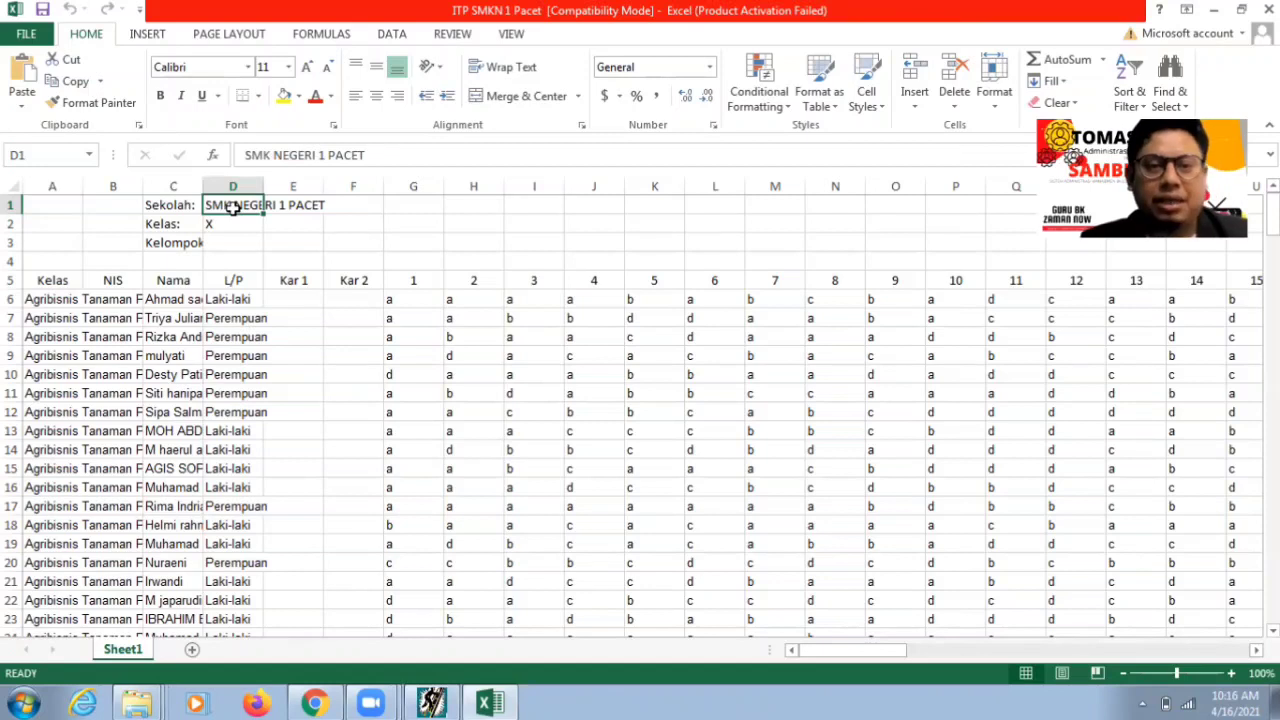
left_click(166, 225)
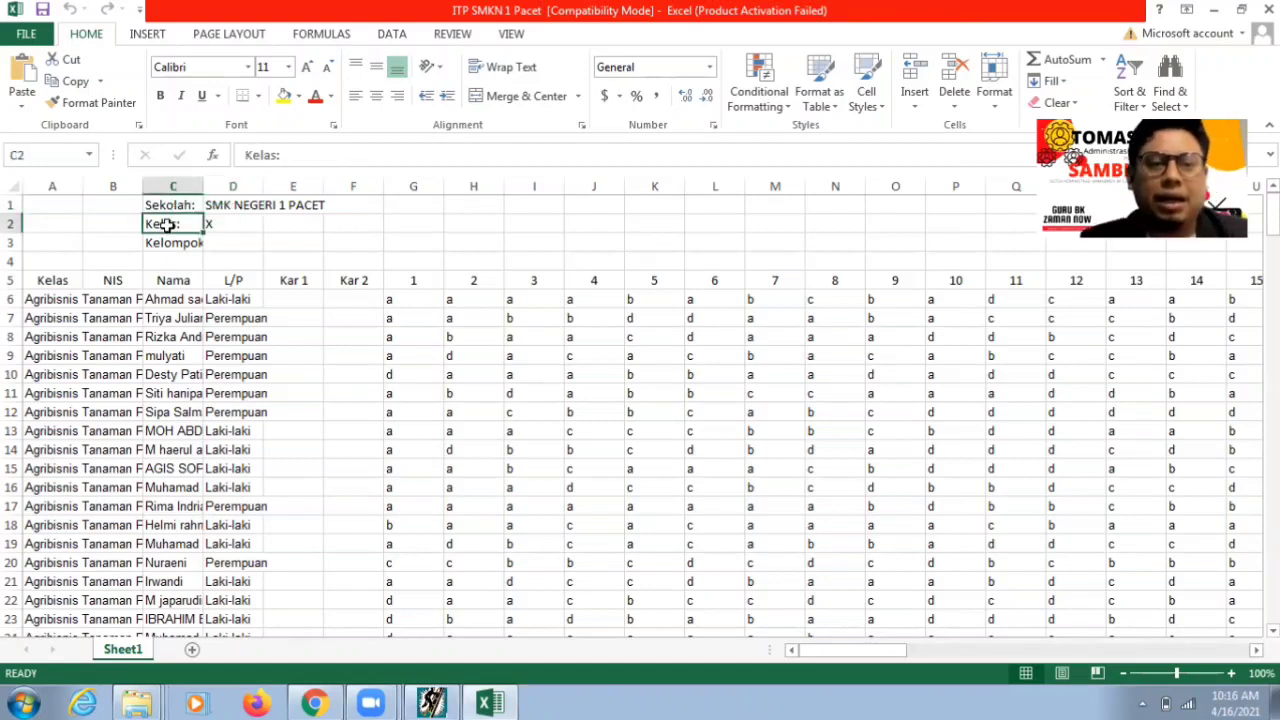
left_click(216, 226)
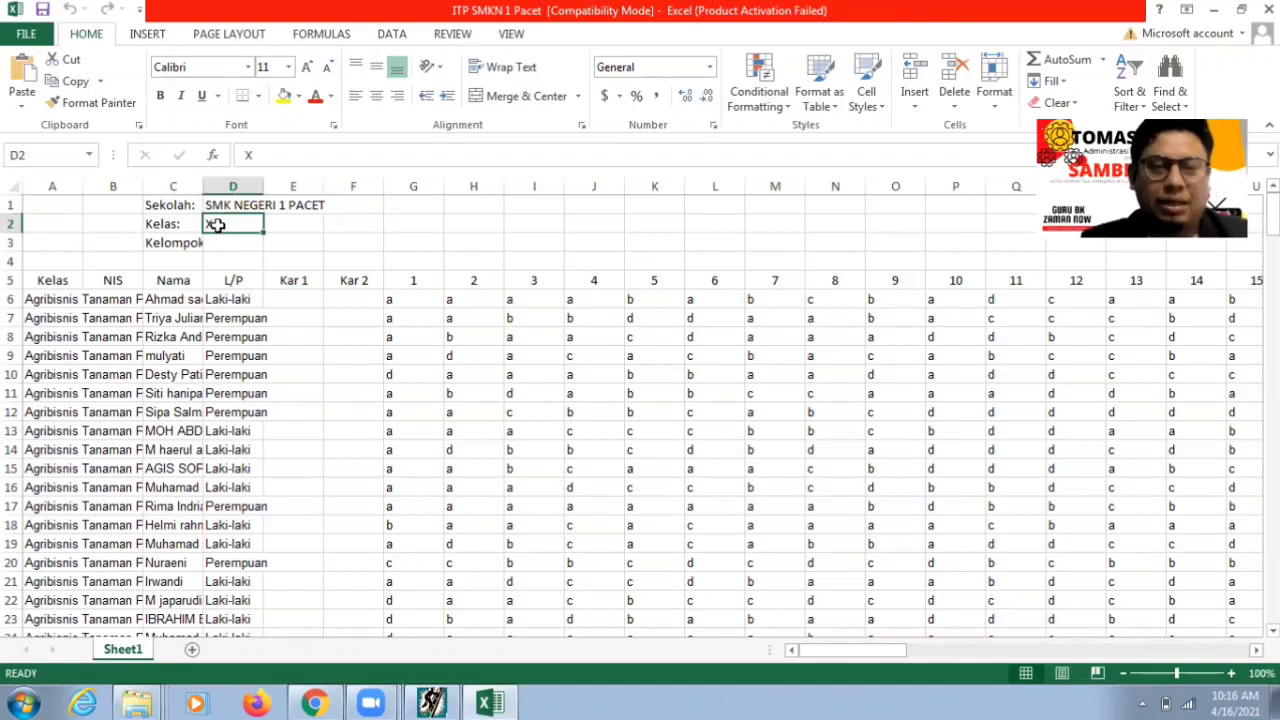
left_click(169, 254)
left_click_drag(172, 244, 251, 241)
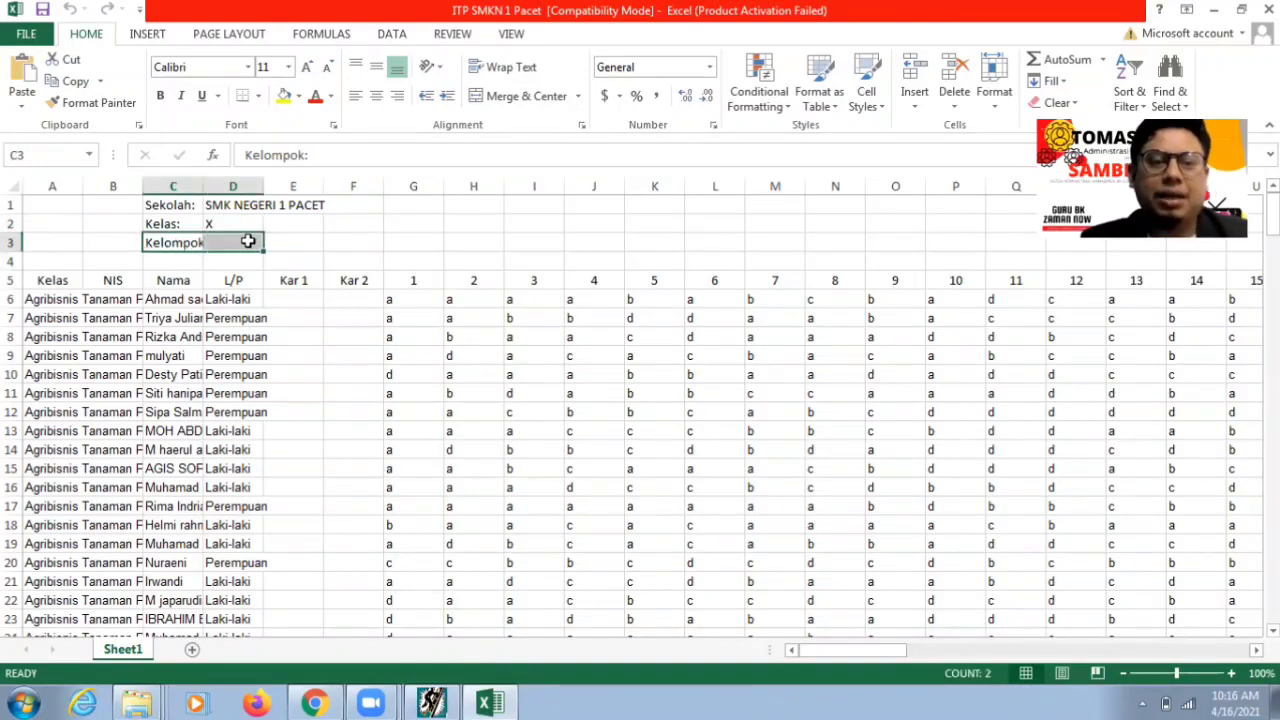
left_click(251, 242)
left_click(60, 284)
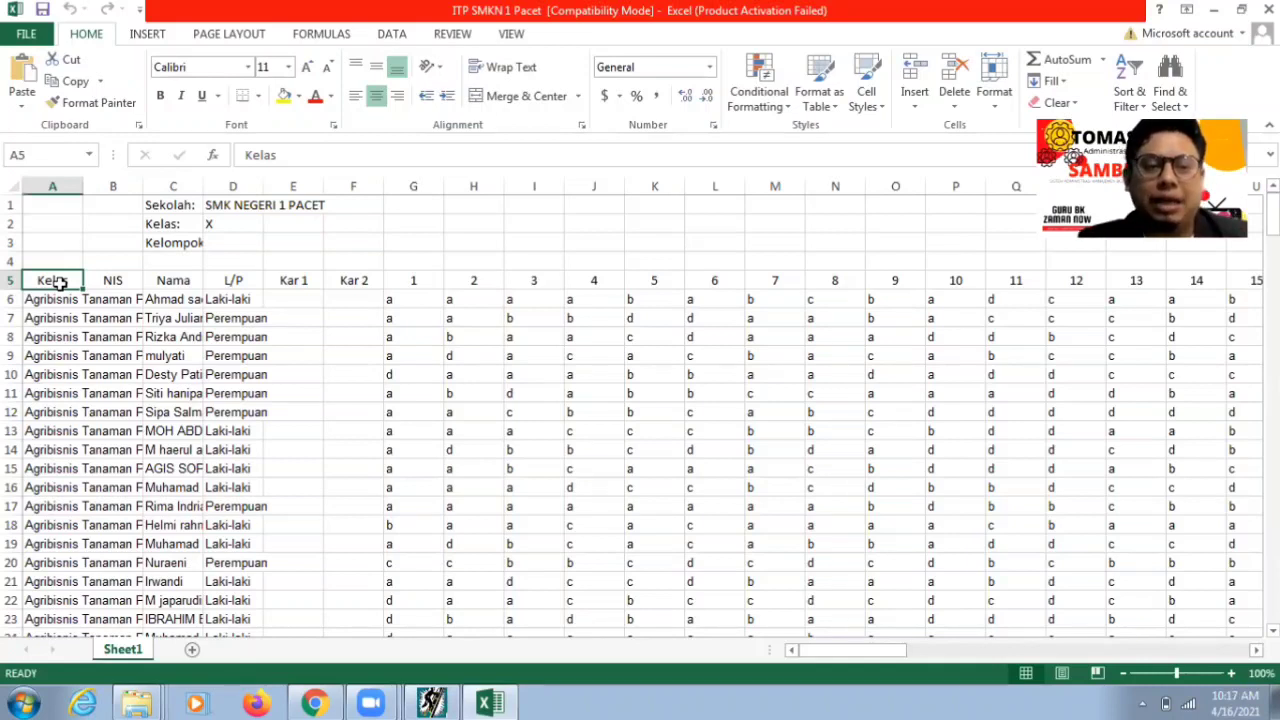
key("Right")
key("Right")
key("Right")
key("Right")
key("Right")
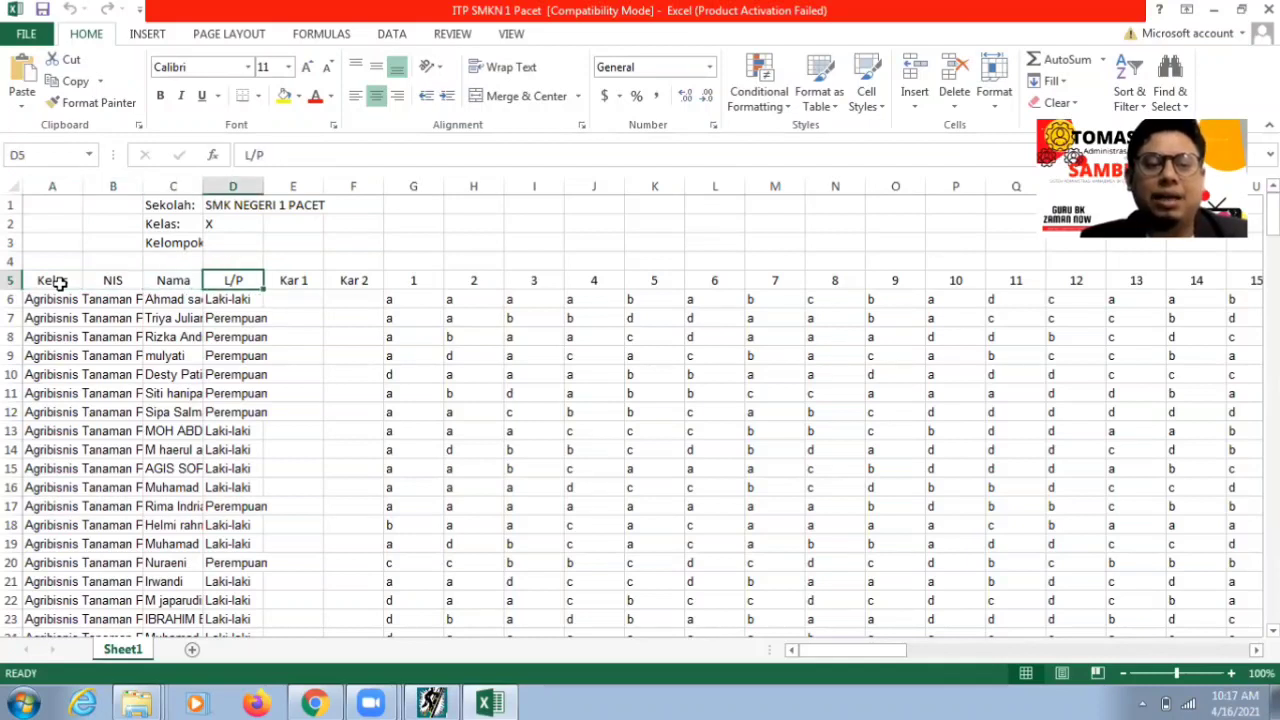
key("Right")
key("Right")
key("Right")
key("Right")
key("Right")
key("Right")
key("Right")
key("Right")
key("Right")
key("Right")
key("Right")
key("Right")
key("Right")
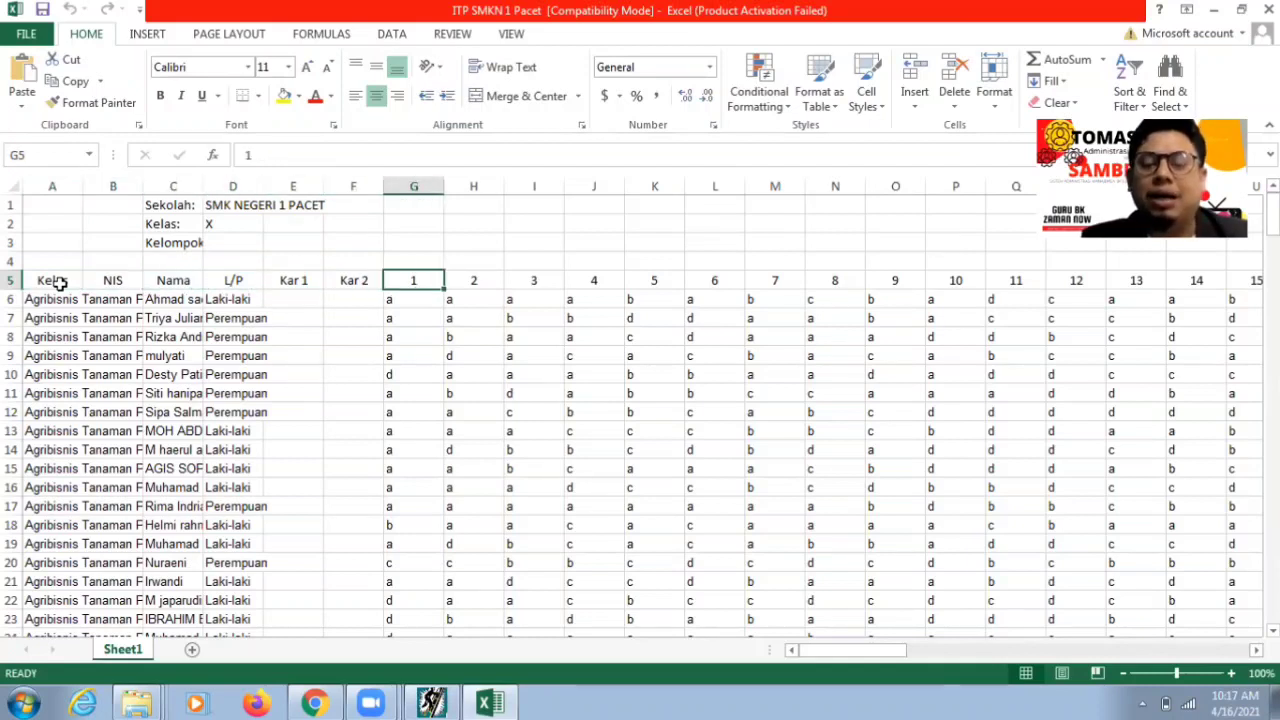
key("Right")
key("Right")
key("Right")
key("Right")
key("Right")
key("Right")
key("Right")
key("Right")
key("Right")
key("Right")
key("Right")
key("Right")
key("Right")
key("Right")
key("Right")
key("Right")
key("Right")
key("Right")
key("Right")
key("Right")
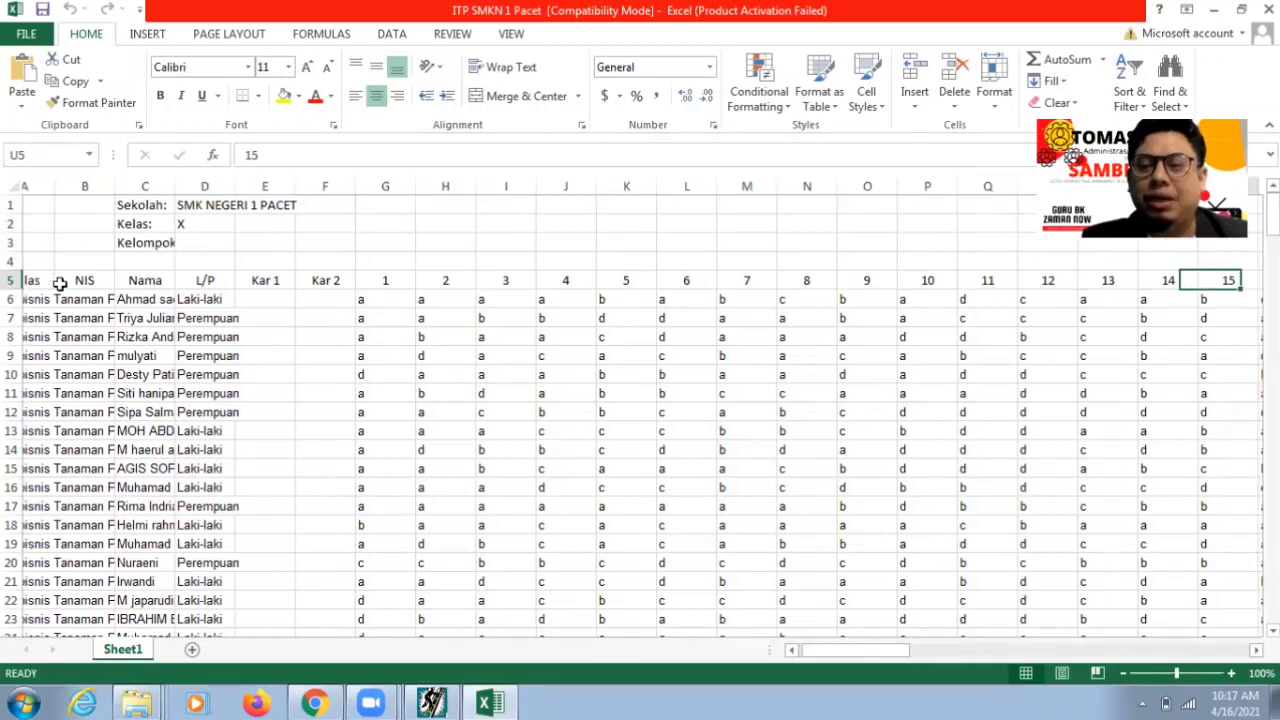
key("Right")
key("Right")
key("Right")
key("Right")
key("Right")
key("Right")
key("Right")
key("Right")
key("Right")
key("Right")
key("Right")
key("Right")
key("Right")
key("Right")
key("Right")
key("Right")
key("Right")
key("Right")
key("Right")
key("Right")
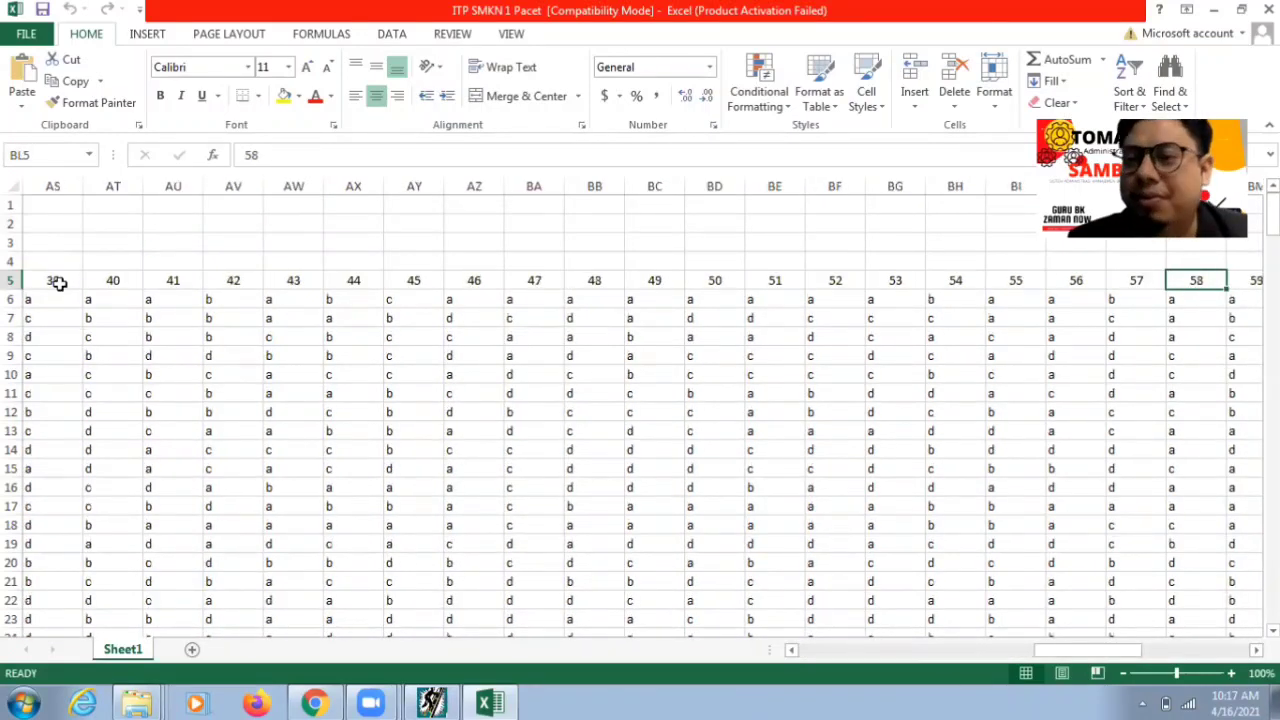
key("Left")
key("Left")
key("Left")
key("Left")
key("Left")
key("Left")
key("Left")
key("Left")
key("Left")
key("Left")
key("Left")
key("Left")
key("Left")
key("Left")
key("Left")
key("Left")
key("Left")
key("Left")
key("Left")
key("Left")
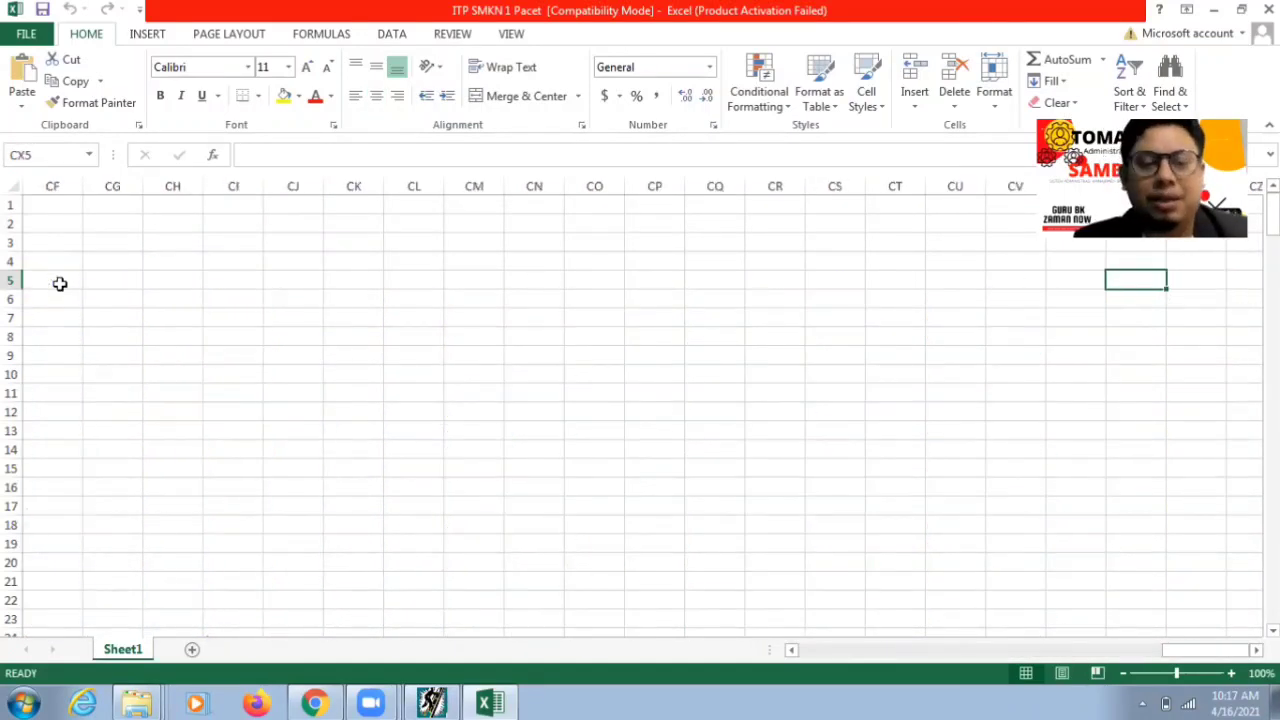
key("Left")
key("Right")
key("Right")
key("Right")
key("Right")
key("Right")
key("Right")
key("Right")
key("Right")
key("Right")
key("Right")
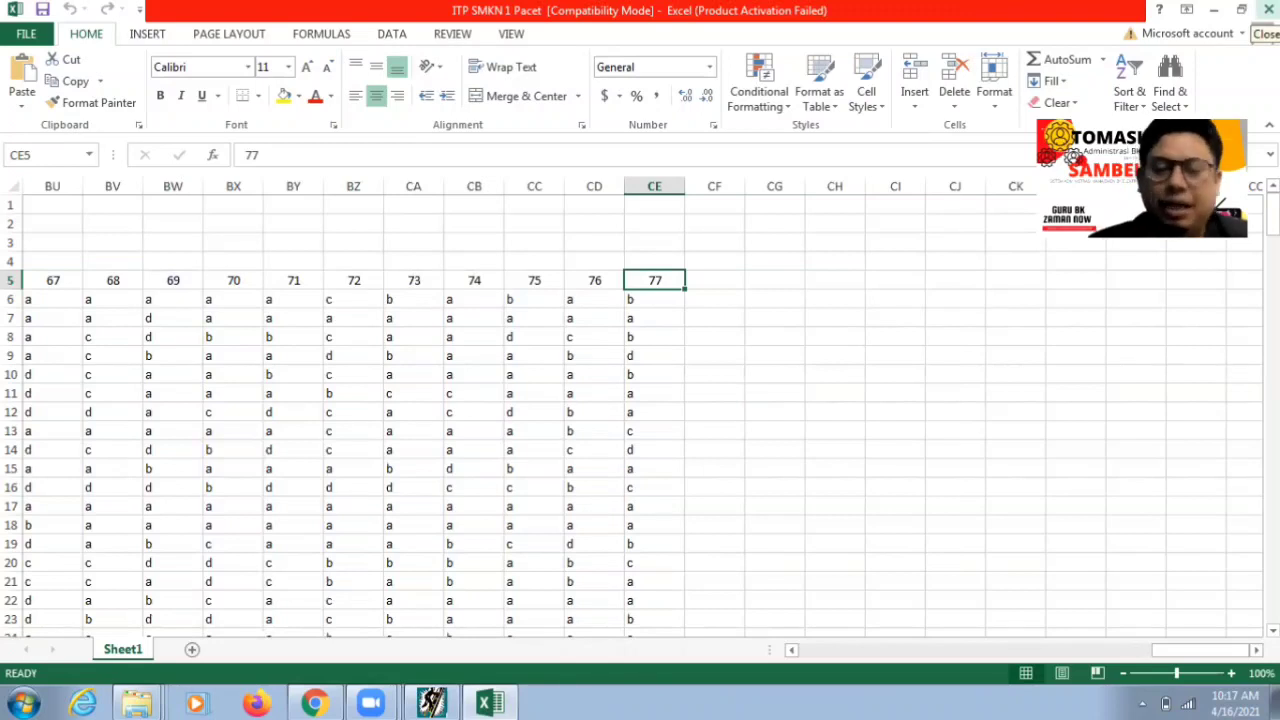
- Close the Excel workbook and choose Impor dari file Excell from the ATP File menu
left_click(1268, 10)
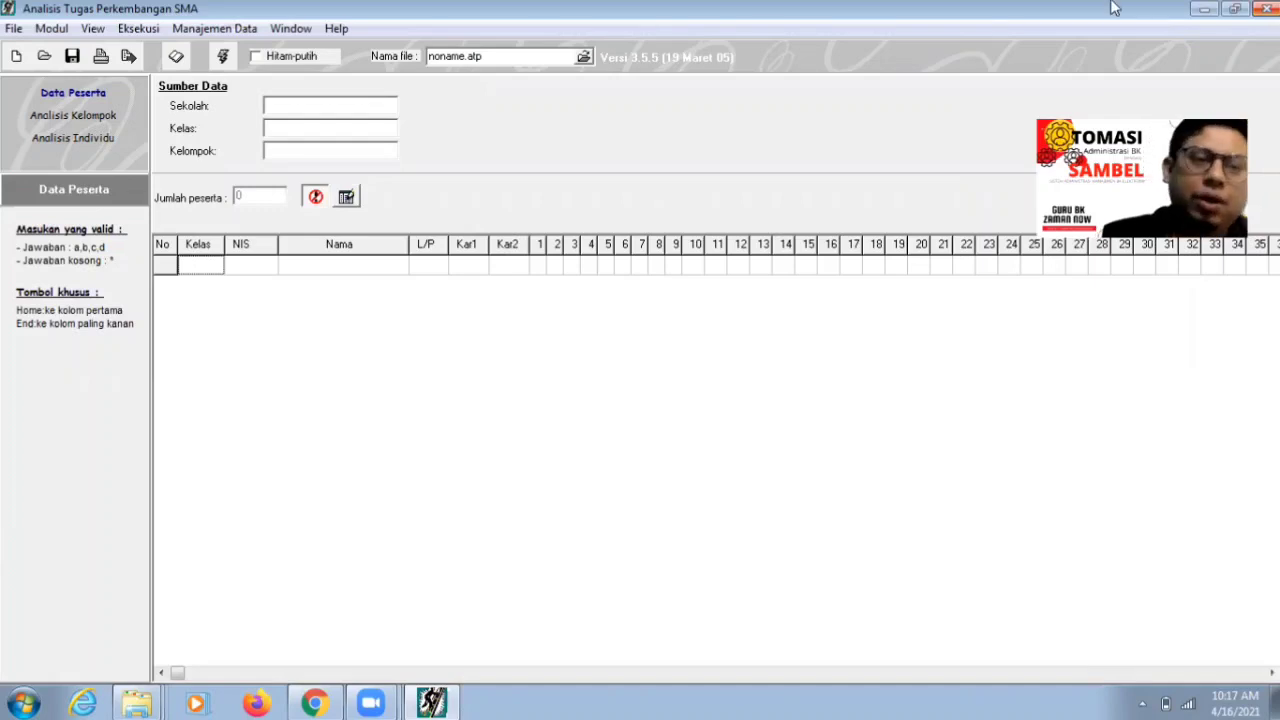
left_click(14, 30)
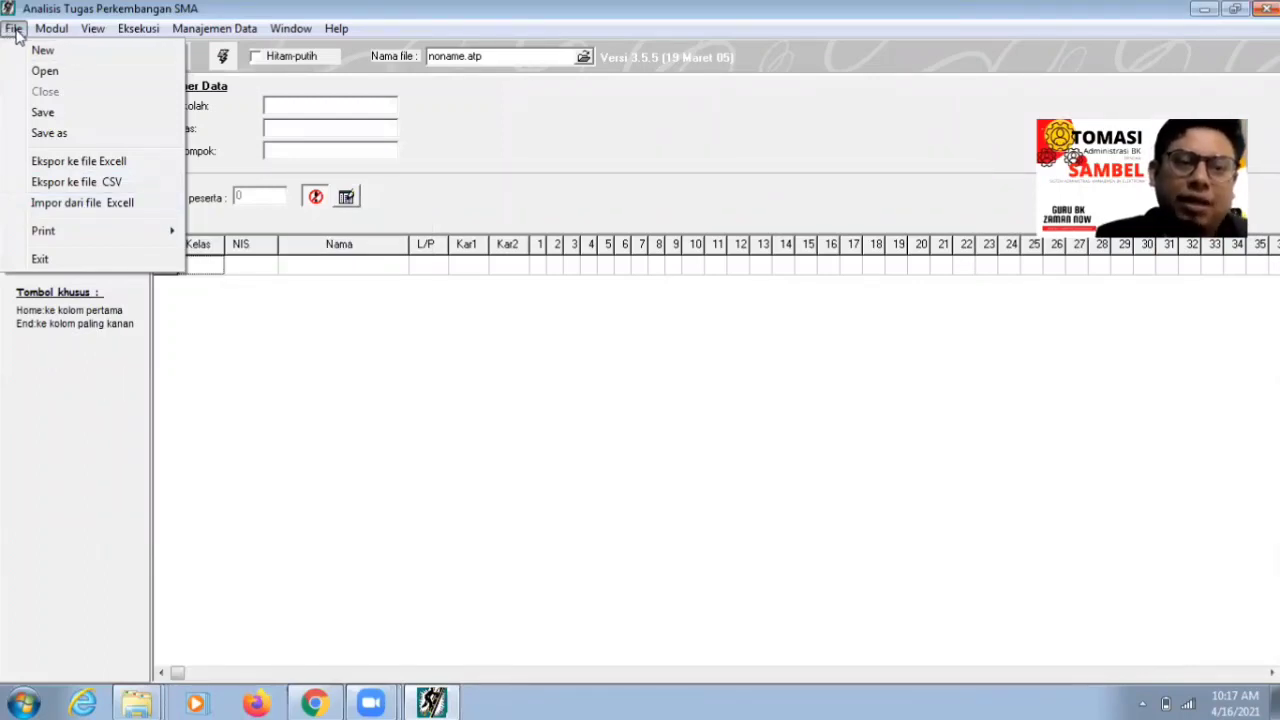
left_click(83, 216)
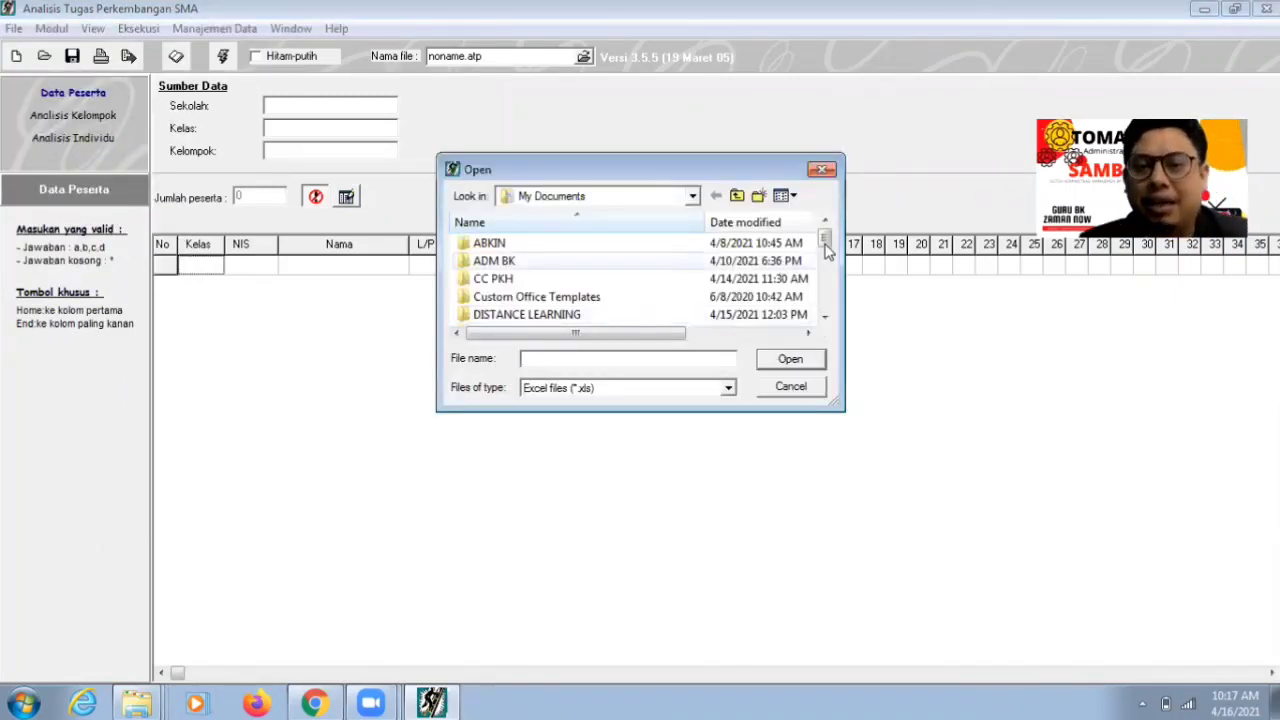
- Select the ITP SMKN 1 Pacet workbook in the Open dialog and import it
scroll(828, 286, "down", 2)
scroll(828, 286, "down", 3)
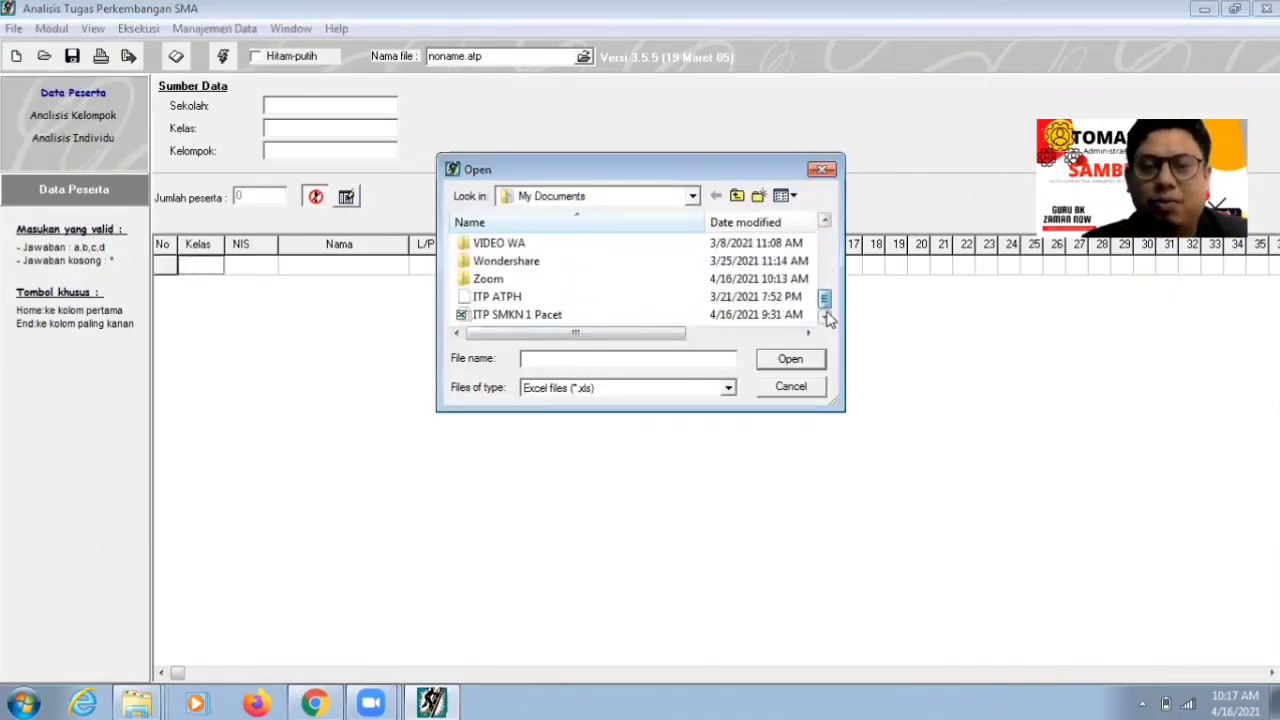
left_click(668, 315)
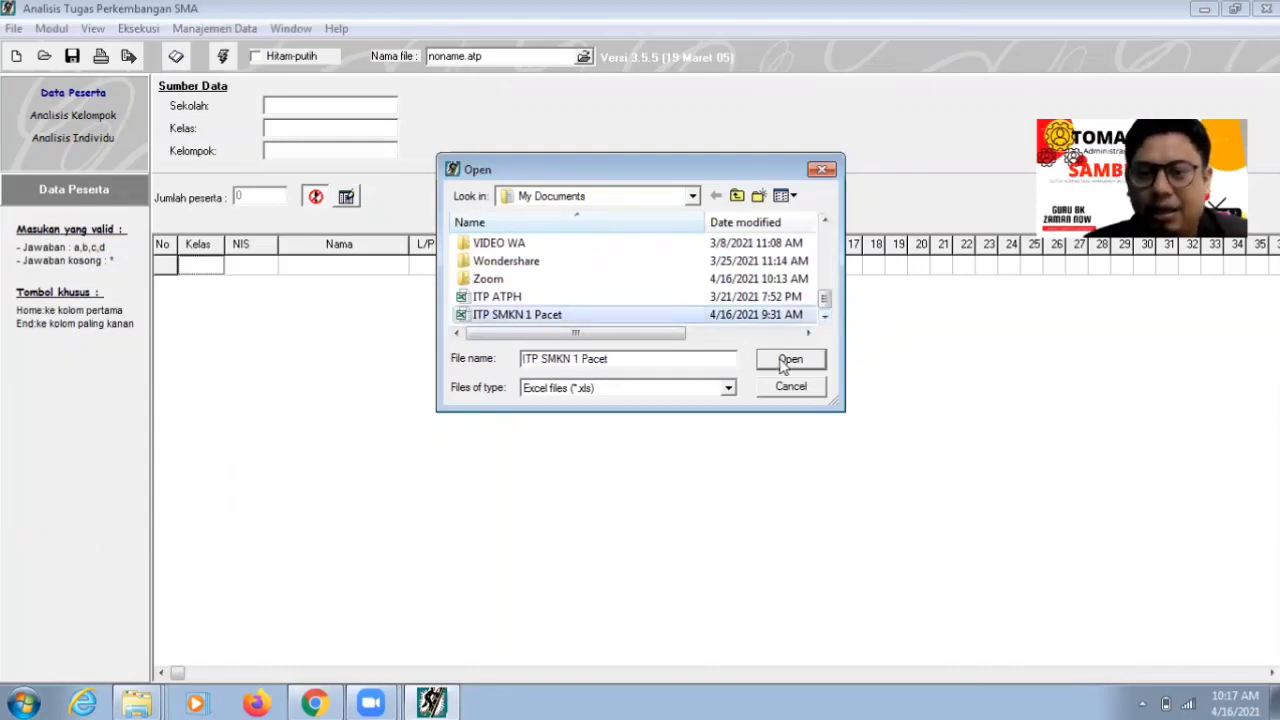
left_click(780, 359)
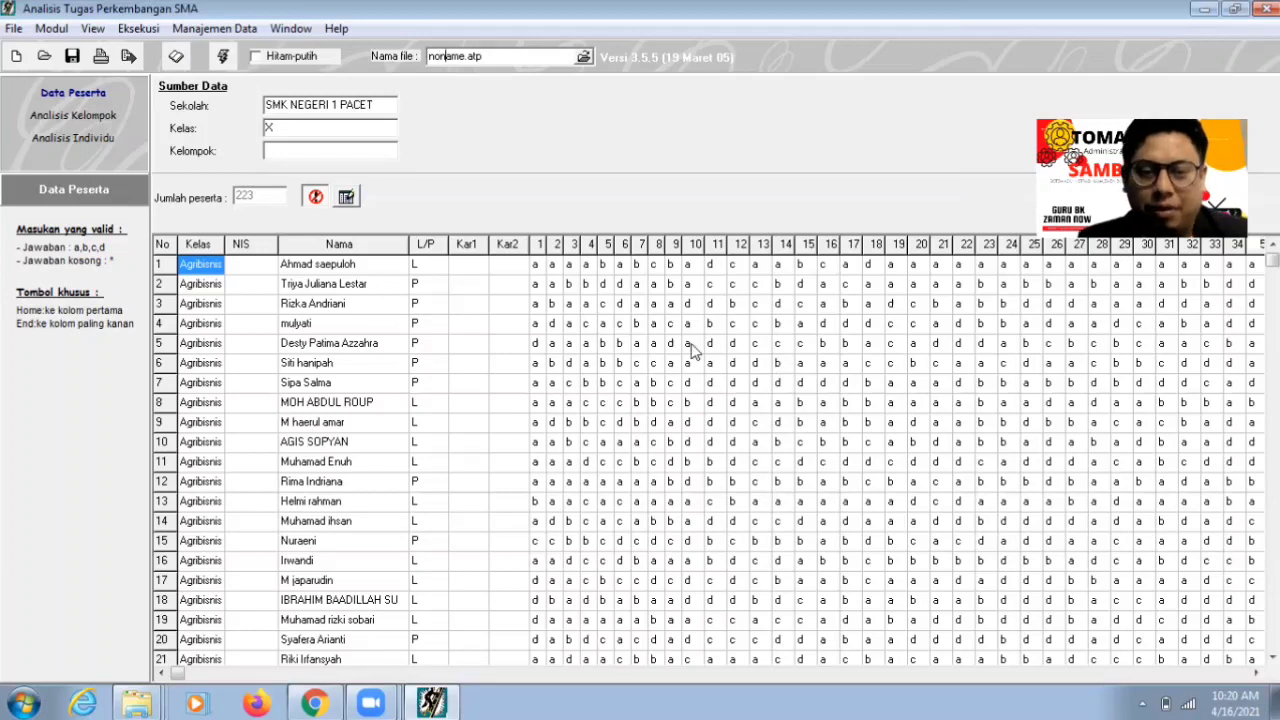
left_click(497, 526)
key("Up")
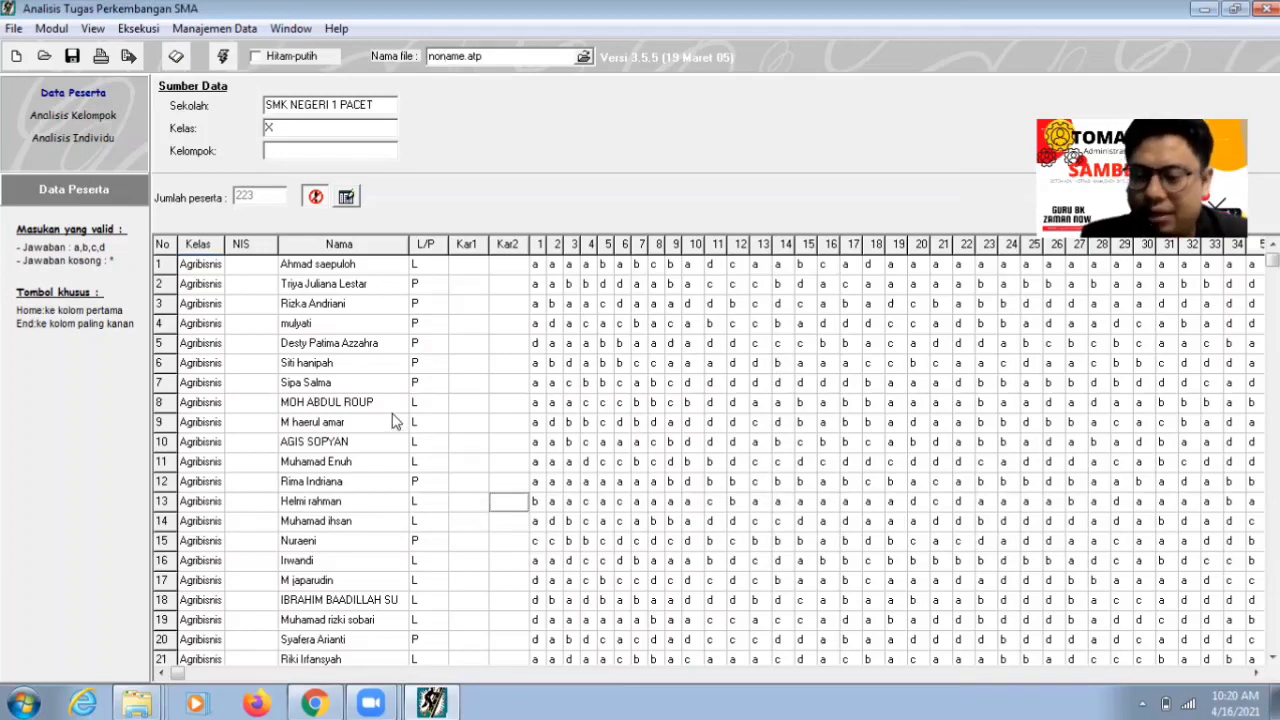
key("Up")
key("Up")
key("Up")
key("Up")
key("Up")
key("Up")
key("Up")
key("Up")
key("Up")
key("Up")
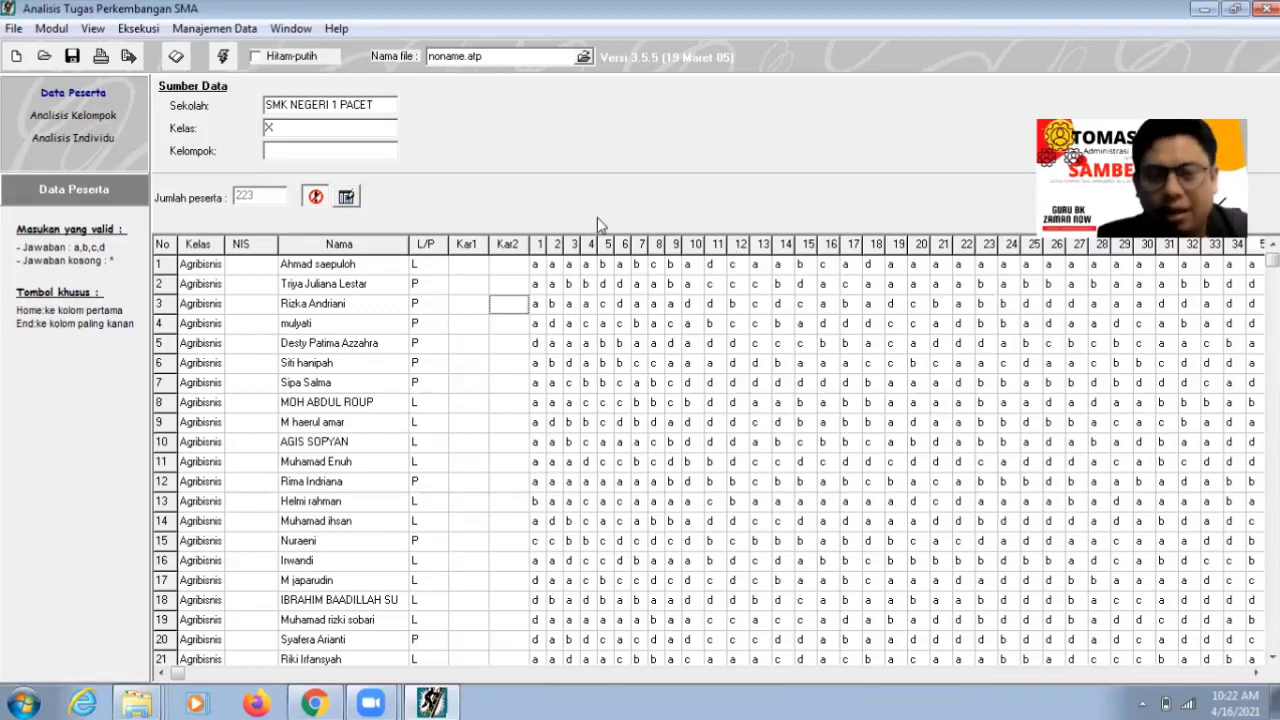
- Calculate participant scores and display the group's 8 Butir Terendah chart with its table
left_click(138, 28)
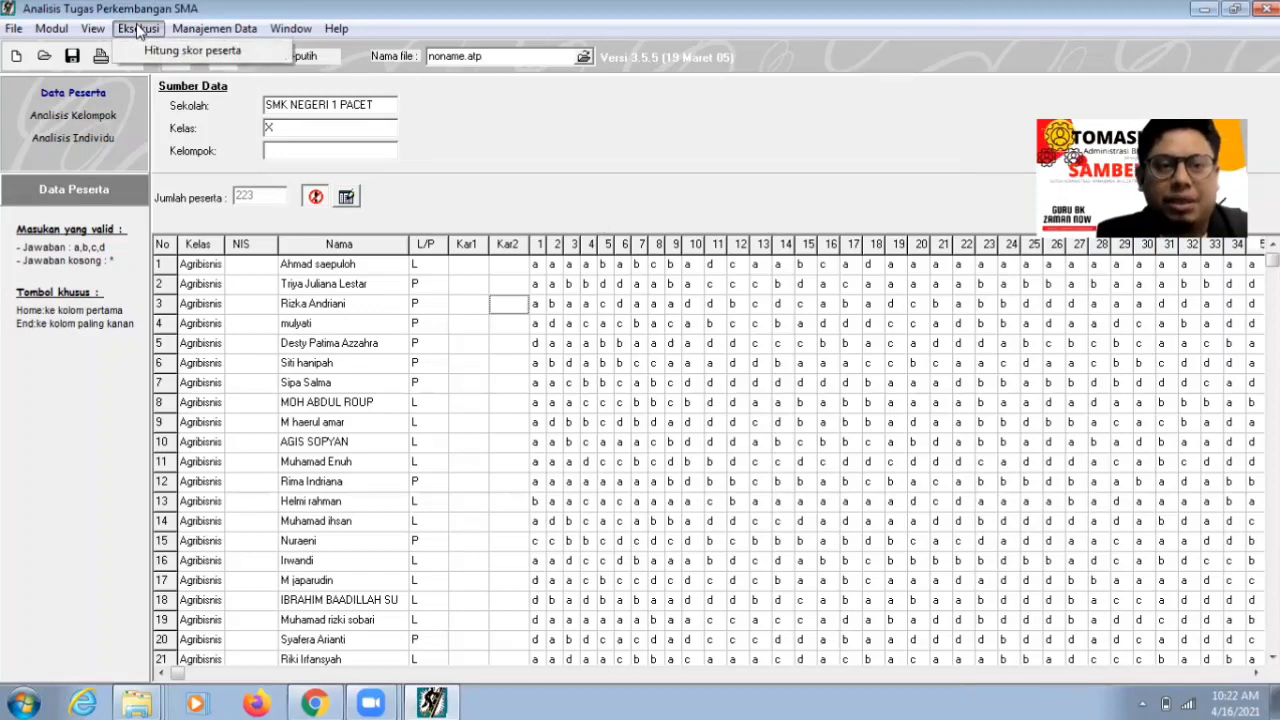
left_click(155, 51)
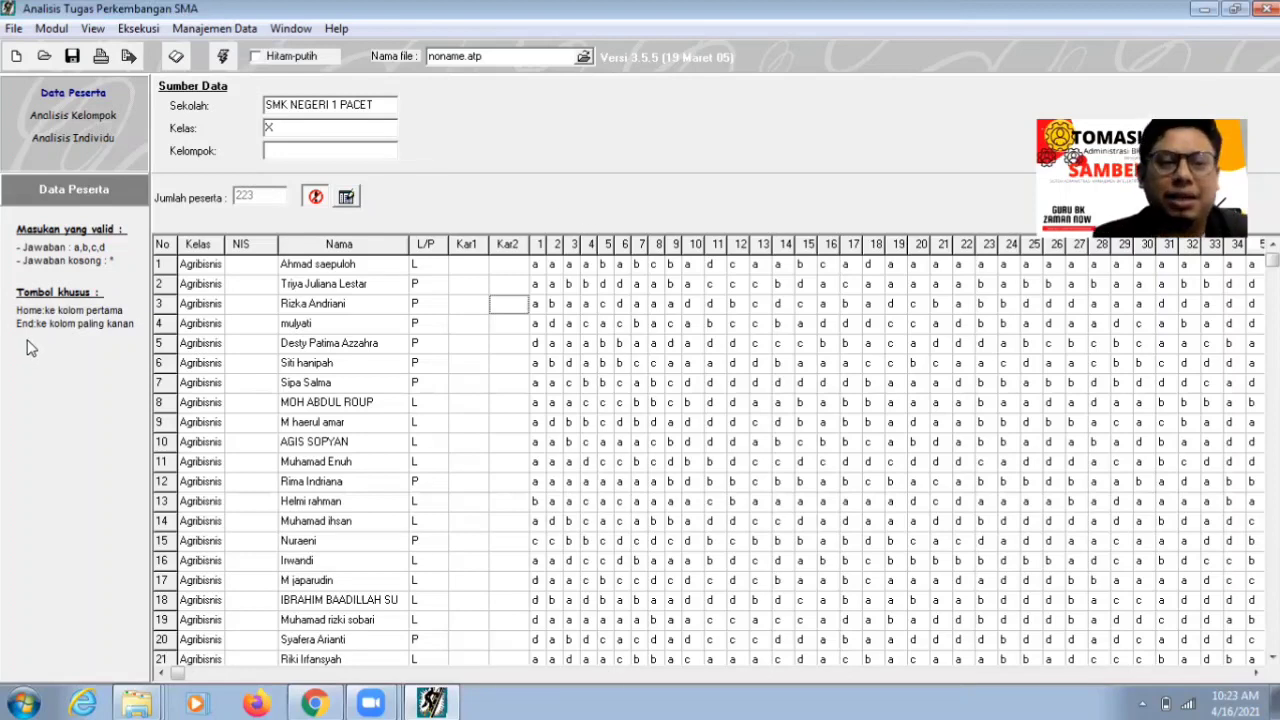
left_click(97, 122)
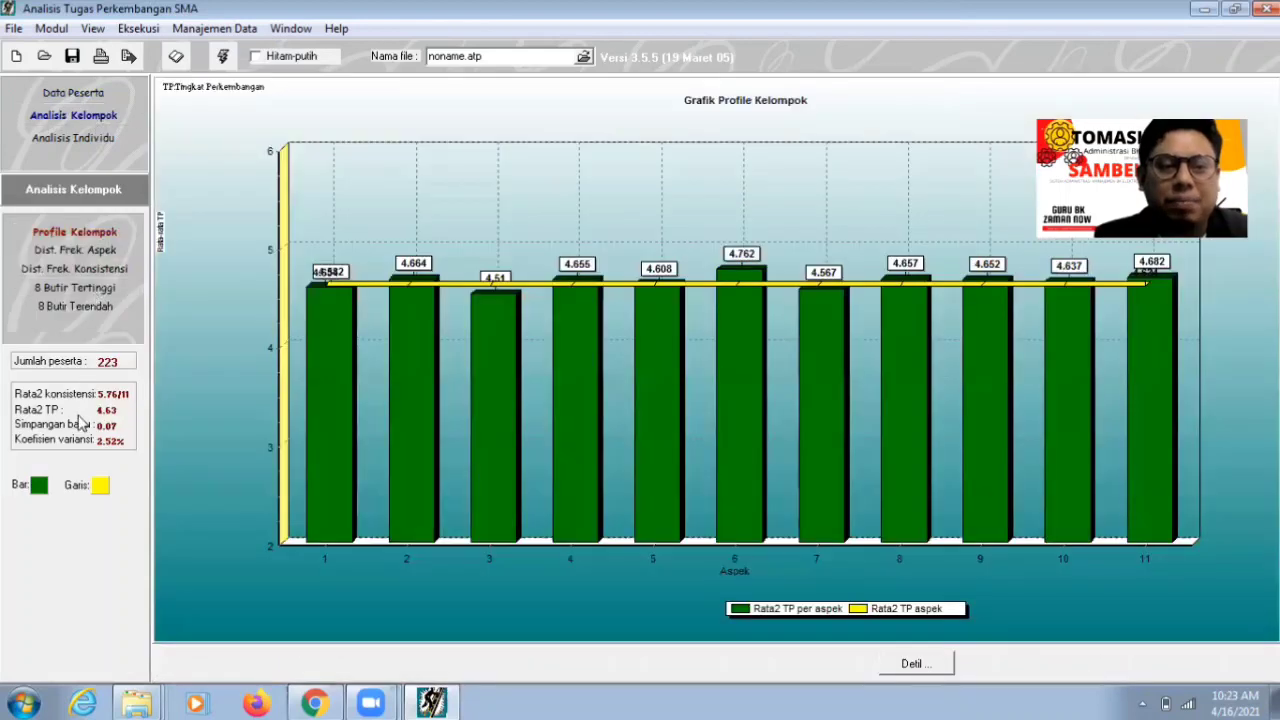
left_click(91, 306)
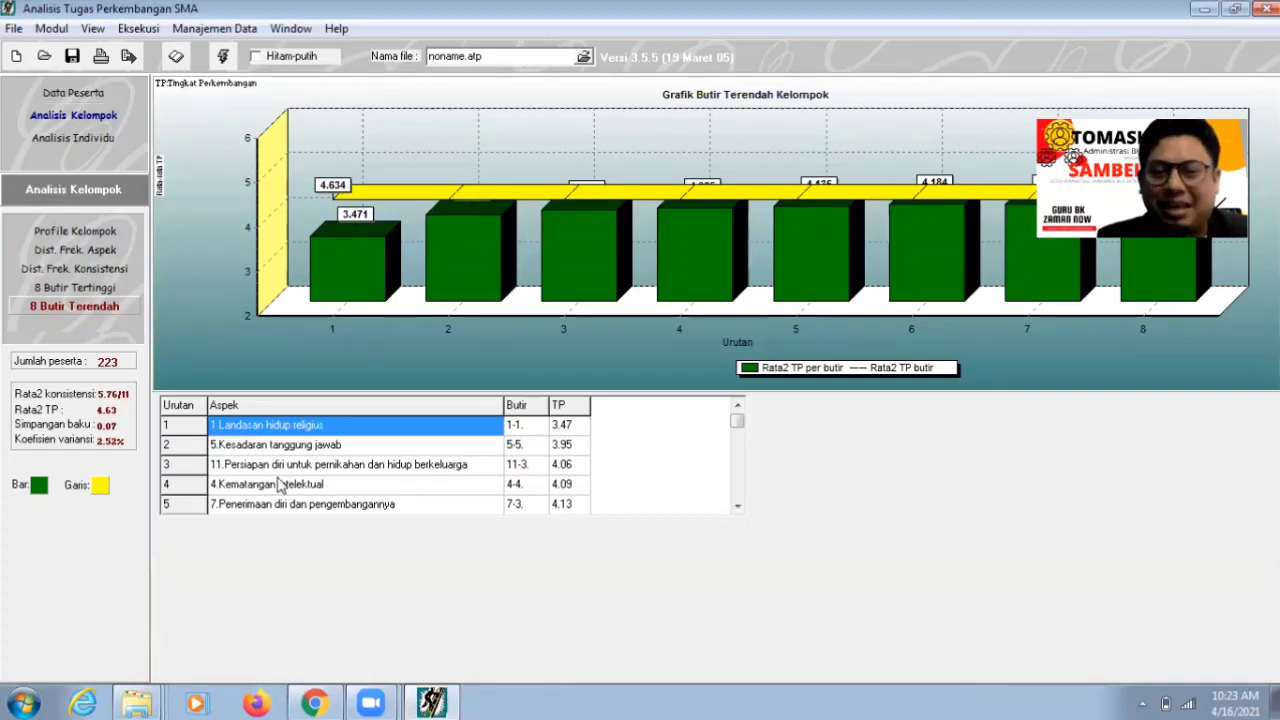
left_click(737, 425)
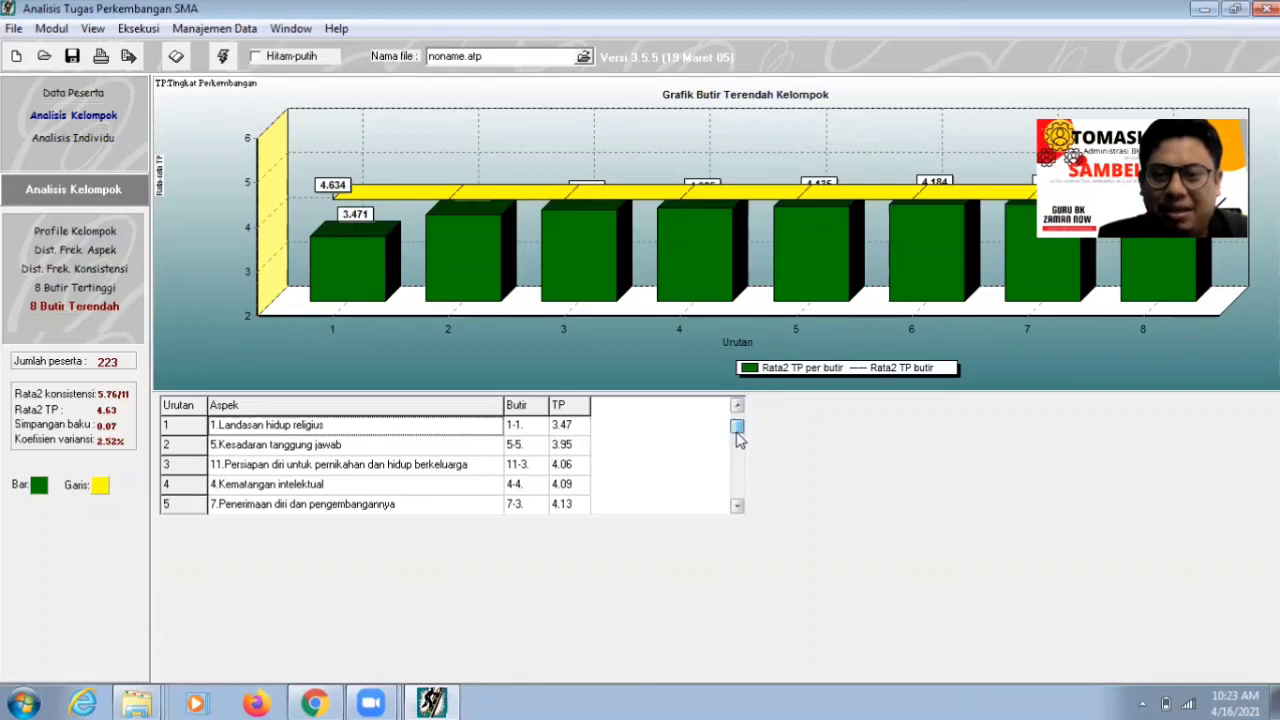
mouse_move(737, 434)
left_mouse_down()
mouse_move(738, 497)
mouse_move(740, 427)
left_mouse_up()
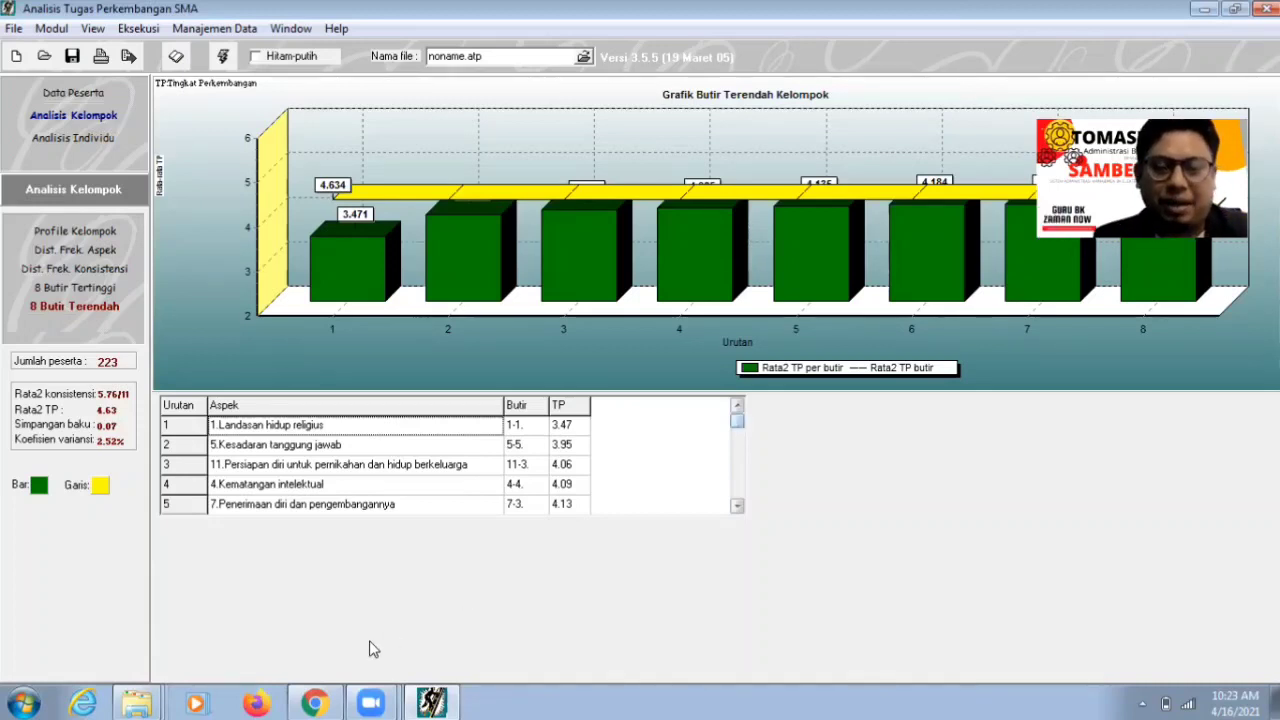
left_click(315, 703)
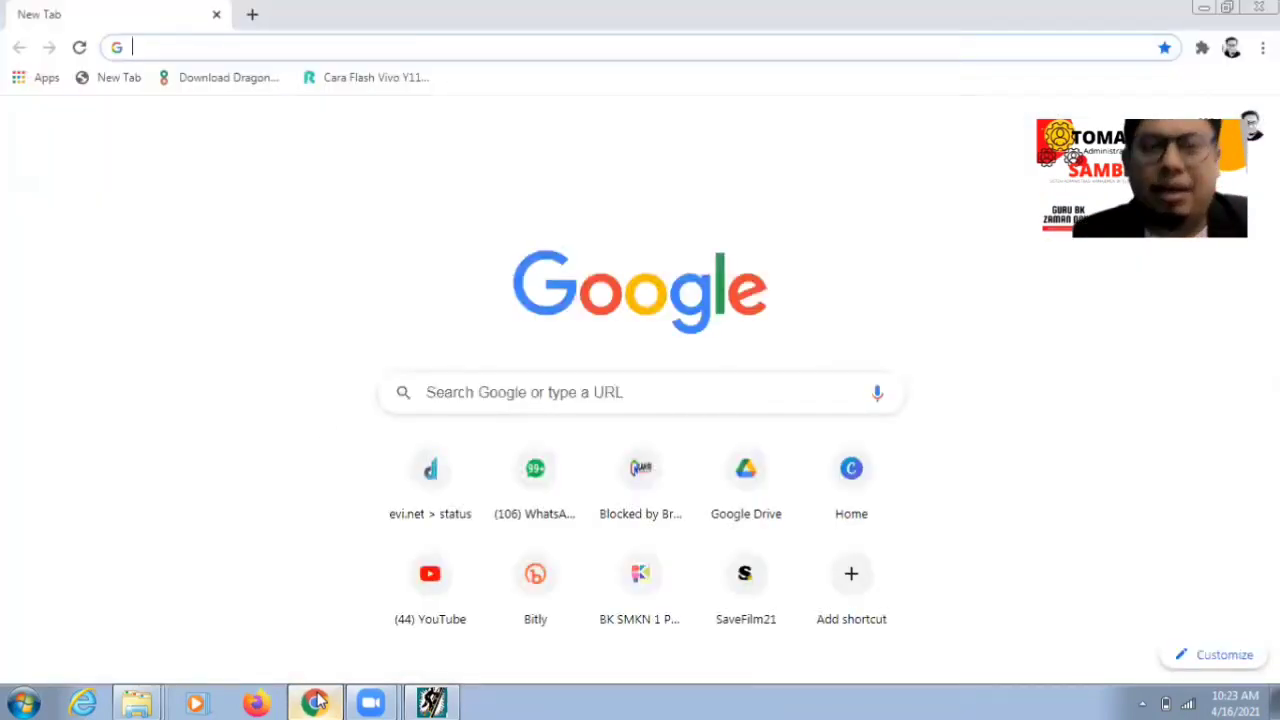
- Open the BK SMKN 1 PACET - Dukungan Sistem page from the 'duk' address suggestion
left_click(194, 56)
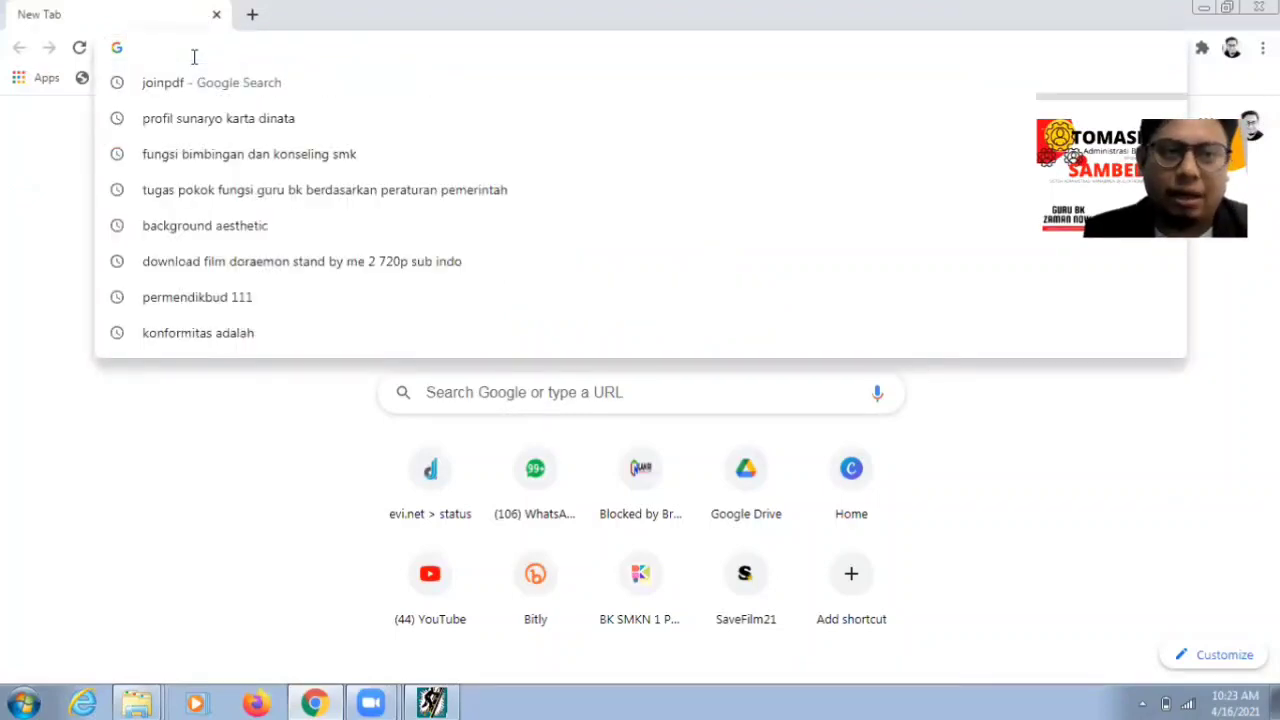
type("duk")
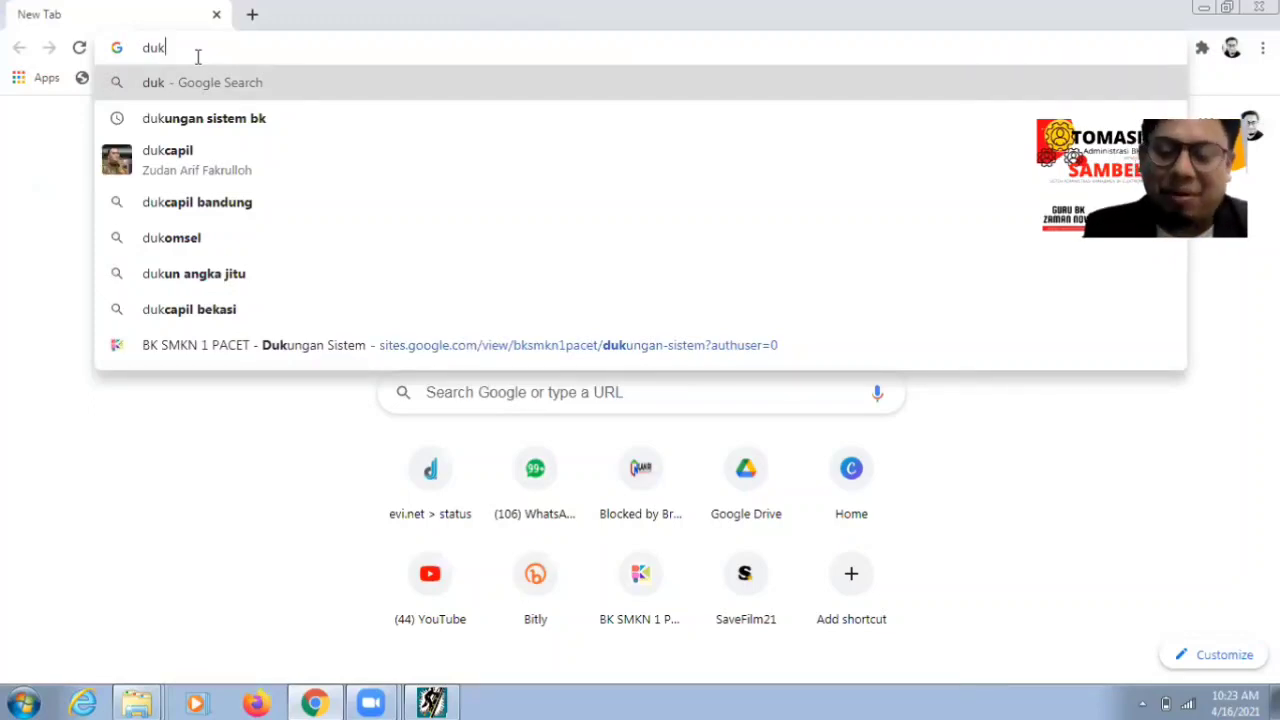
left_click(278, 360)
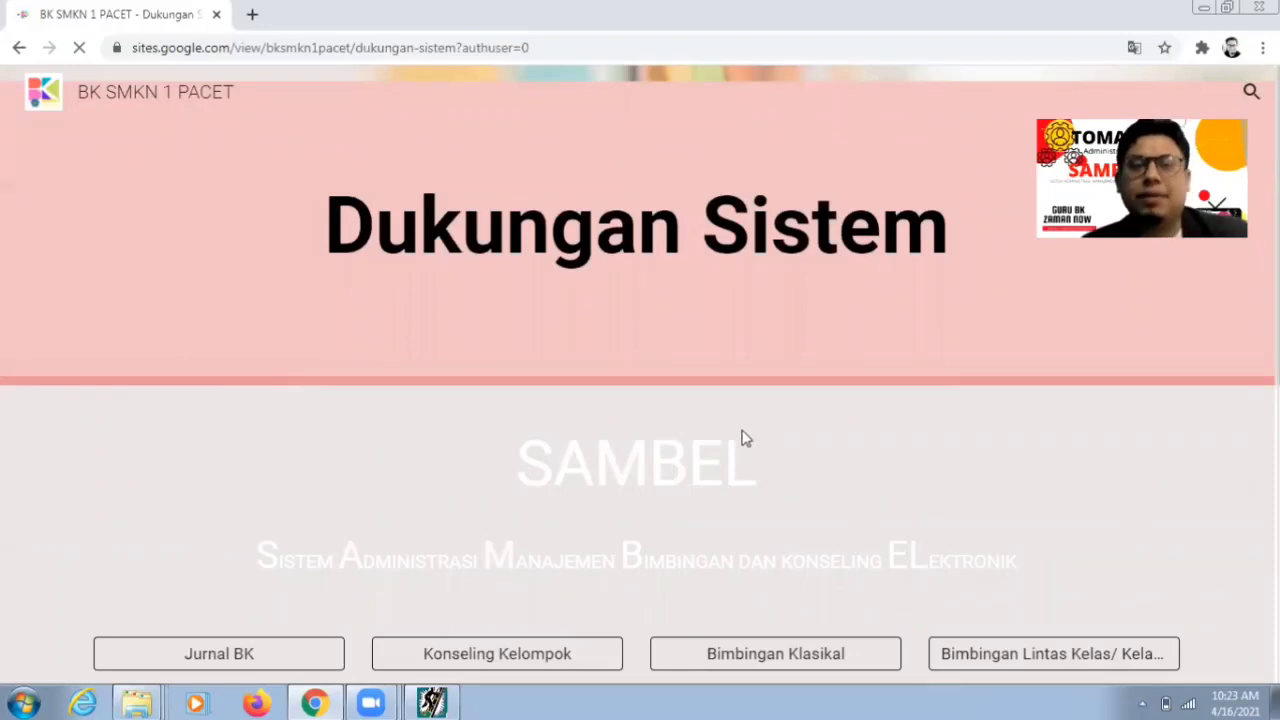
- Scroll down the Dukungan Sistem page and open the Pengembangan Tema form
scroll(745, 438, "down", 2)
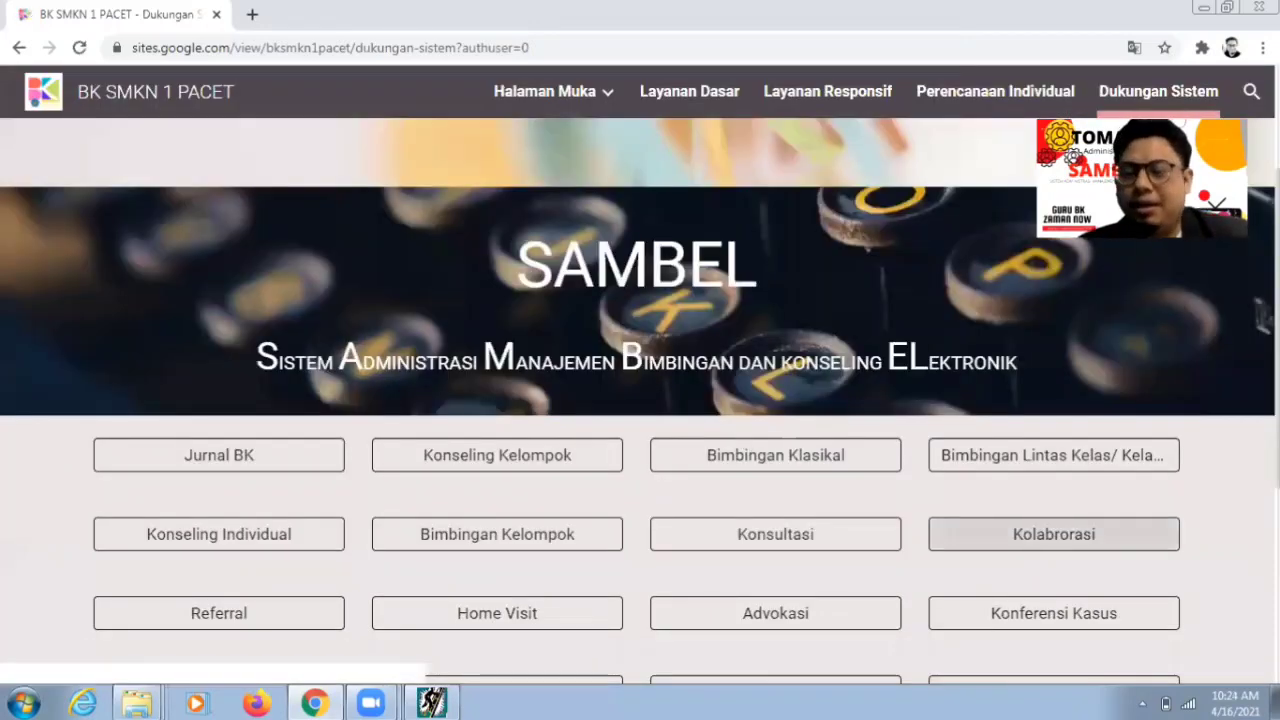
scroll(1123, 529, "down", 2)
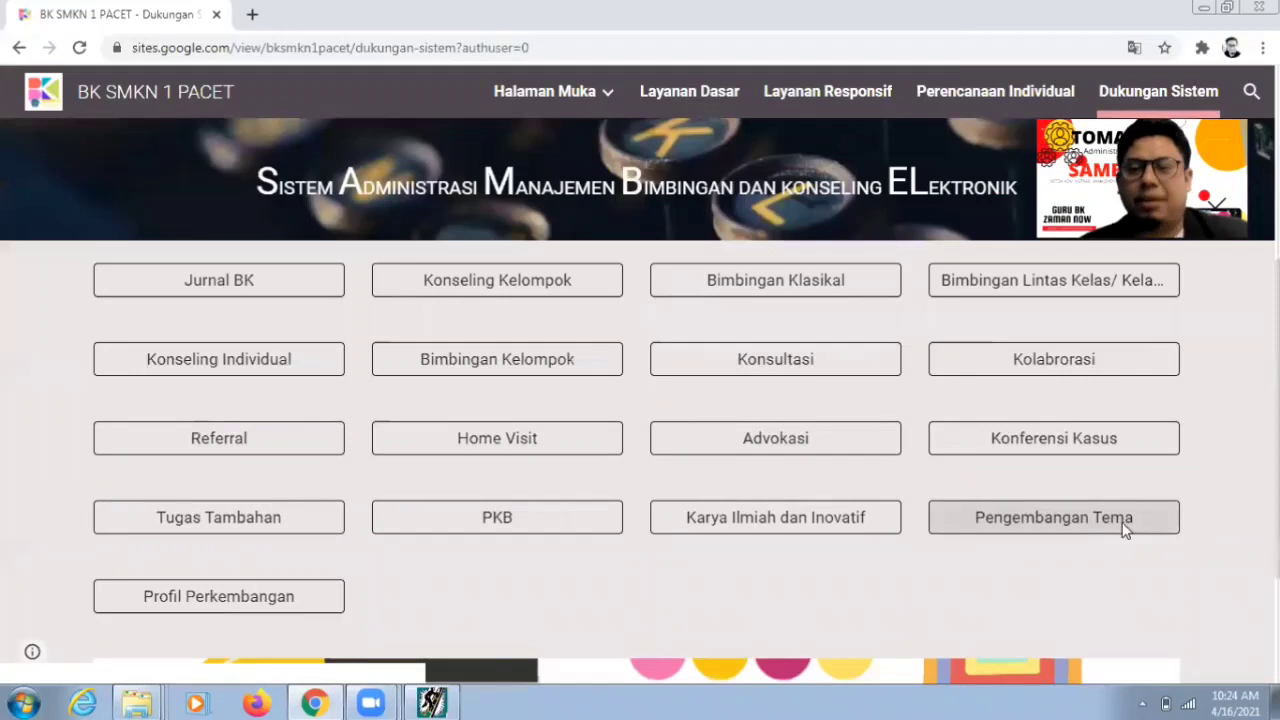
left_click(1124, 529)
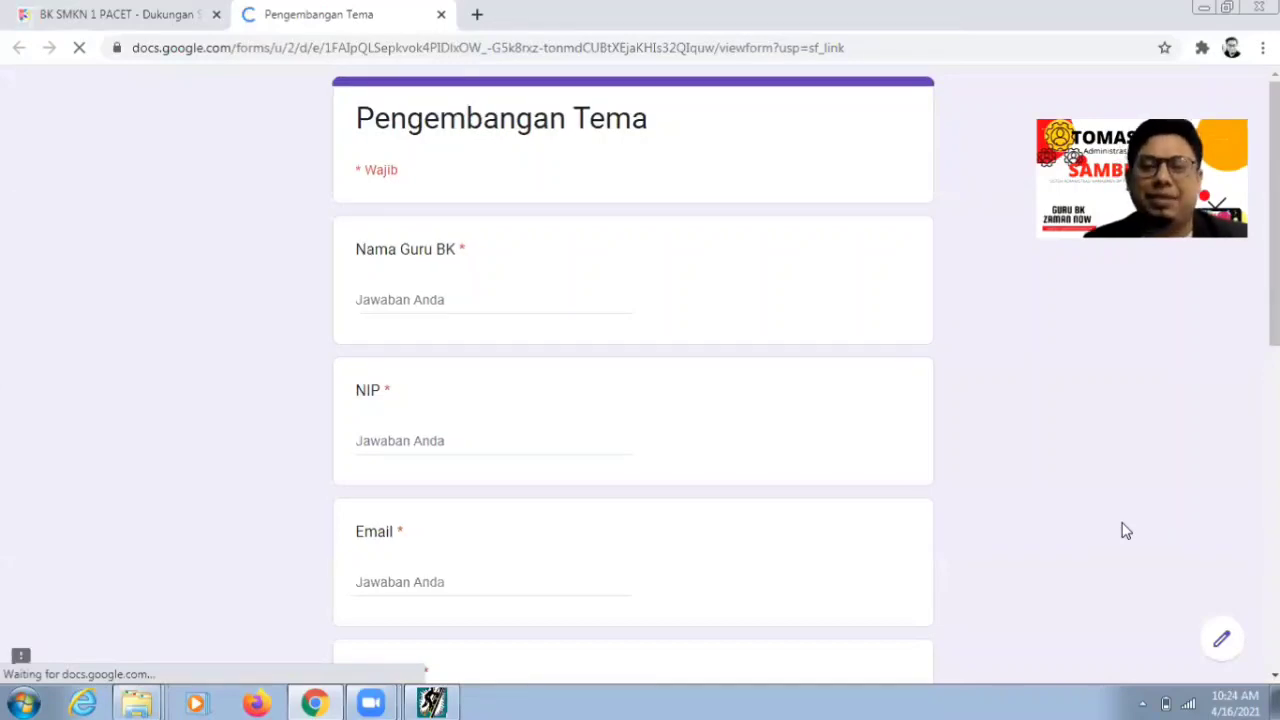
- Fill in the counsellor's full name with academic titles and their NIP number
left_click(446, 301)
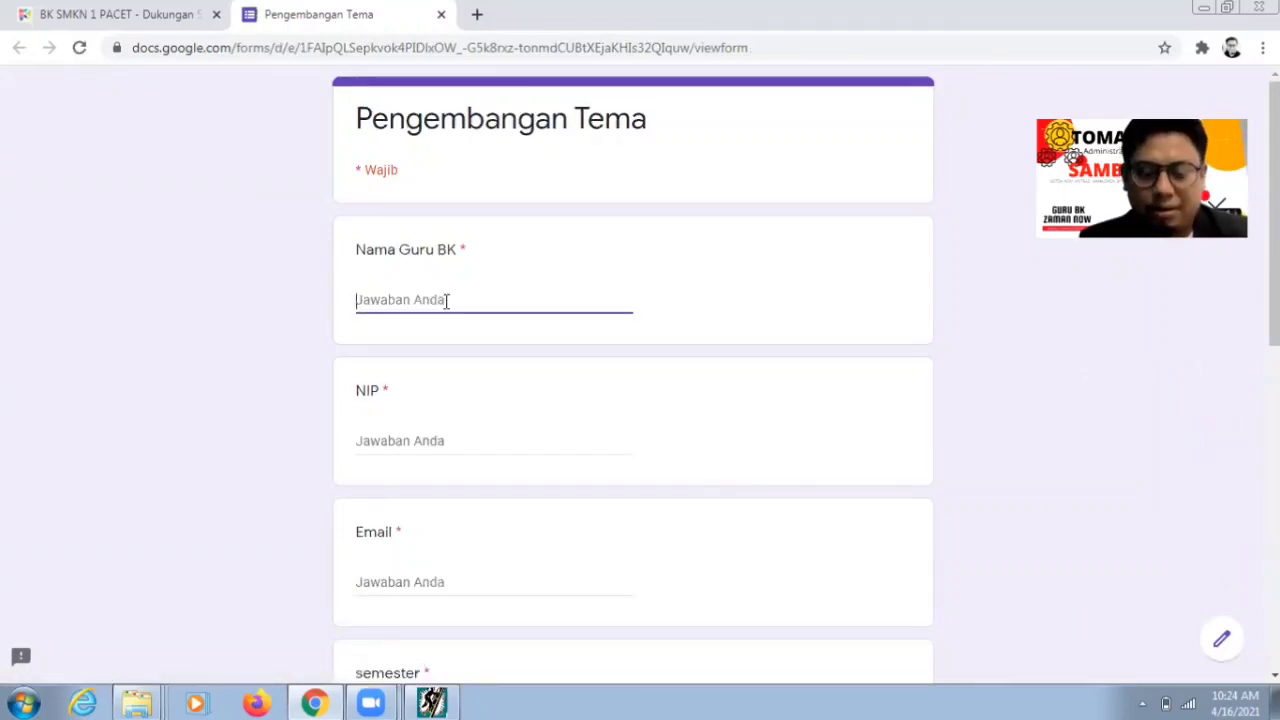
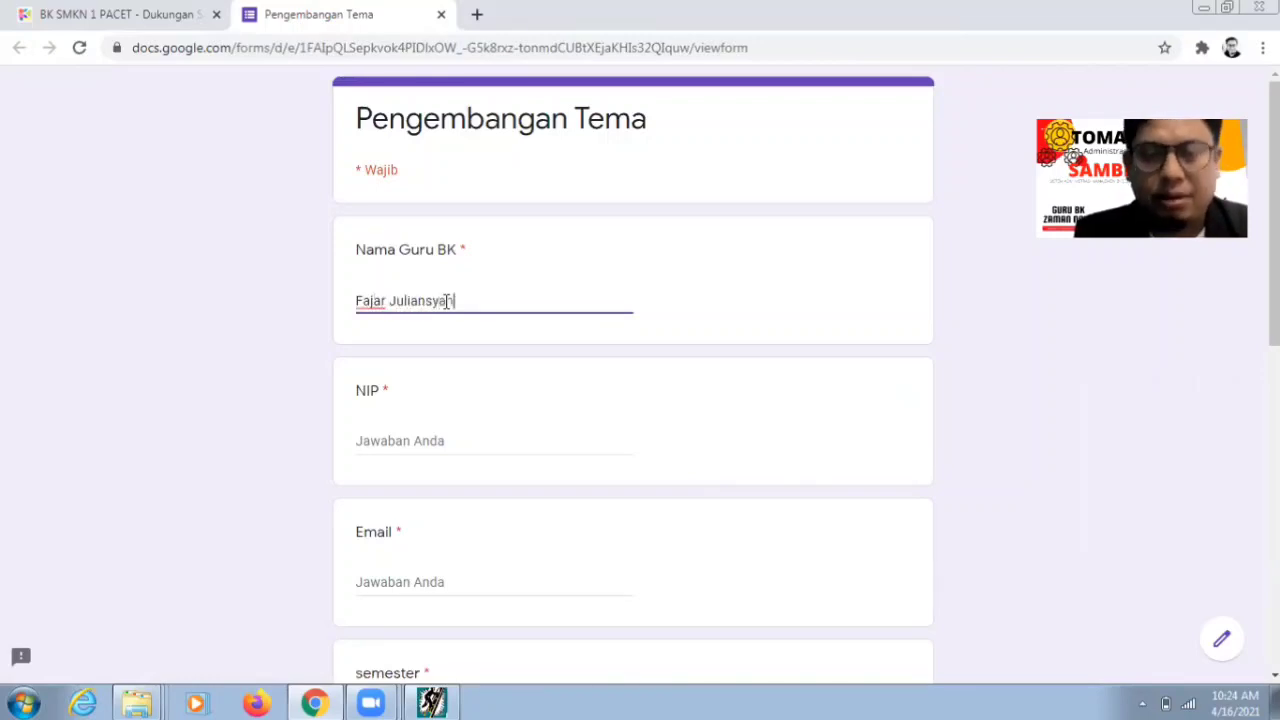
left_click(399, 446)
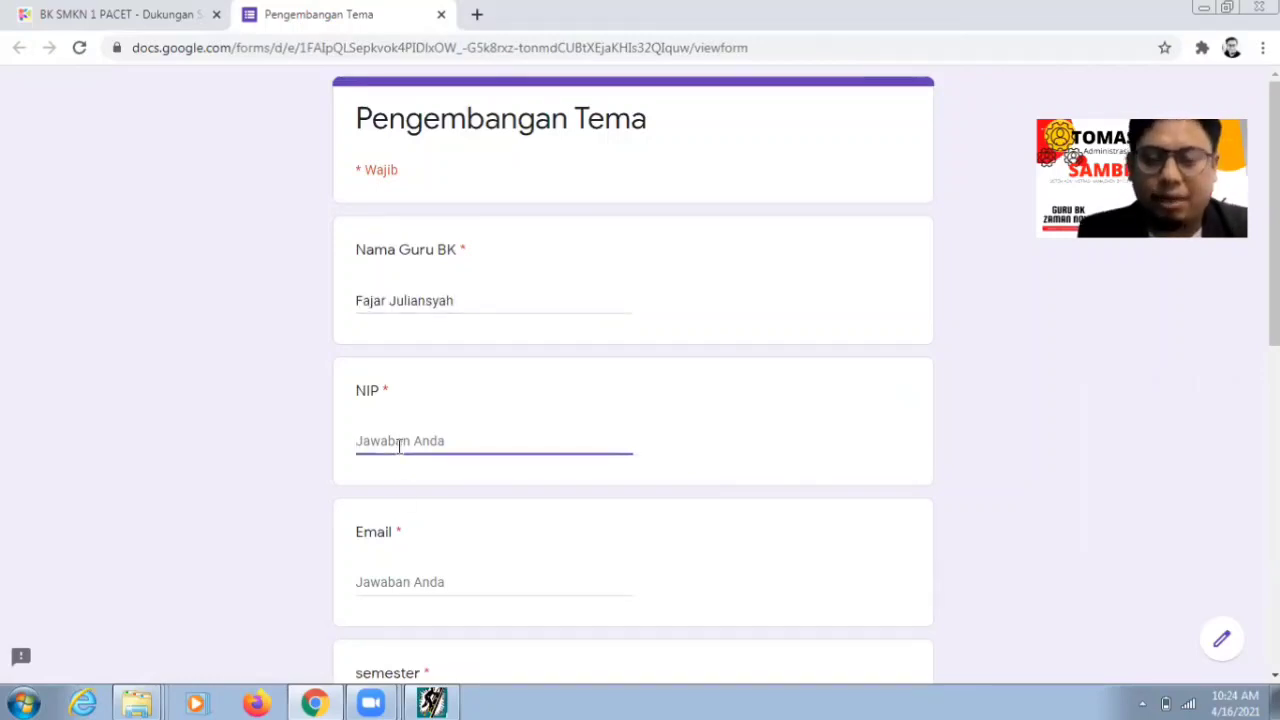
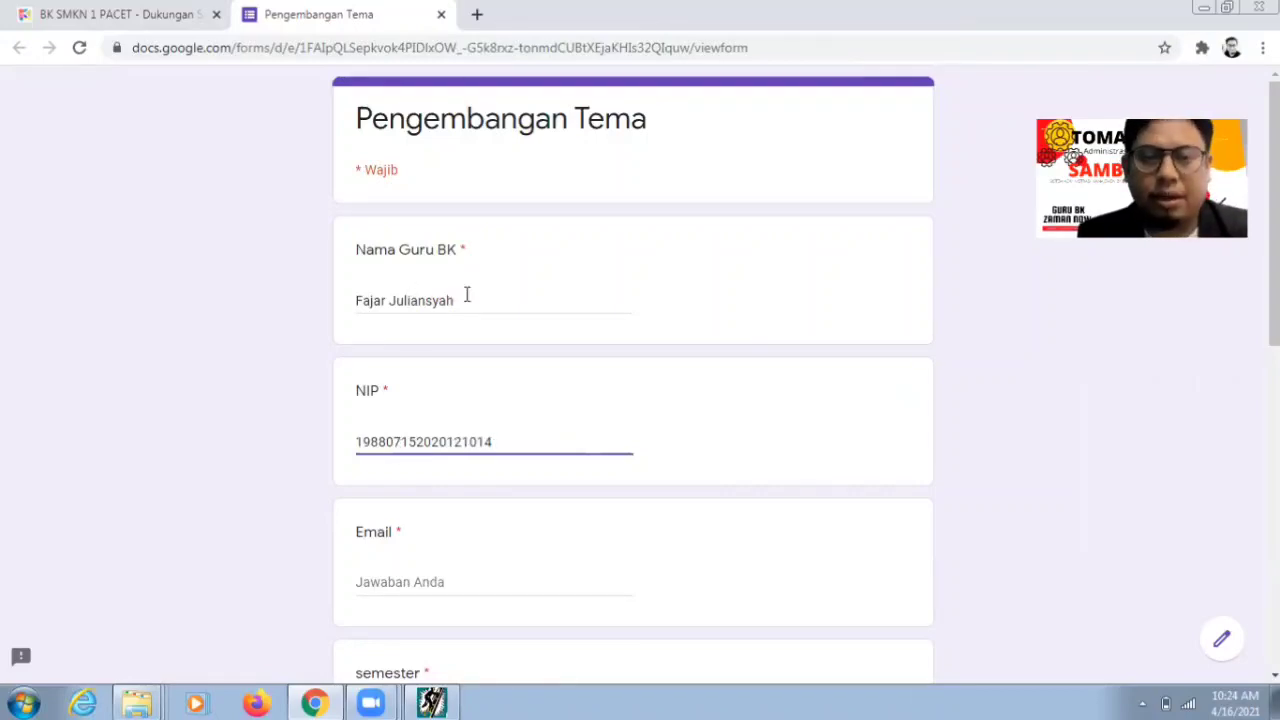
left_click(461, 301)
type(", S")
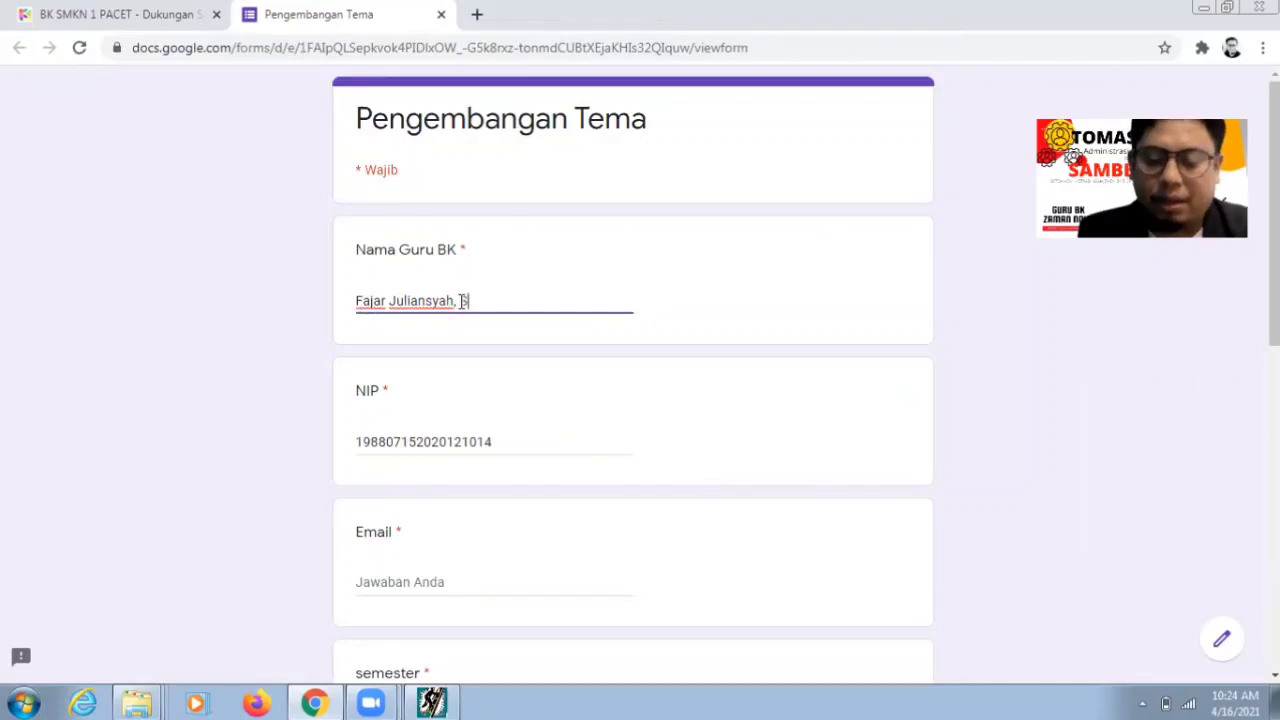
type(".Pd.")
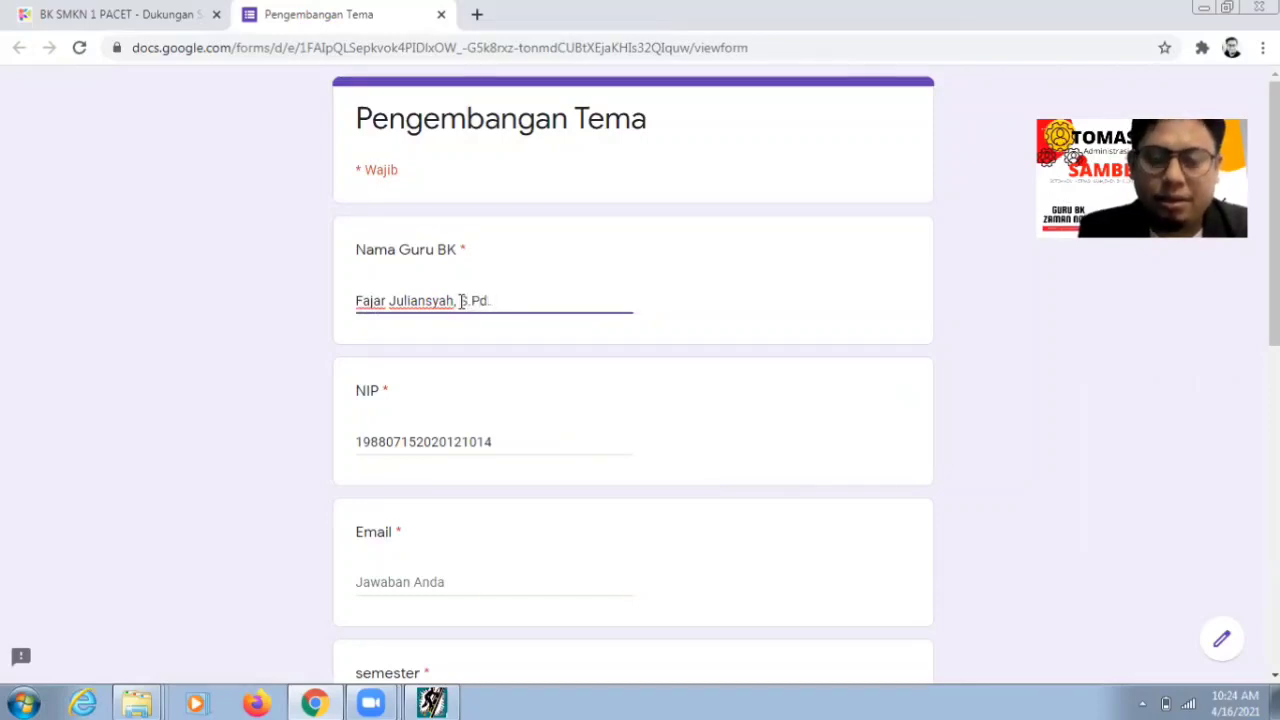
type(" Gr.")
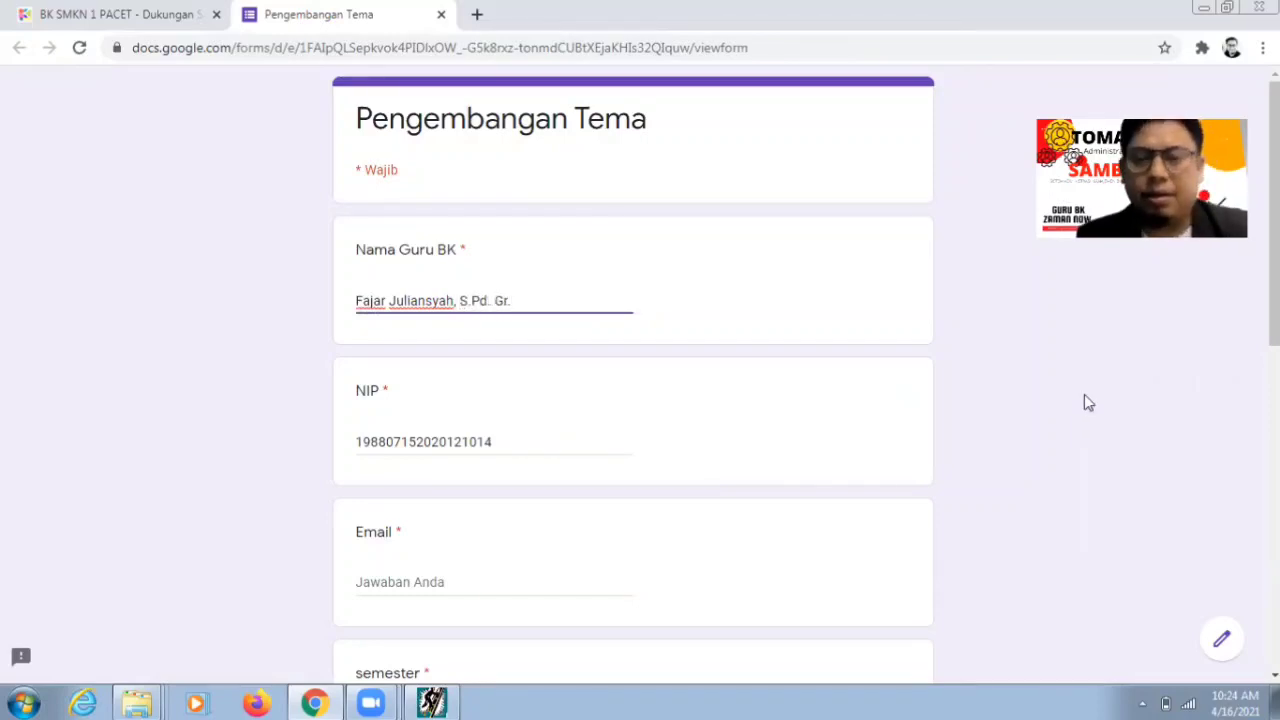
- Enter the counsellor's e-mail address in the Email field
scroll(640, 375, "down", 1)
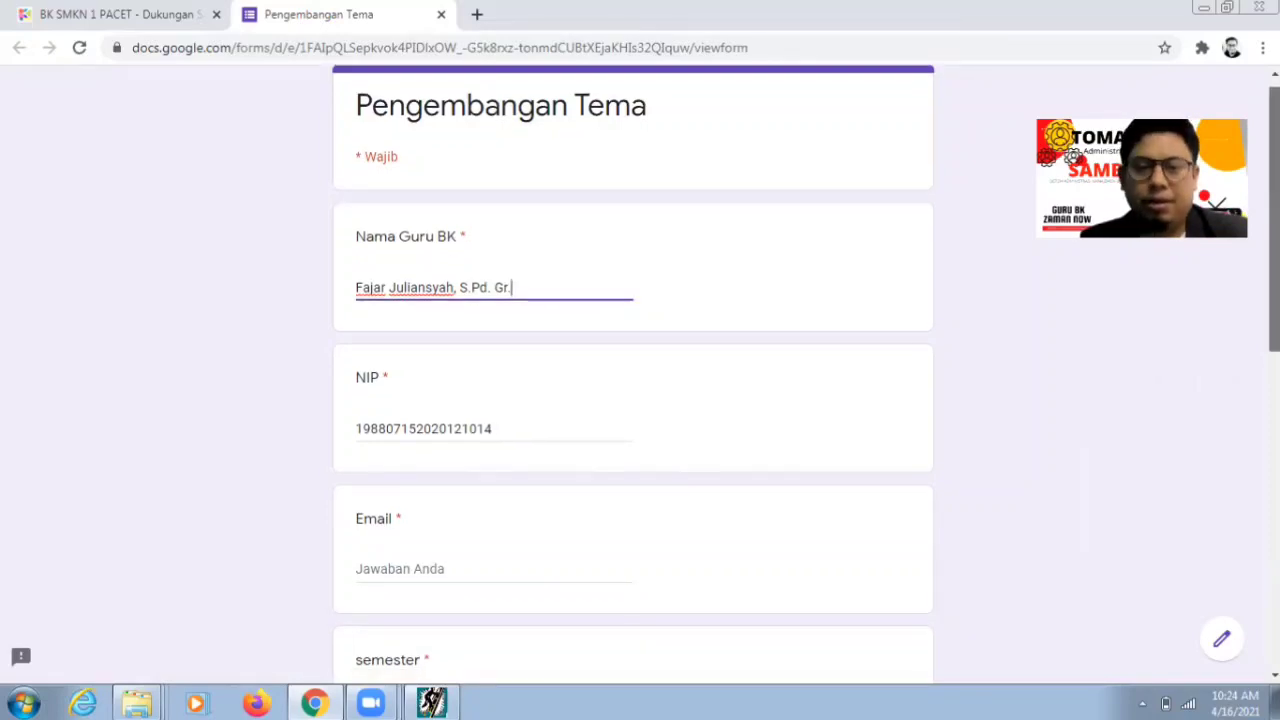
scroll(491, 437, "down", 1)
left_click(476, 428)
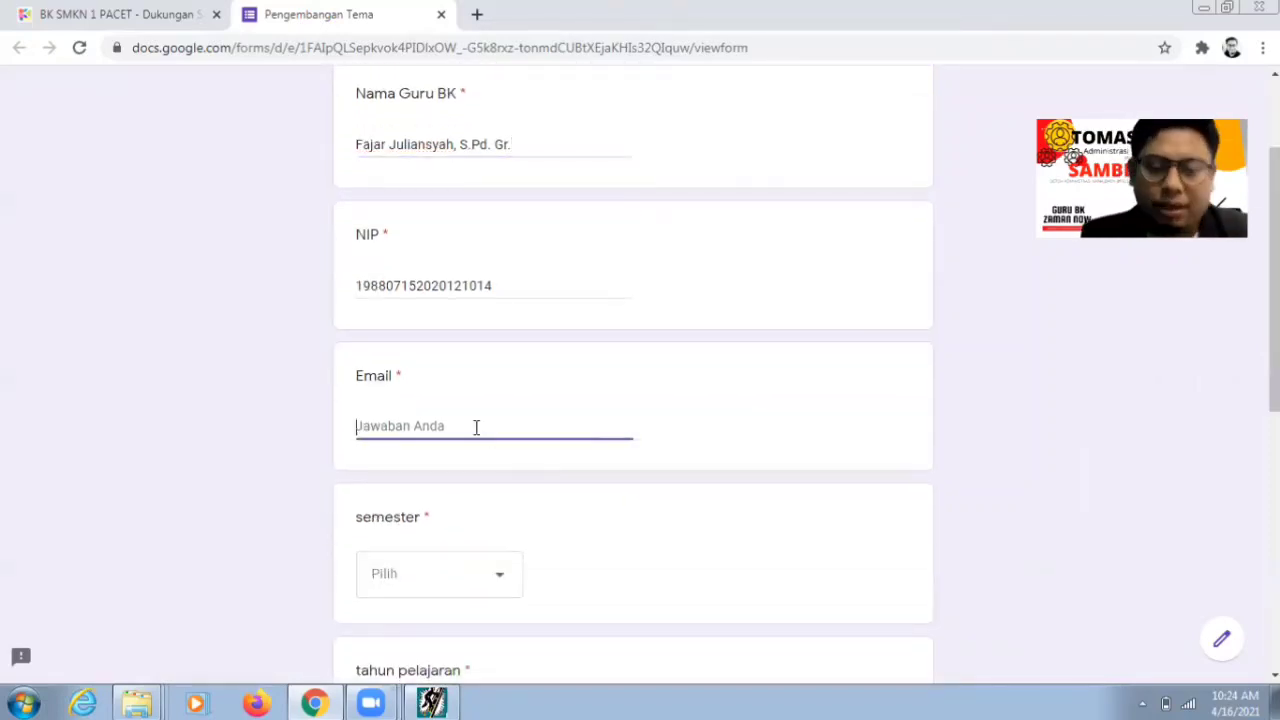
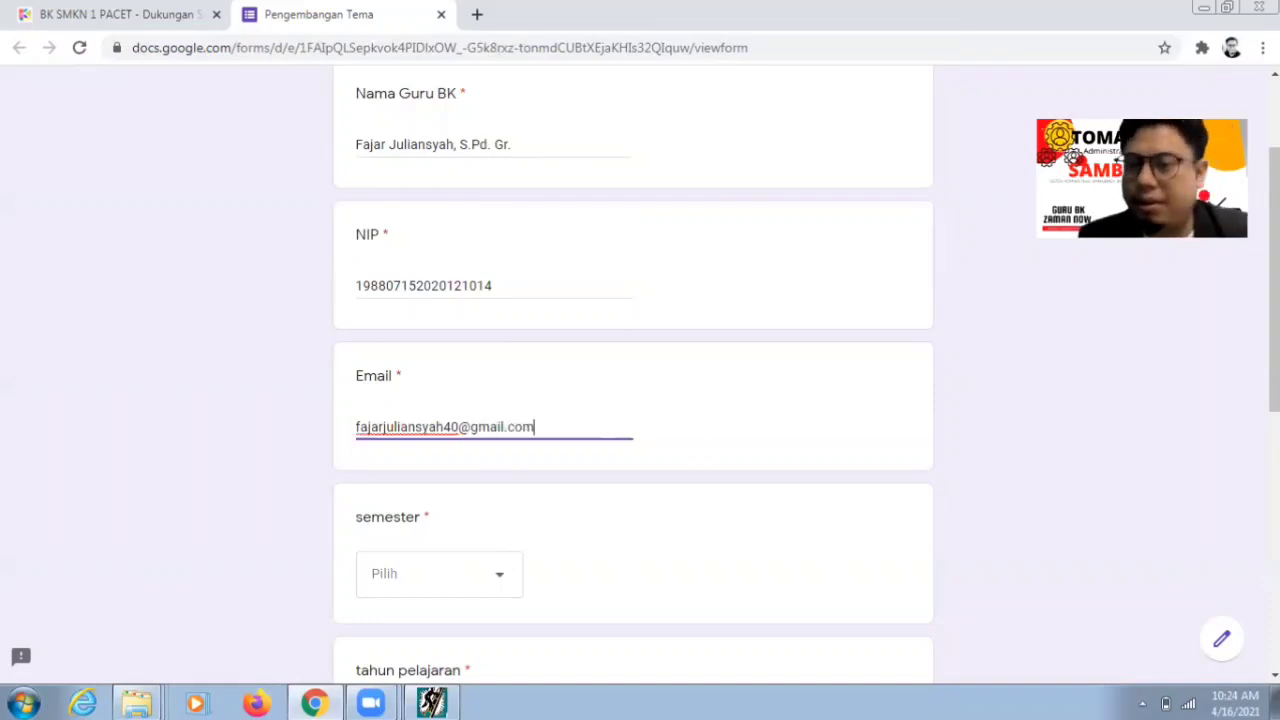
left_click_drag(1274, 350, 1274, 385)
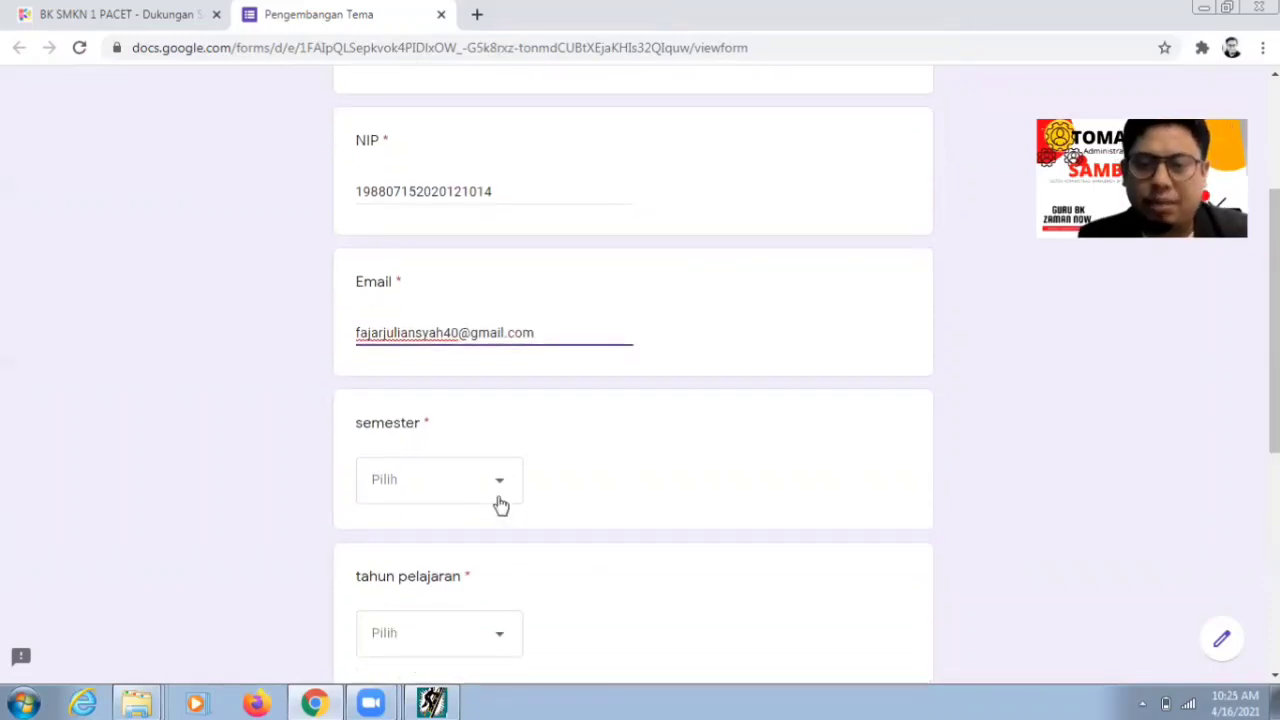
left_click(495, 498)
- Choose semester Ganjil, school year 2021/2022 and class level X
left_click(465, 548)
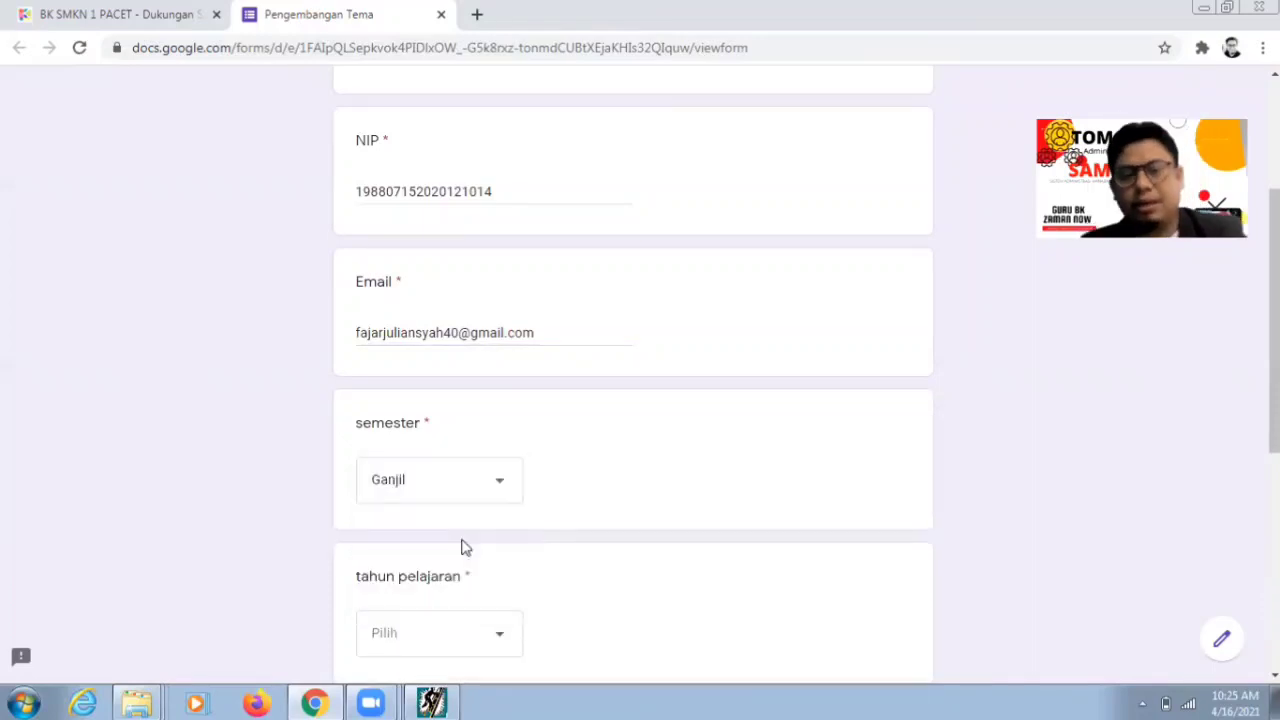
scroll(1020, 400, "down", 1)
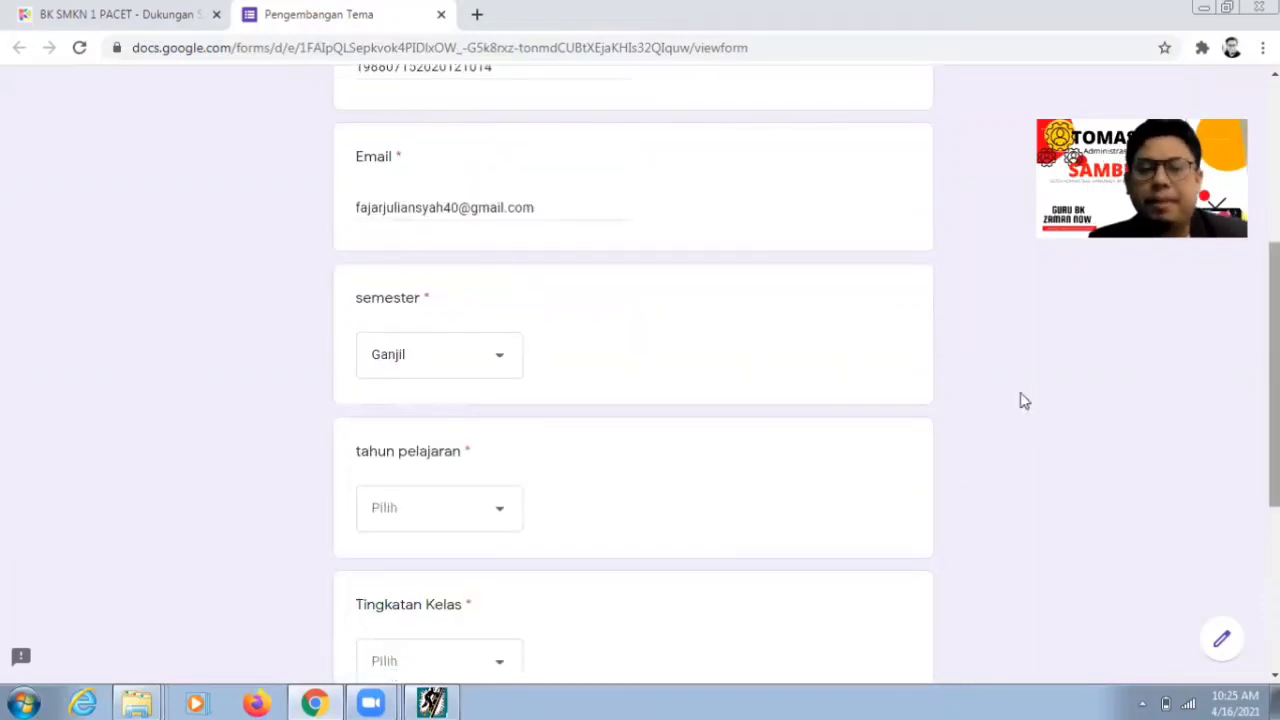
left_click(486, 528)
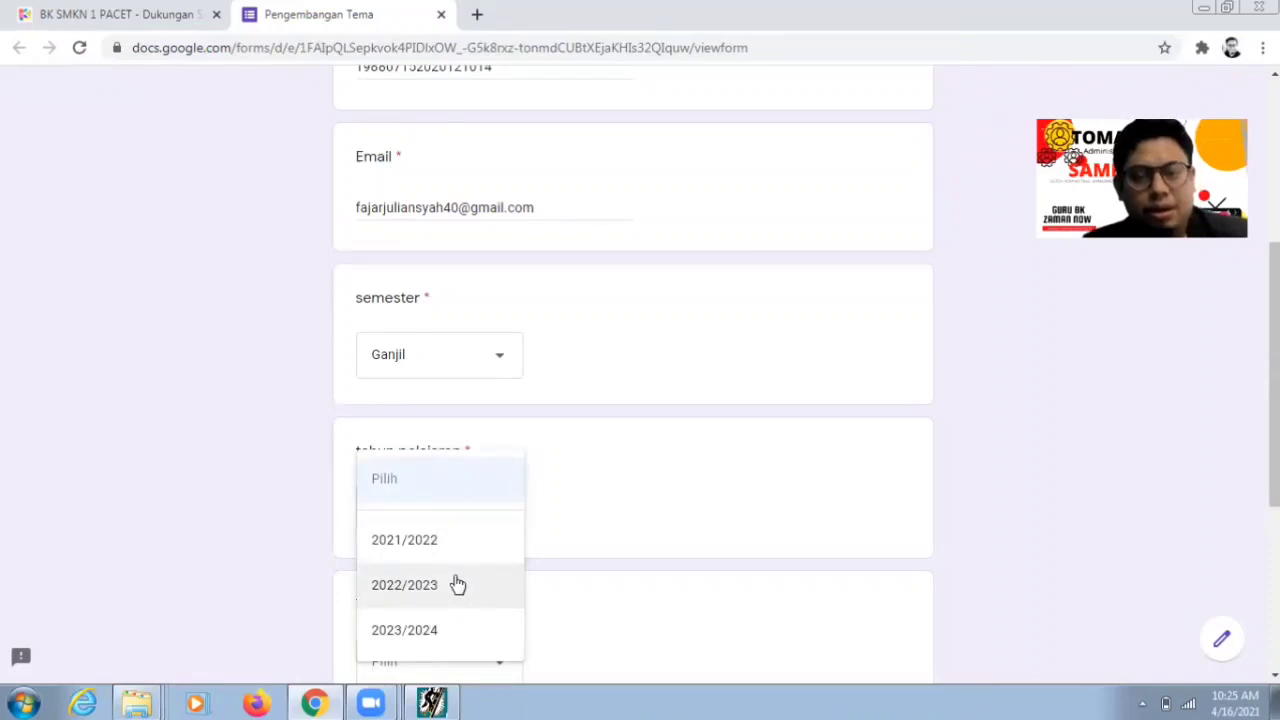
left_click(452, 551)
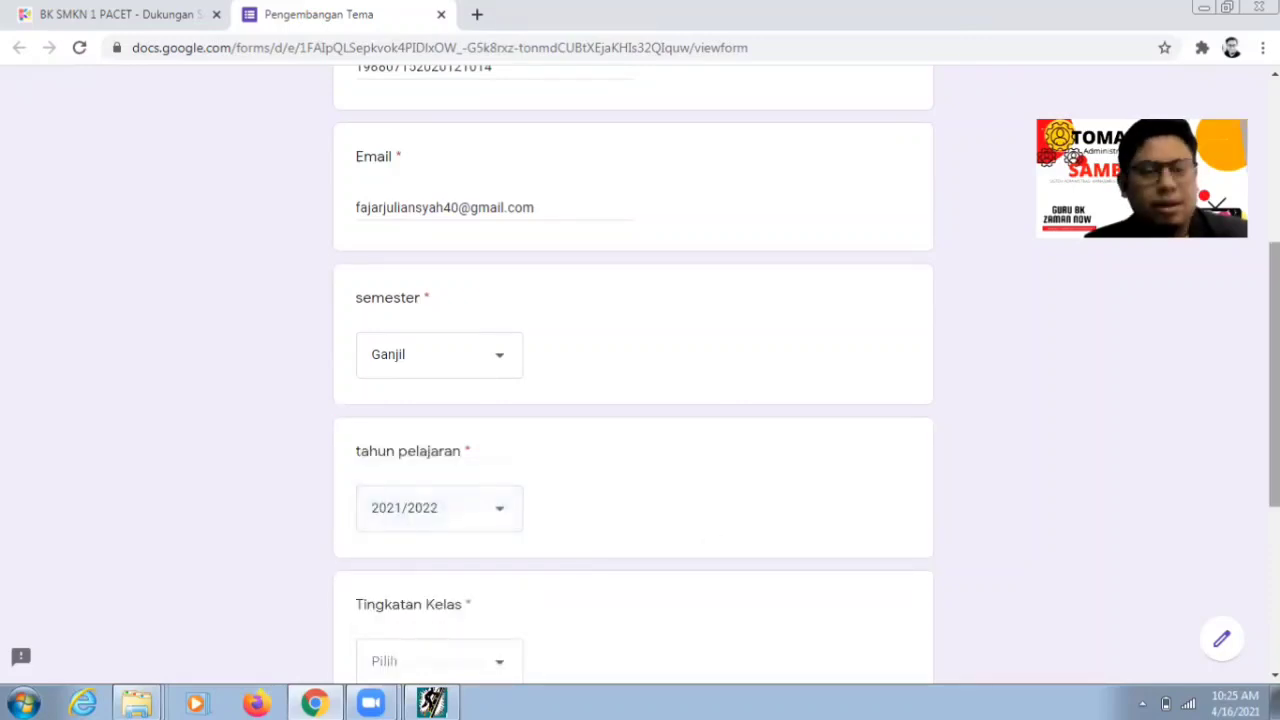
left_click_drag(1274, 380, 1274, 416)
left_click(505, 580)
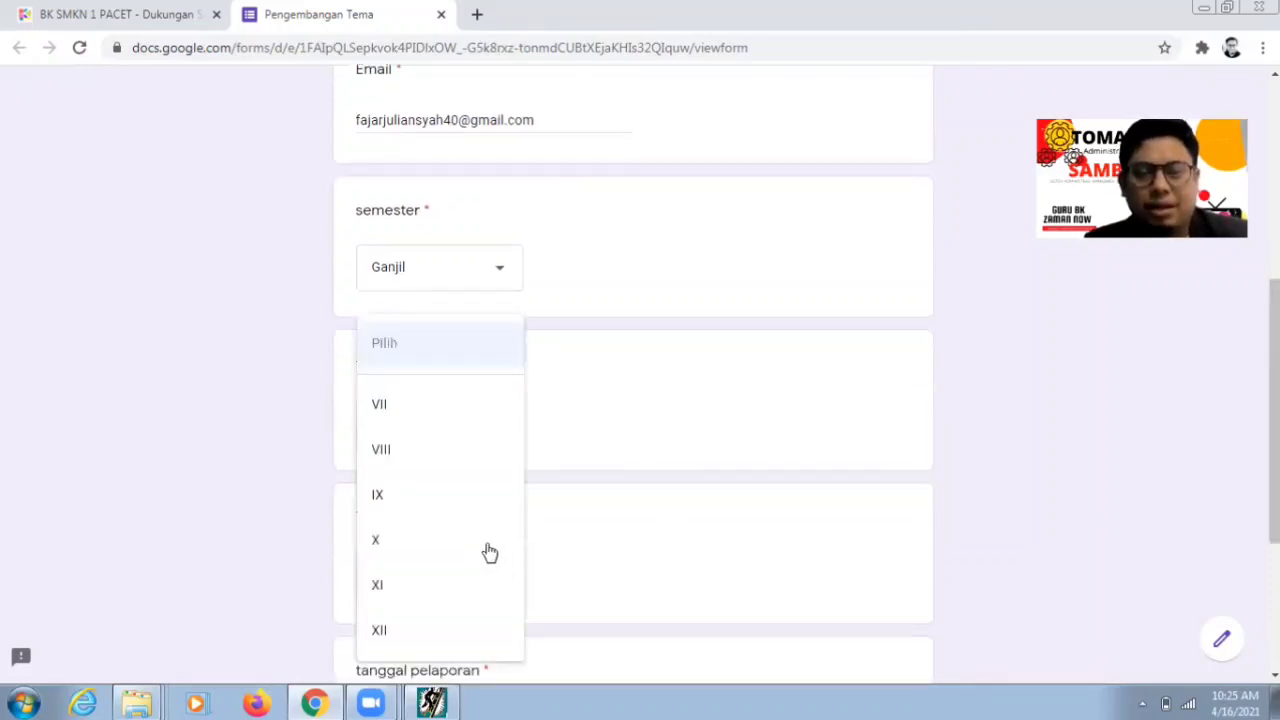
left_click(432, 556)
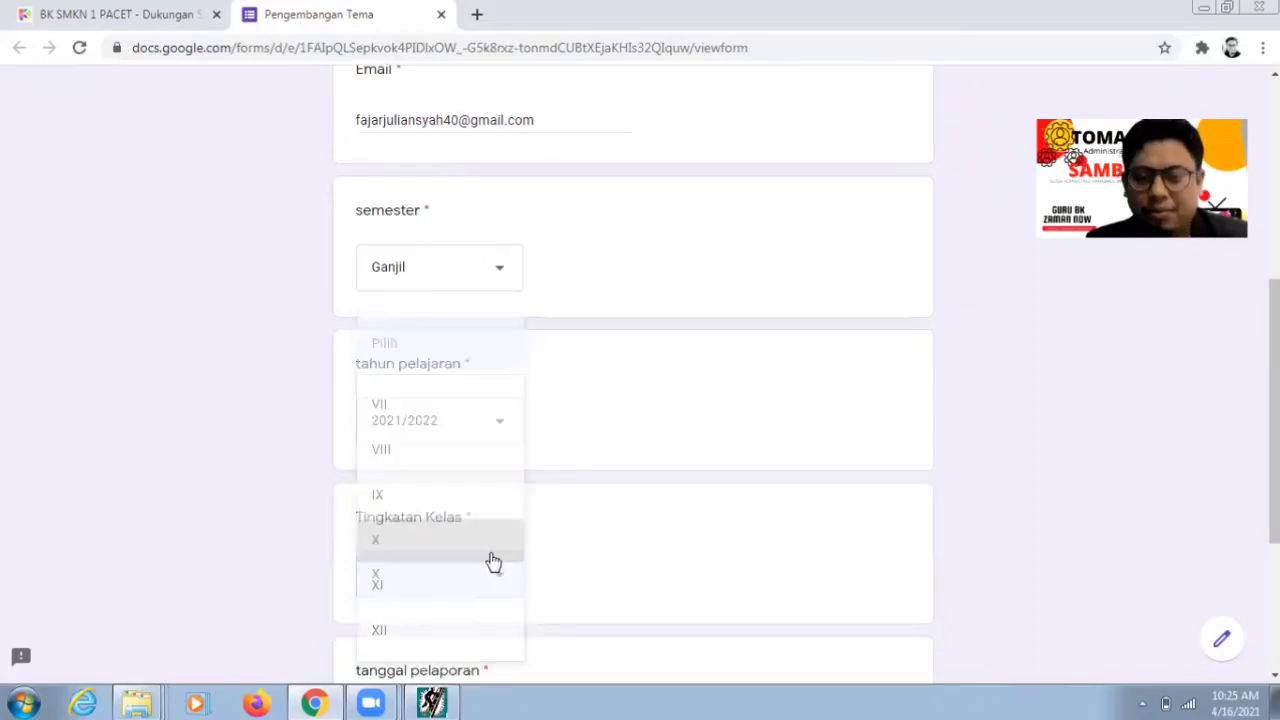
- Set the report date to 19 April 2021 and submit the page
scroll(632, 400, "down", 3)
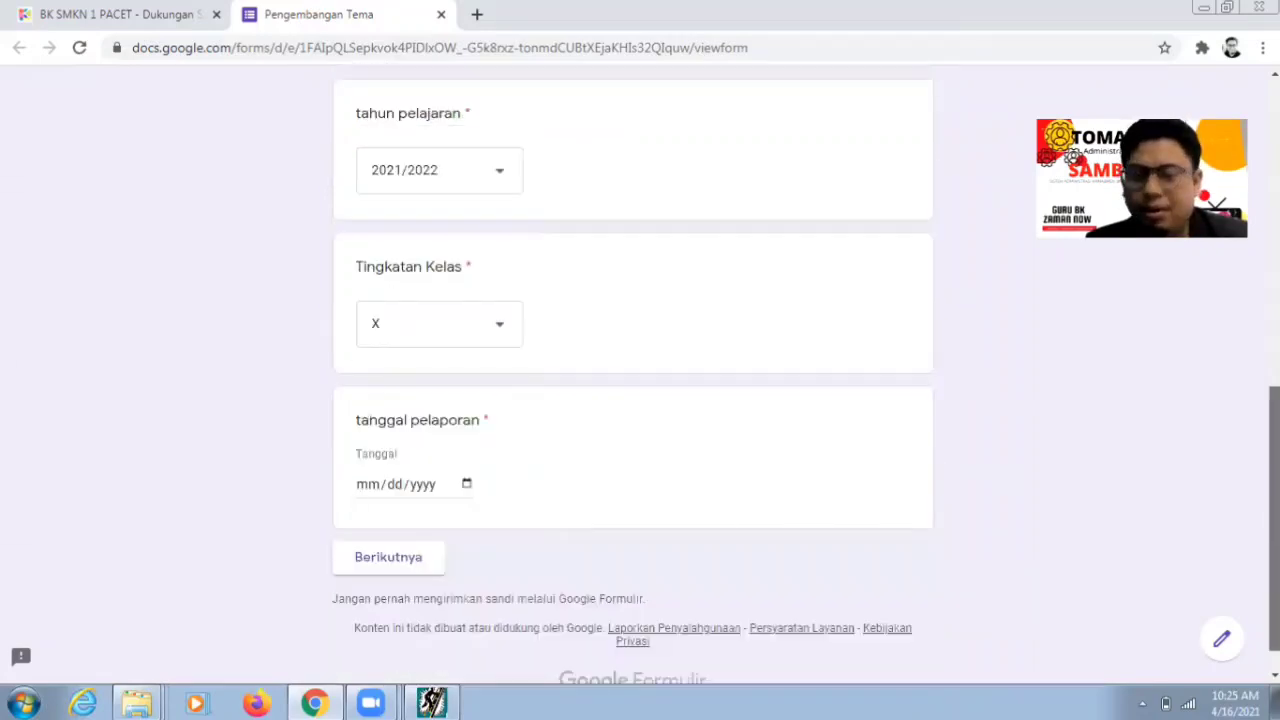
left_click(386, 490)
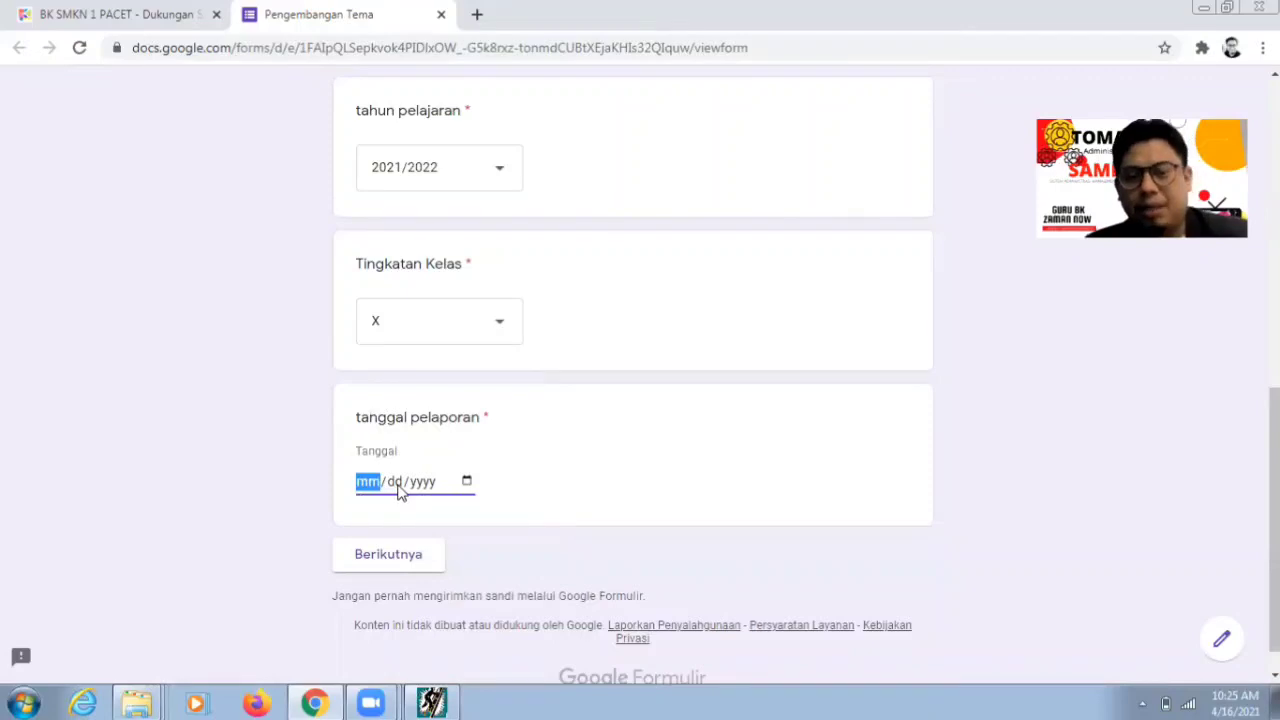
left_click(396, 490)
left_click(378, 490)
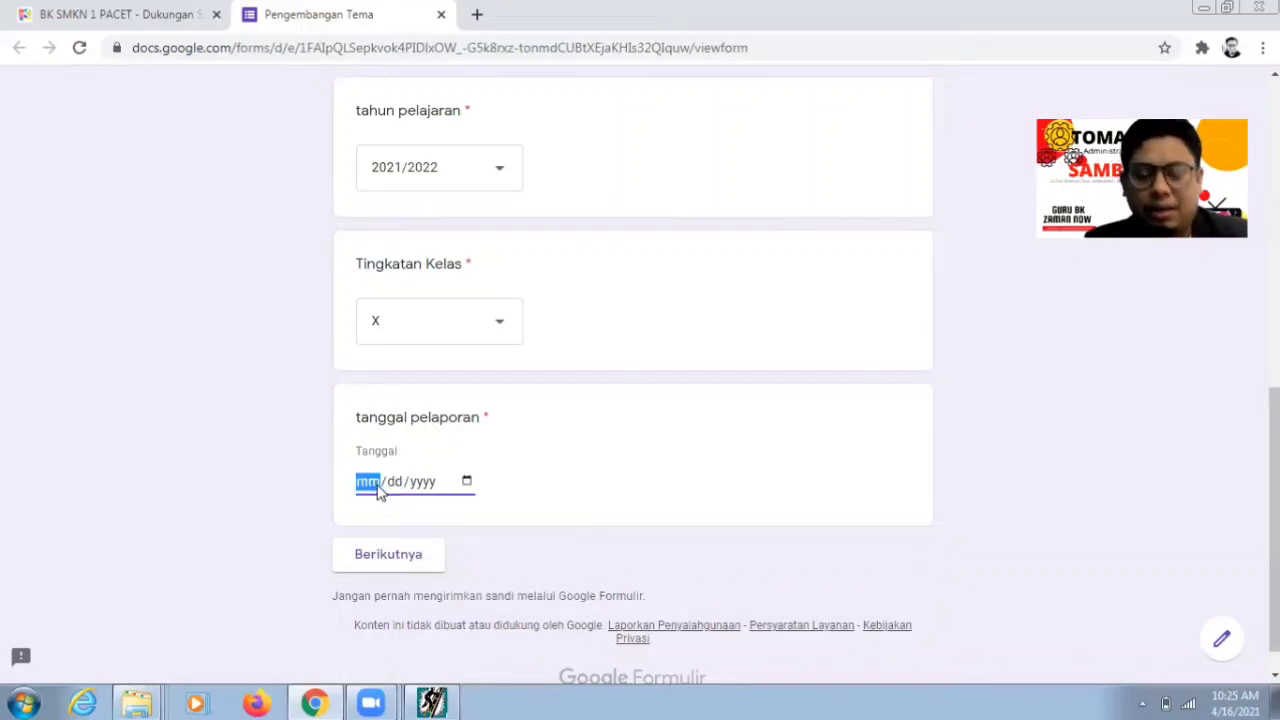
left_click(467, 482)
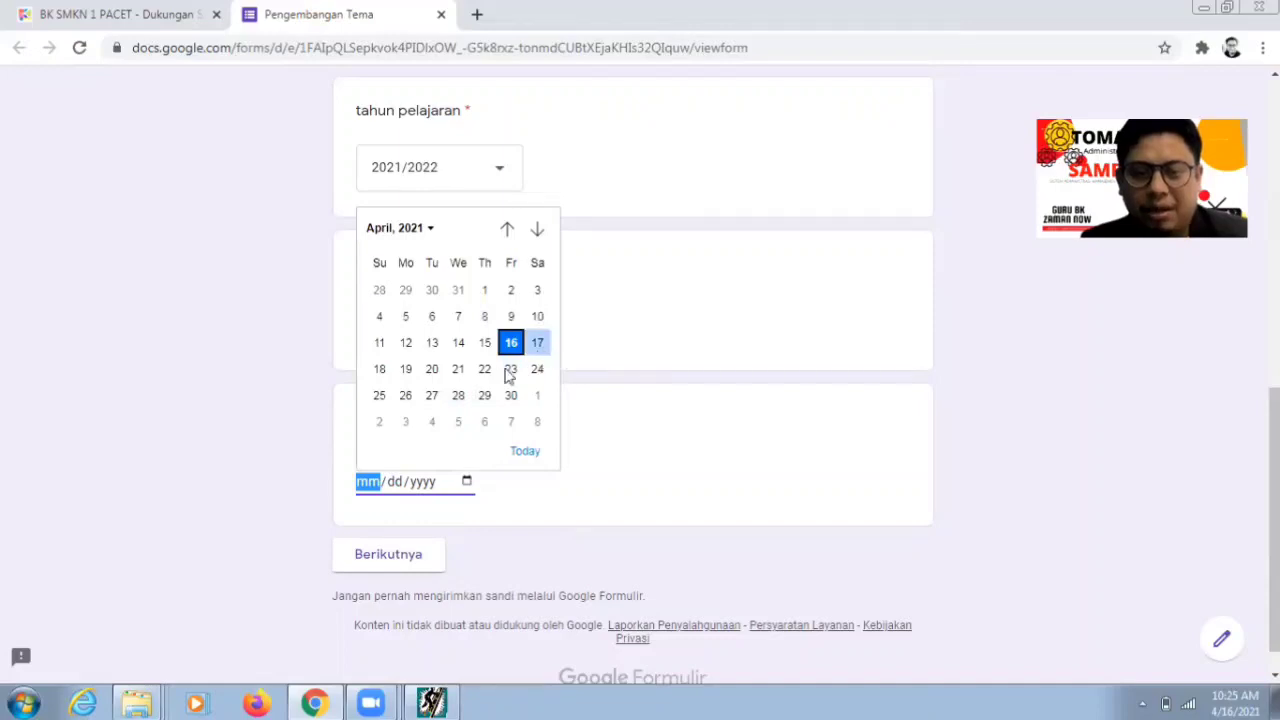
left_click(407, 378)
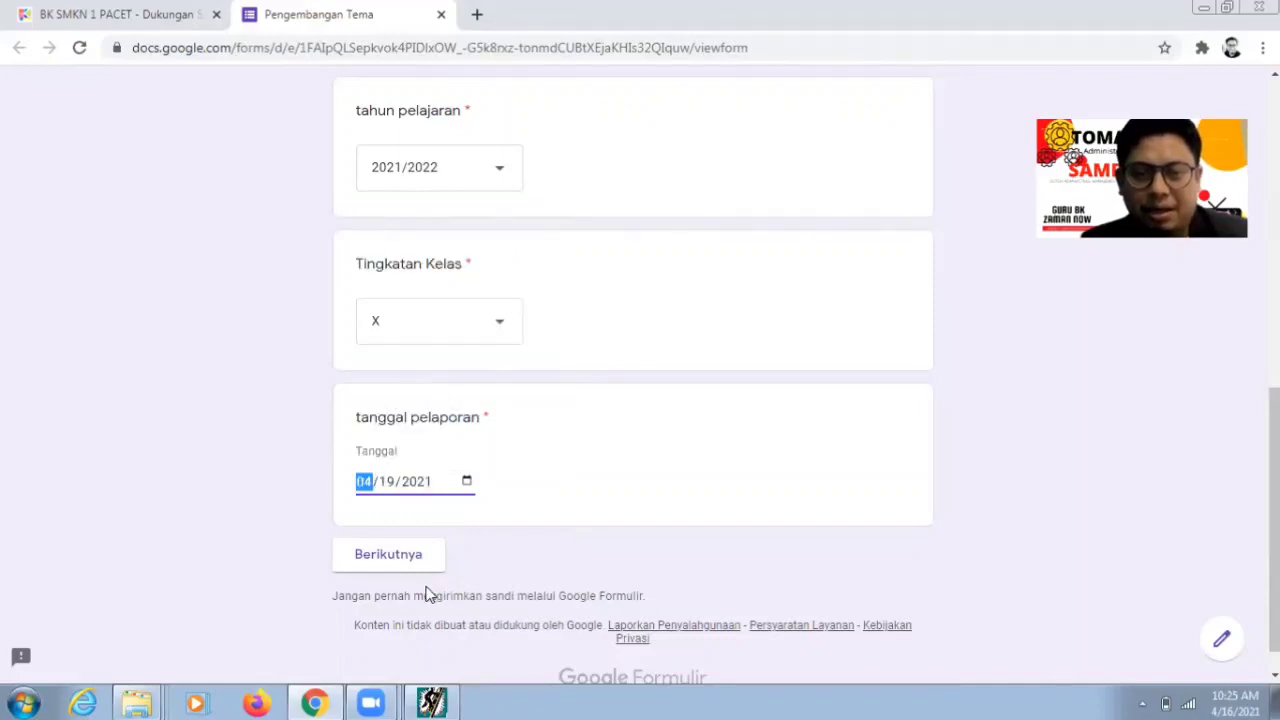
left_click(401, 565)
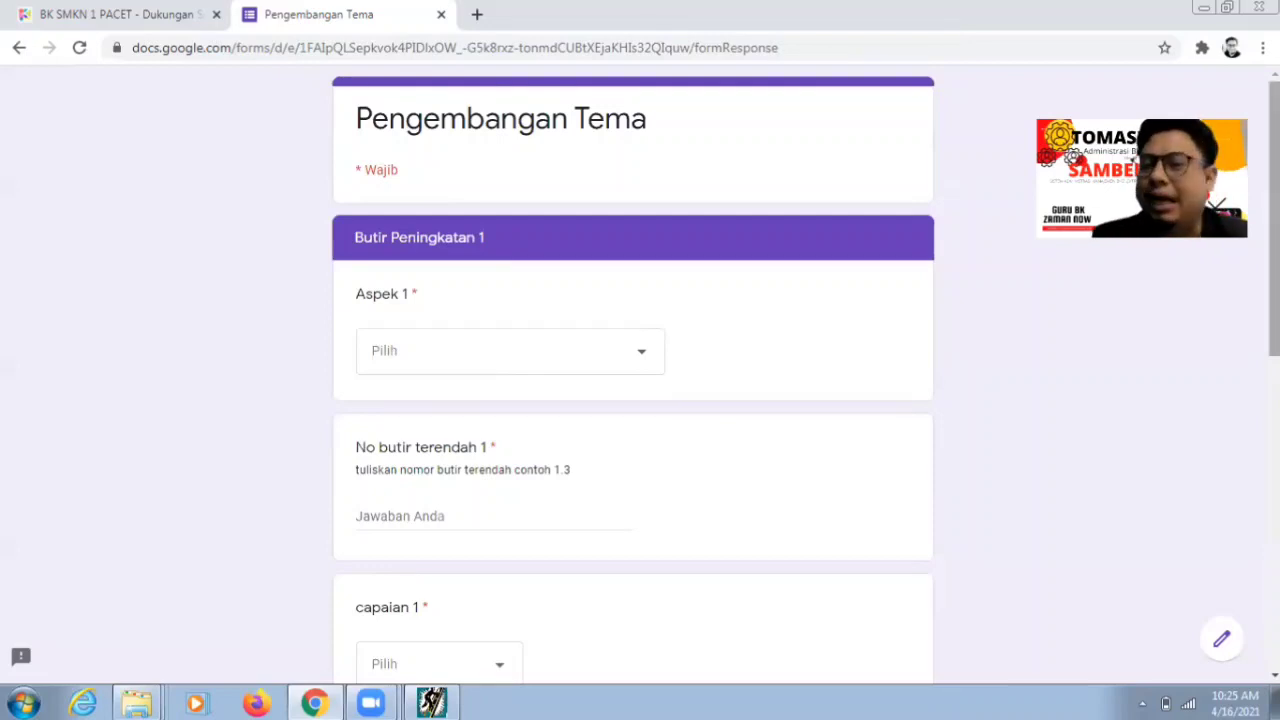
- Glance at the lowest-item results in the ATP window, then return to Butir Peningkatan 1
scroll(645, 606, "down", 1)
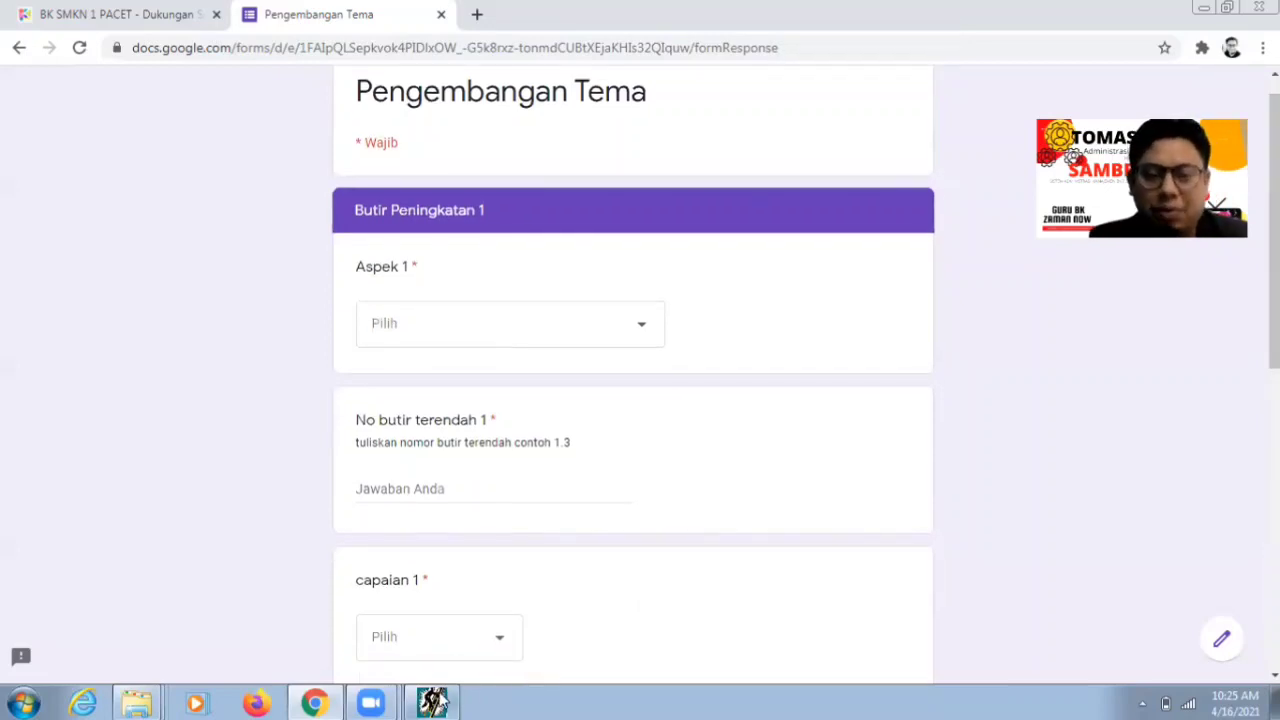
left_click(432, 702)
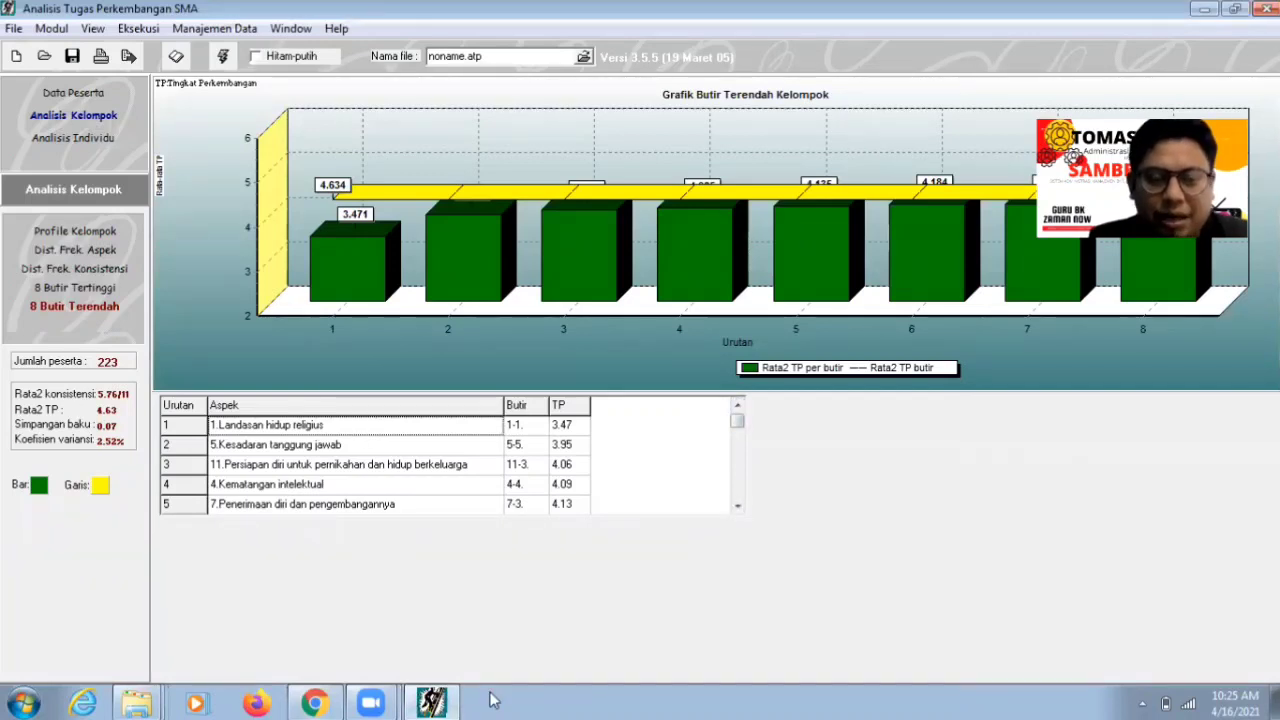
left_click(432, 702)
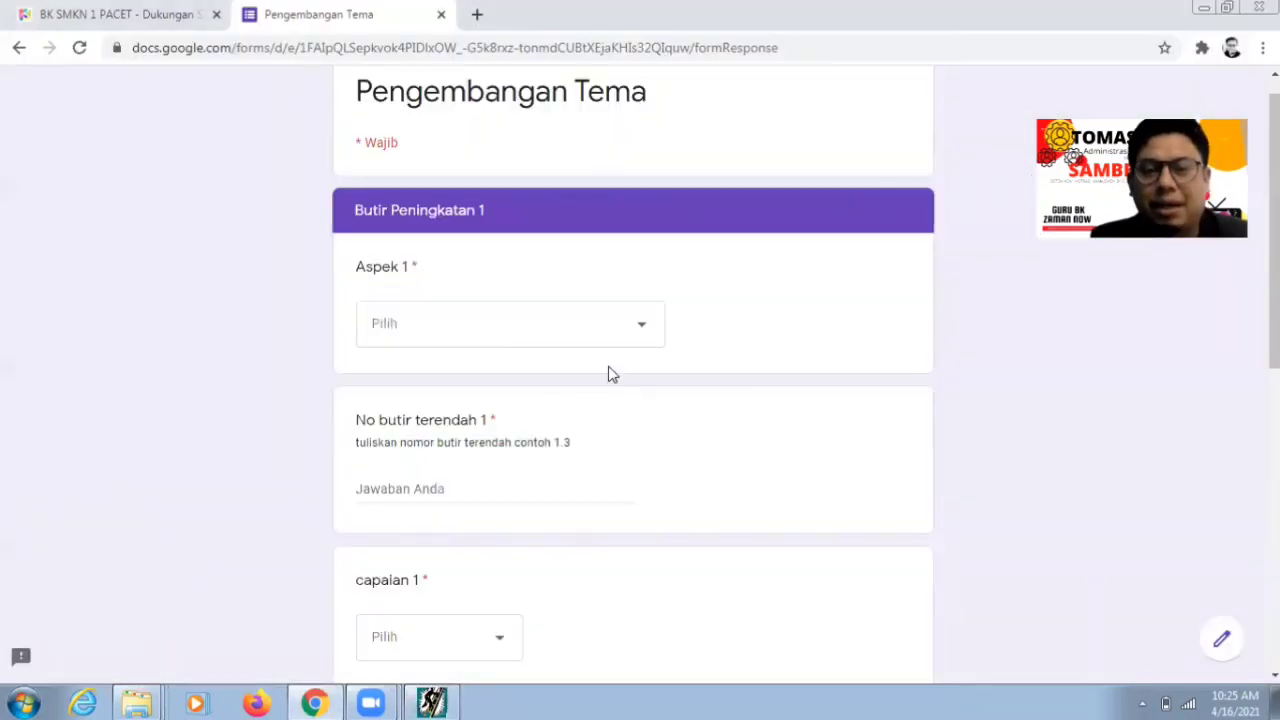
- Set Aspek 1 to Landasan hidup religius and No butir terendah 1 to 1.1
left_click(648, 330)
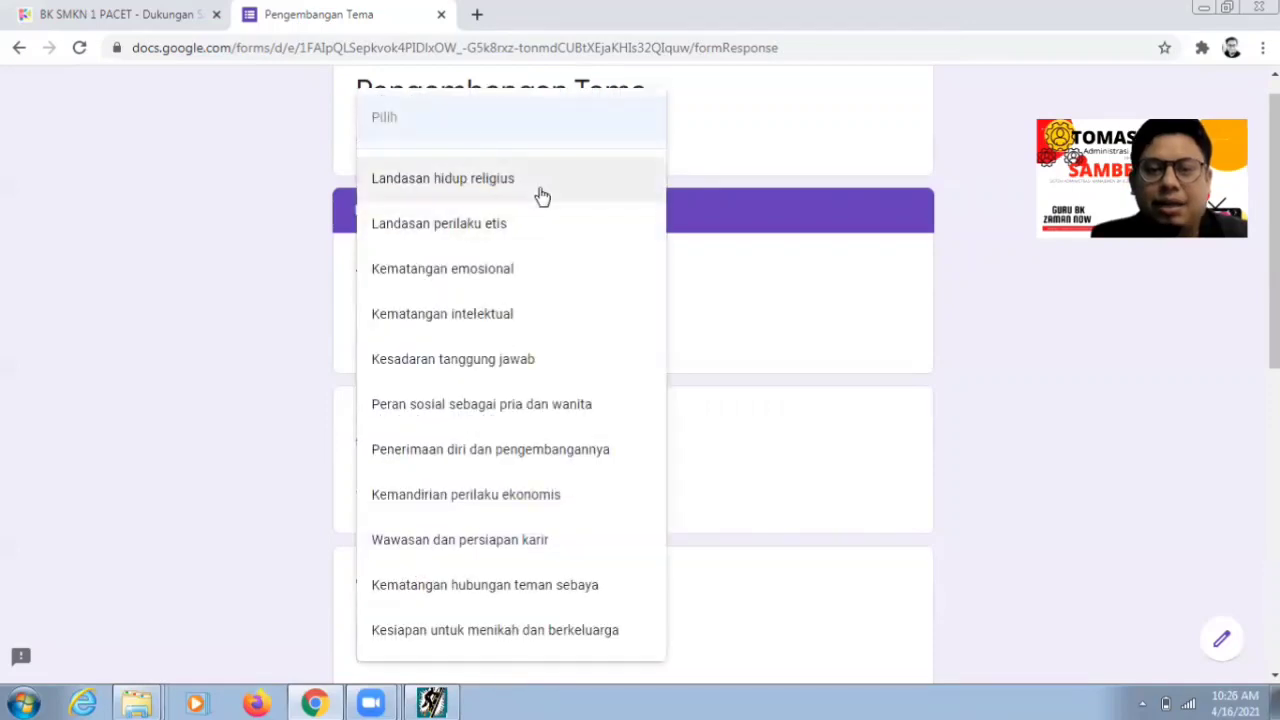
left_click(541, 180)
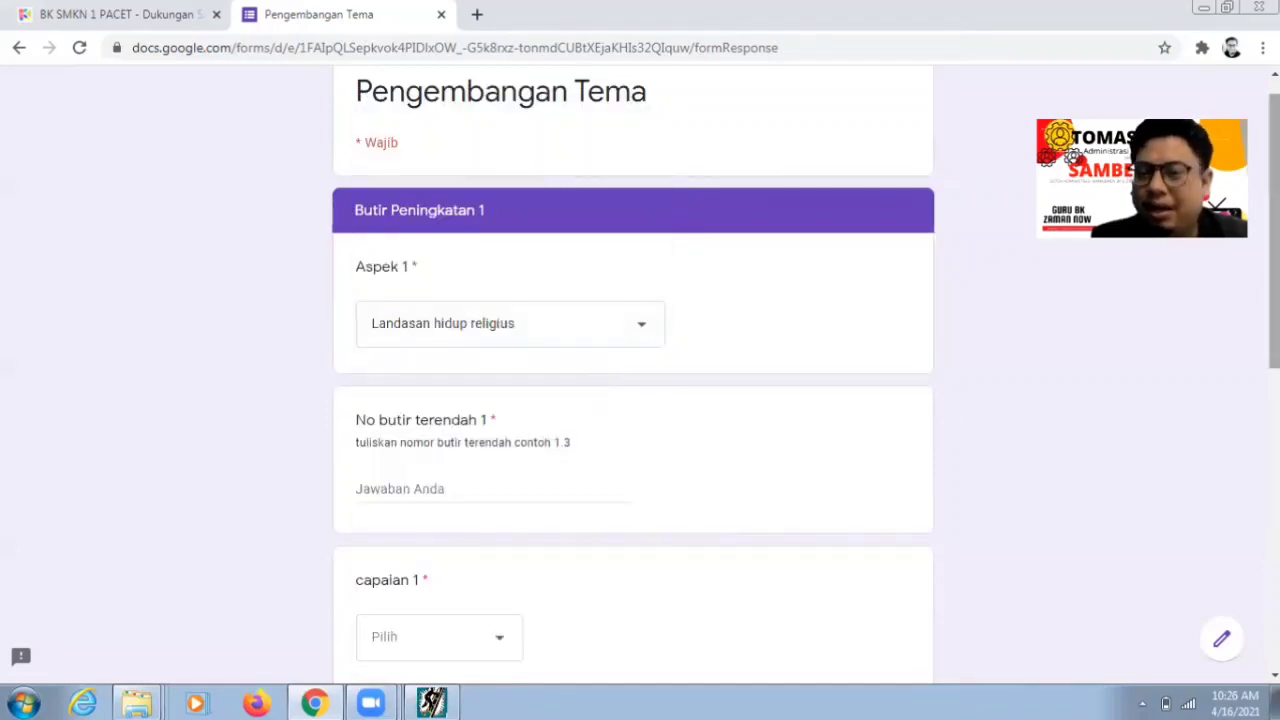
scroll(1200, 405, "down", 1)
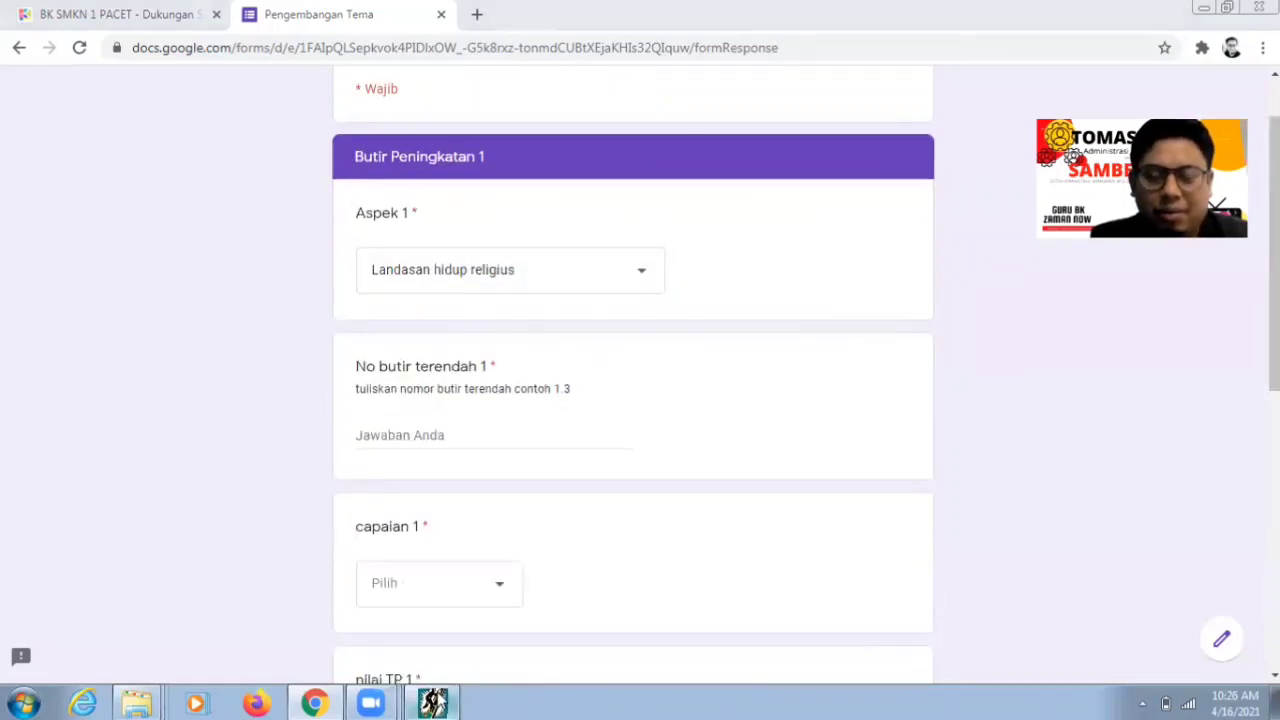
left_click(432, 703)
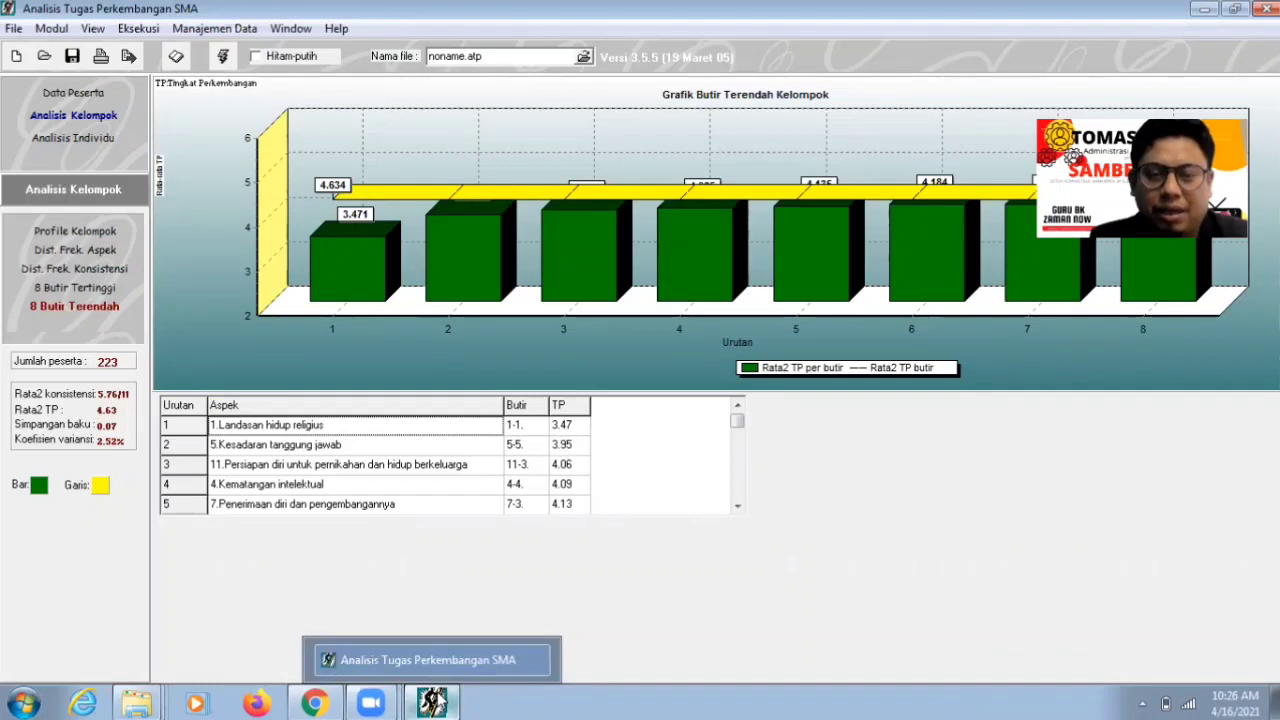
left_click(434, 702)
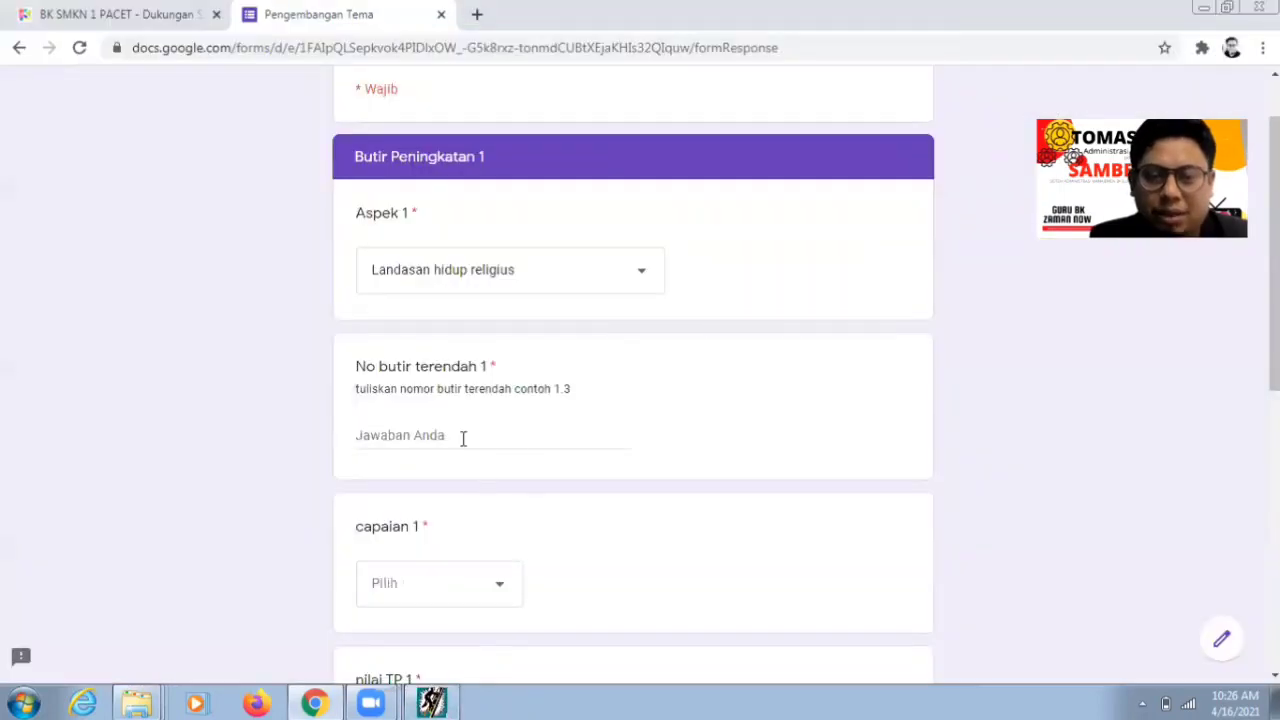
left_click(463, 438)
type("1.")
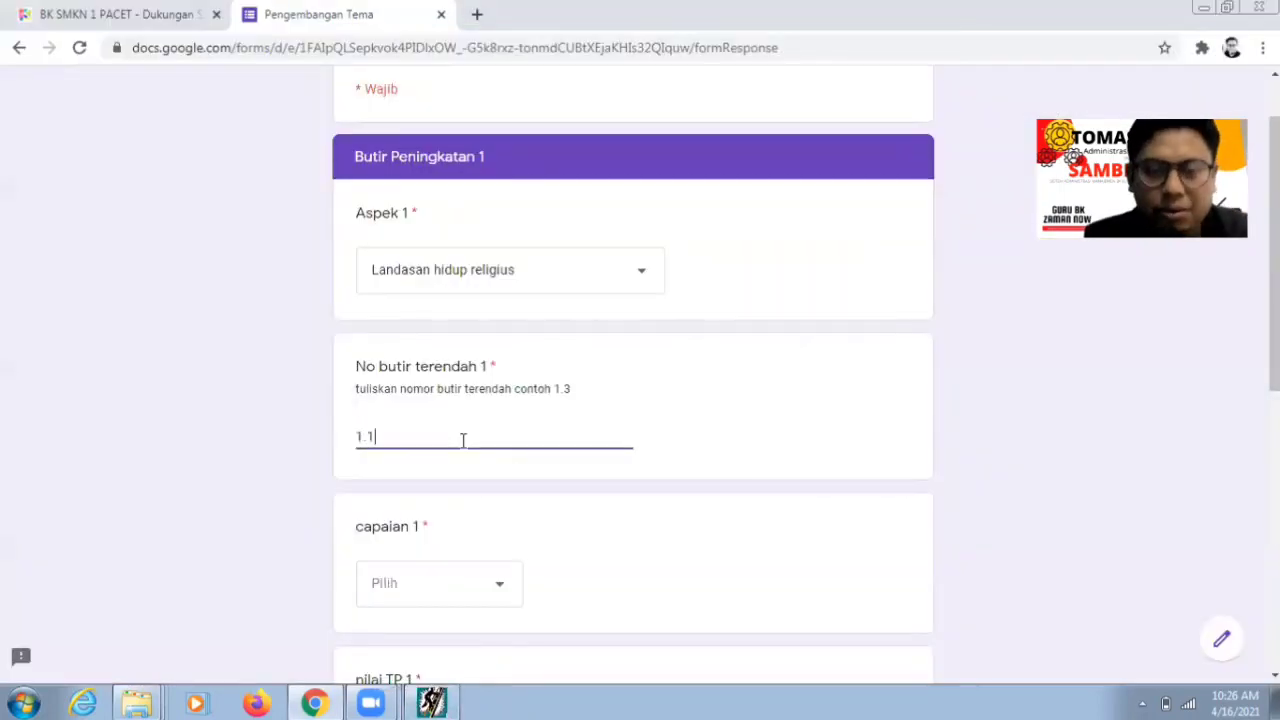
type("1")
- Set capaian 1 to Konformitas and nilai TP 1 to 3,47
left_click(482, 585)
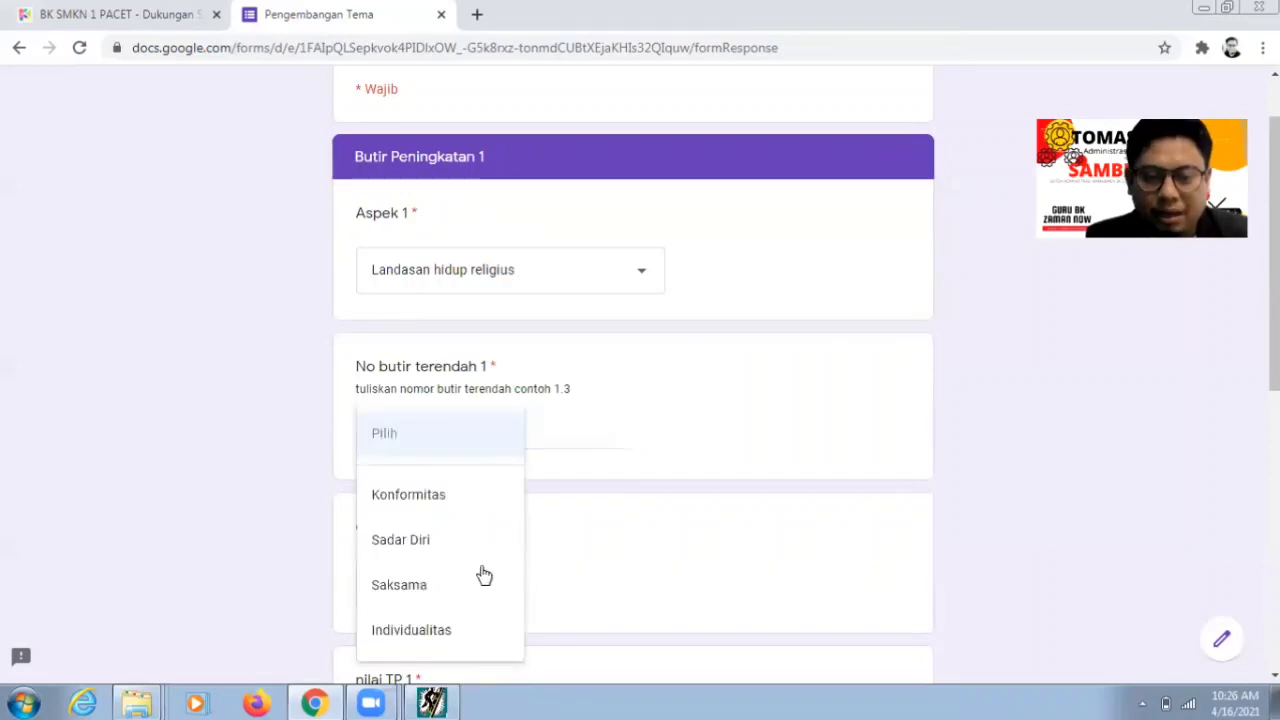
left_click(451, 494)
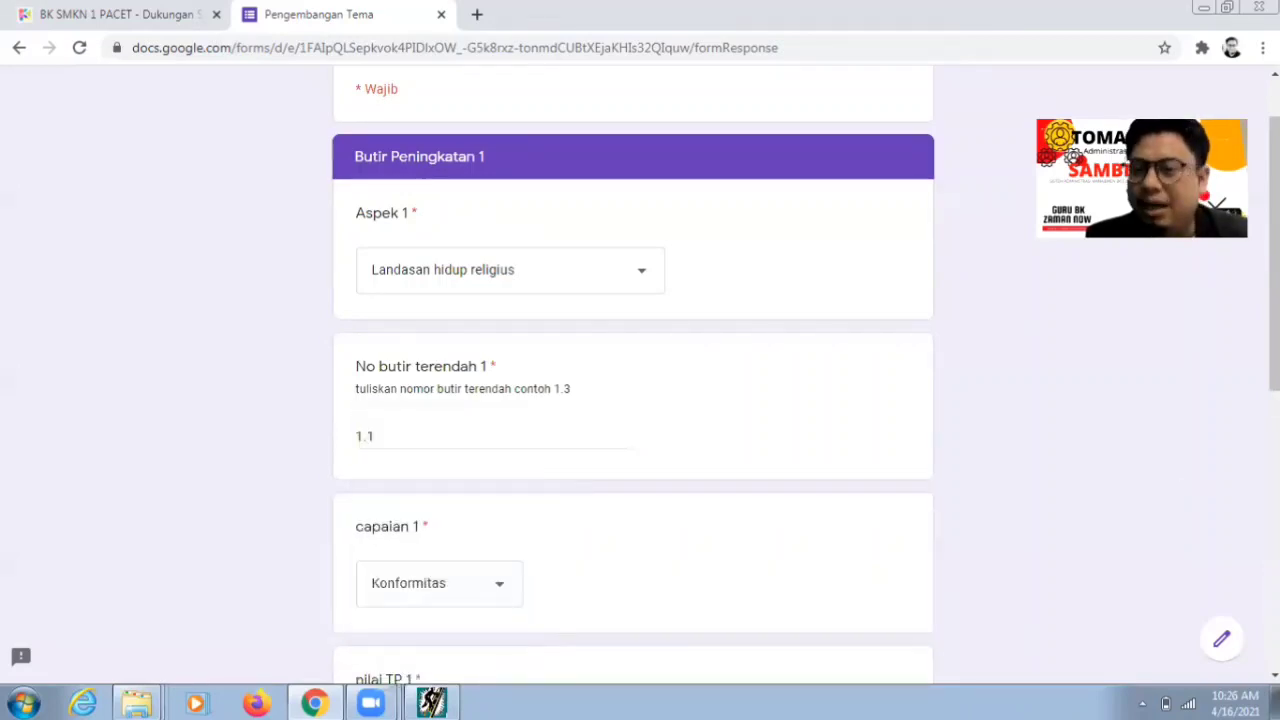
scroll(623, 626, "down", 1)
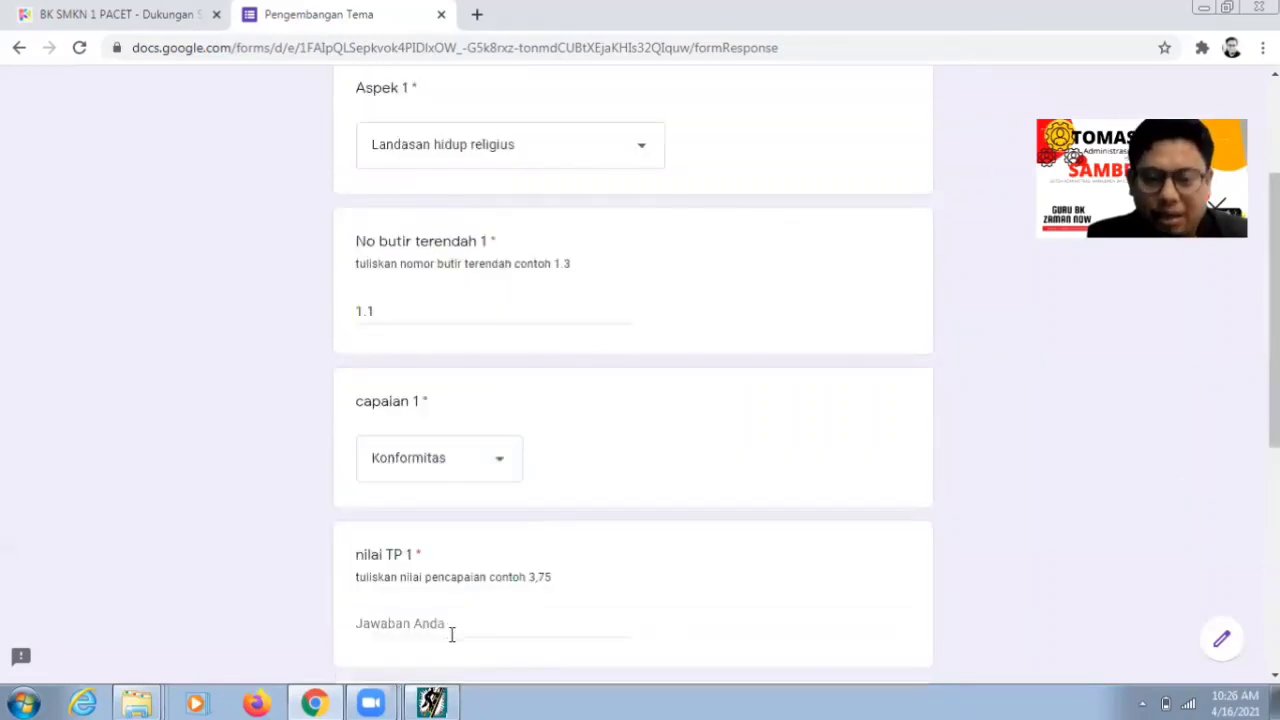
left_click(450, 628)
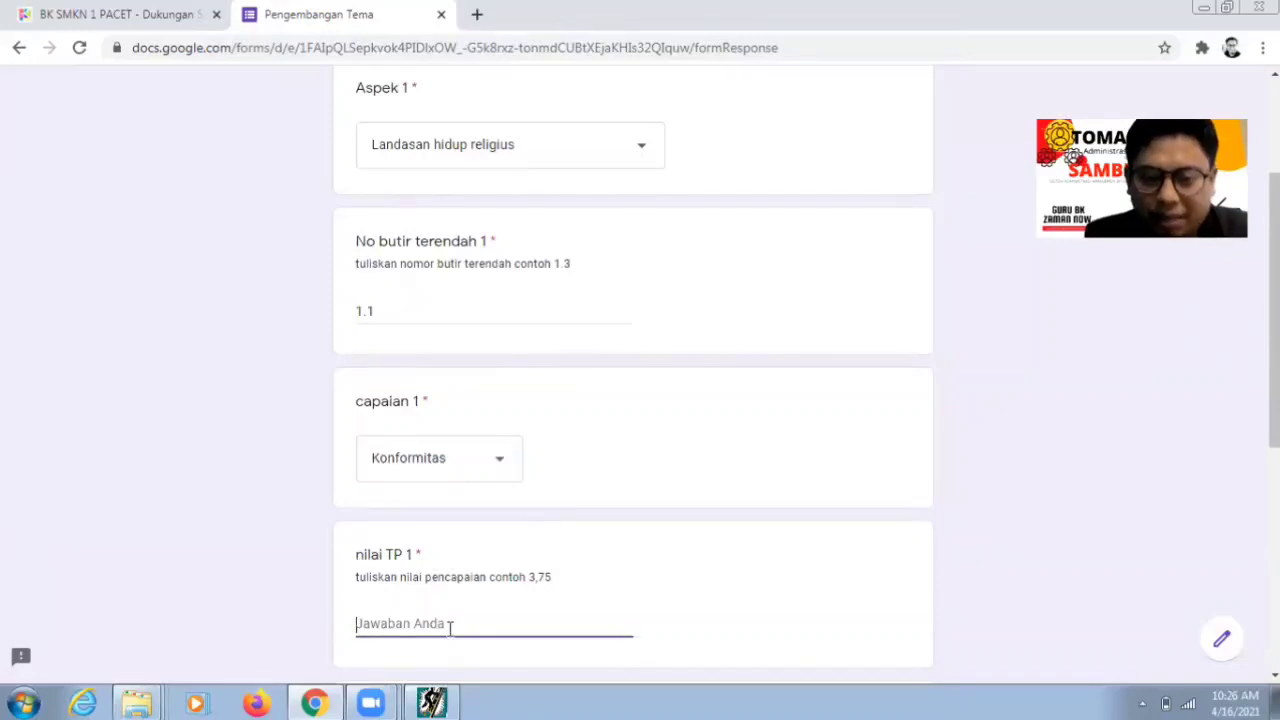
type("3,")
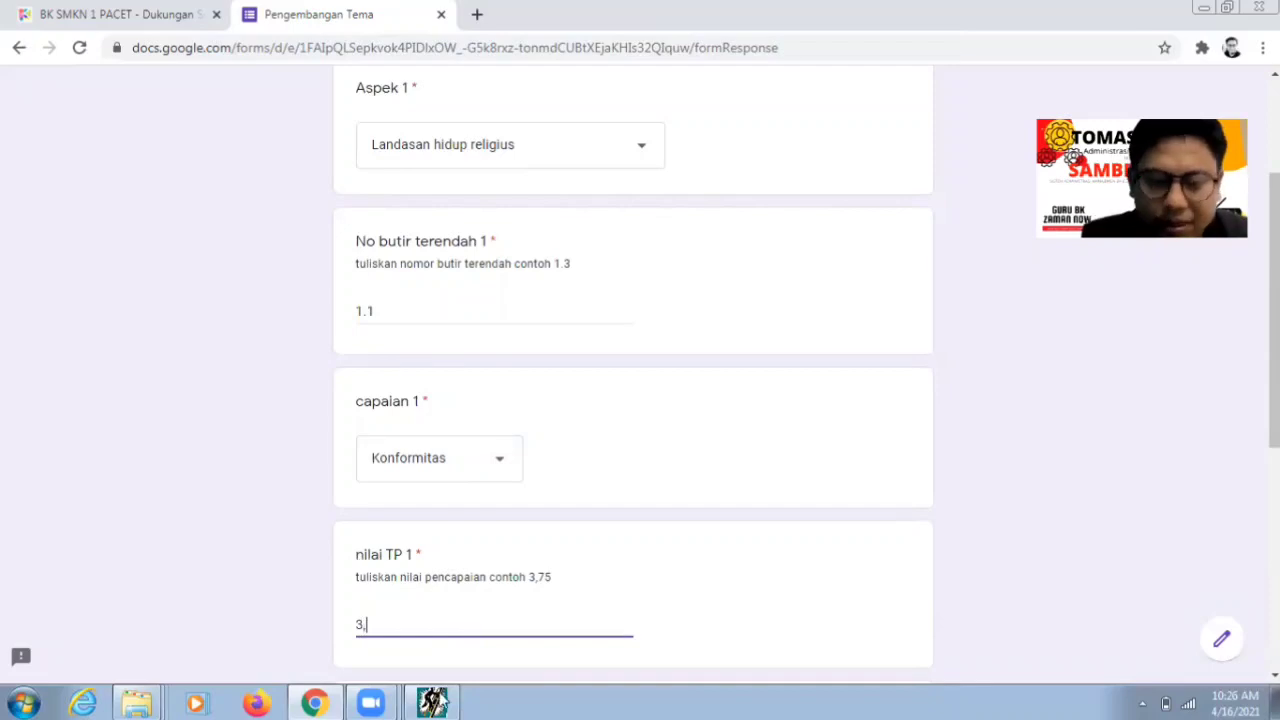
left_click(435, 700)
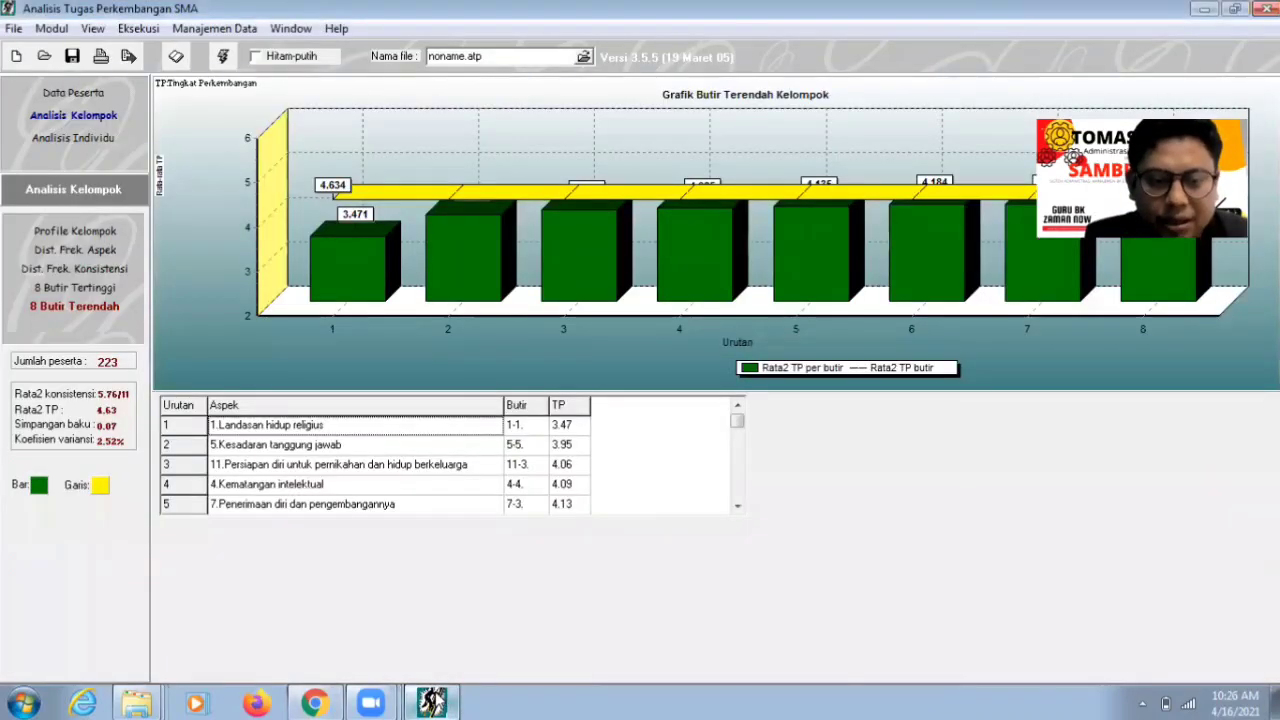
key("alt+Tab")
type(",")
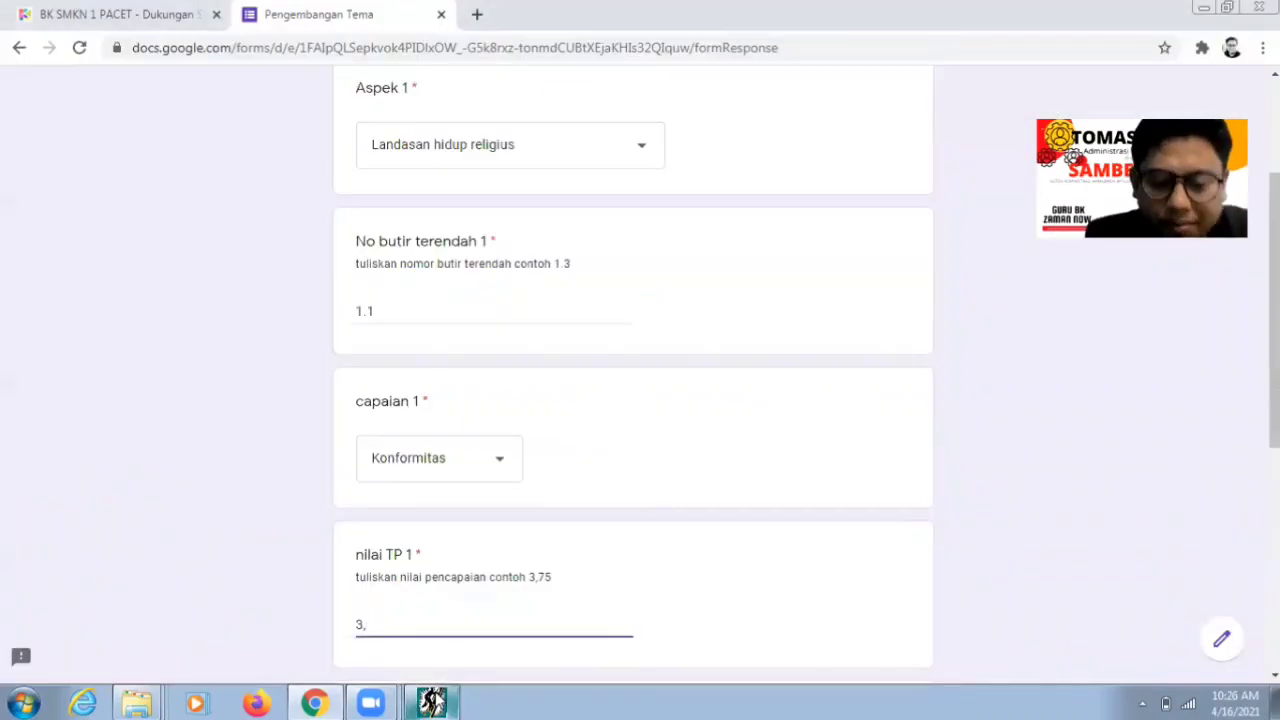
type("47")
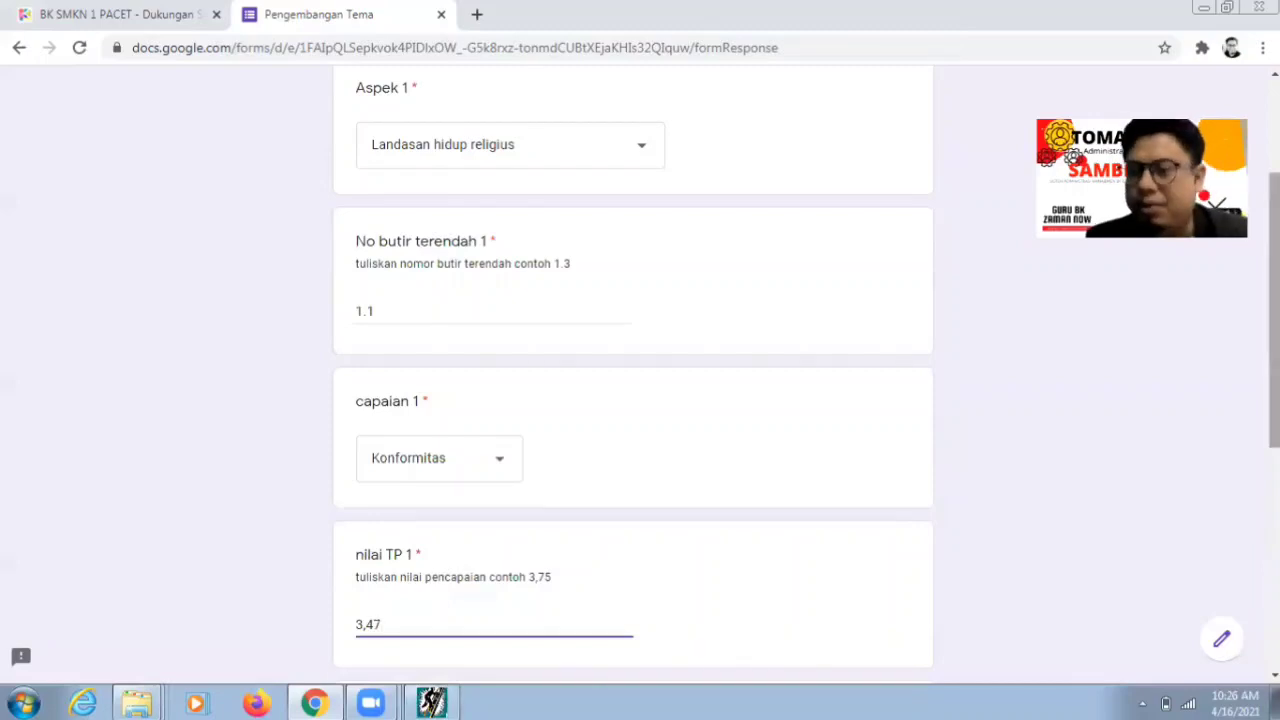
scroll(633, 400, "down", 2)
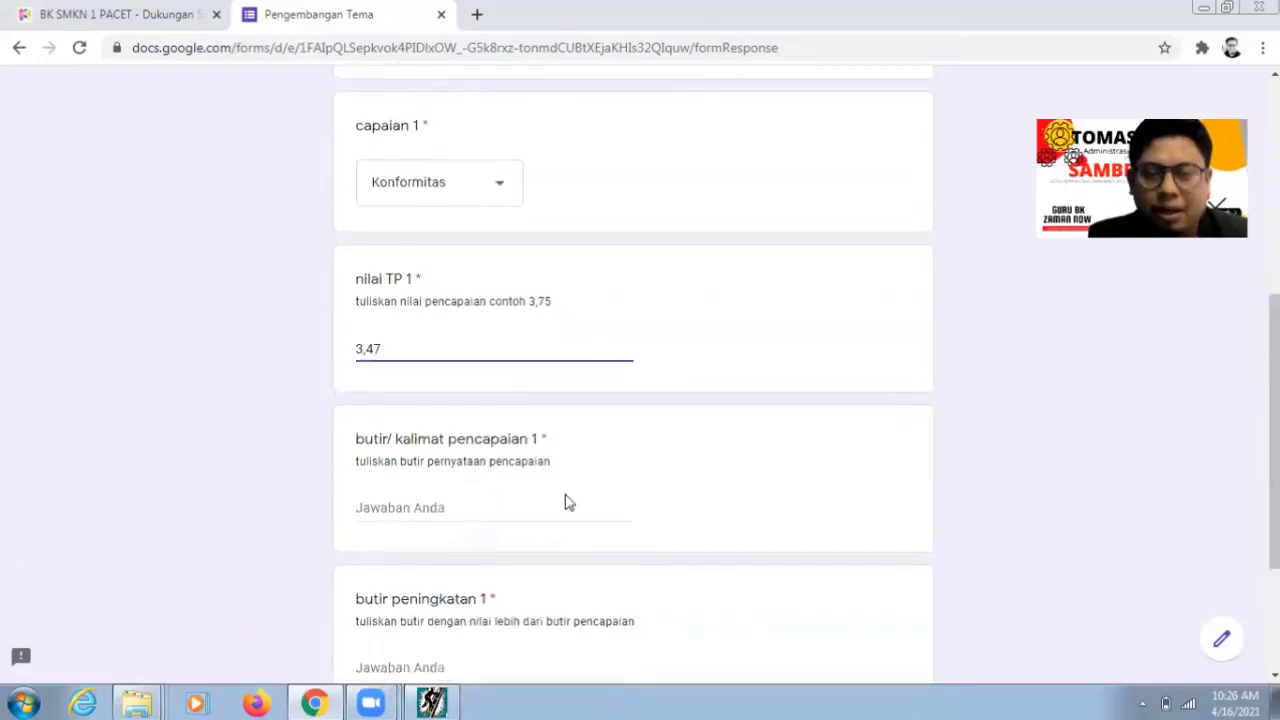
left_click(472, 500)
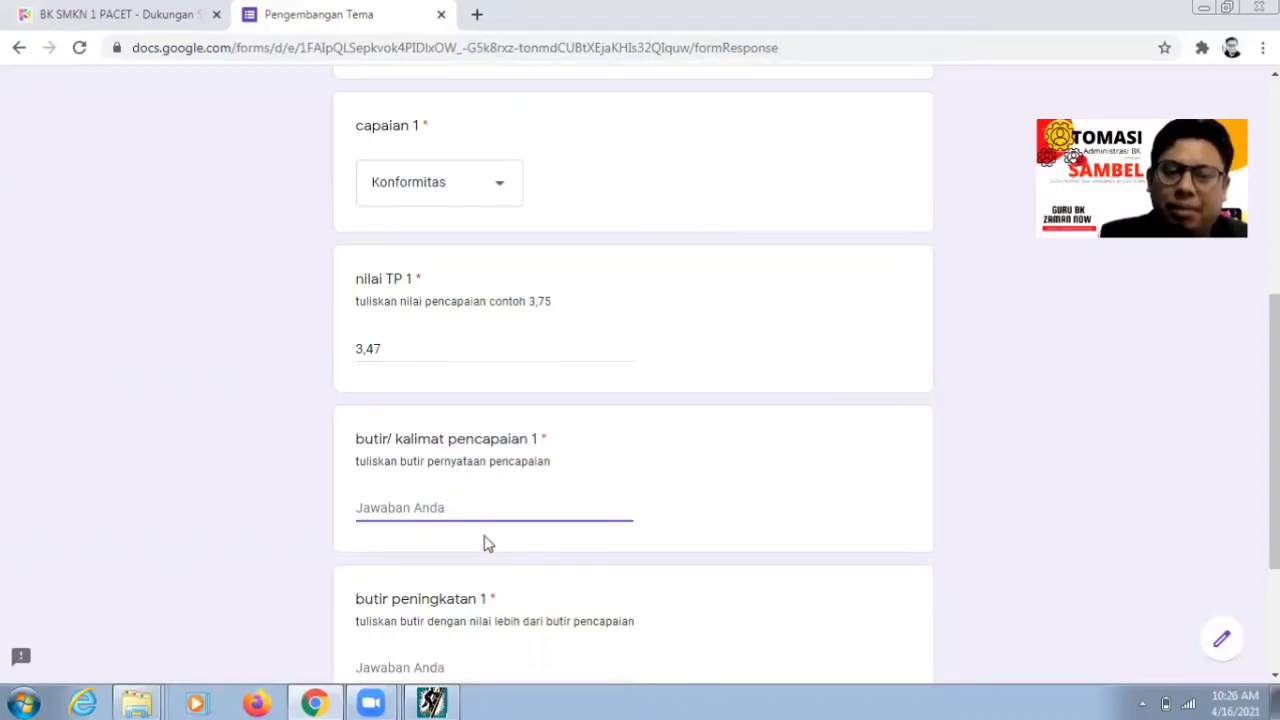
- Open Browser Ranah Soal and expand 1.Landasan hidup religius down to item 1-1's statements
left_click(440, 702)
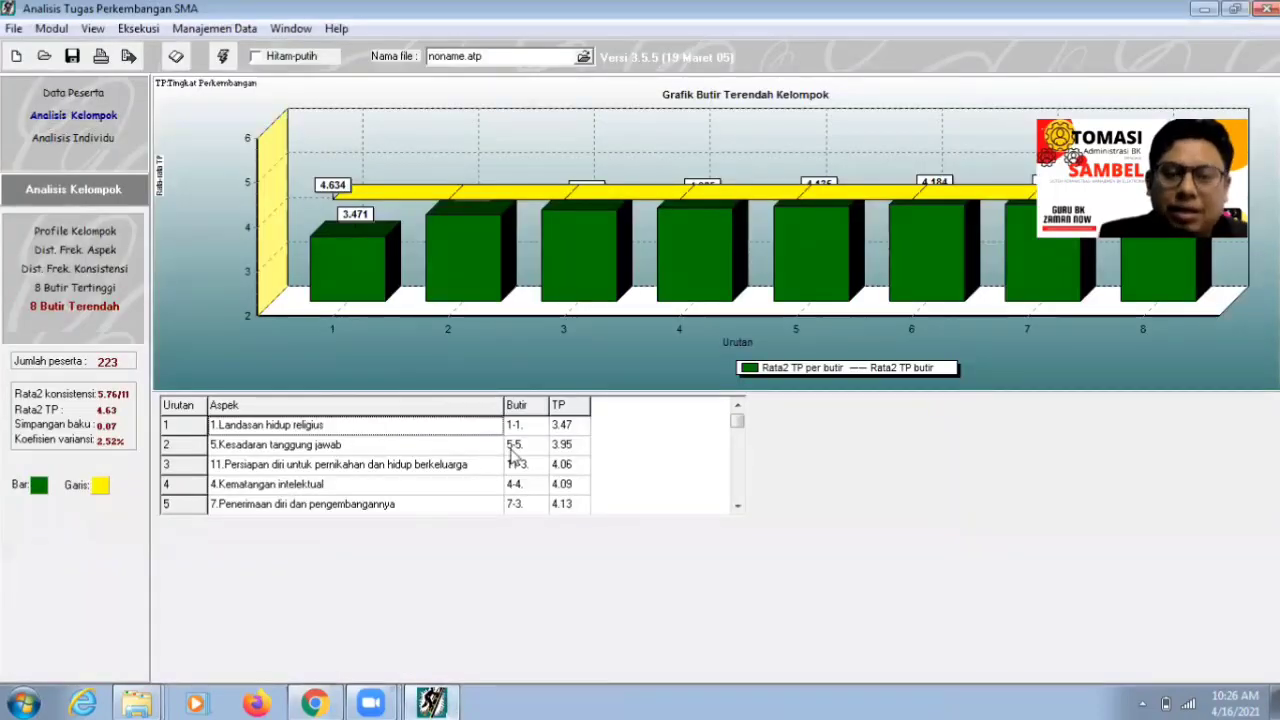
left_click(92, 28)
left_click(115, 50)
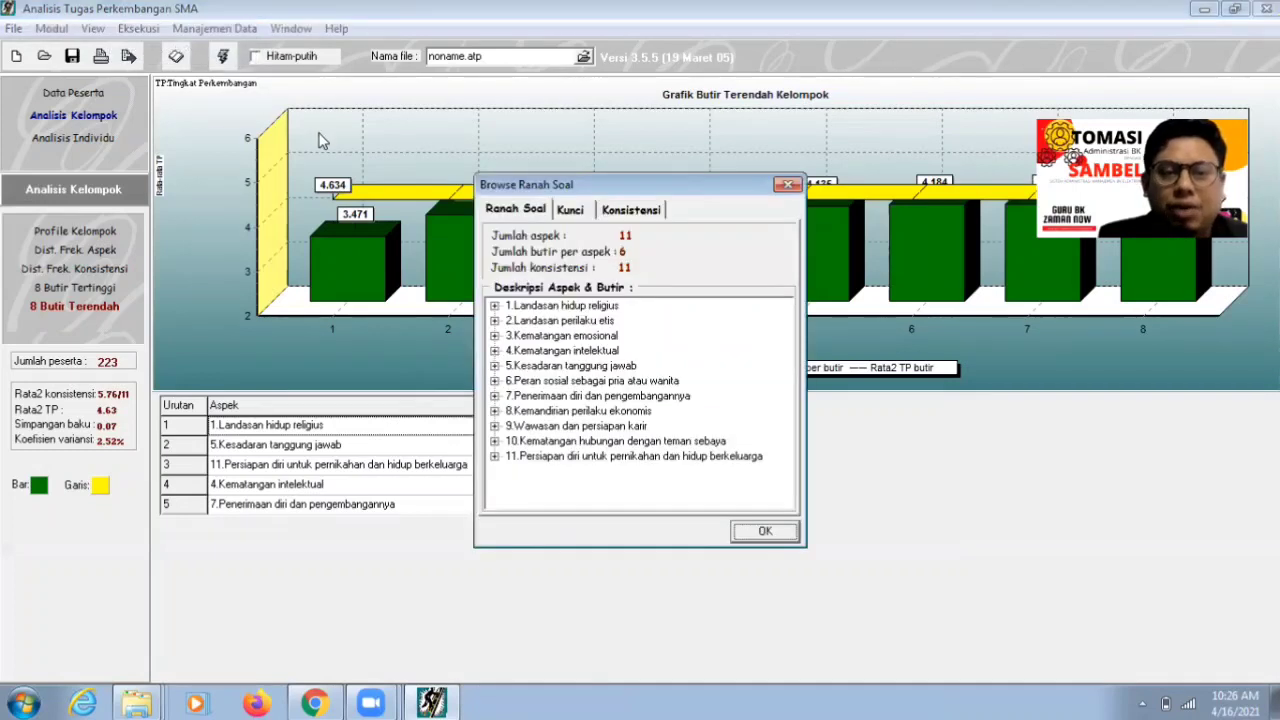
left_click(572, 308)
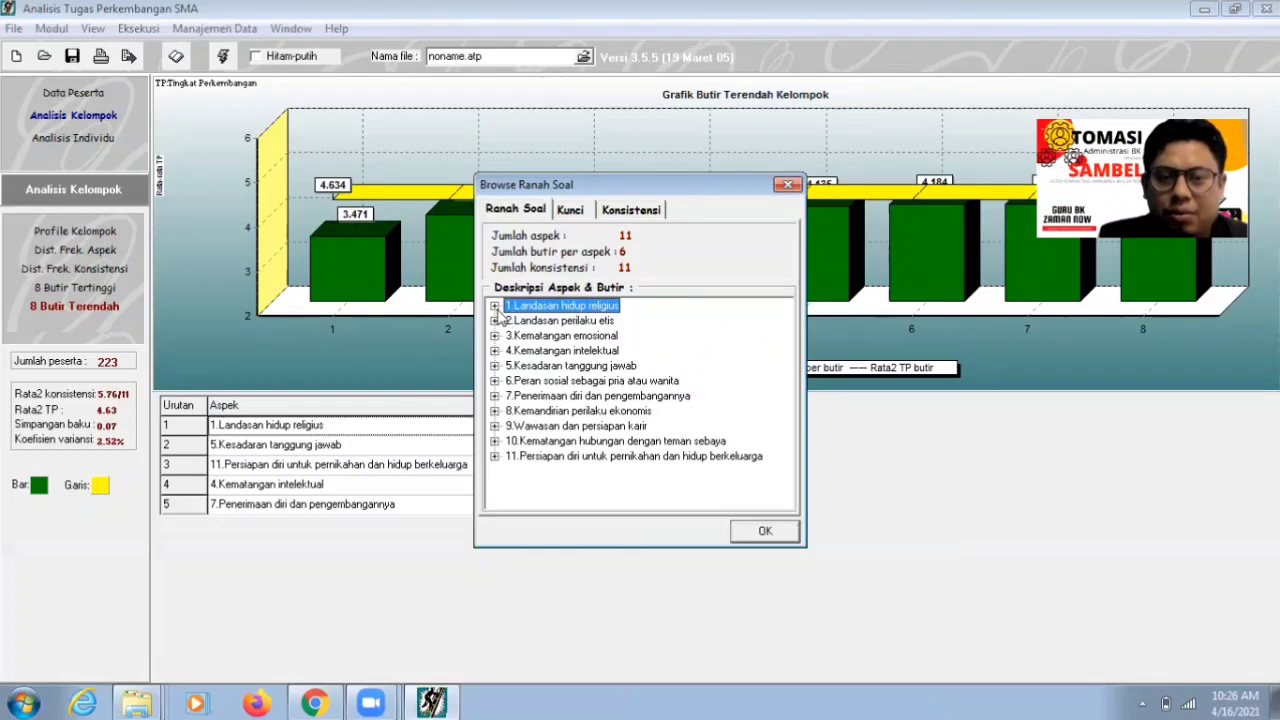
left_click(494, 306)
left_click(530, 322)
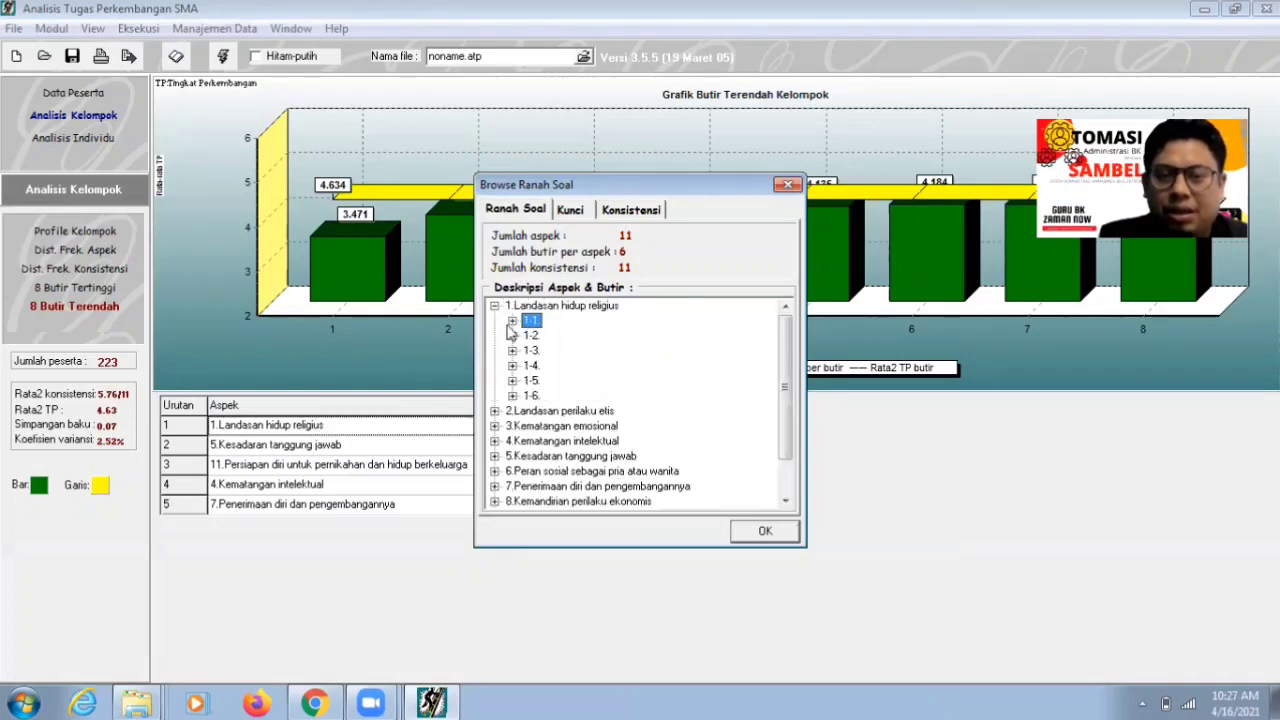
left_click(512, 321)
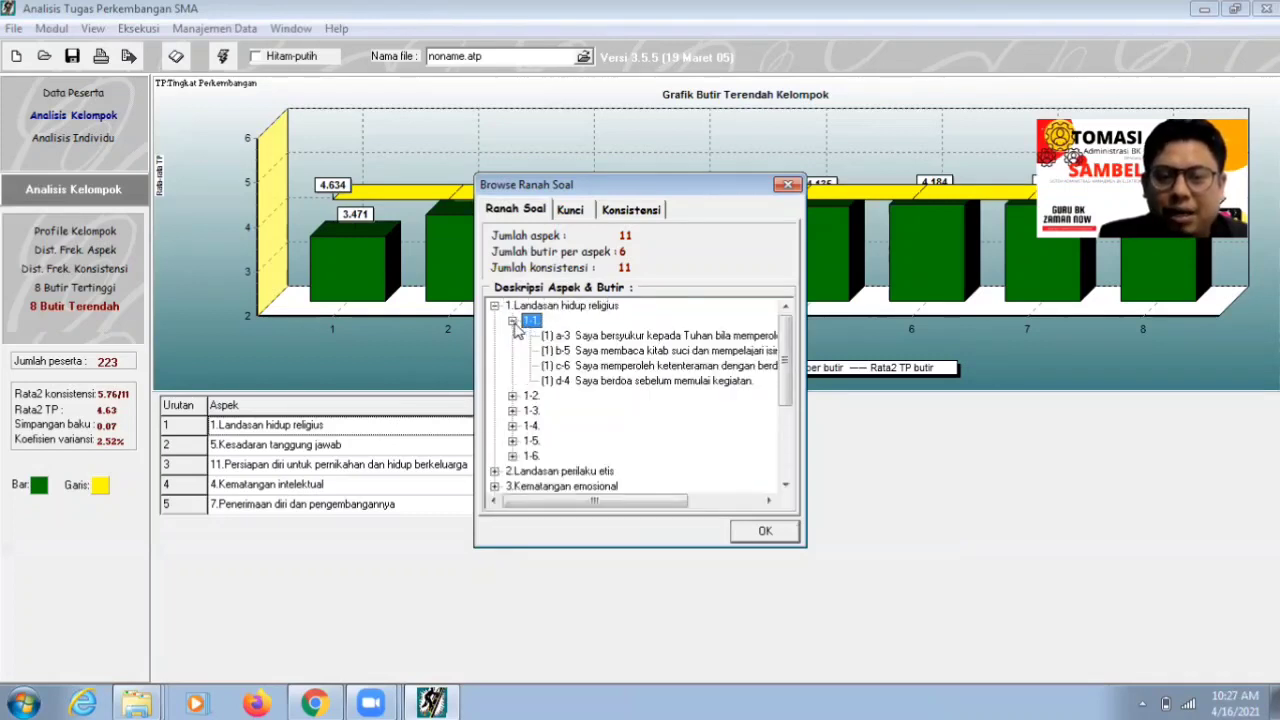
- Read statements a-3 and d-4 of item 1-1, then return to the Pengembangan Tema form
left_click(589, 339)
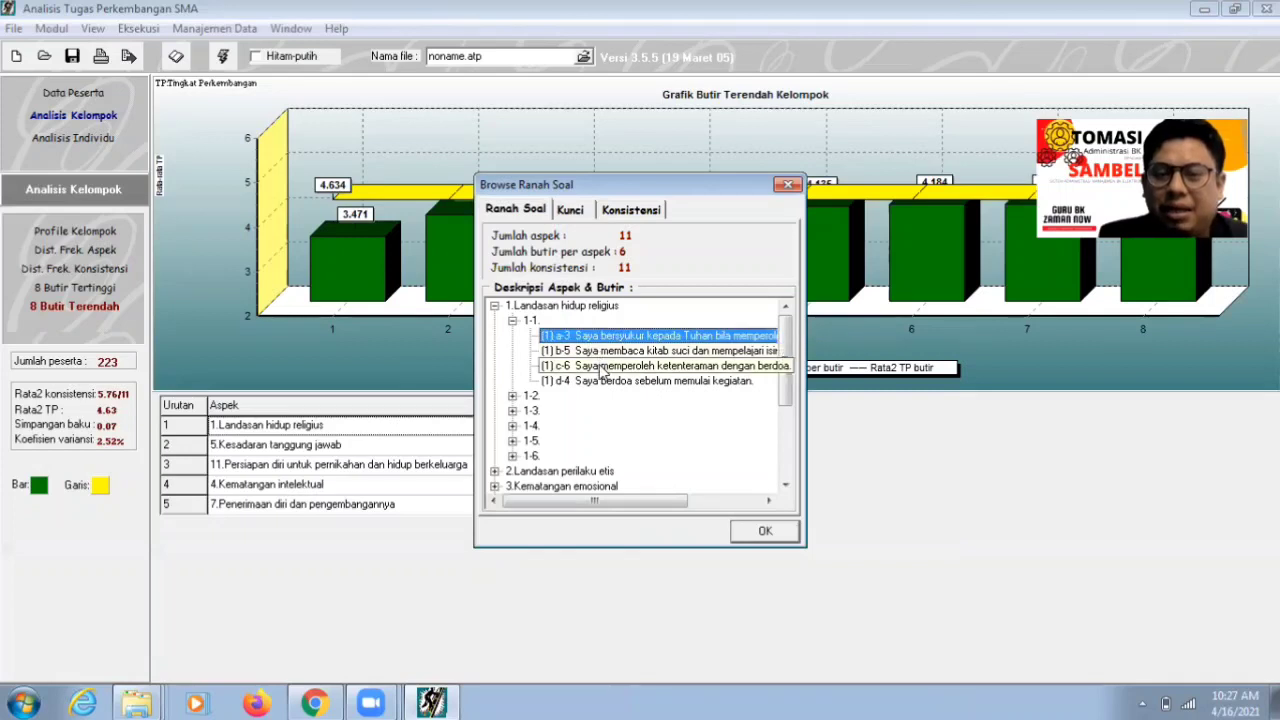
left_click(603, 384)
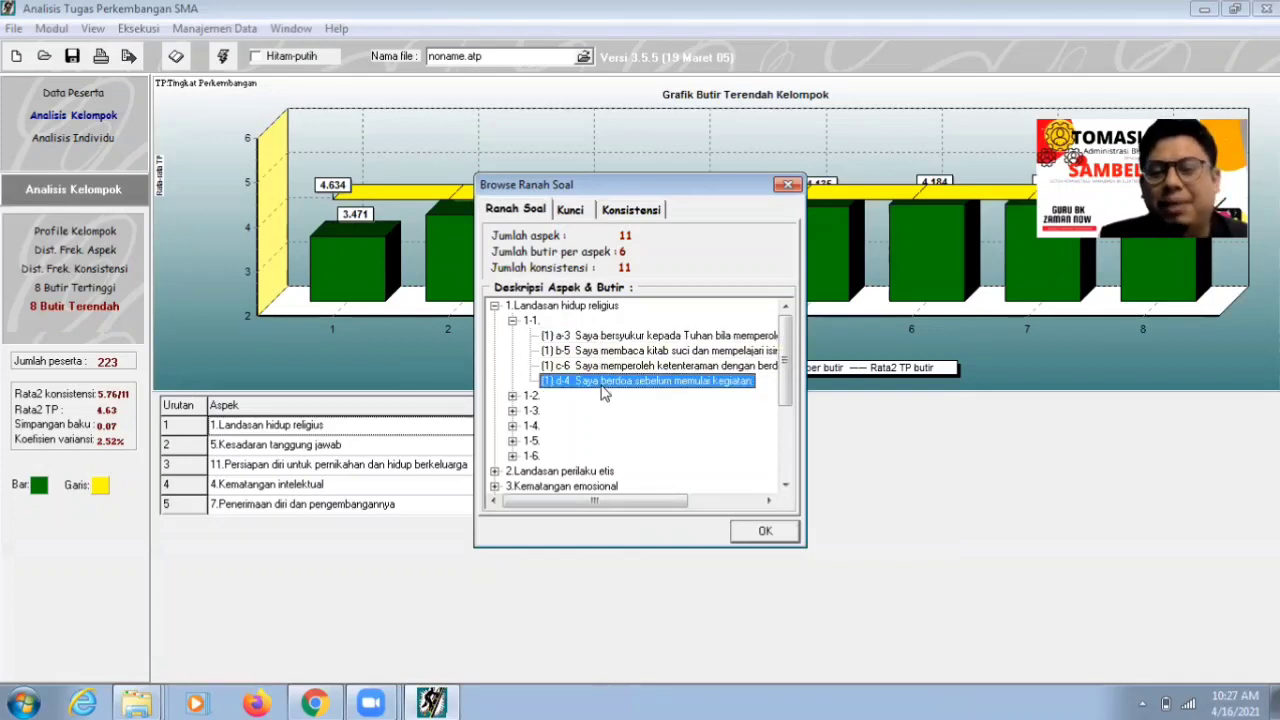
left_click(618, 340)
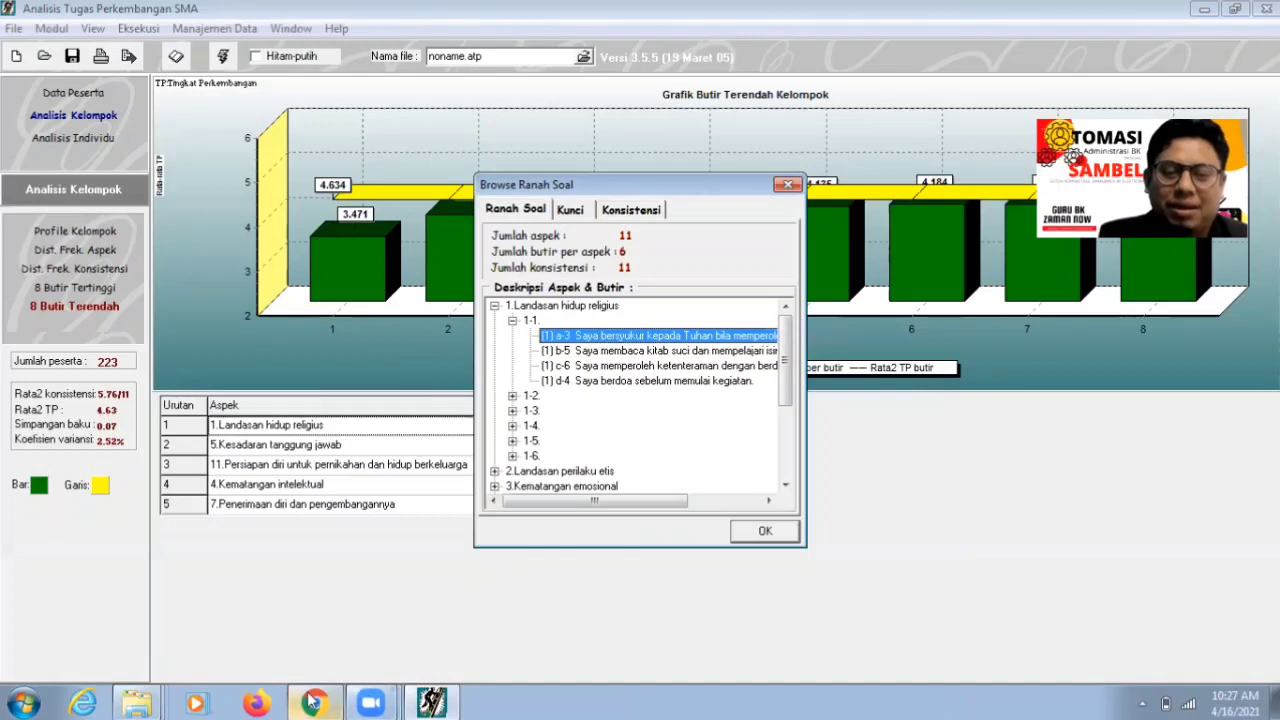
left_click(446, 701)
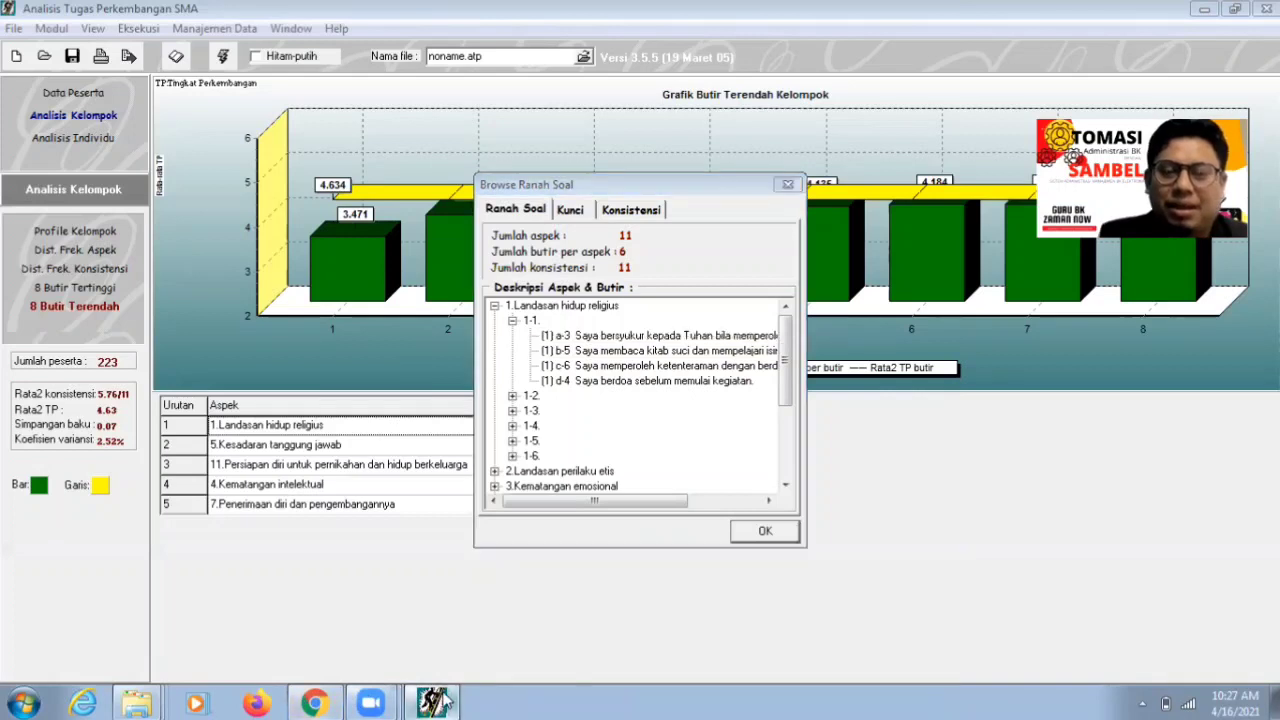
left_click(314, 703)
- Enter 'Saya bersyukur kepada Tuhan apabila memperoleh nikmat' as butir/kalimat pencapaian 1
type("S")
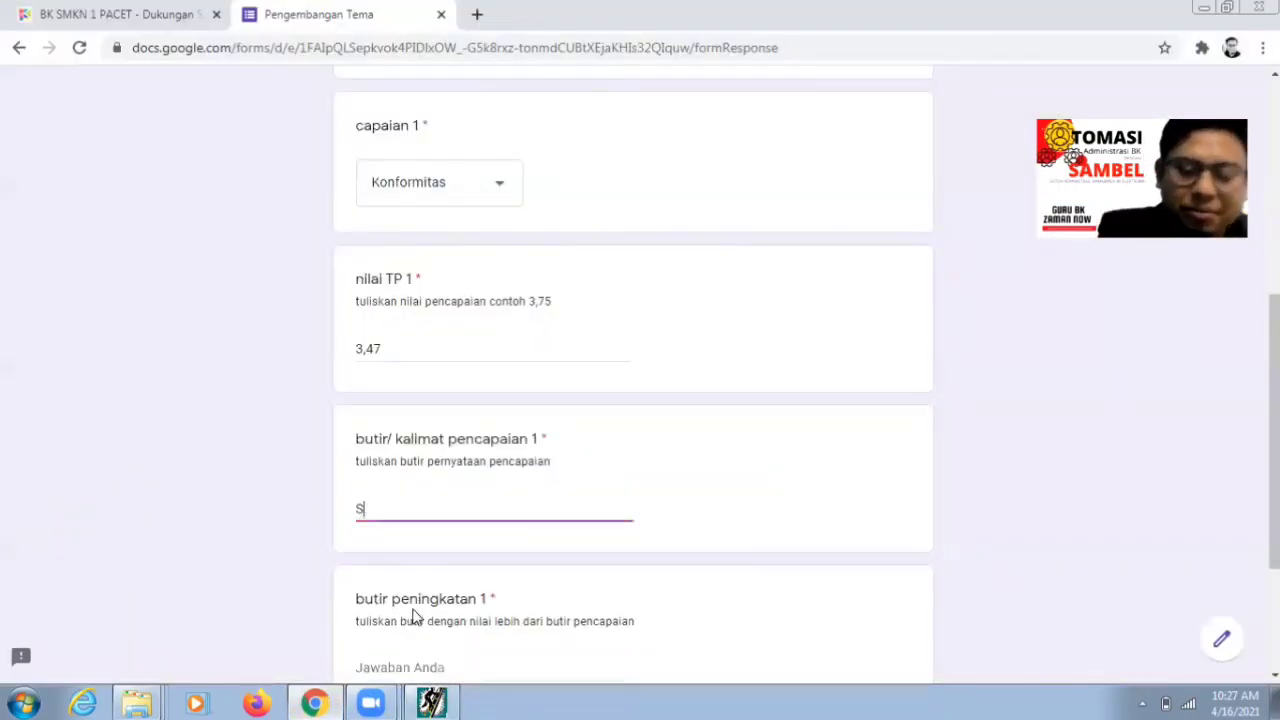
type("aya ber")
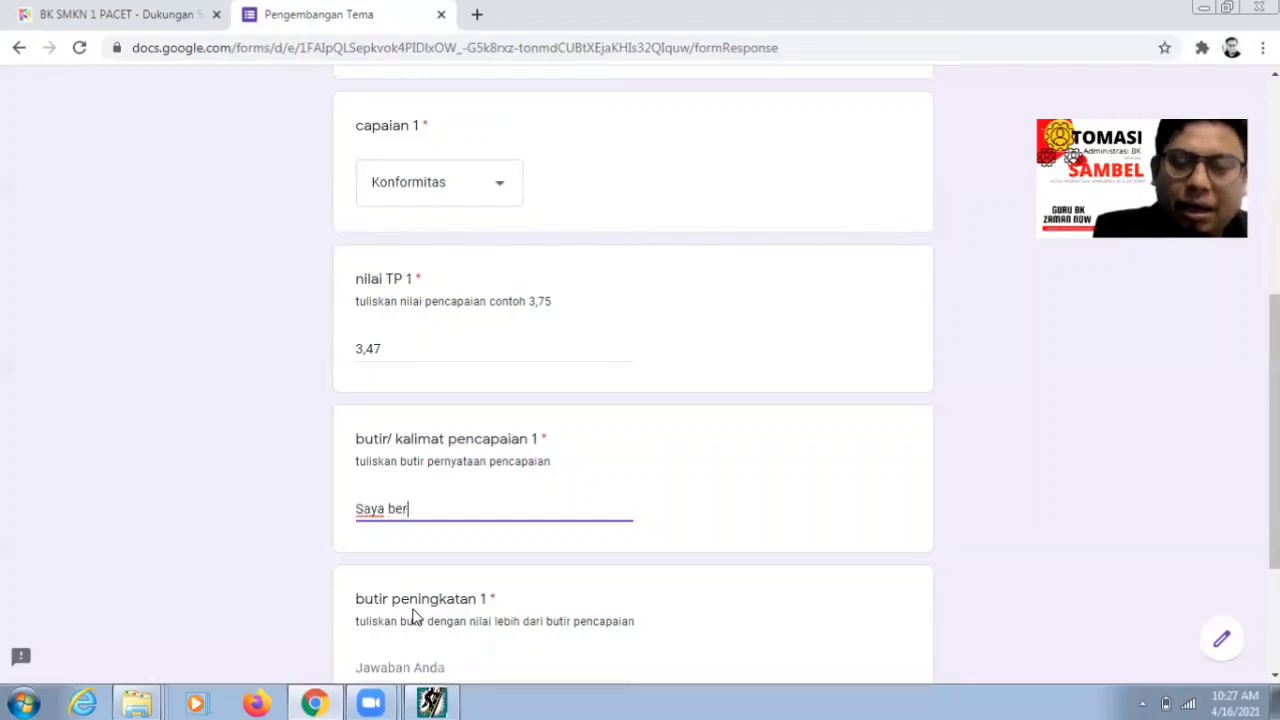
type("syu")
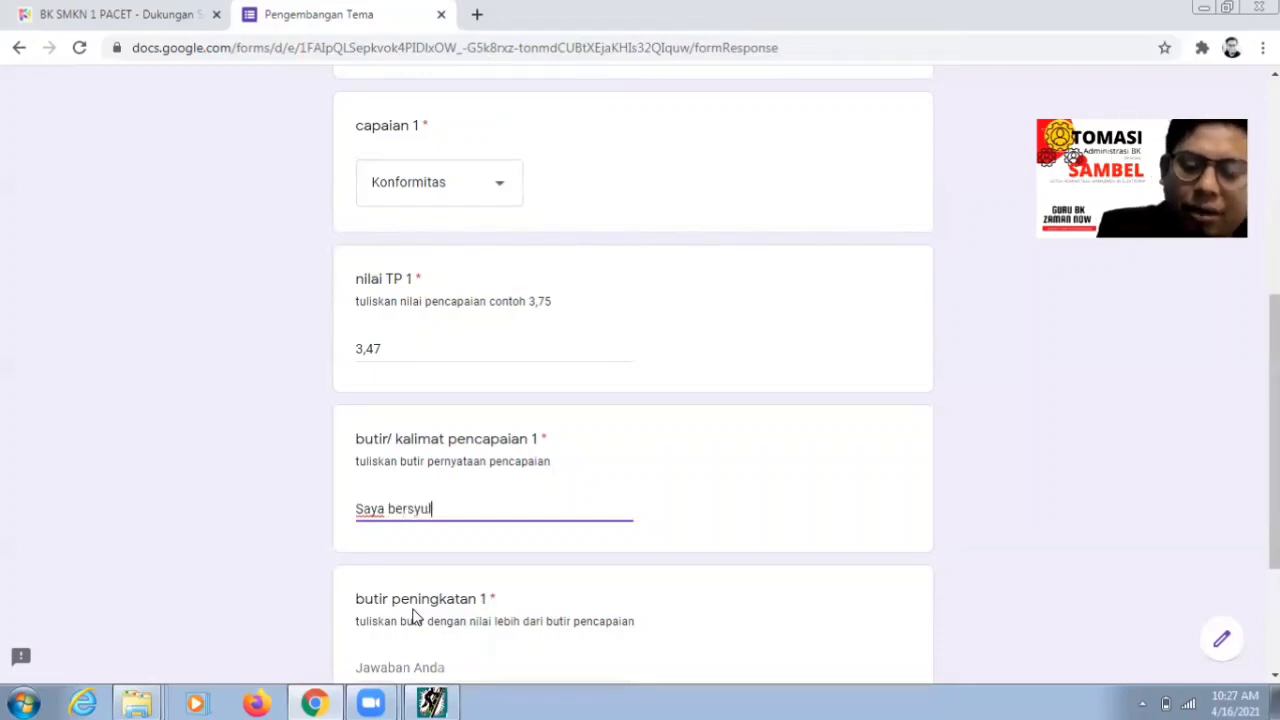
type("kur")
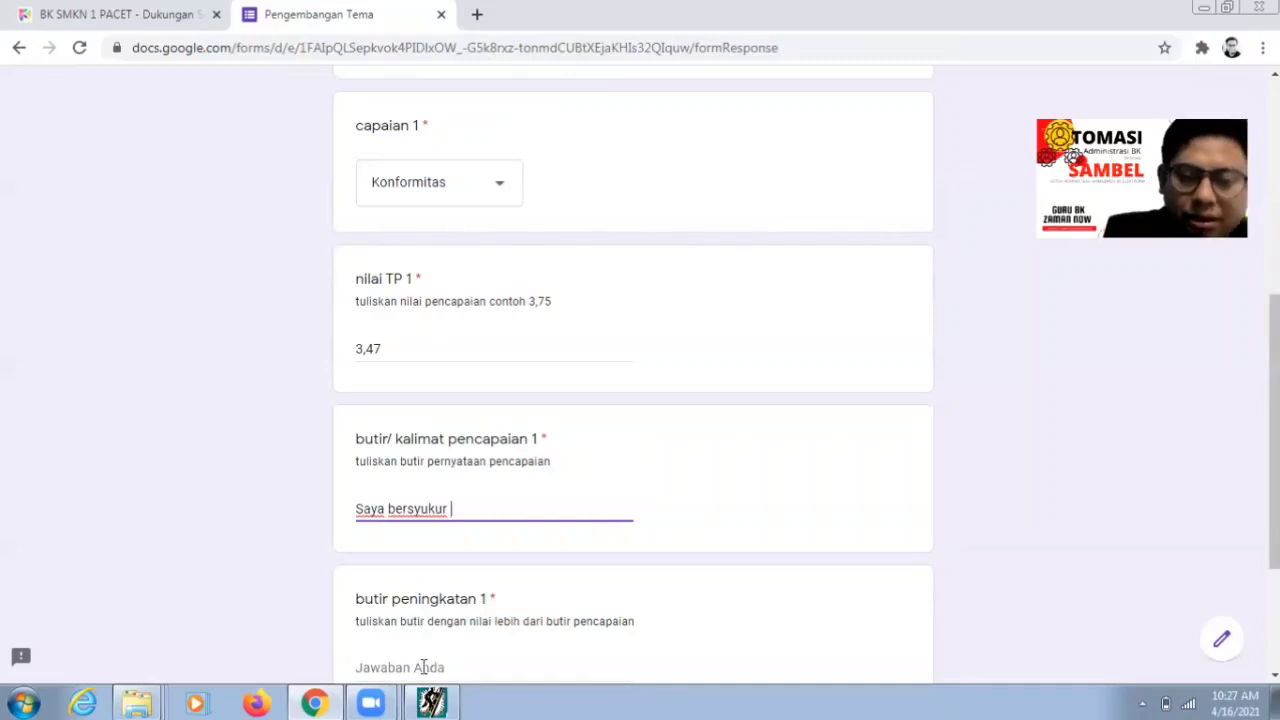
left_click(428, 702)
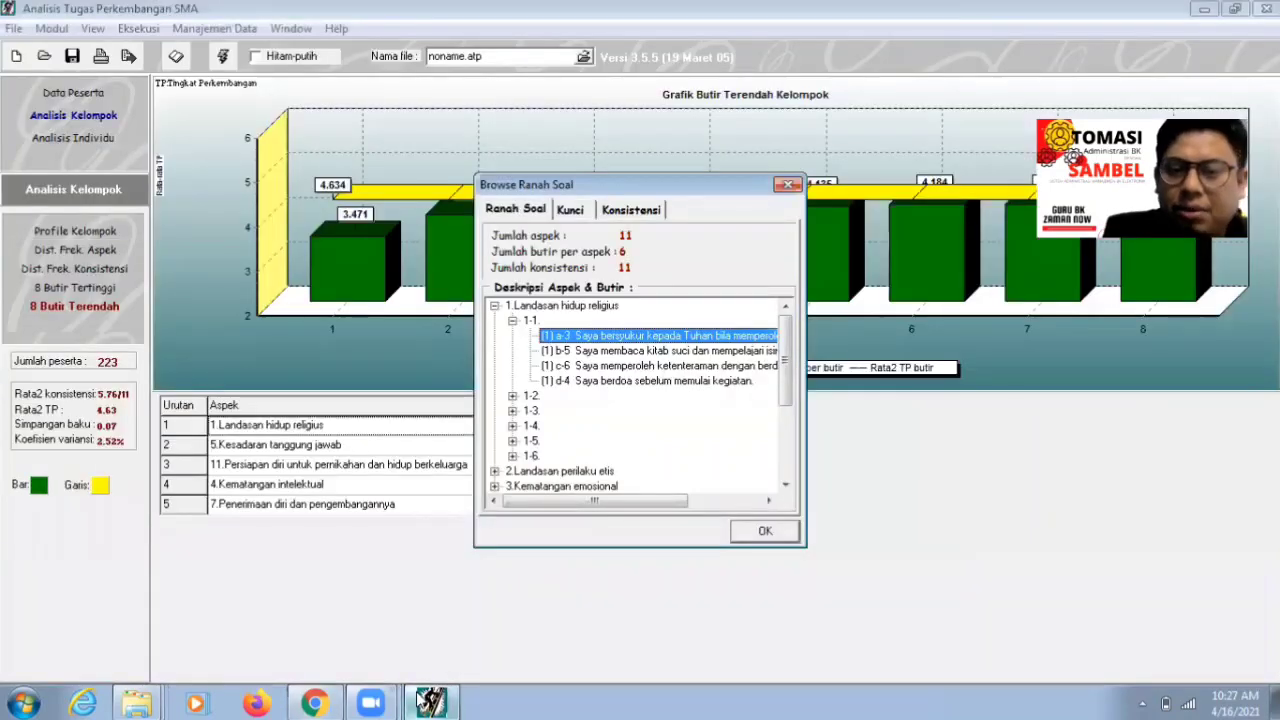
left_click(312, 703)
type("kepada t")
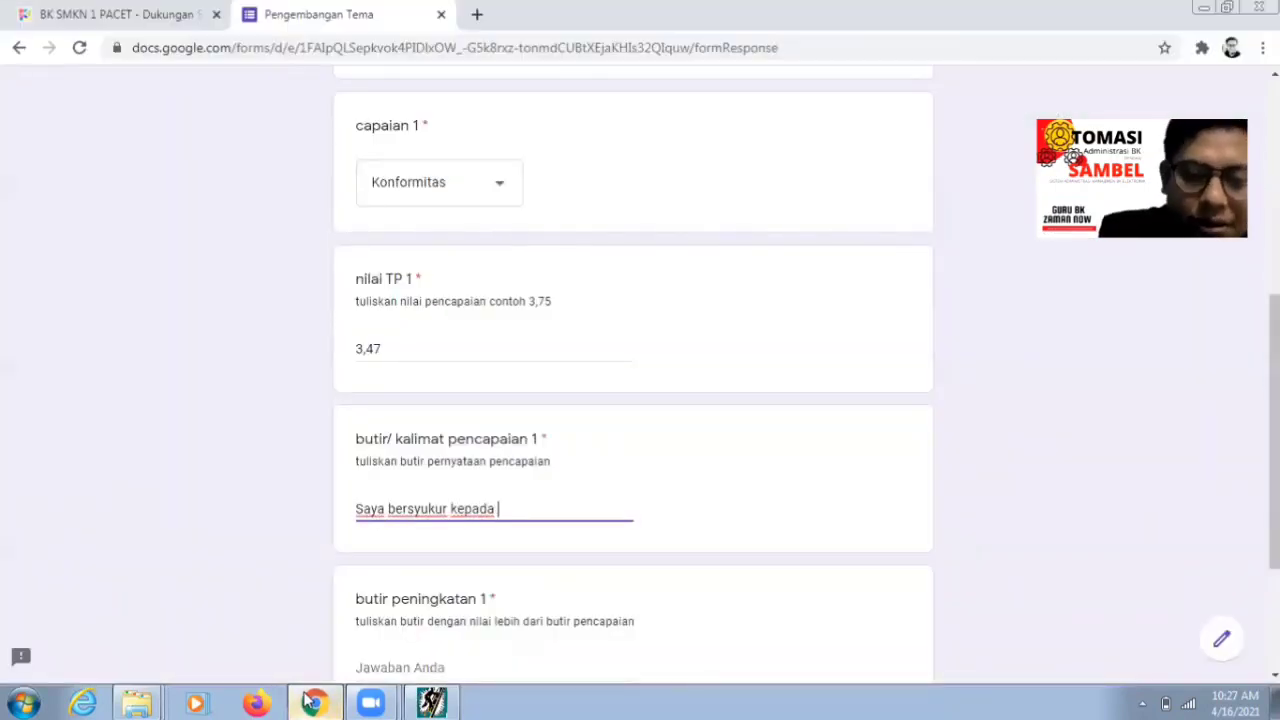
key("BackSpace")
type("Tuhan ")
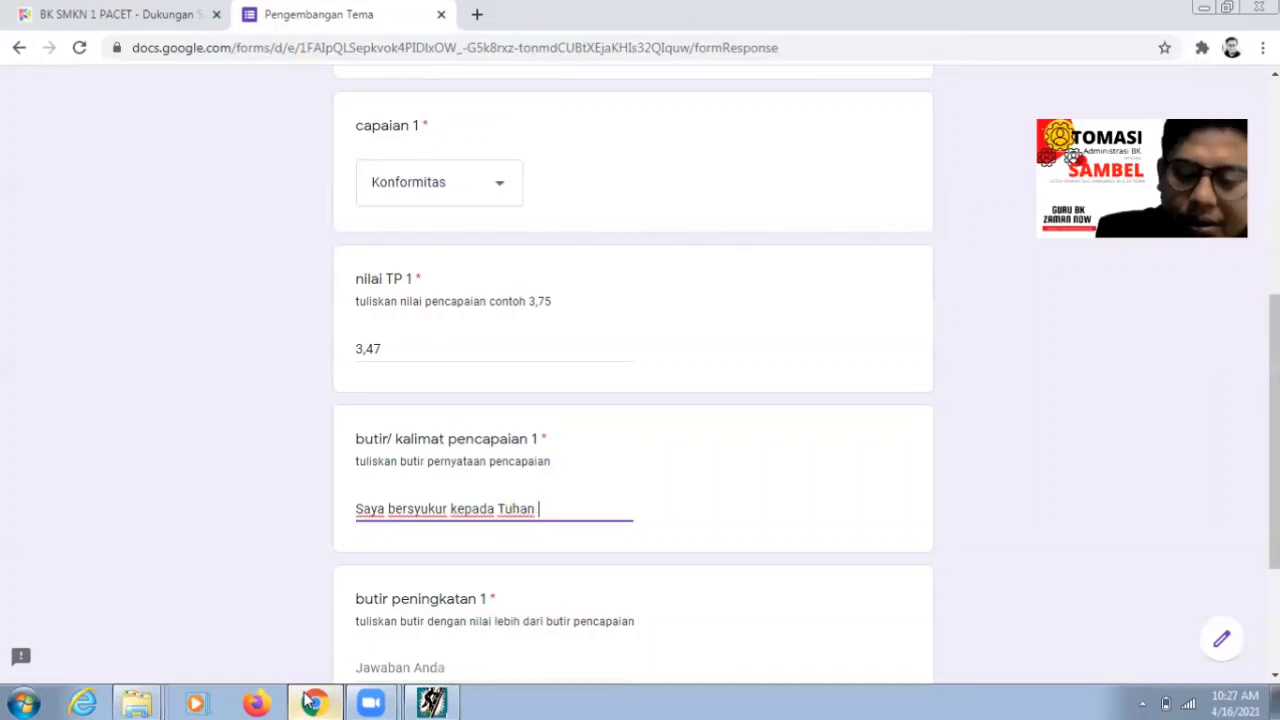
type("apabila mem")
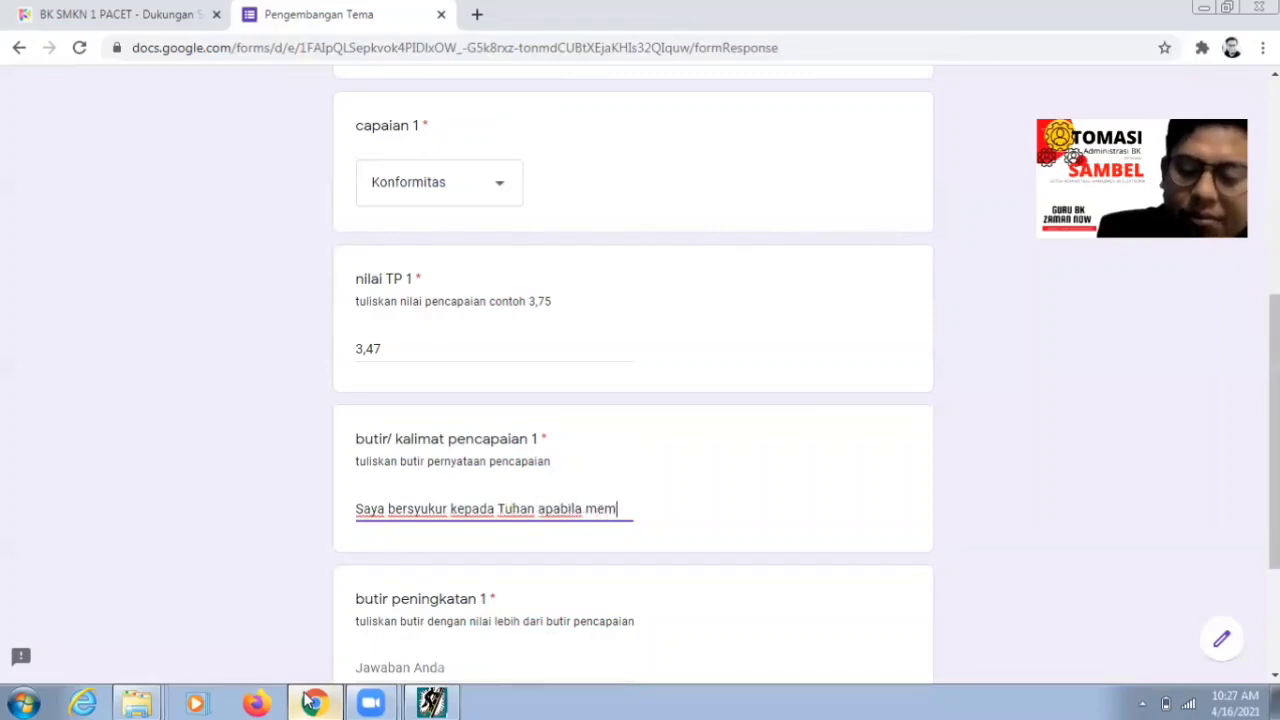
type("peroleh ")
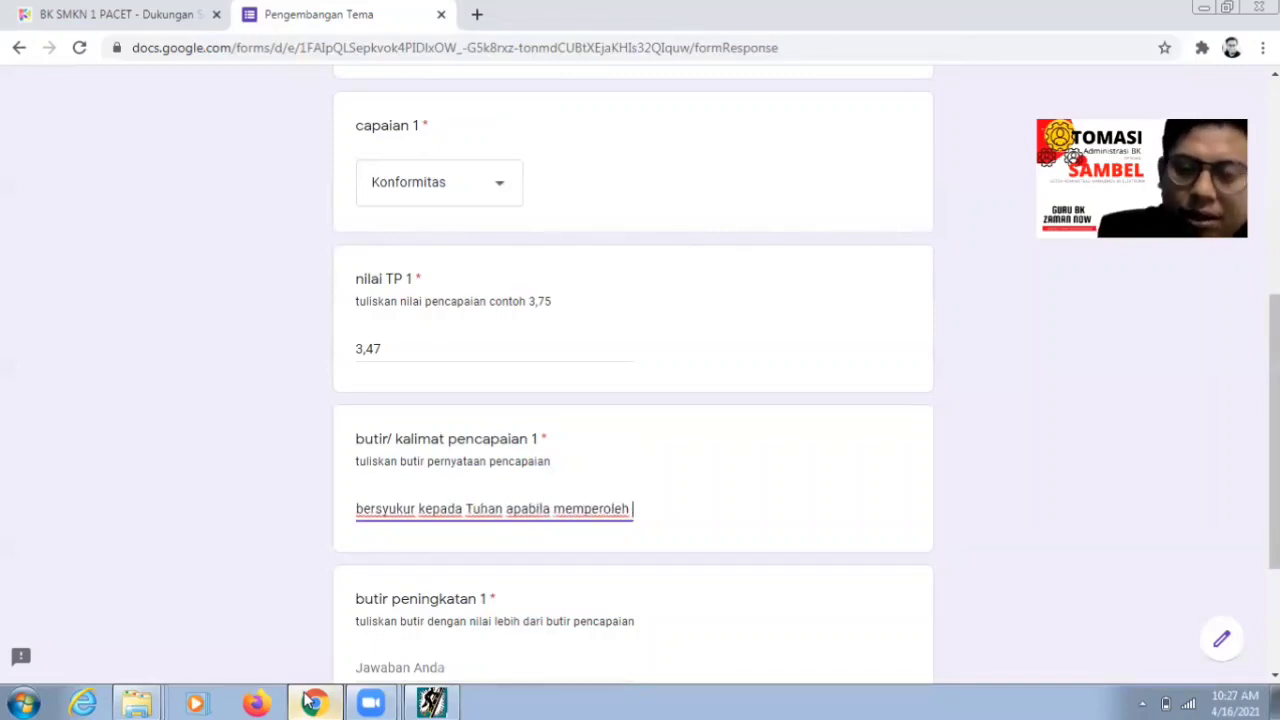
type("nikmat")
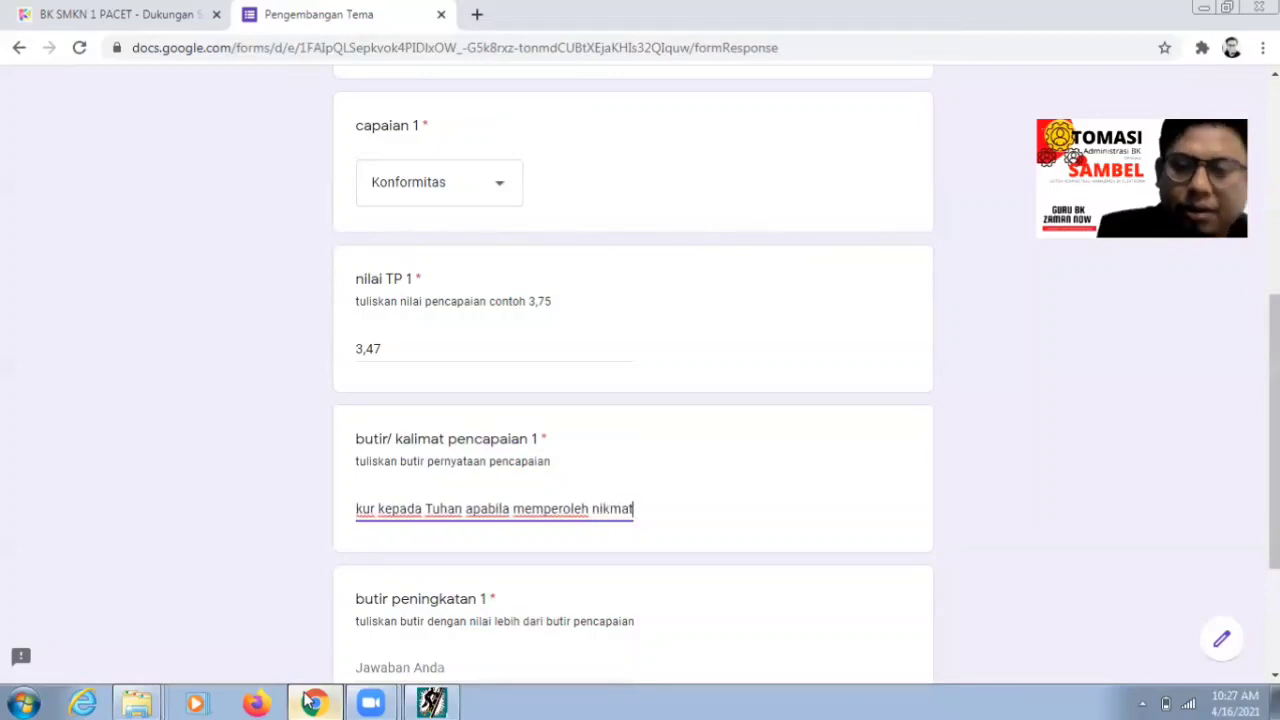
- Select the butir peningkatan 1 field and switch to the analysis program
scroll(593, 648, "down", 2)
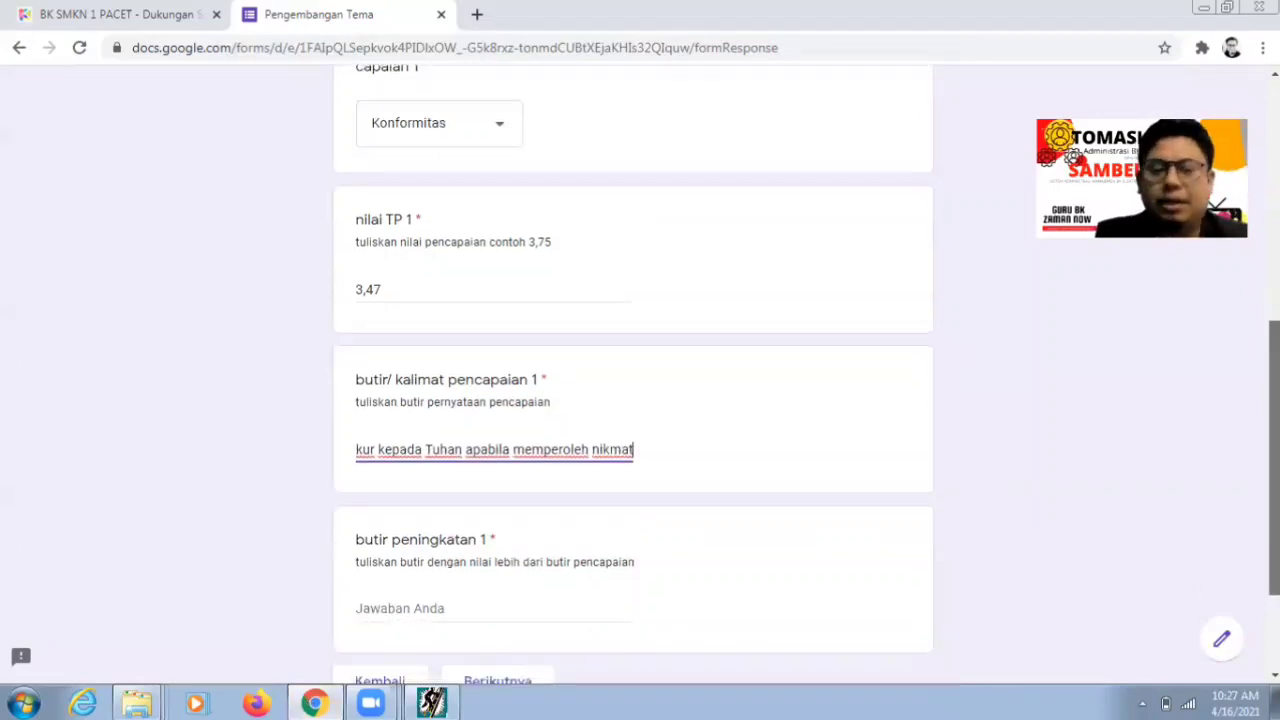
left_click(427, 560)
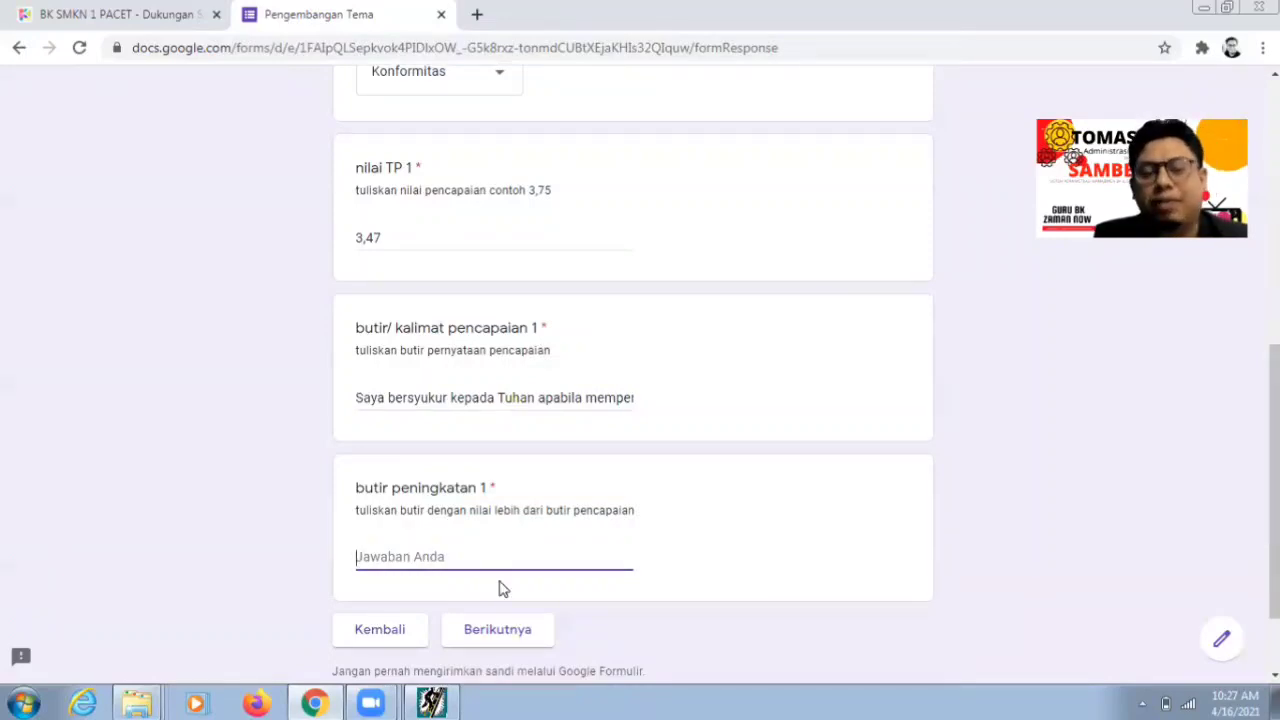
left_click(432, 703)
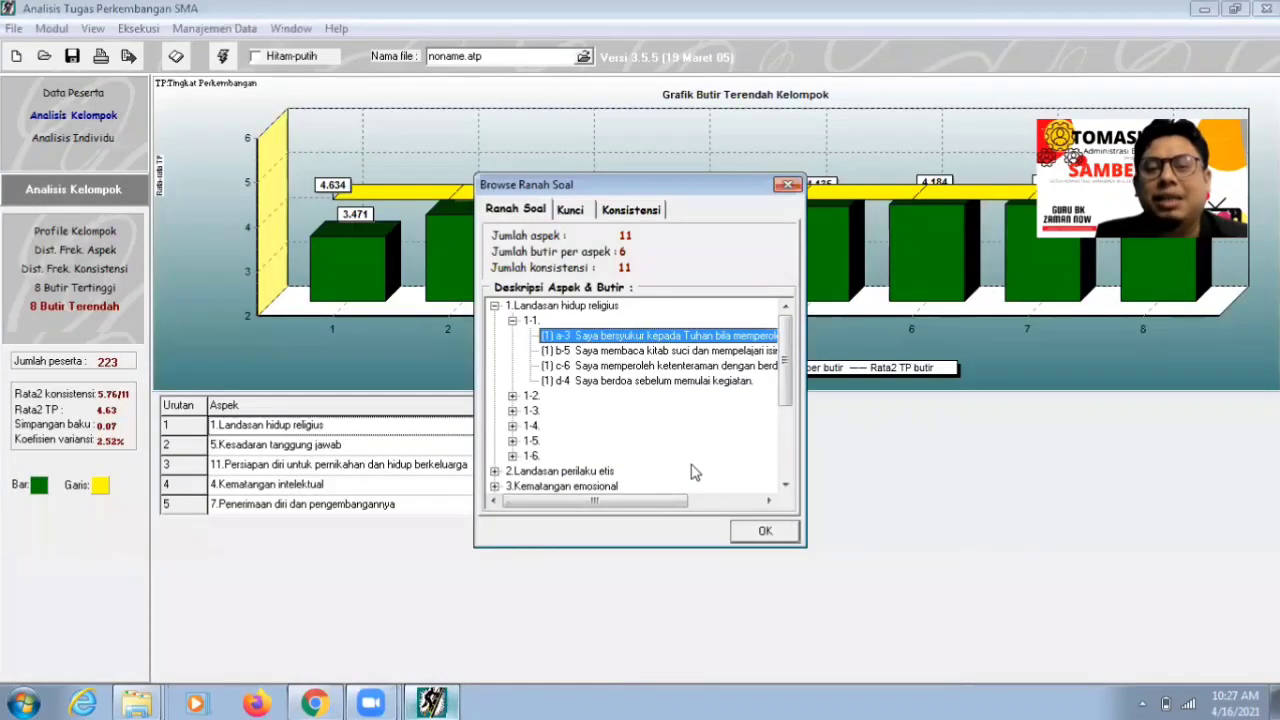
- Pick statement d-4 as the improvement item and bring the form back
left_click(645, 385)
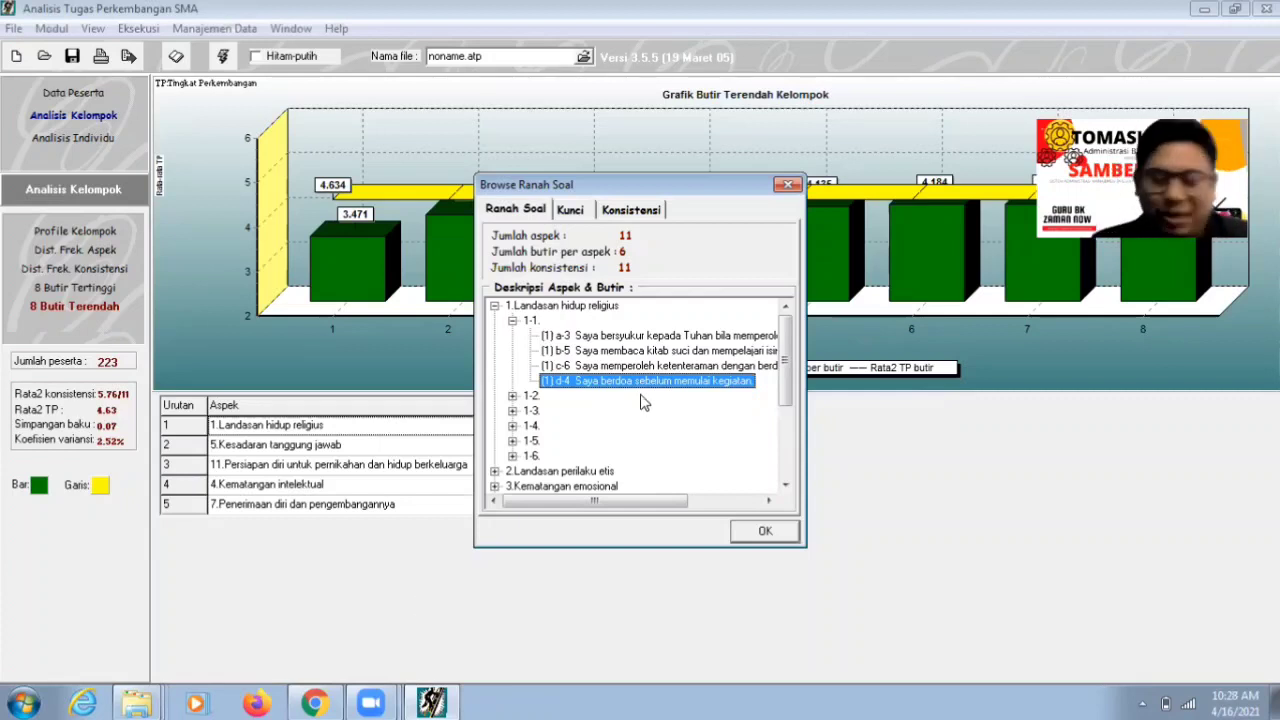
left_click(314, 703)
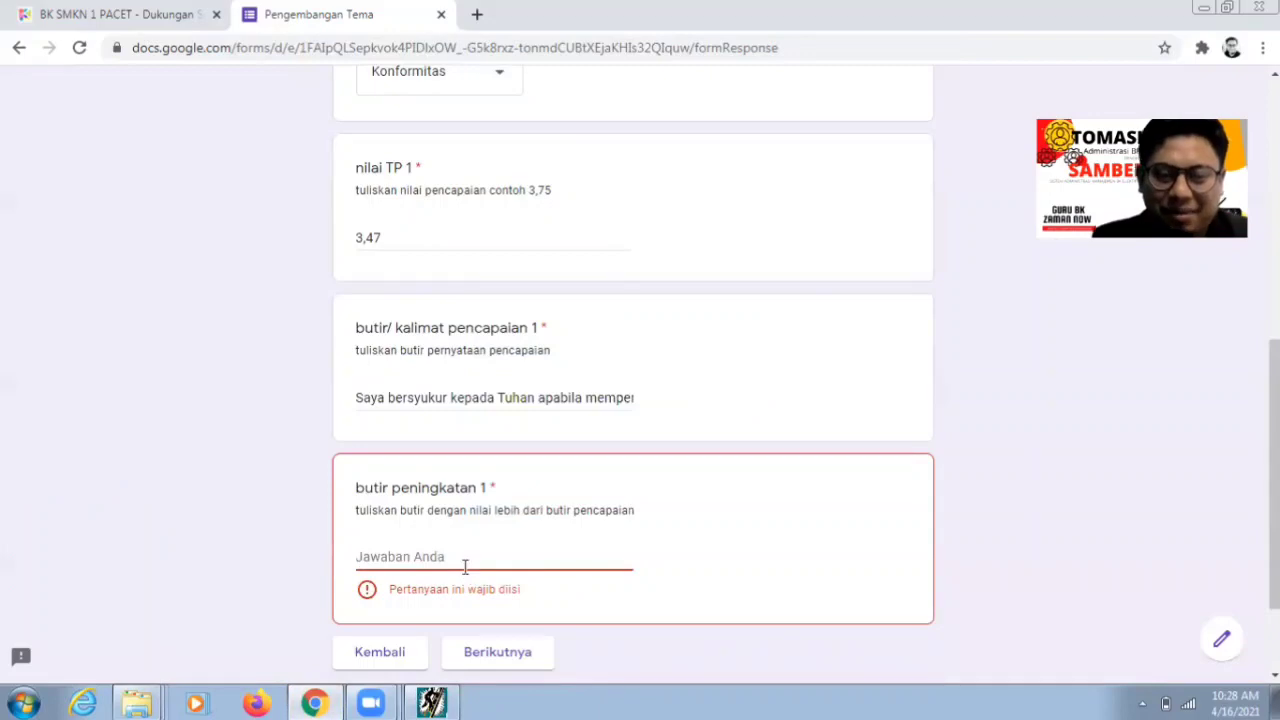
- Answer butir peningkatan 1 with 'Berdoa sebelum memulai kegiatan' and advance to Butir Peningkatan 2
type("berd")
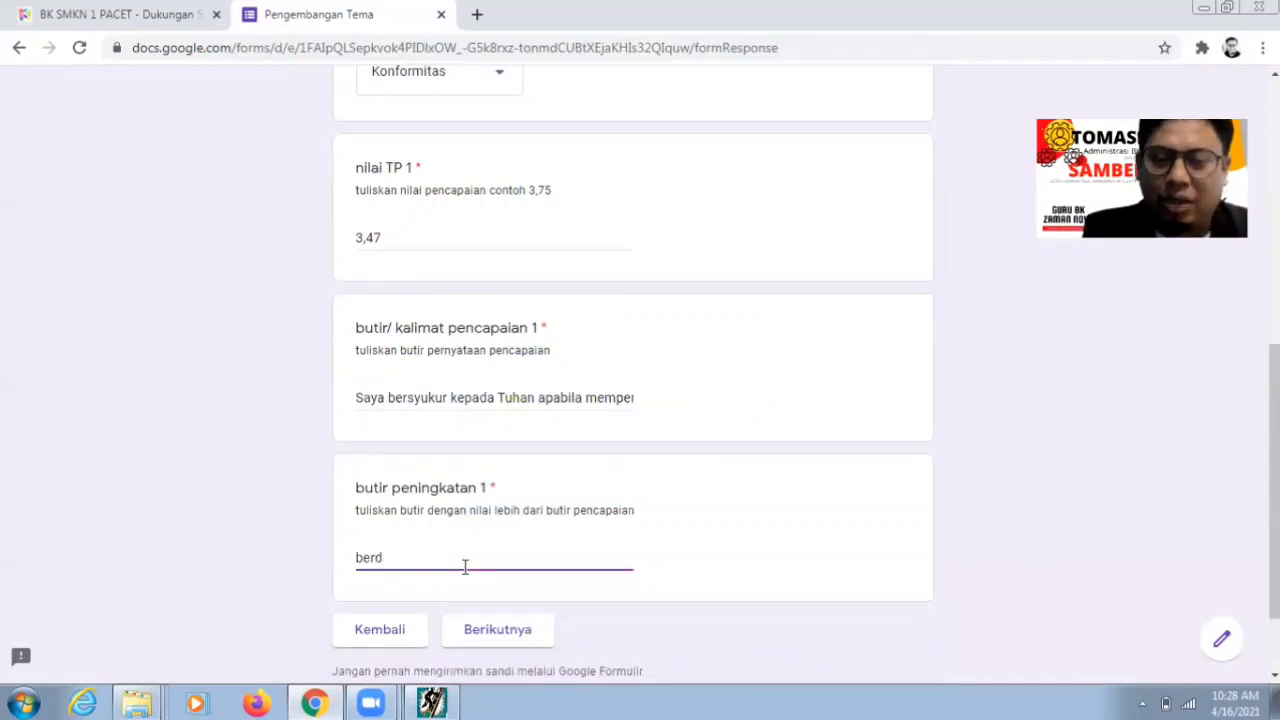
key("BackSpace")
type("Ber")
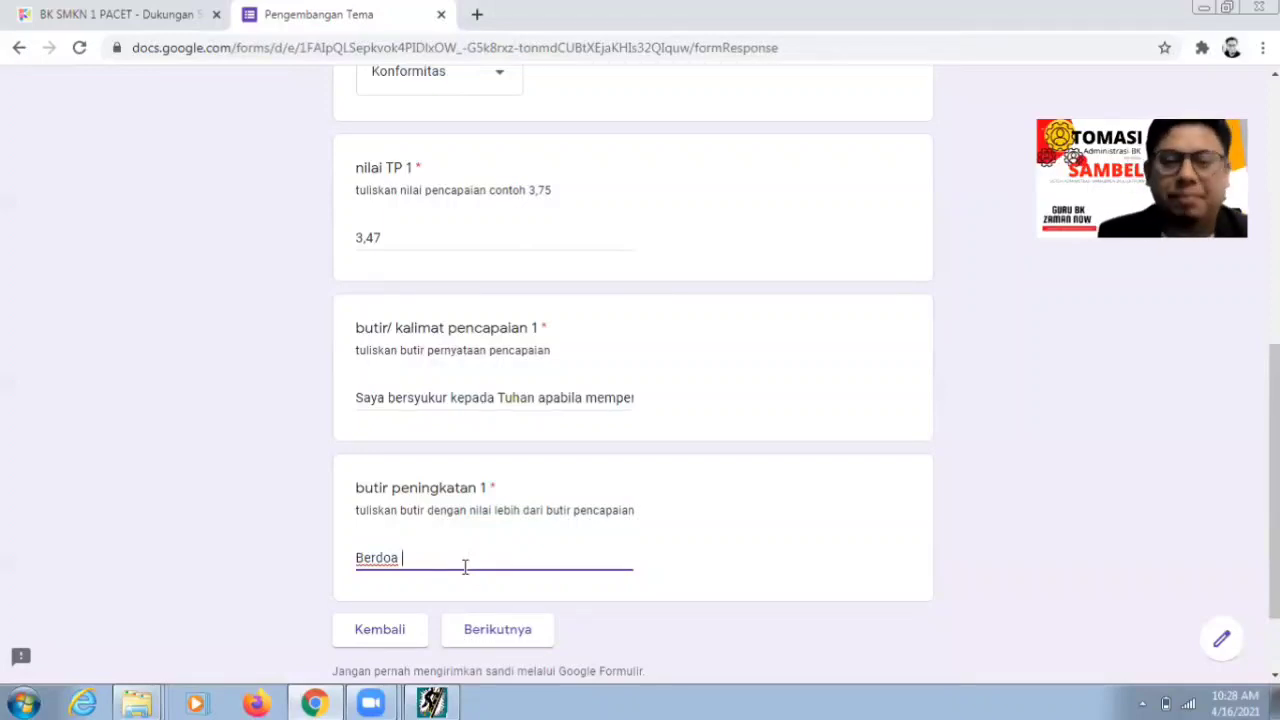
type("doa sebelu")
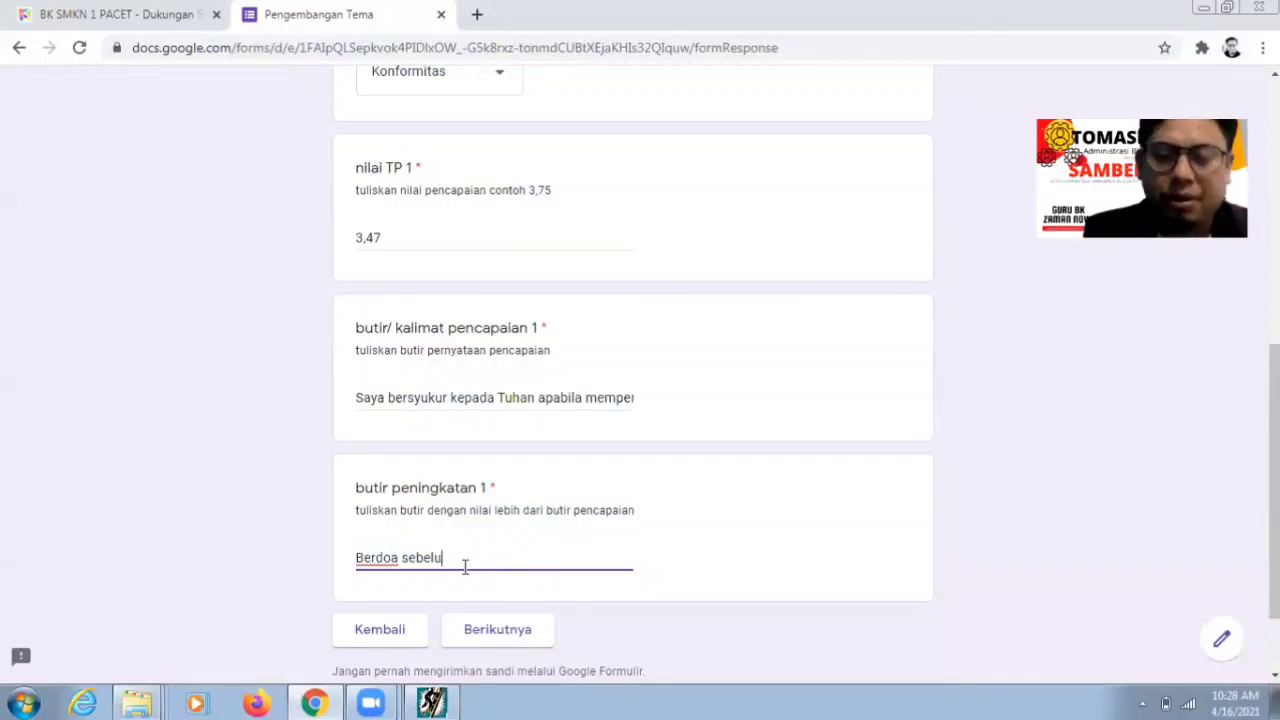
type("m")
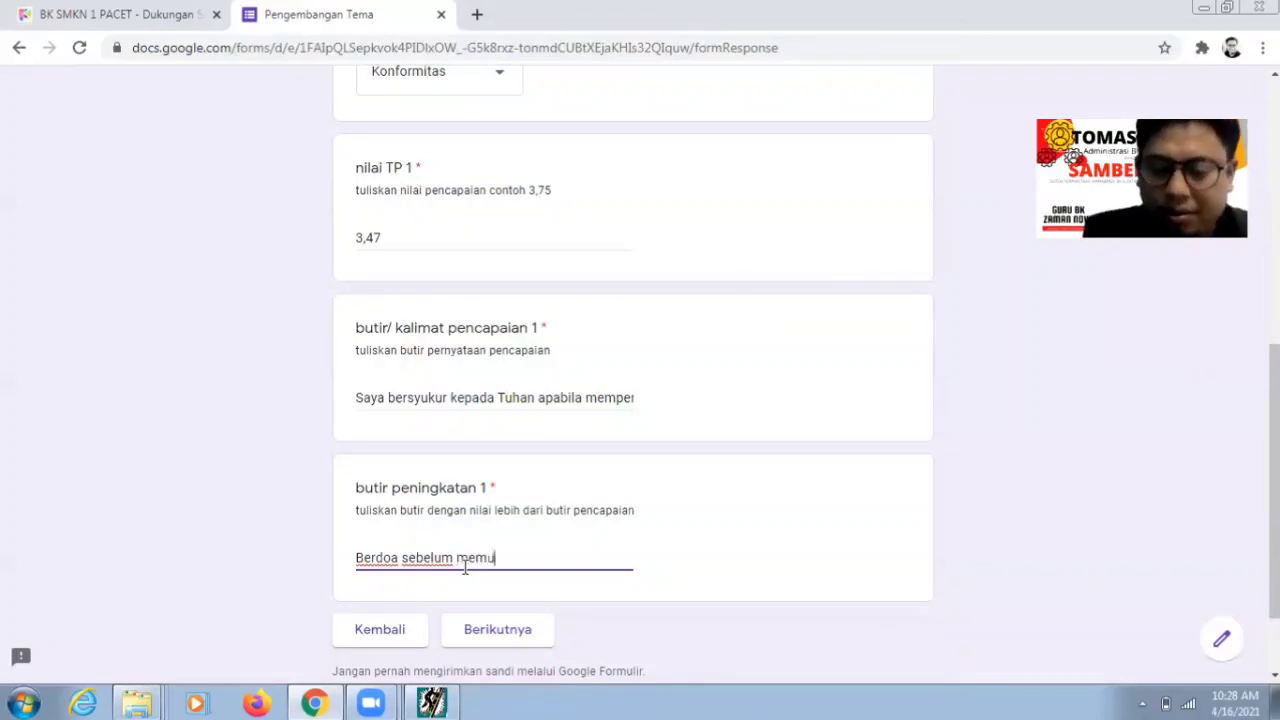
type("memulai kegiatan")
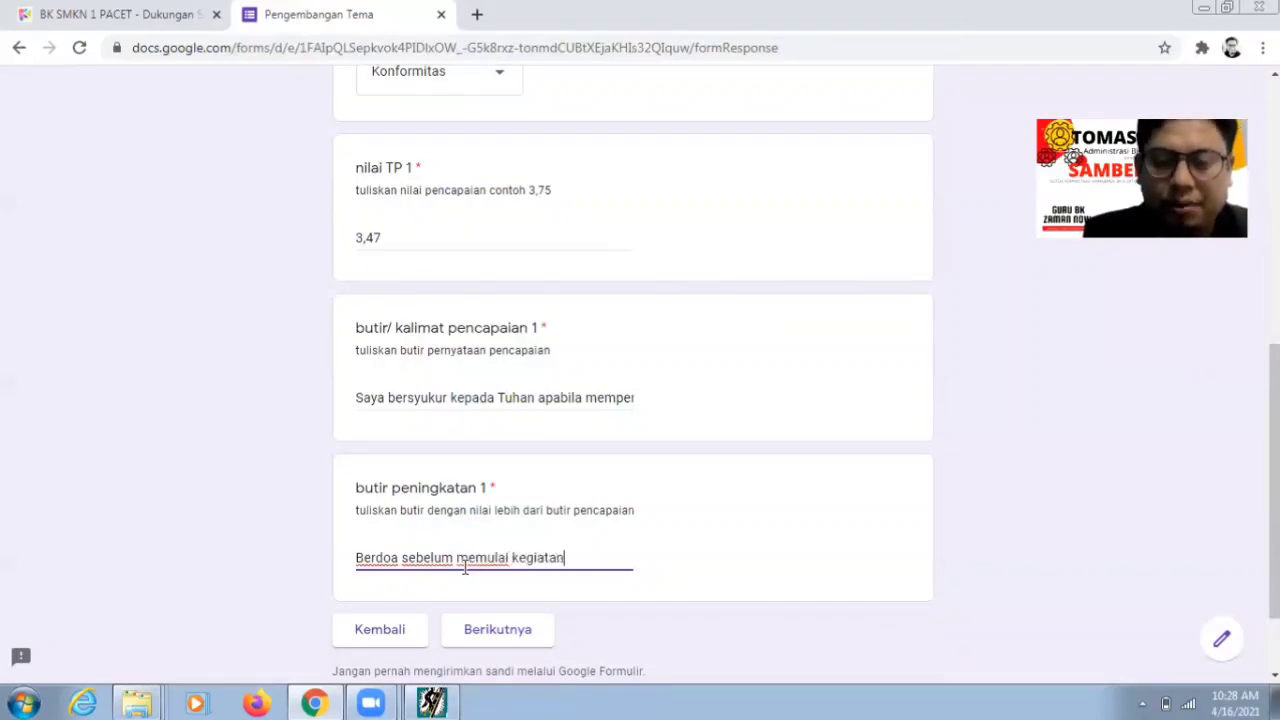
left_click(504, 644)
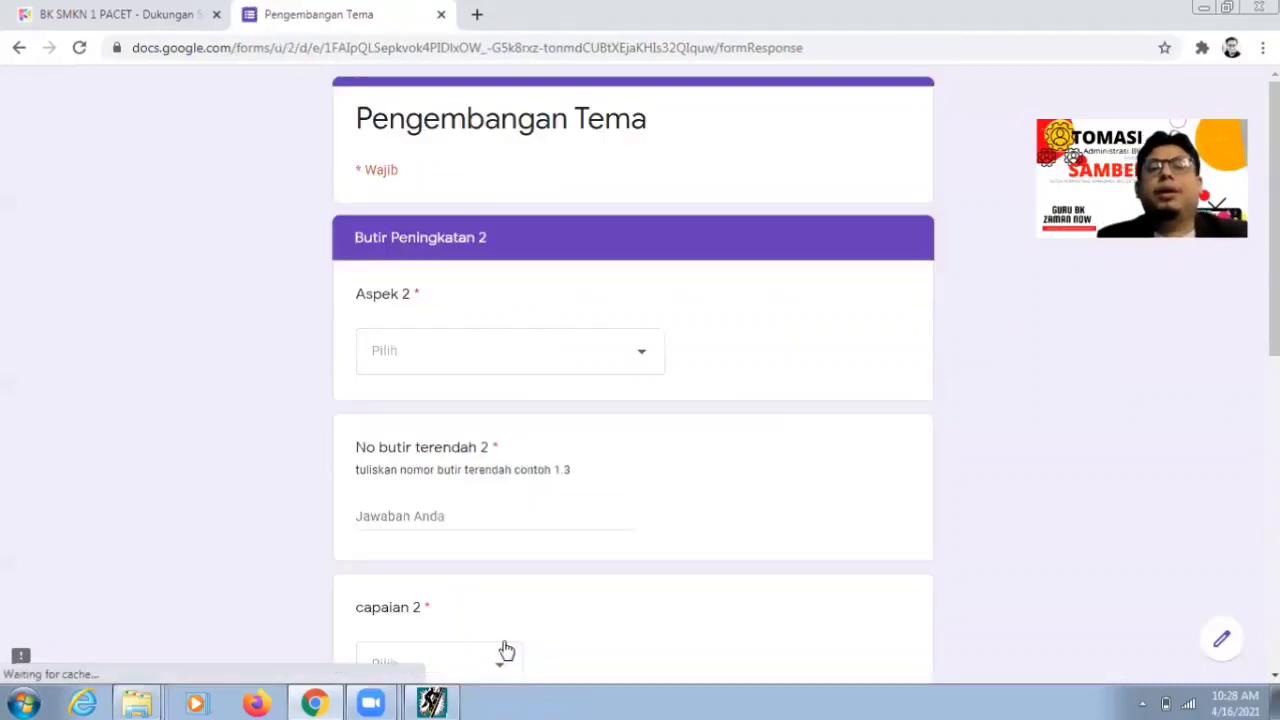
left_click(431, 703)
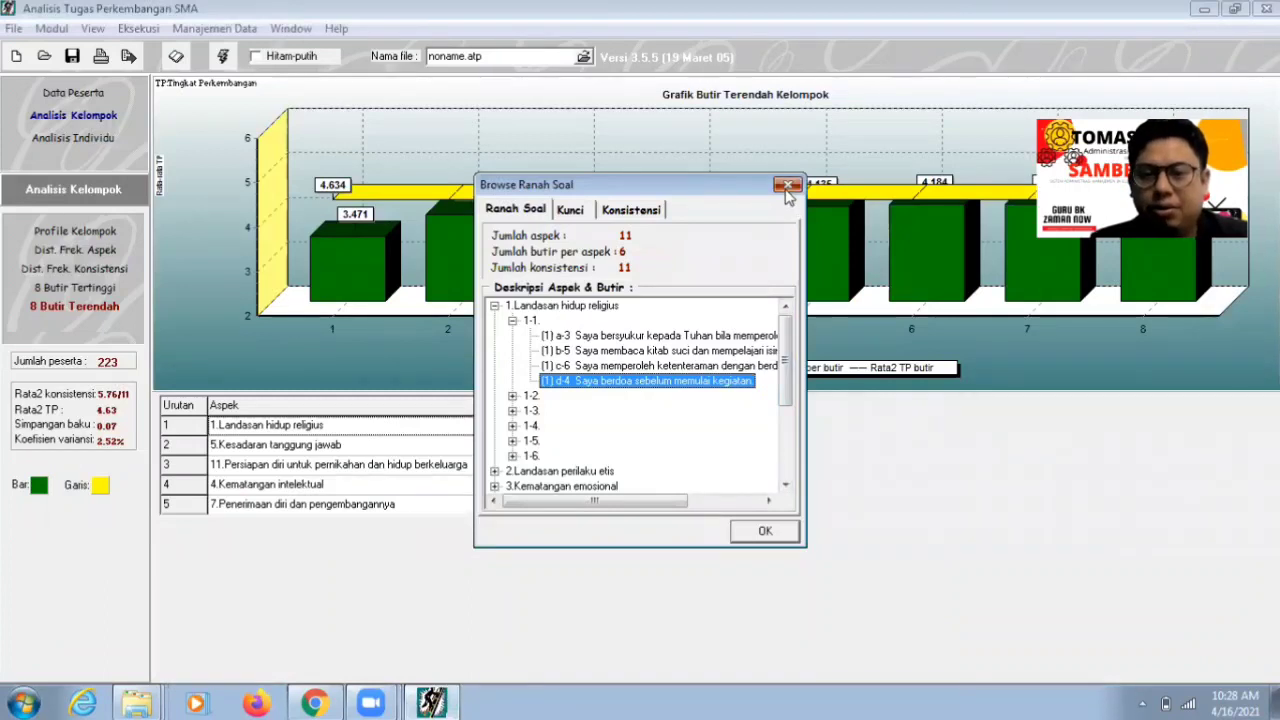
- Check lowest item 5-5 in the ATP table and set Aspek 2 to Kesadaran tanggung jawab
left_click(788, 184)
left_click(522, 447)
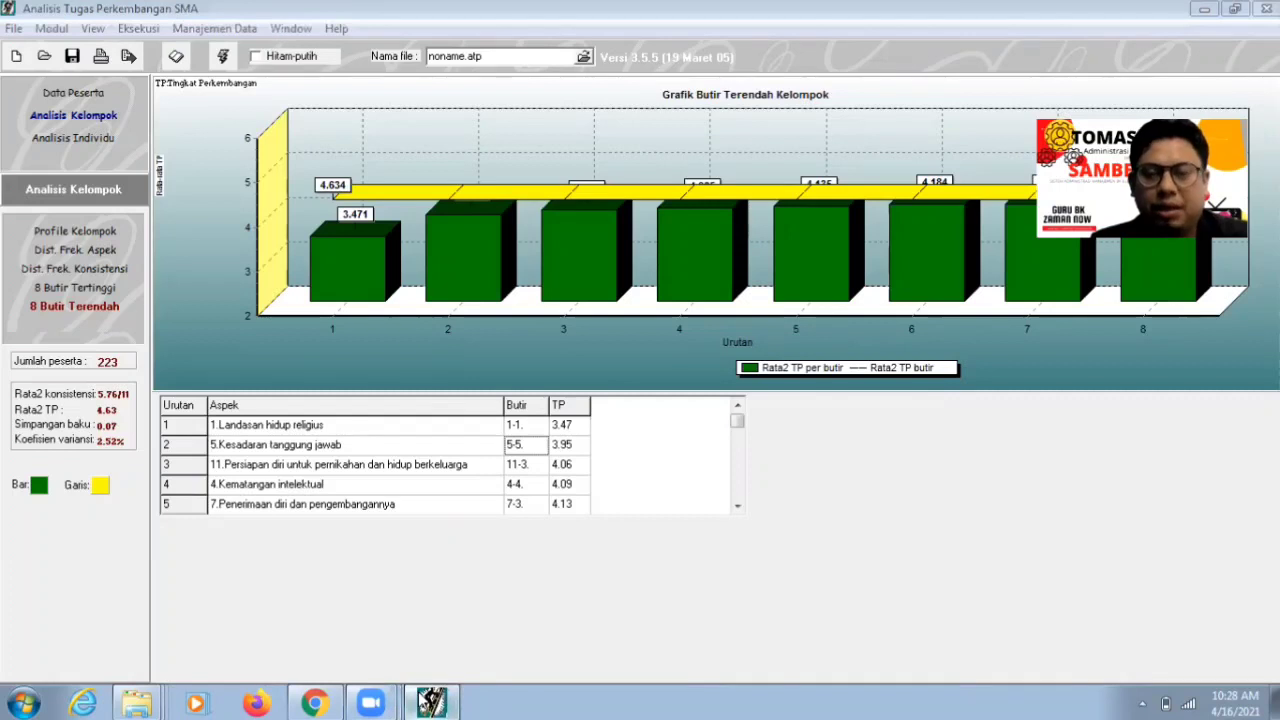
left_click(431, 703)
left_click(633, 358)
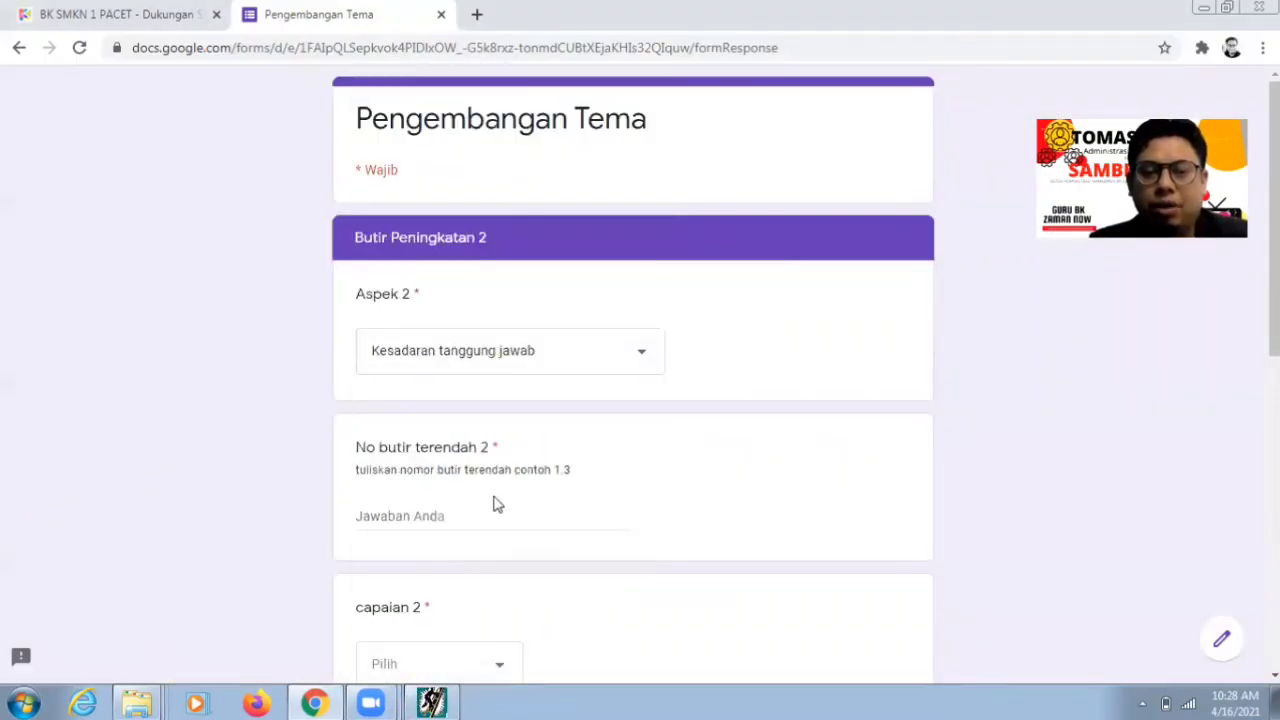
- Enter 5.5 for No butir terendah 2 and choose Konformitas for capaian 2
left_click(431, 703)
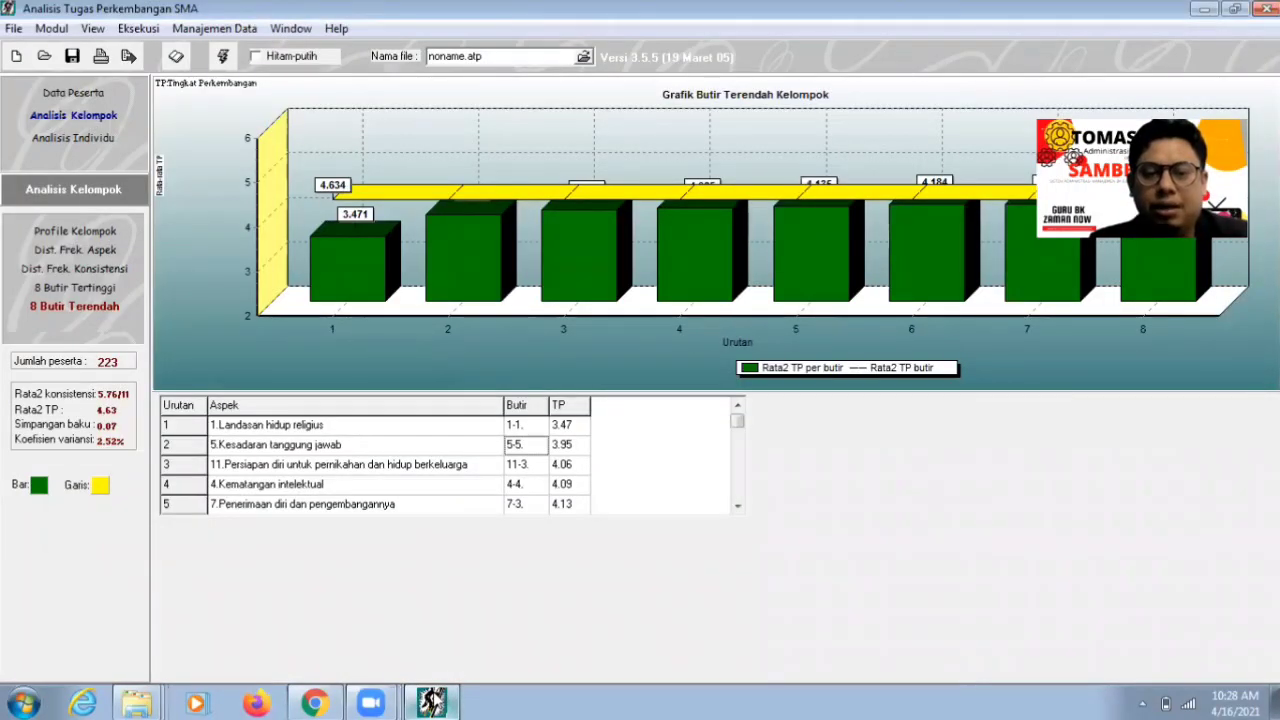
left_click(431, 703)
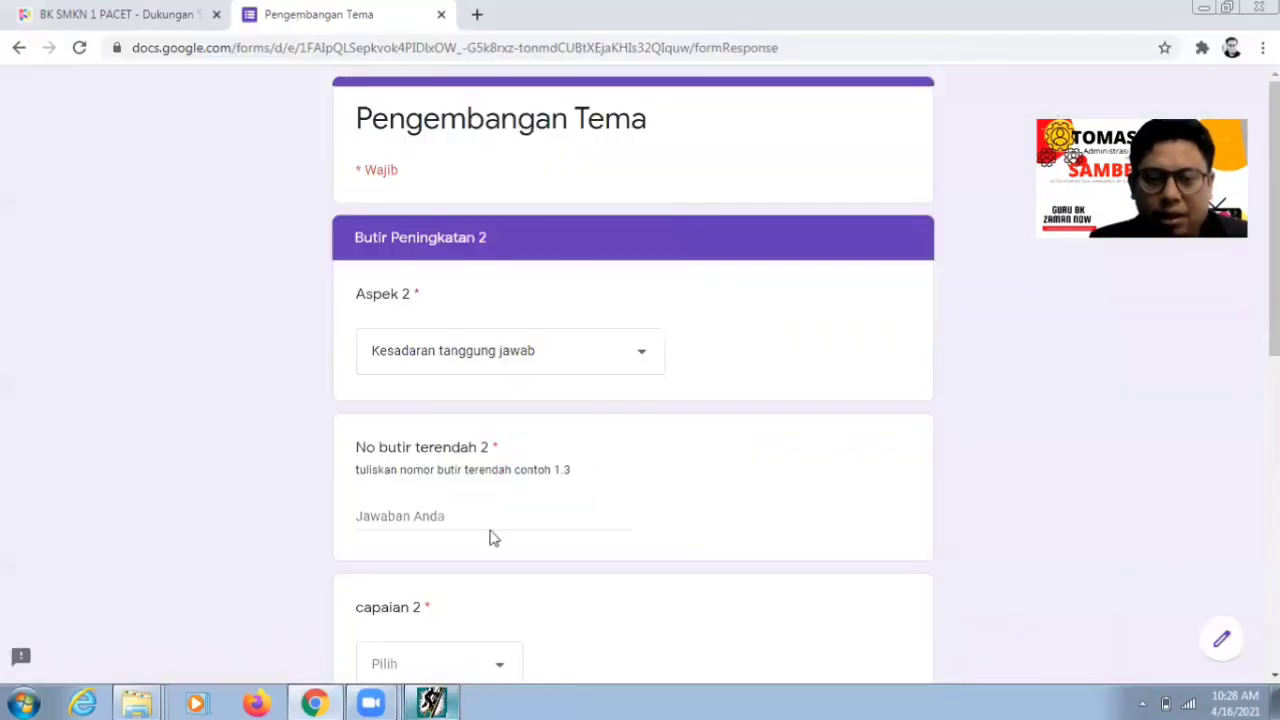
left_click(491, 510)
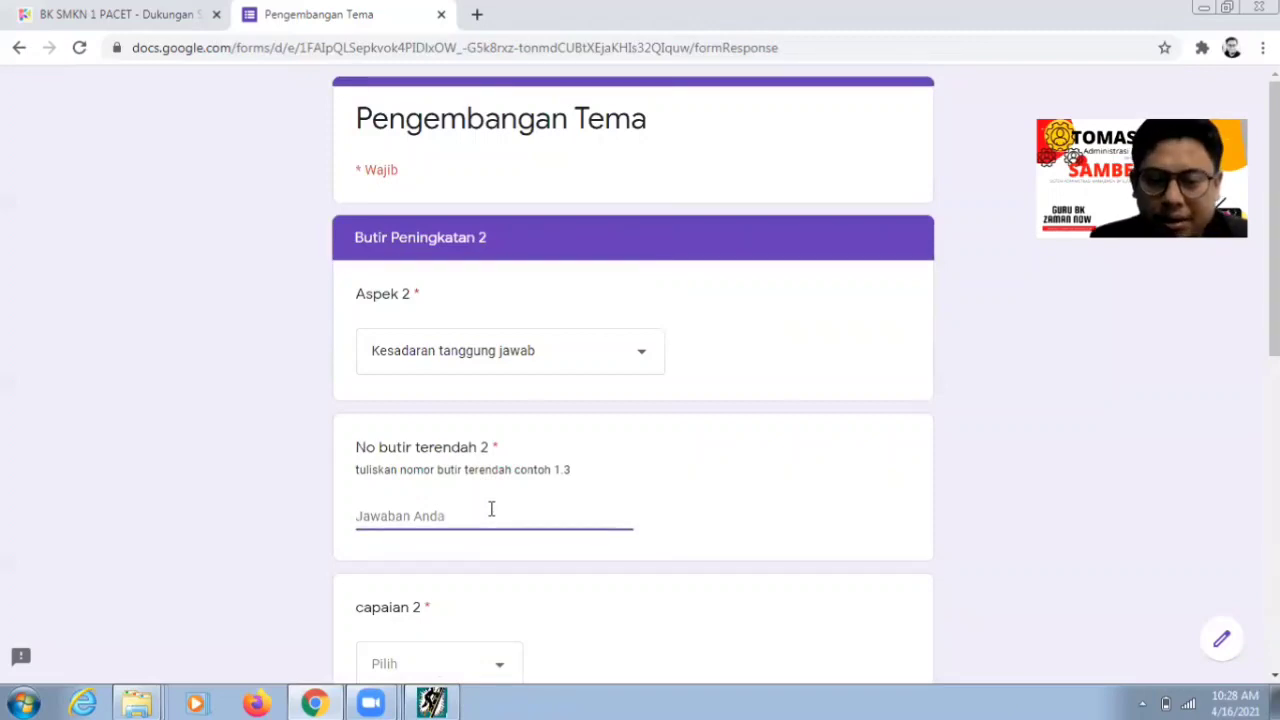
type("5.5")
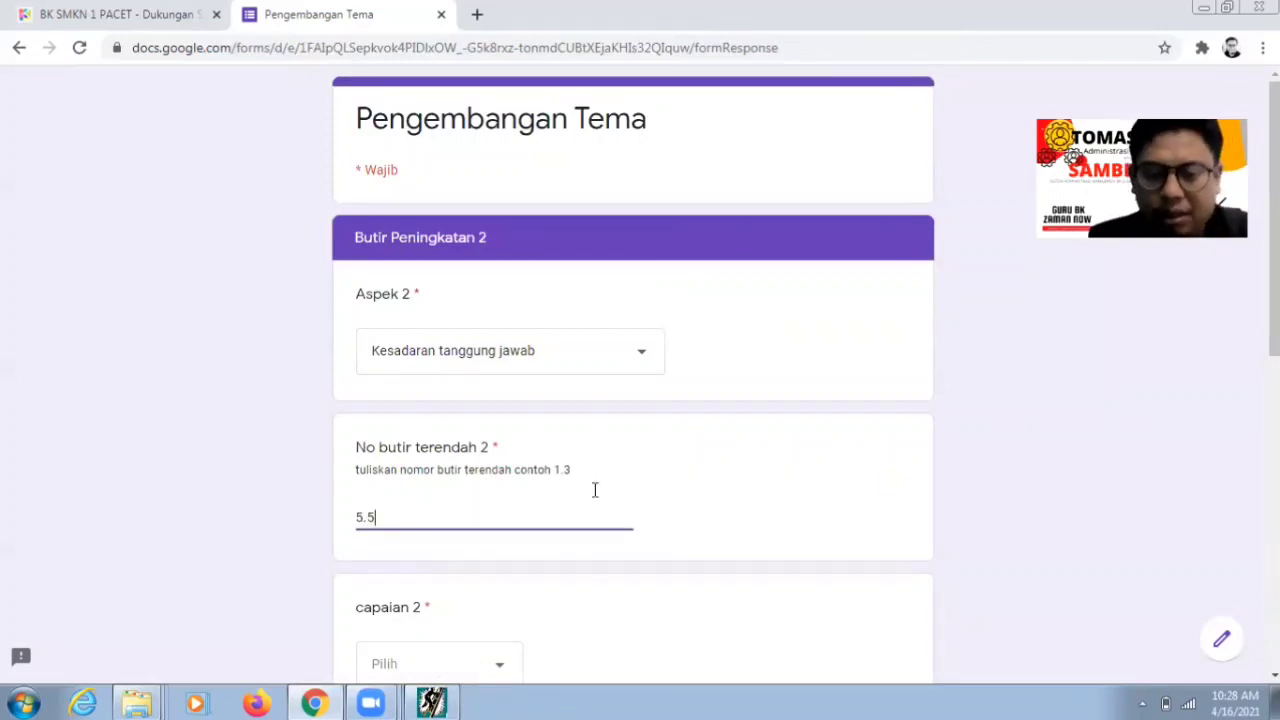
scroll(640, 555, "down", 1)
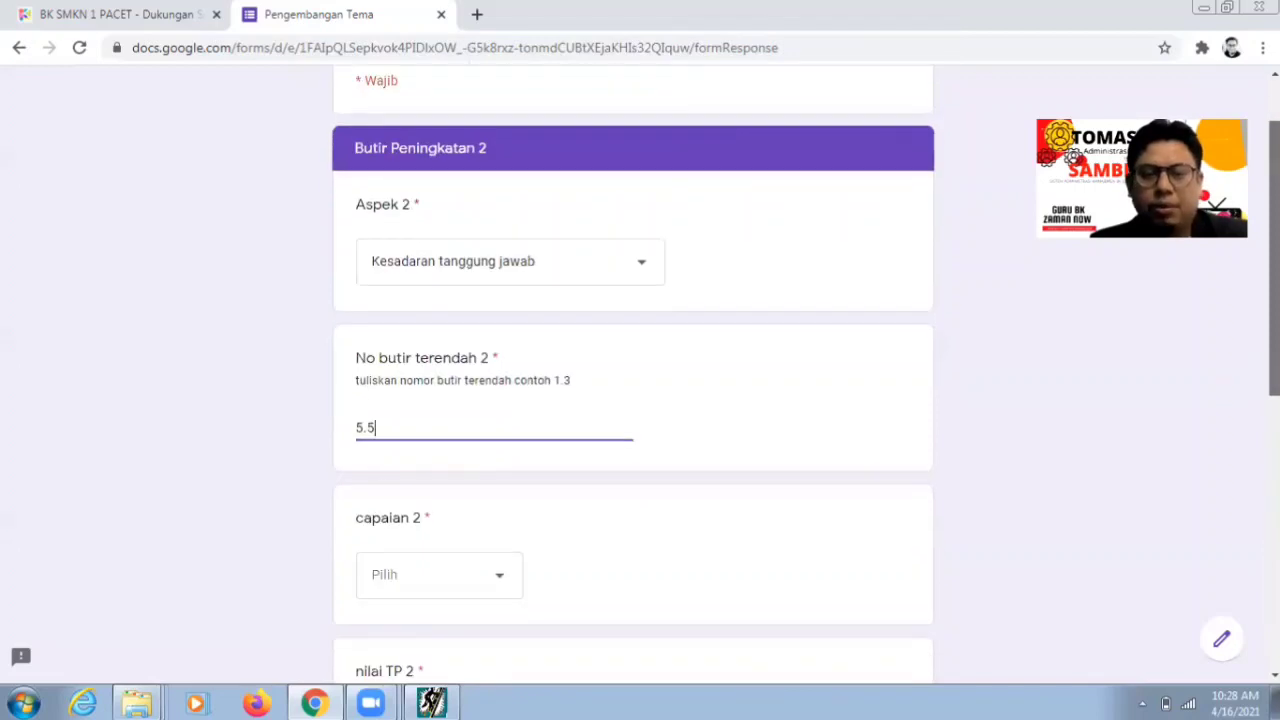
left_click(505, 573)
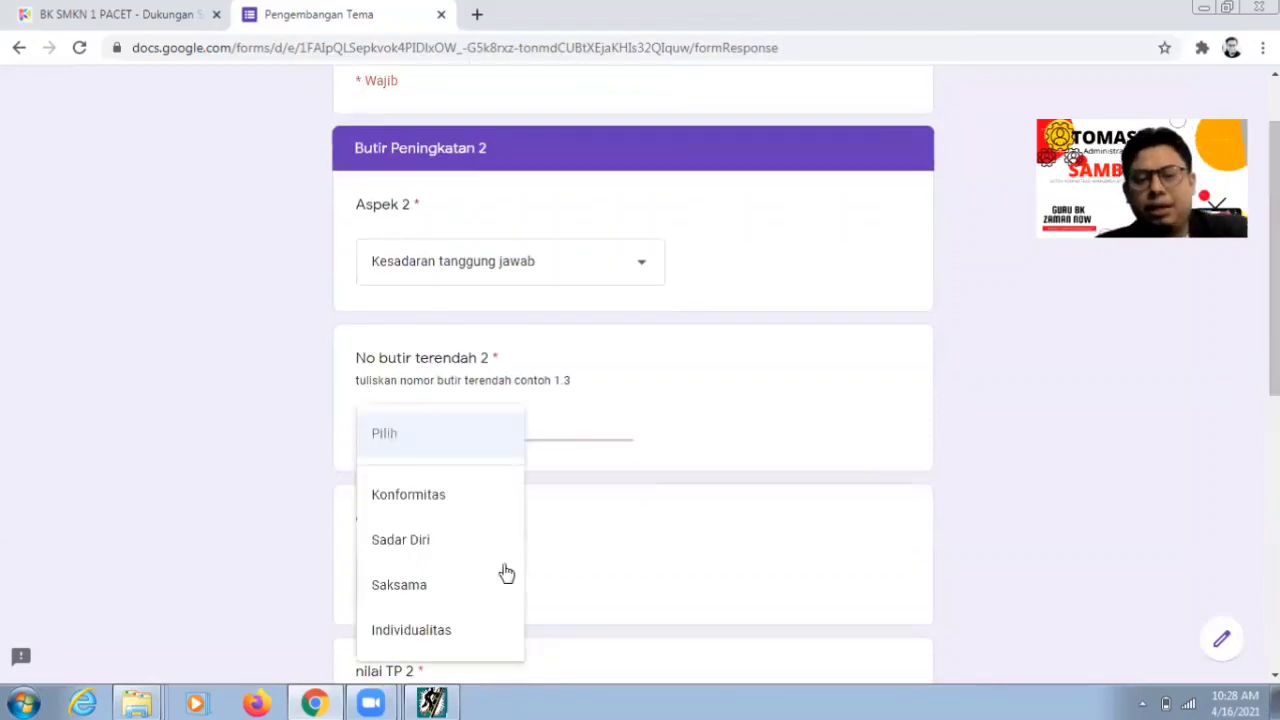
left_click(474, 512)
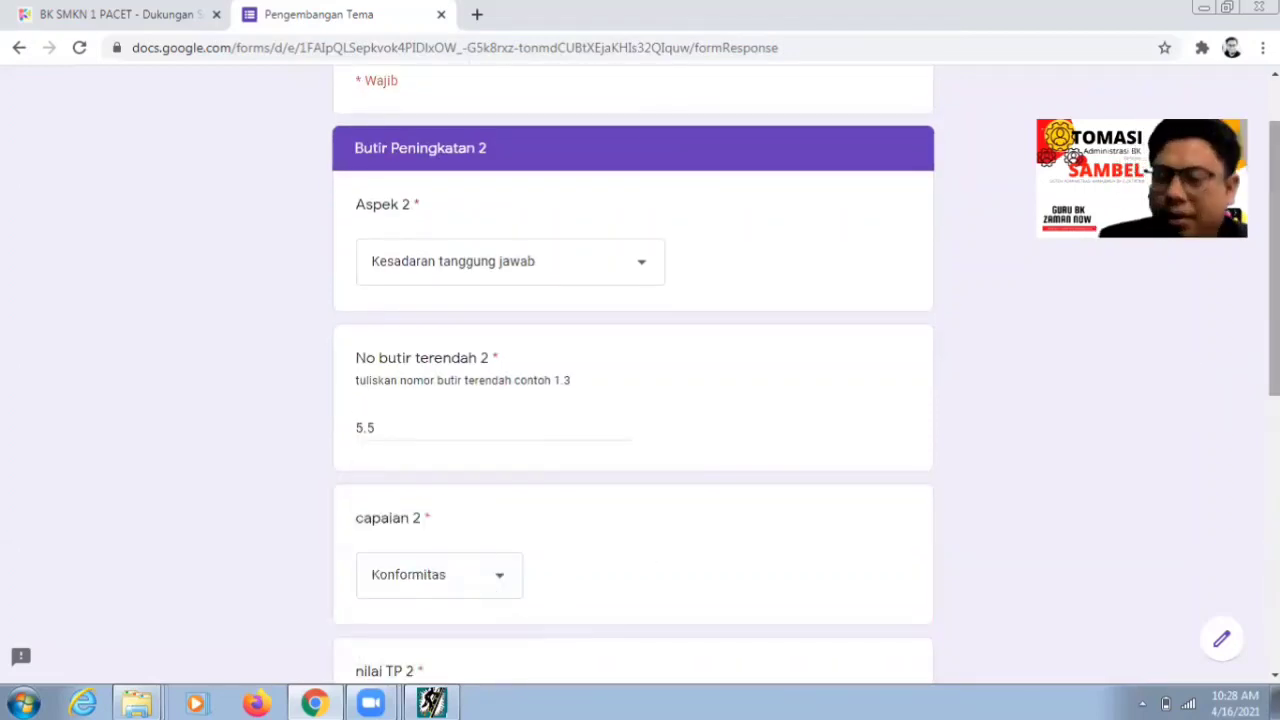
- Verify the TP value in the analysis results and enter 3,95 for nilai TP 2
scroll(421, 575, "down", 2)
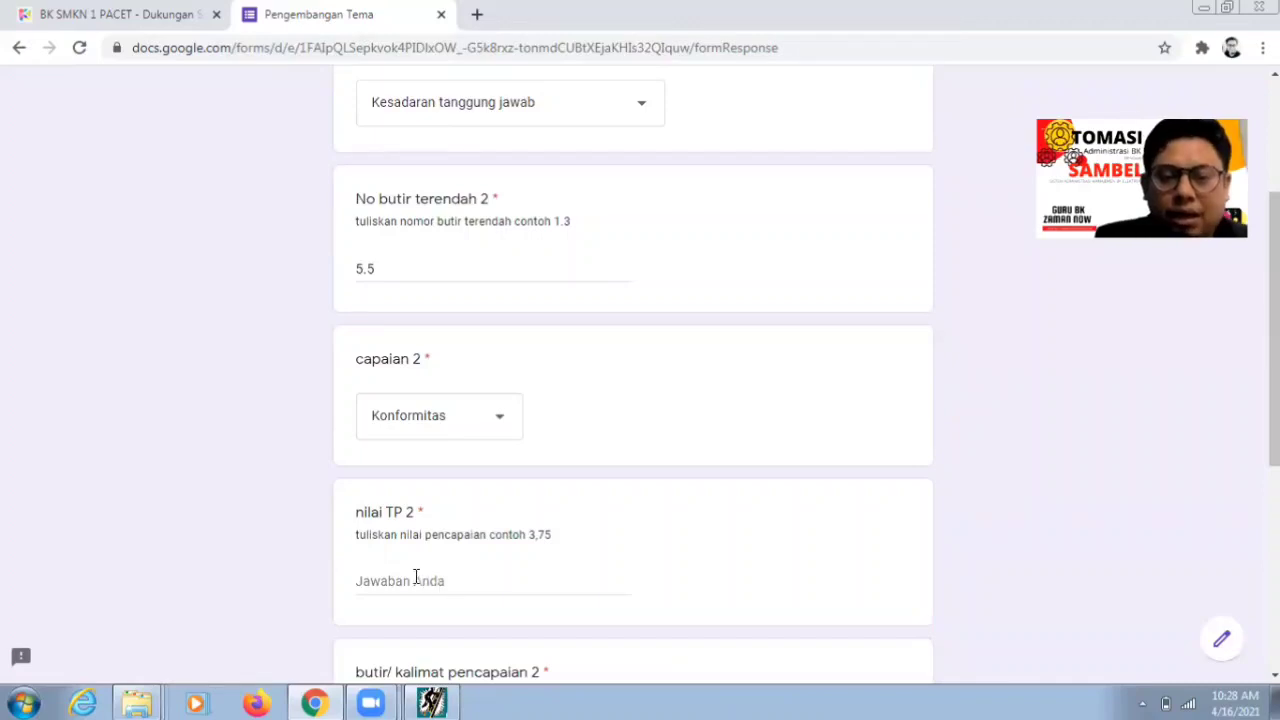
left_click(416, 578)
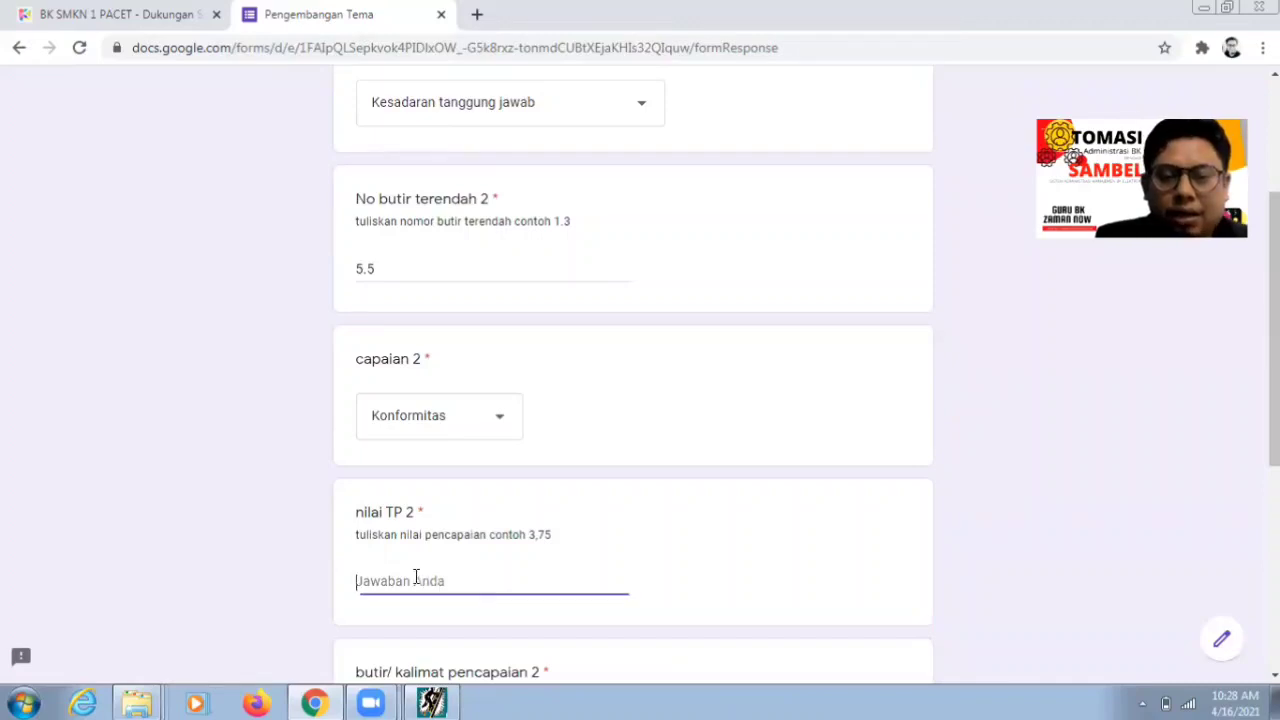
left_click(446, 701)
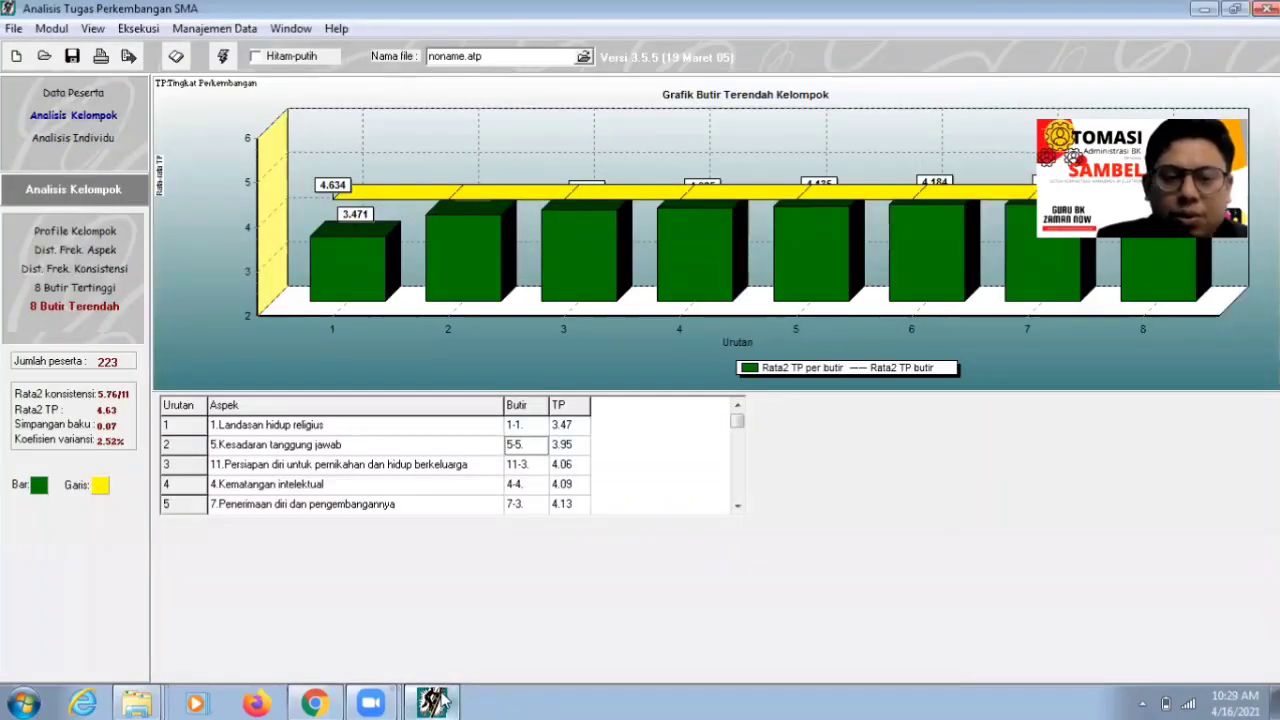
left_click(446, 701)
left_click(433, 703)
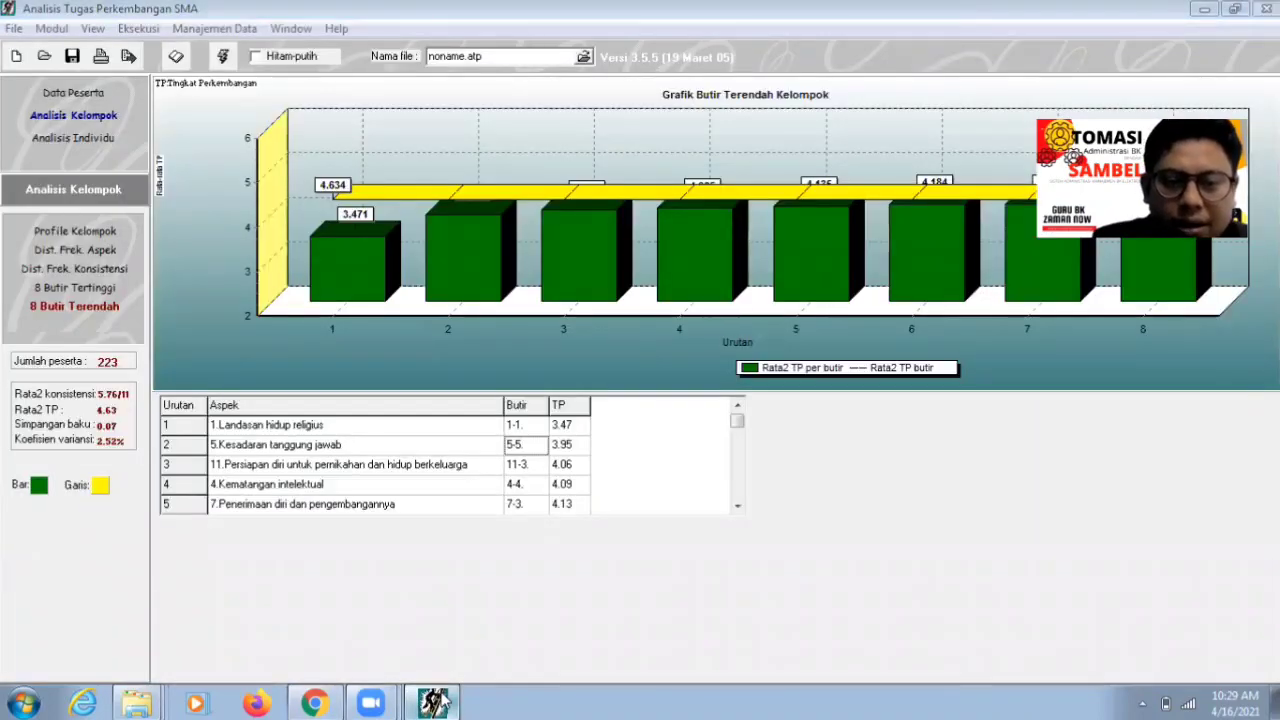
left_click(436, 703)
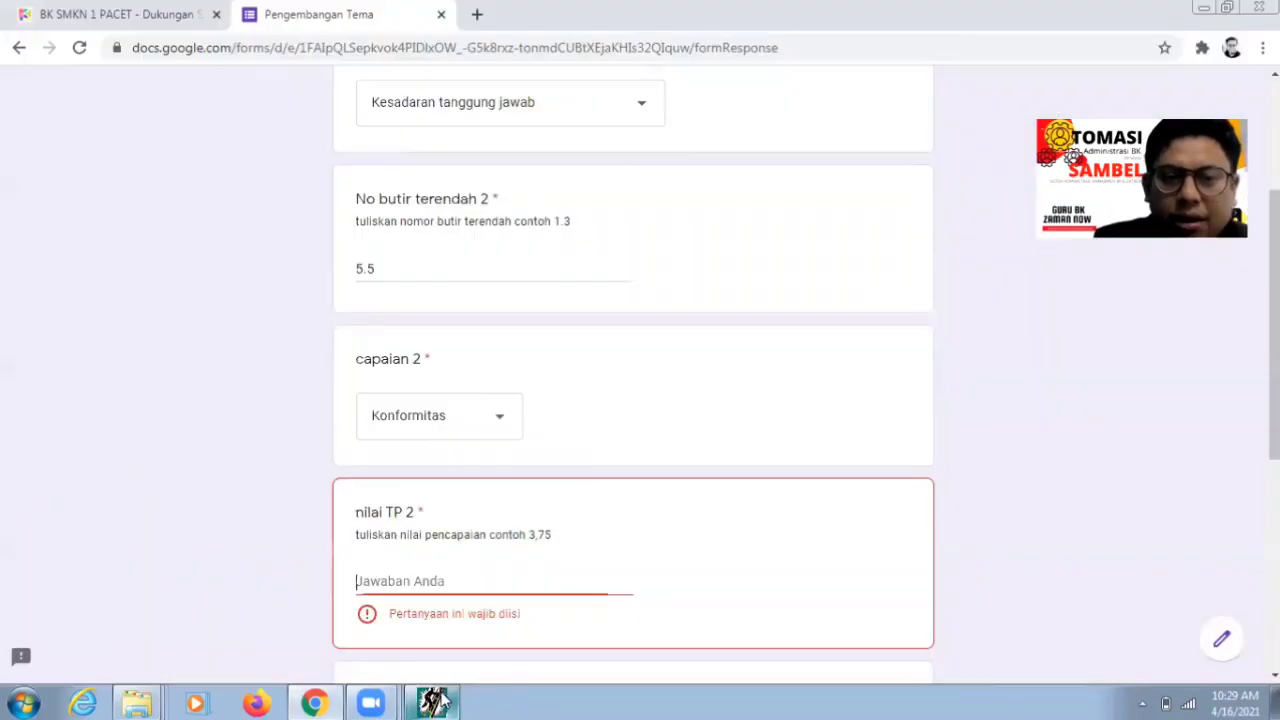
left_click(453, 583)
type("3")
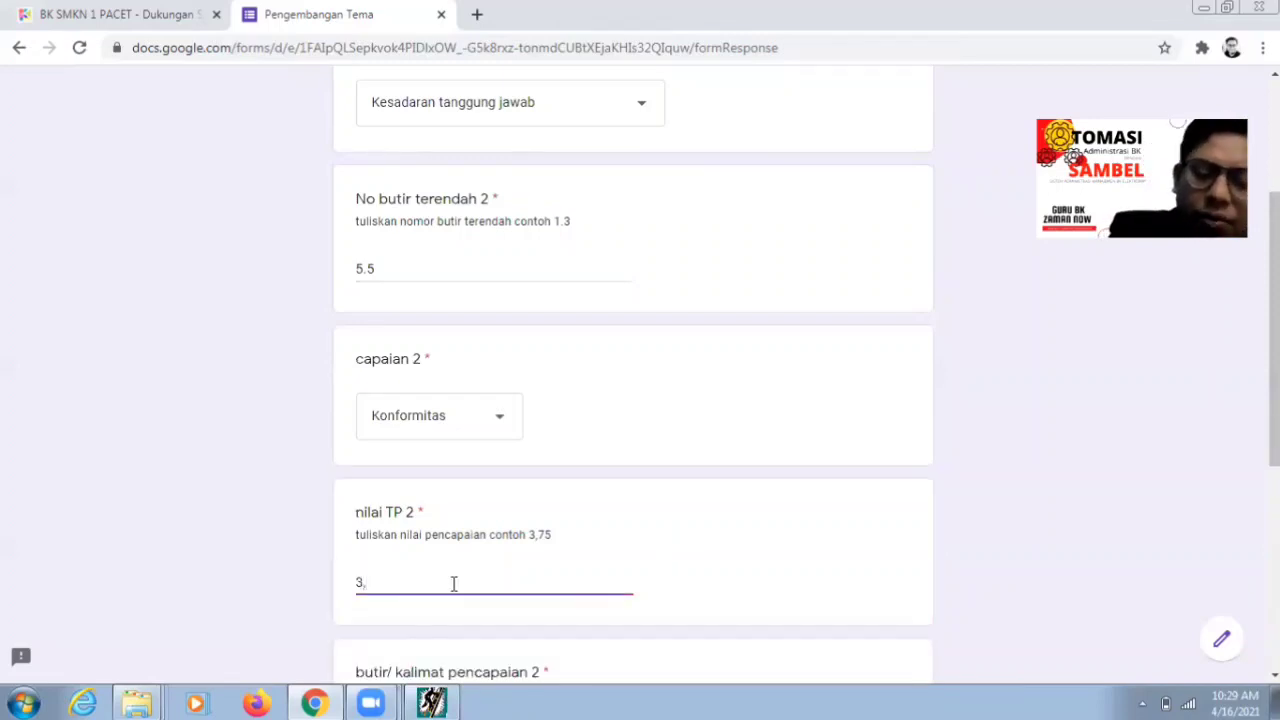
type(",95")
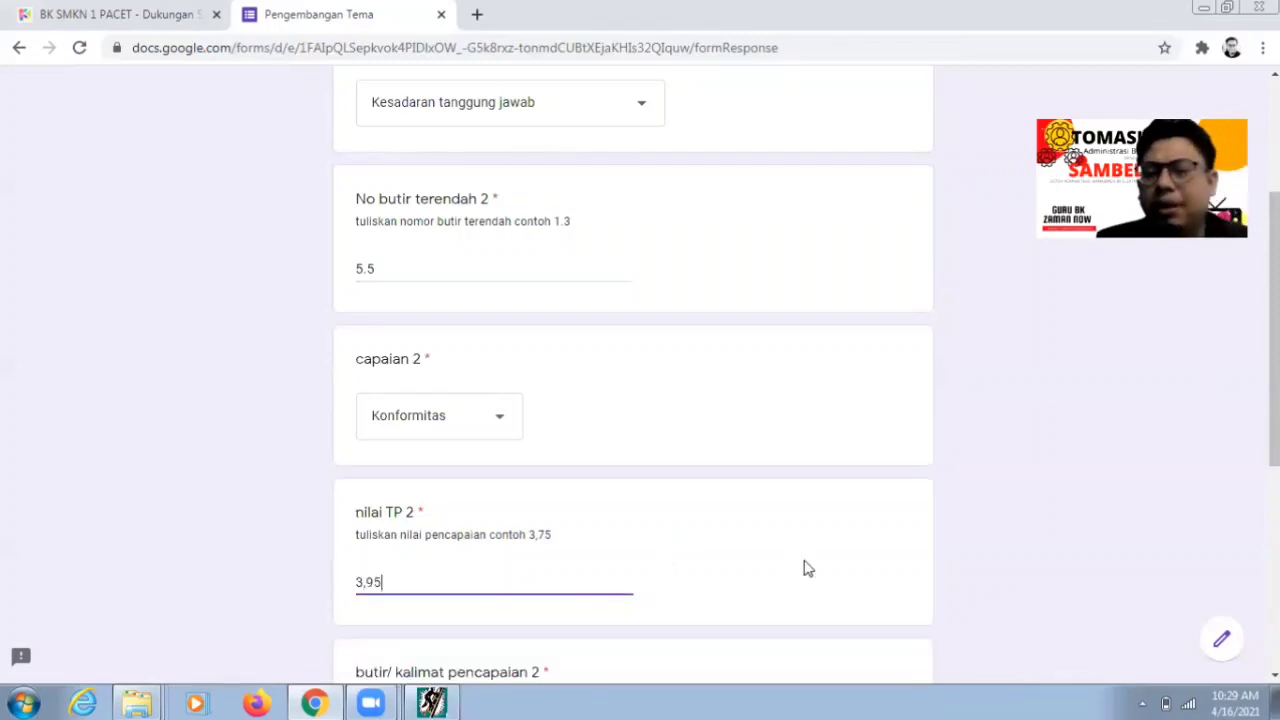
left_click(806, 565)
- Select the butir/kalimat pencapaian 2 field and switch to the analysis program
scroll(640, 400, "down", 2)
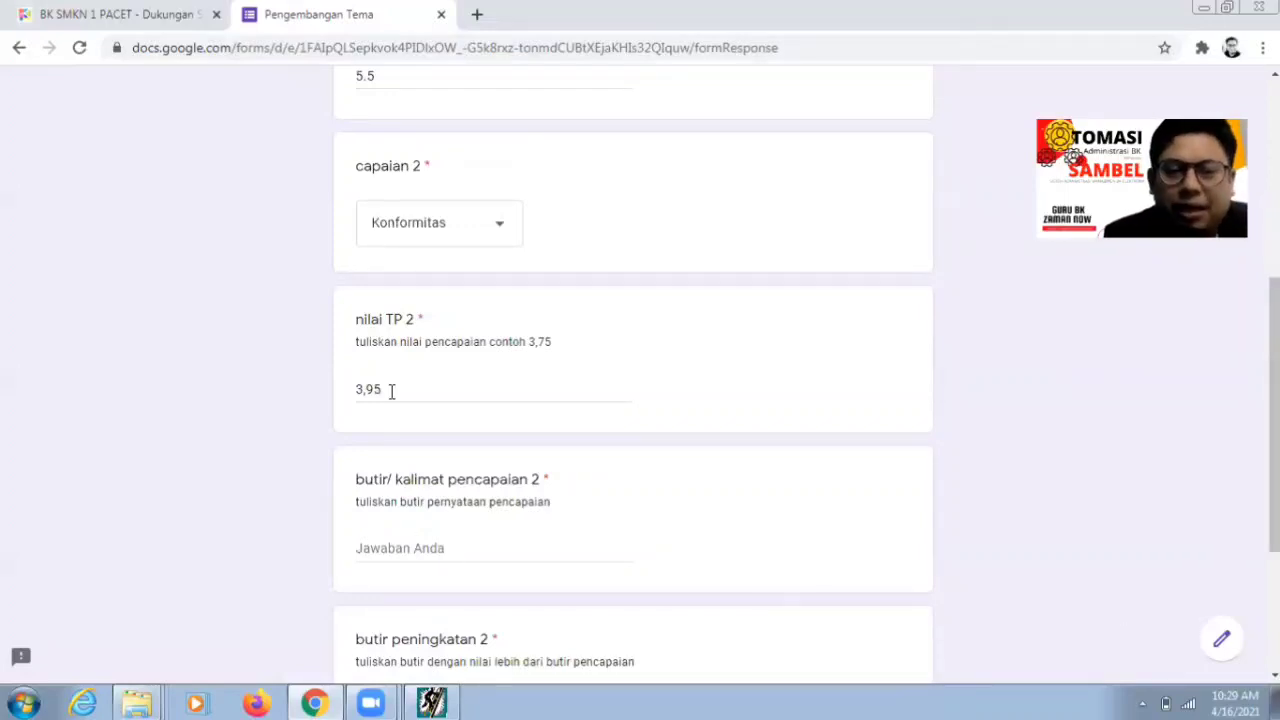
left_click(391, 540)
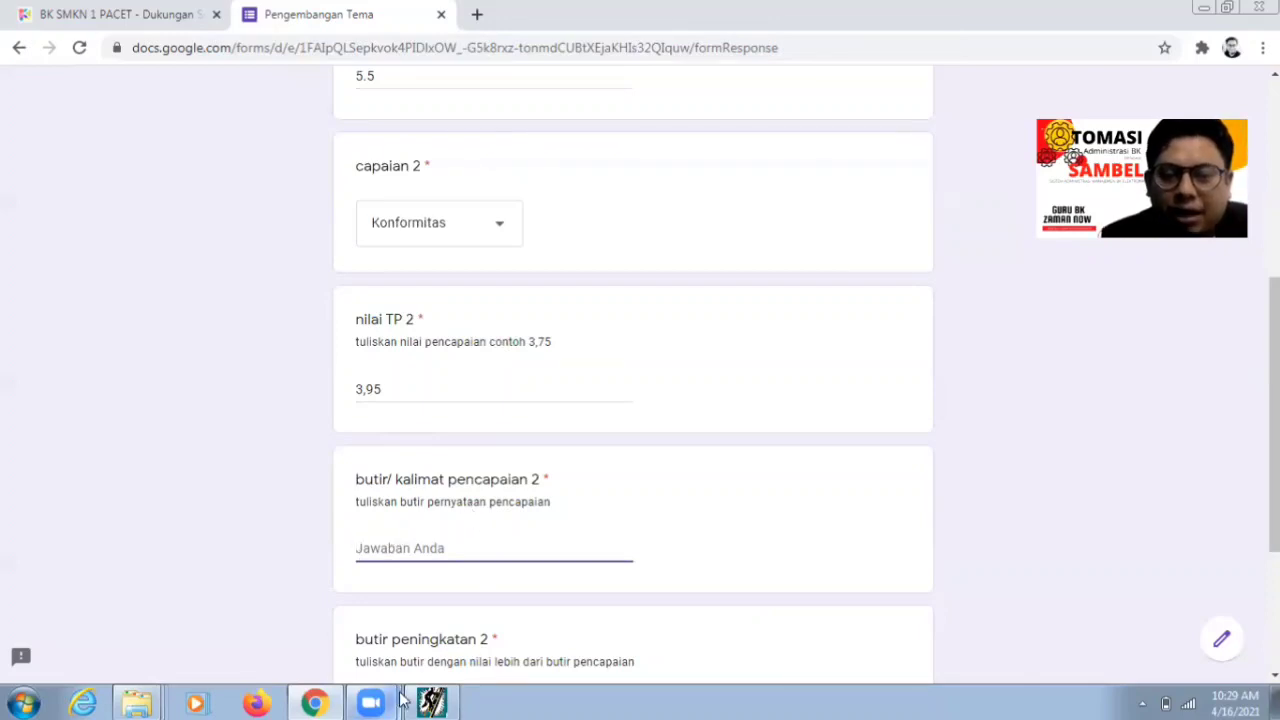
mouse_move(432, 703)
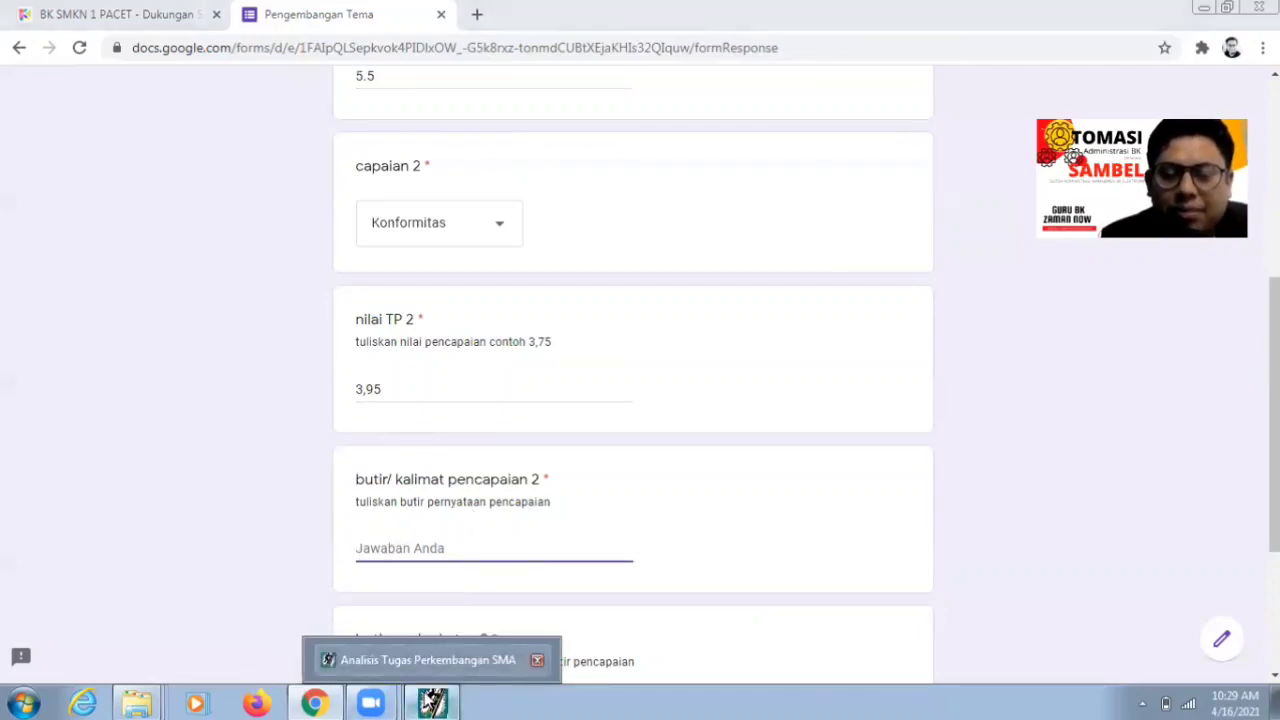
left_click(428, 655)
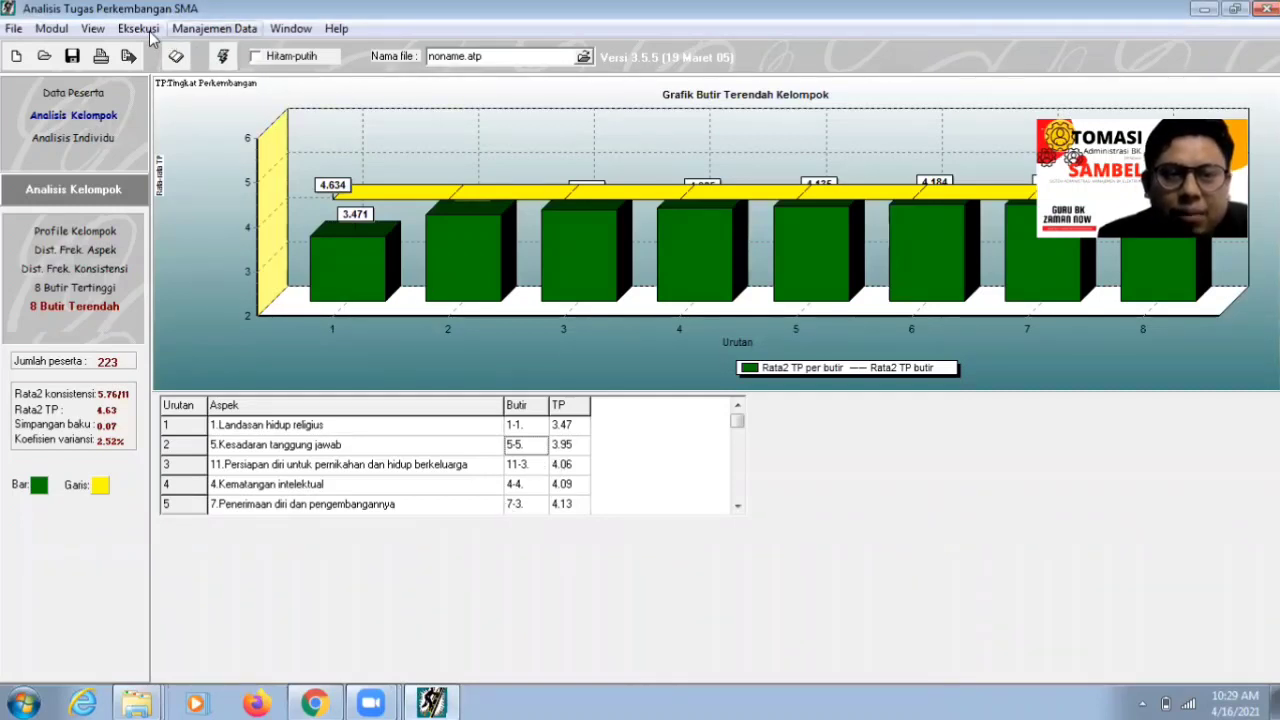
- Open Browse Ranah Soal, expand Kesadaran tanggung jawab item 5-5 to view its four statements
left_click(96, 30)
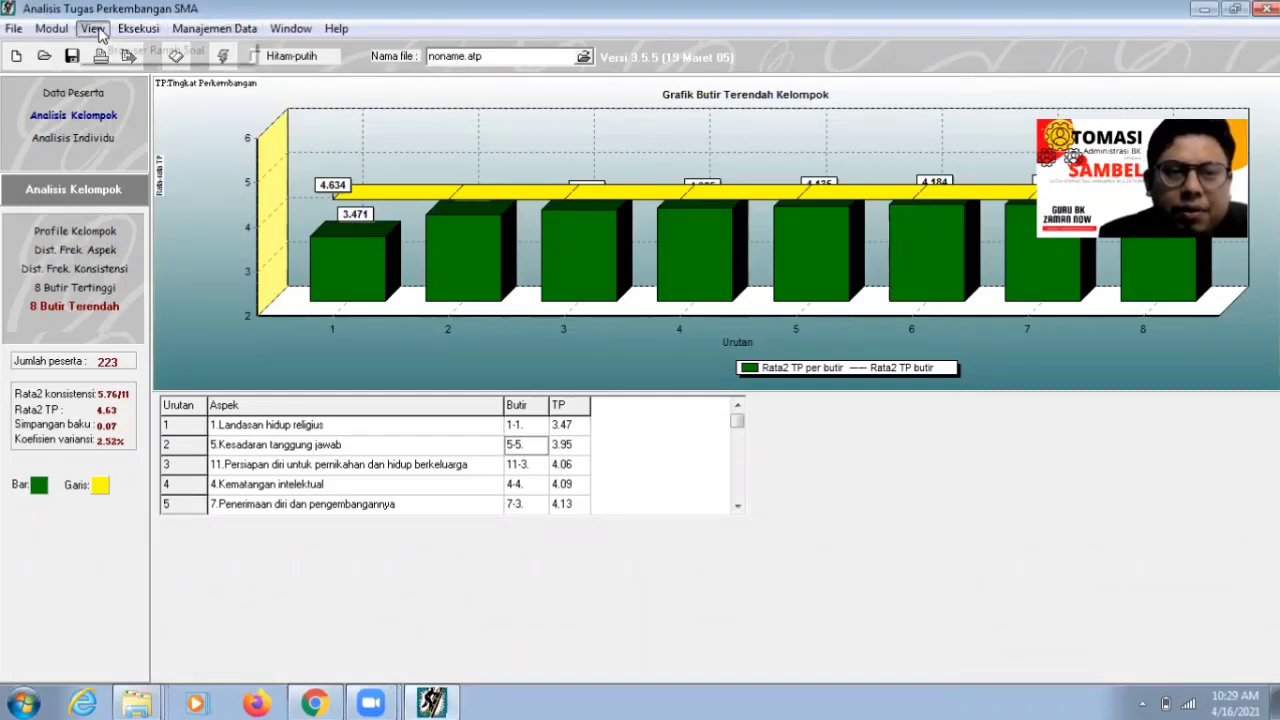
left_click(115, 50)
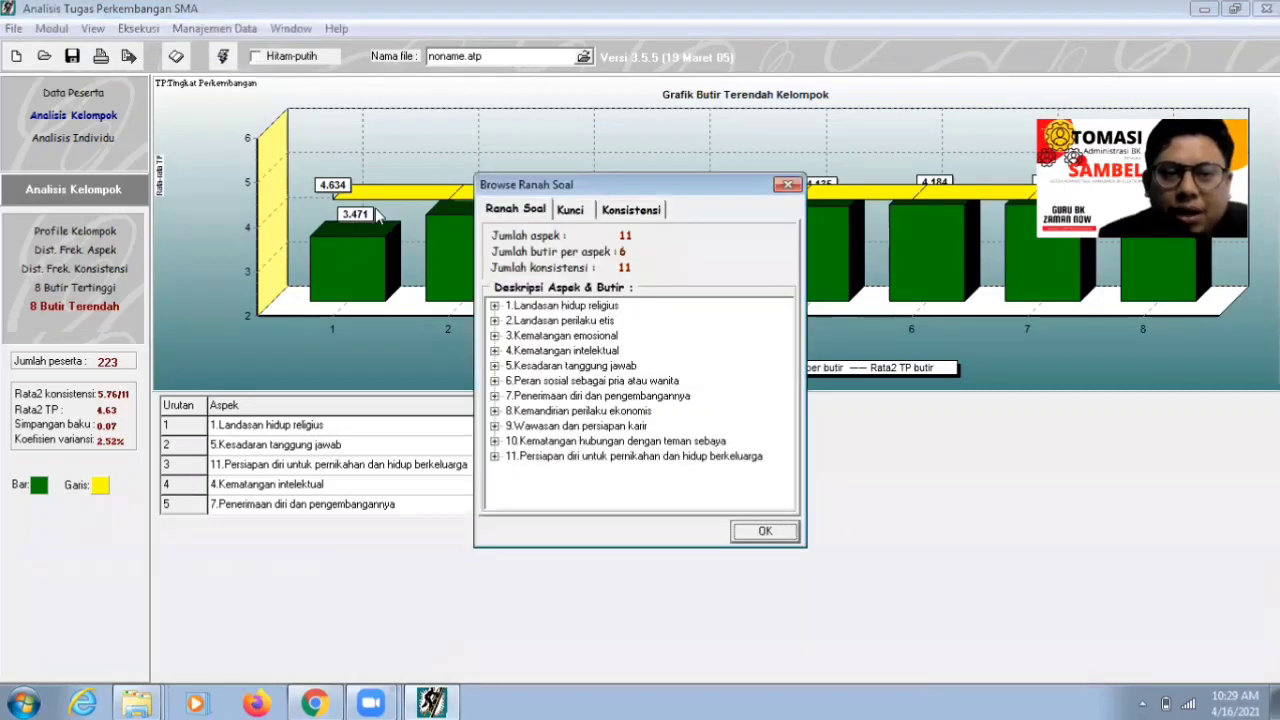
double_click(545, 367)
left_click(533, 443)
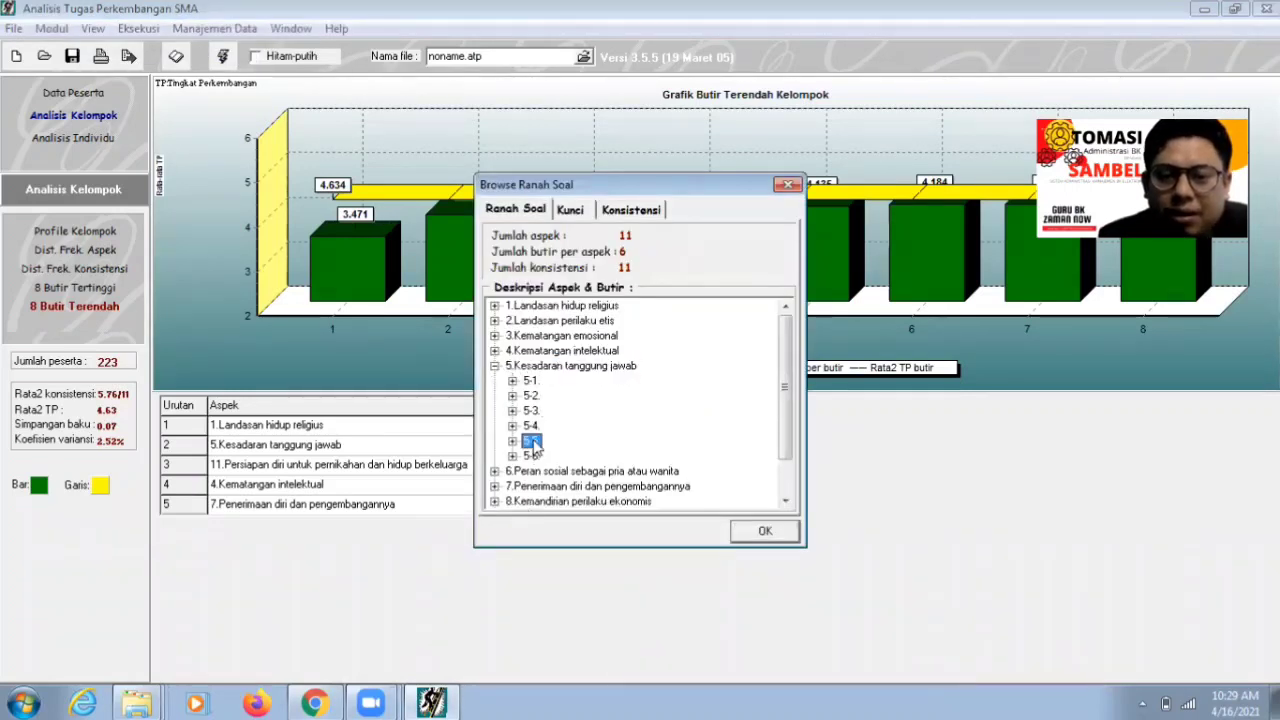
double_click(533, 443)
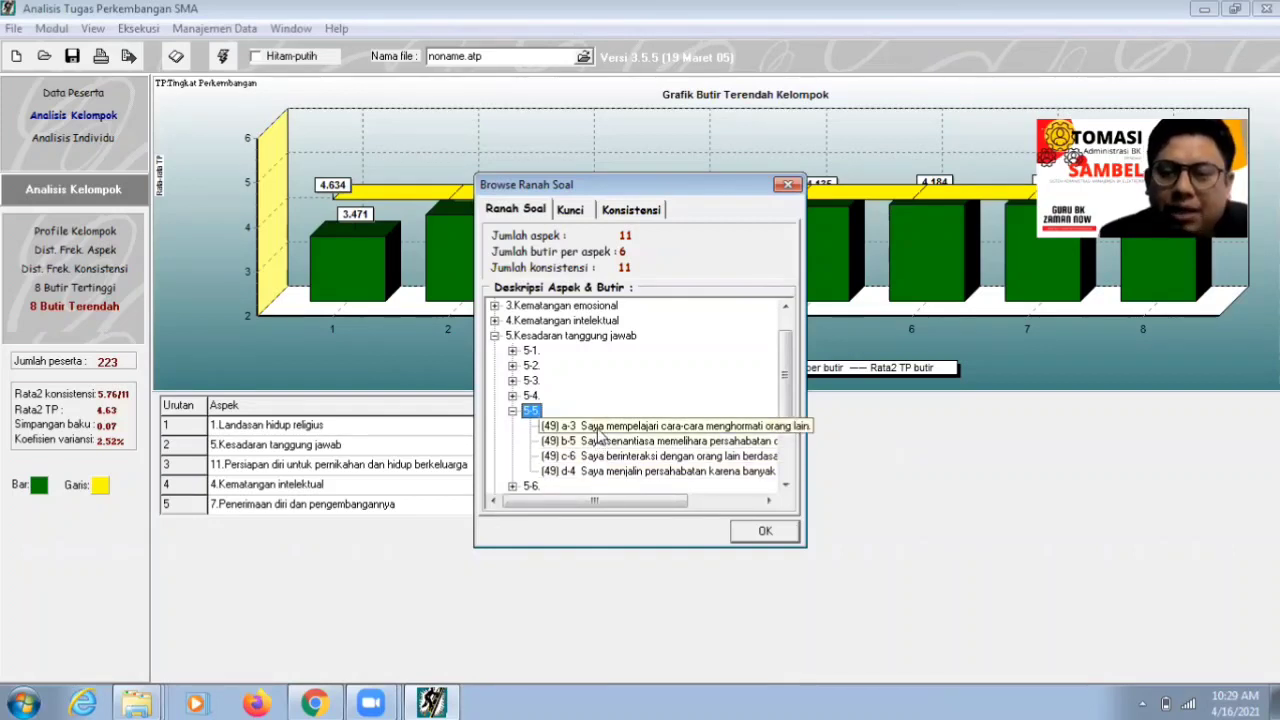
left_click(314, 703)
- Enter 'Saya mempelajari cara-cara menghormati orang tua' as pencapaian 2, then select butir peningkatan 2
type("Saya ")
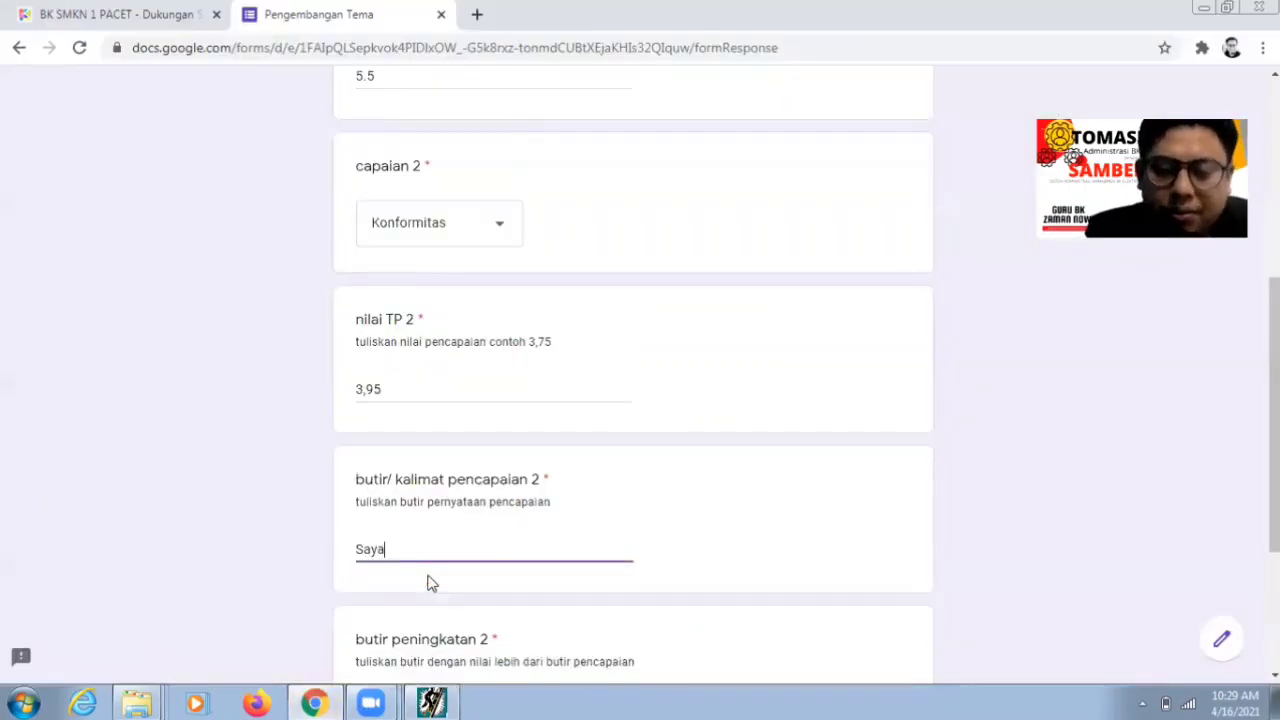
type("mempel")
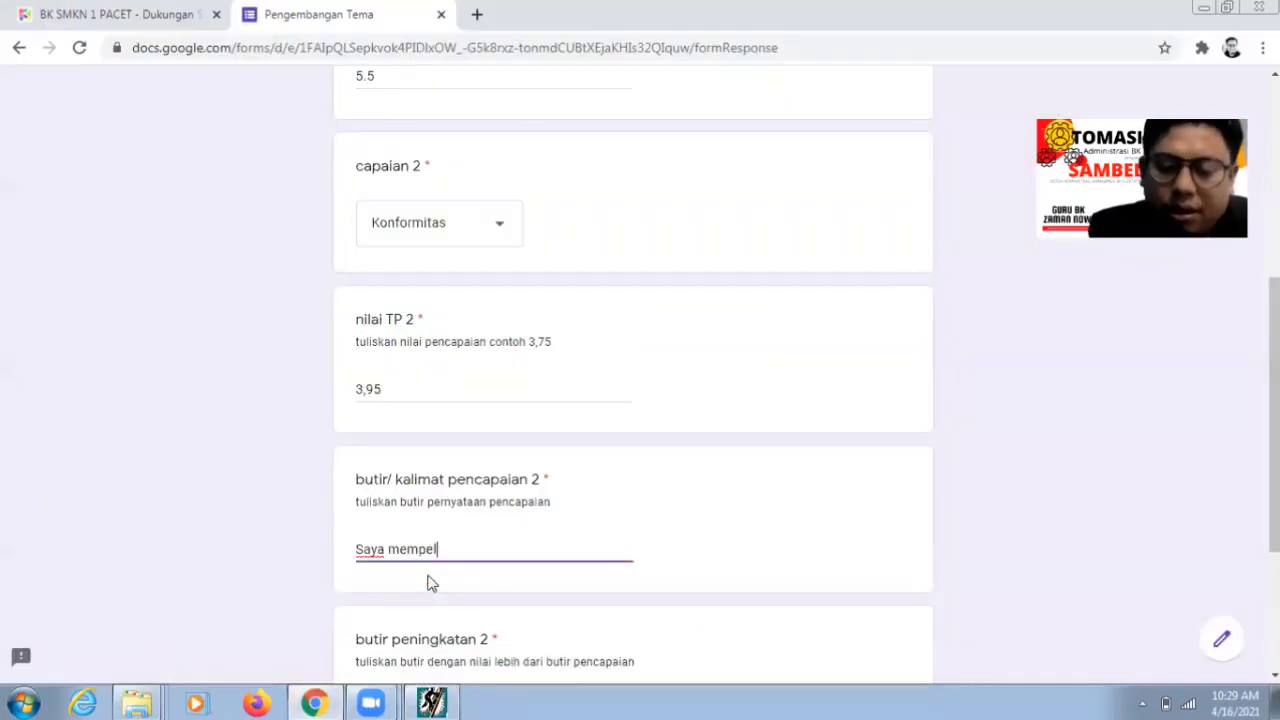
type("ajari cara")
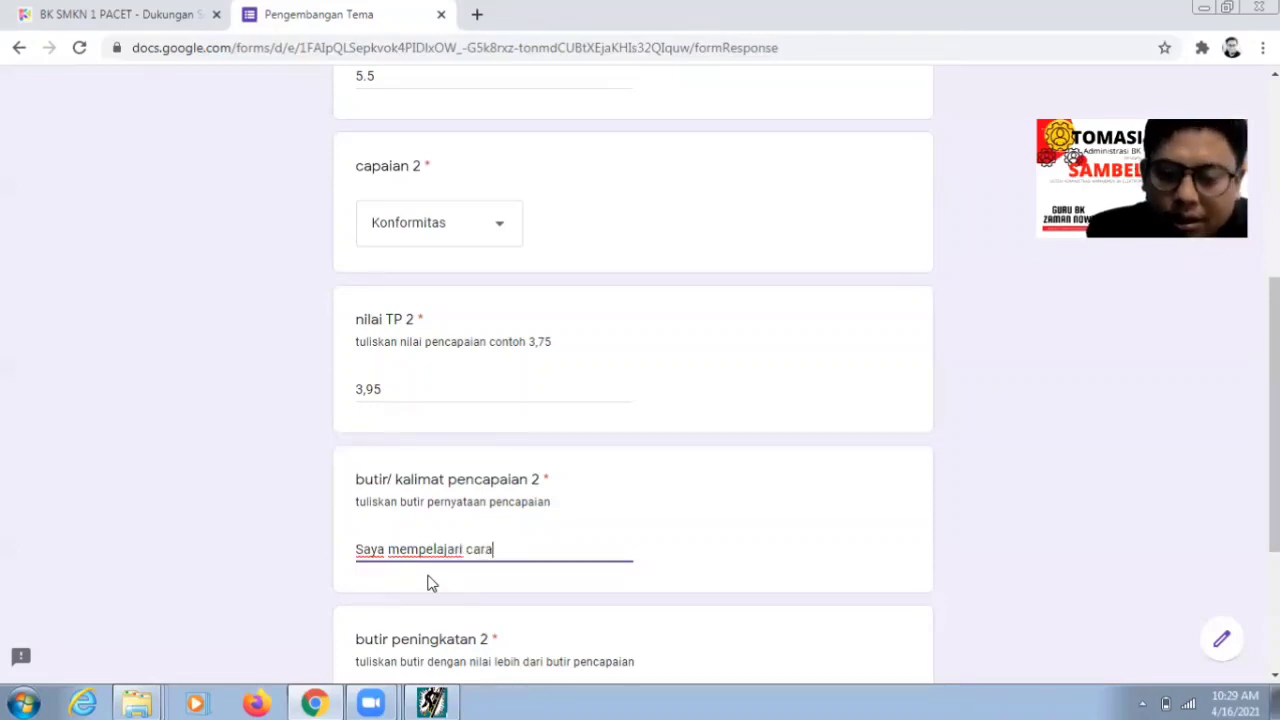
type("-cara mengh")
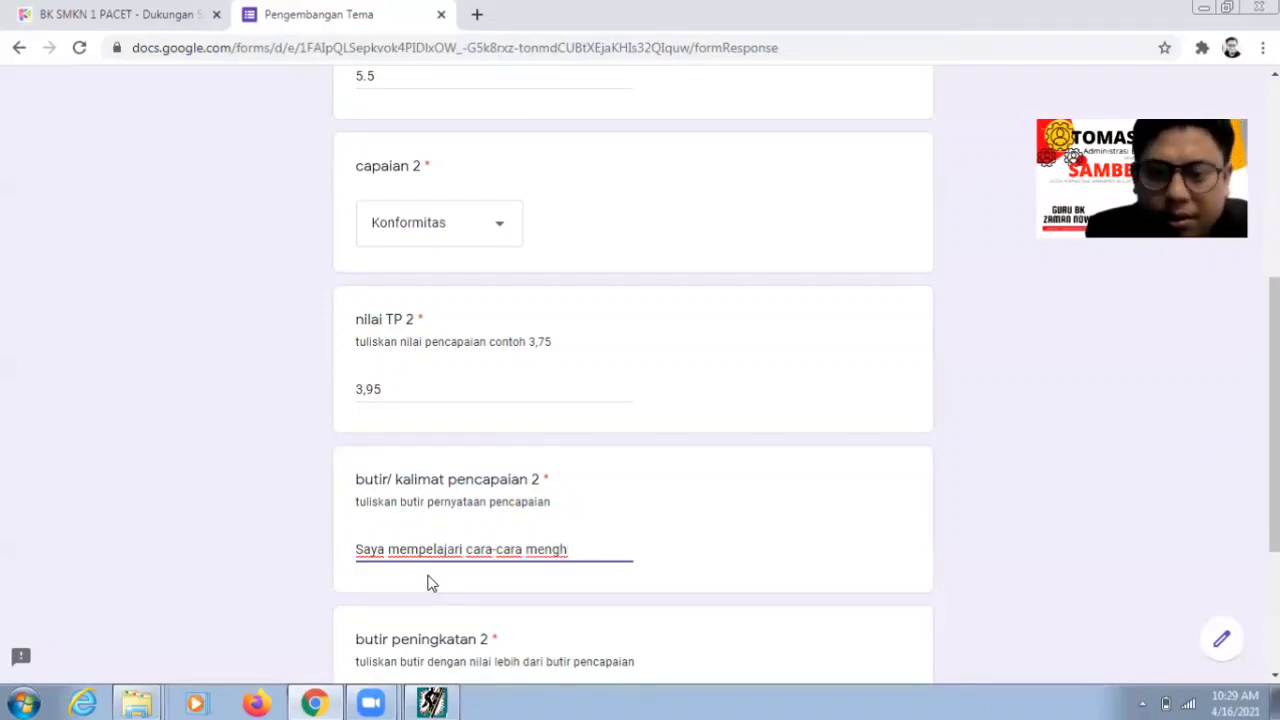
type("ormati ")
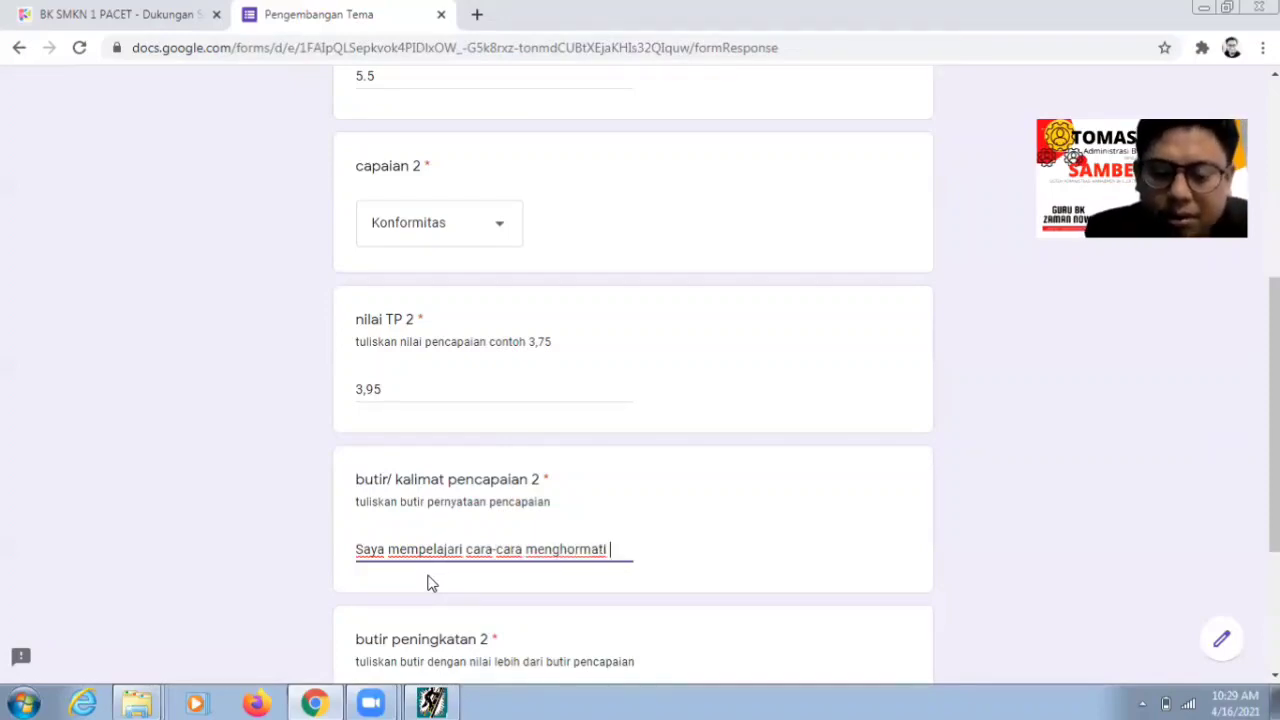
type("orang tua")
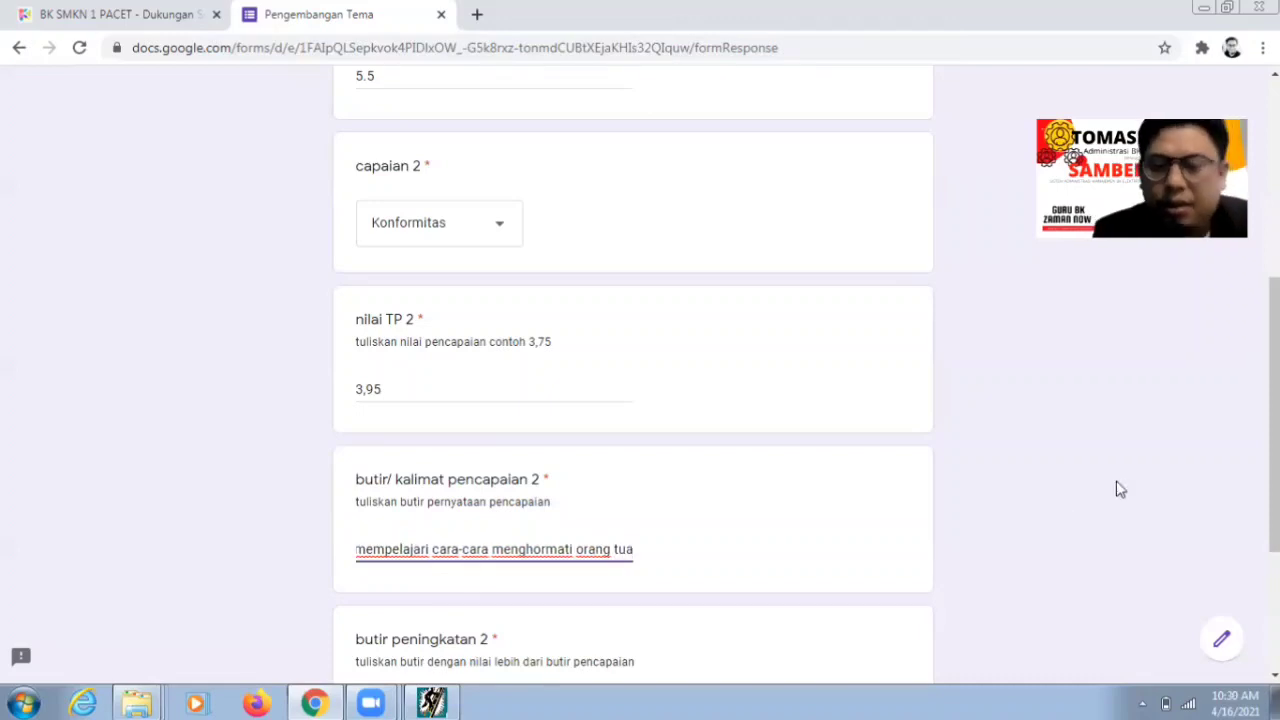
scroll(600, 400, "down", 3)
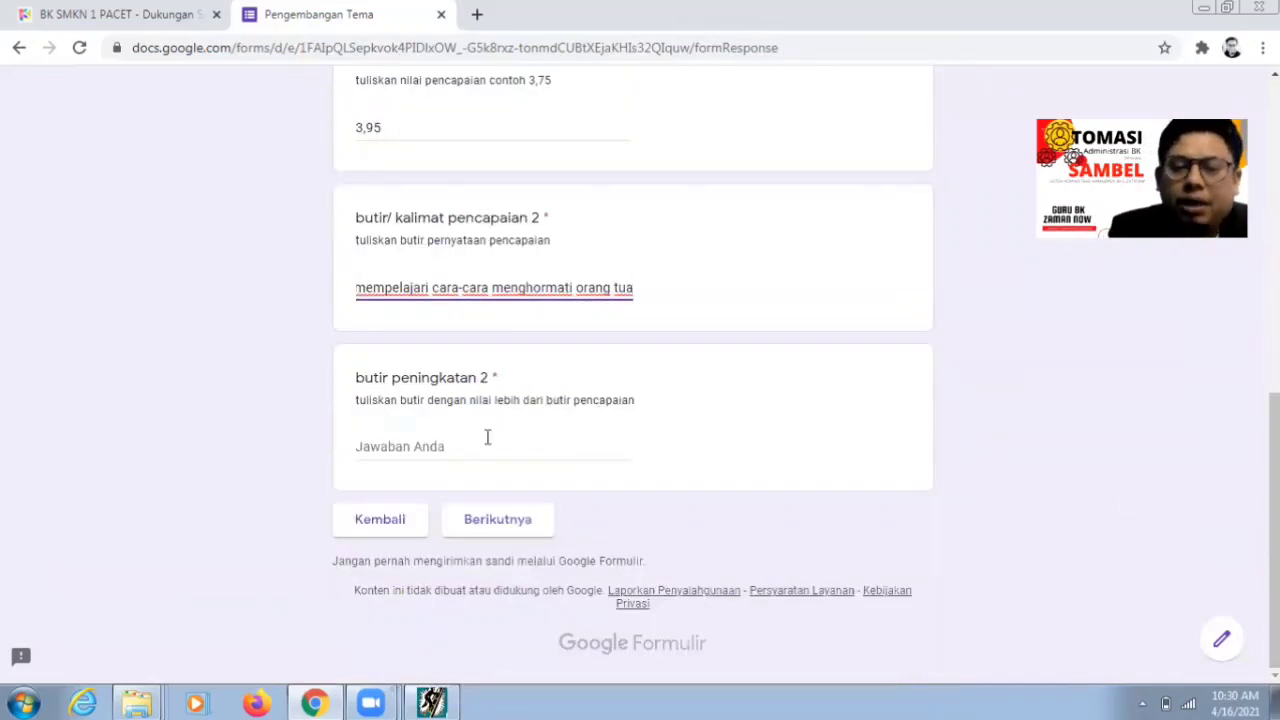
left_click(487, 440)
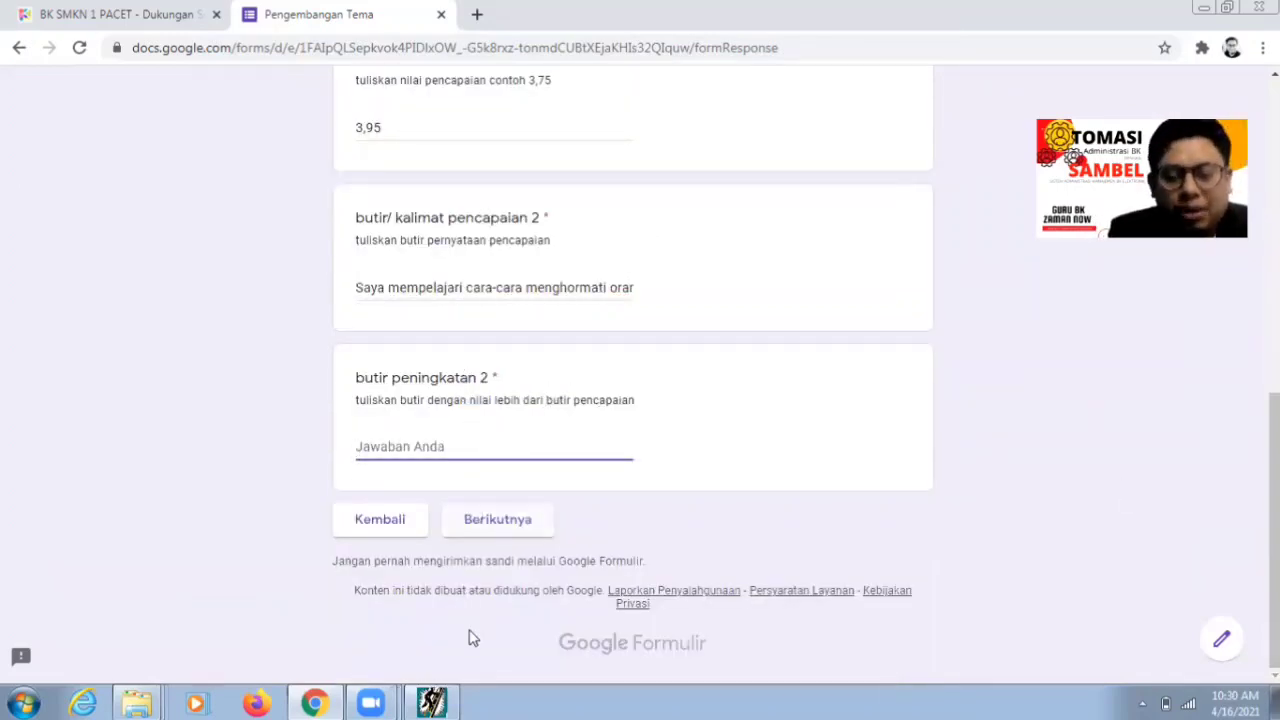
left_click(447, 701)
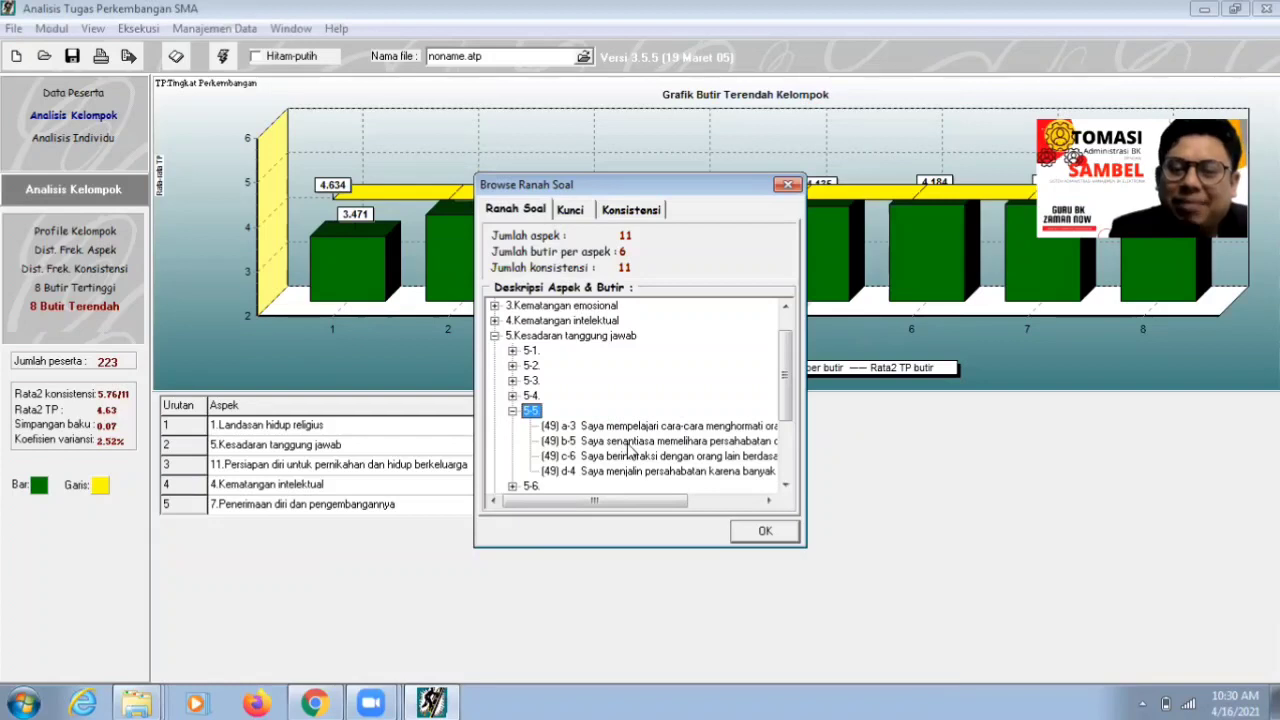
- Answer butir peningkatan 2 with 'Senantiasa memelihara persahabatan dengan teman' and advance to Butir Peningkatan 3
left_click(316, 703)
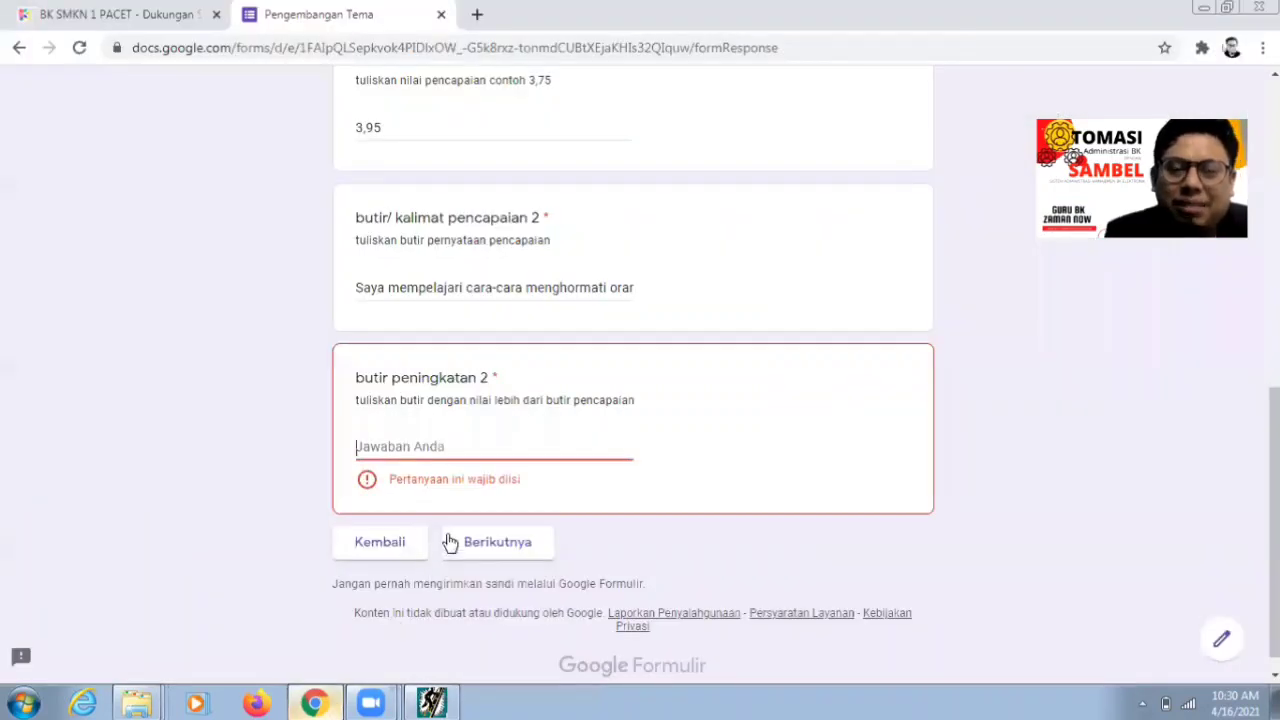
type("Senantia")
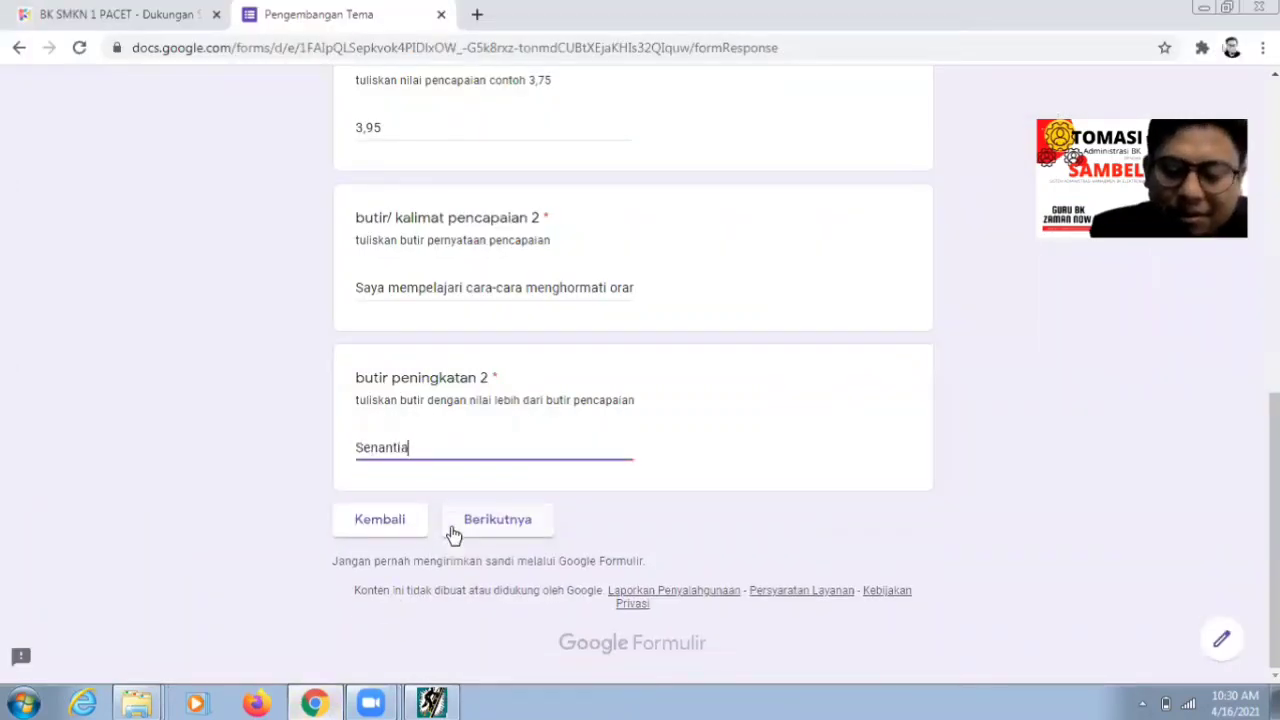
type("sa memeli")
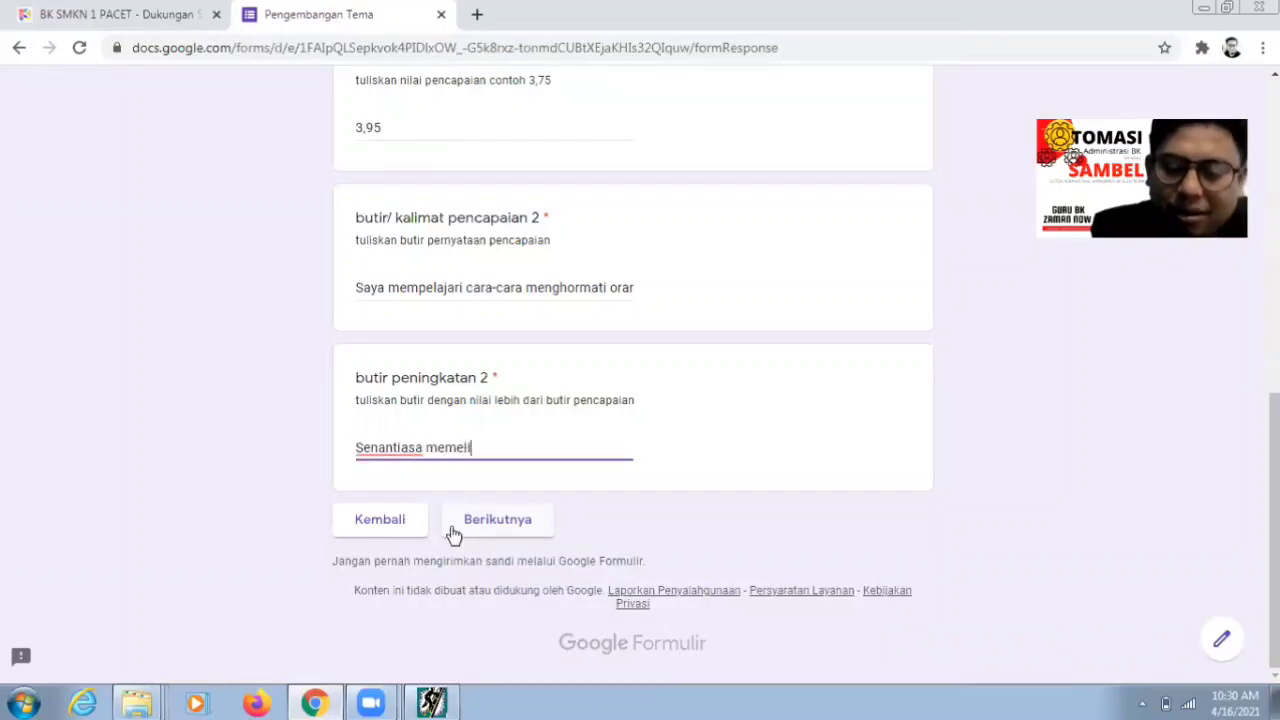
type("hara persa")
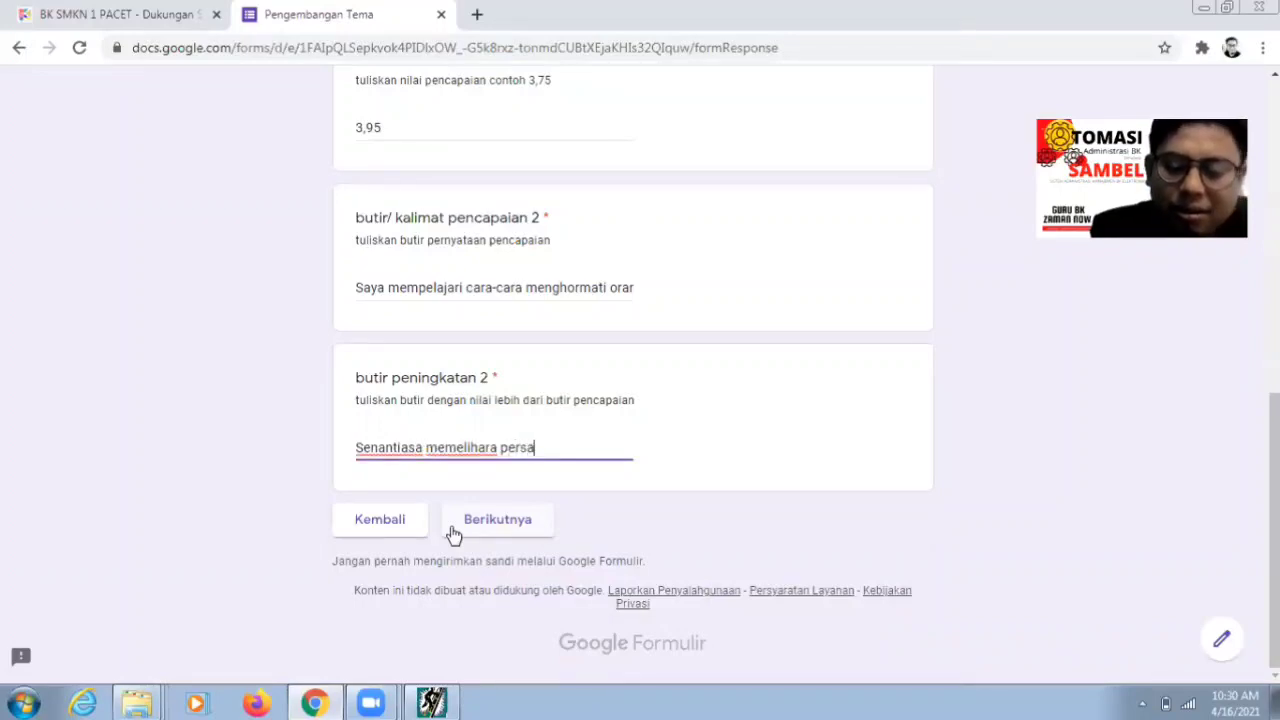
type("habatan dengan ")
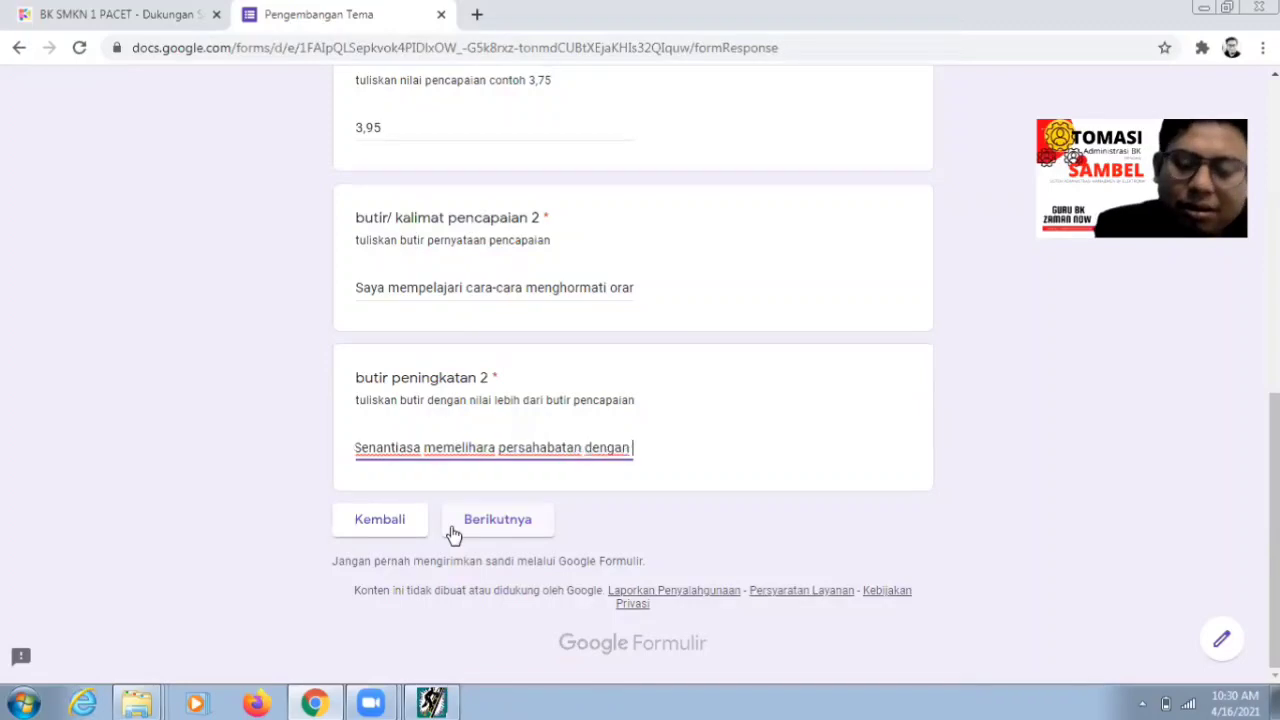
type("teman")
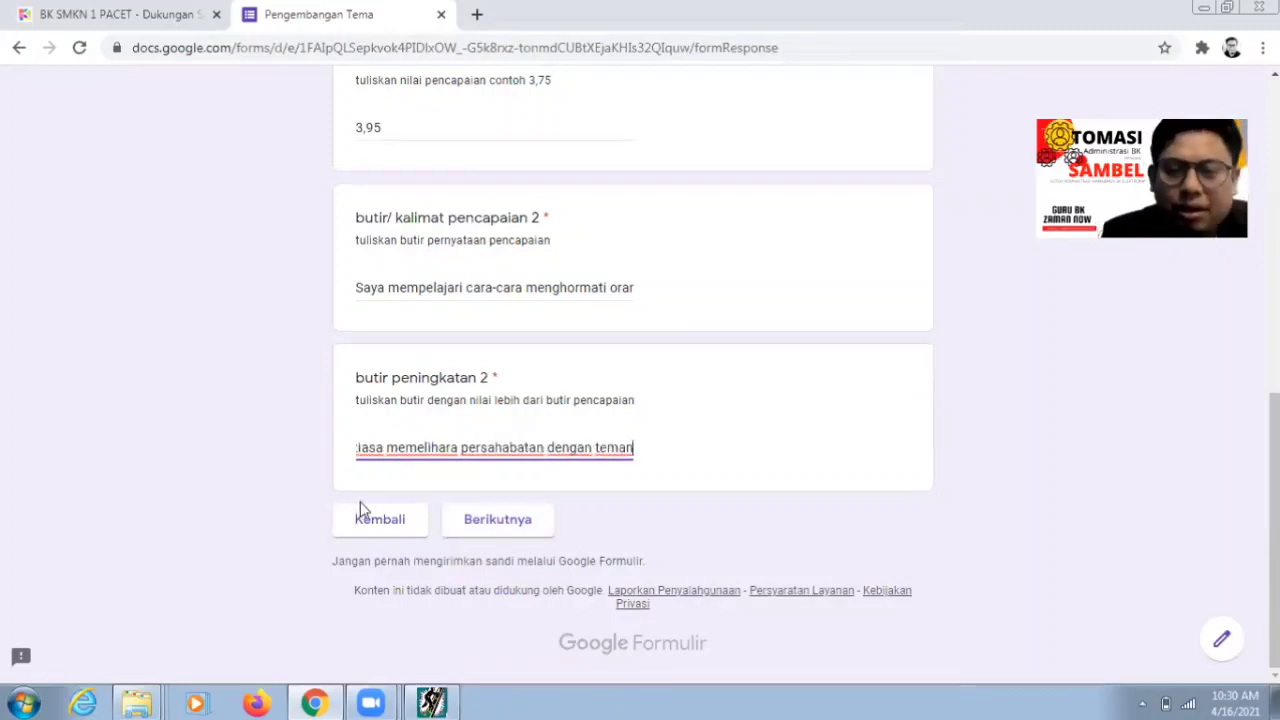
left_click(493, 525)
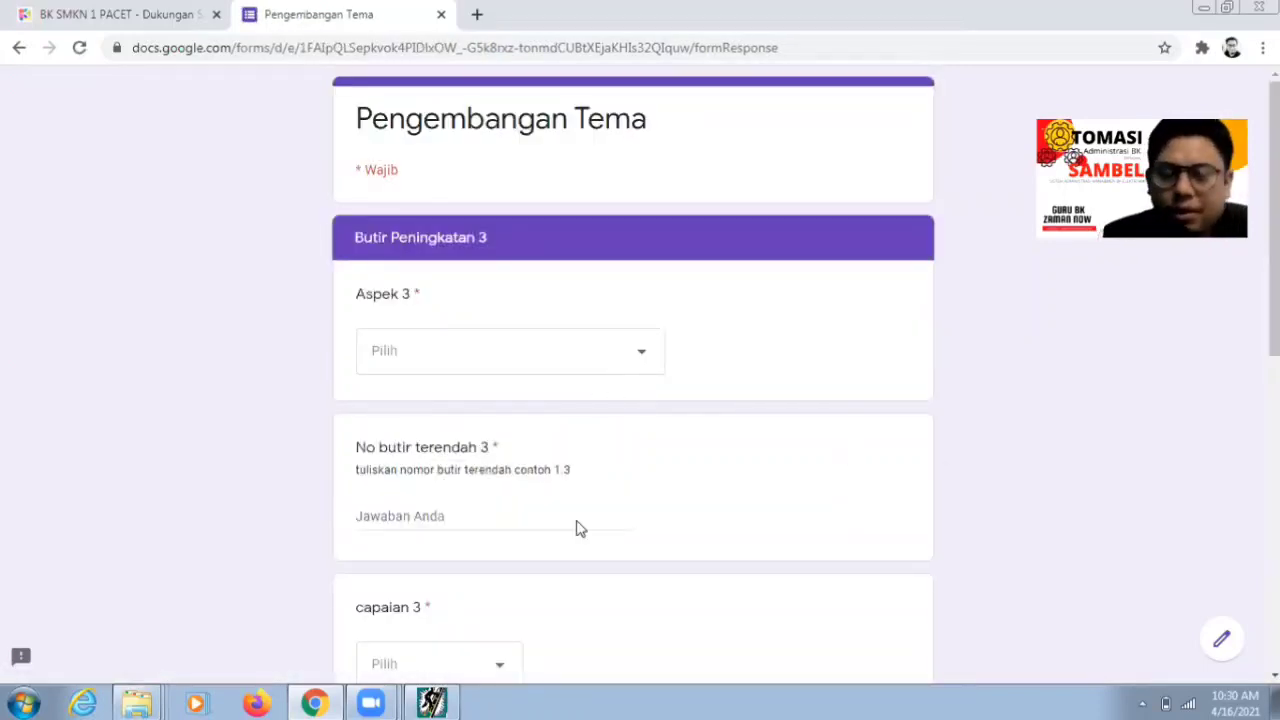
left_click(431, 703)
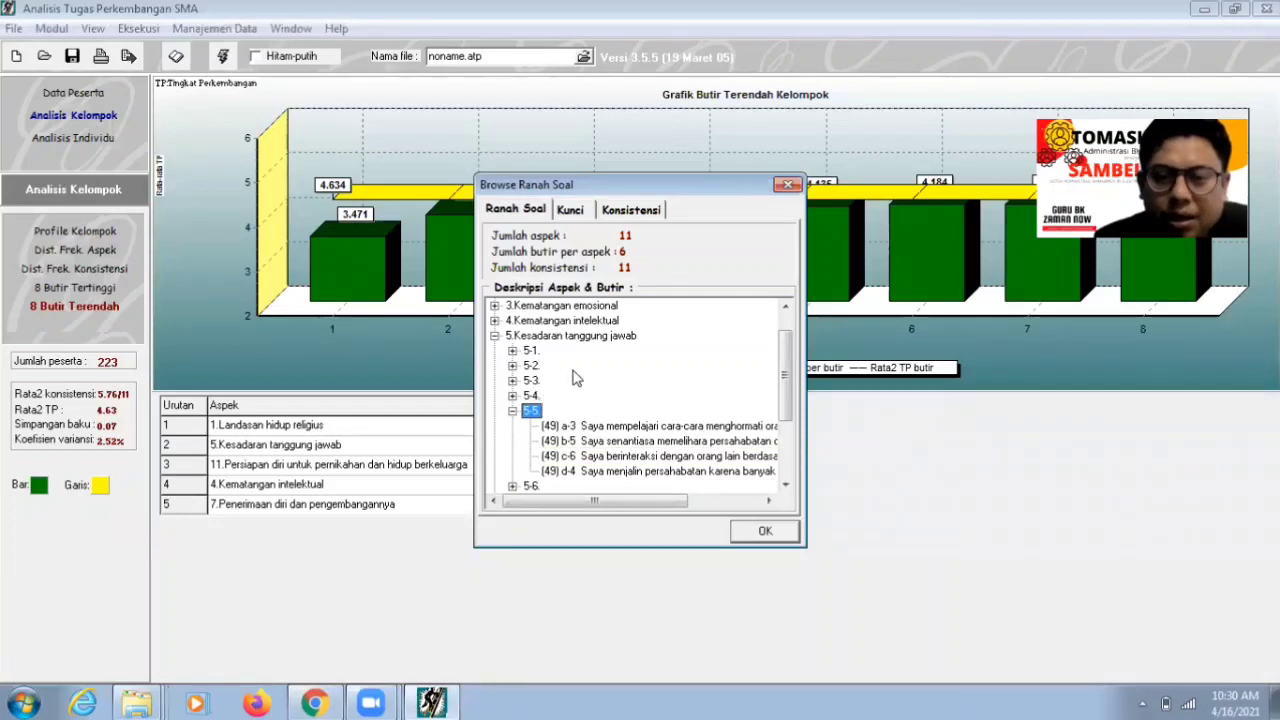
- Move the statements window off the Butir and TP columns, then return to the form
left_click_drag(635, 191, 832, 225)
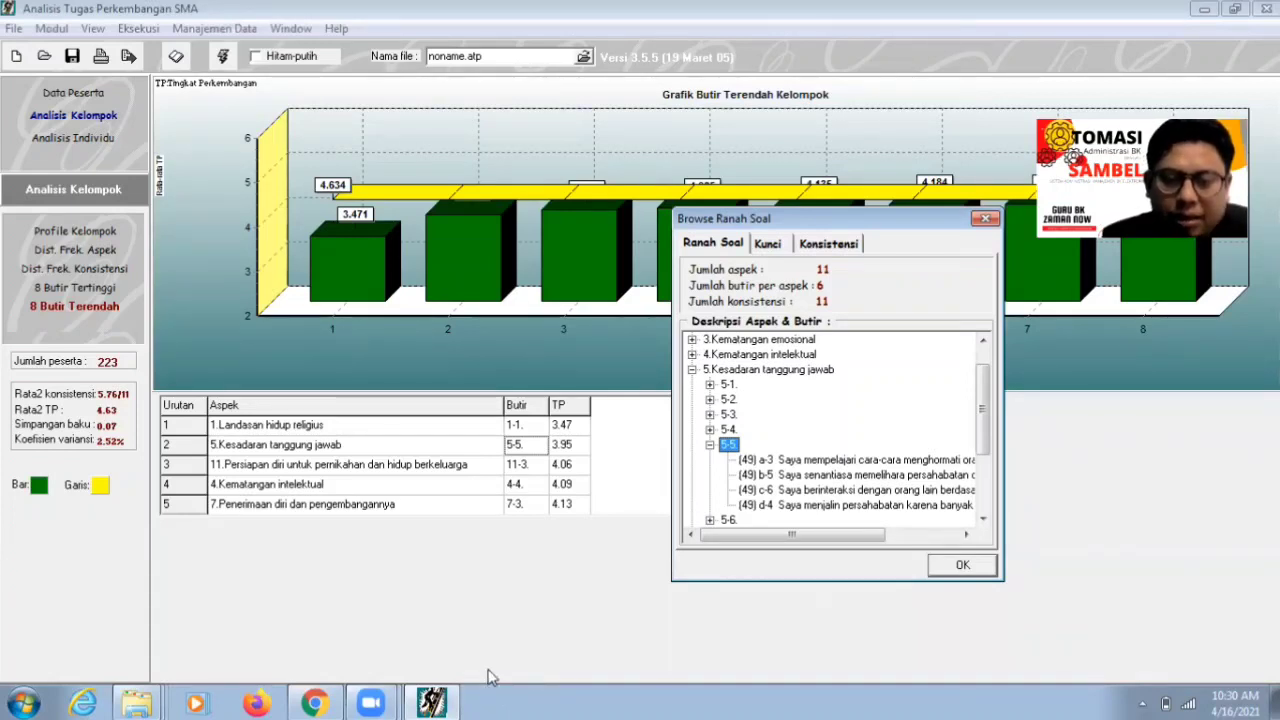
left_click(312, 703)
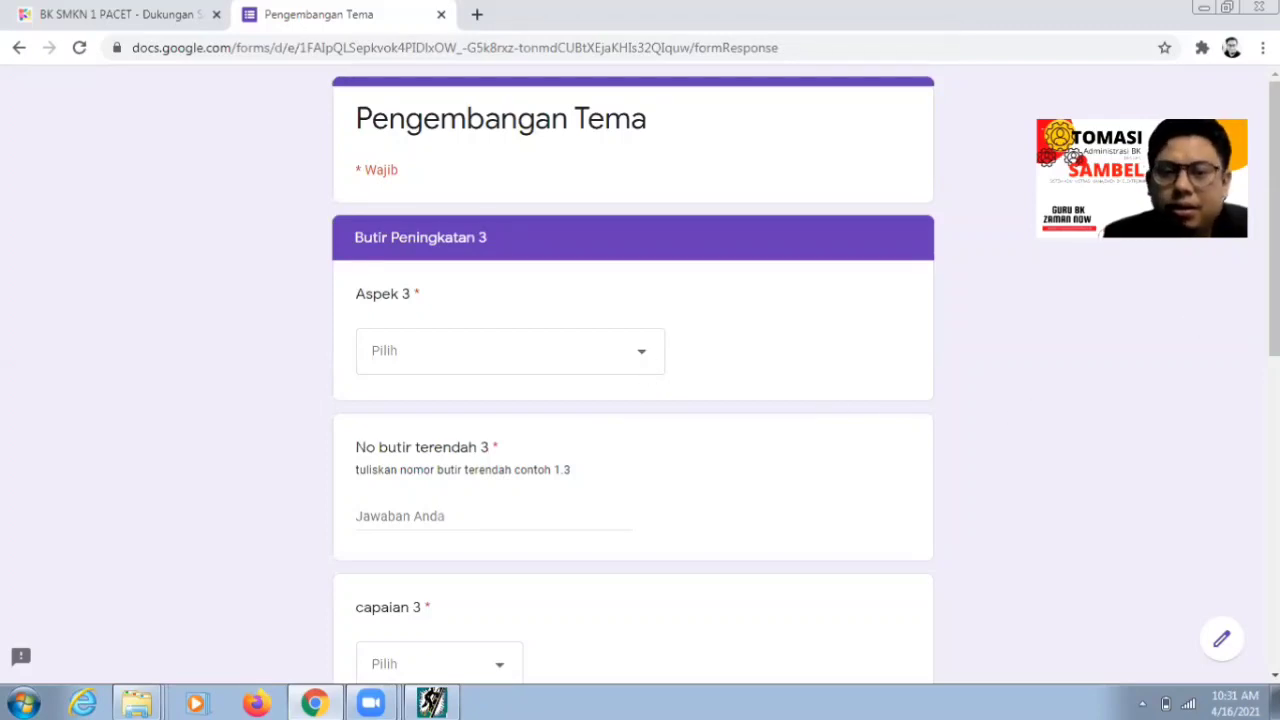
- Switch from the form to the BK SMKN 1 PACET Dukungan Sistem tab
left_click(800, 47)
left_click(738, 335)
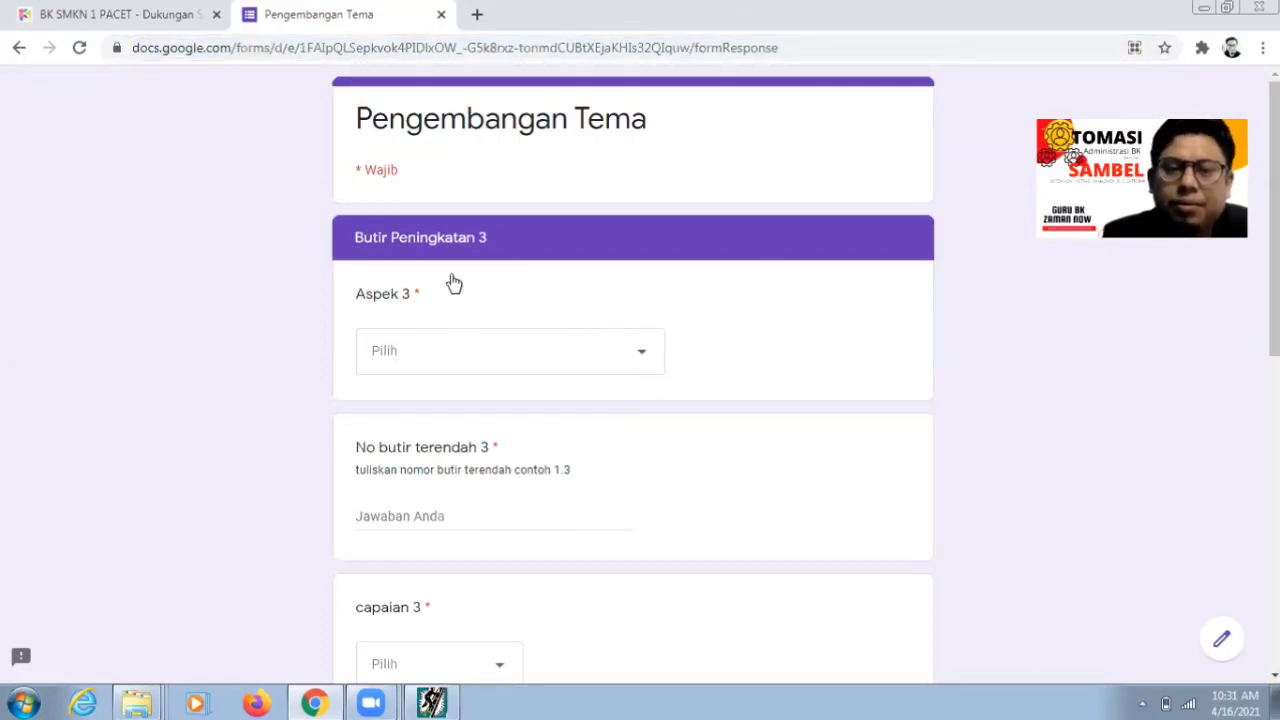
left_click(429, 50)
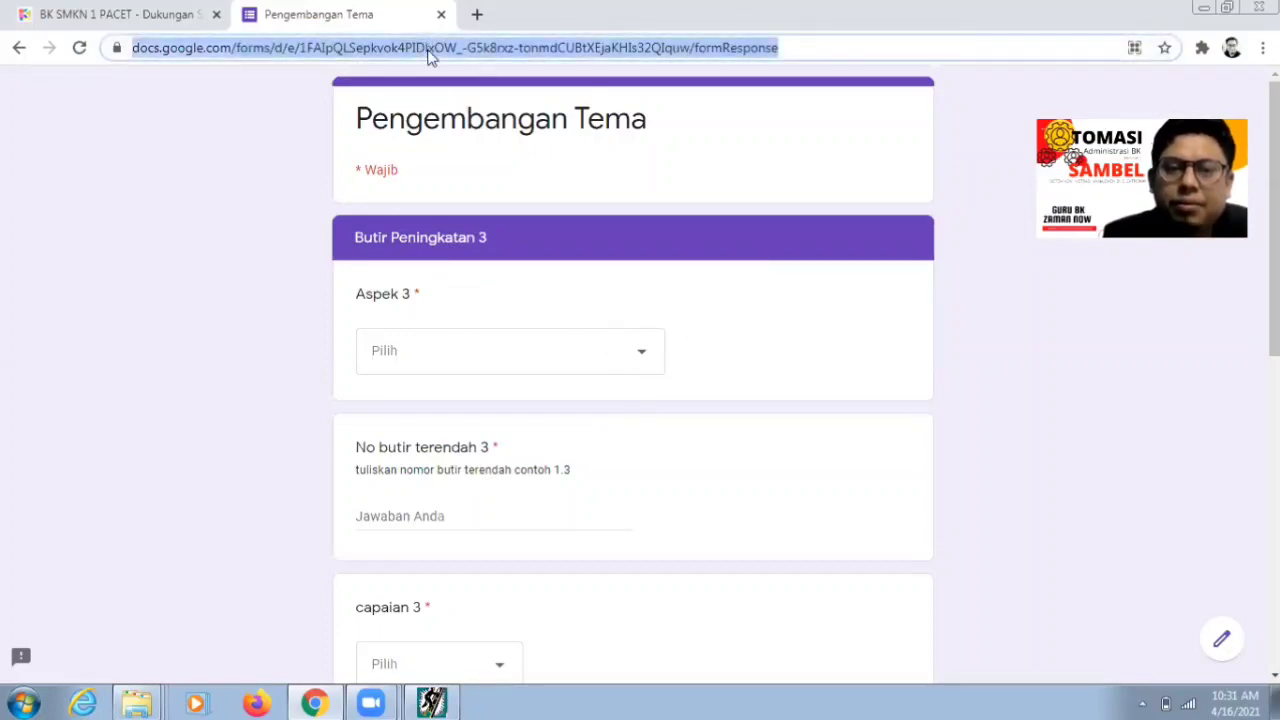
left_click(762, 166)
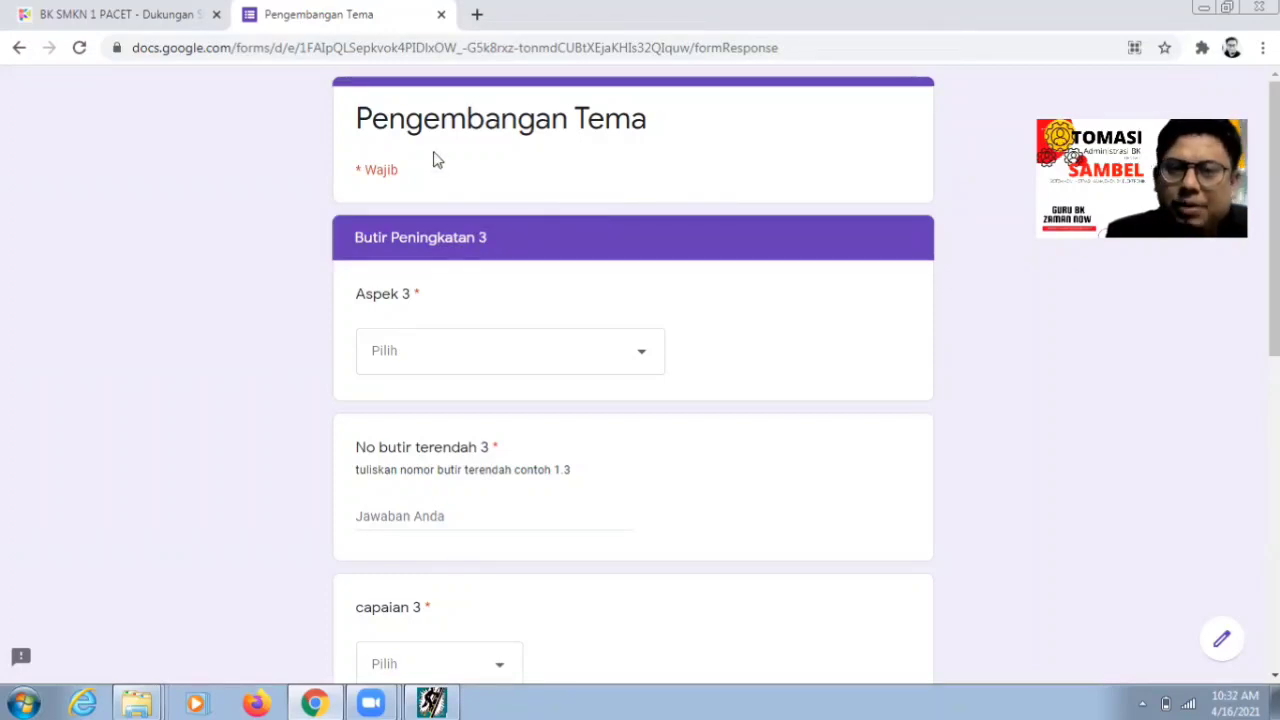
left_click(141, 20)
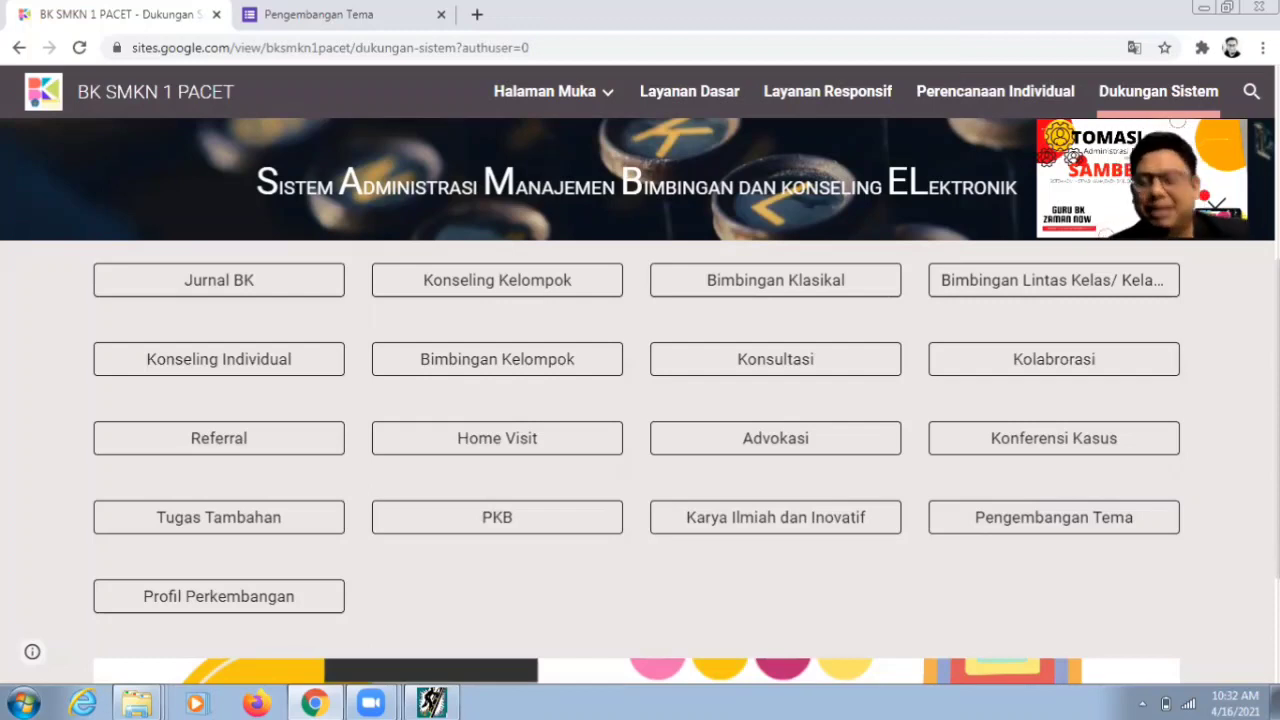
- Set Aspek 3 to 'Kesiapan untuk menikah dan berkeluarga' in the Pengembangan Tema form
left_click(270, 20)
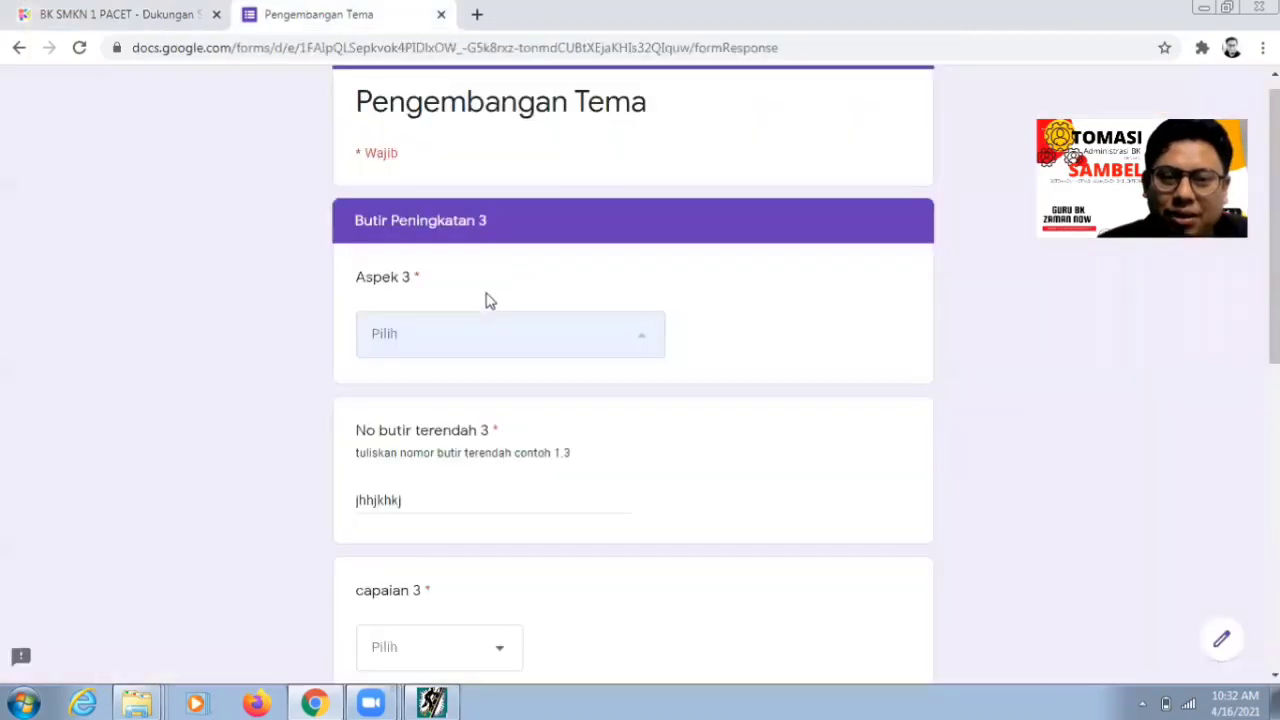
left_click(646, 343)
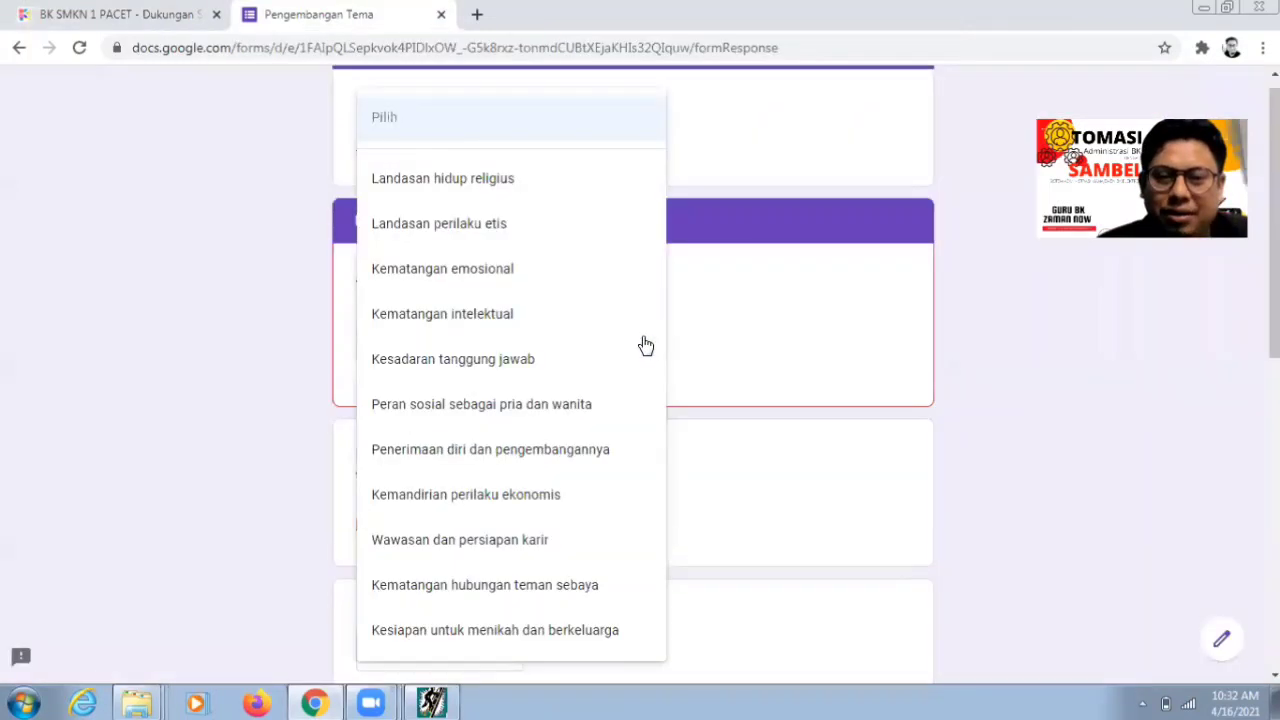
left_click(488, 632)
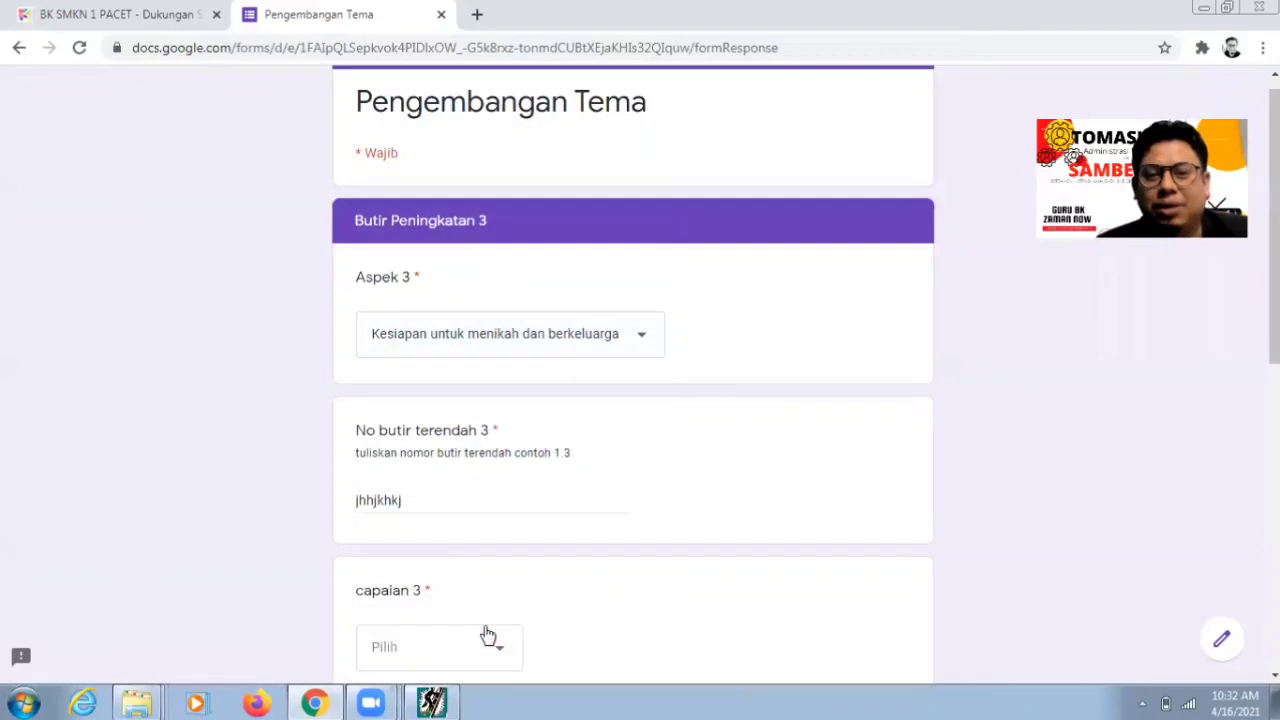
- Delete the stray text from the No butir terendah 3 answer
left_click_drag(560, 485, 300, 500)
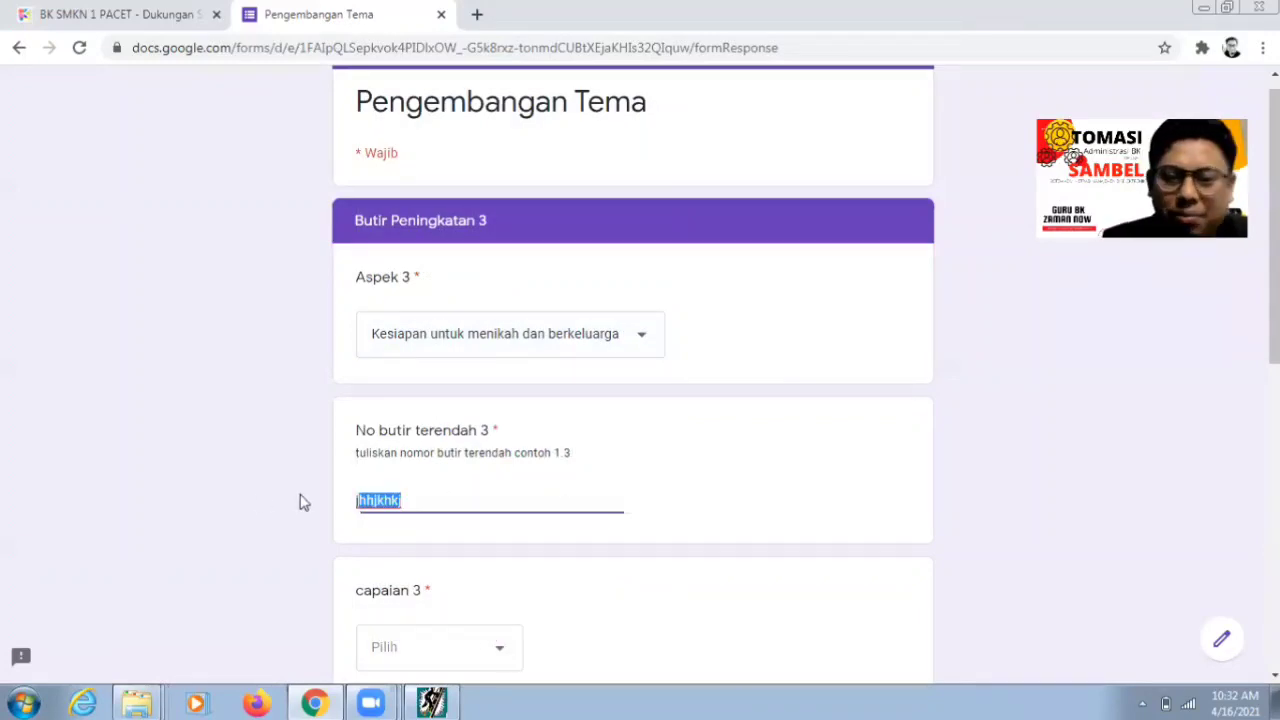
key("BackSpace")
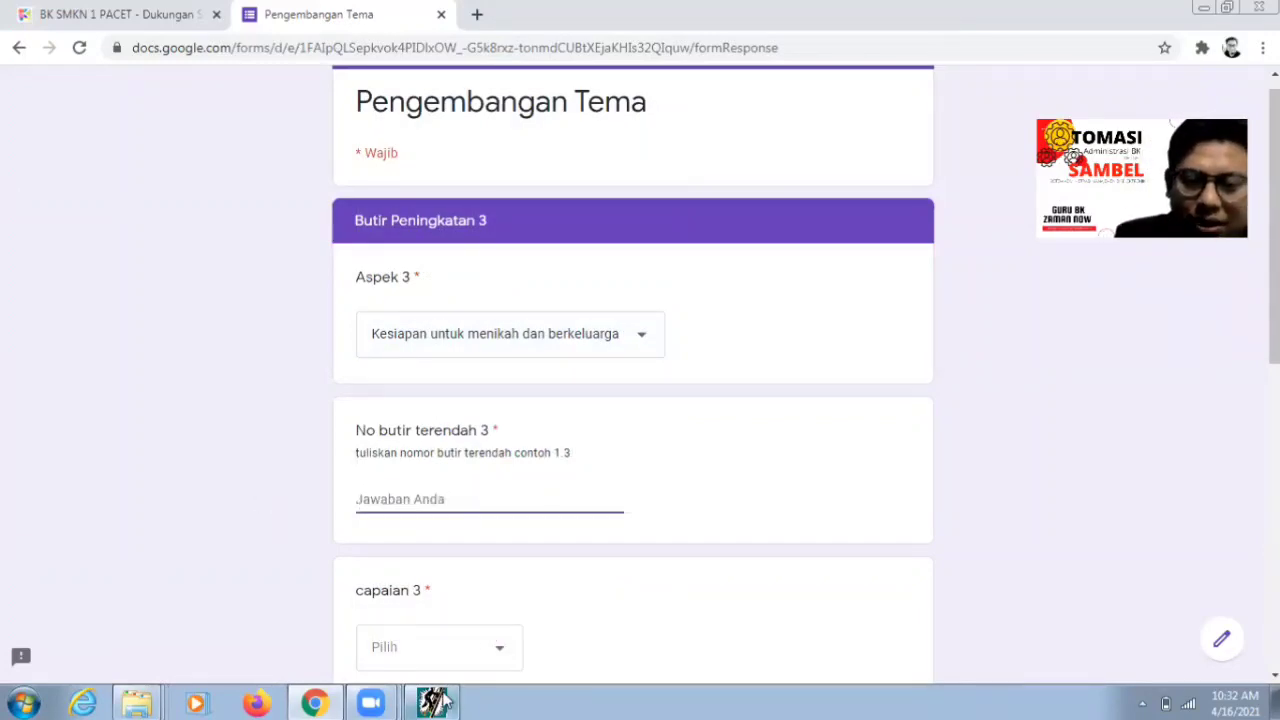
left_click(440, 703)
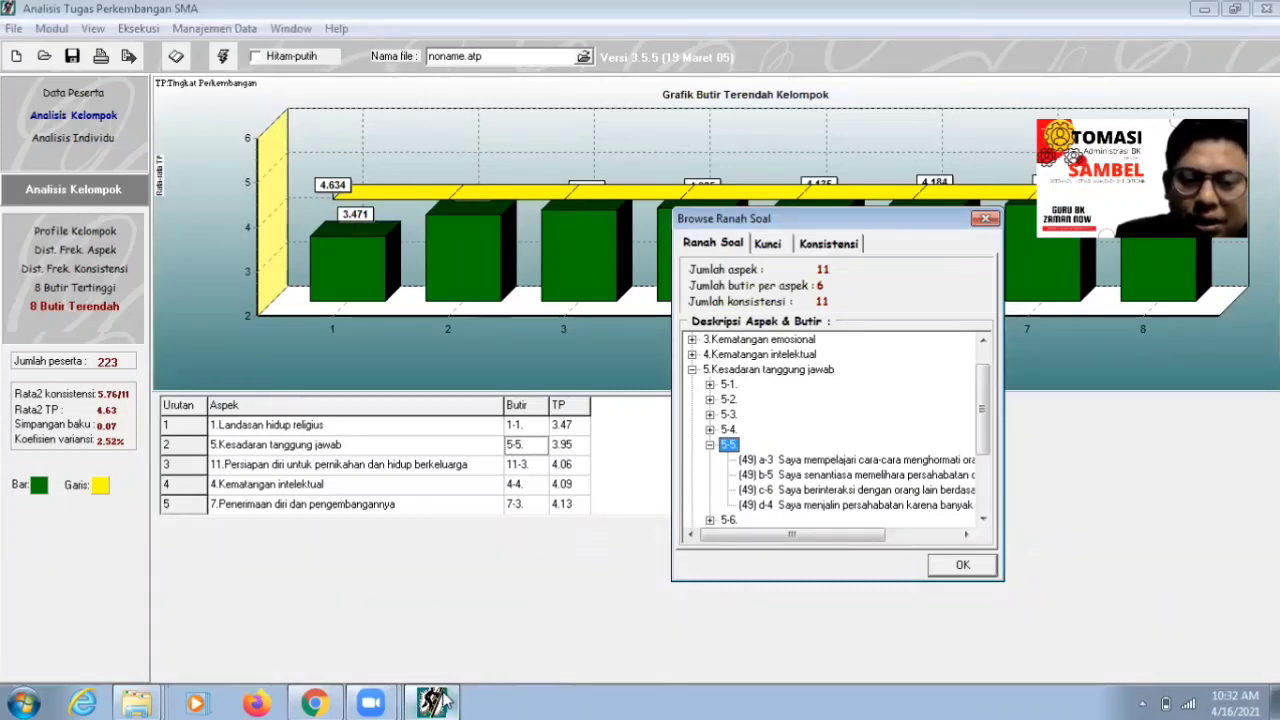
- Expand aspect 11 and item 11-3 in Browse Ranah Soal to list its four statements
left_click(412, 705)
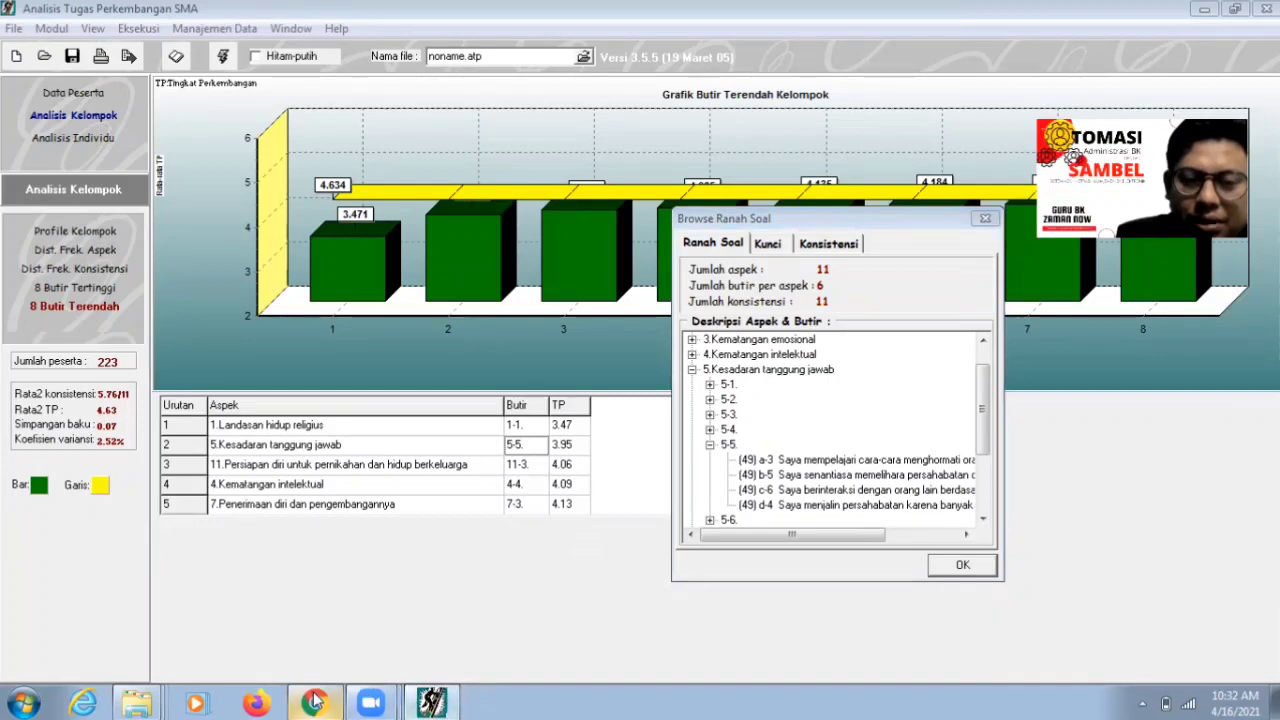
left_click(850, 428)
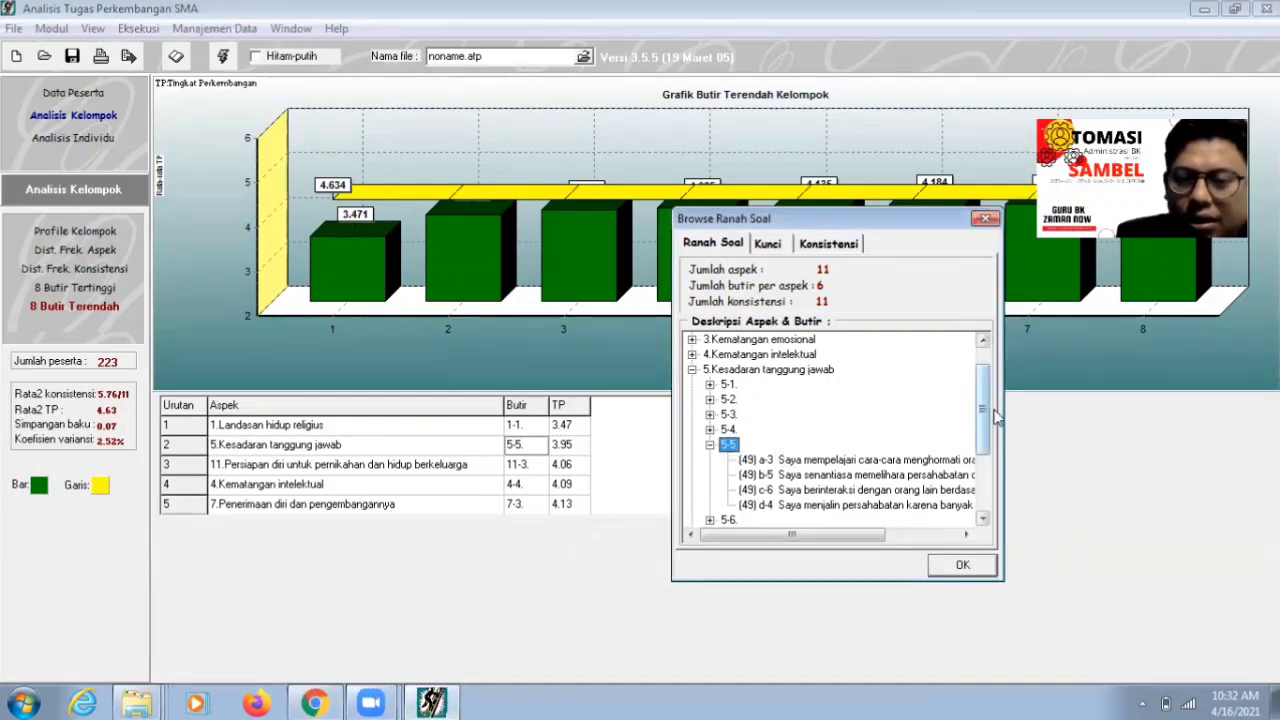
scroll(988, 440, "down", 3)
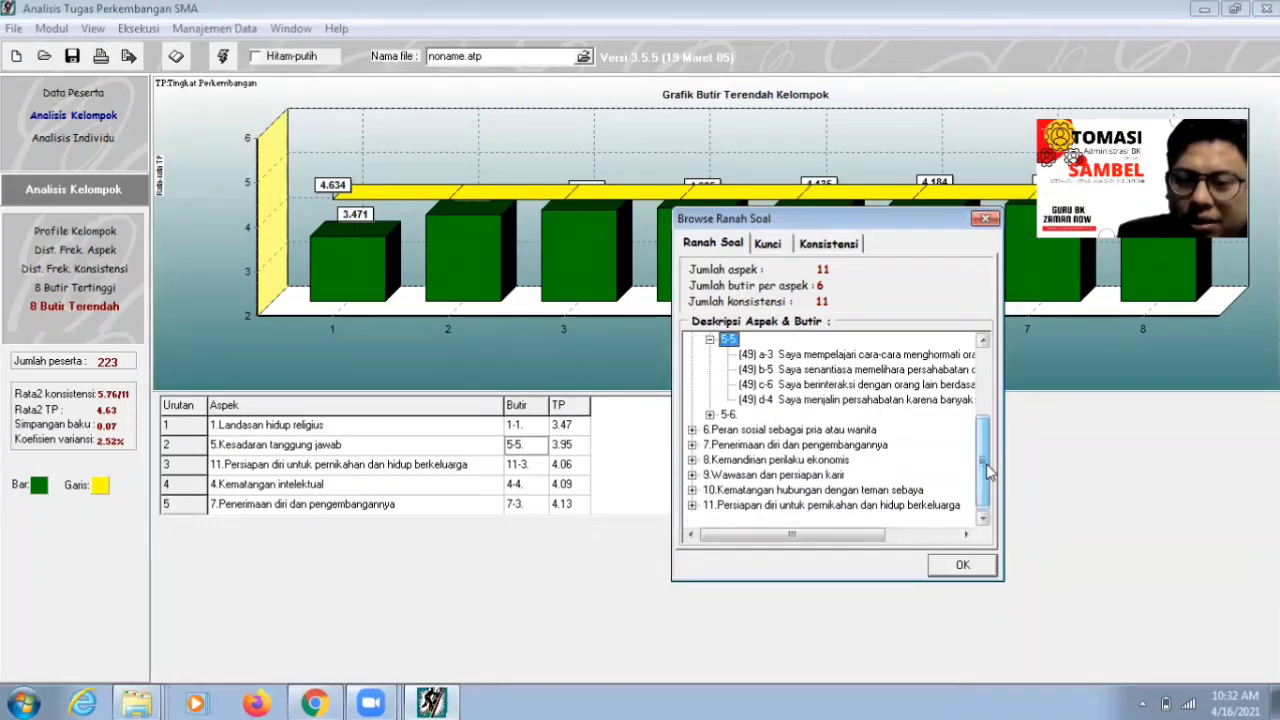
double_click(868, 505)
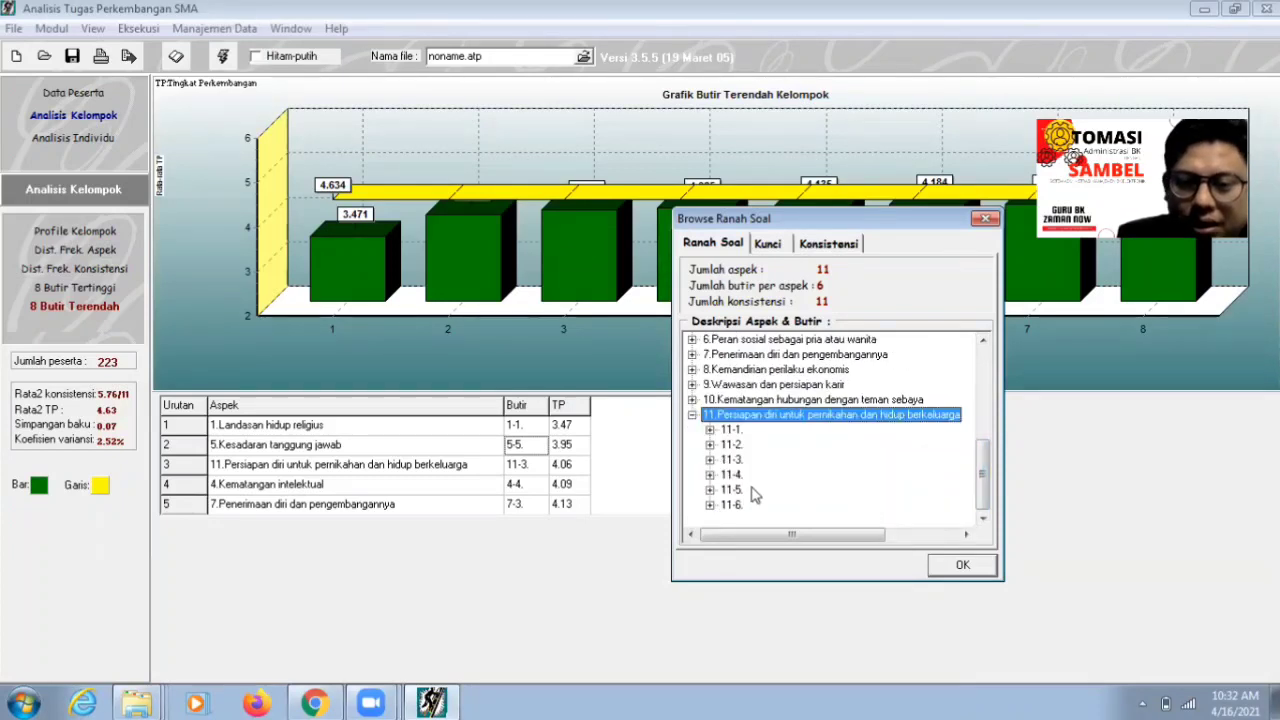
double_click(735, 459)
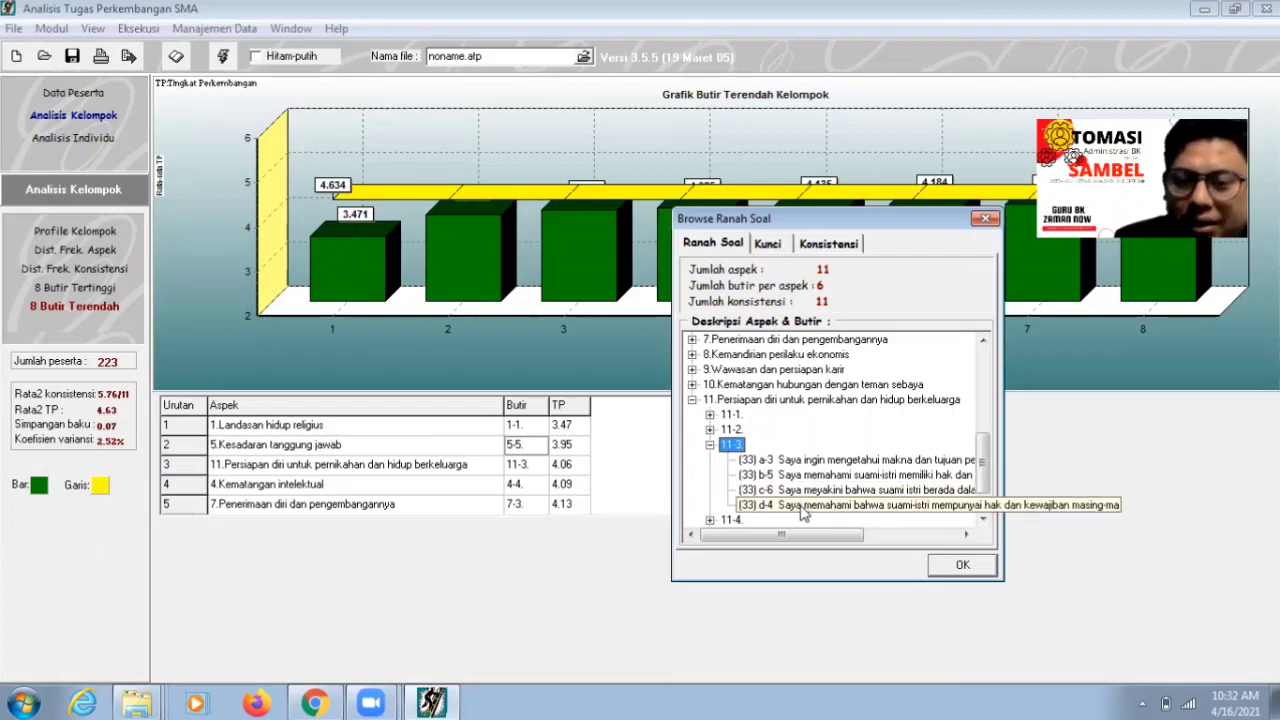
left_click(430, 703)
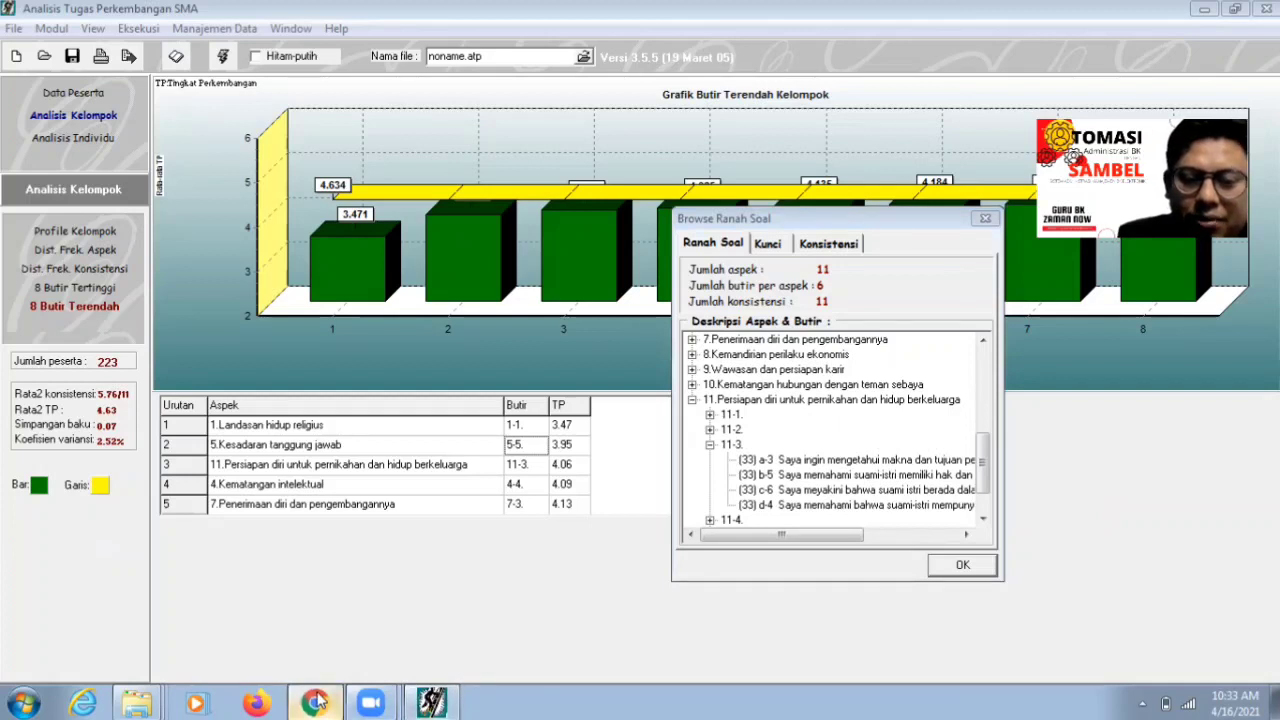
left_click(430, 703)
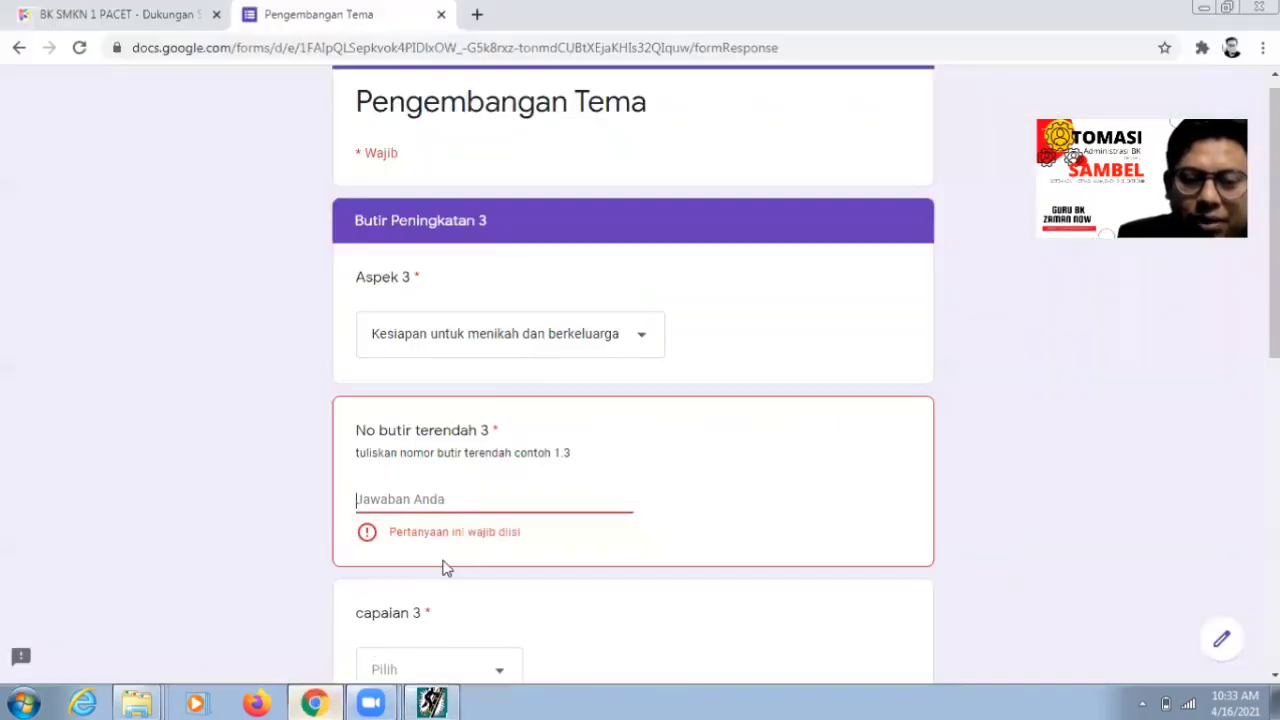
- Enter 11.3 as the No butir terendah 3 answer
left_click(447, 499)
type("11")
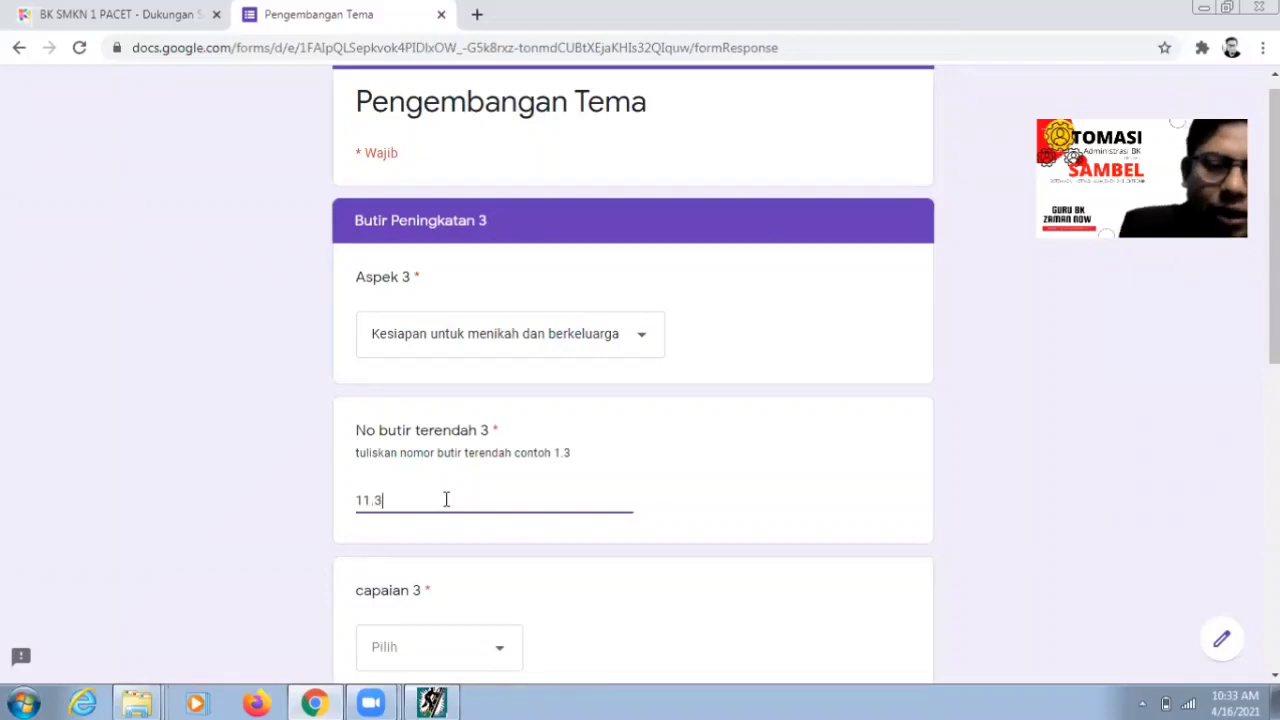
type(".3")
scroll(700, 470, "down", 2)
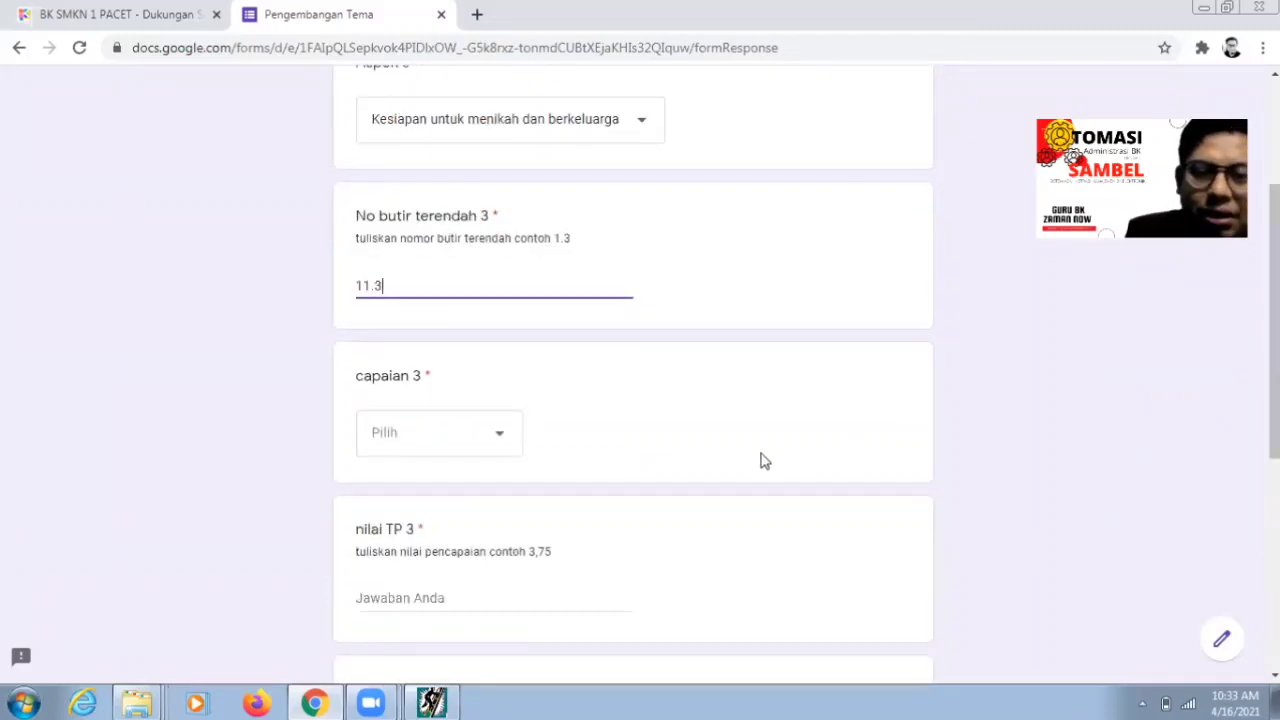
- Choose Sadar Diri for capaian 3 and enter 4,06 as nilai TP 3
left_click(491, 440)
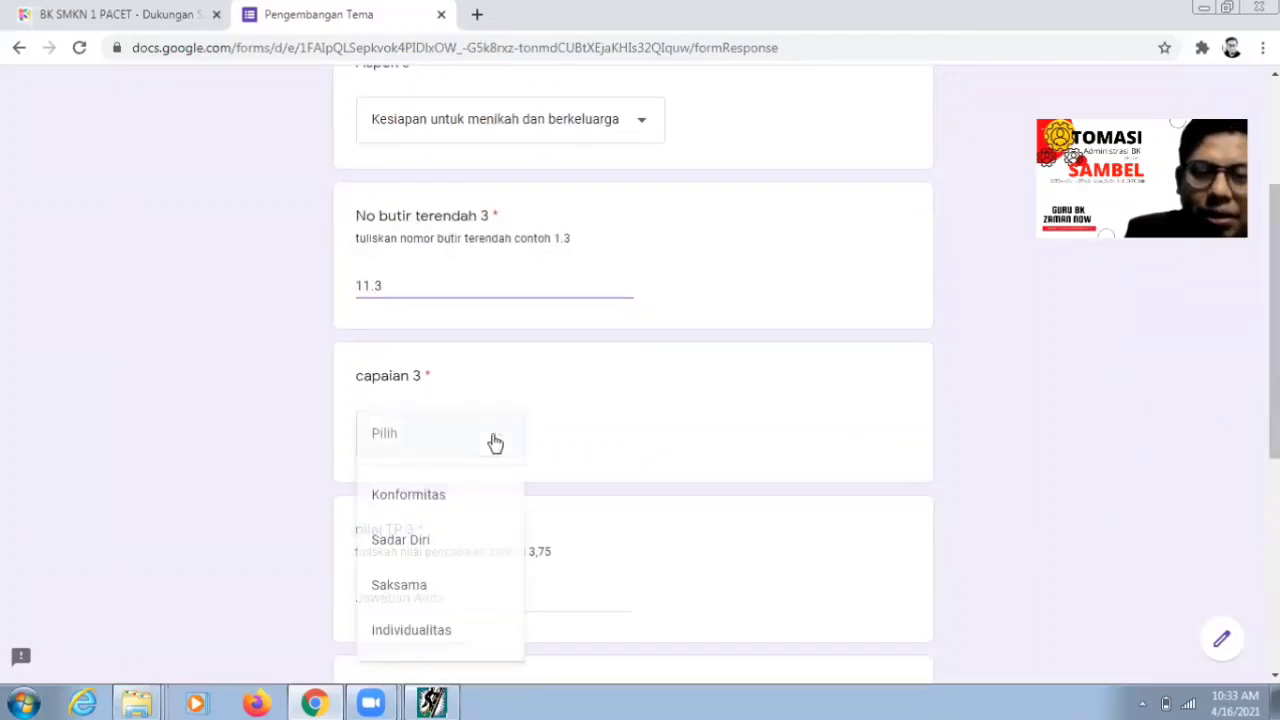
left_click(460, 538)
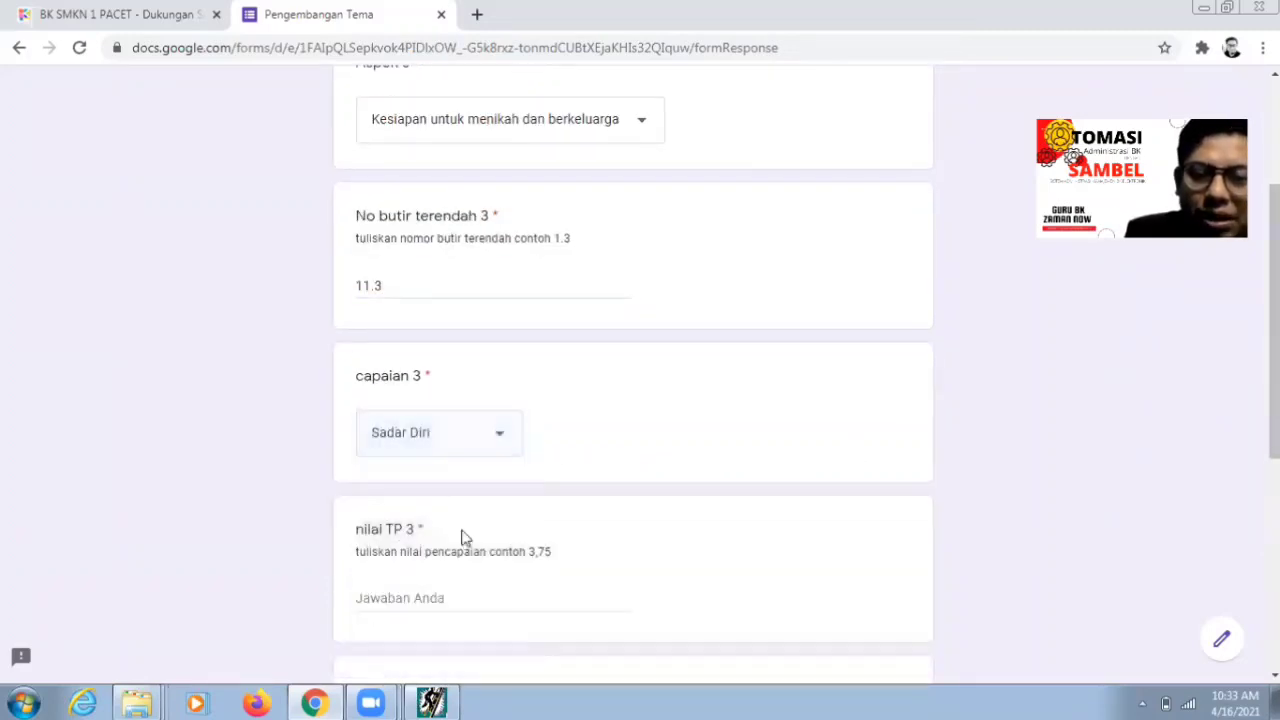
left_click(436, 600)
type("4,06")
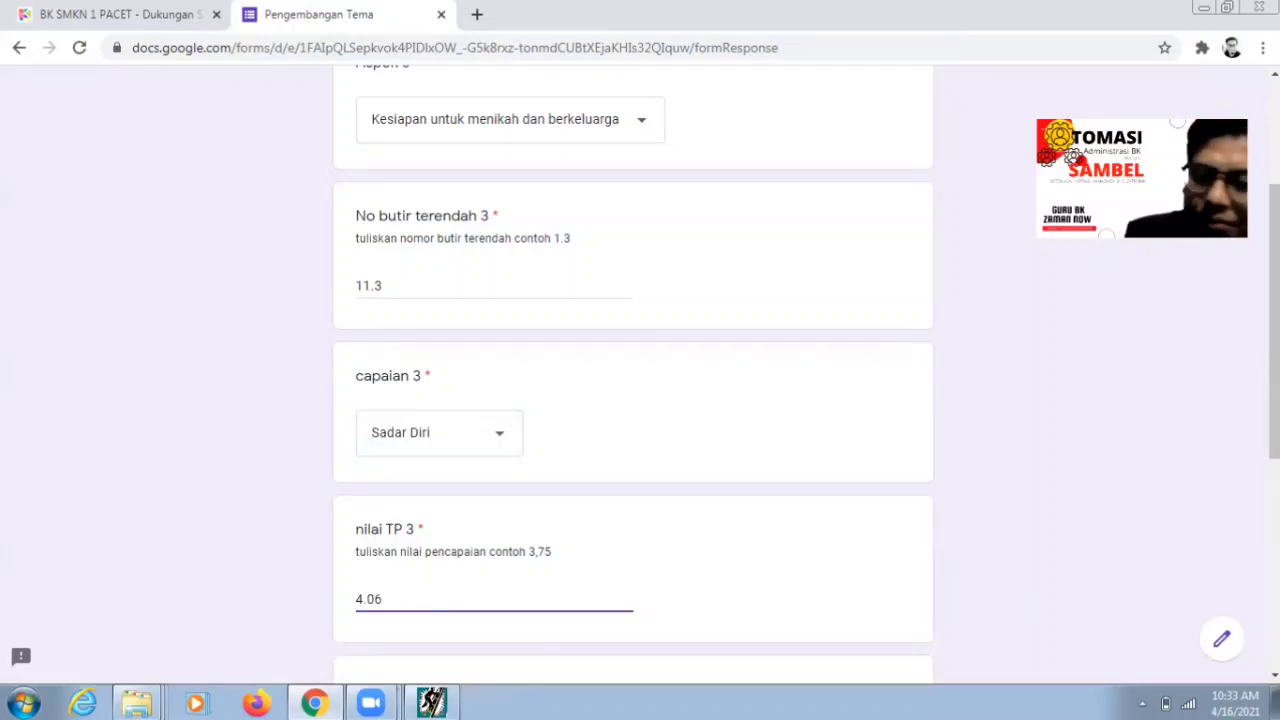
left_click(367, 597)
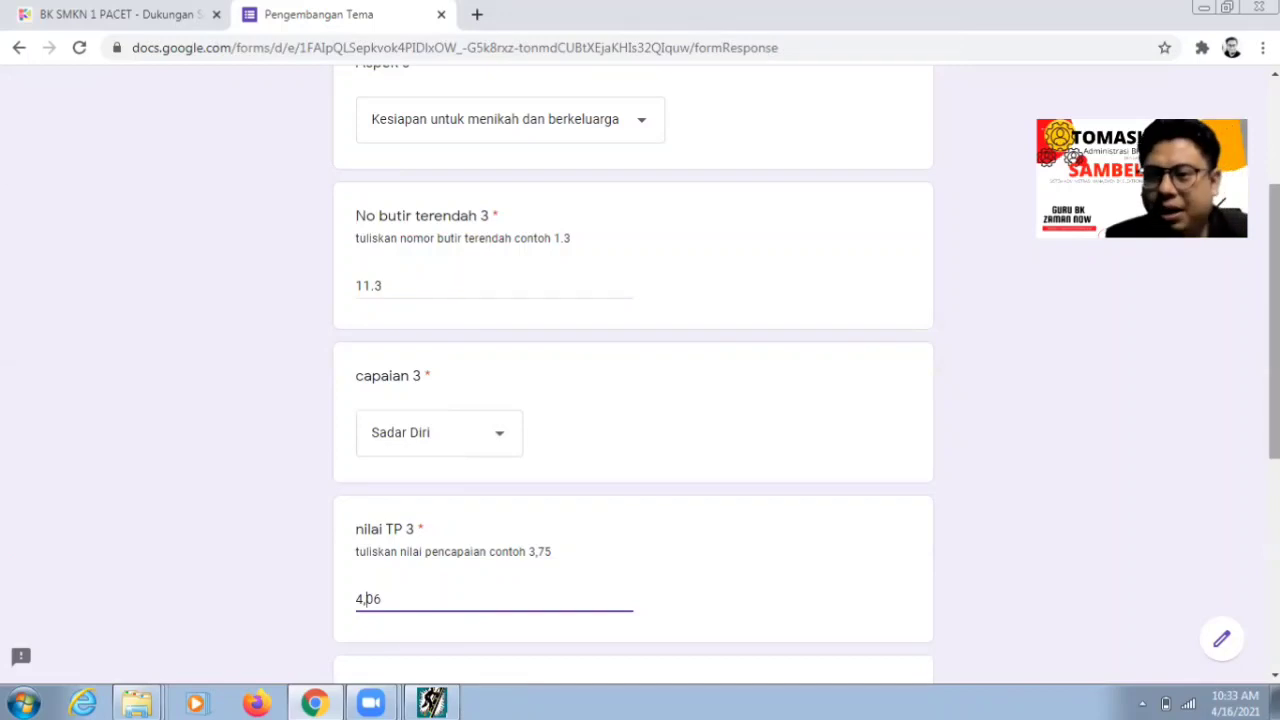
scroll(367, 597, "down", 3)
- Check statement d-4 of item 11-3, then type 'Memahami bahwa suami istri memiliki' into pencapaian 3
left_click(466, 449)
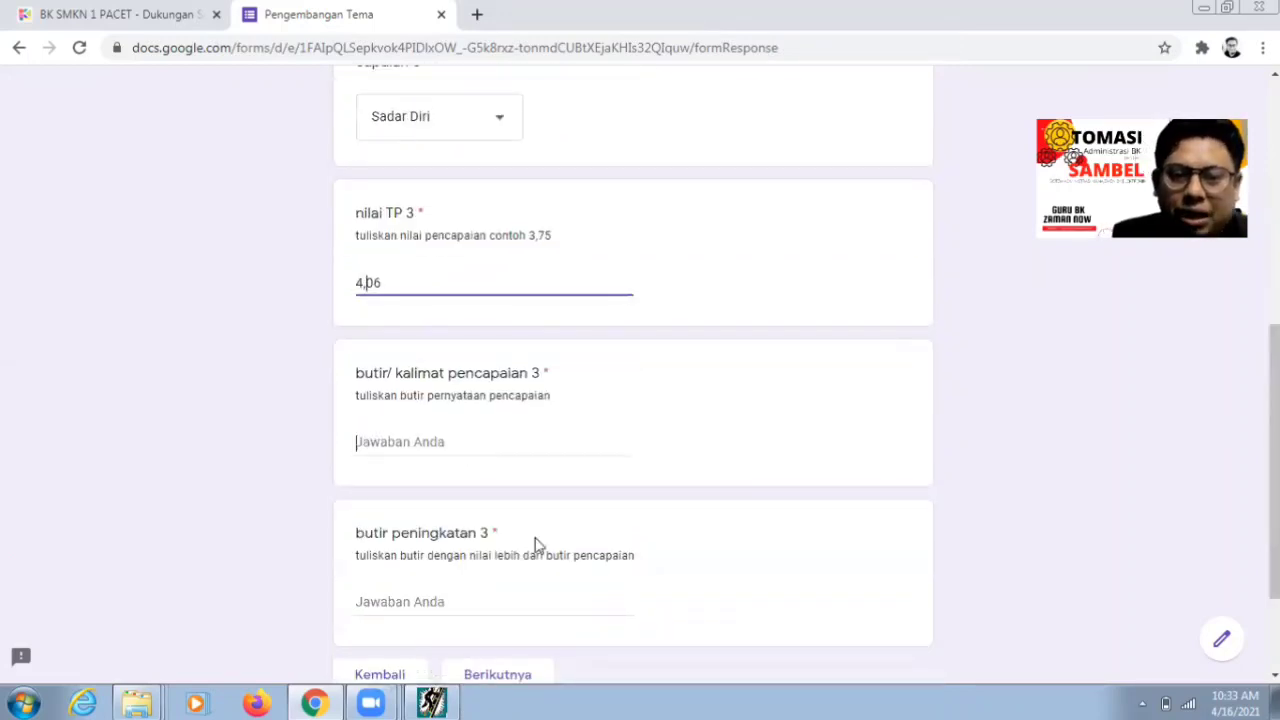
left_click(432, 703)
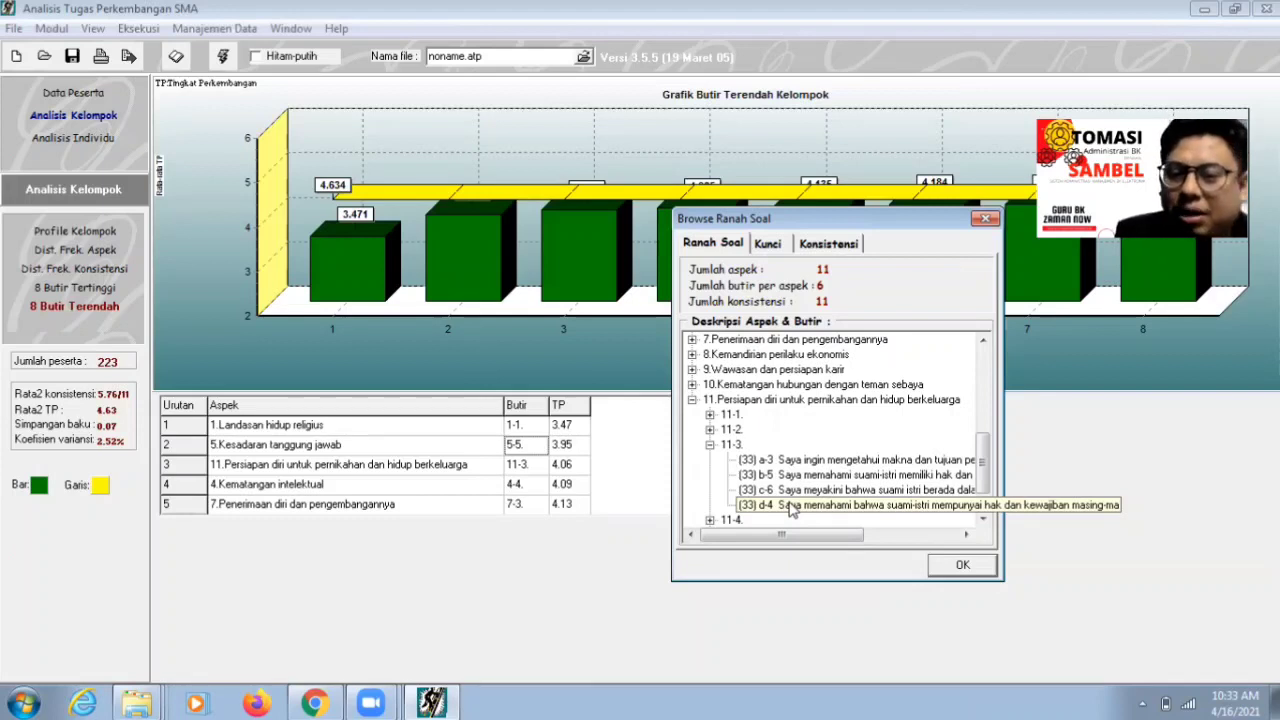
left_click(790, 506)
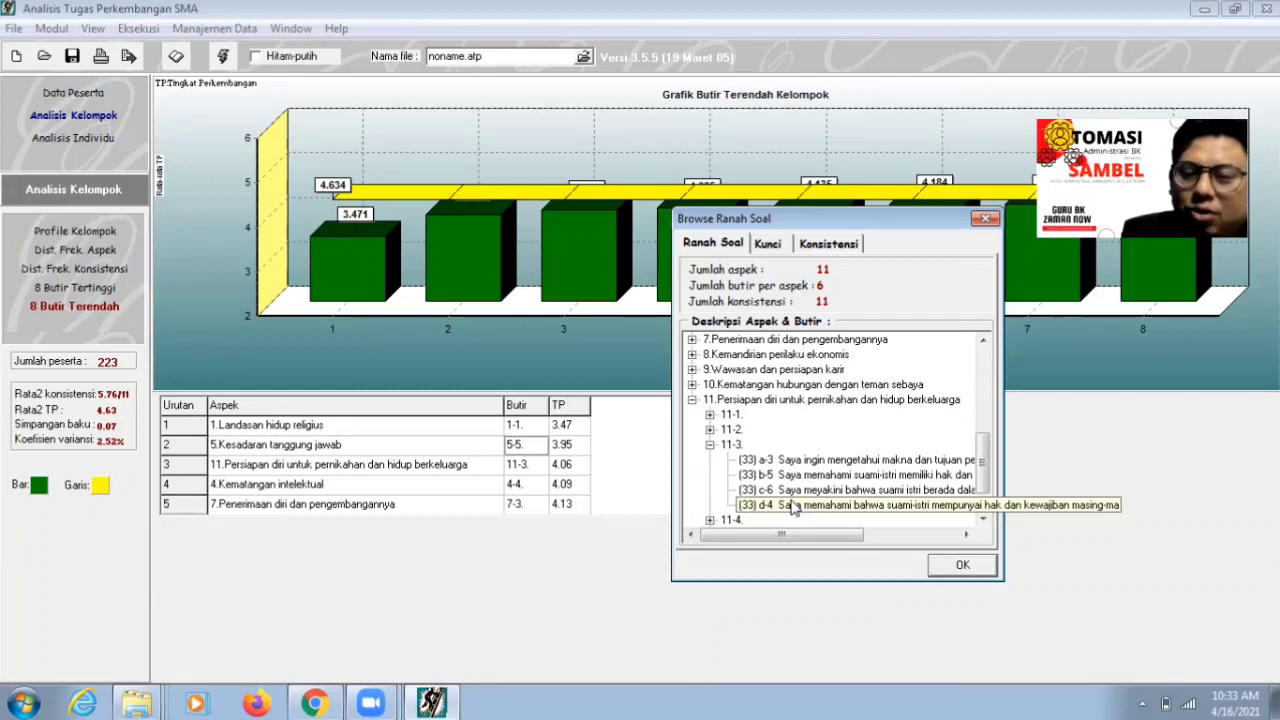
left_click(440, 703)
left_click(314, 703)
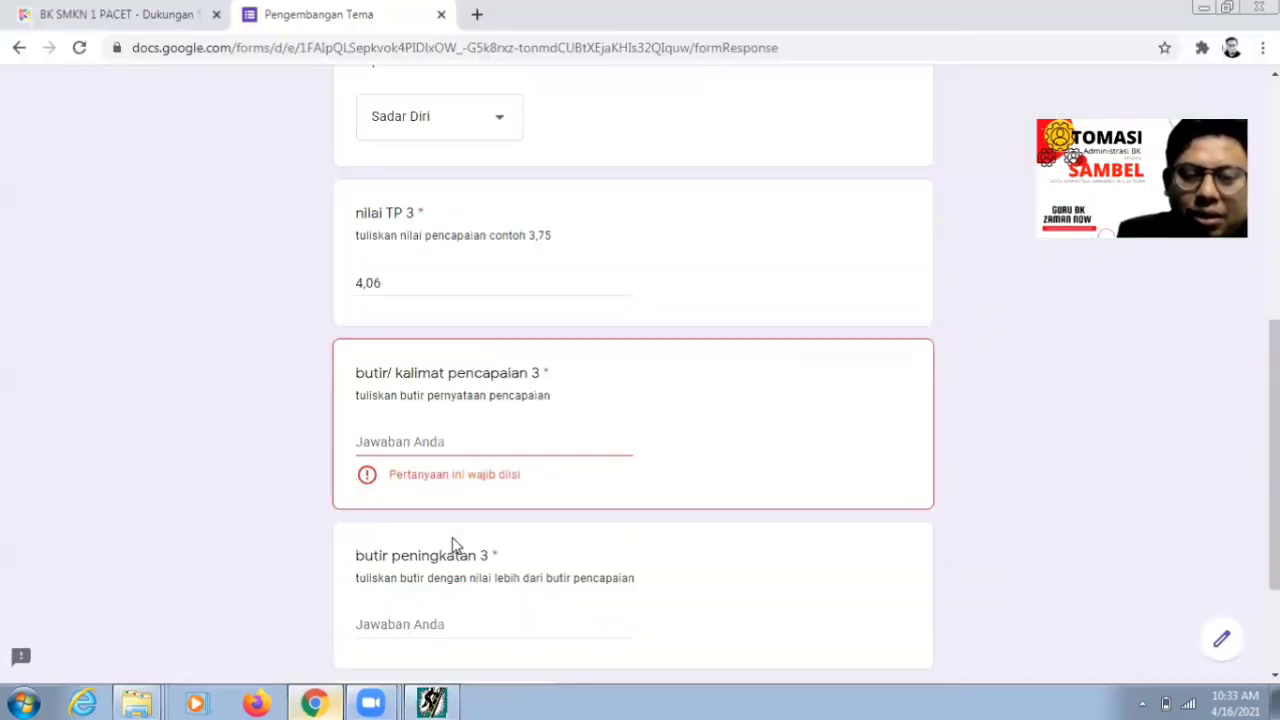
type("m")
key("BackSpace")
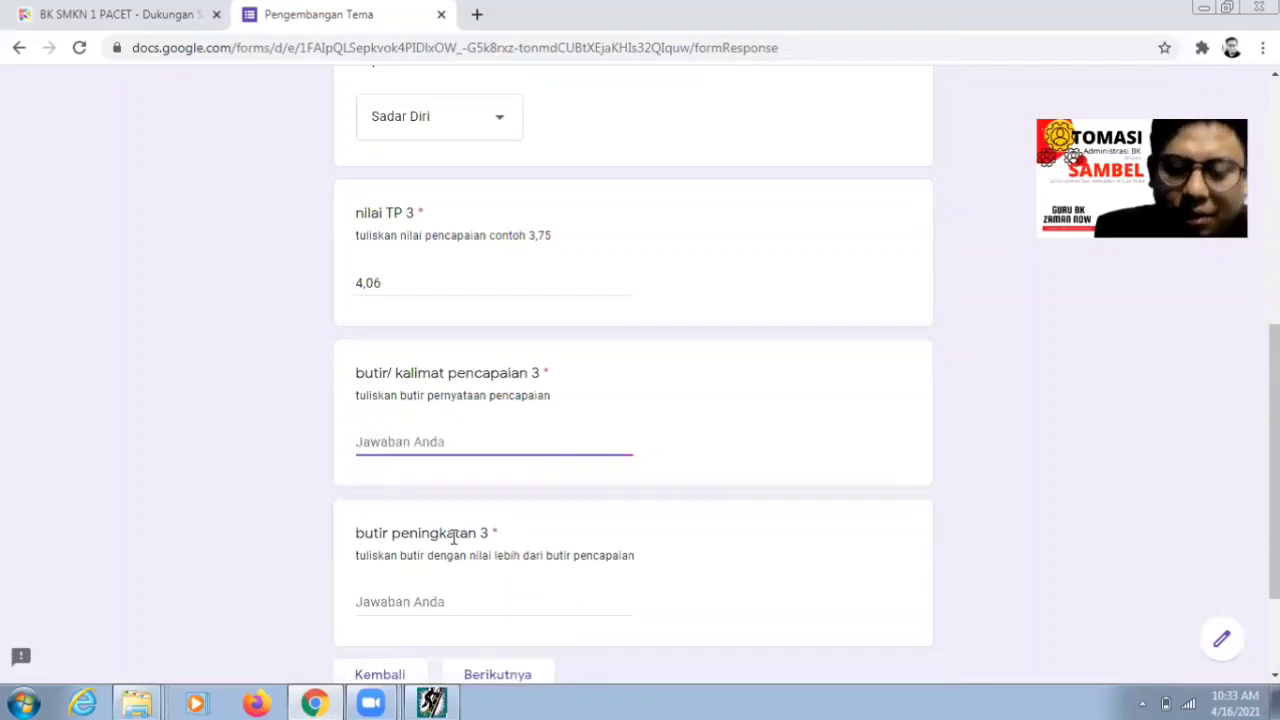
type("Memahami ")
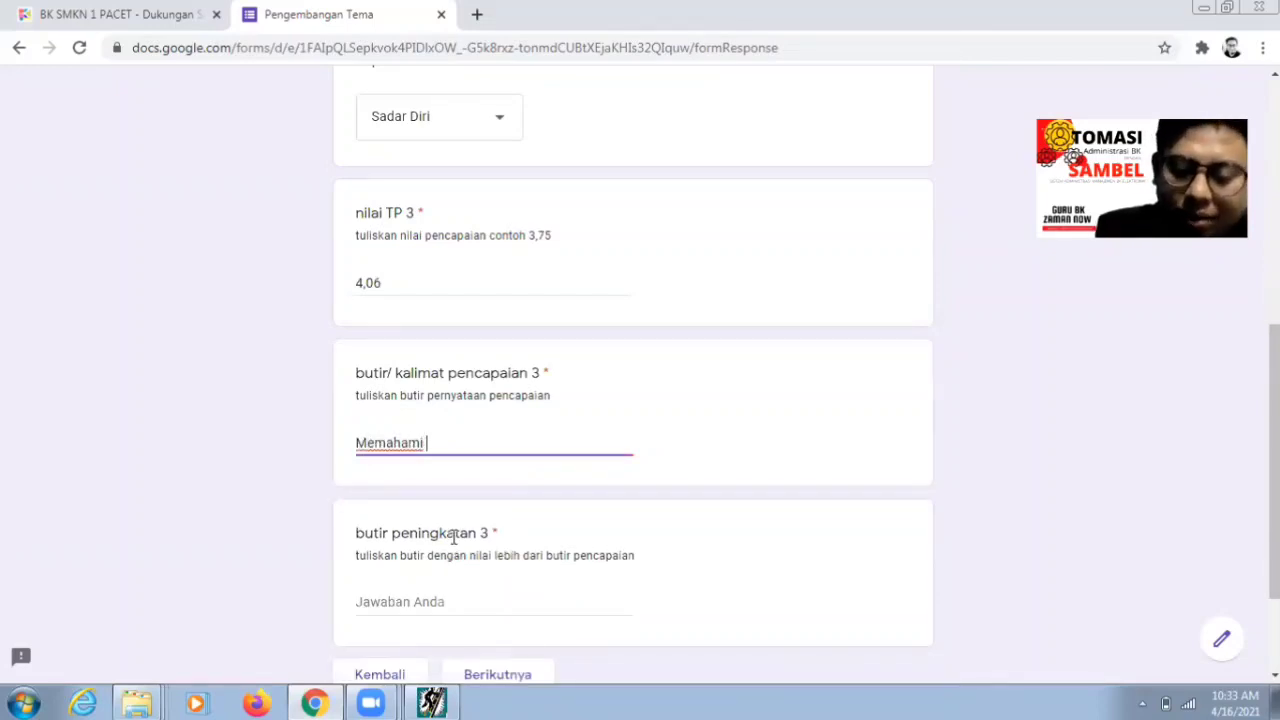
type("bahsa")
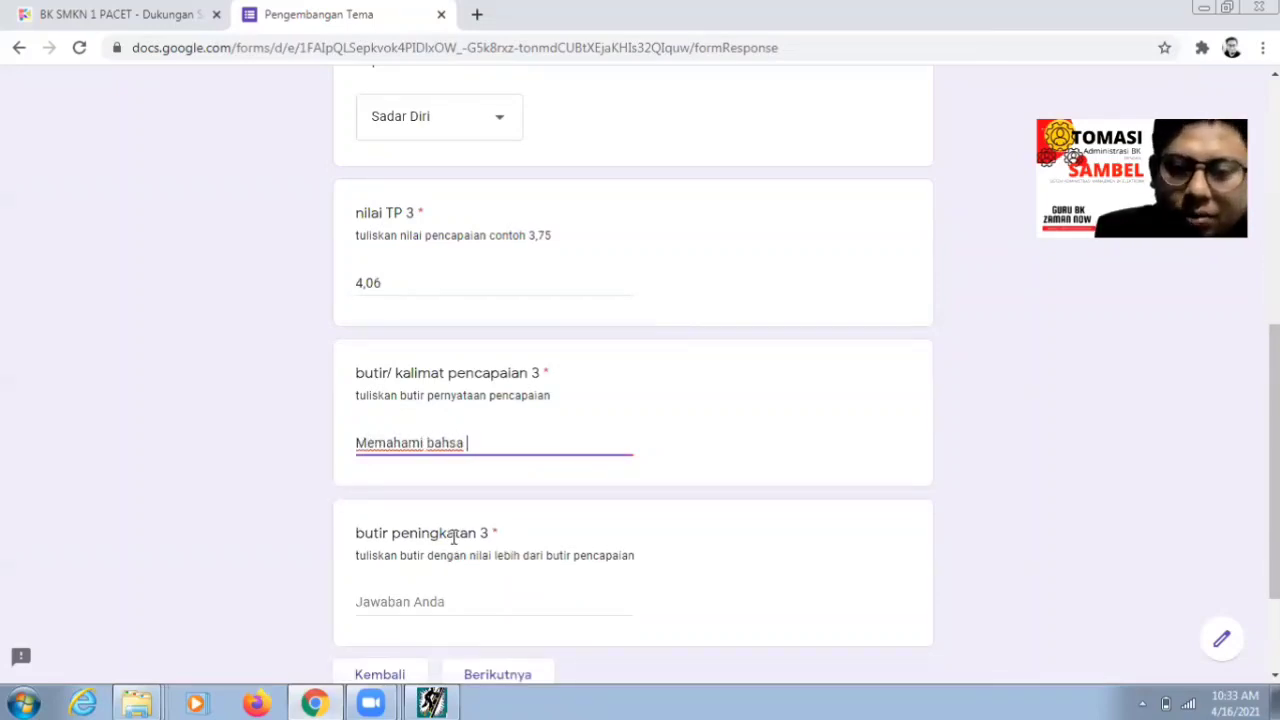
key("BackSpace")
key("BackSpace")
key("BackSpace")
type("wa su")
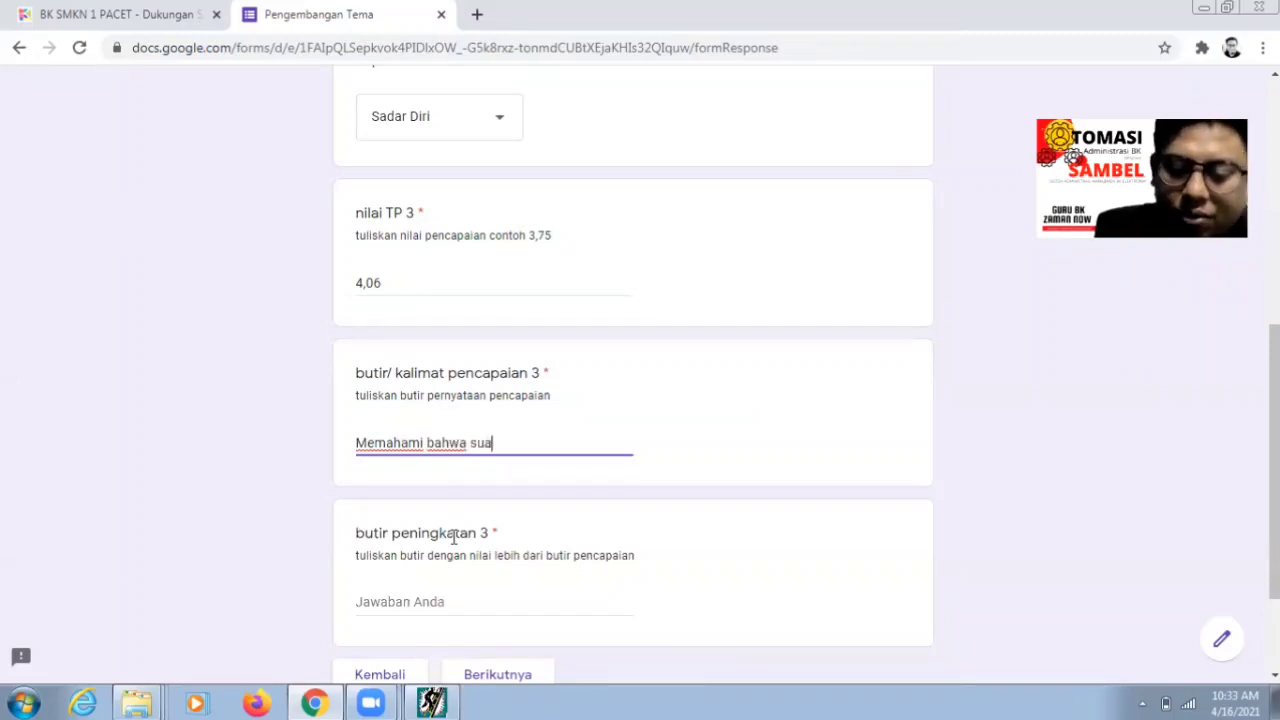
type("ami is")
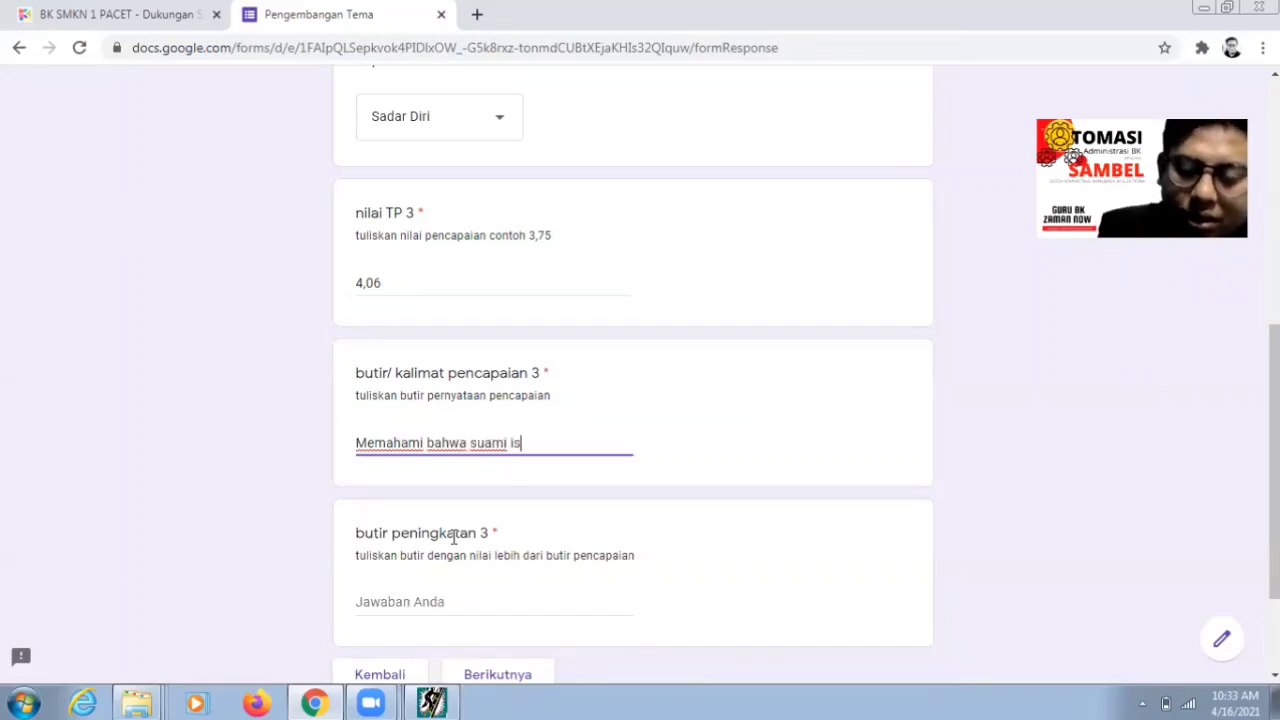
type("tri memiliki")
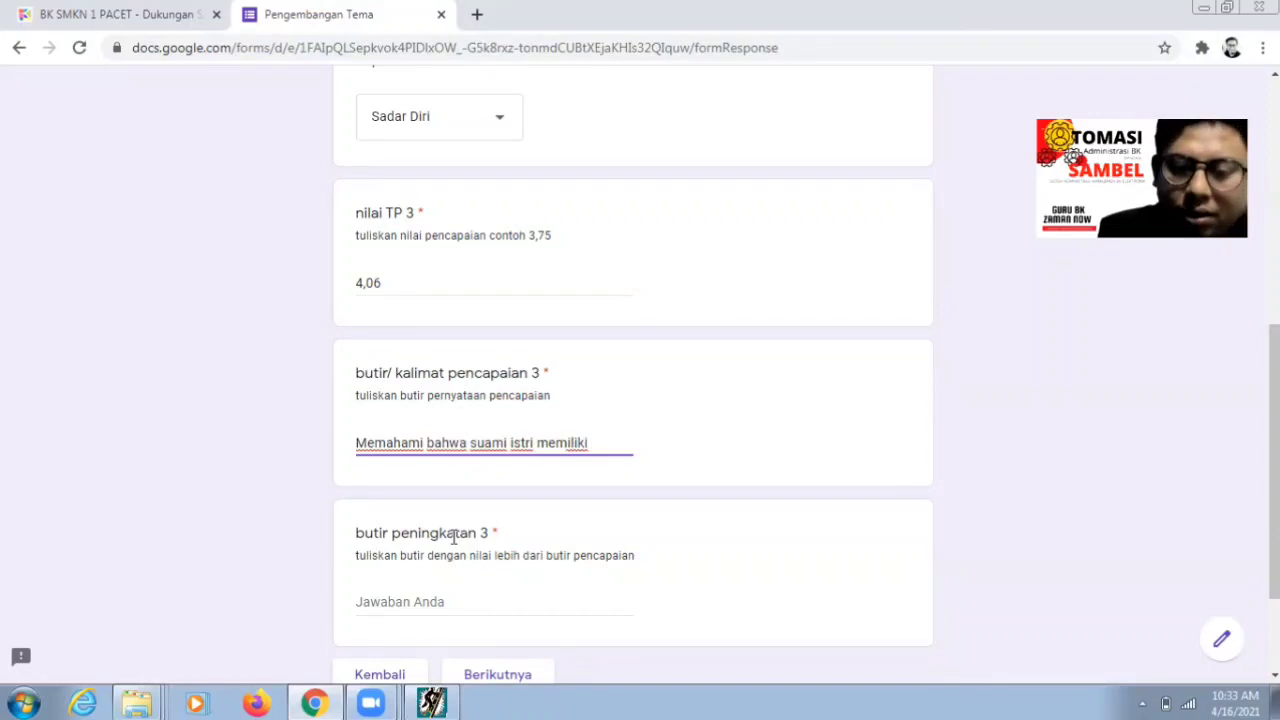
- Recheck statement d-4 and finish the answer with 'hak dan kewajiban masing-masing'
left_click(431, 703)
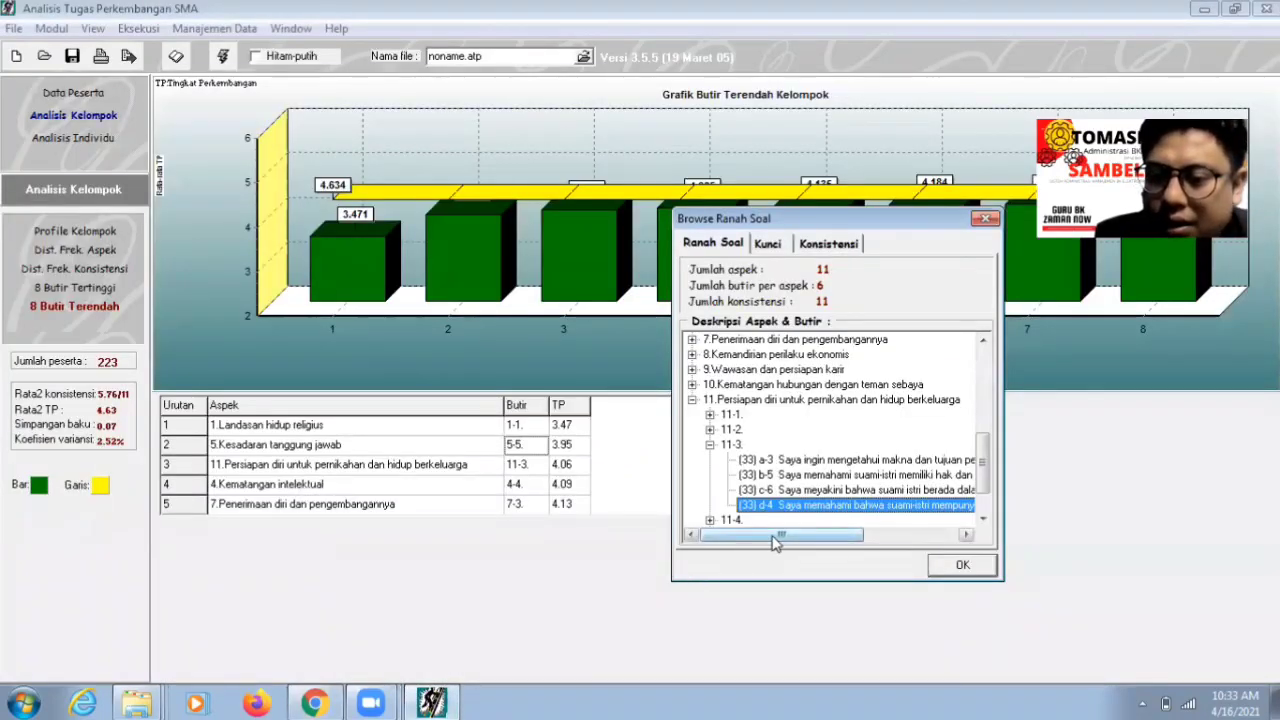
left_click_drag(777, 535, 857, 541)
left_click(314, 703)
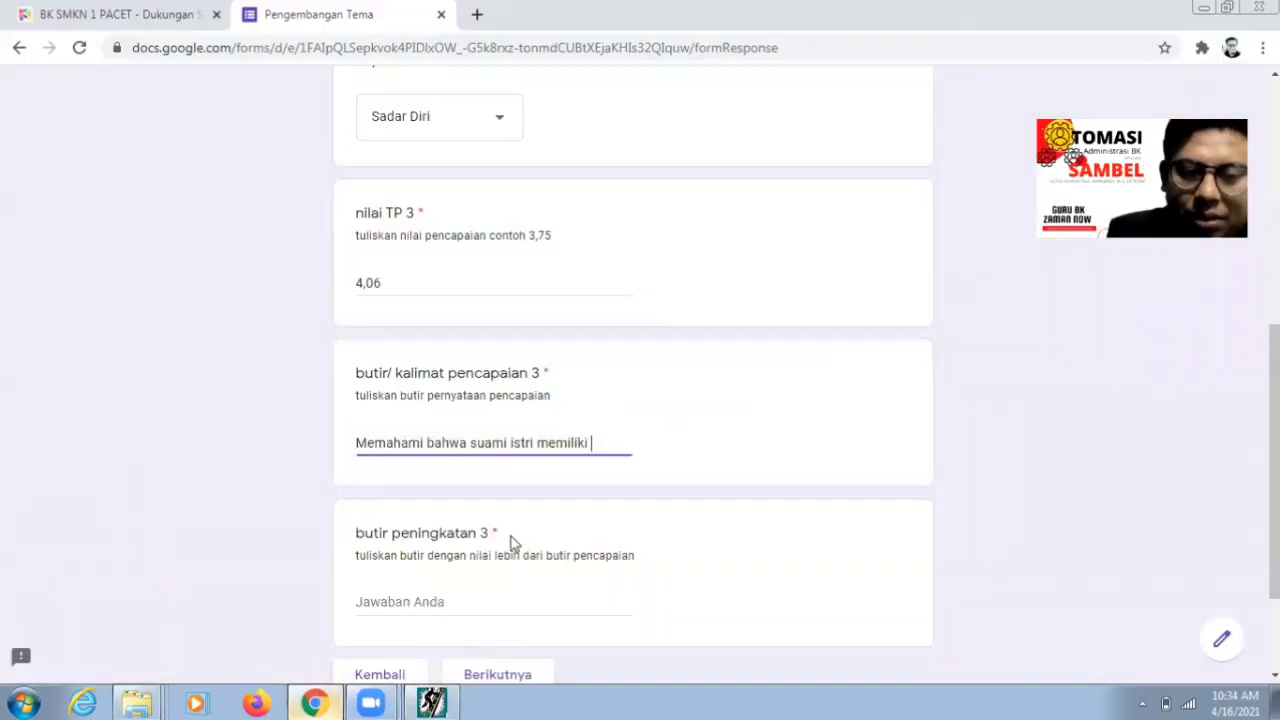
key("BackSpace")
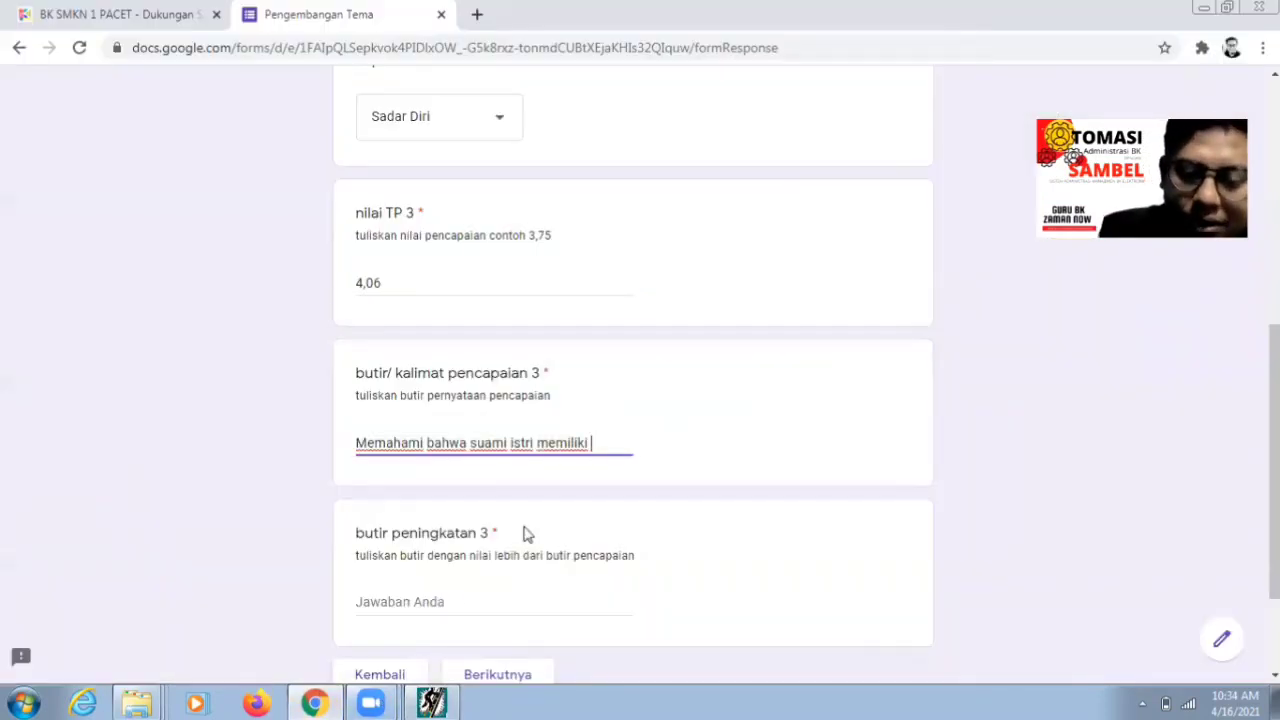
type("hak dan kewajiba")
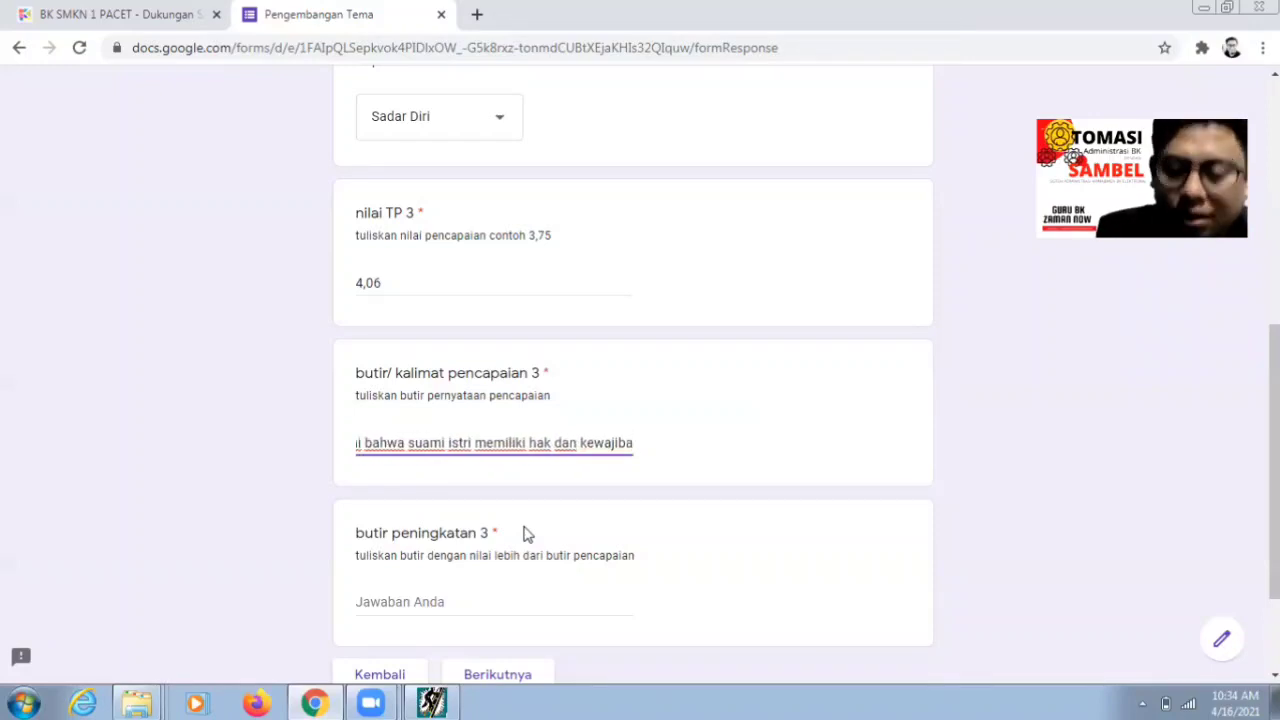
type("n masing-masing")
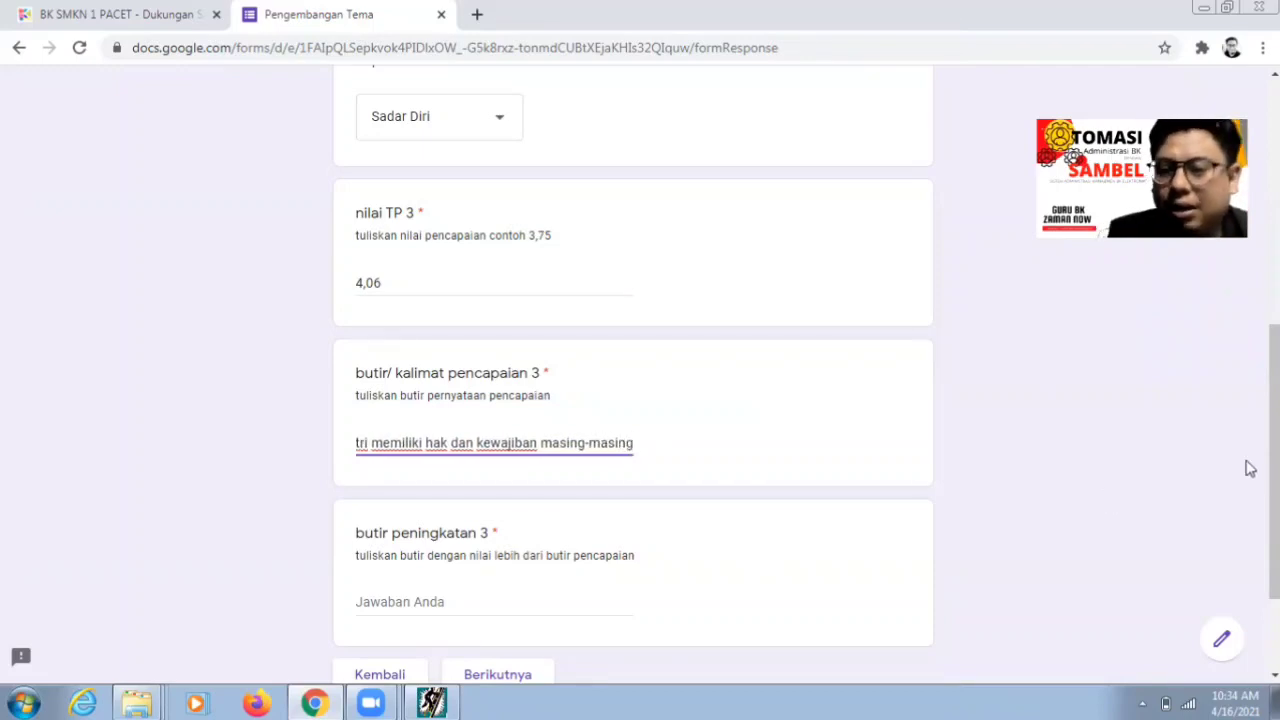
scroll(472, 453, "down", 2)
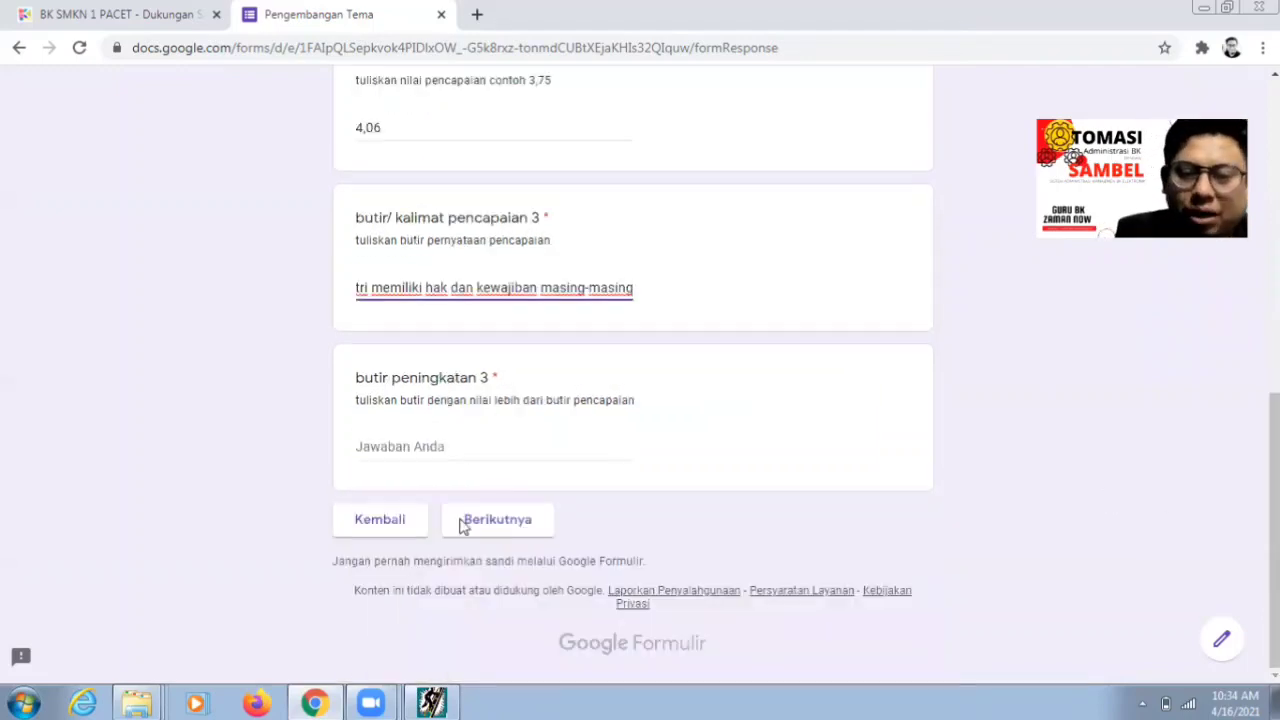
left_click(430, 447)
- Read the full text of statement b-5 of item 11-3 in the ATP item browser
left_click(431, 703)
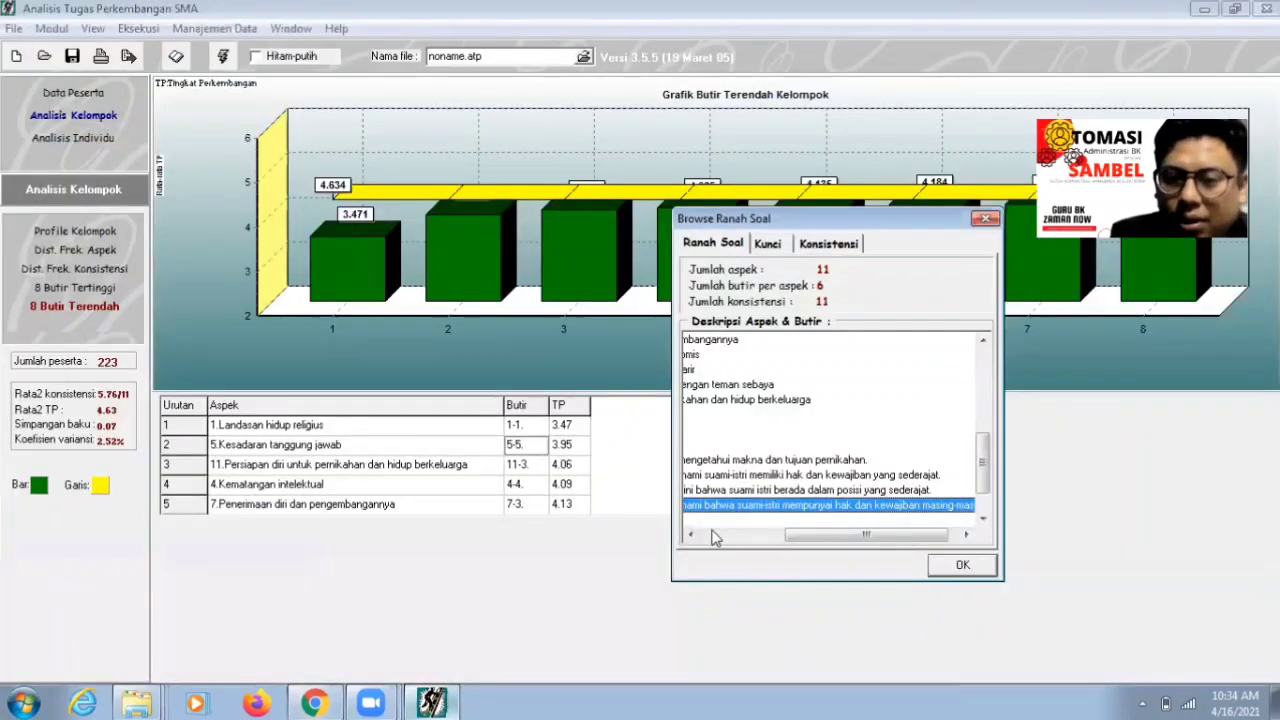
left_click(740, 535)
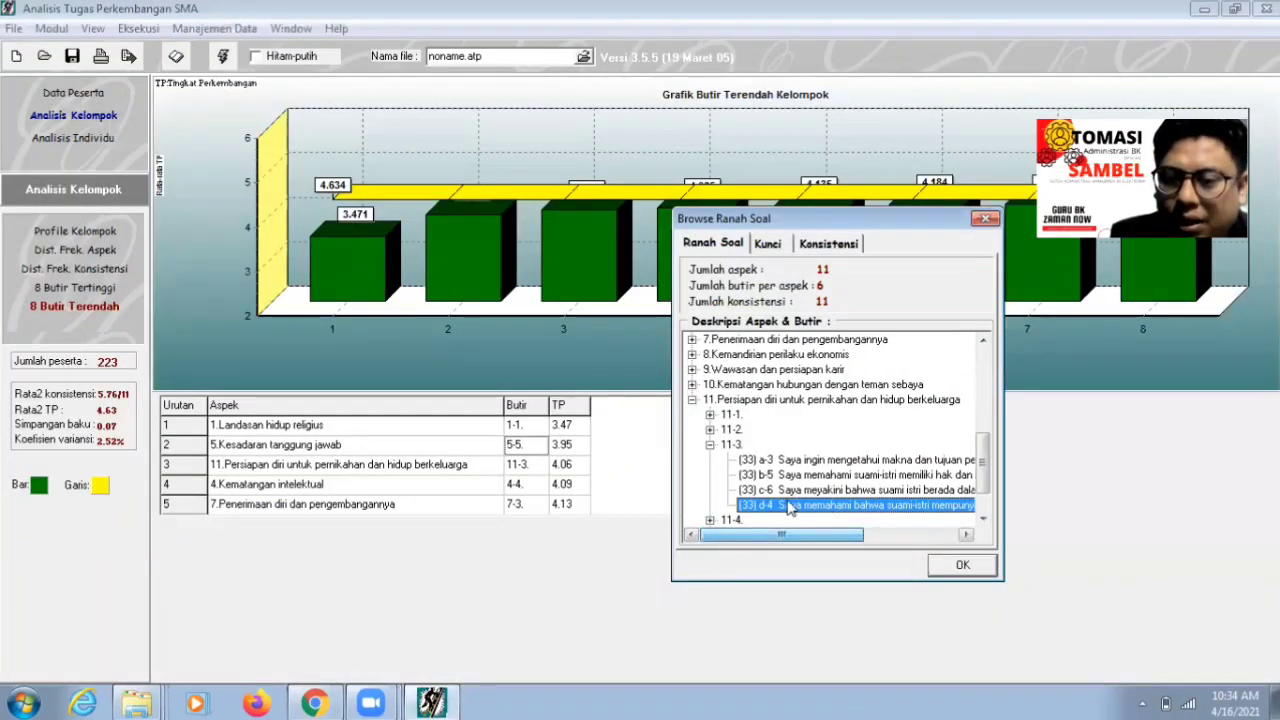
left_click(806, 476)
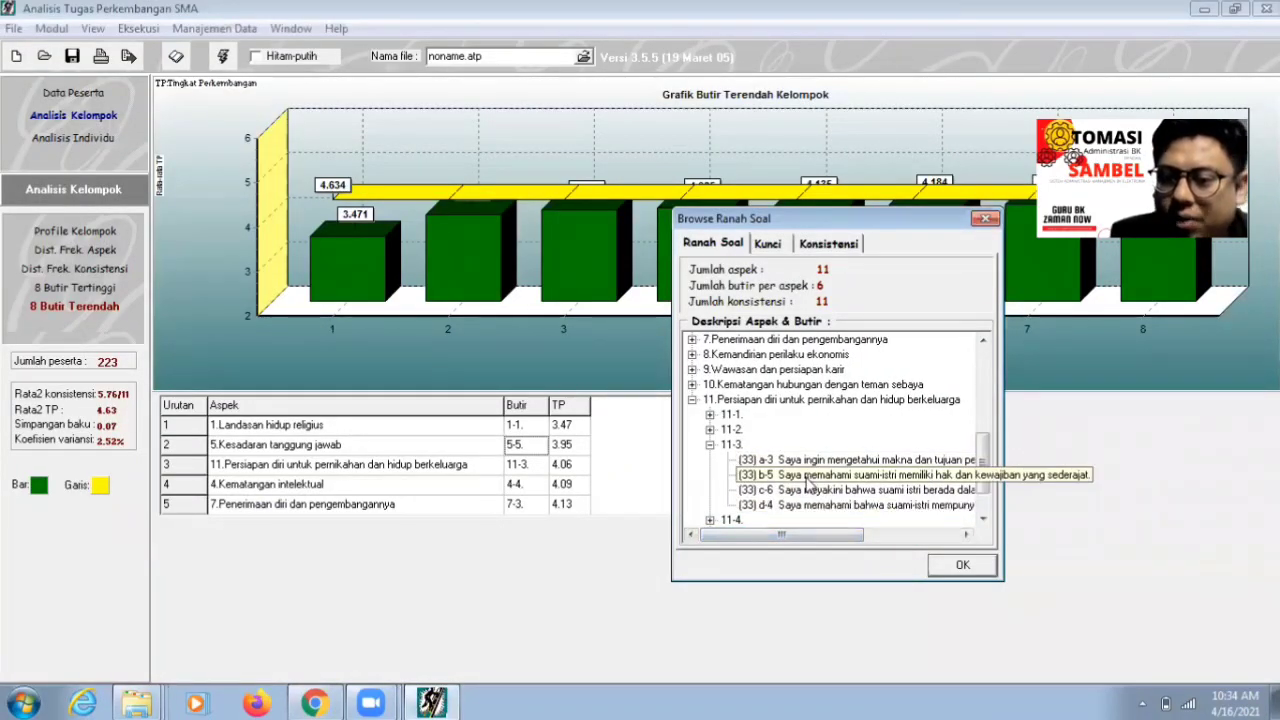
left_click(822, 541)
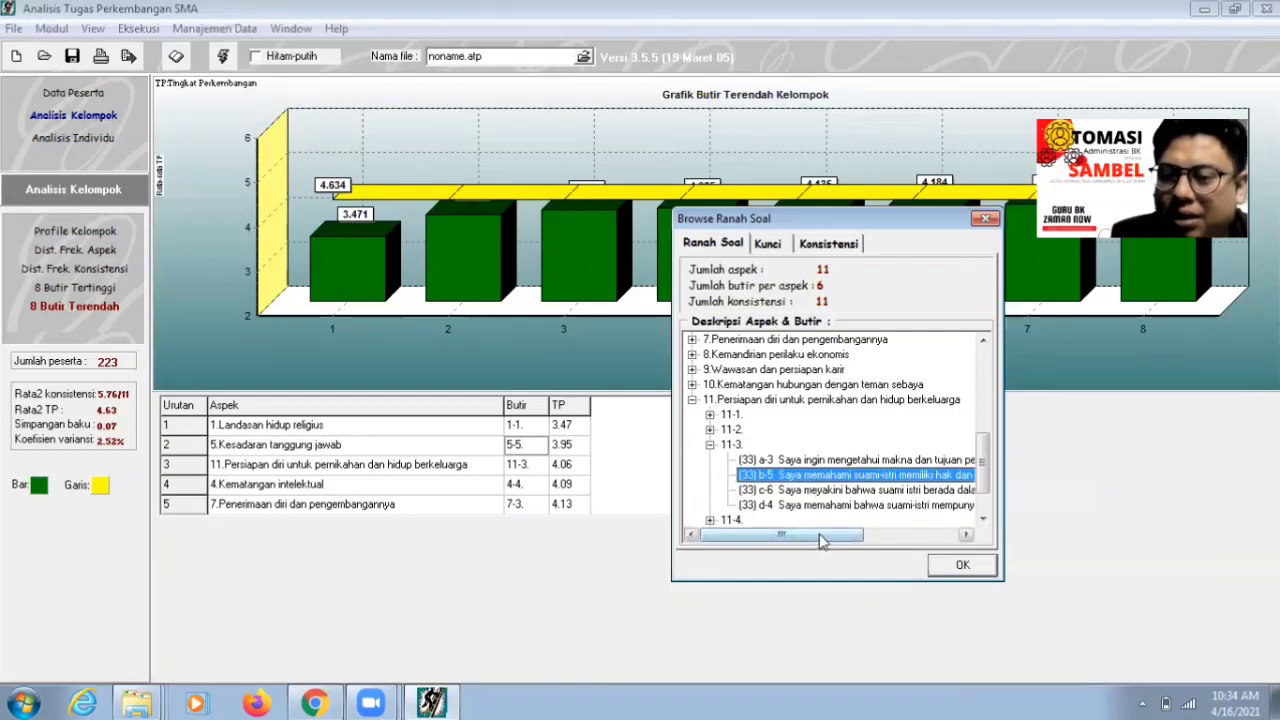
left_click_drag(820, 541, 915, 541)
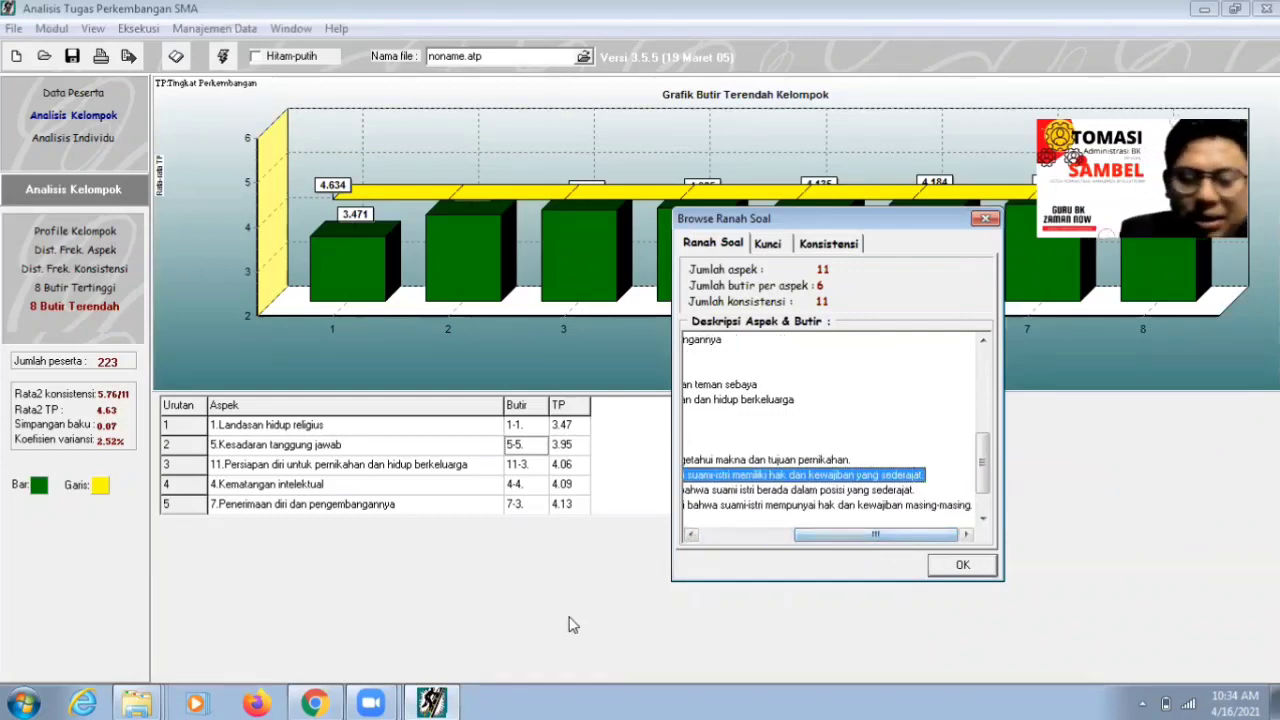
left_click(316, 703)
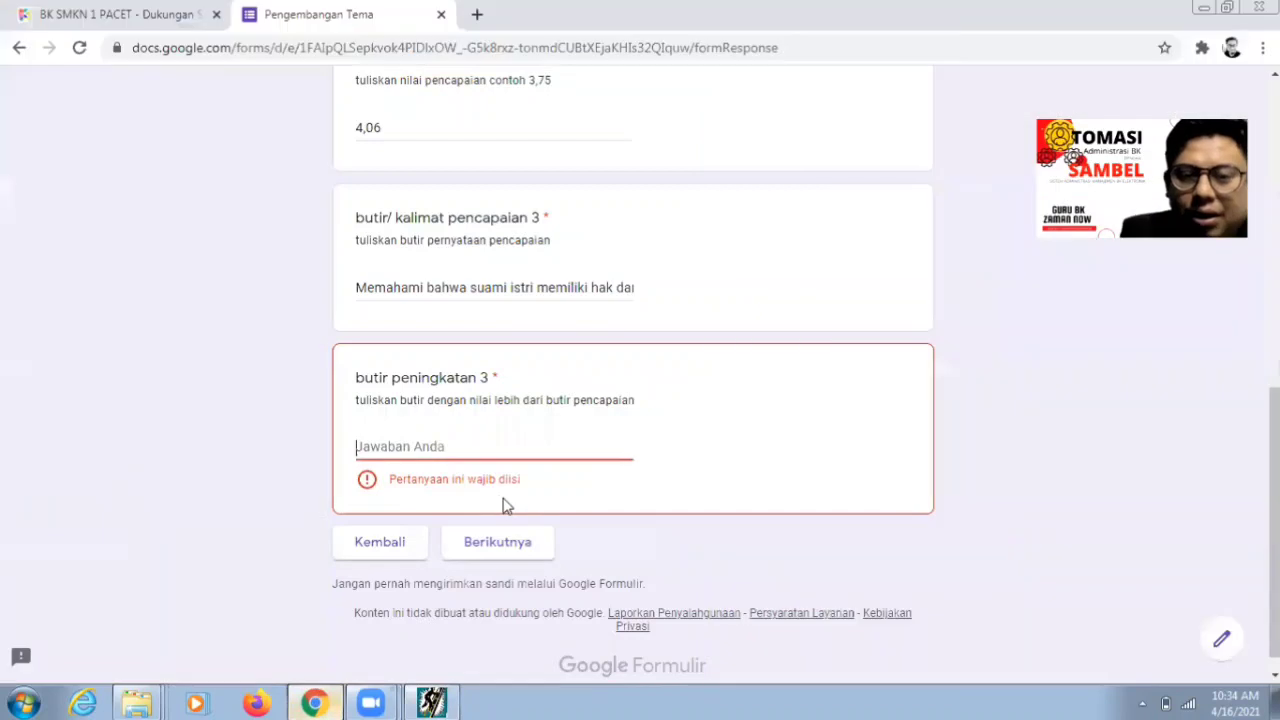
- Type 'Memahami bahwa suami istri memiliki hak dan kewajiban yang sederajat' into butir peningkatan 3, then go to the next section
left_click(435, 445)
type("Me")
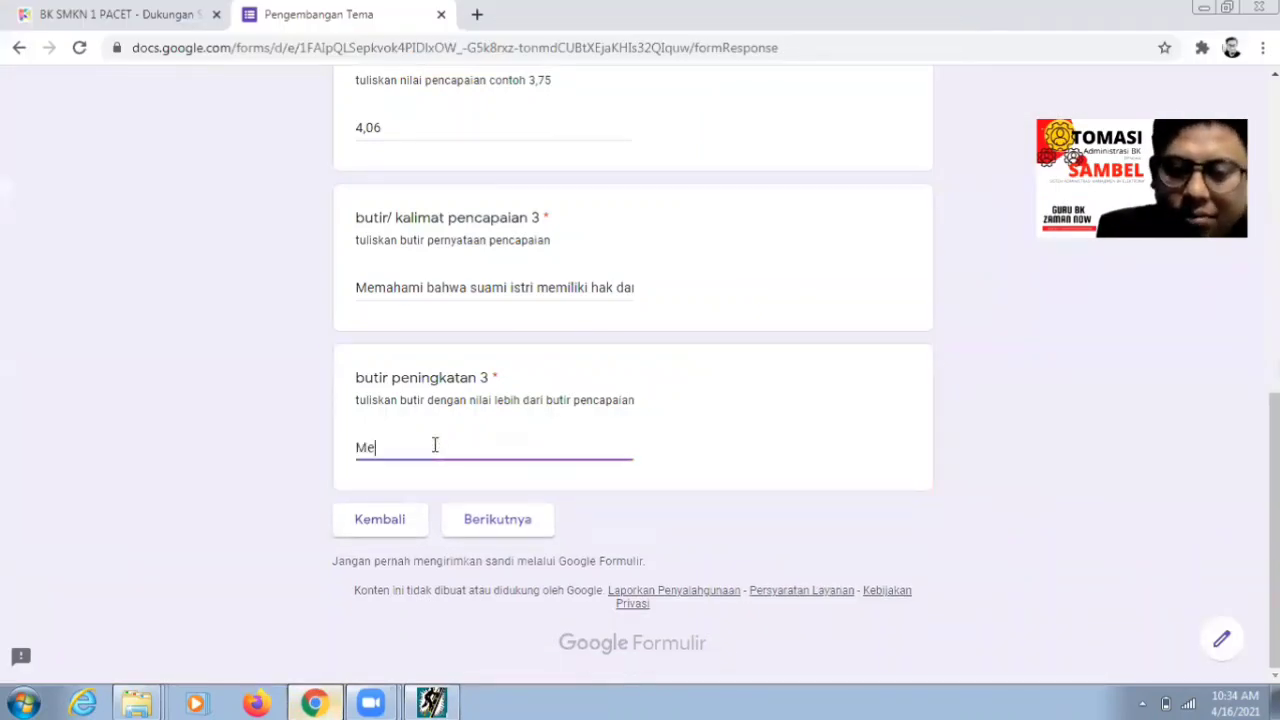
type("mahami bah")
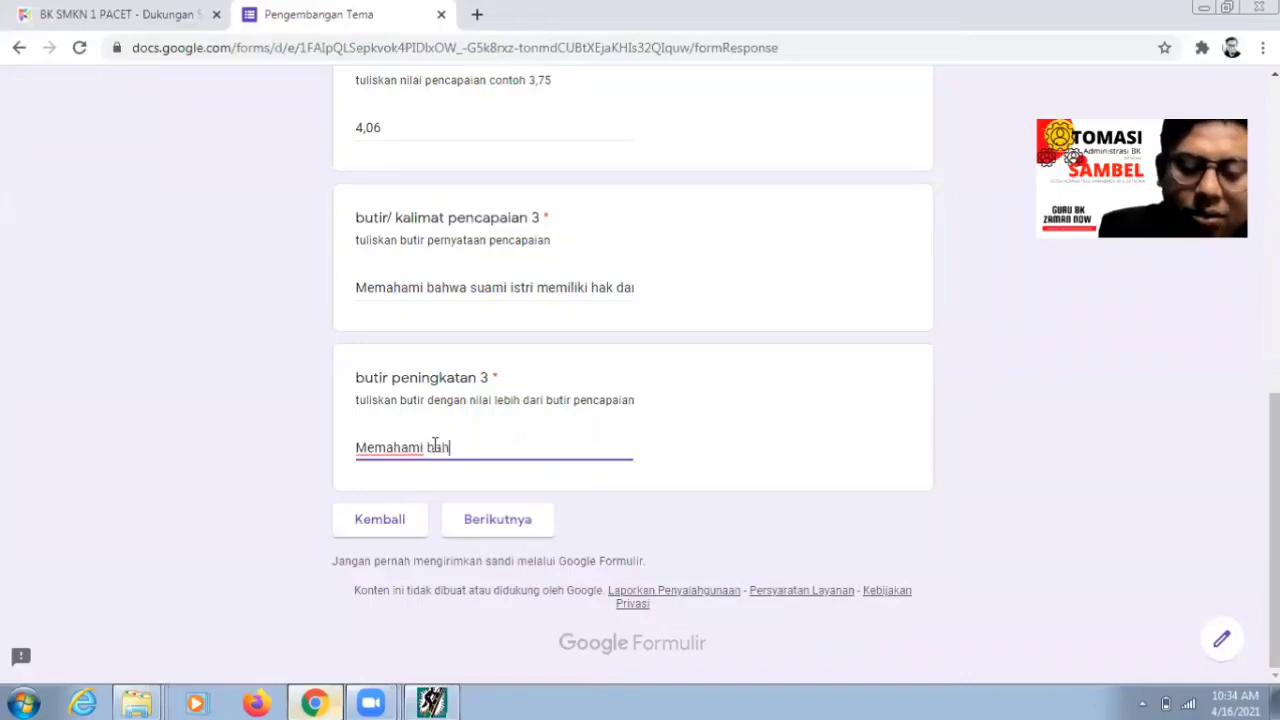
type("wa sua")
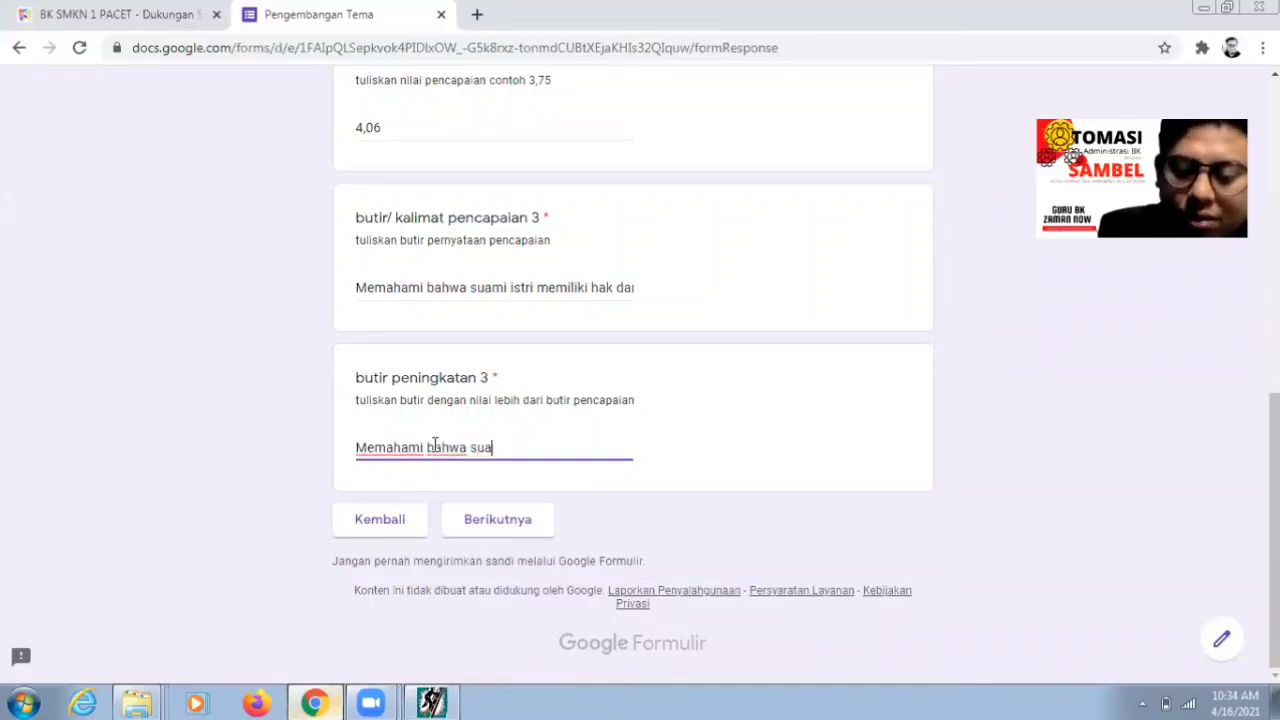
type("mi istri")
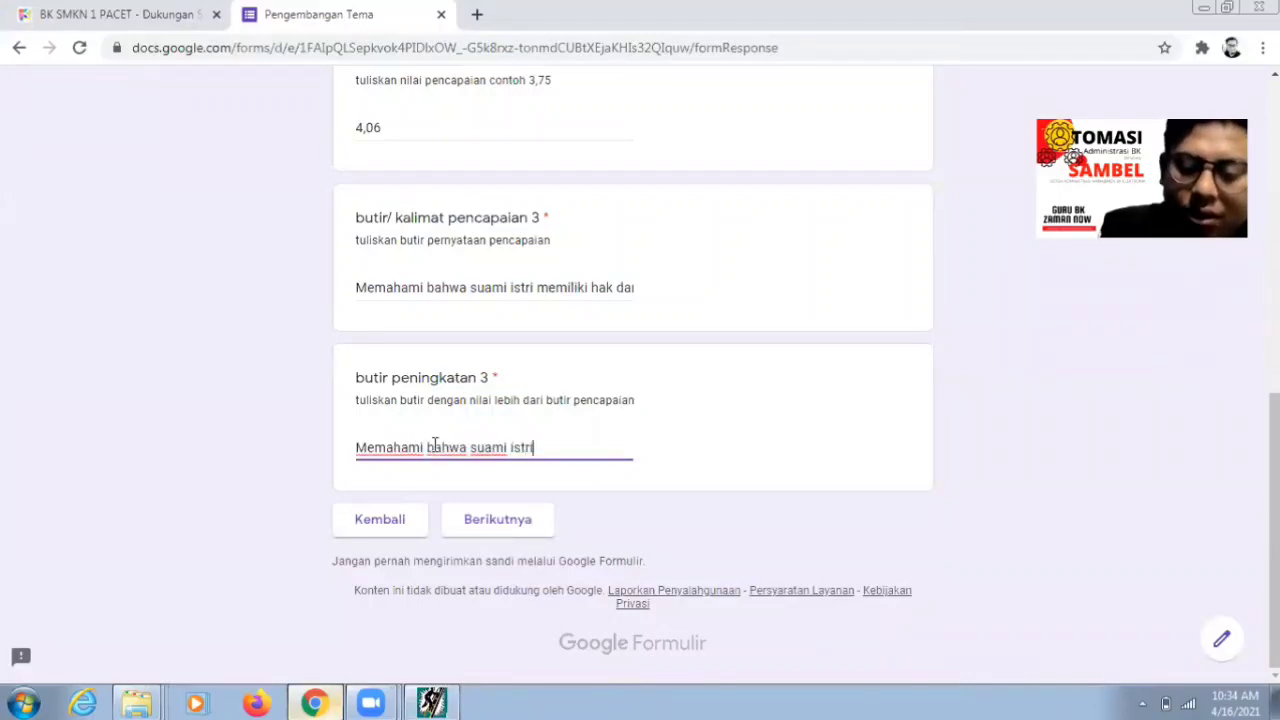
type(" memiliki")
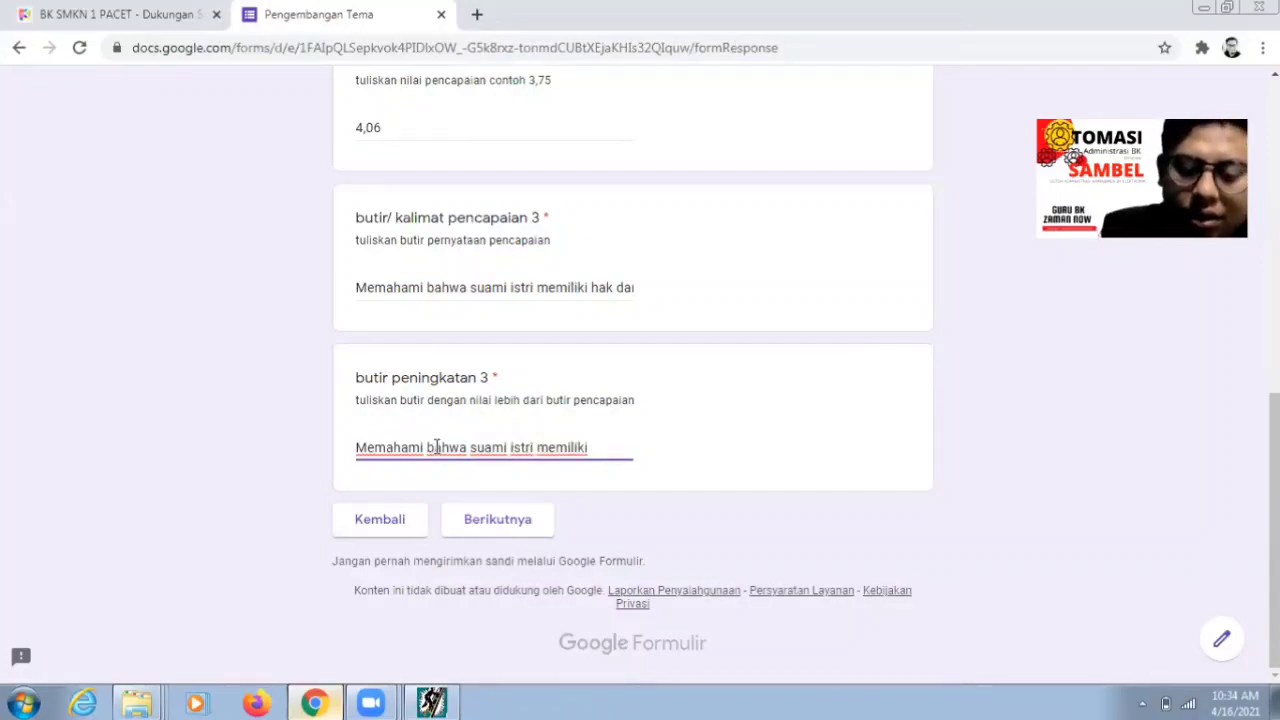
left_click(436, 447)
type("hak da")
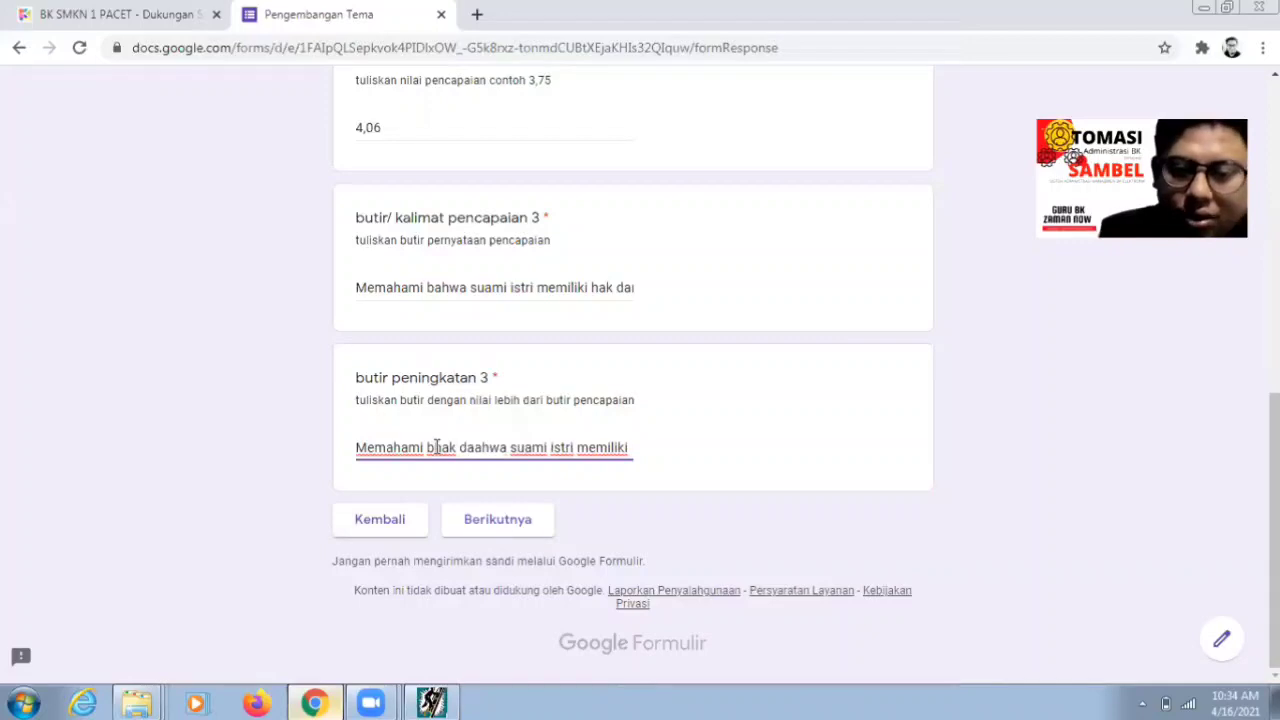
key("BackSpace")
key("BackSpace")
key("BackSpace")
key("BackSpace")
key("BackSpace")
key("BackSpace")
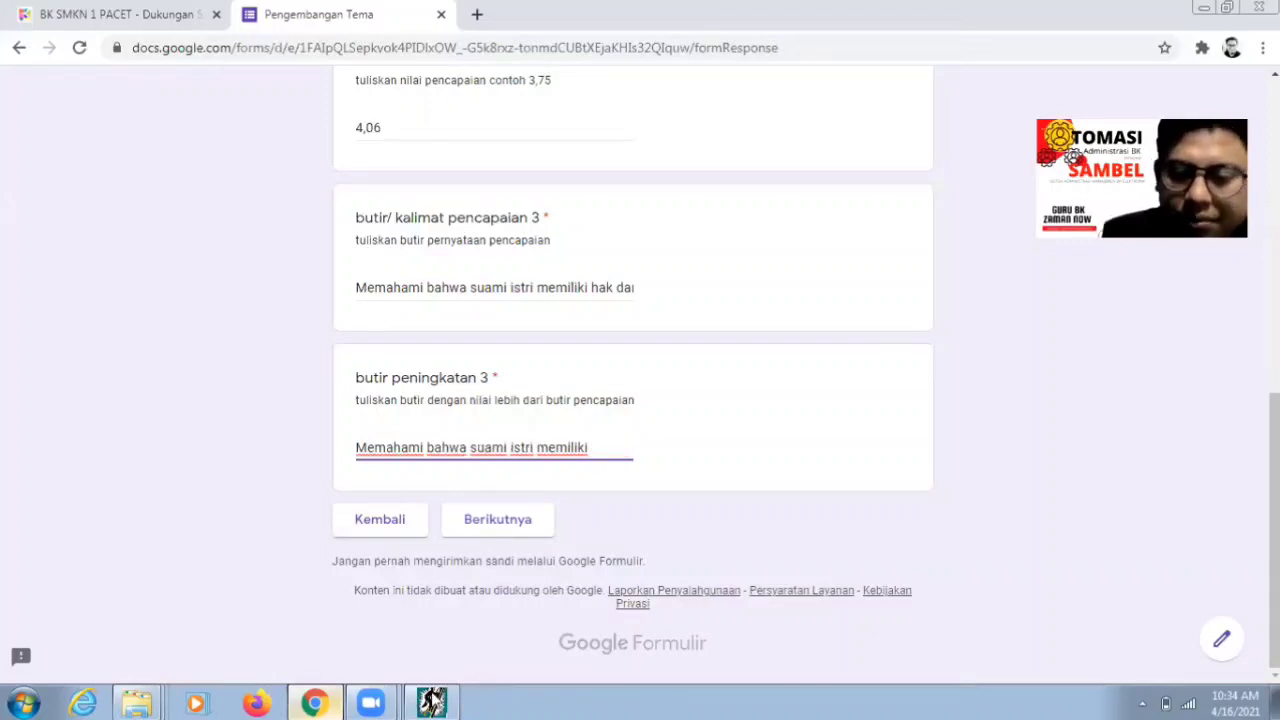
left_click(432, 702)
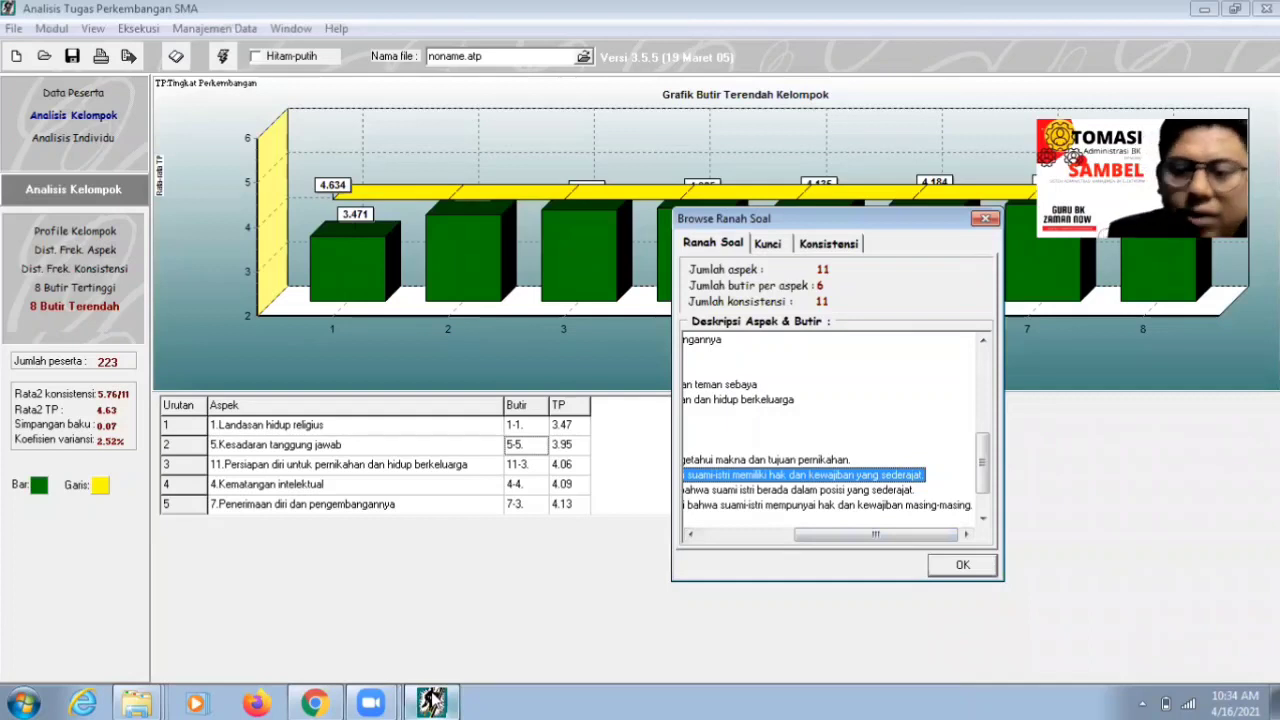
left_click(432, 700)
left_click(325, 698)
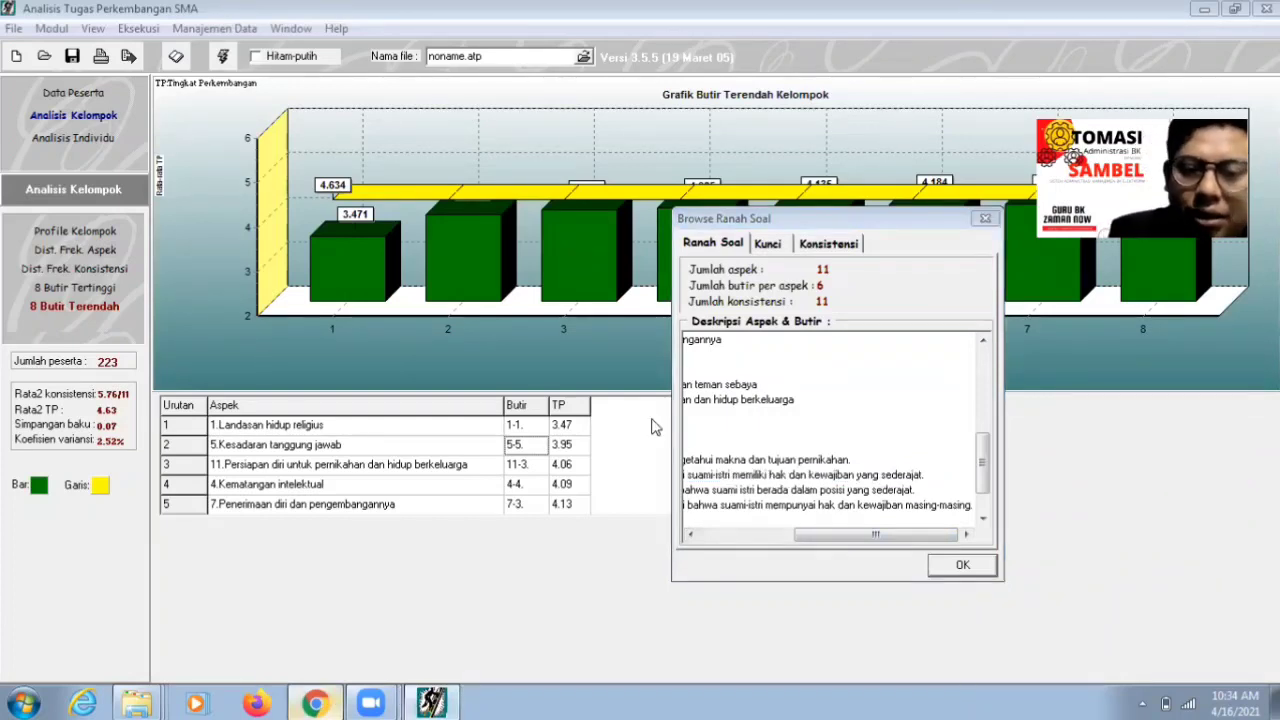
type("ha")
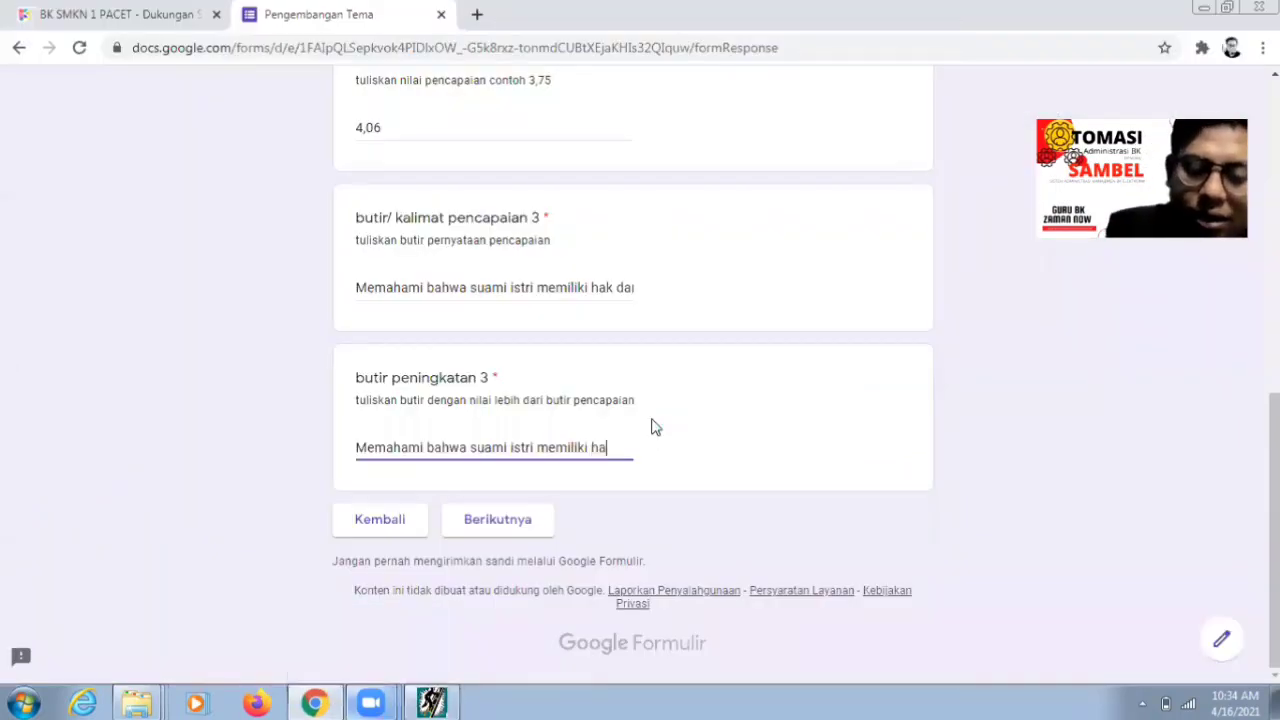
type("k dan kewaji")
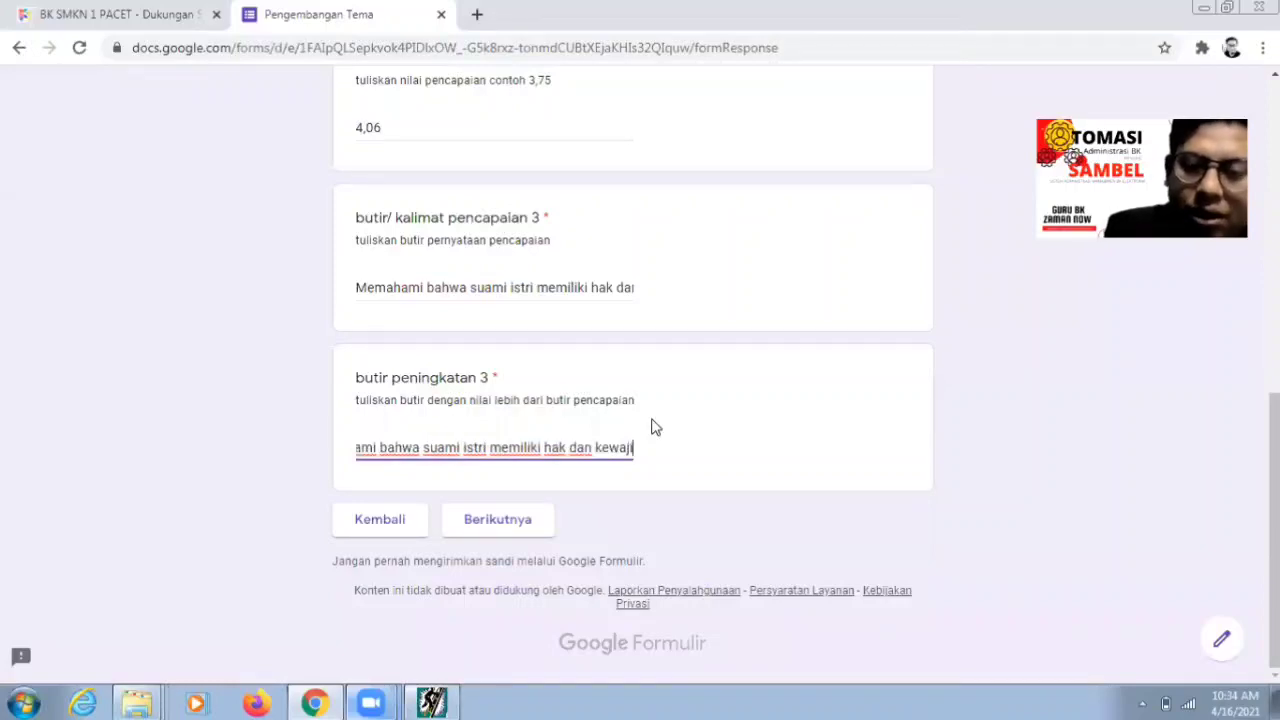
type("ban yang s")
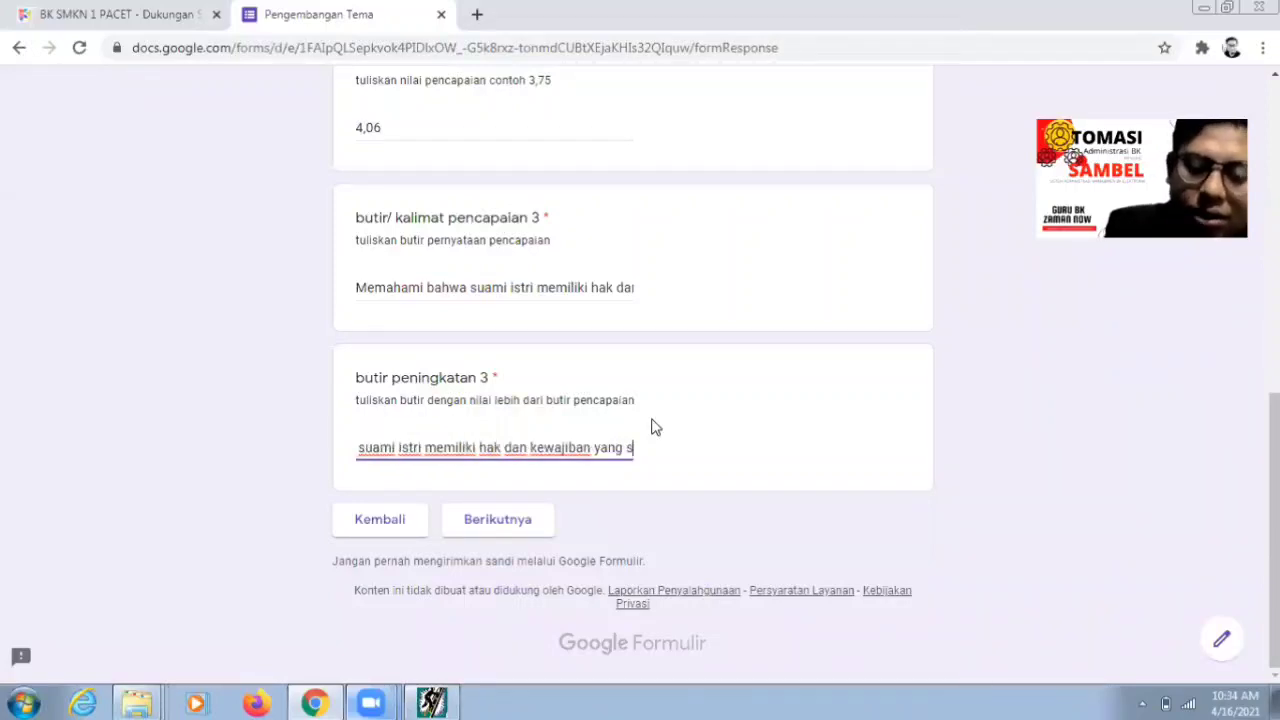
type("ederajat")
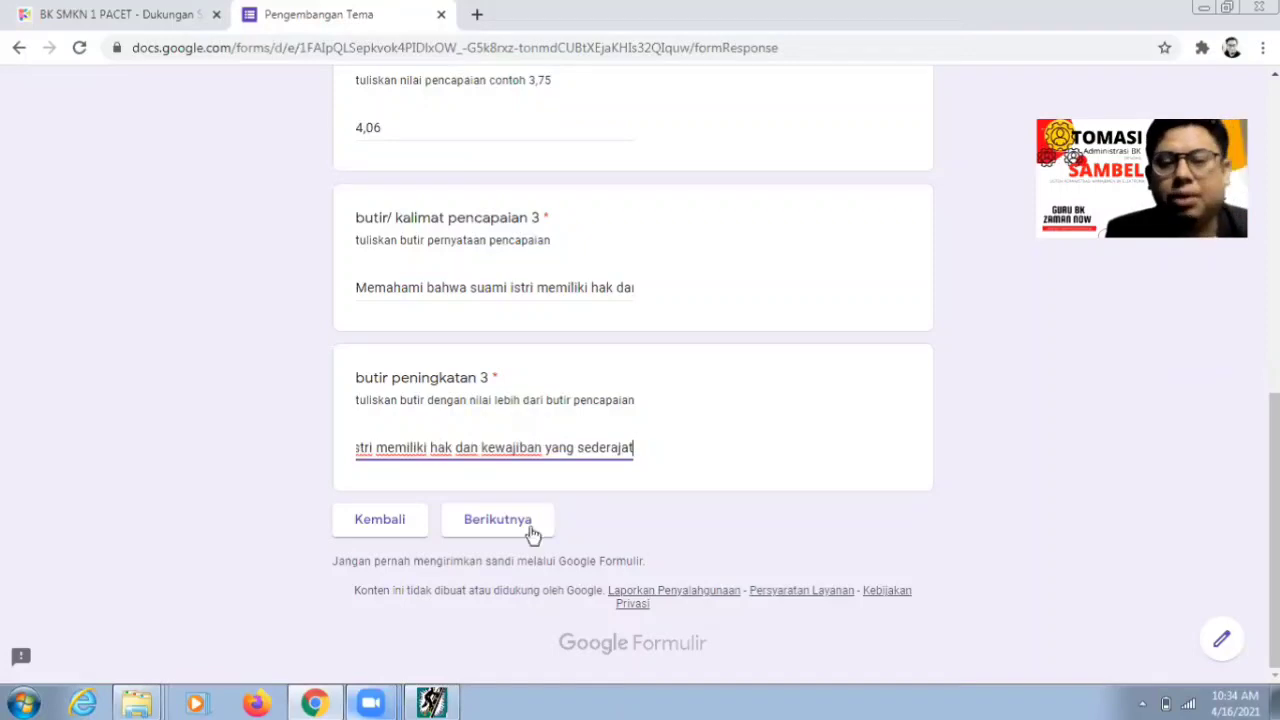
left_click(531, 533)
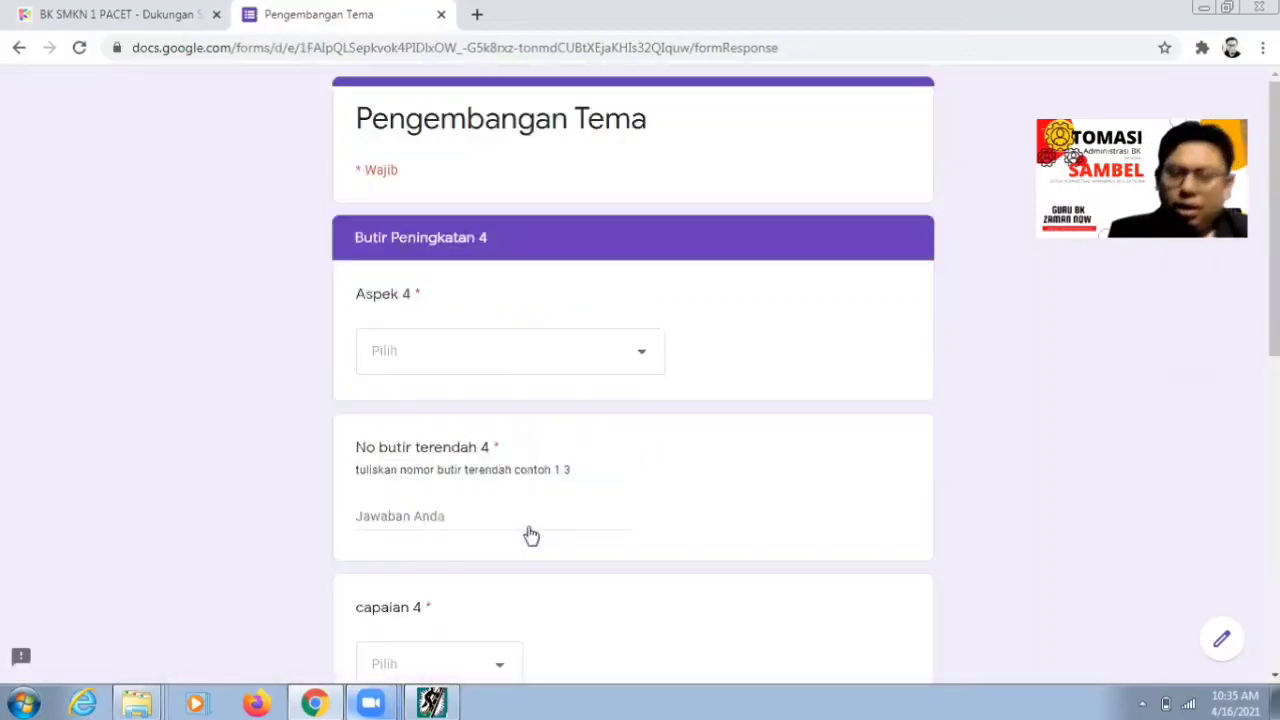
- Bring the ATP item browser back to the front and scroll its list back to the left
left_click(440, 702)
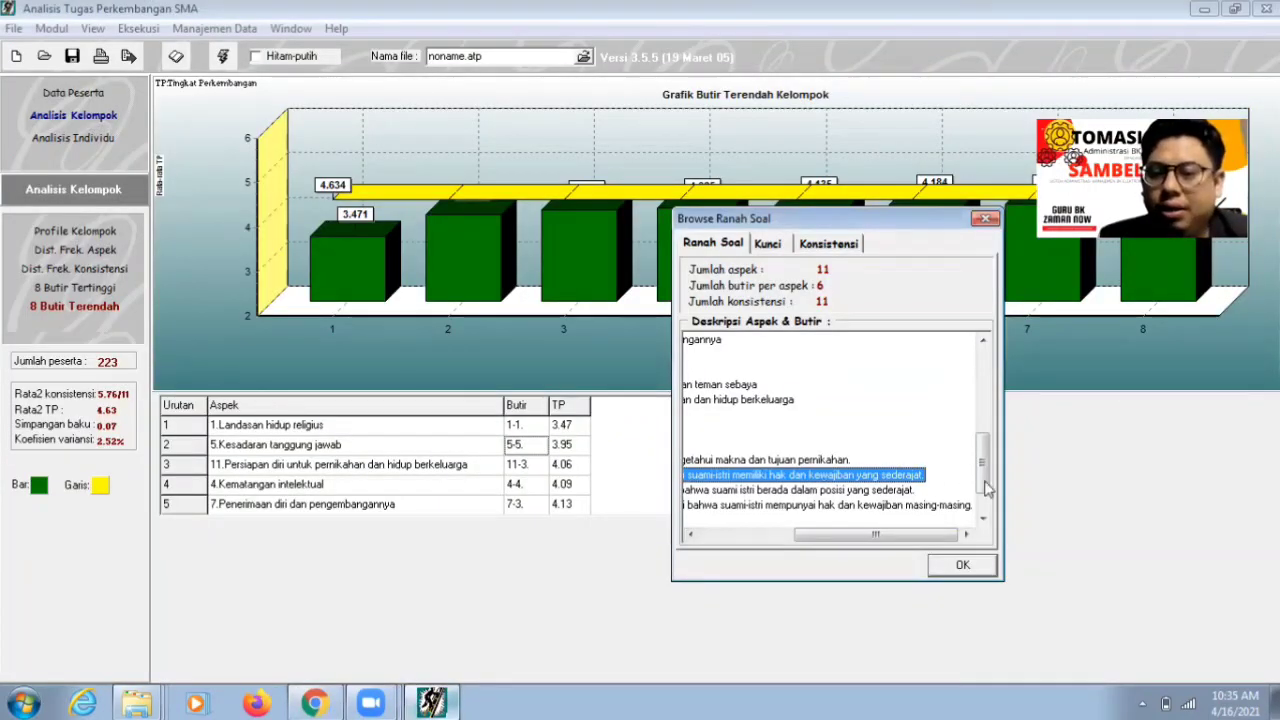
scroll(985, 510, "down", 1)
left_click_drag(906, 538, 390, 492)
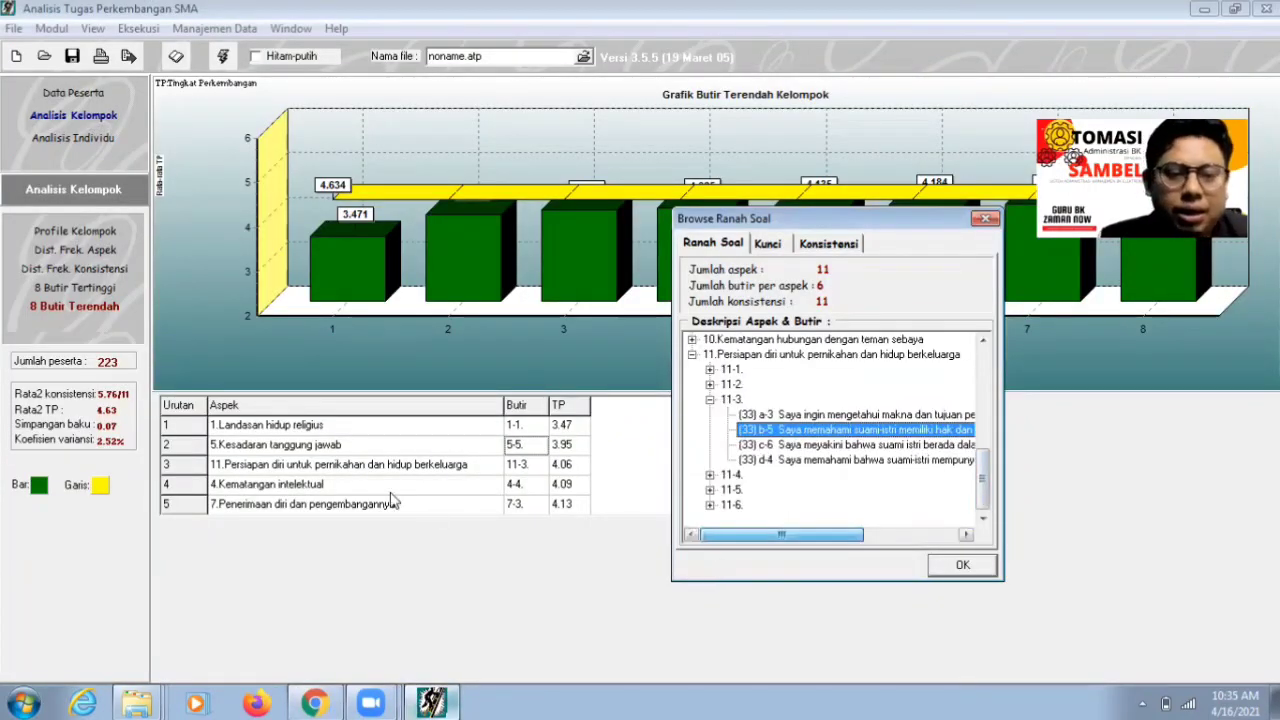
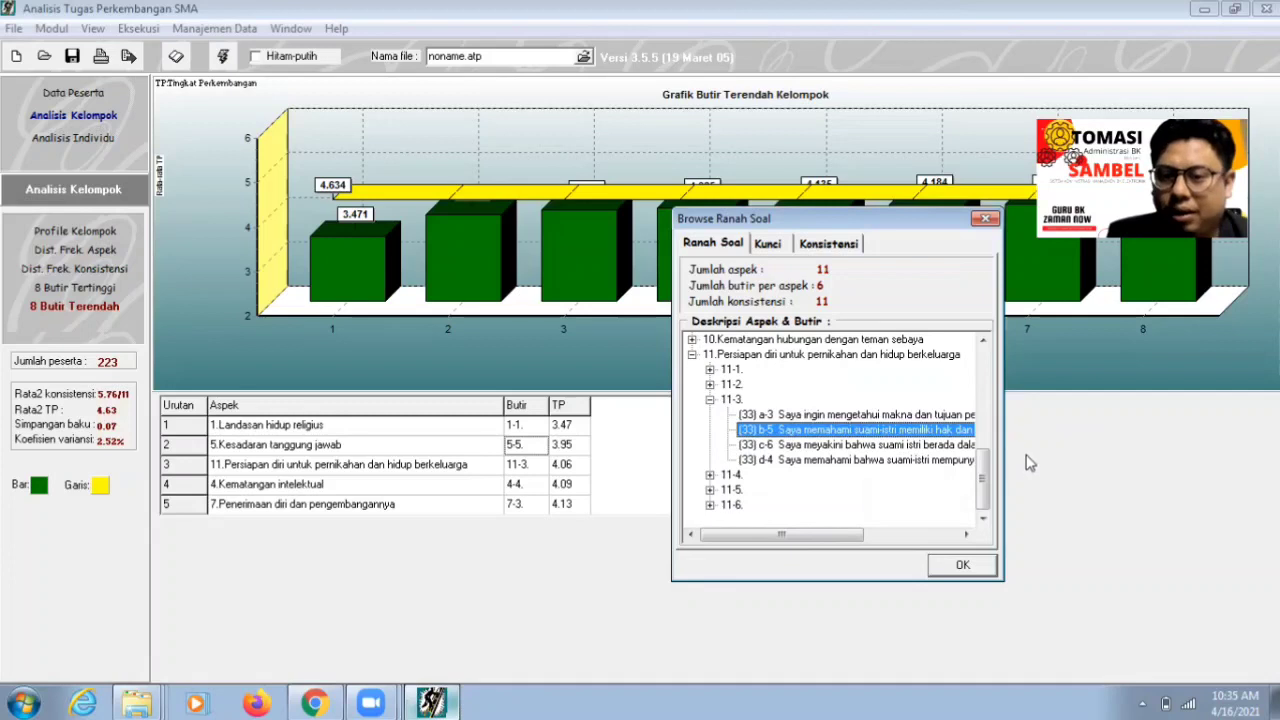
- Expand item 4-4 under Kematangan intelektual to show its four statements, then return to the form
left_click_drag(984, 495, 984, 372)
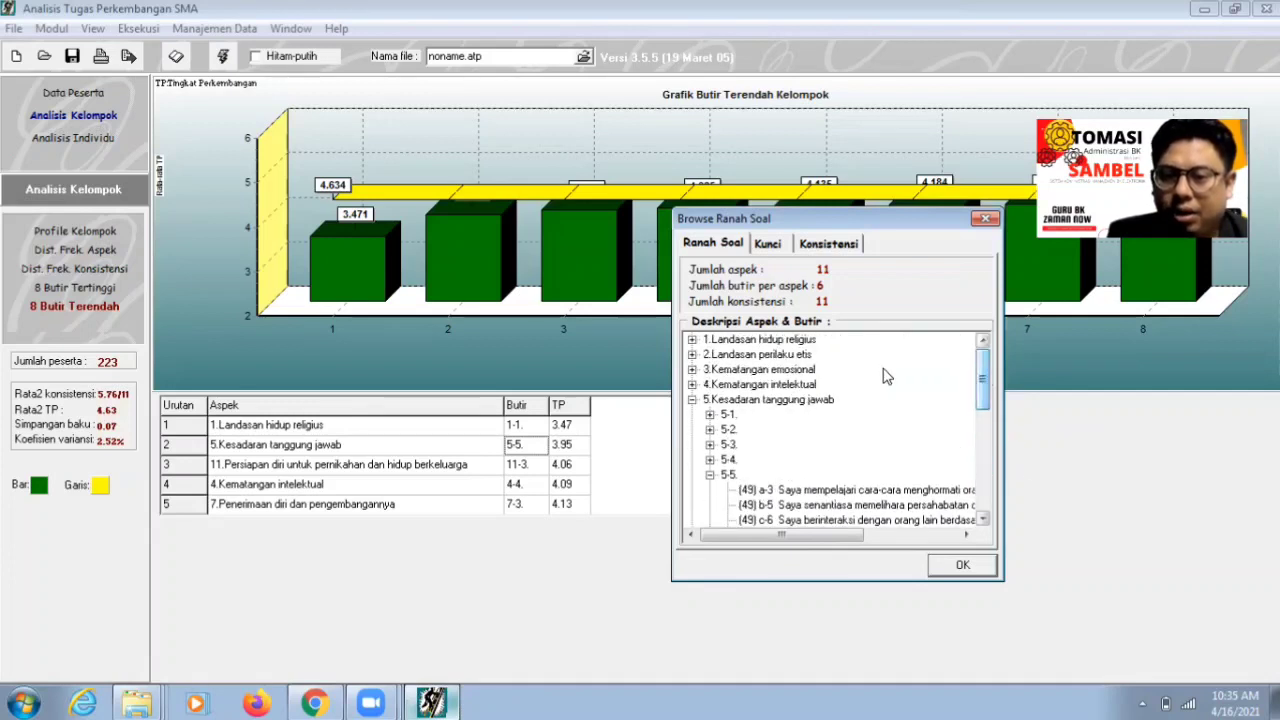
left_click(792, 386)
double_click(792, 386)
double_click(729, 445)
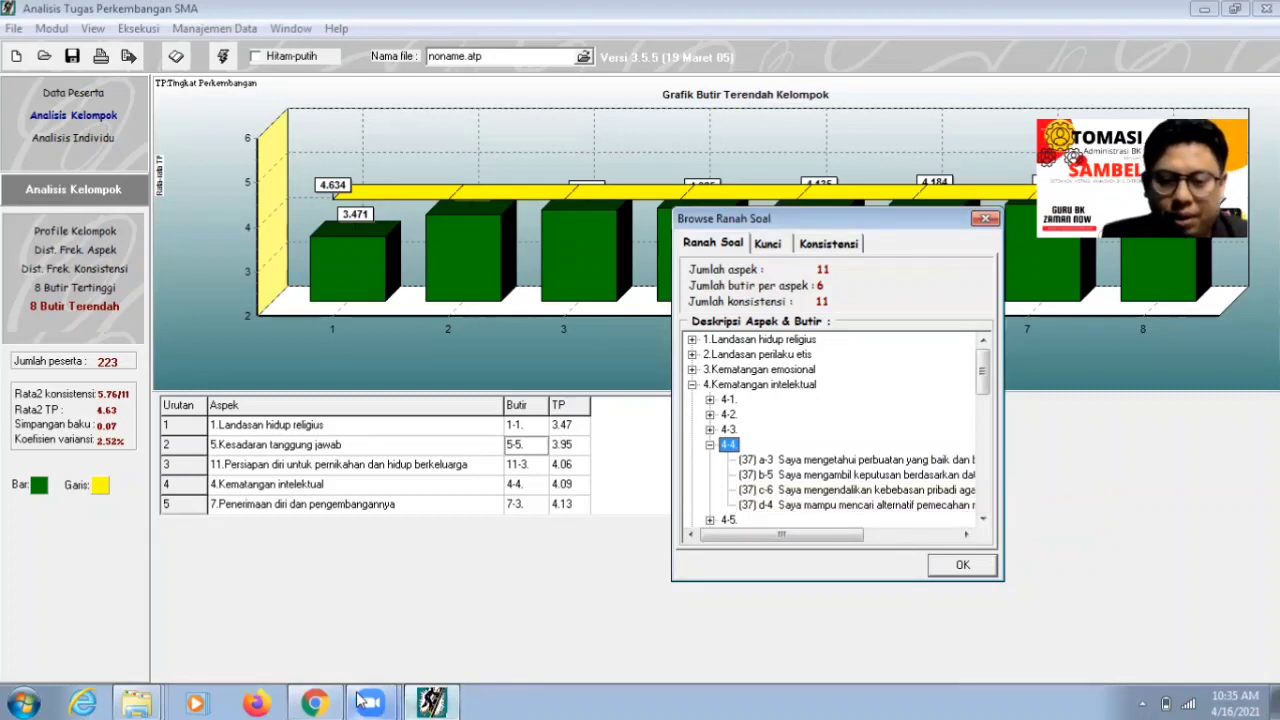
left_click(320, 700)
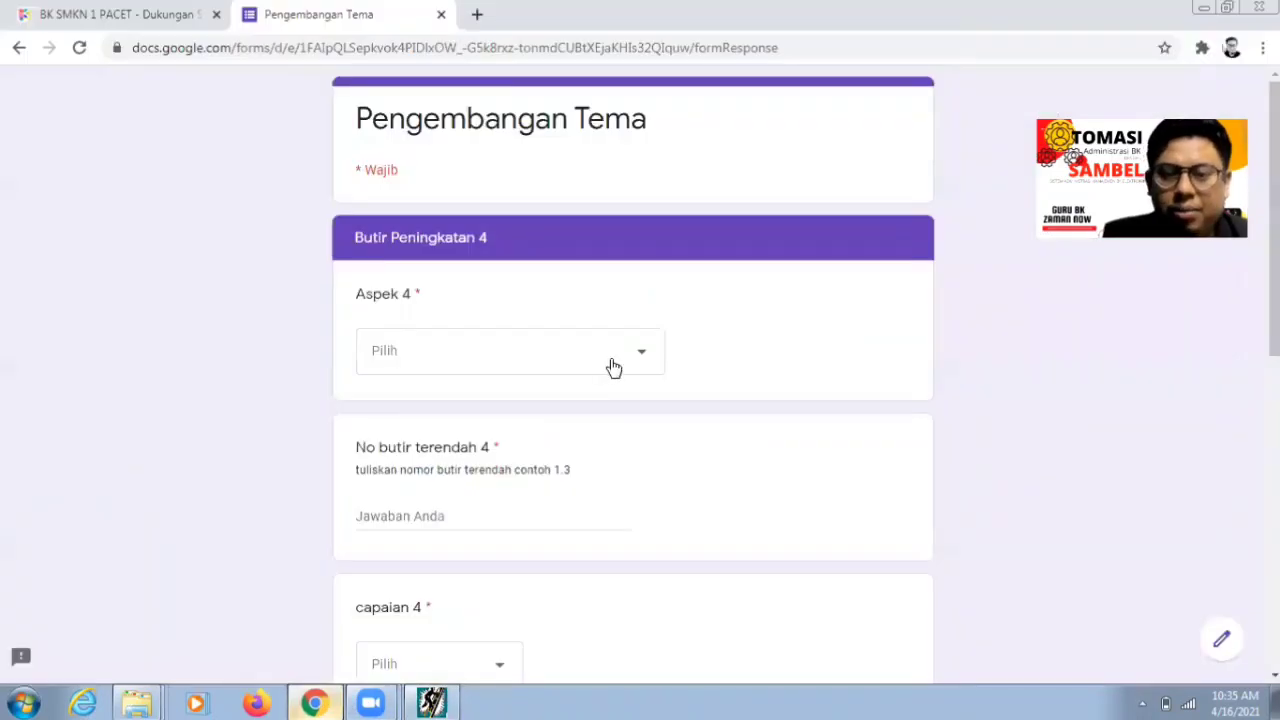
left_click(611, 368)
- Set Aspek 4 to Kematangan intelektual and the lowest item number to 4.4
left_click(509, 330)
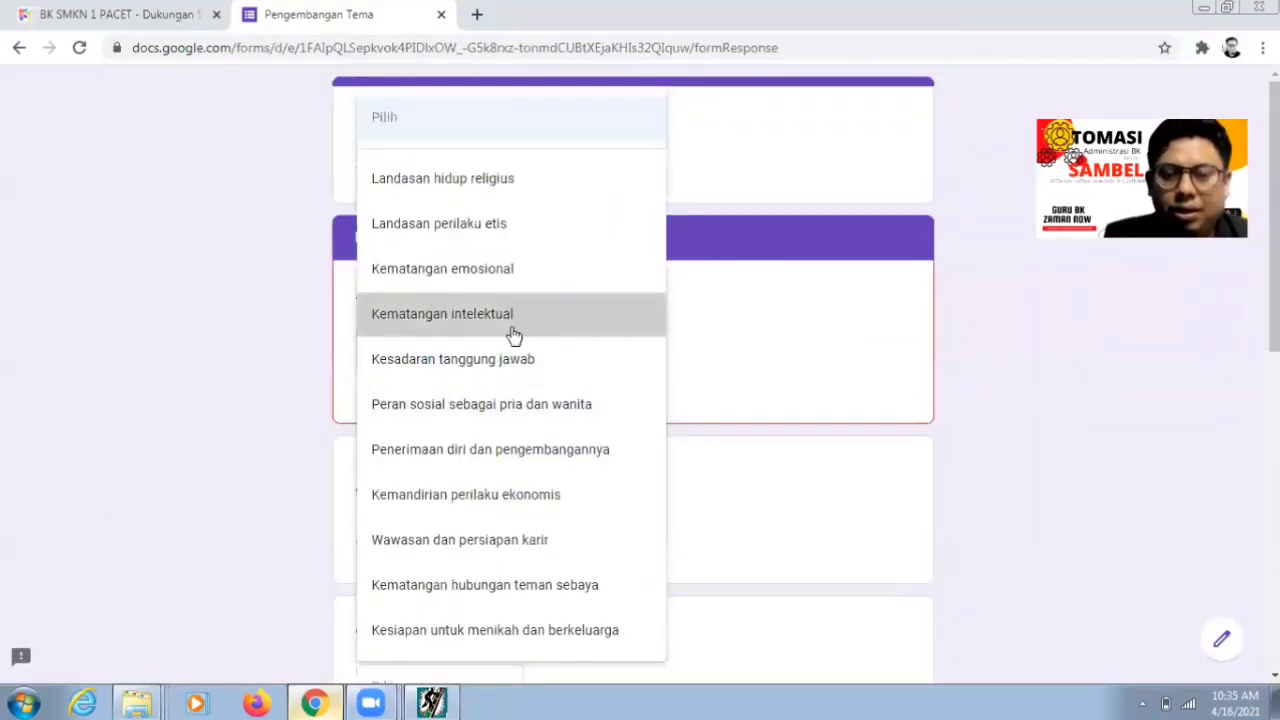
left_click(487, 513)
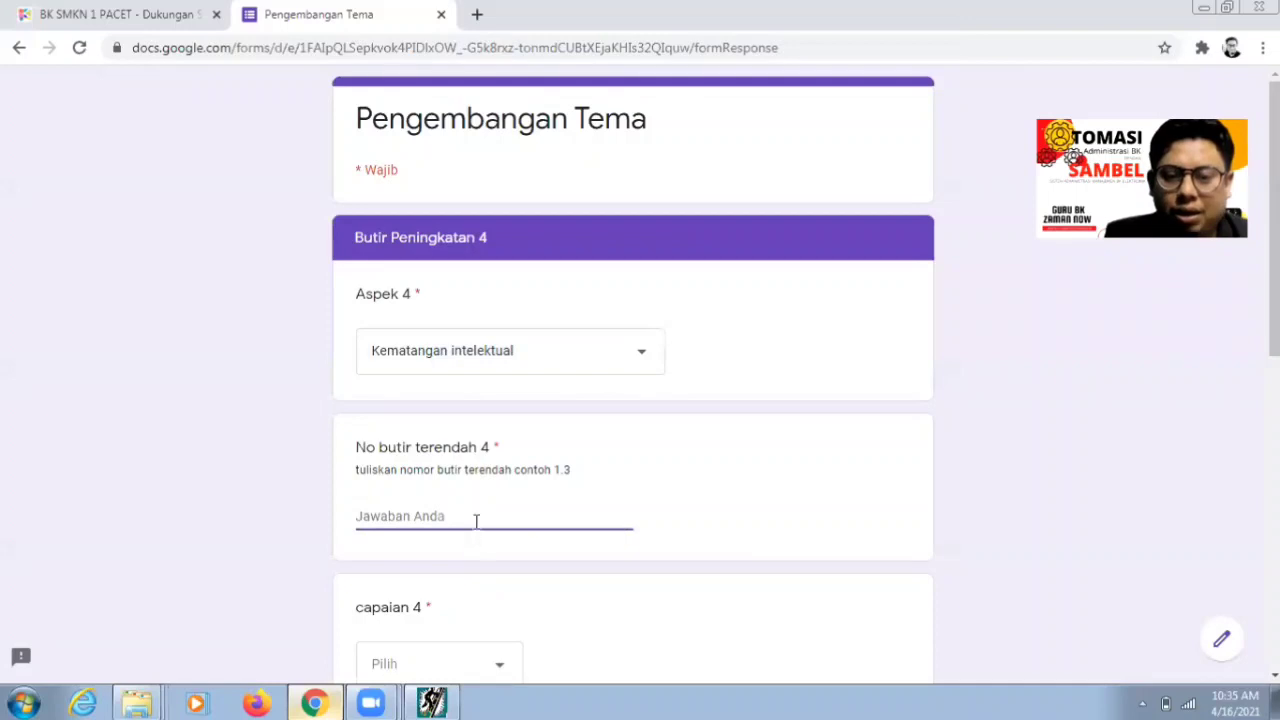
type("4.4")
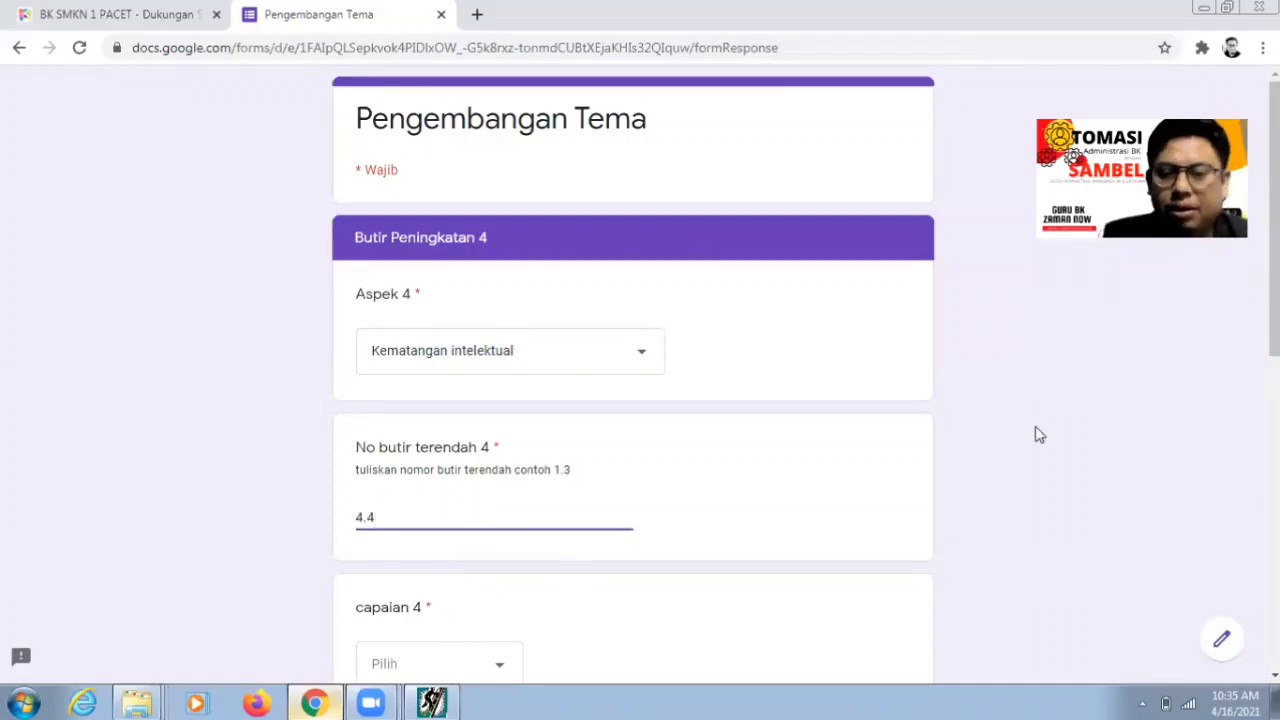
scroll(1036, 434, "down", 1)
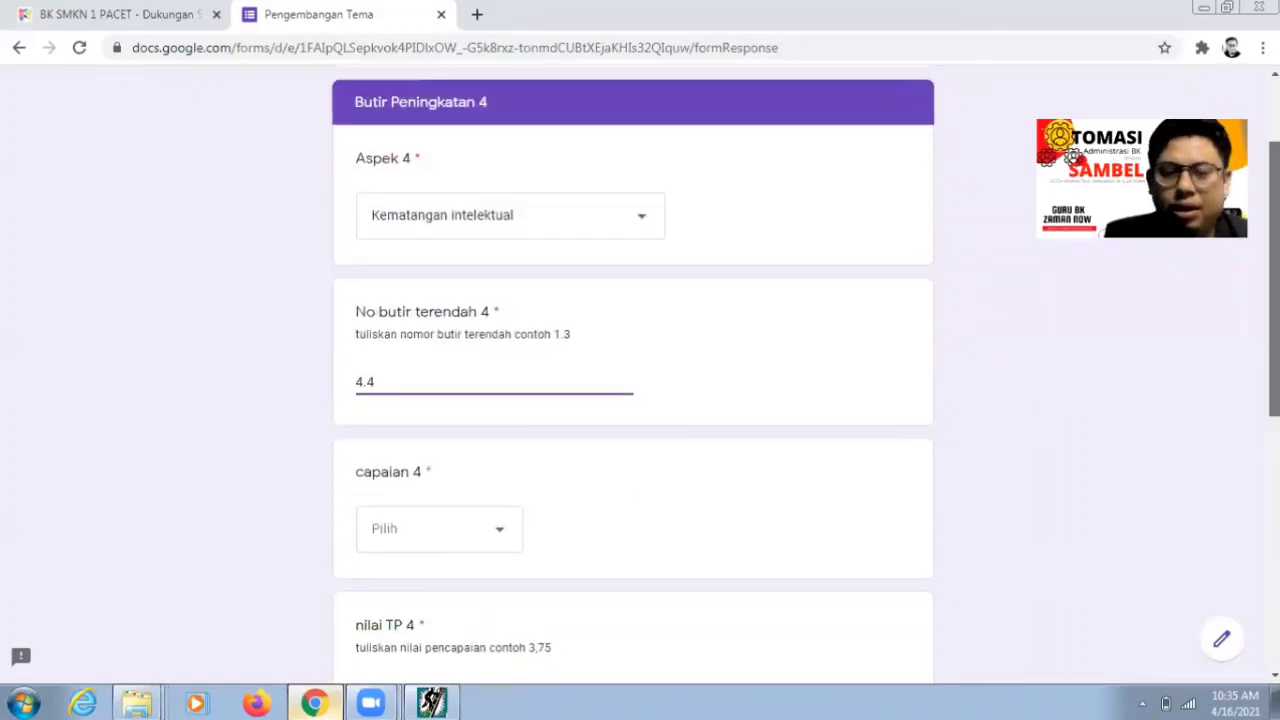
- Choose Sadar Diri for capaian 4 and enter nilai TP 4 as 4.05
left_click(503, 543)
left_click(449, 541)
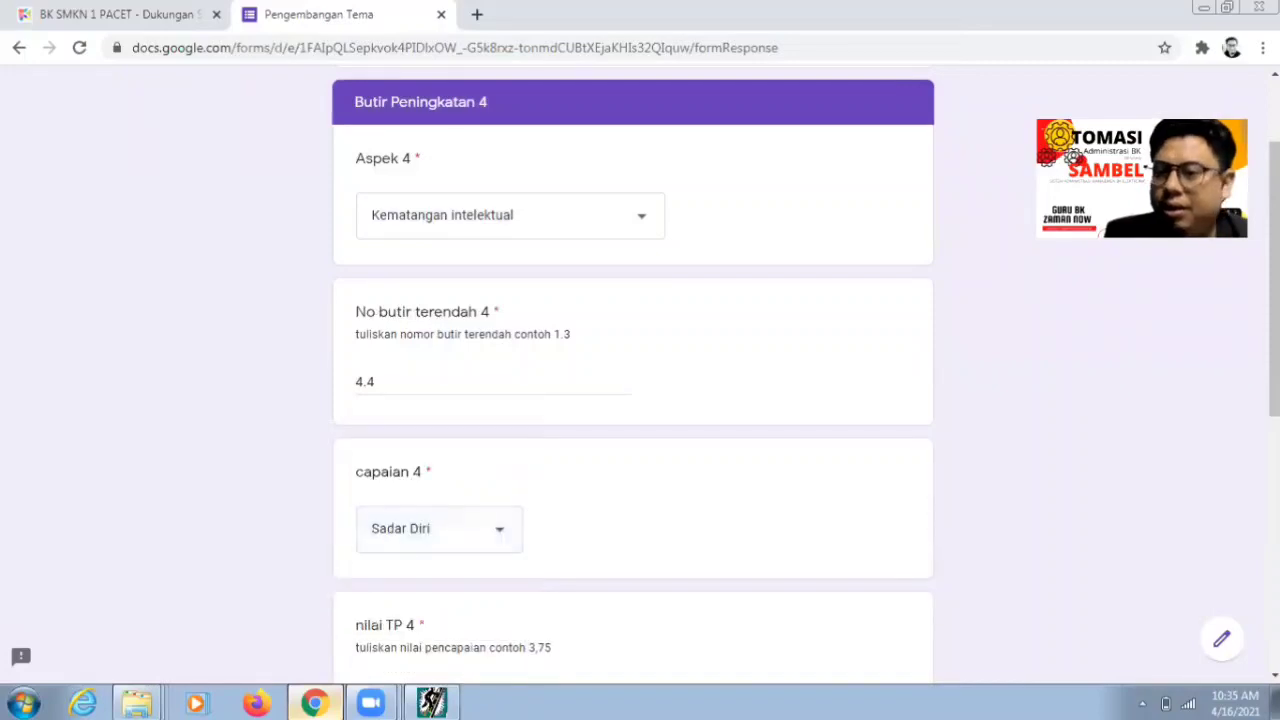
scroll(572, 475, "down", 2)
left_click(474, 482)
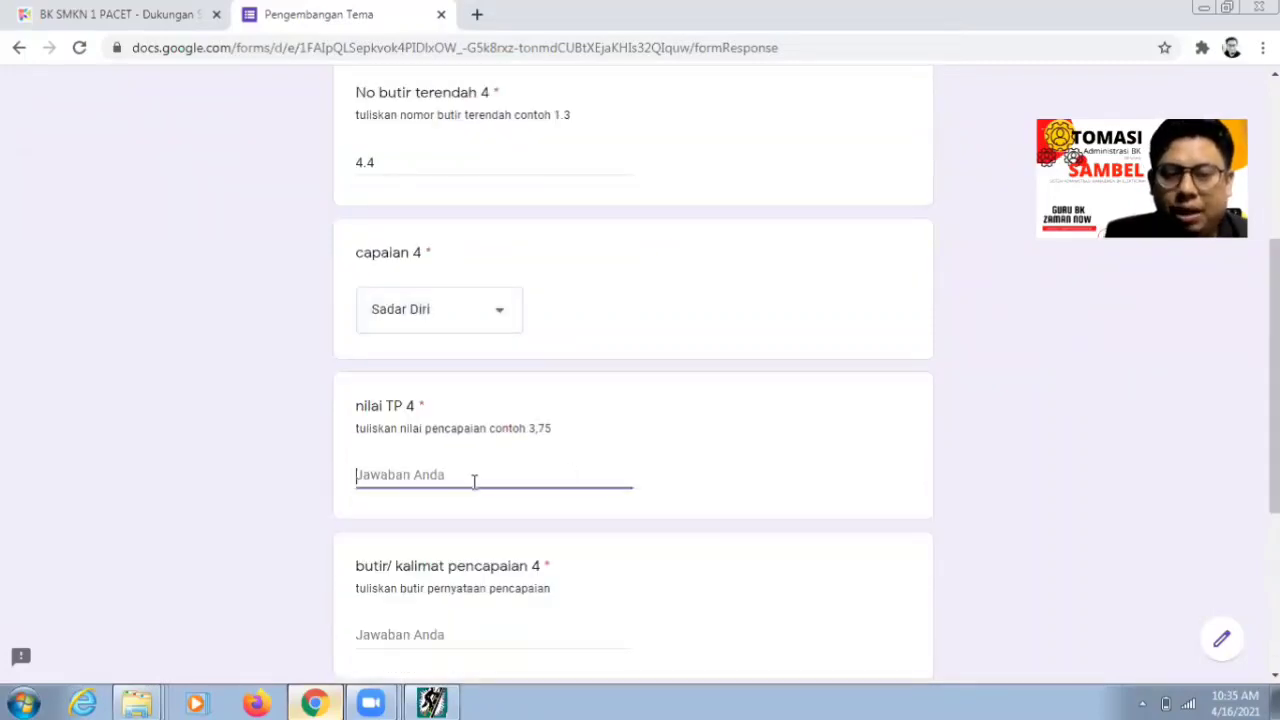
type("4.05")
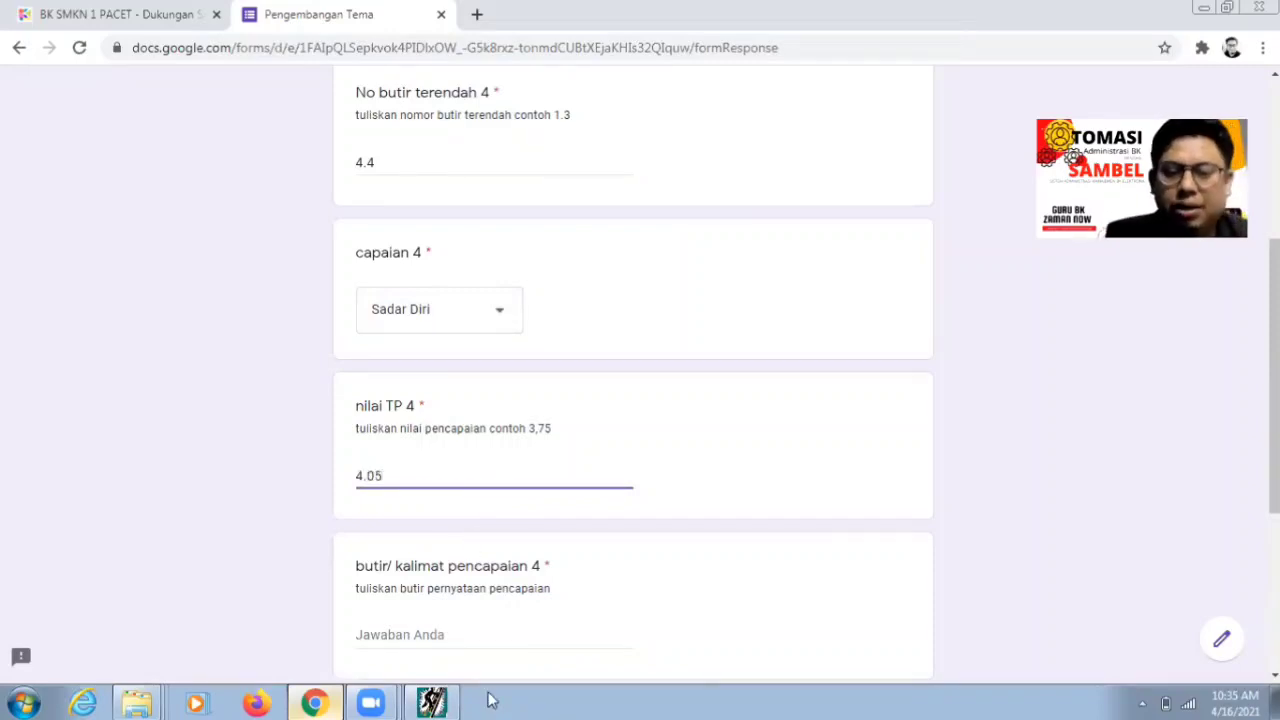
left_click(432, 703)
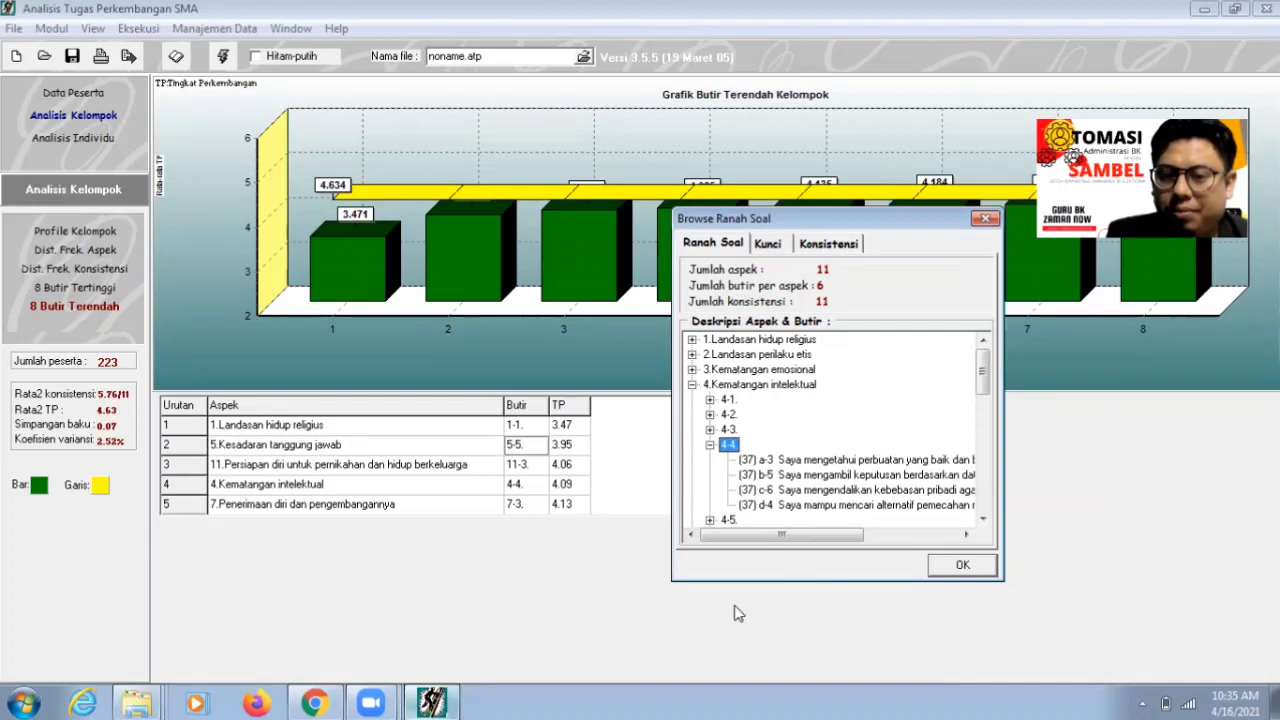
- Correct nilai TP 4 in the form to 4.09
left_click_drag(811, 538, 447, 700)
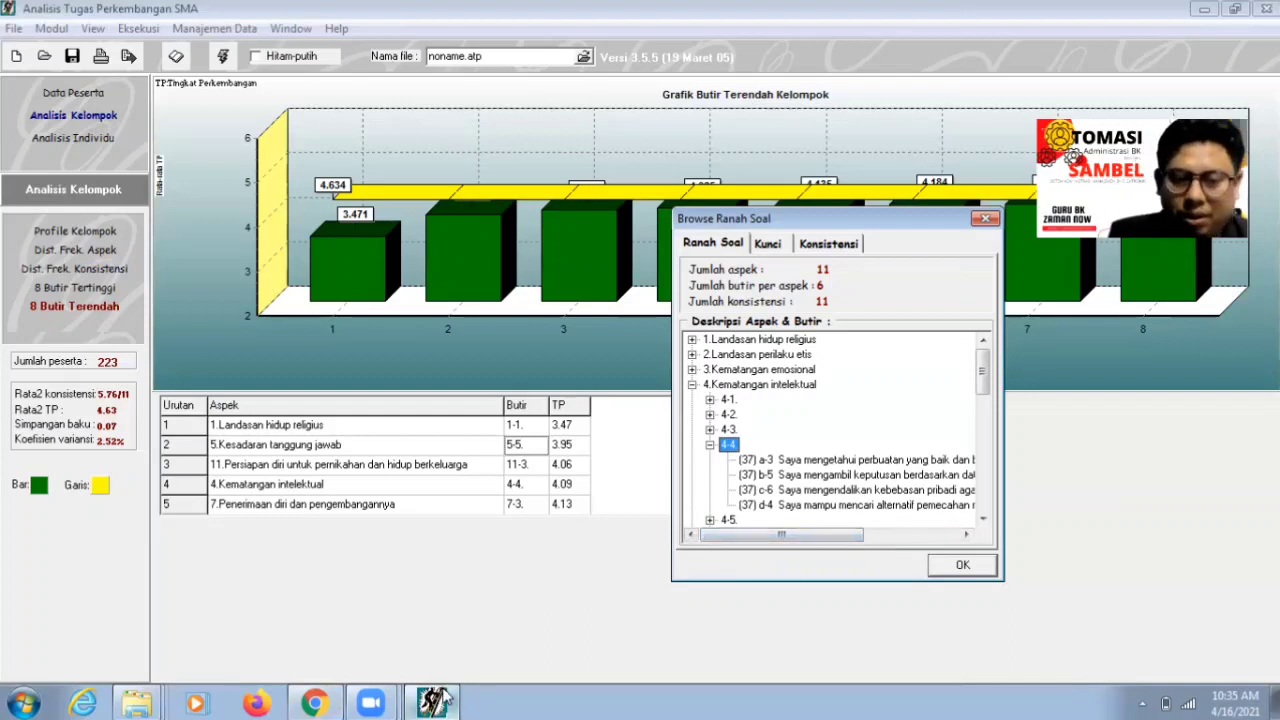
left_click(447, 700)
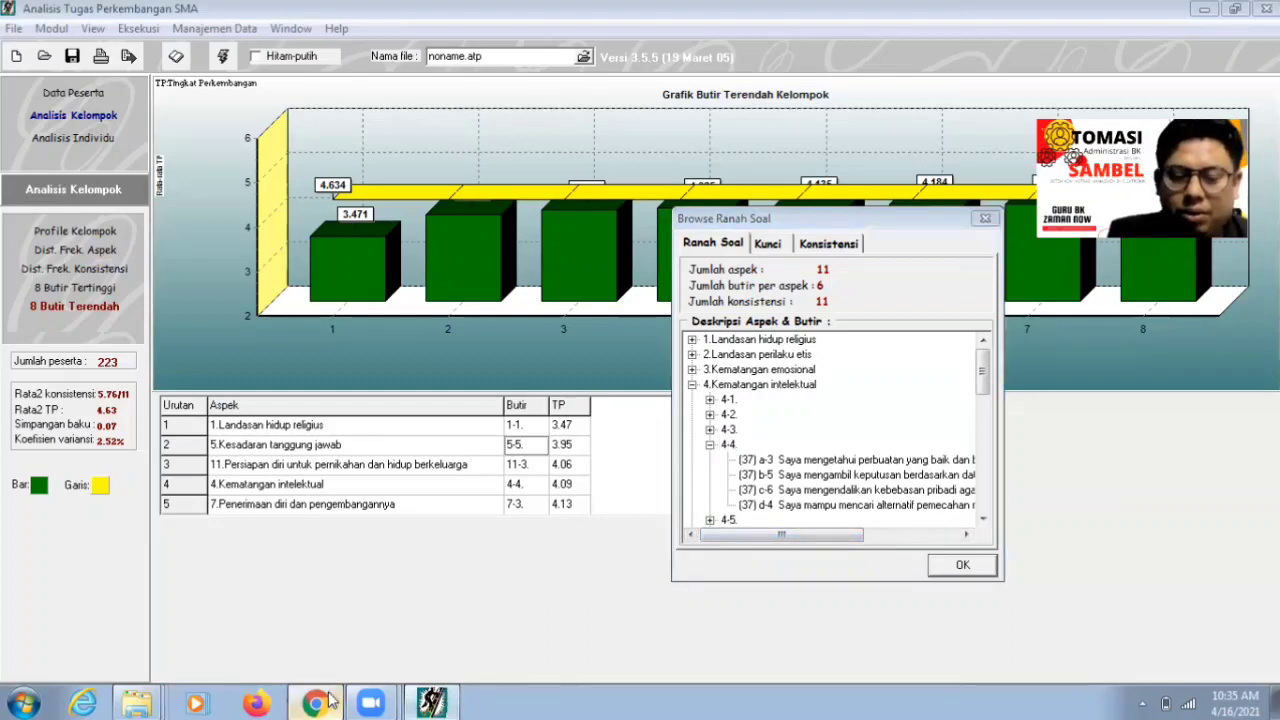
left_click(328, 700)
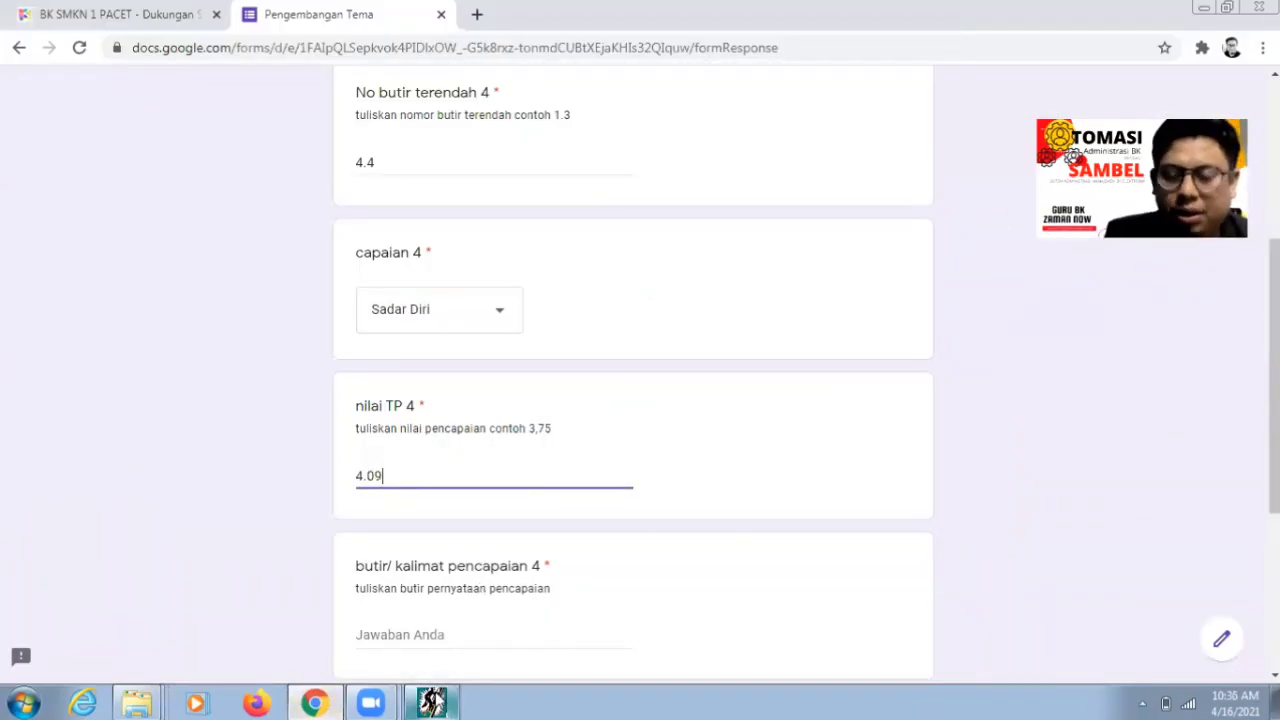
- Read the full d-4 statement of item 4-4 in the ATP item browser
left_click(440, 700)
left_click_drag(815, 530, 849, 530)
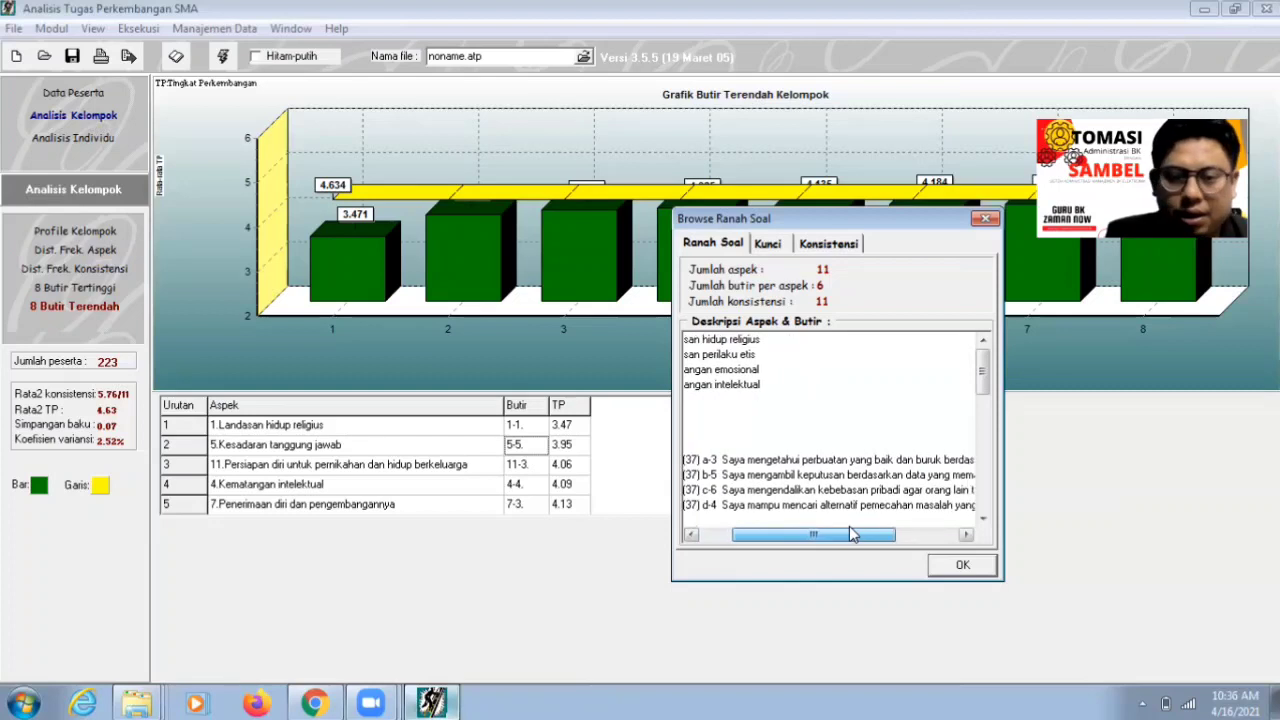
left_click(777, 506)
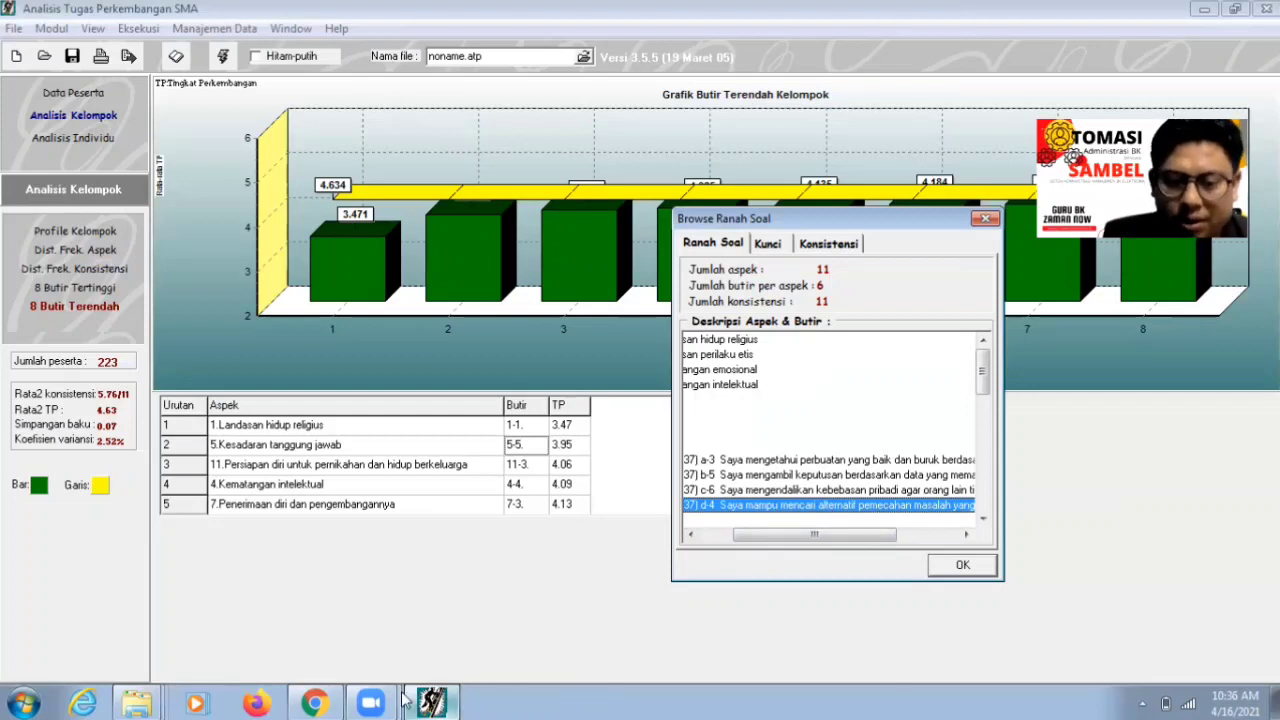
left_click(314, 703)
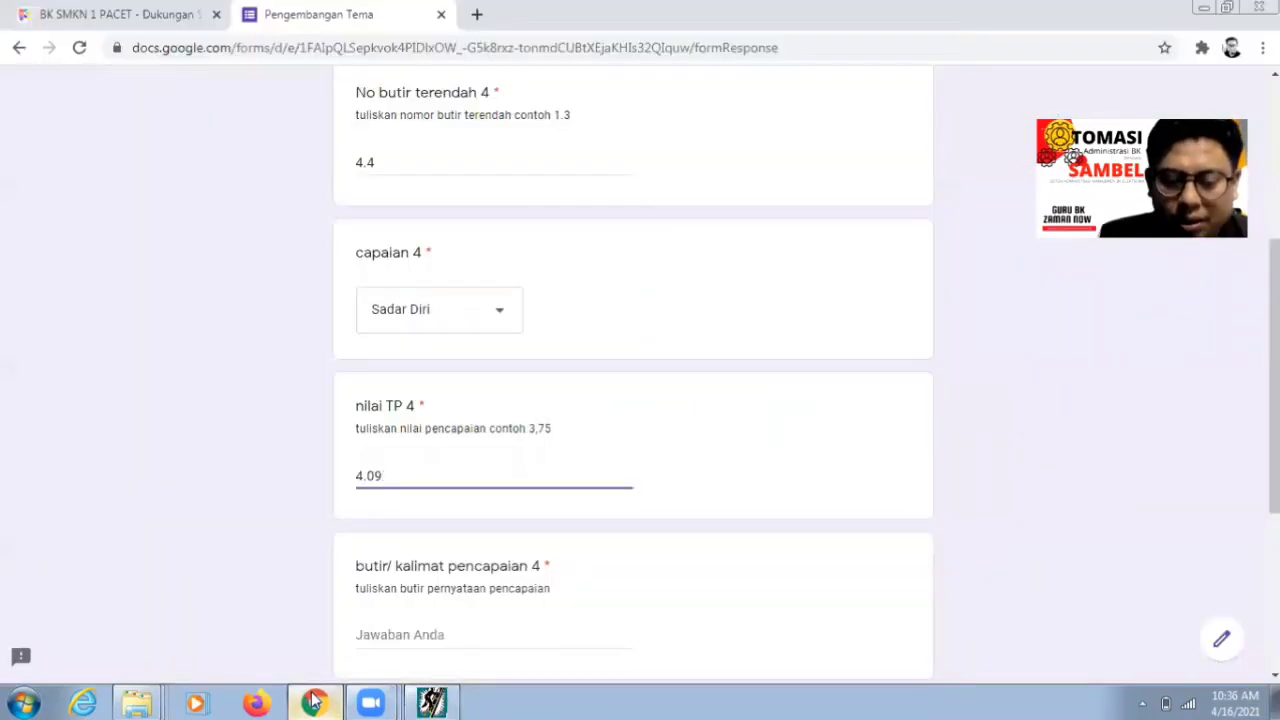
- Enter 'Mampu mencari altertanif pemecahan masala' as butir/kalimat pencapaian 4
scroll(609, 480, "down", 3)
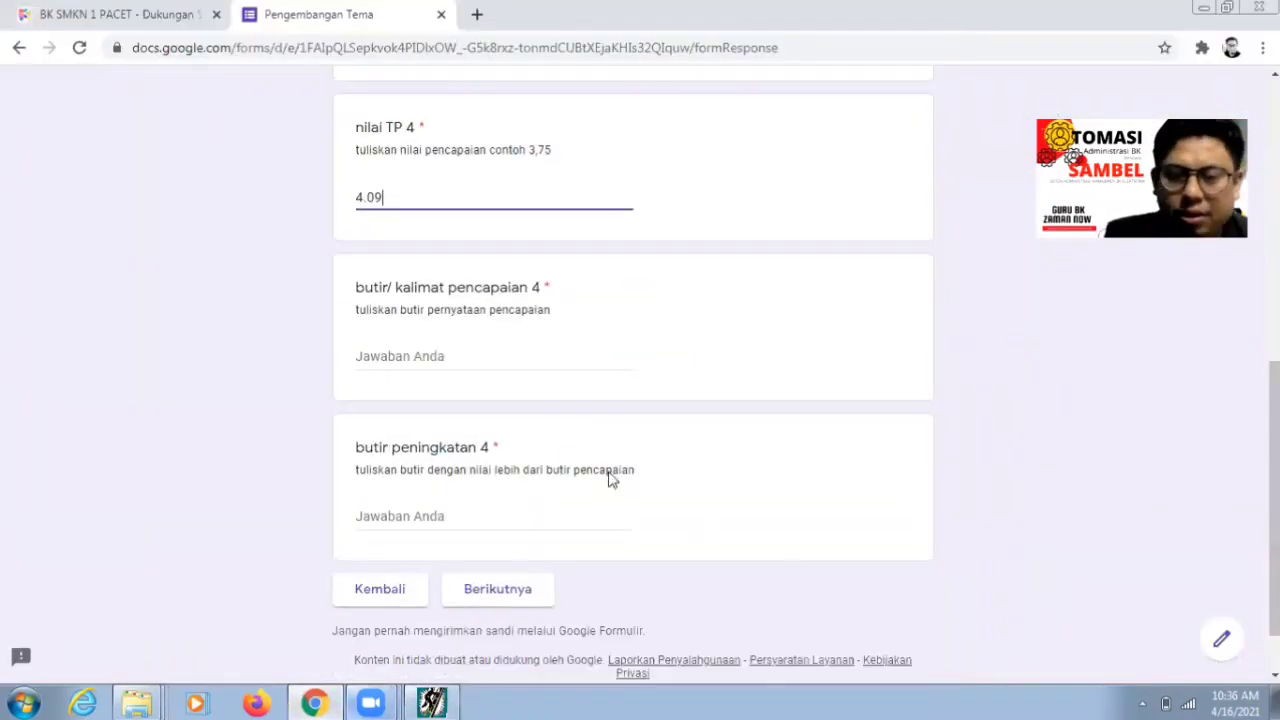
left_click(450, 362)
left_click(449, 702)
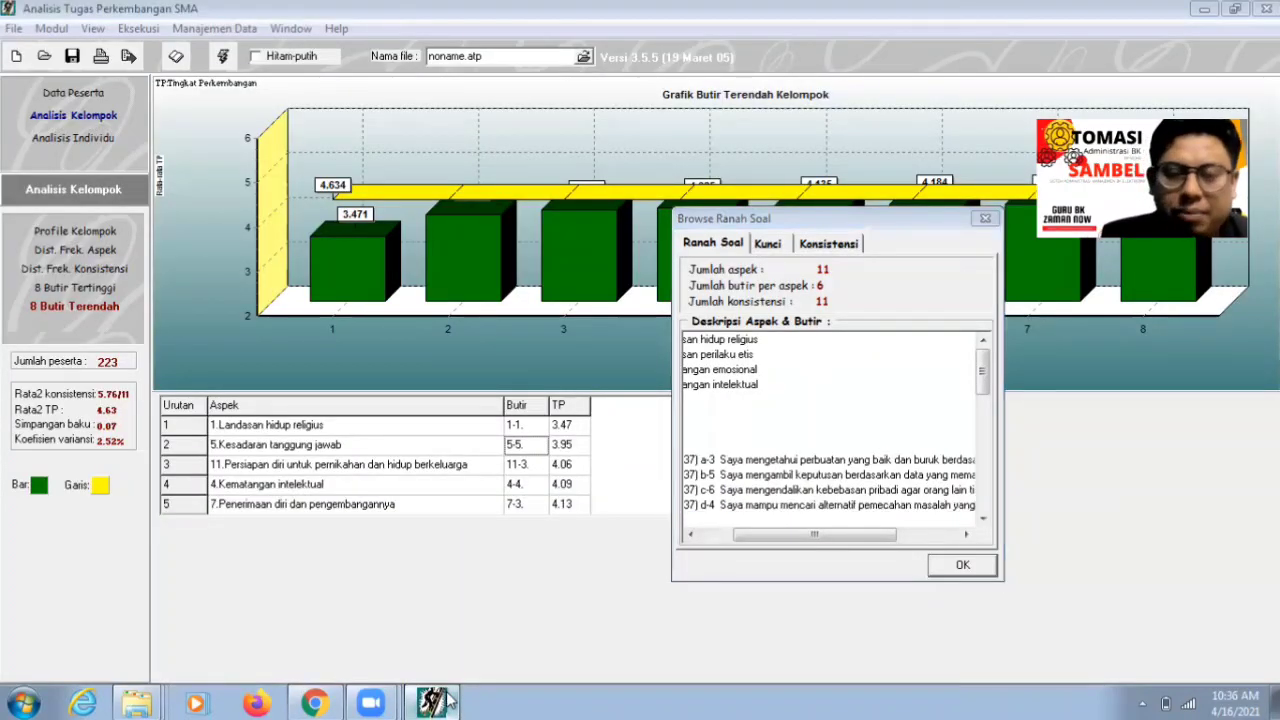
left_click(331, 700)
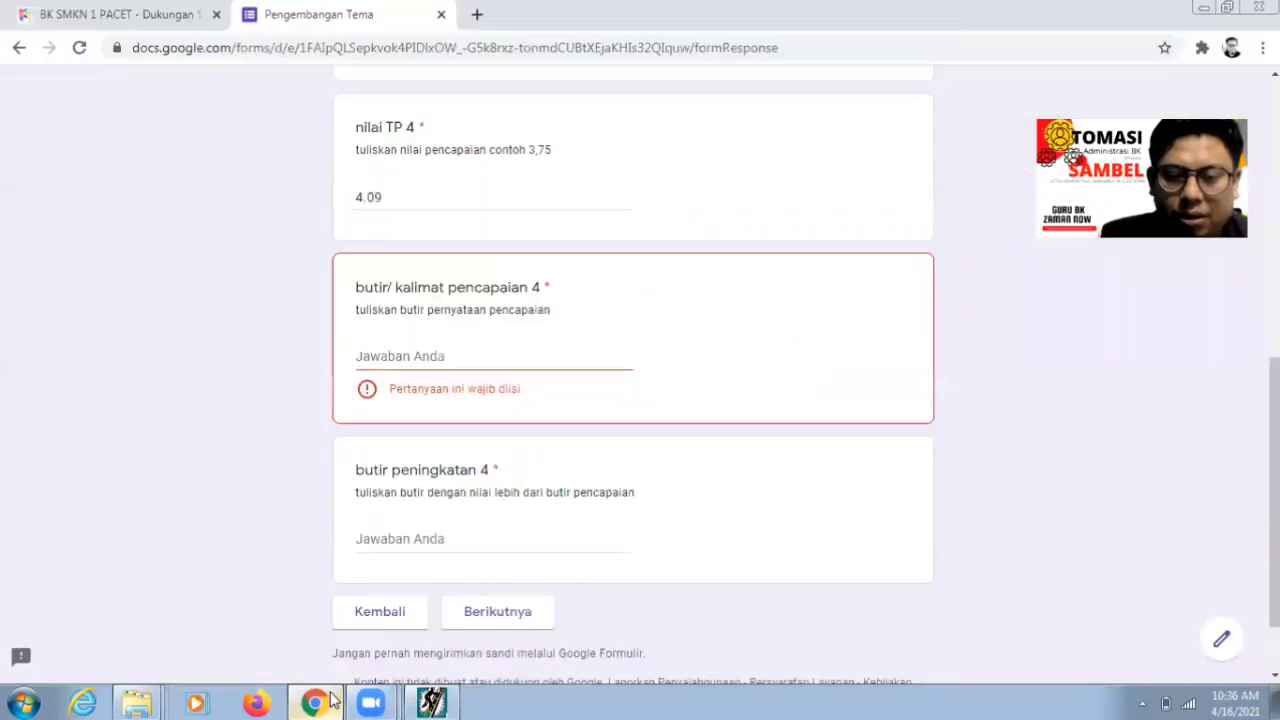
type("Mampu m")
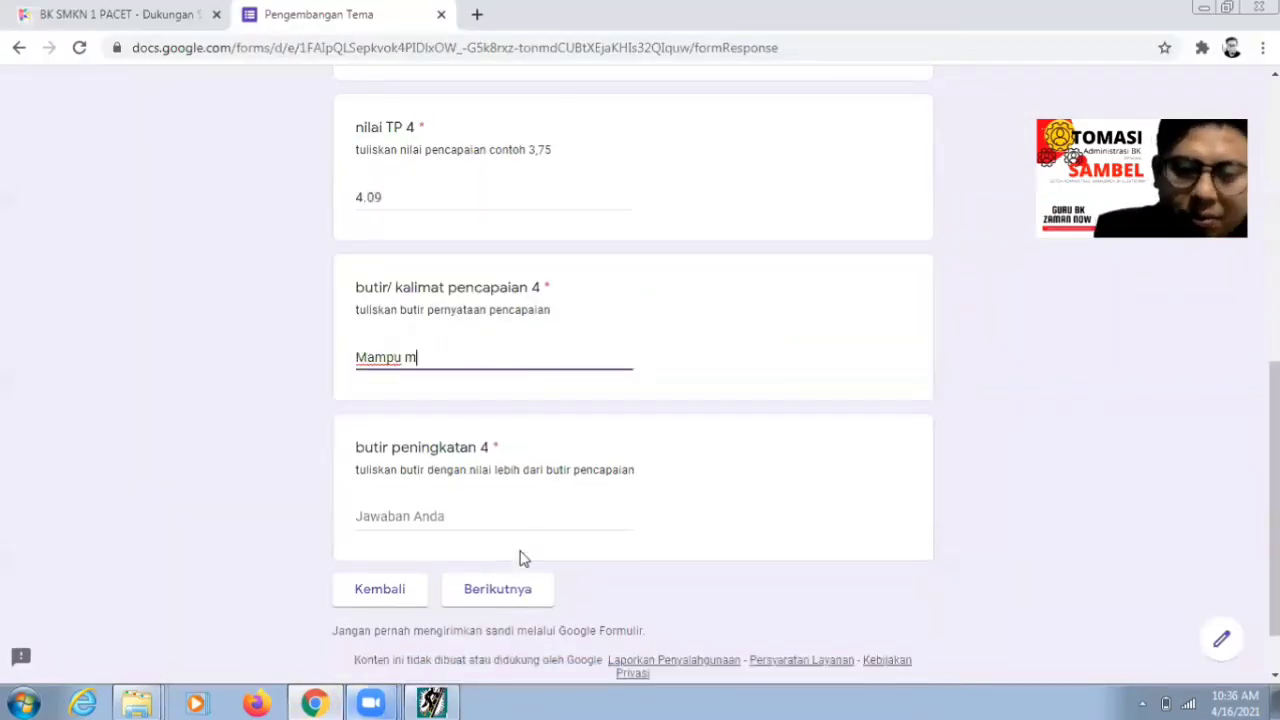
type("enc")
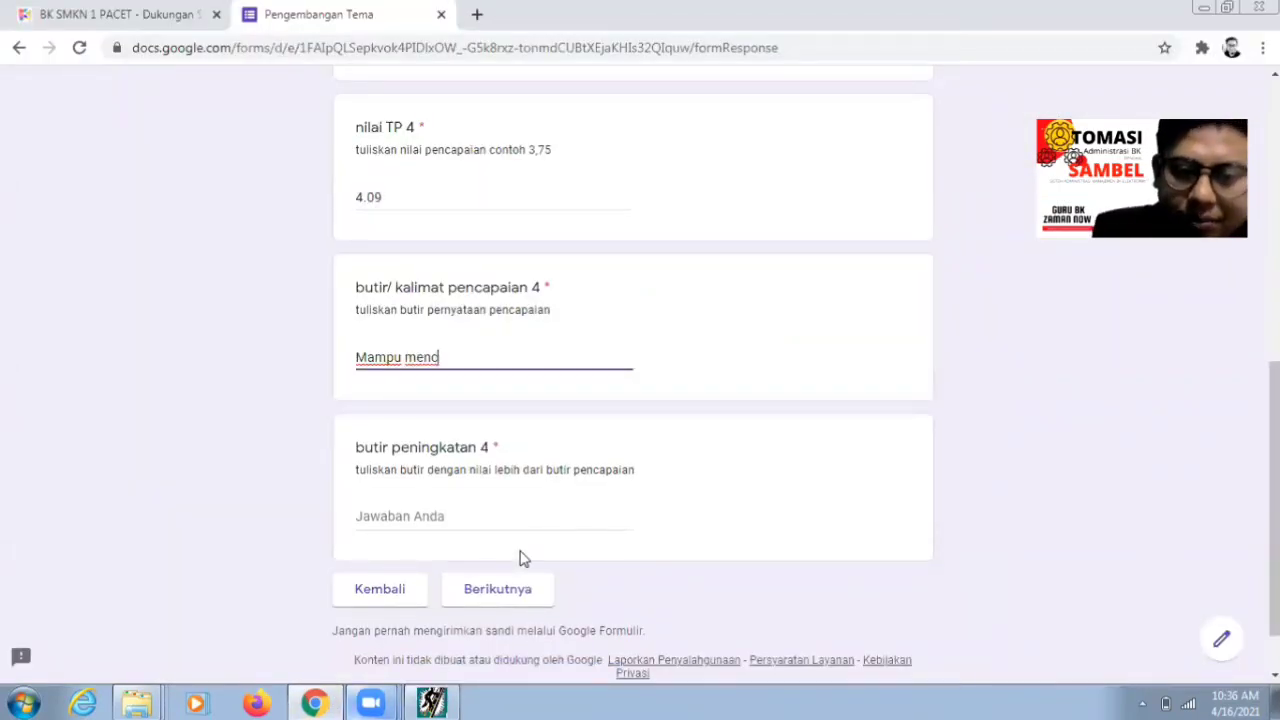
type("ari alter")
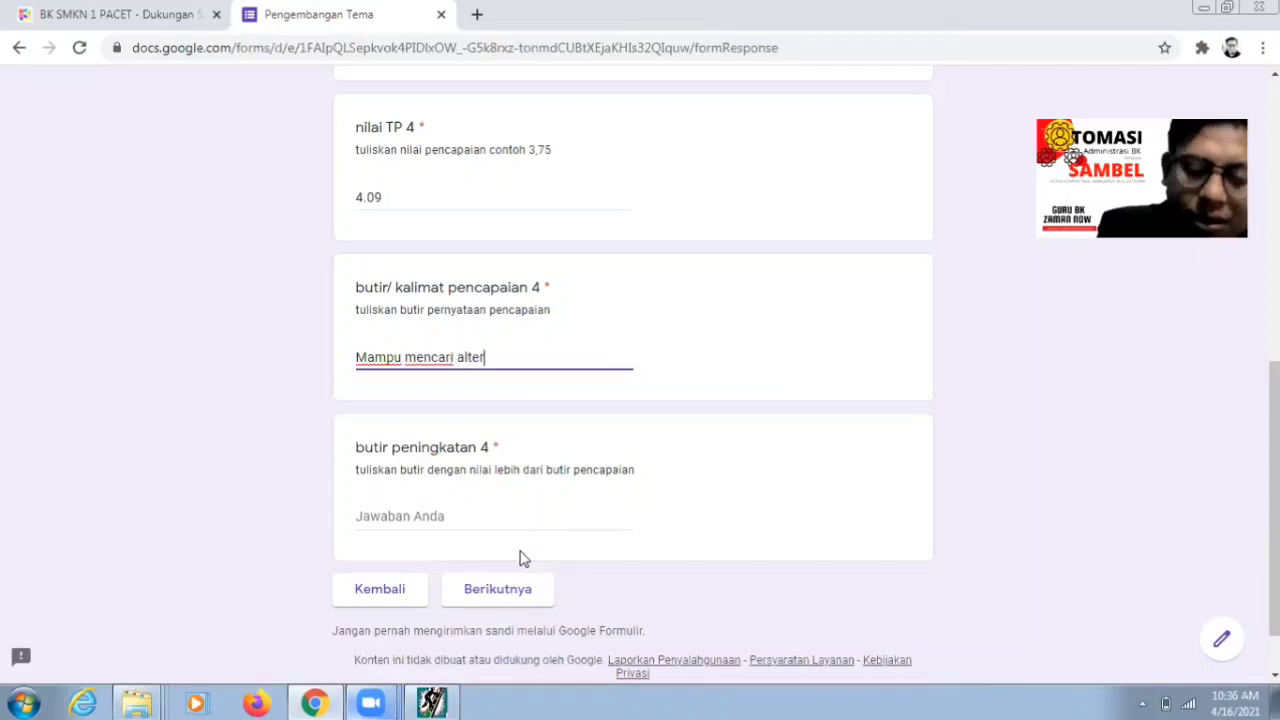
type("tanif pe")
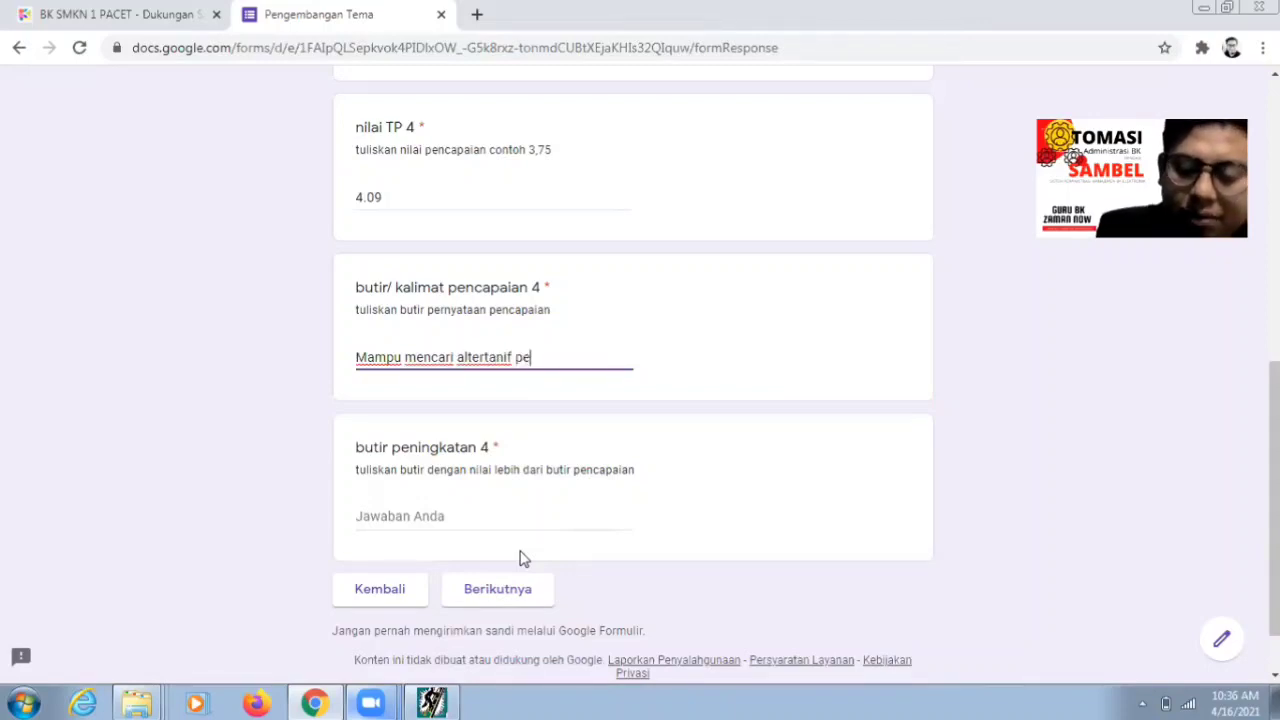
type("mecahan masalah")
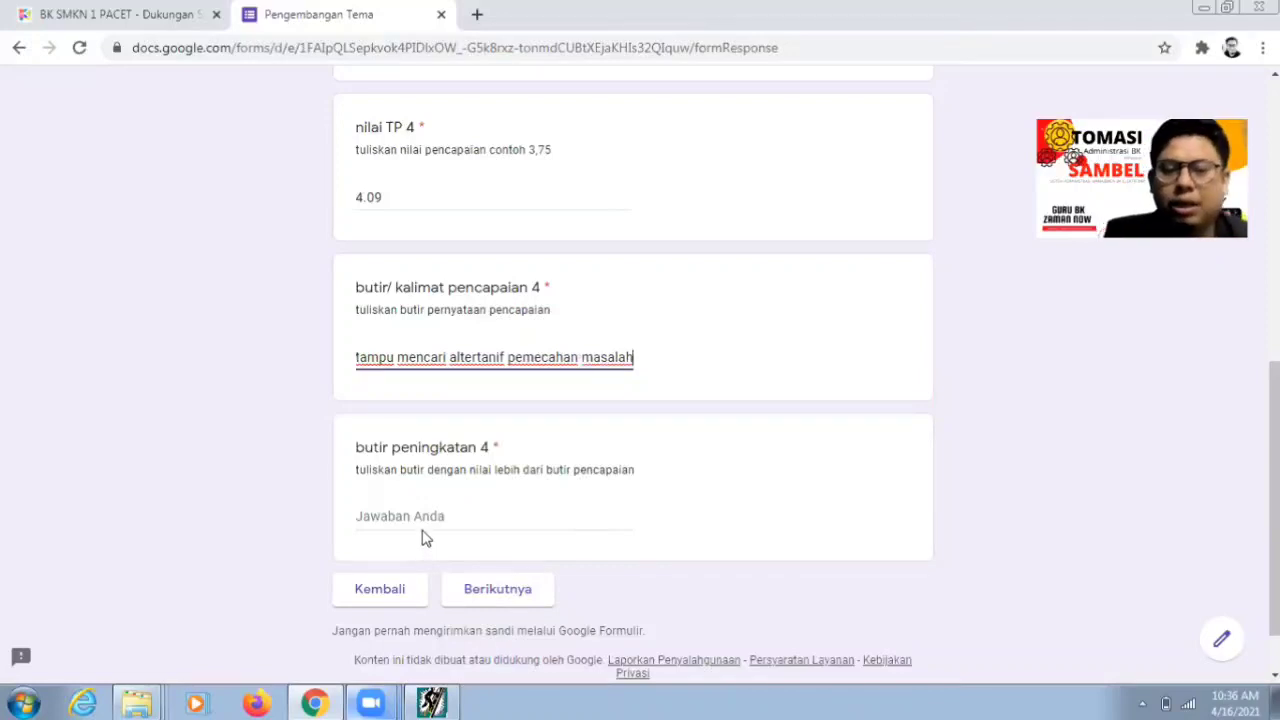
left_click(421, 527)
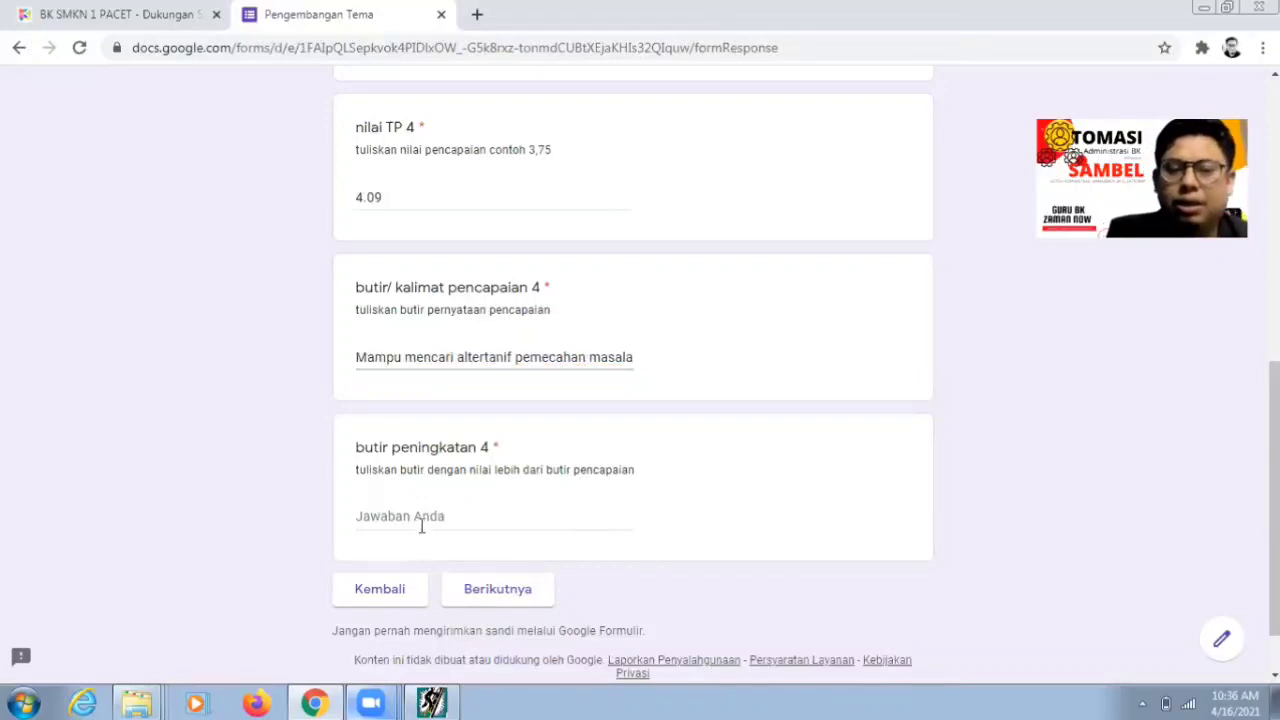
left_click(421, 527)
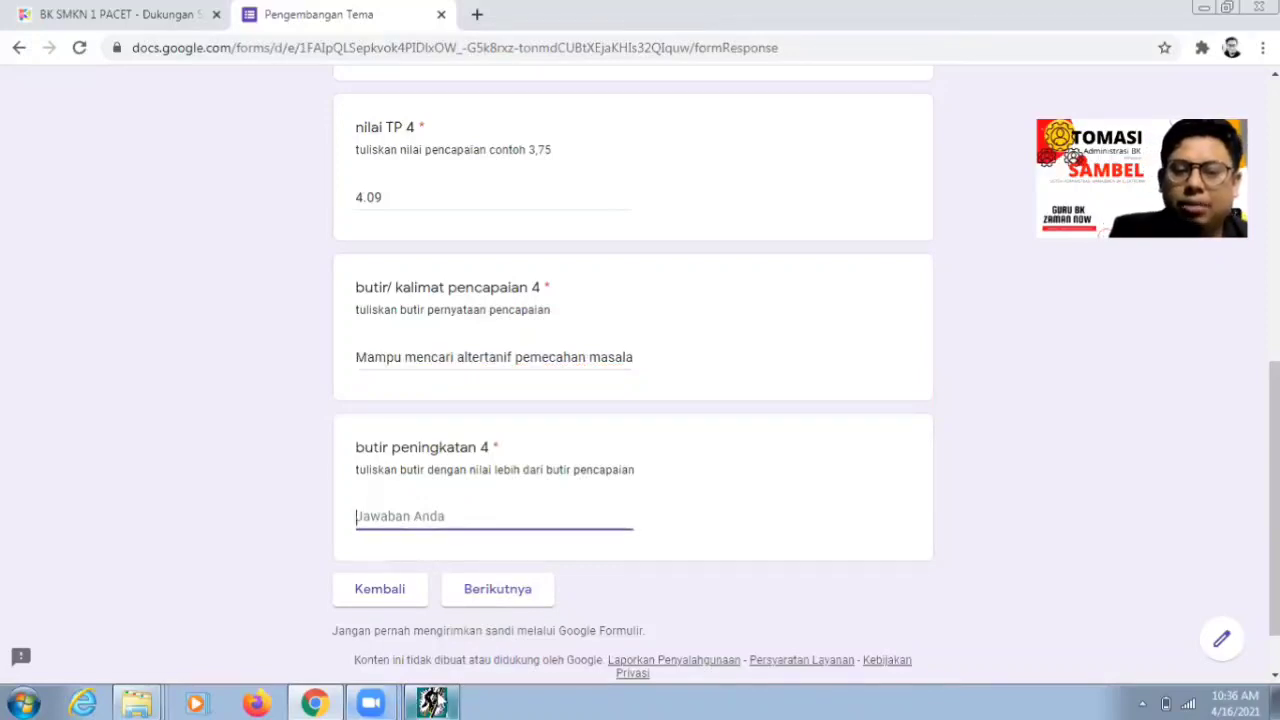
left_click(432, 703)
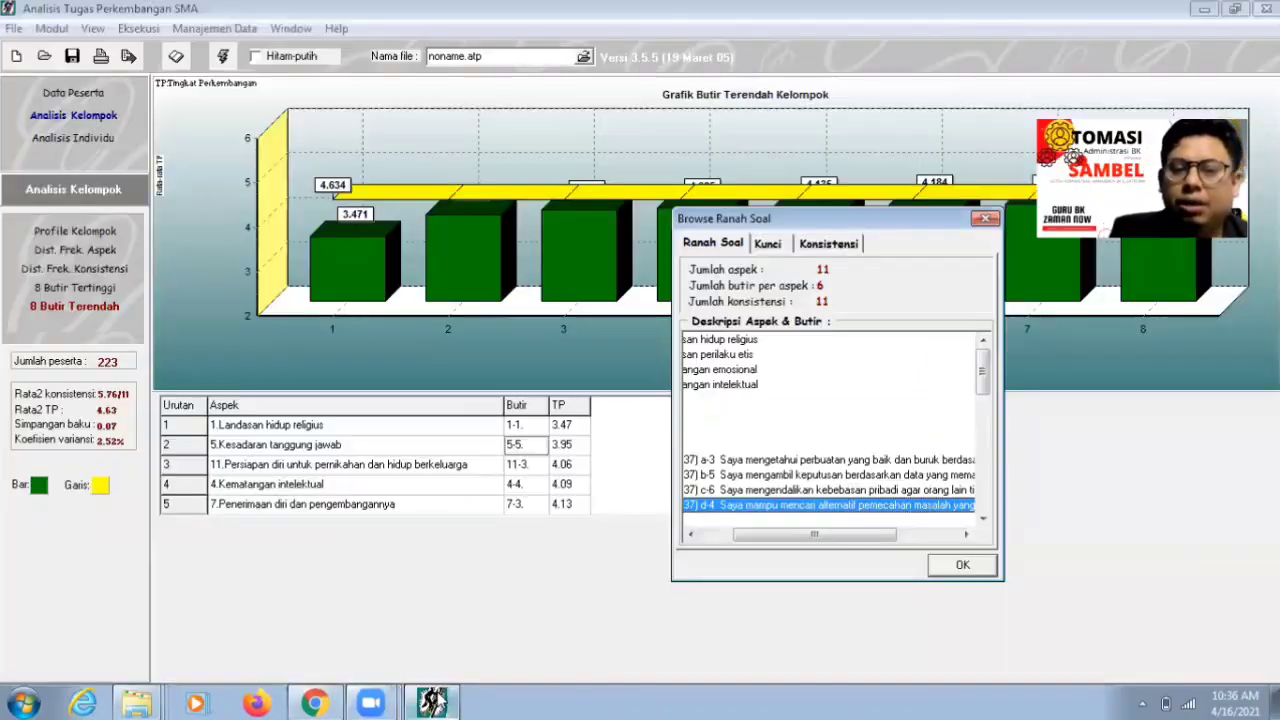
- Enter 'Mengambil keputusan berdasarkan data yang memadai' as butir peningkatan 4 and go to the next section
left_click(797, 476)
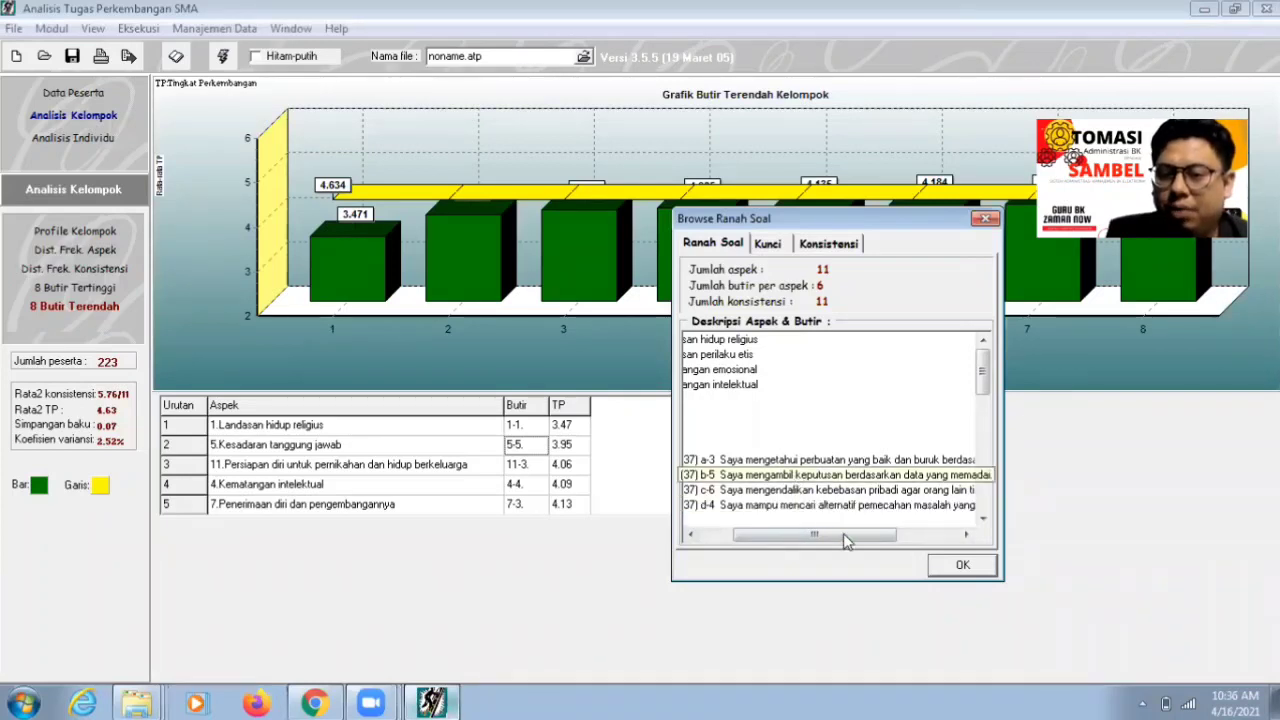
left_click_drag(843, 535, 879, 528)
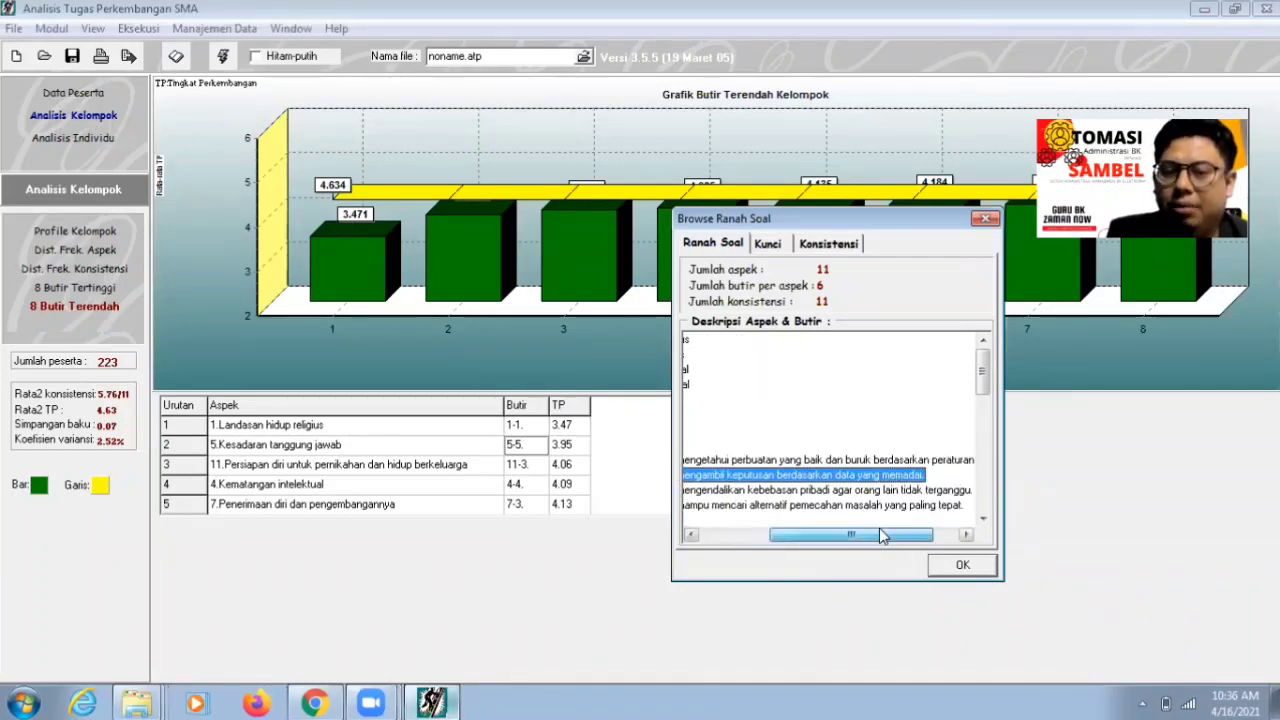
left_click(314, 703)
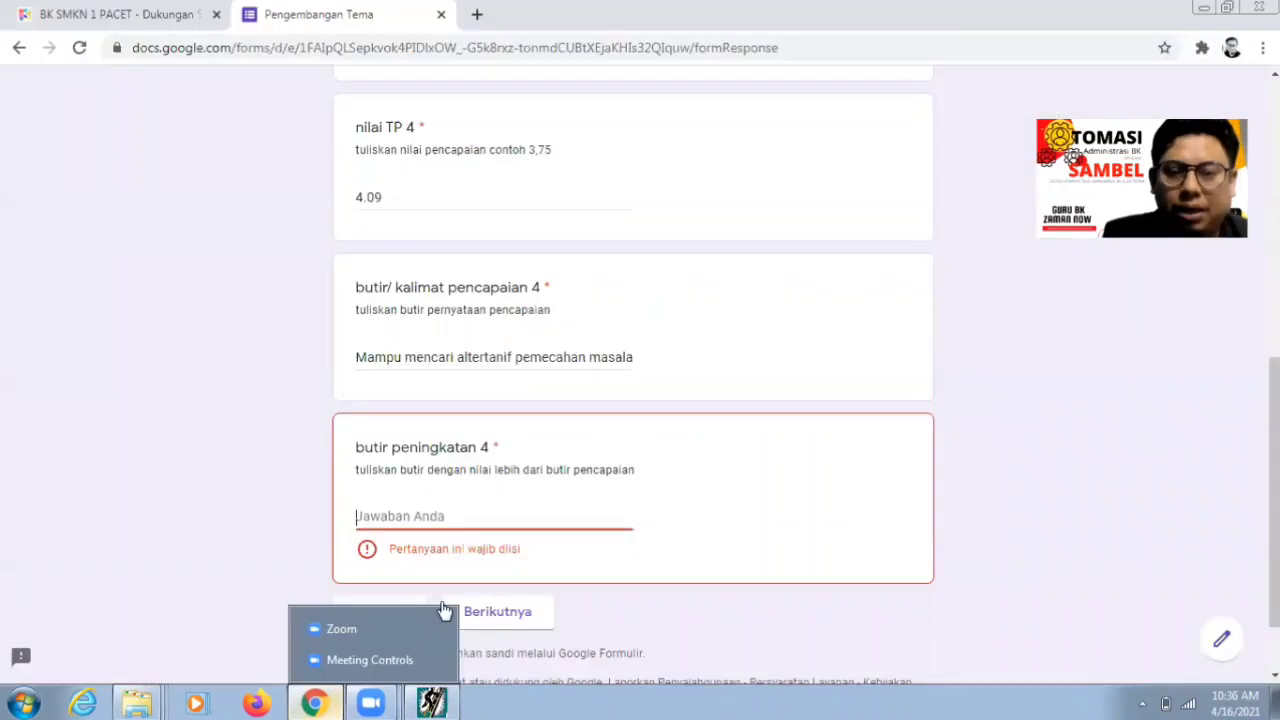
type("Meng")
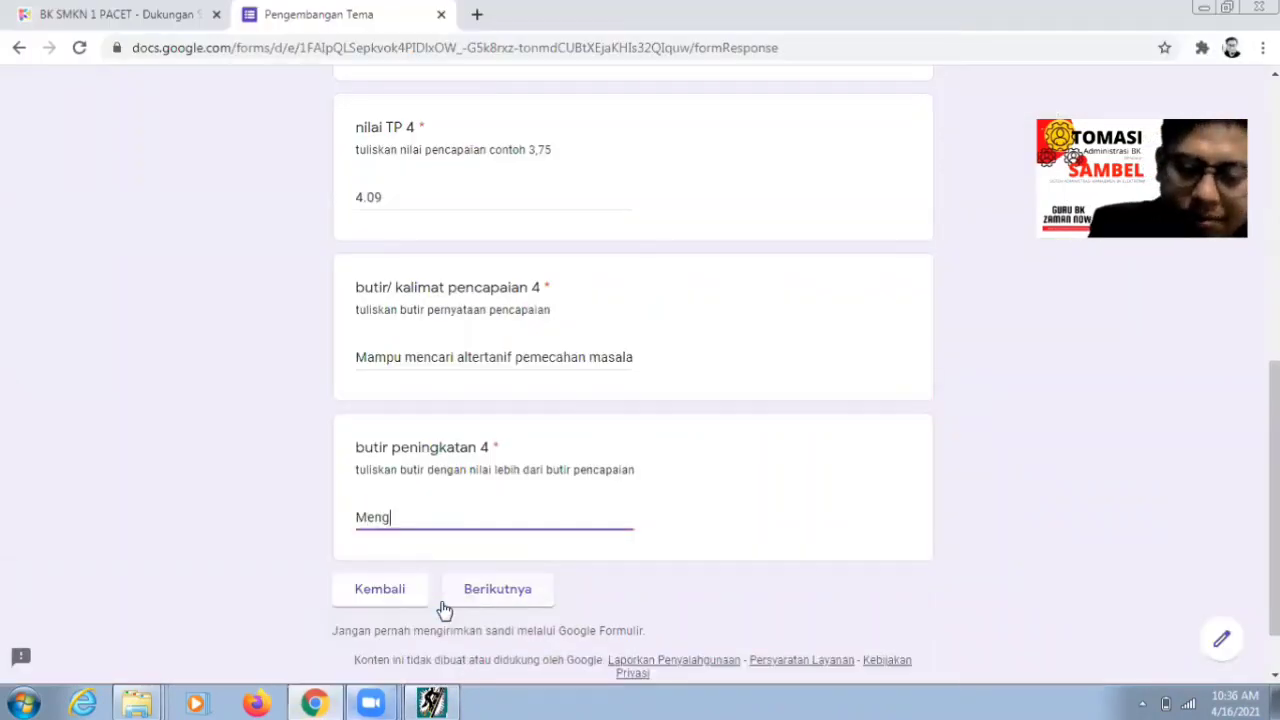
type("ambil kepu")
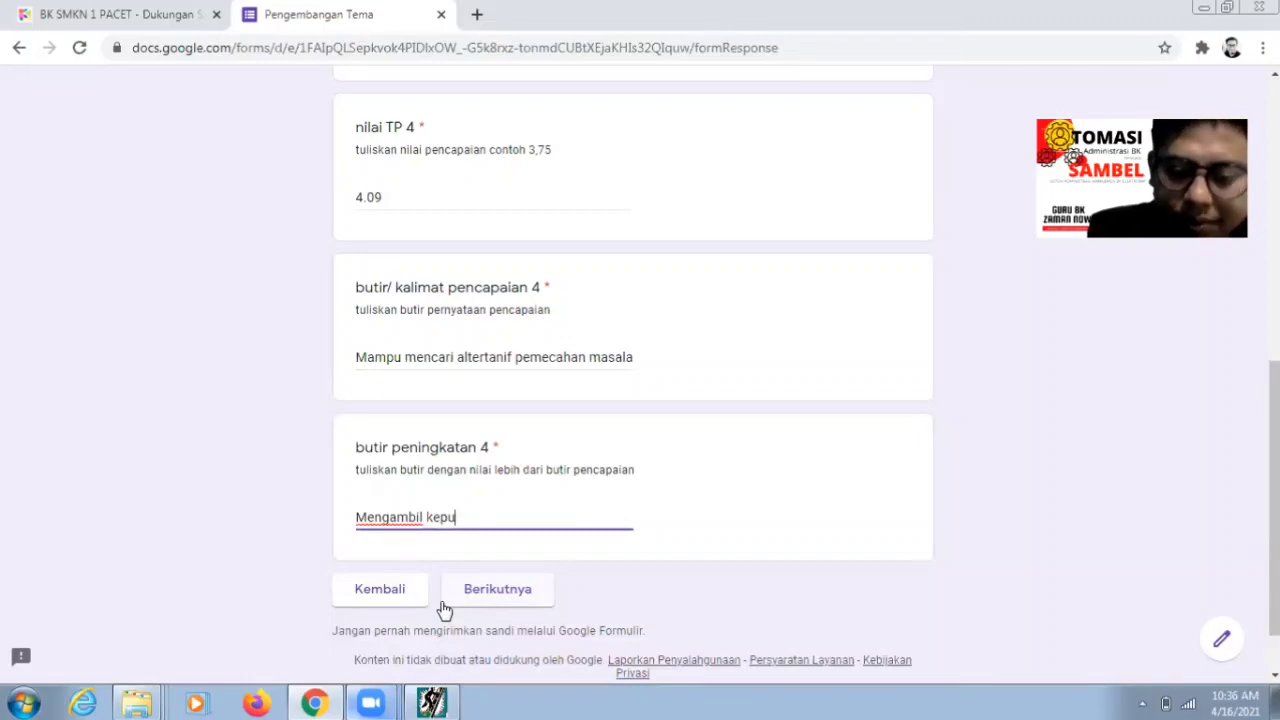
type("tusan berdasa")
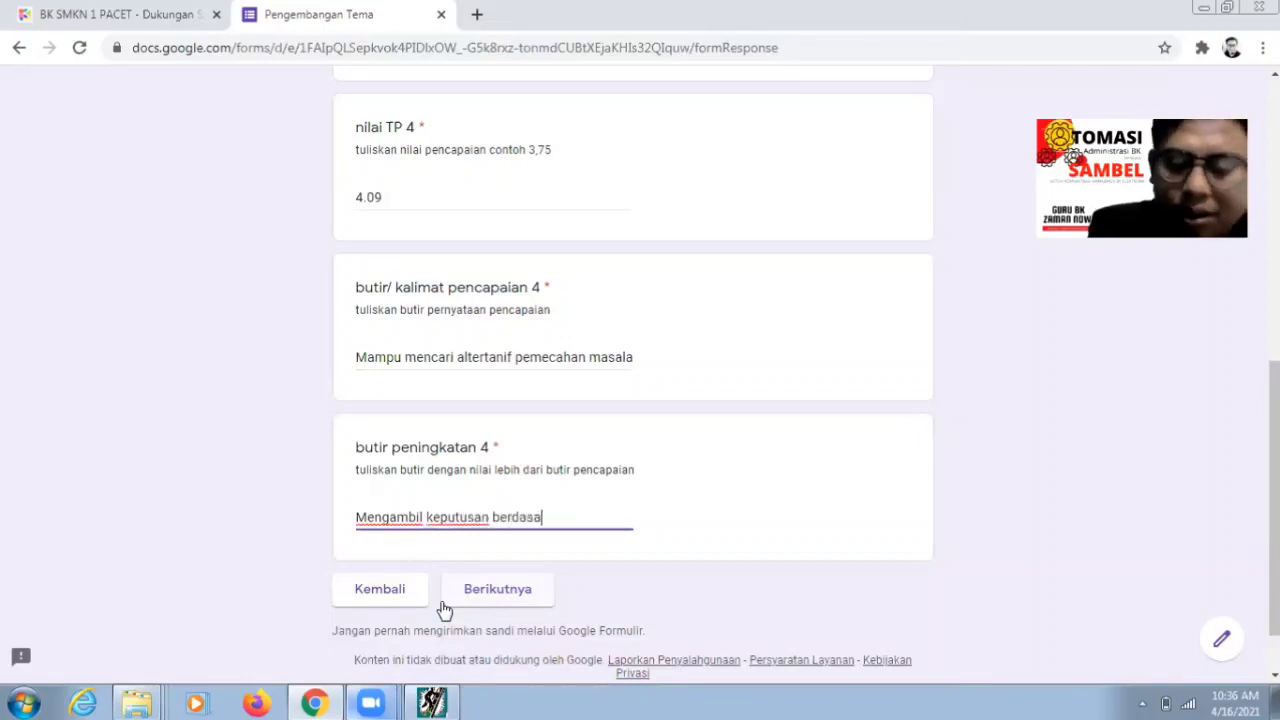
type("rkan data yan")
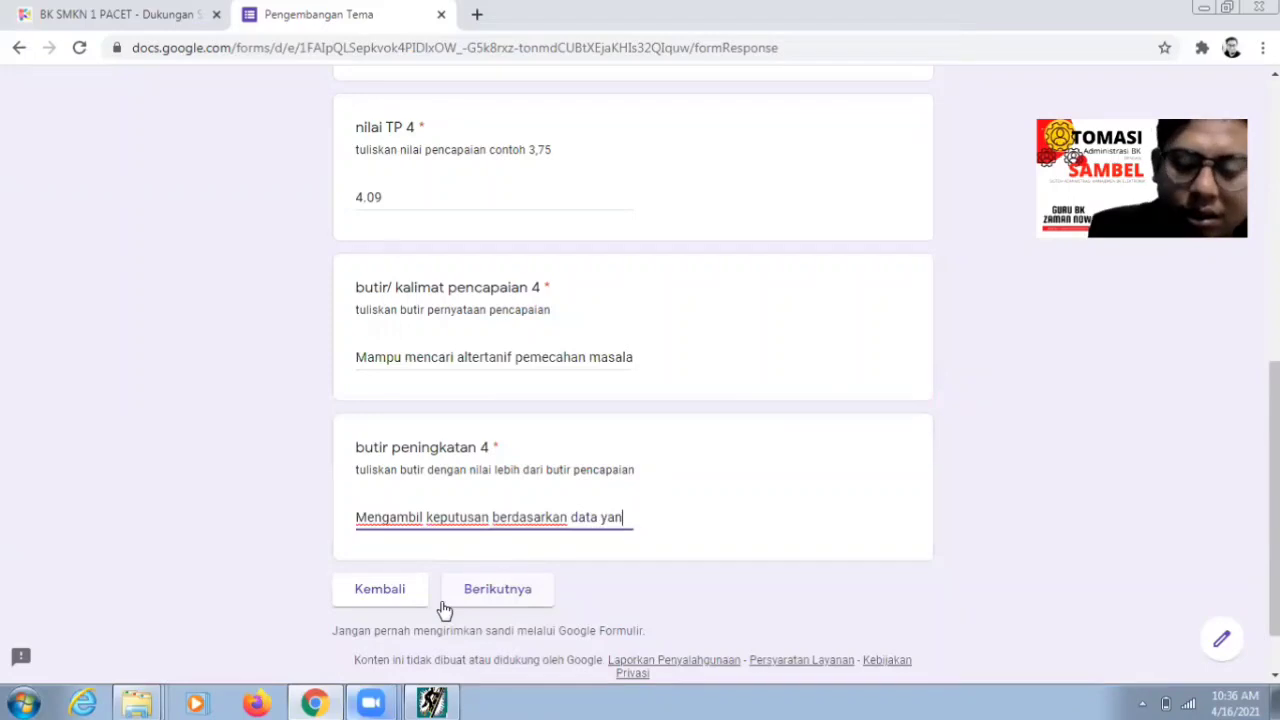
type("g memadai")
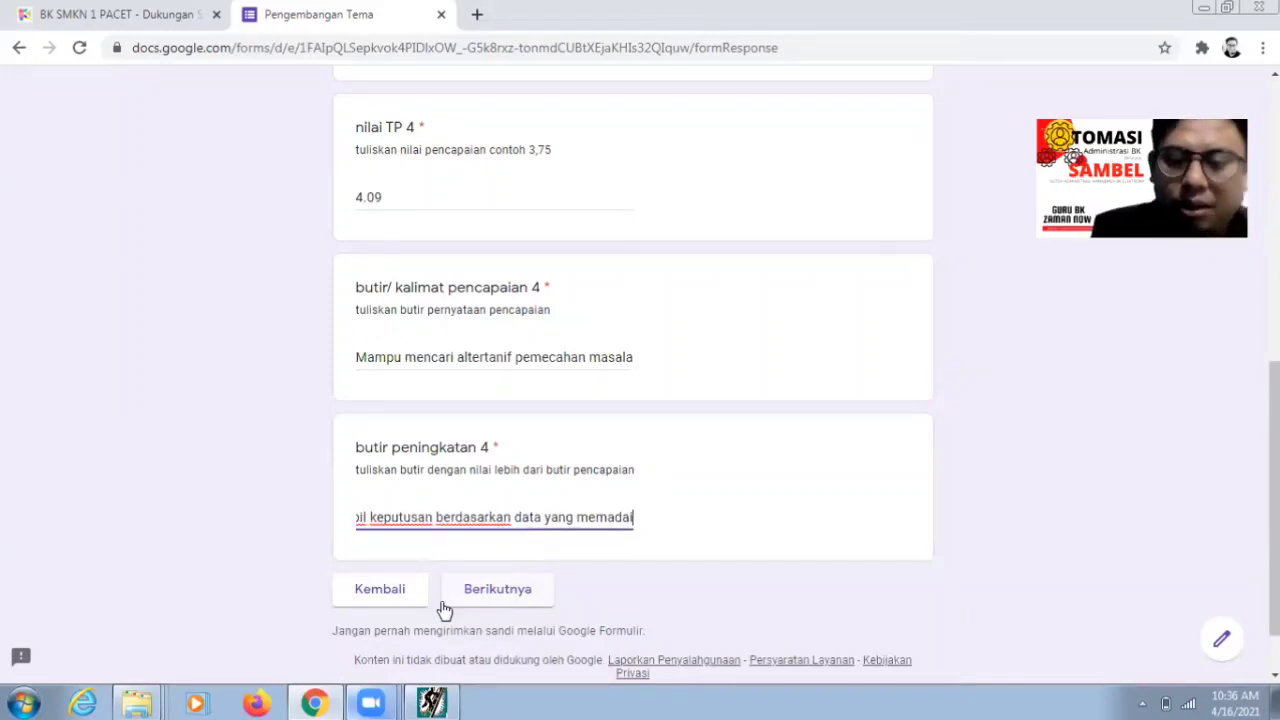
left_click(505, 598)
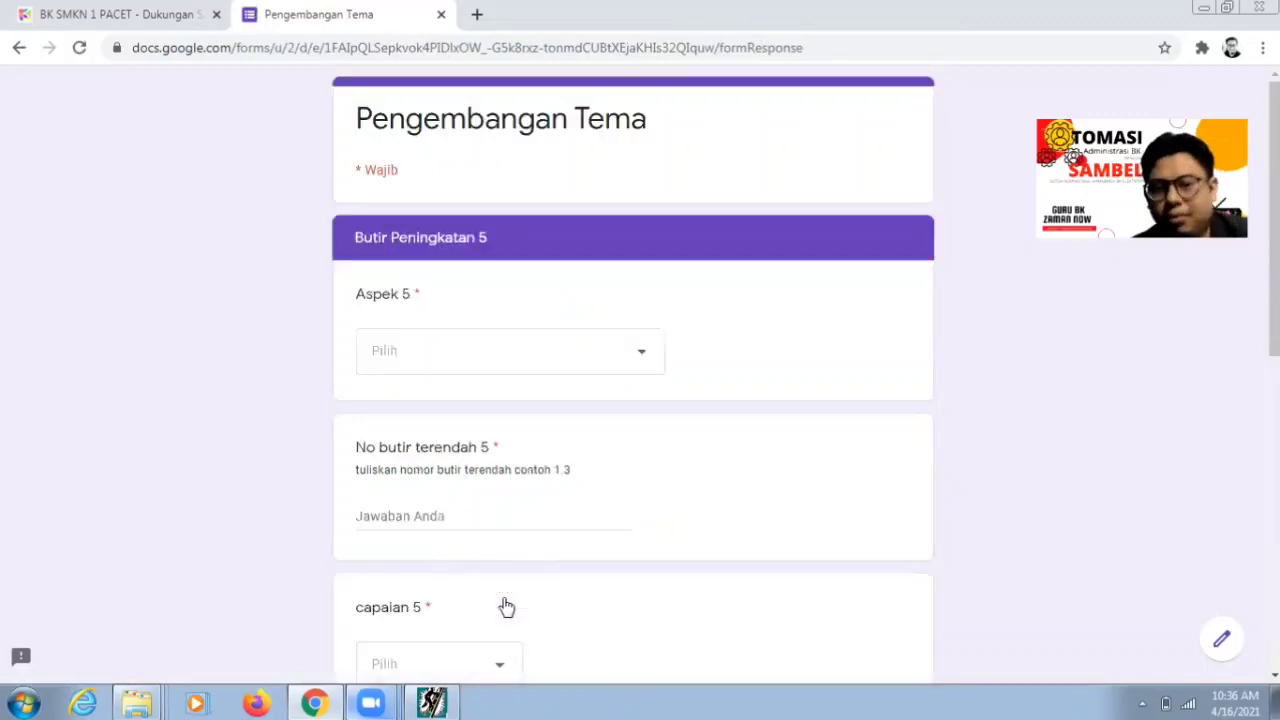
left_click(314, 703)
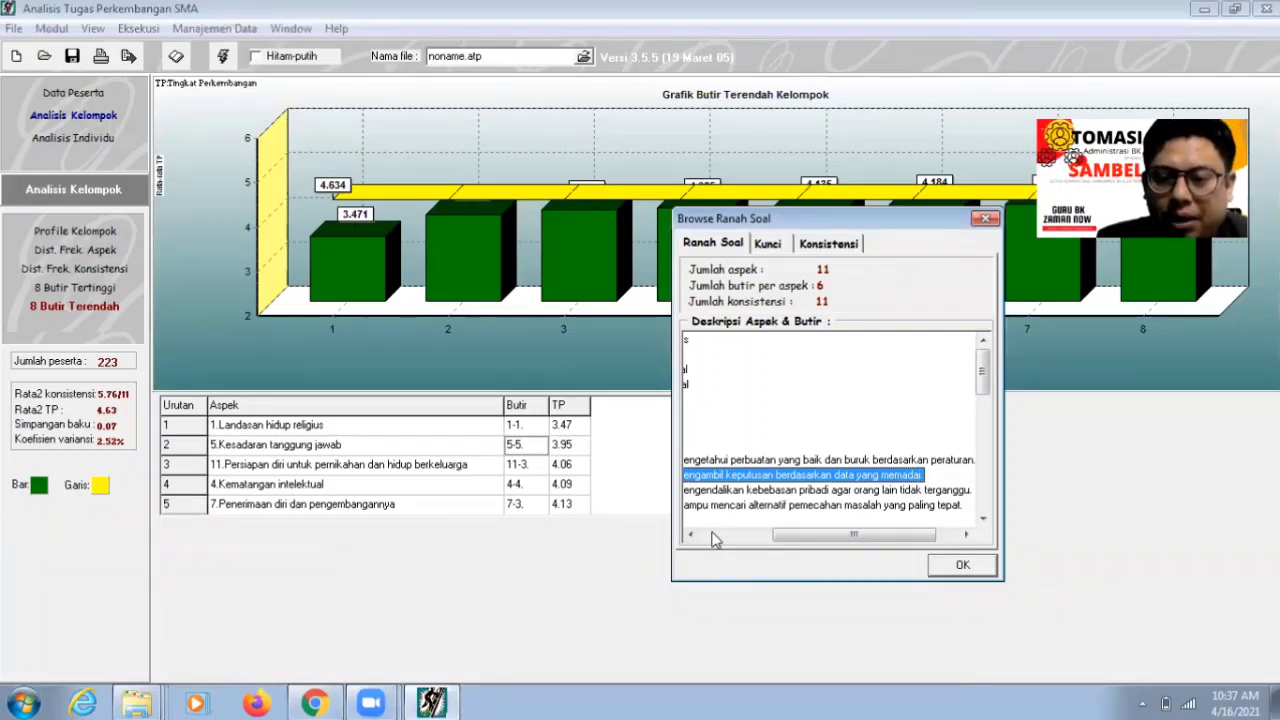
- Expand item 7-3 under Penerimaan diri dan pengembangannya and read its d-4 statement
left_click_drag(798, 538, 726, 540)
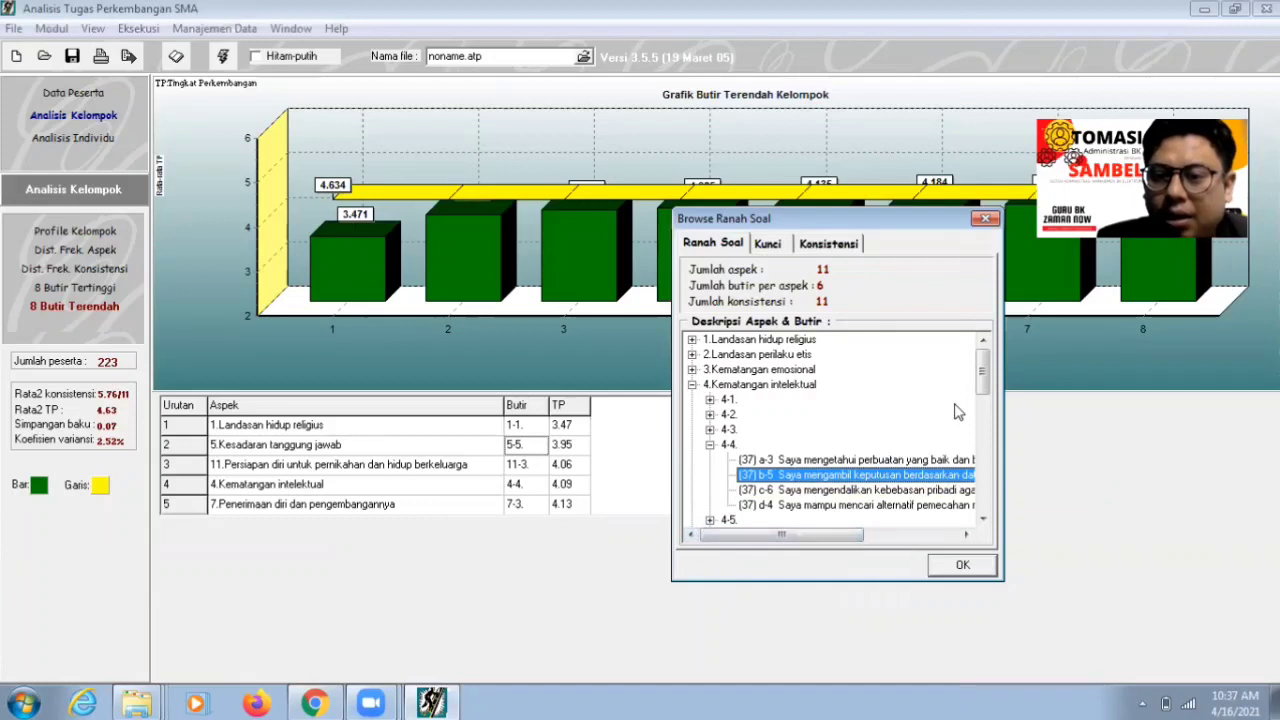
left_click_drag(984, 385, 983, 440)
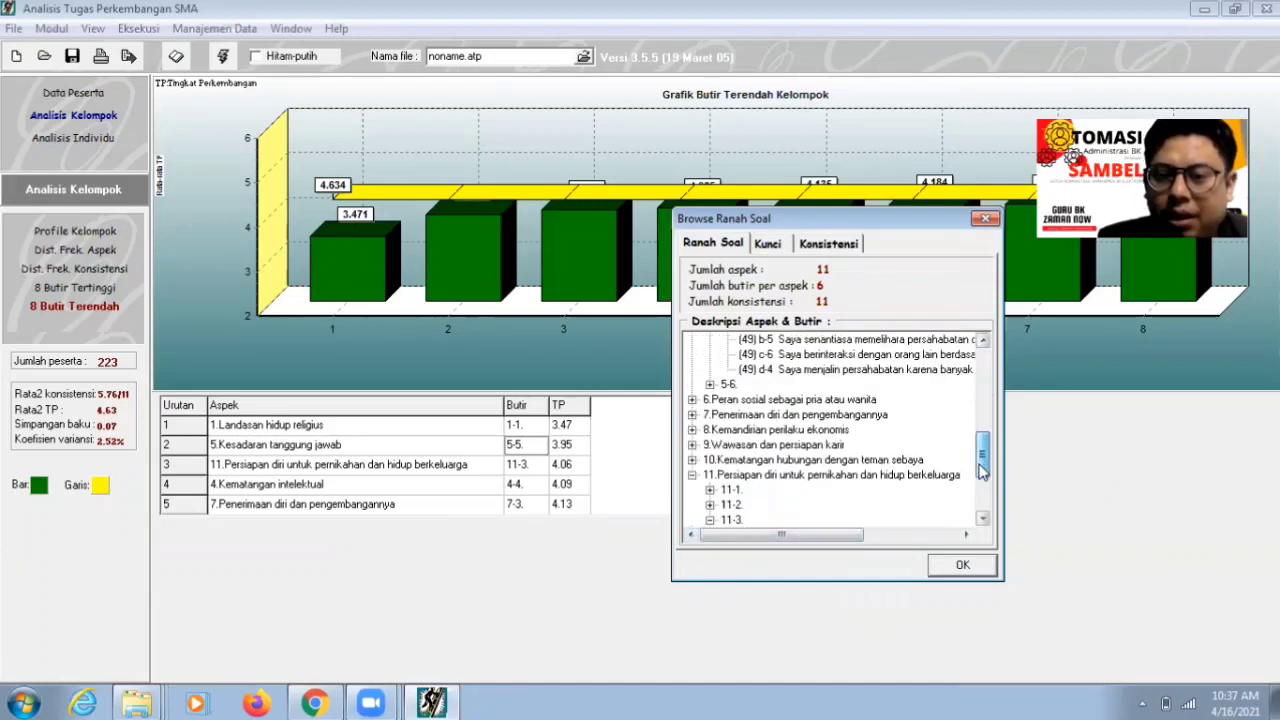
double_click(768, 418)
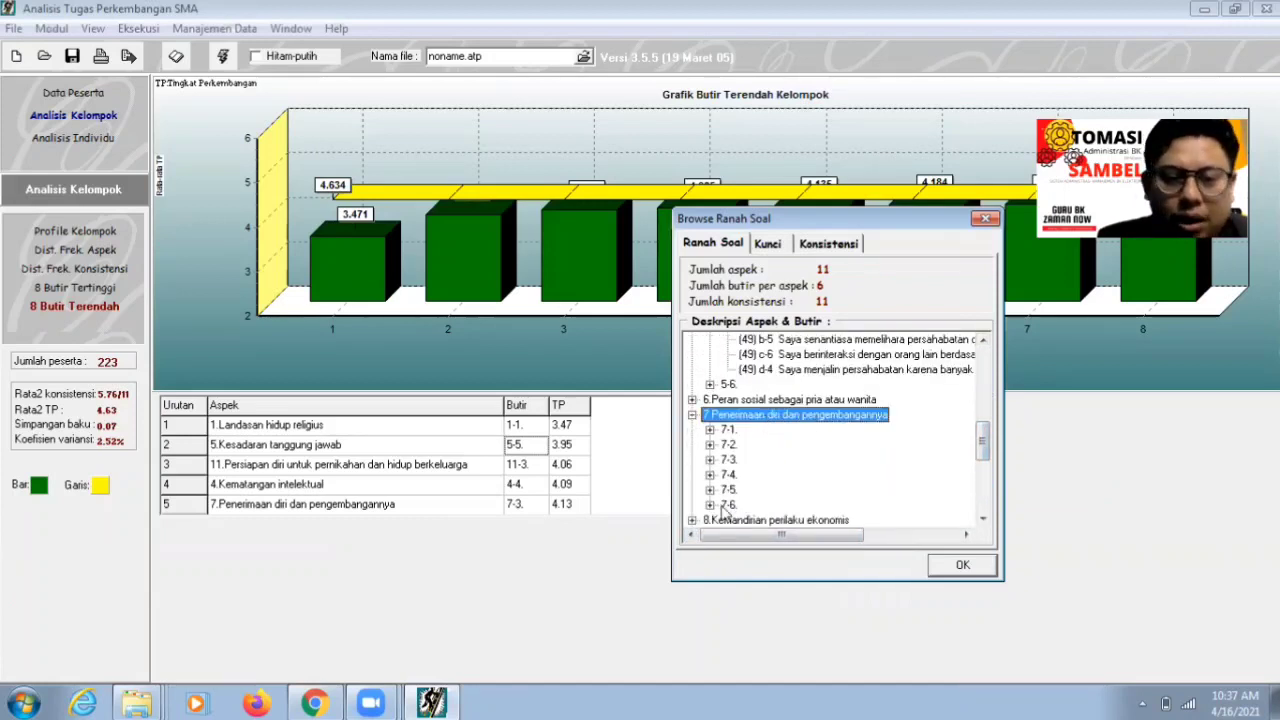
double_click(728, 459)
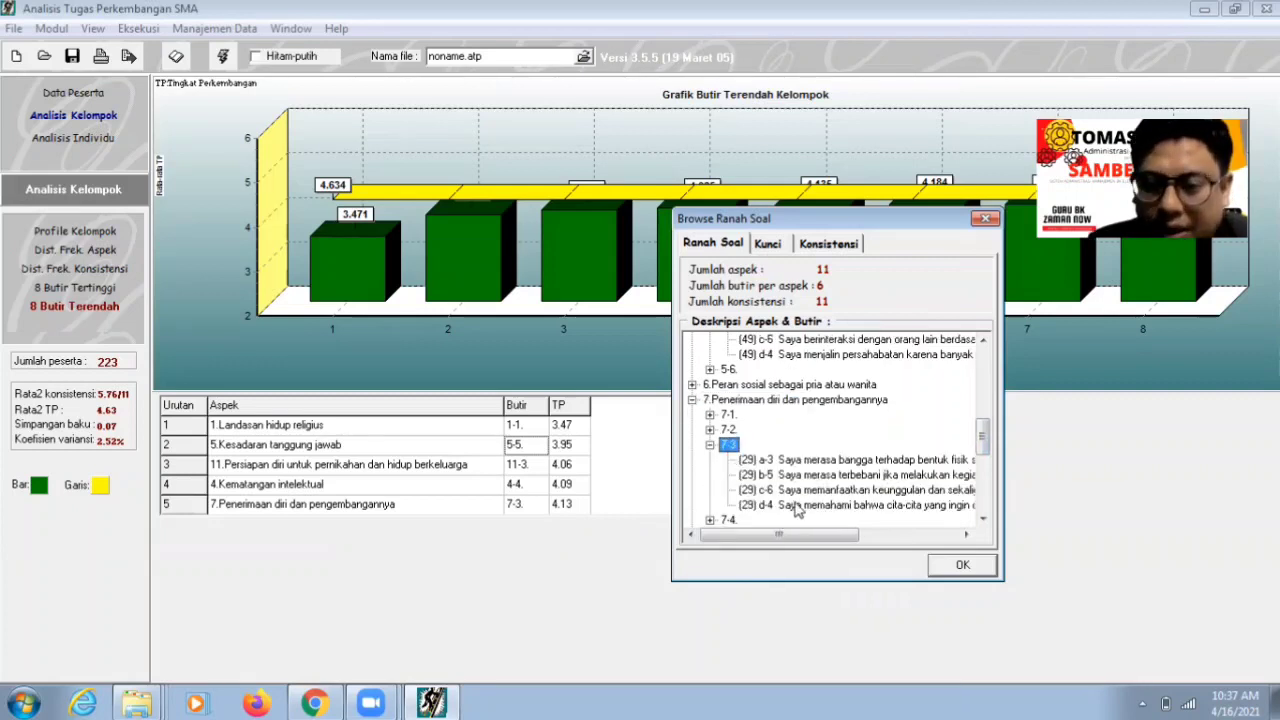
left_click(797, 507)
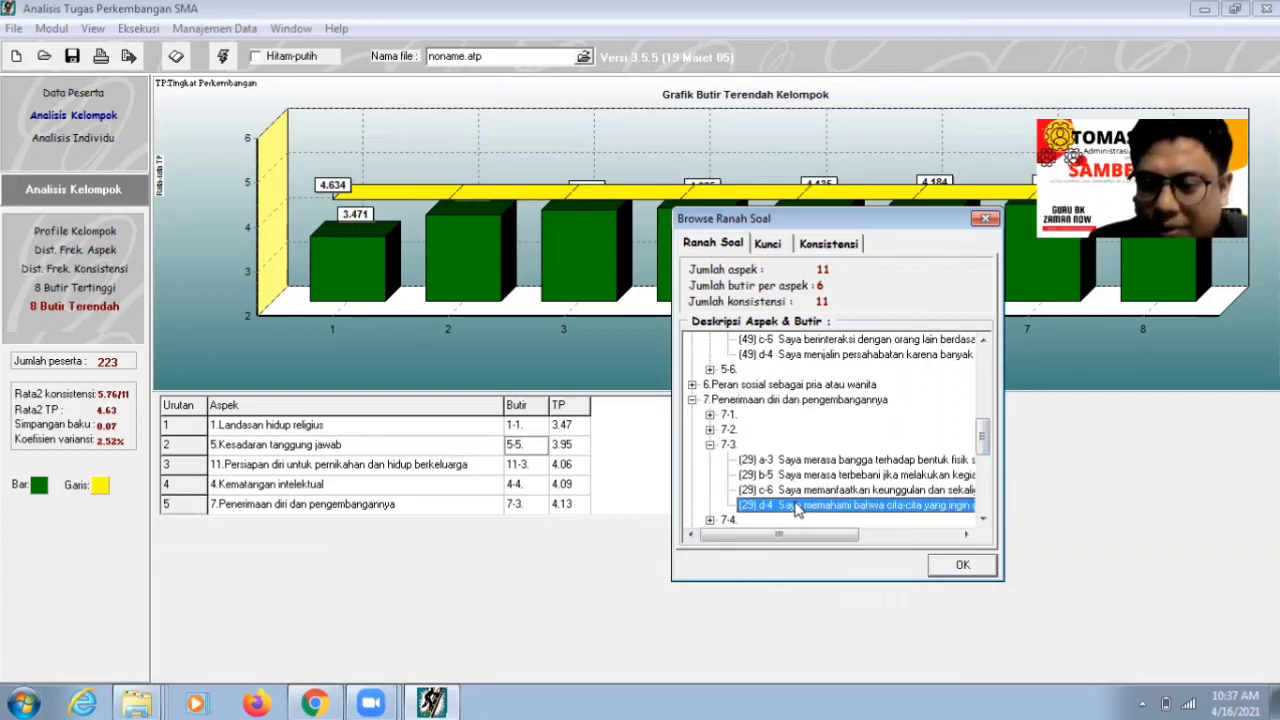
left_click(420, 700)
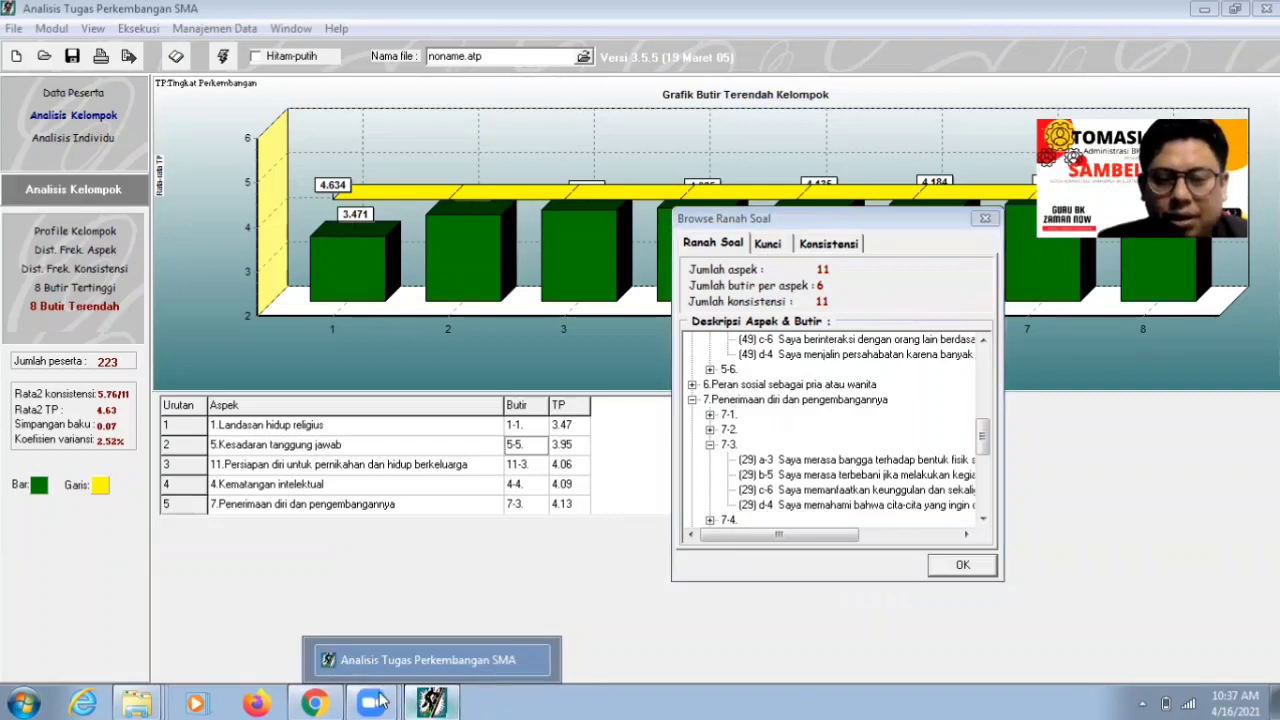
left_click(314, 703)
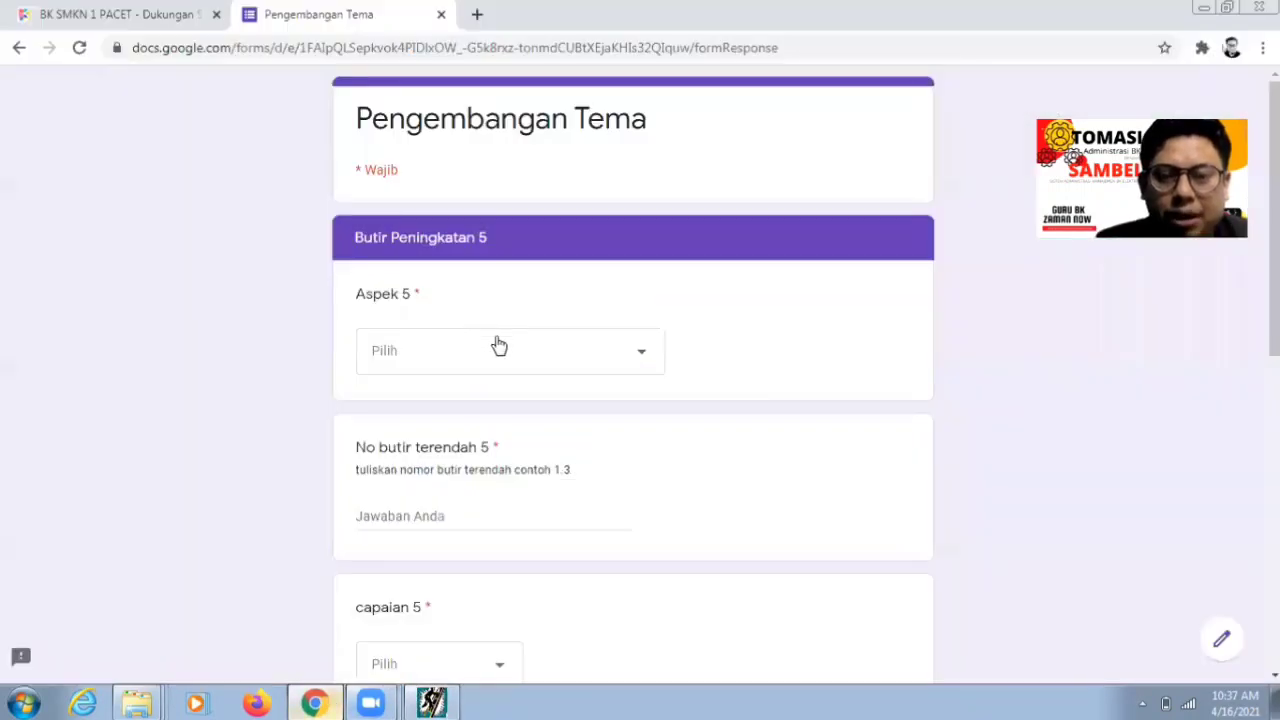
left_click(499, 345)
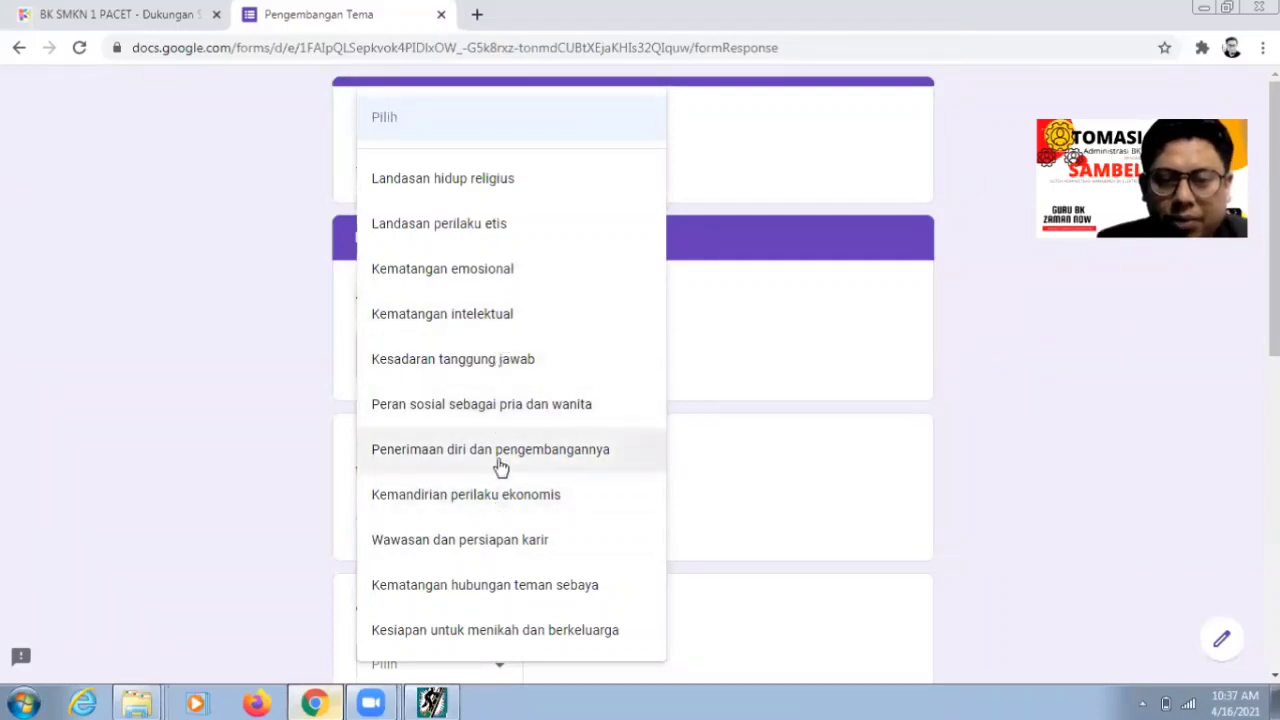
- Set Aspek 5 to Penerimaan diri dan pengembangannya with lowest item number 7.3
left_click(500, 463)
left_click(485, 520)
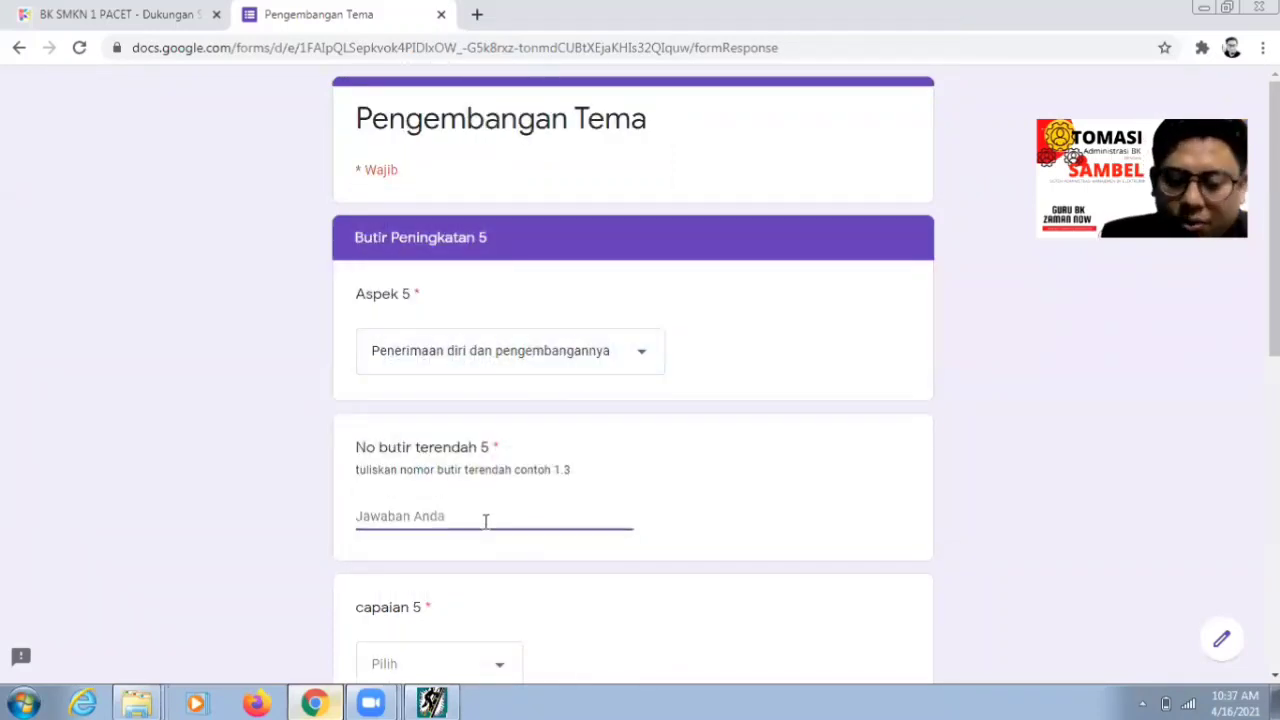
type("7.")
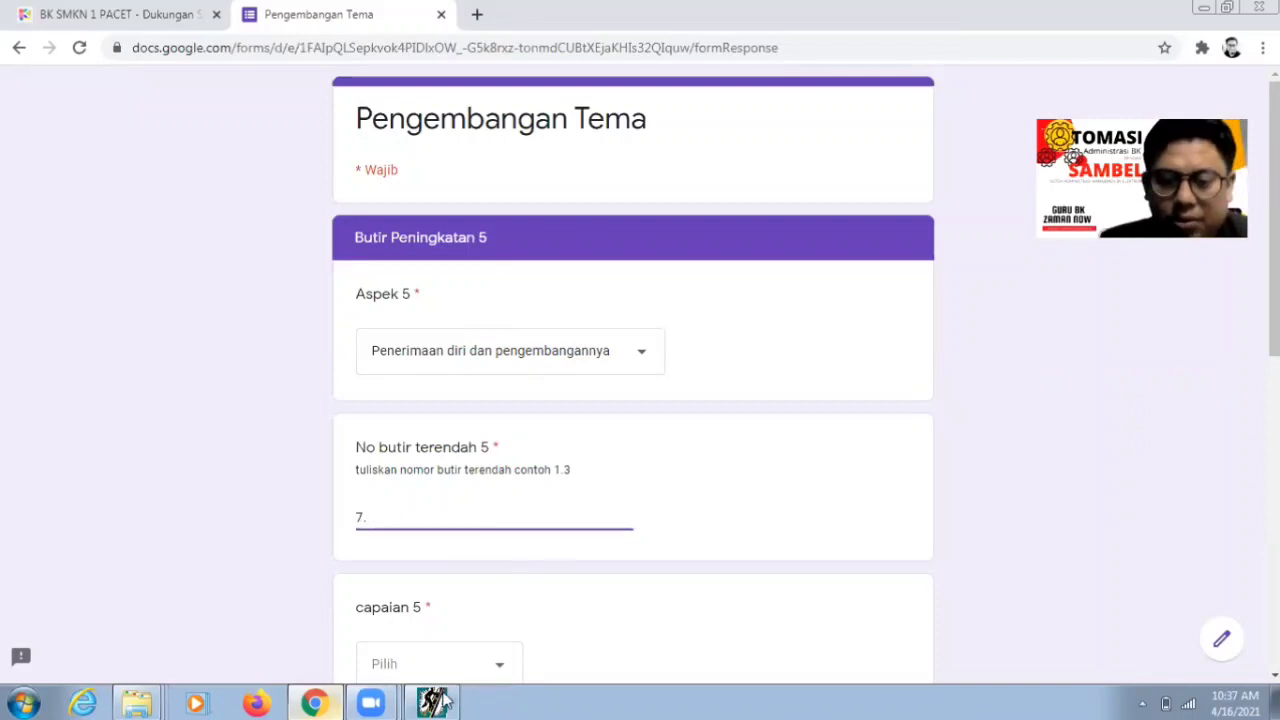
left_click(445, 703)
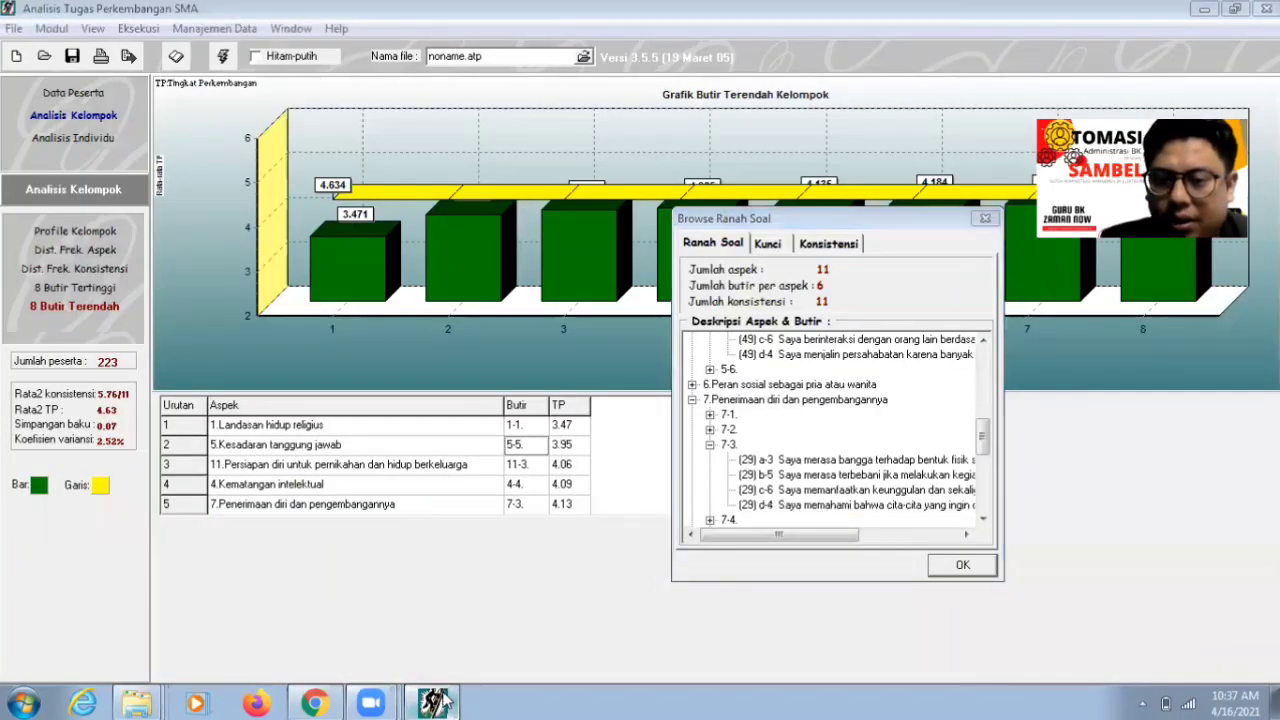
left_click(316, 702)
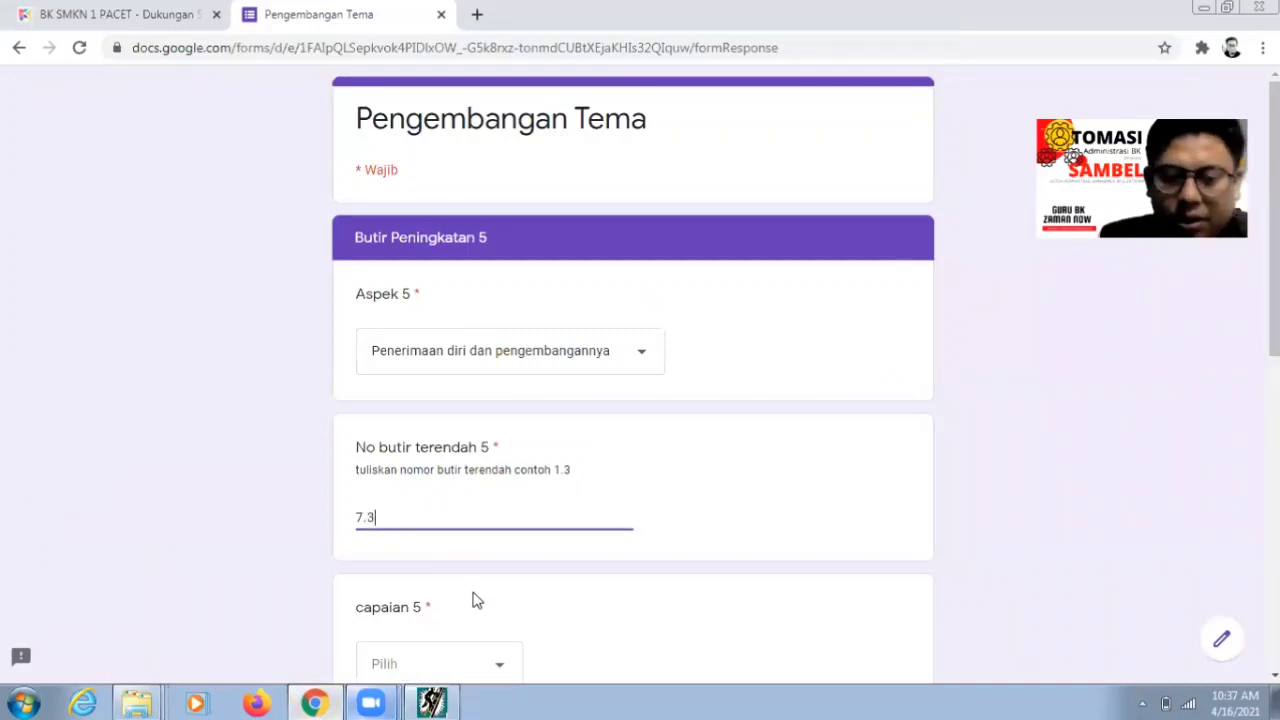
scroll(624, 615, "down", 1)
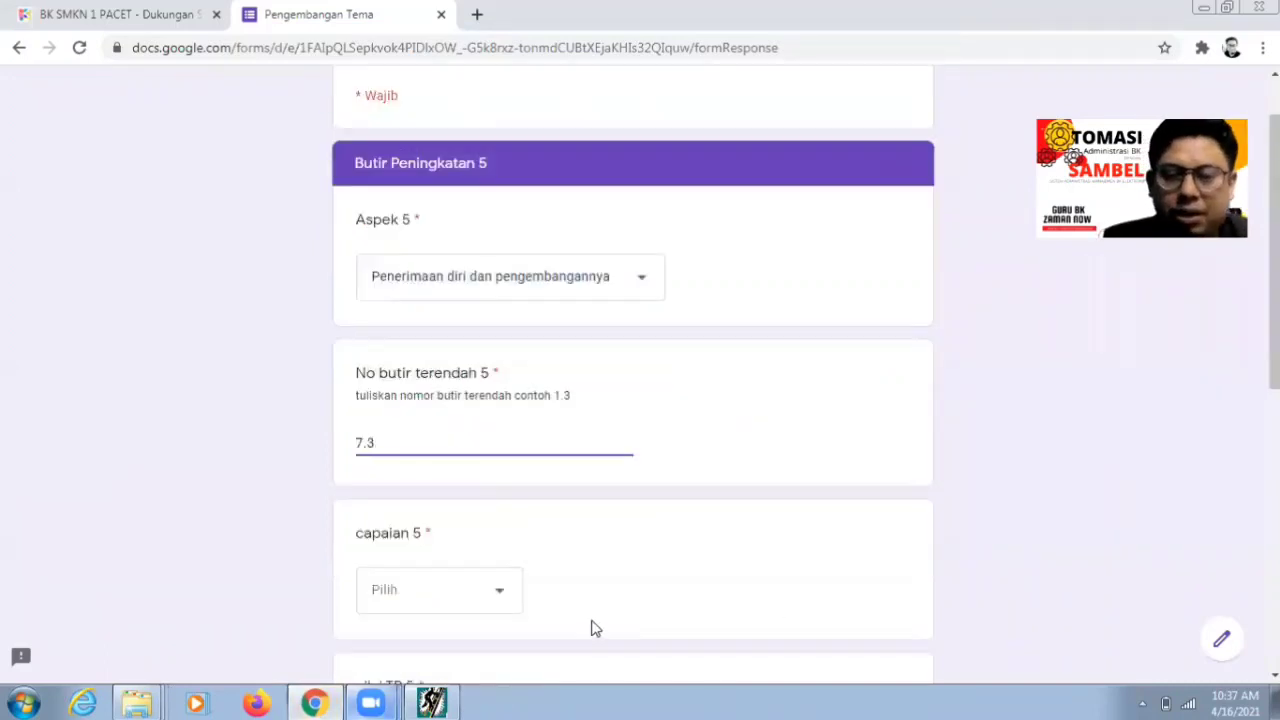
- Choose Sadar Diri for capaian 5
left_click(499, 592)
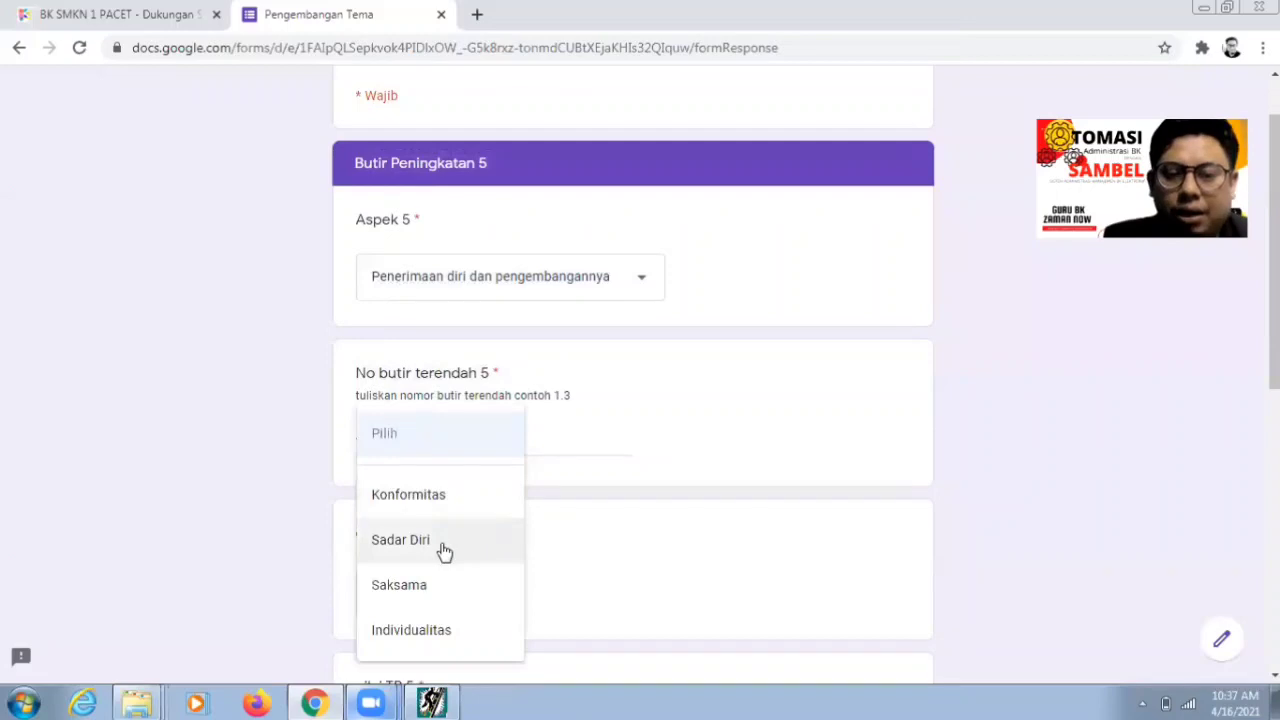
left_click(444, 552)
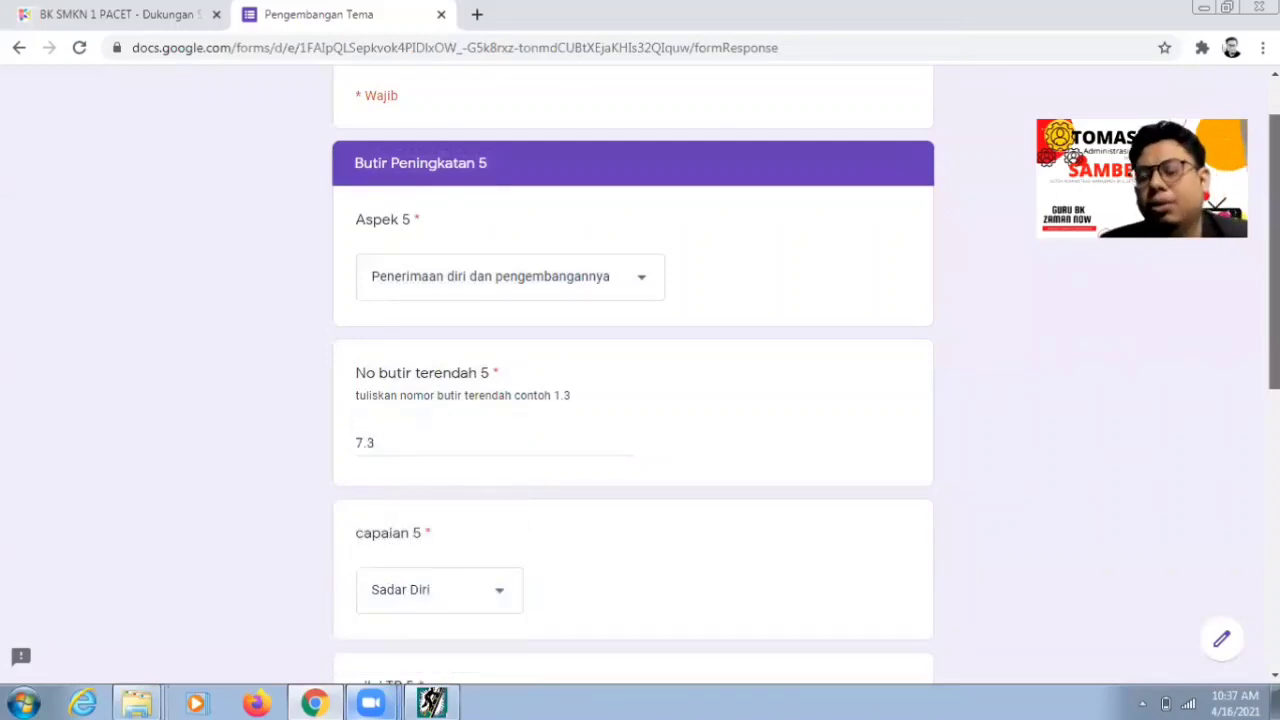
scroll(633, 400, "down", 1)
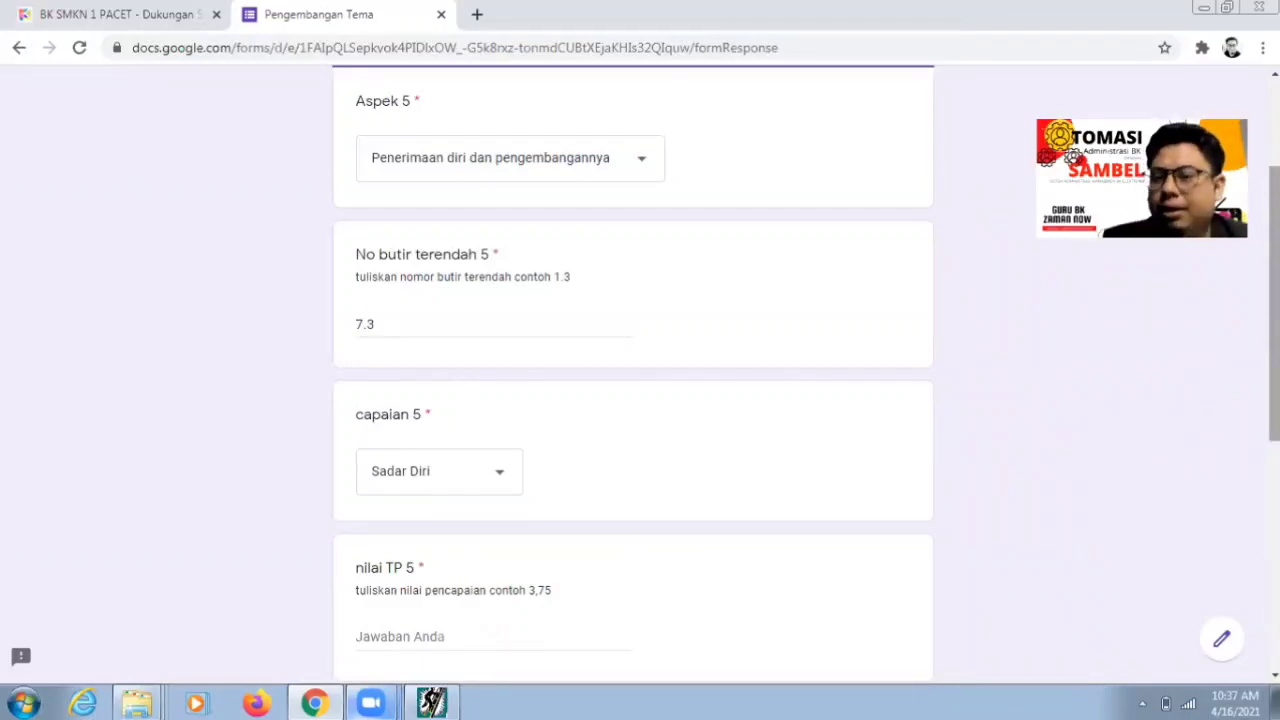
scroll(633, 400, "down", 1)
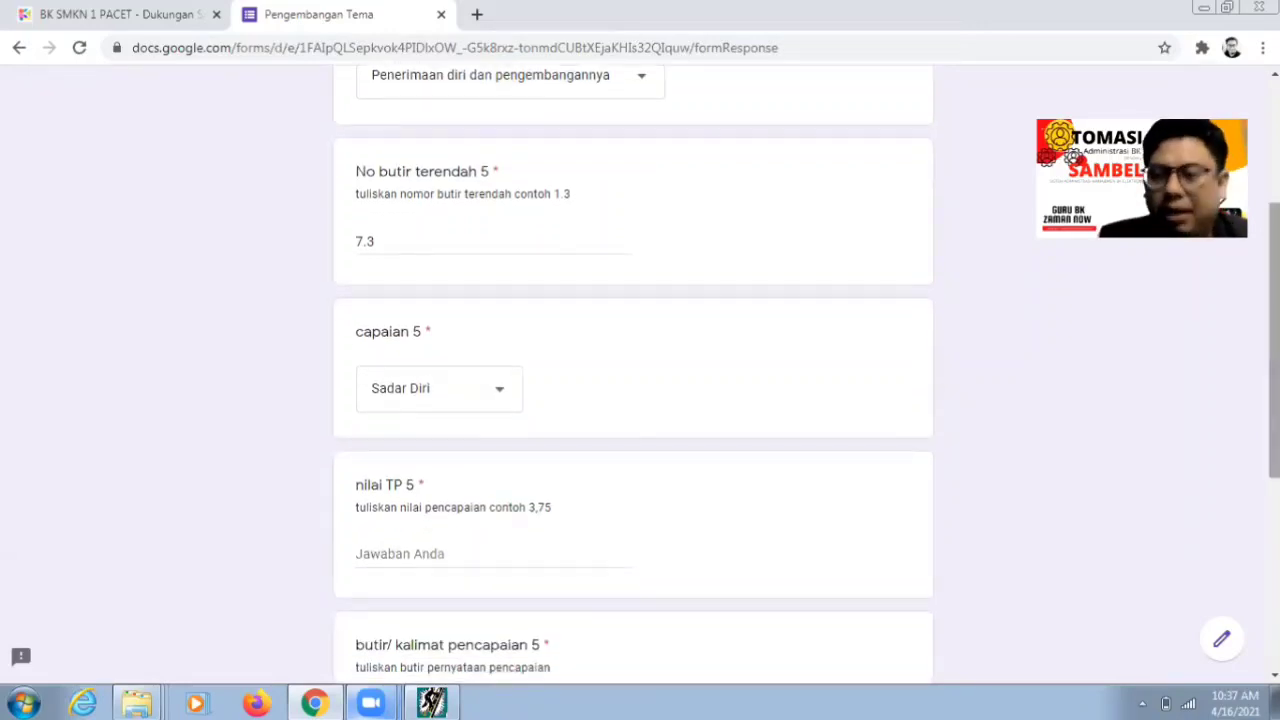
scroll(517, 440, "down", 1)
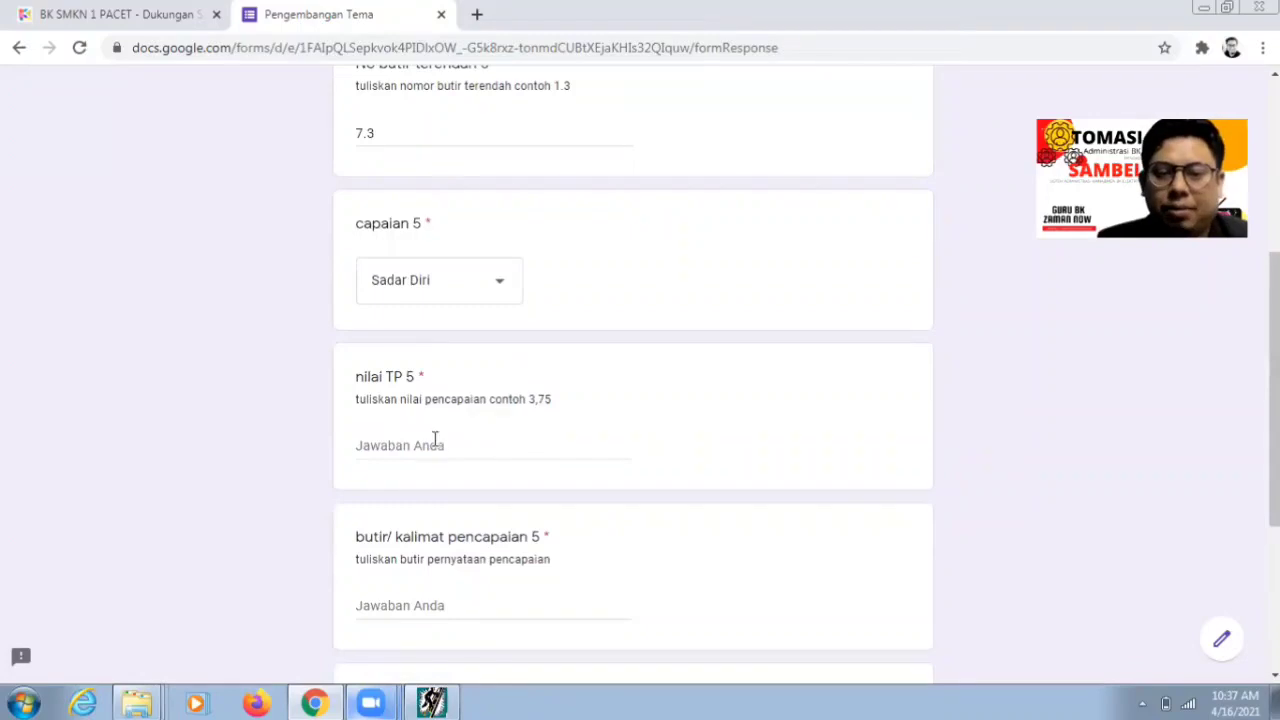
- Enter nilai TP 5 as 4,13 after checking the value in the analysis program
left_click(431, 443)
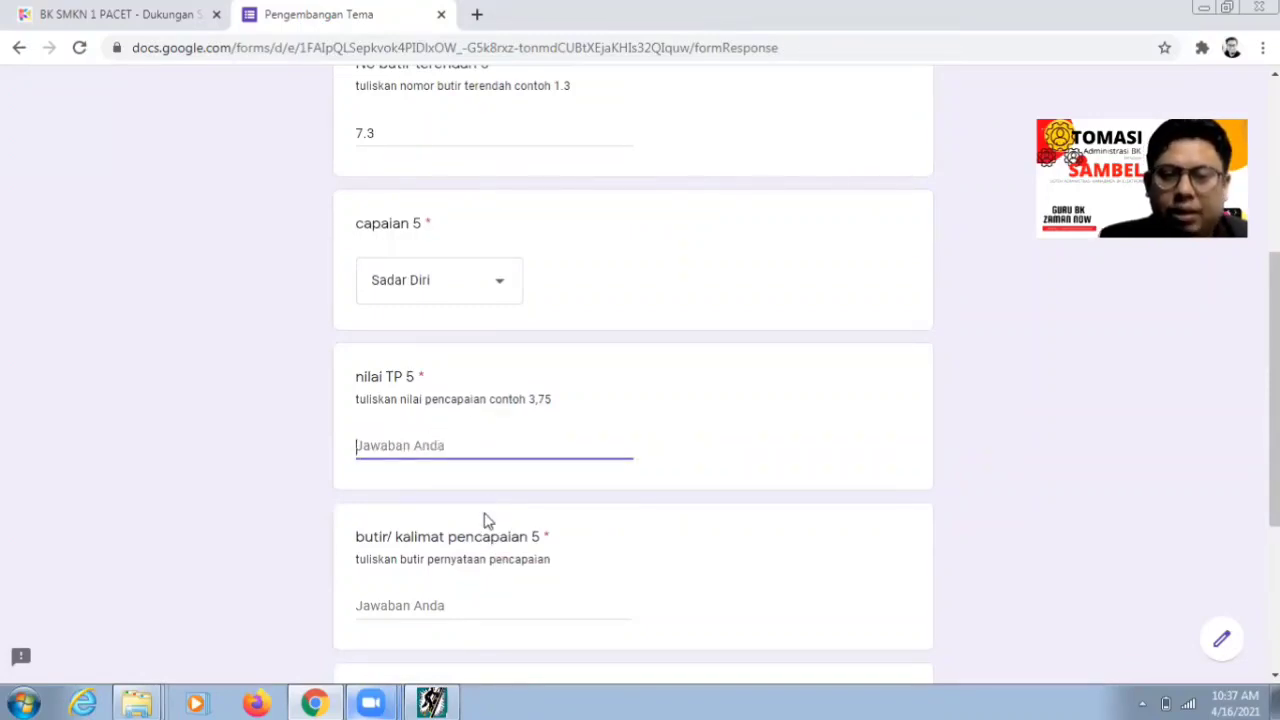
left_click(431, 703)
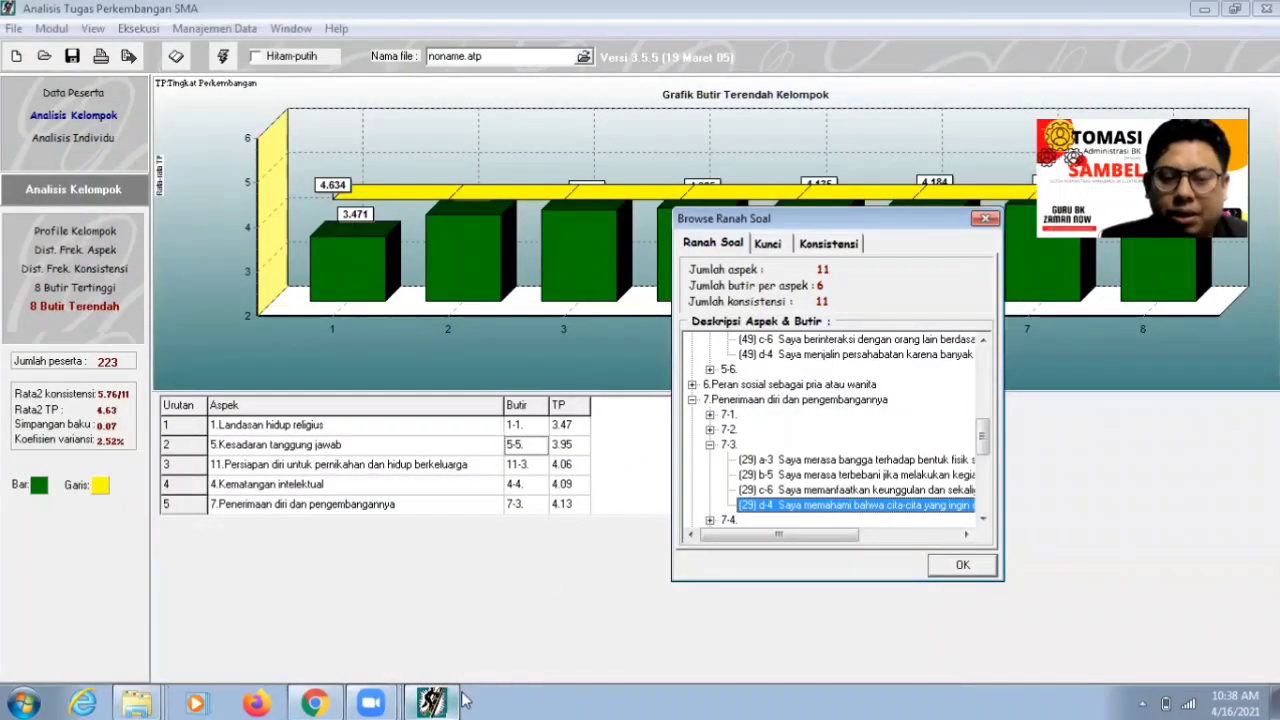
left_click(317, 703)
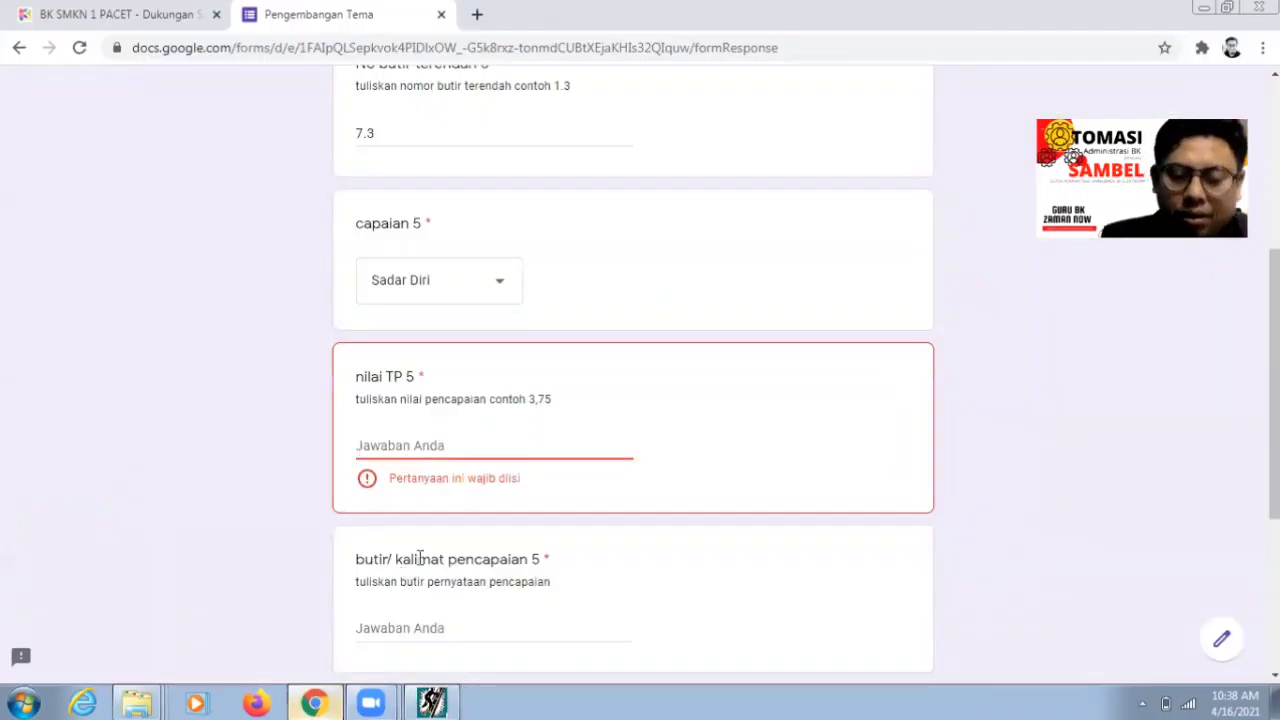
type("4,13")
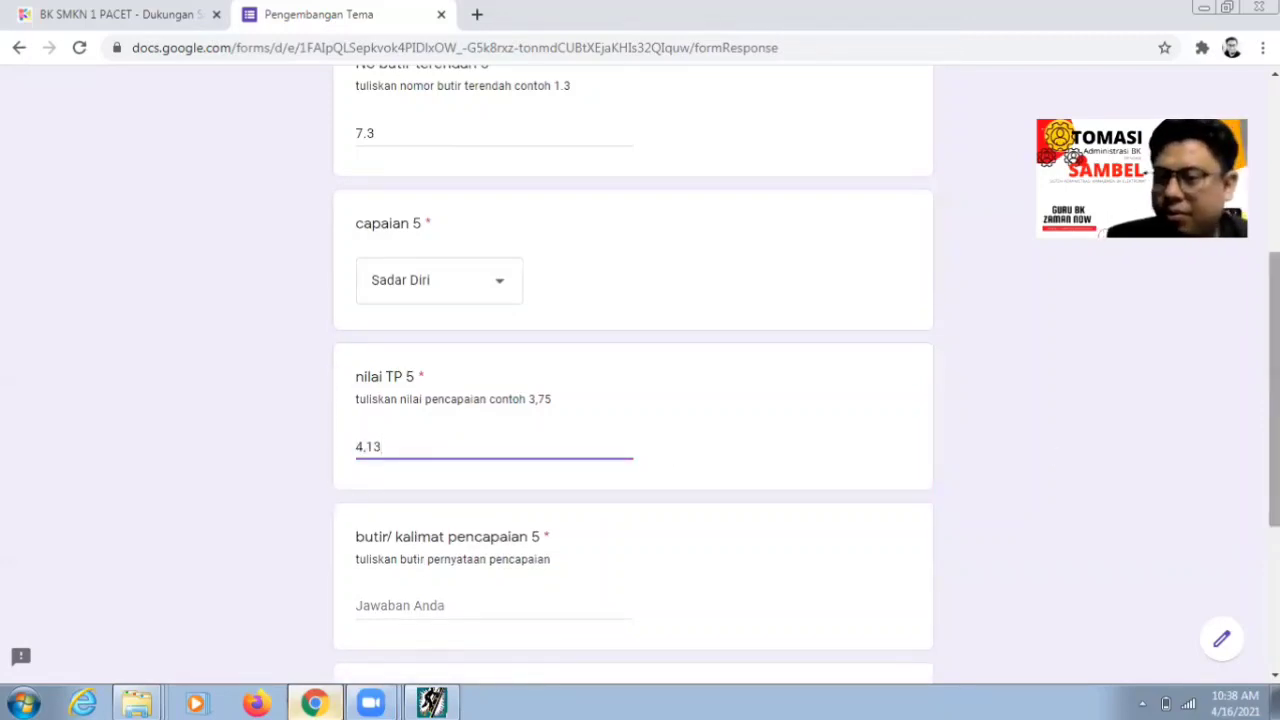
scroll(678, 452, "down", 1)
left_click(579, 495)
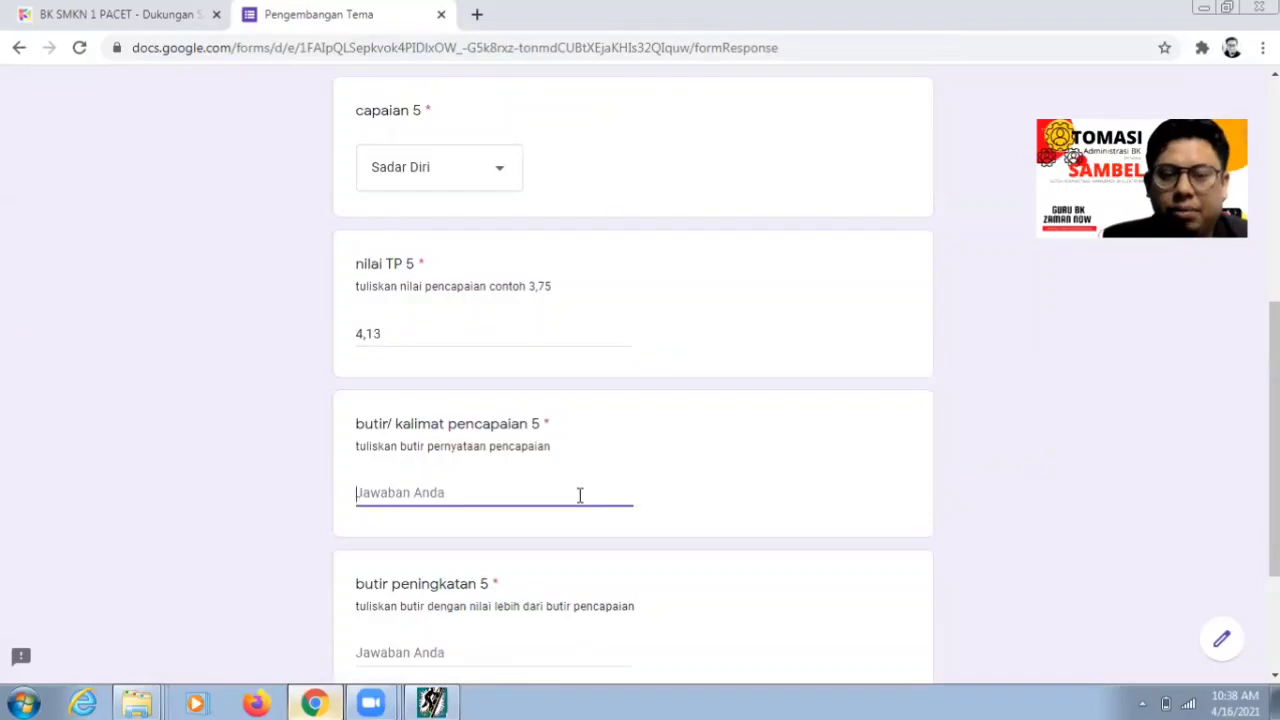
- Enter 'Memahami cita-cita perlu sesuai dengan kemampuan' as butir/kalimat pencapaian 5
left_click(447, 700)
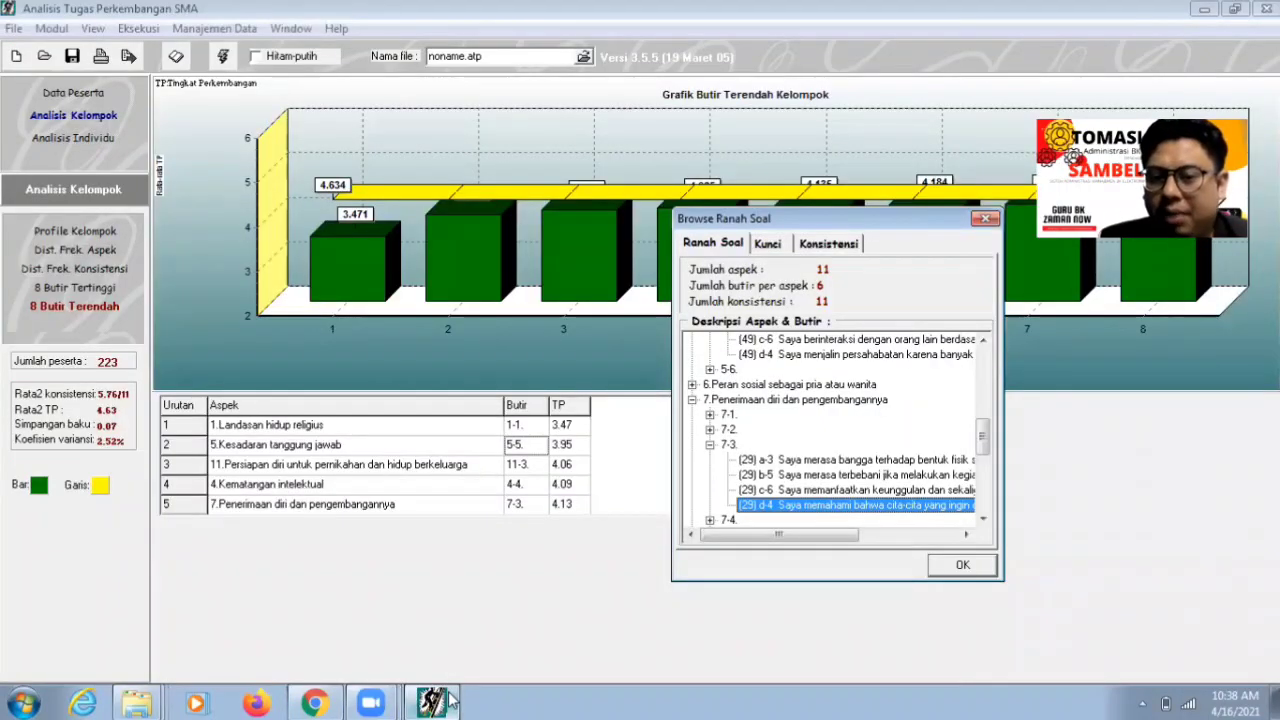
left_click_drag(760, 541, 745, 597)
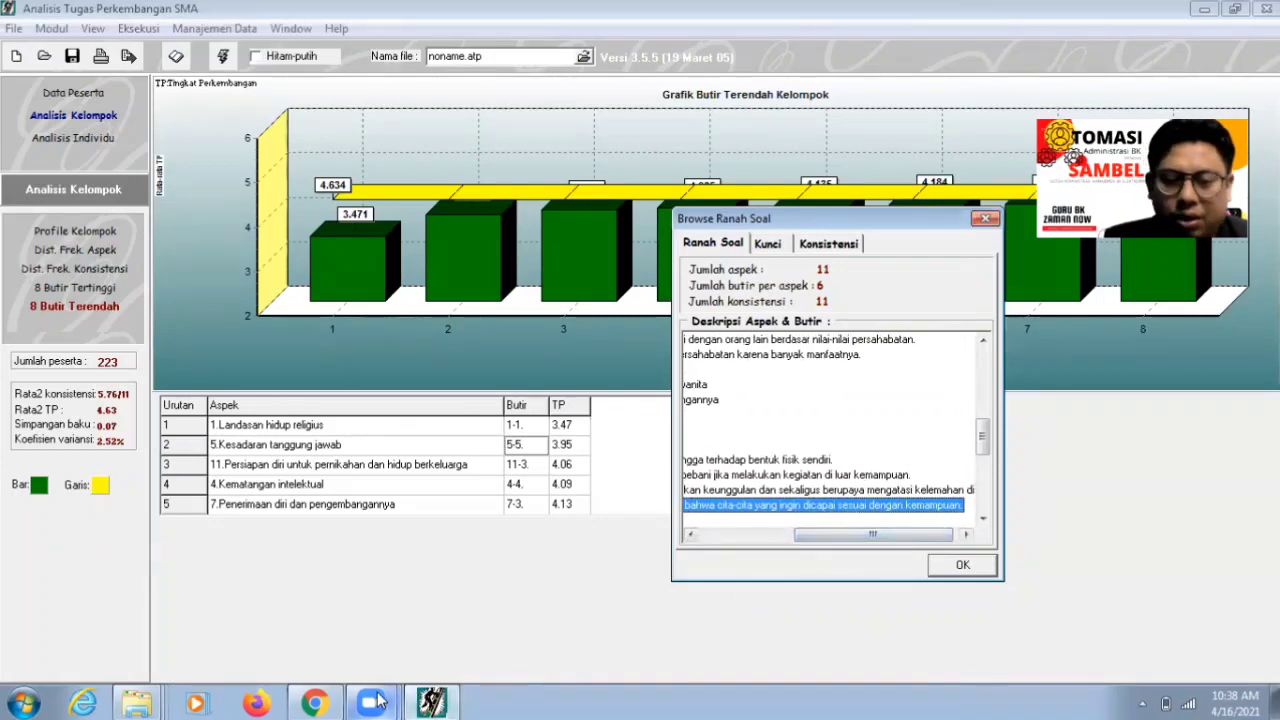
left_click(314, 703)
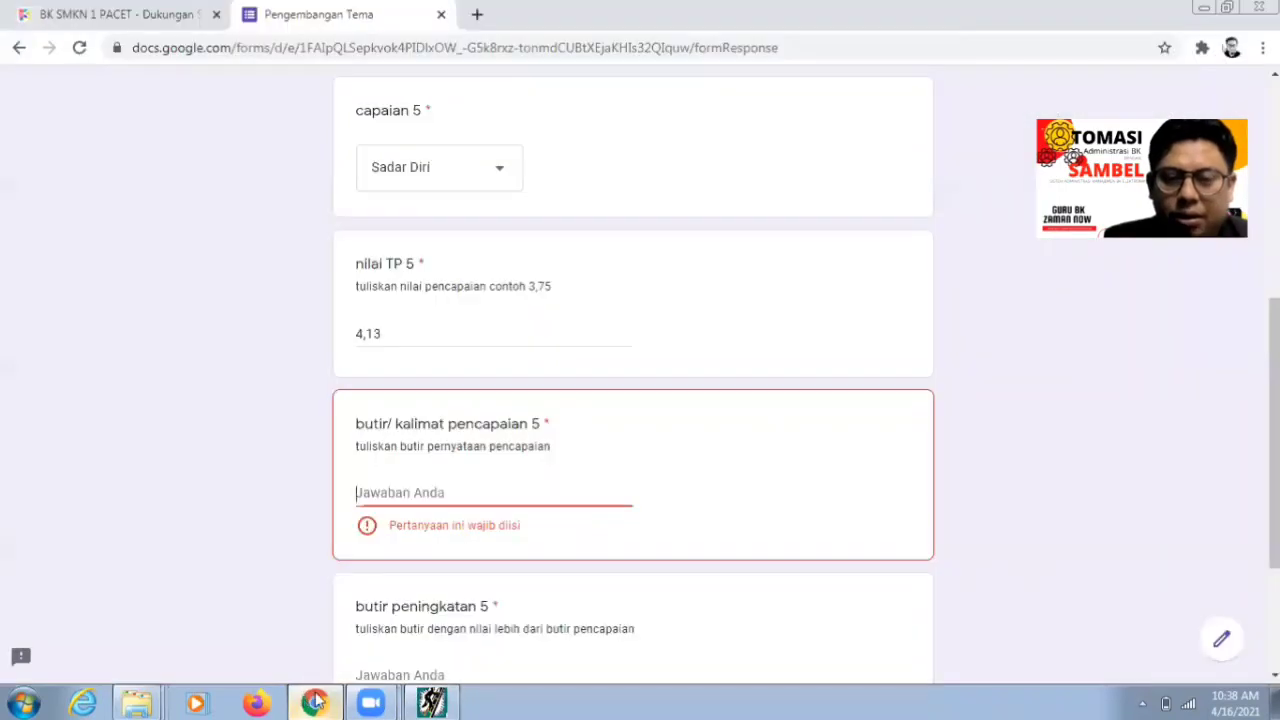
type("Memahami")
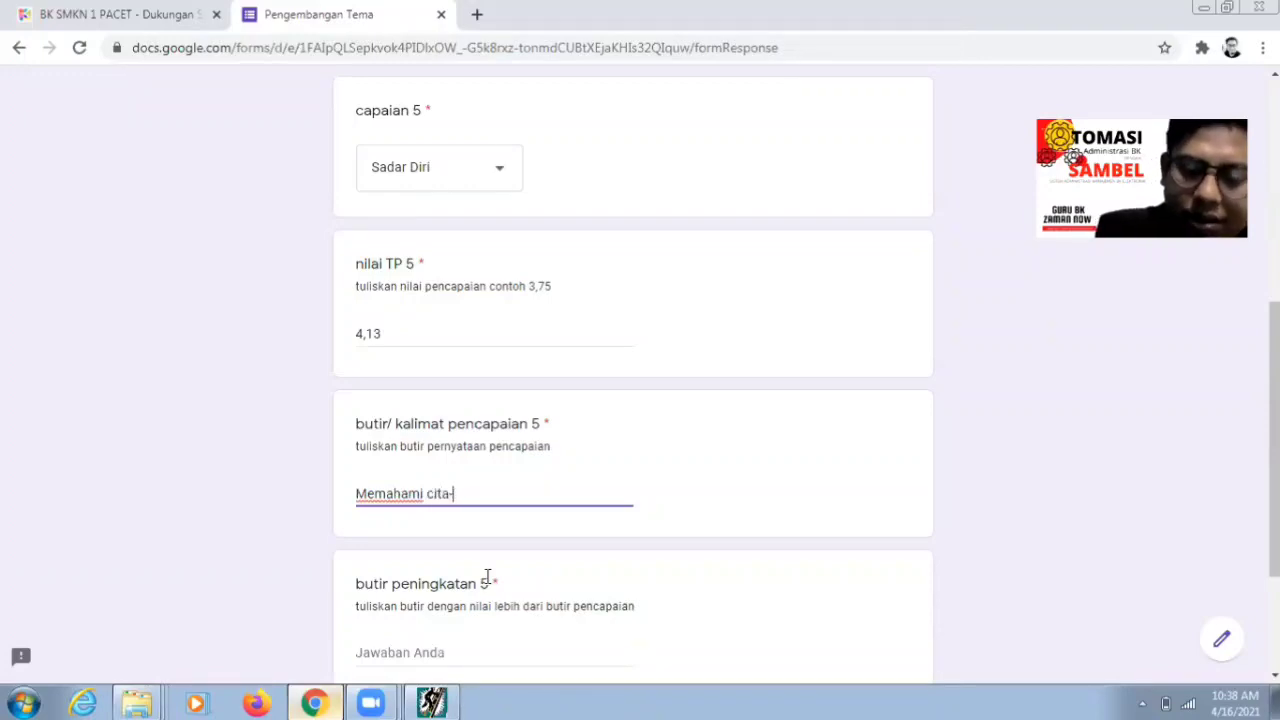
type("cita-cita pe")
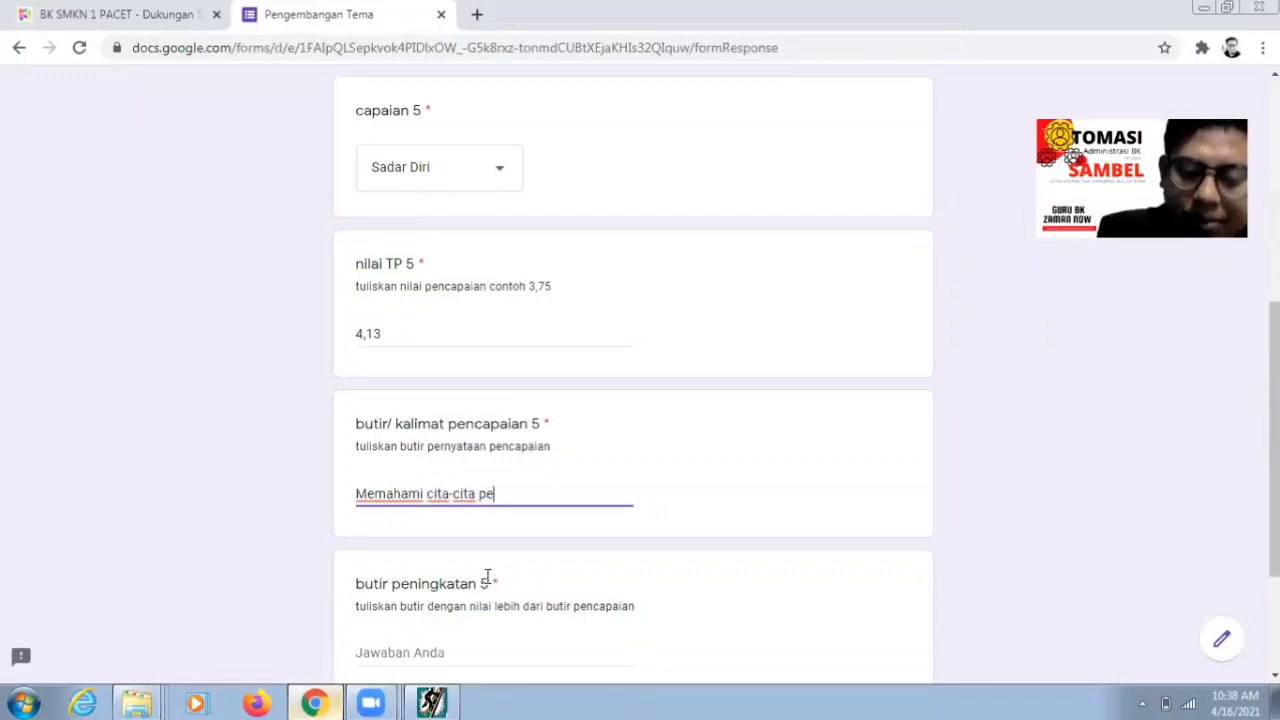
type("rlu se")
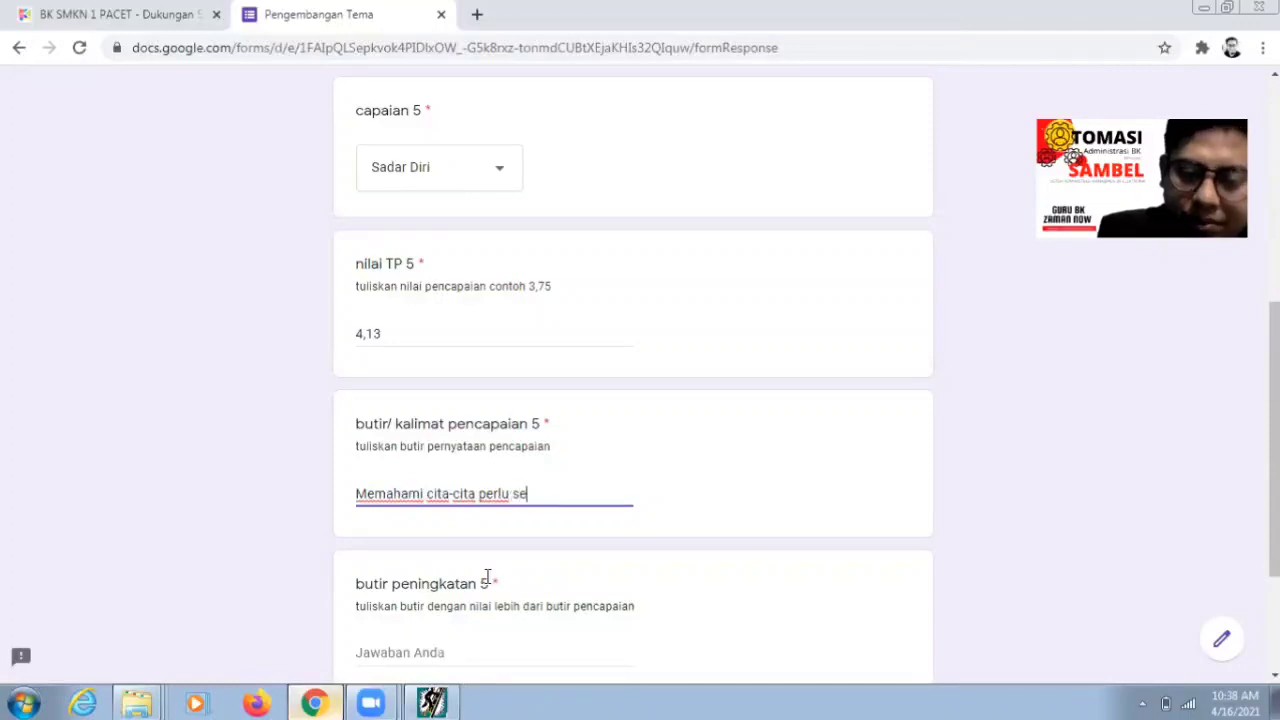
type("suai dengan ")
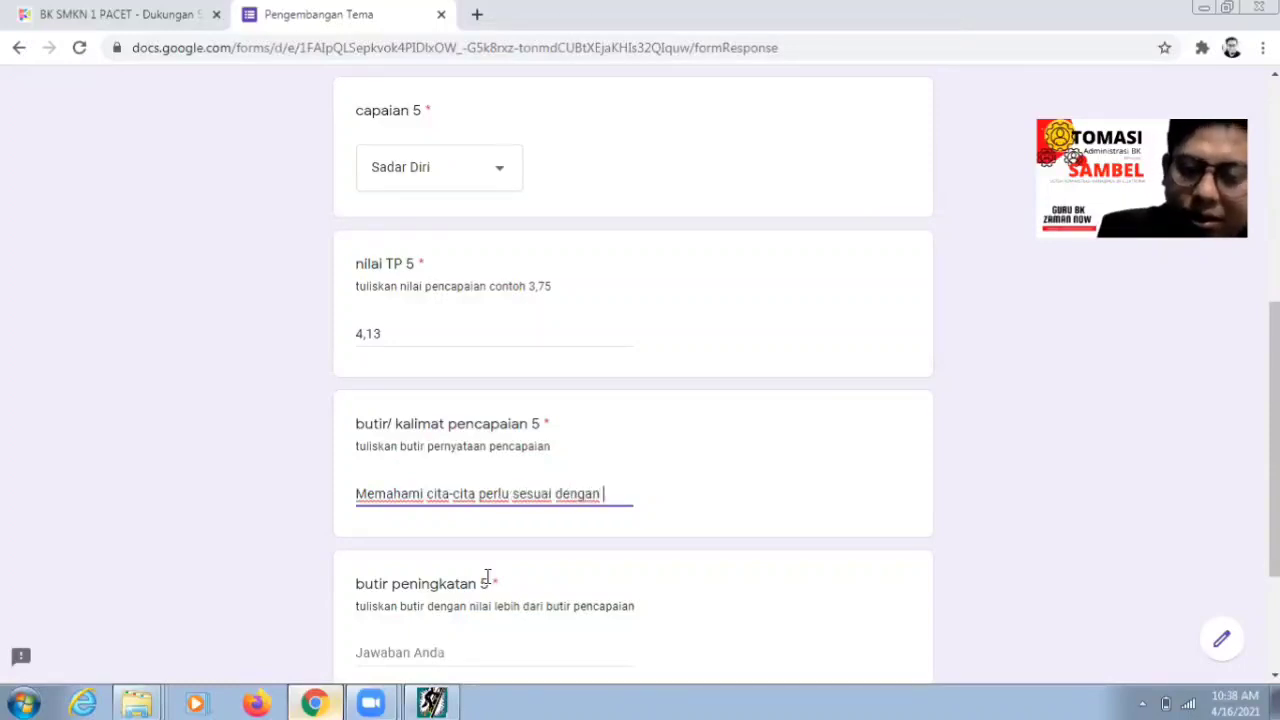
type("kemampuan")
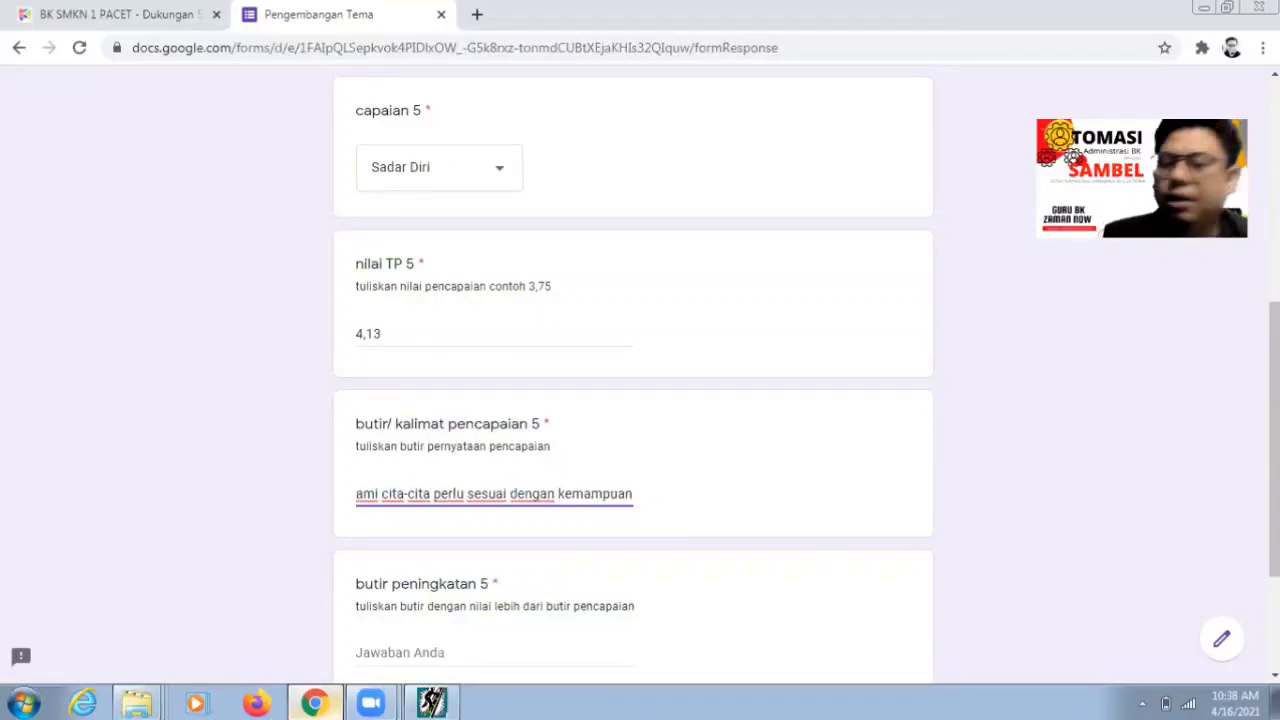
scroll(480, 543, "down", 2)
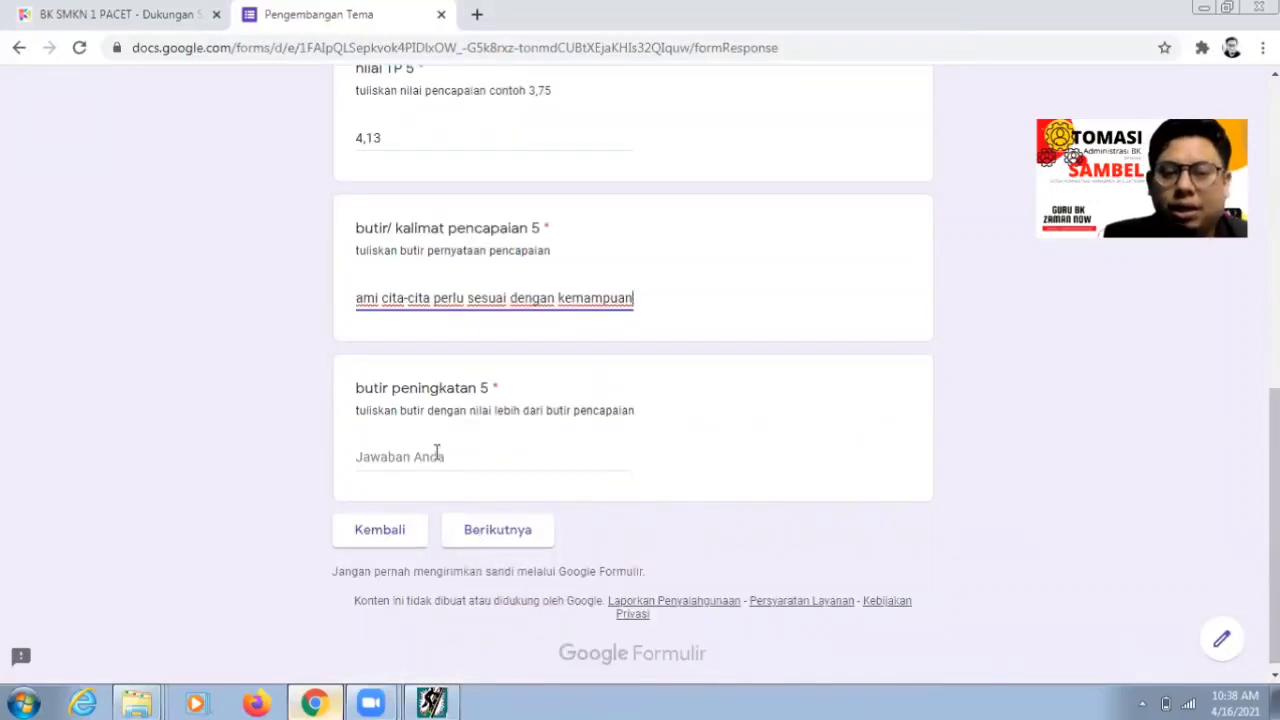
left_click(437, 451)
- Read the full b-5 statement of item 7-3 in the ATP item browser
left_click(432, 703)
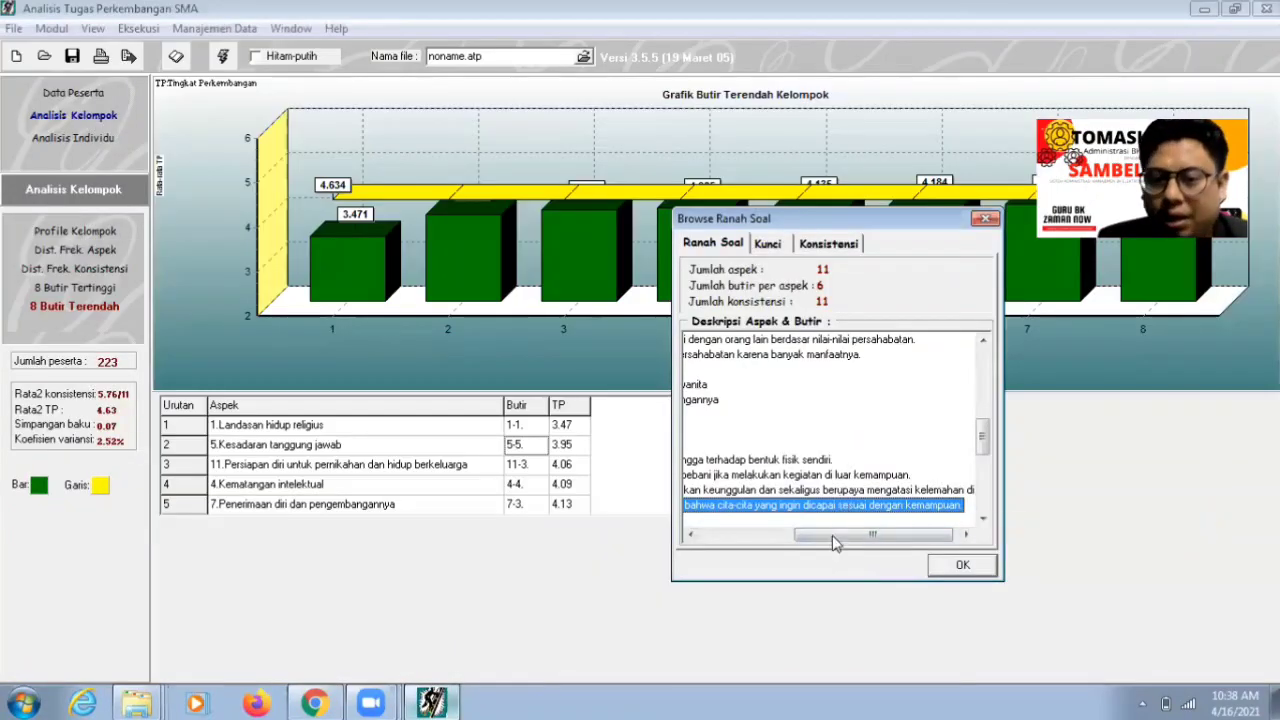
left_click_drag(832, 540, 712, 558)
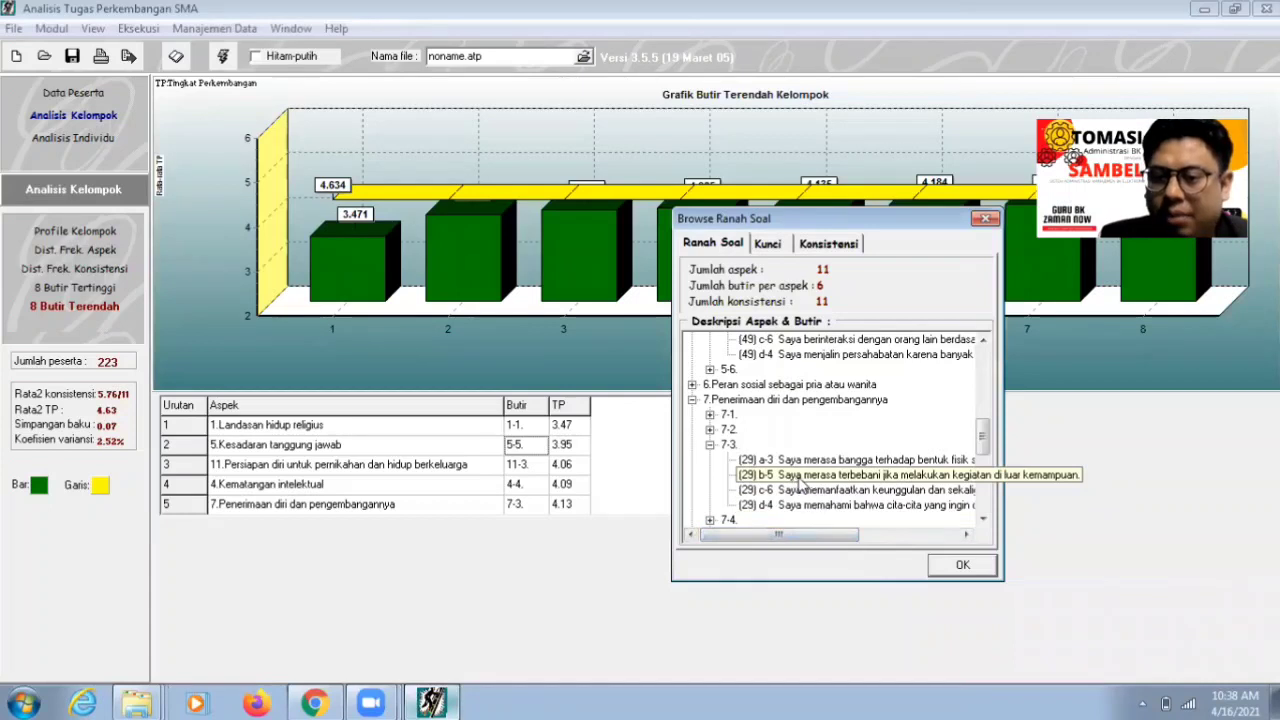
left_click(800, 478)
left_click_drag(828, 528, 952, 545)
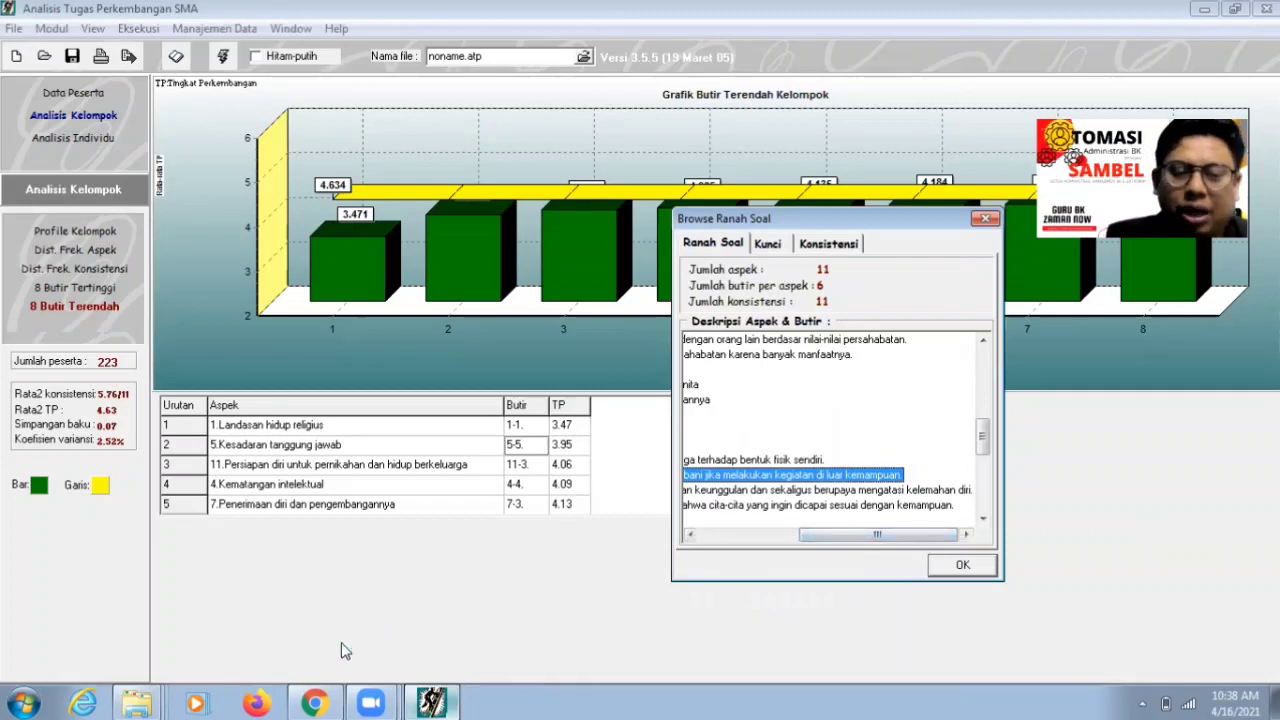
- Enter 'Terbebani jika melakukan kegiatan diluar kemampuan' as butir peningkatan 5 and go to the next section
left_click(318, 703)
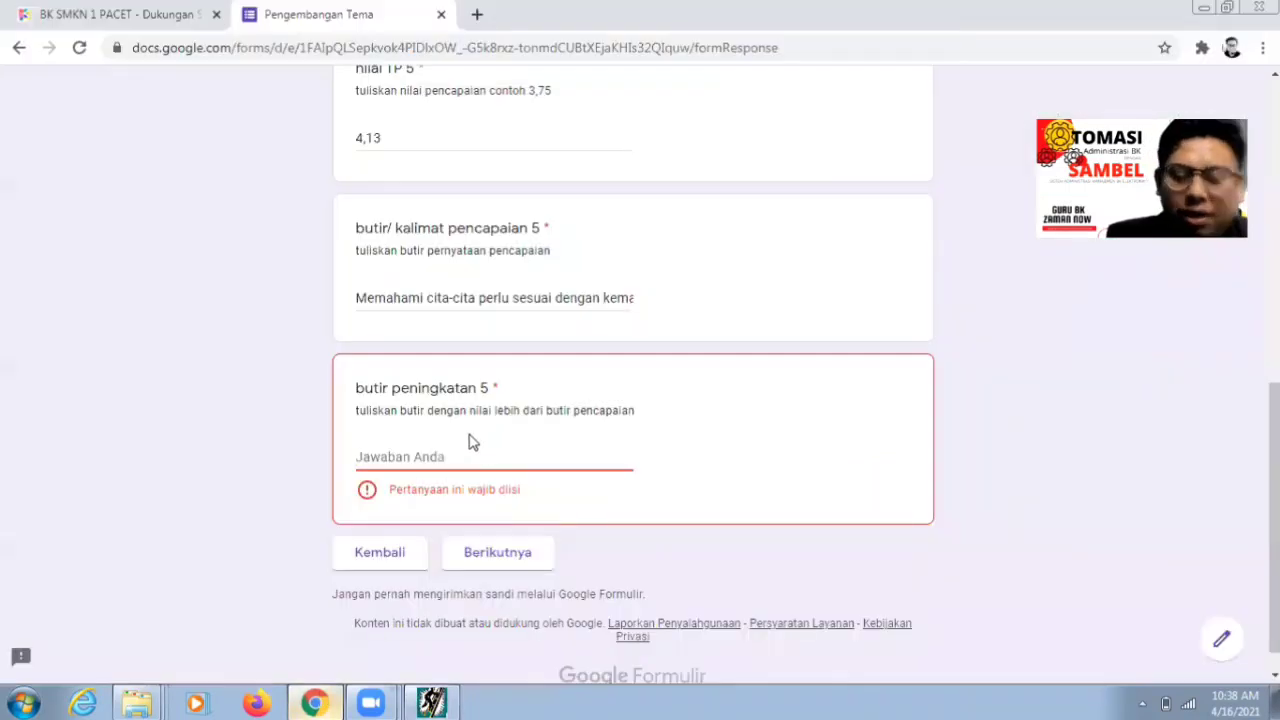
left_click(472, 442)
type("Ter")
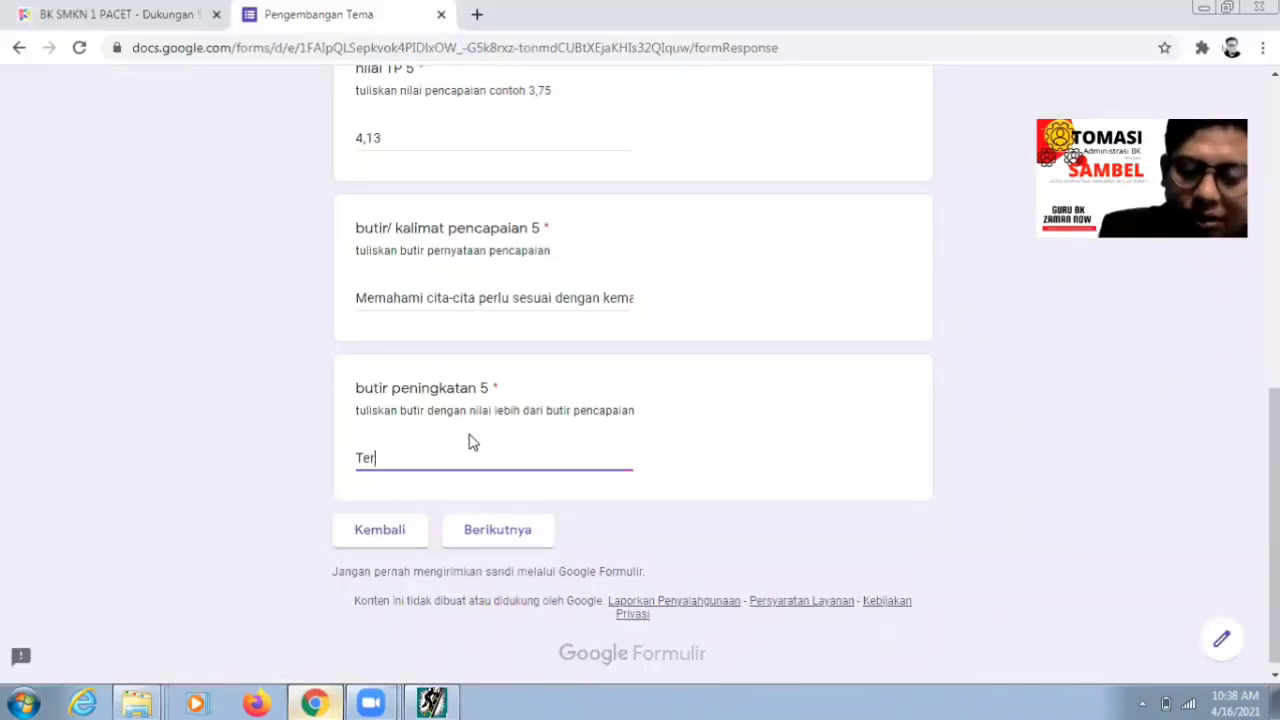
type("bebani ji")
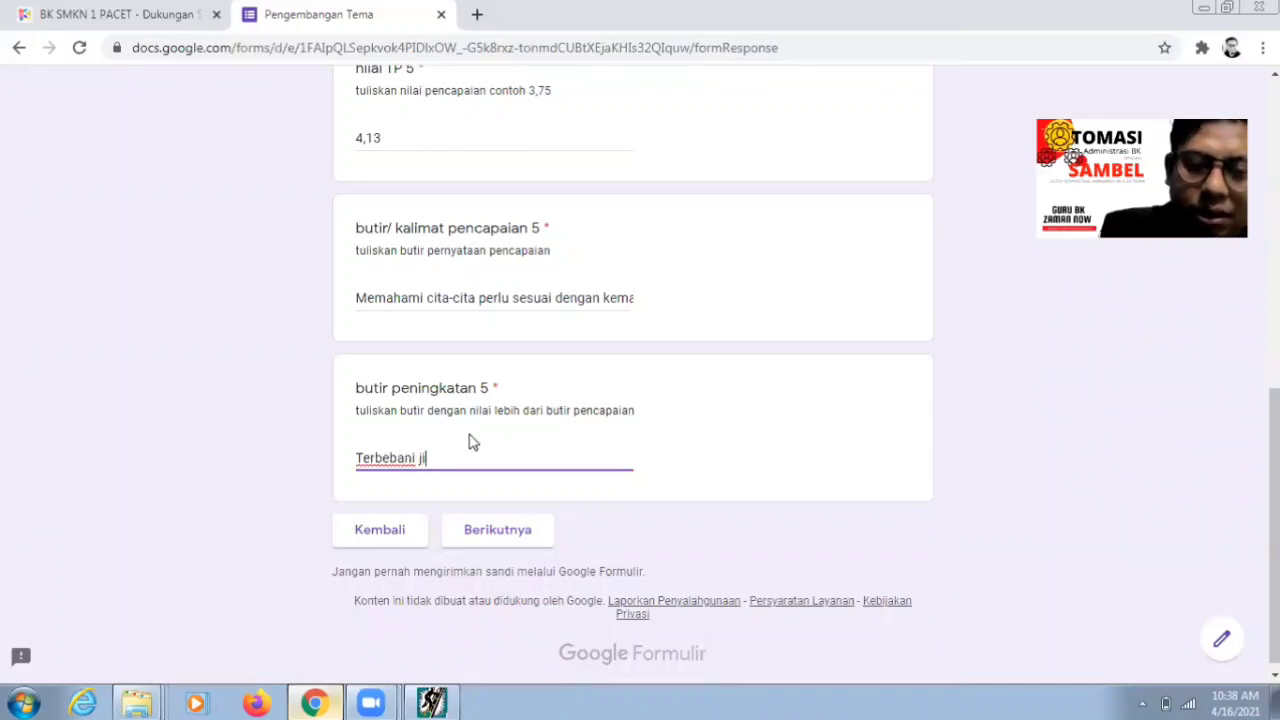
type("ka melakuk")
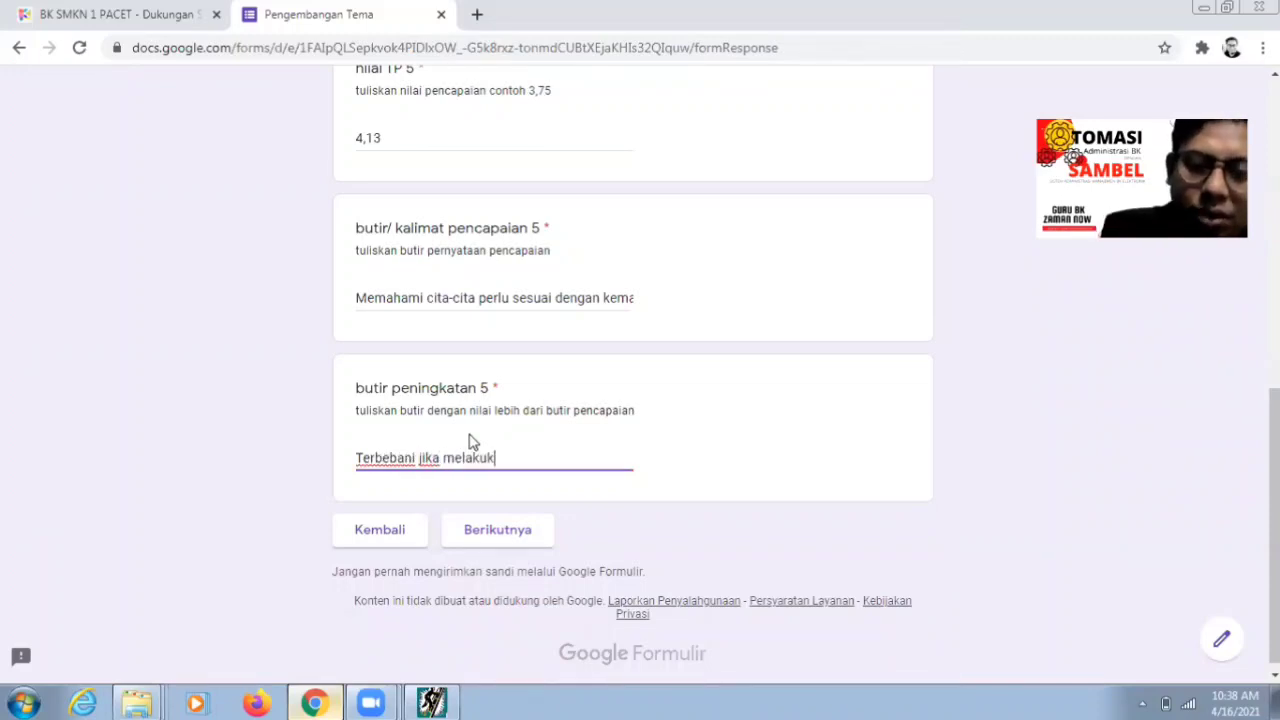
type("an kegiatan d")
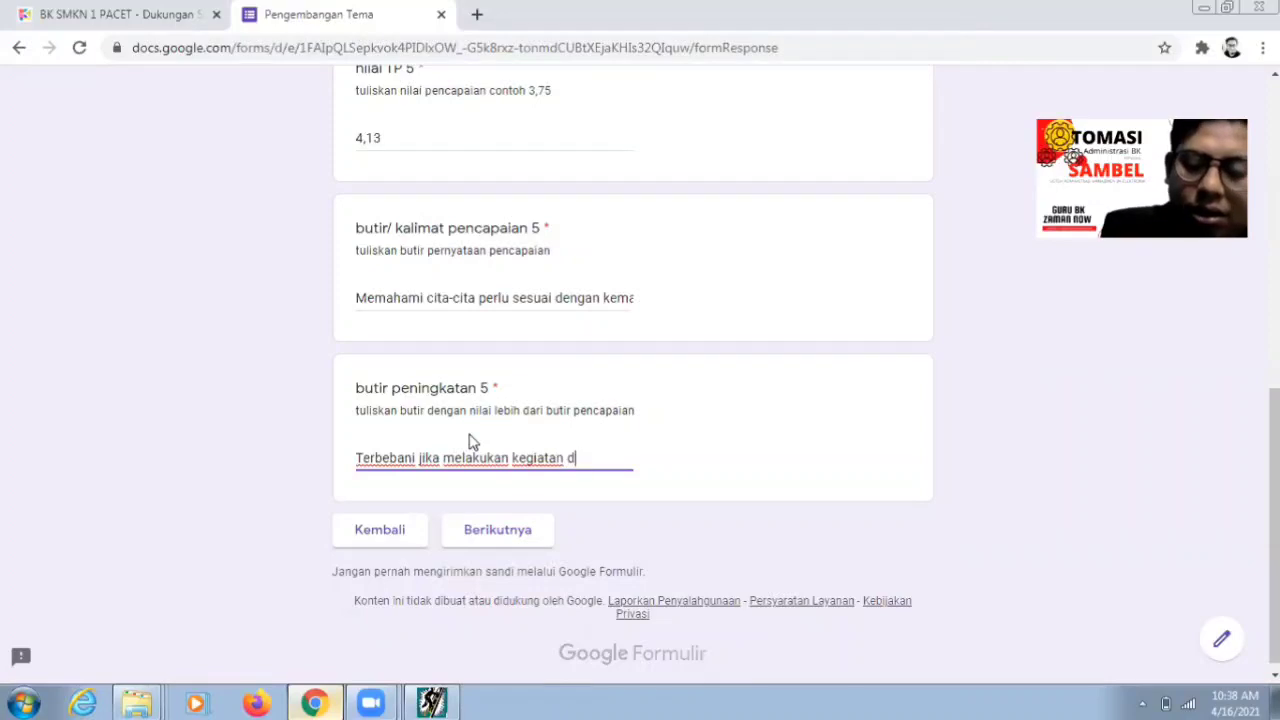
type("iluar kemampuan")
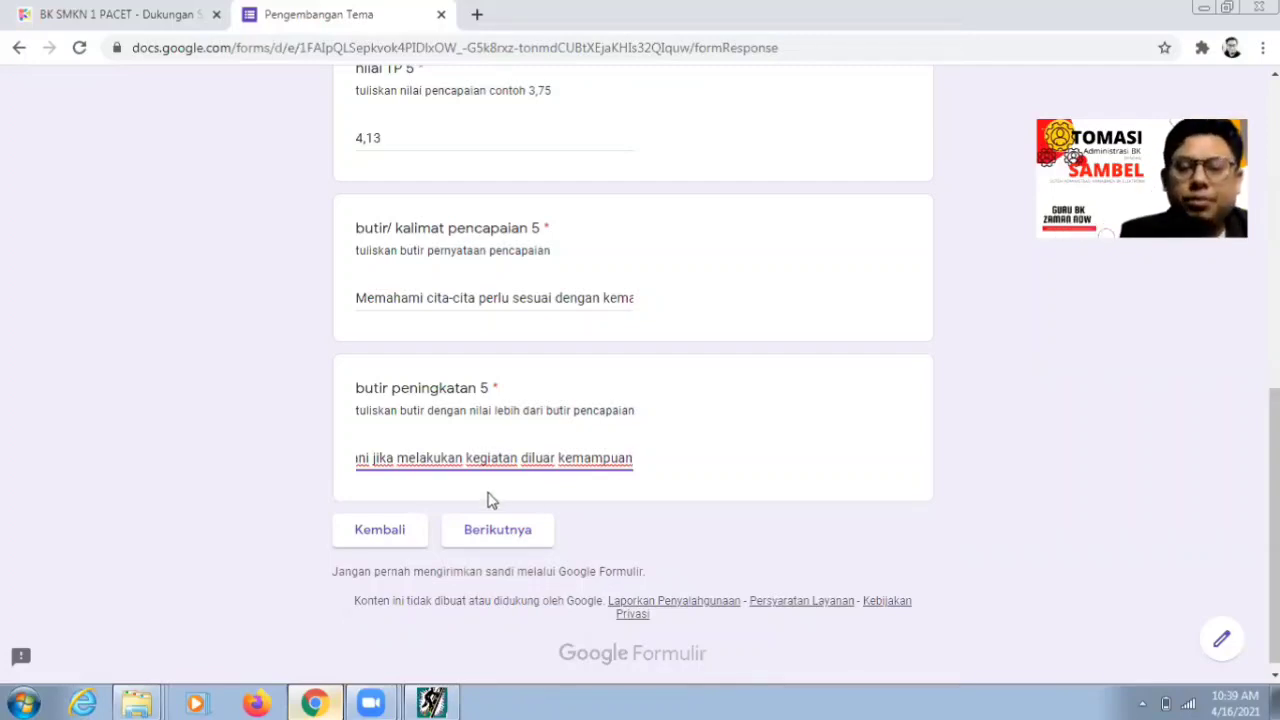
left_click(492, 540)
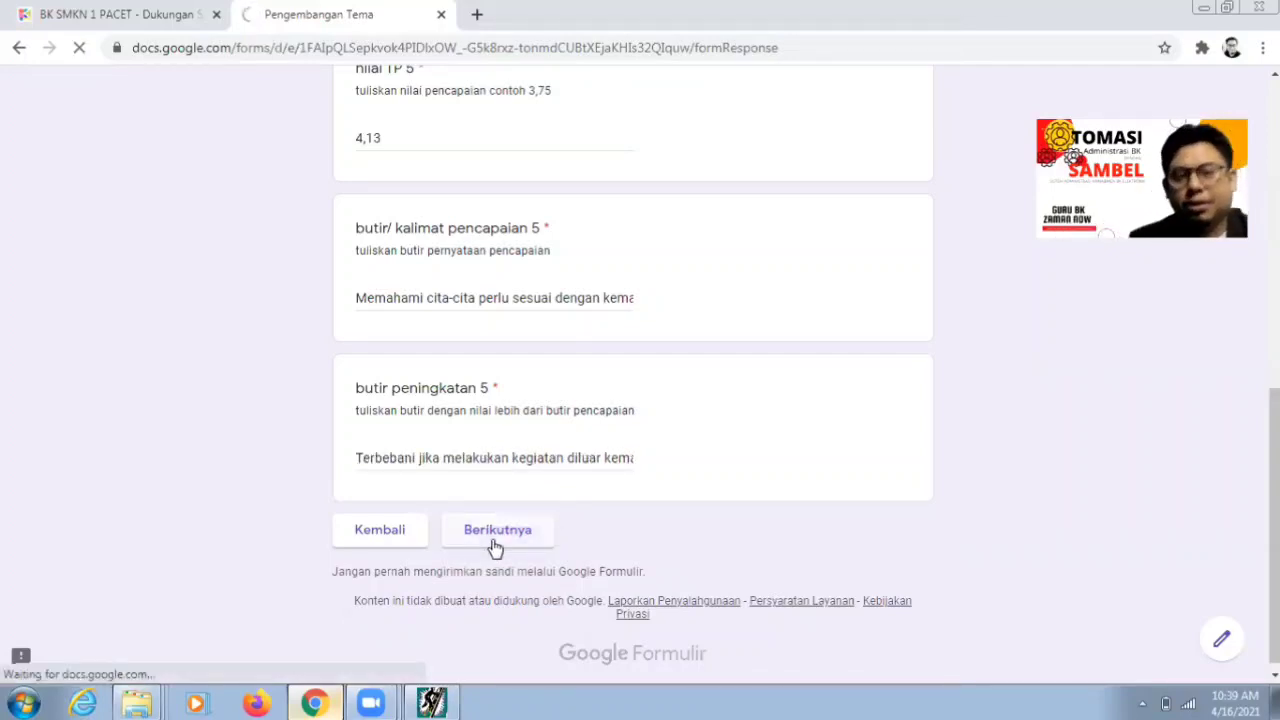
left_click(450, 700)
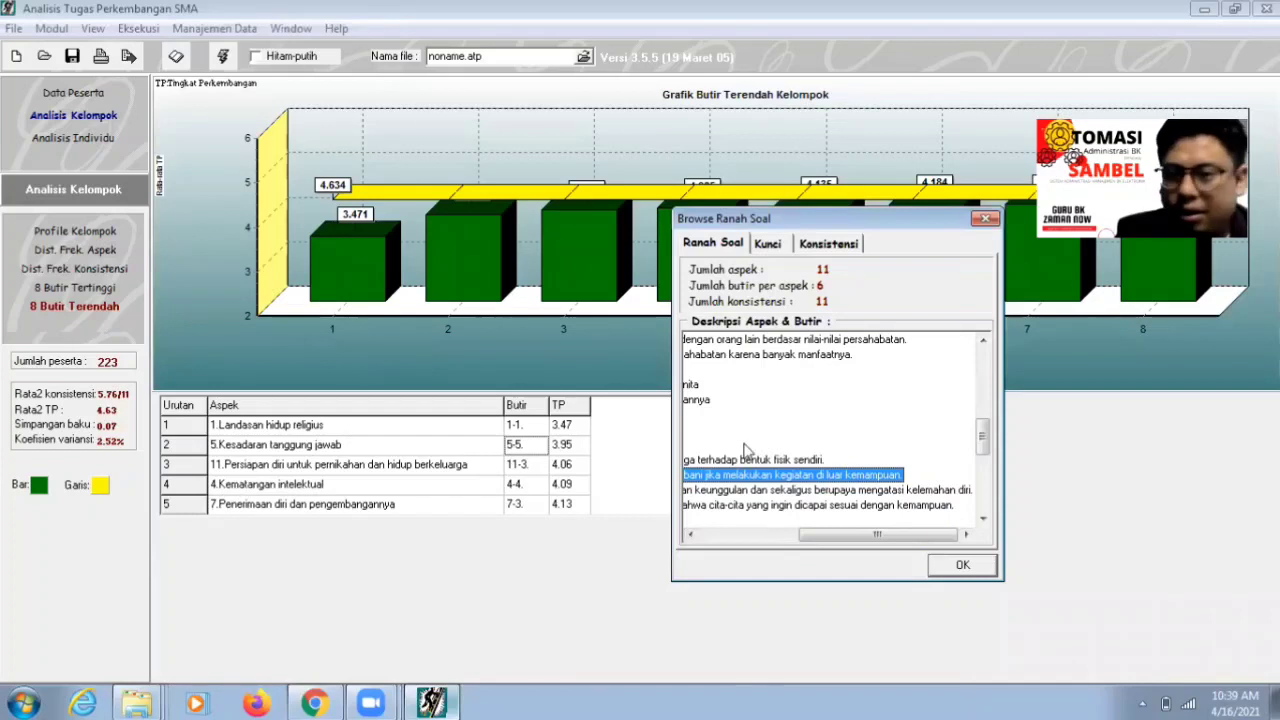
- Move the Browse Ranah Soal dialog aside and close it with OK, revealing the lowest-items chart and table
left_click_drag(849, 218, 1032, 207)
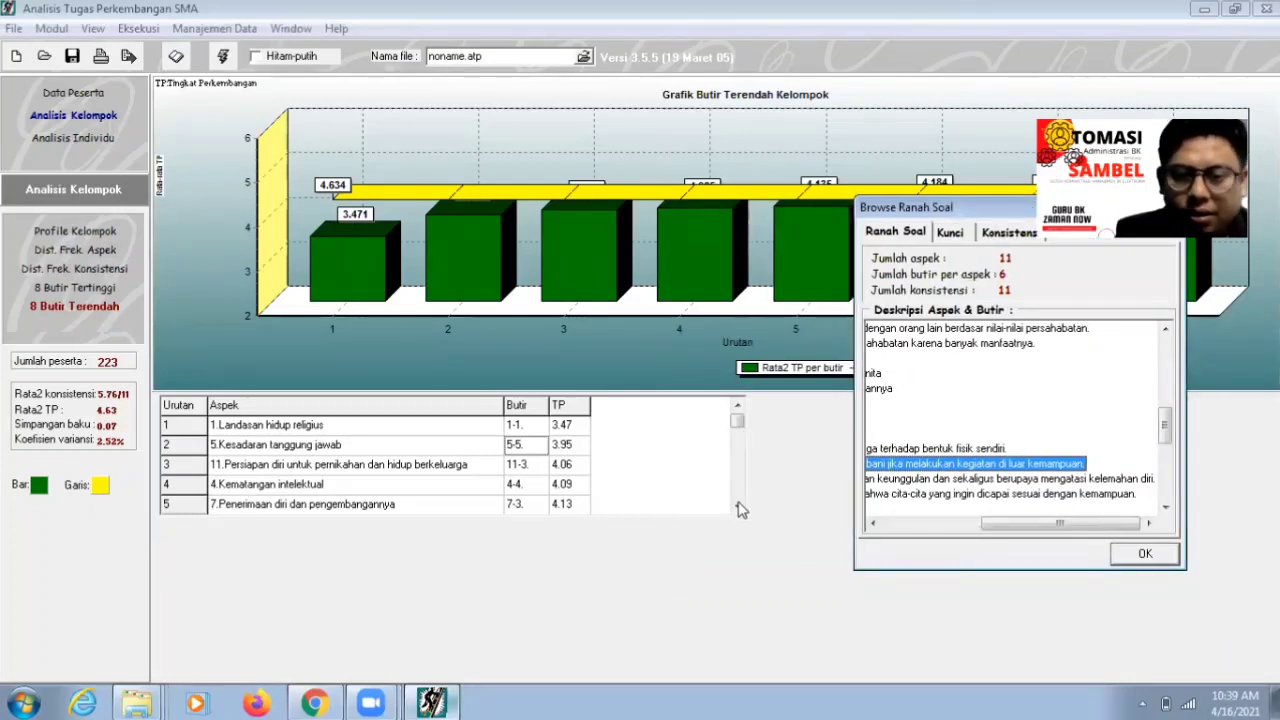
left_click(1150, 558)
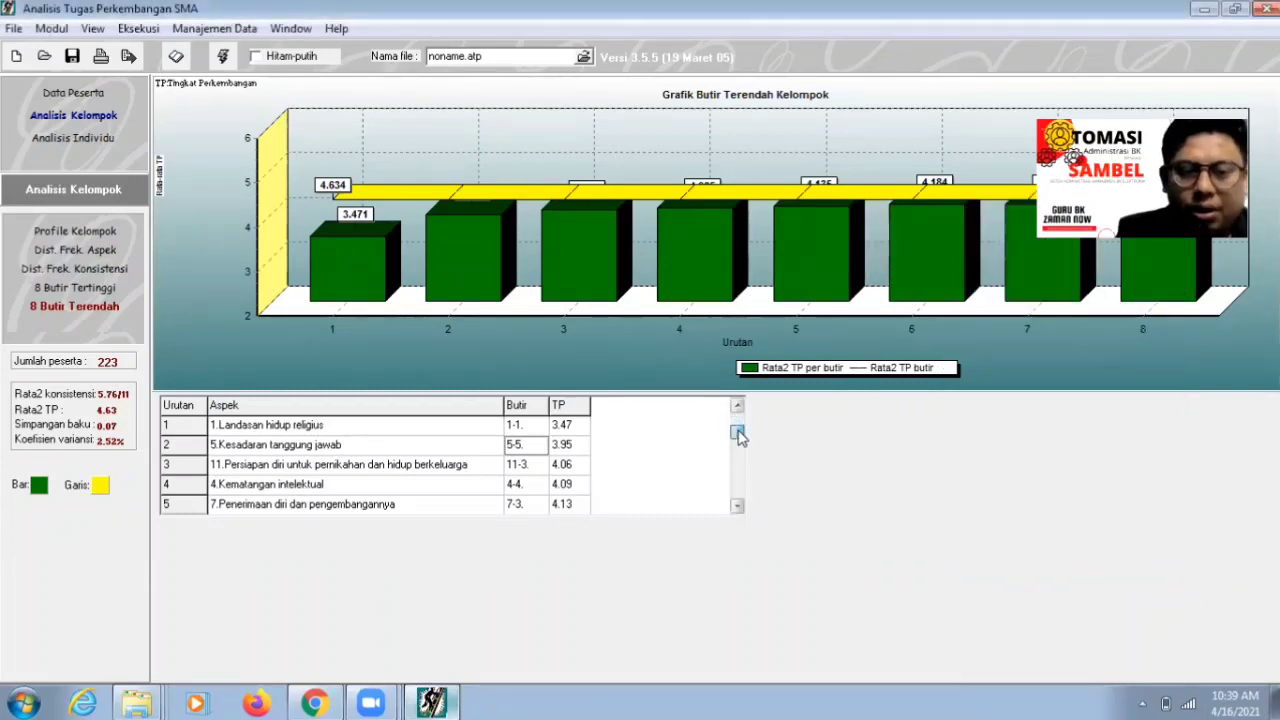
scroll(738, 433, "down", 1)
scroll(740, 440, "up", 1)
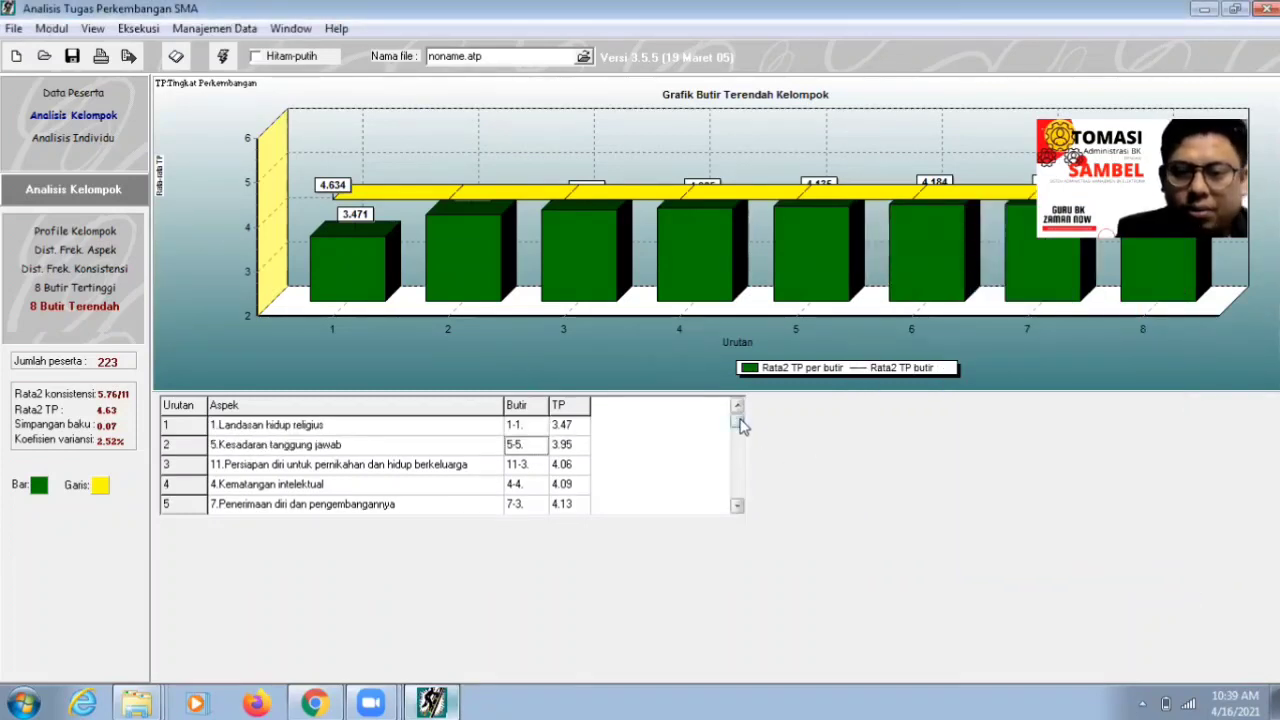
- Reopen Browser Ranah Soal and expand aspect 10 and item 10-5 to show its four statements
left_click_drag(741, 426, 740, 486)
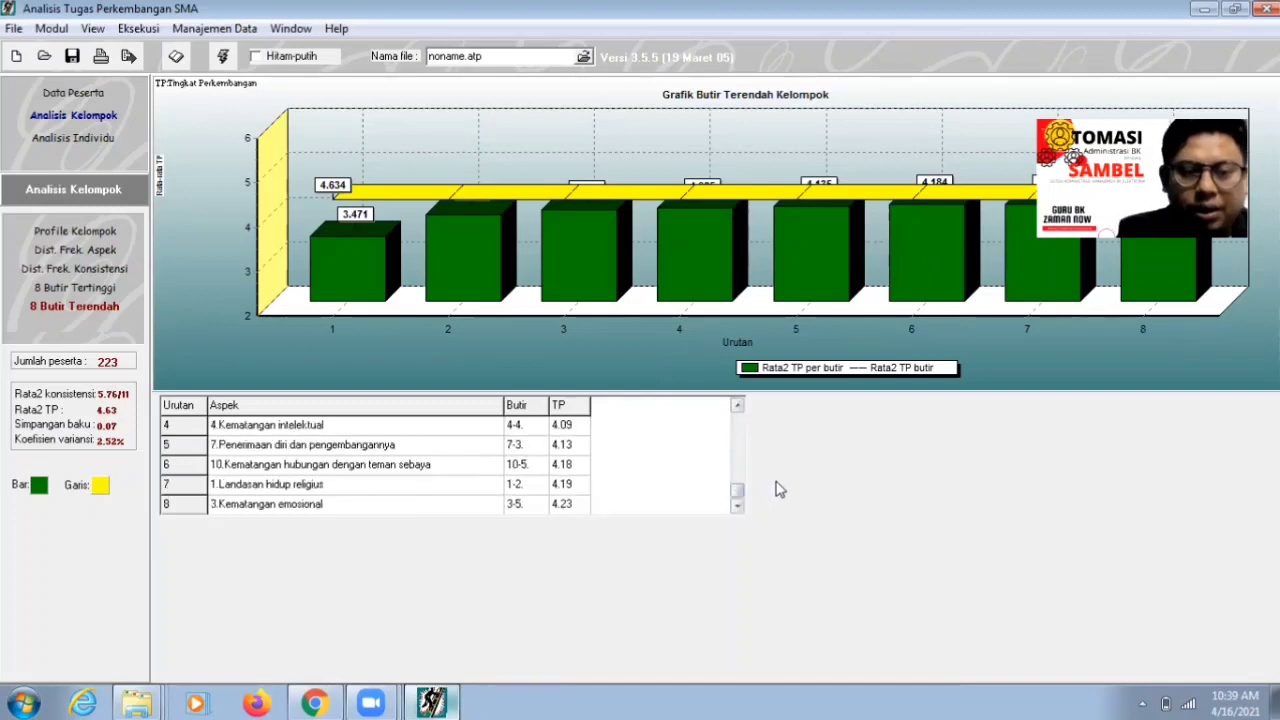
left_click(104, 30)
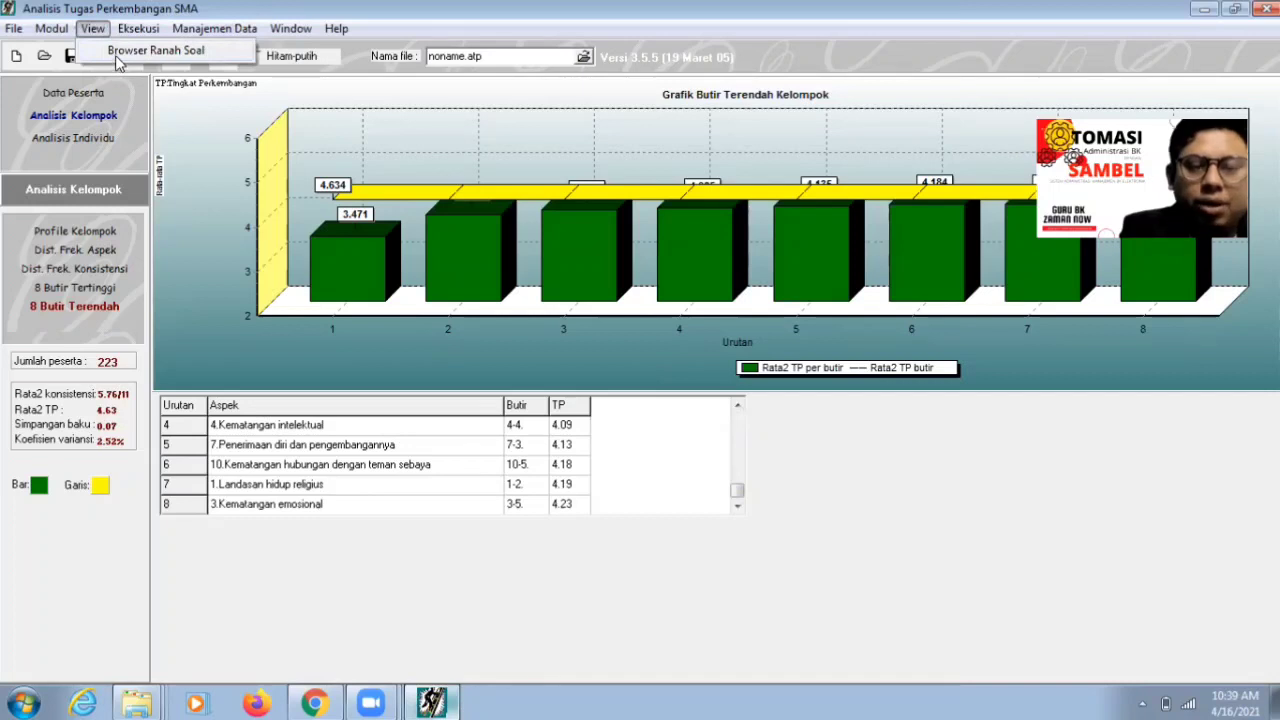
left_click(117, 55)
left_click_drag(679, 179, 983, 231)
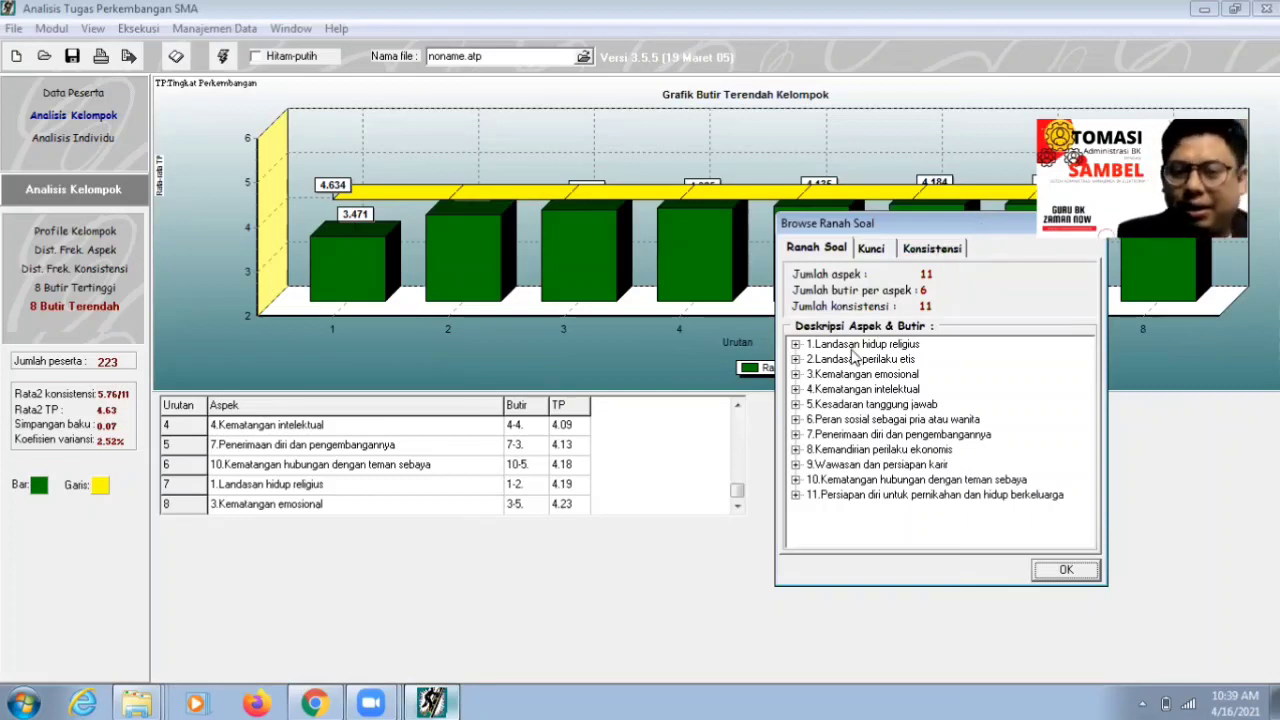
double_click(878, 480)
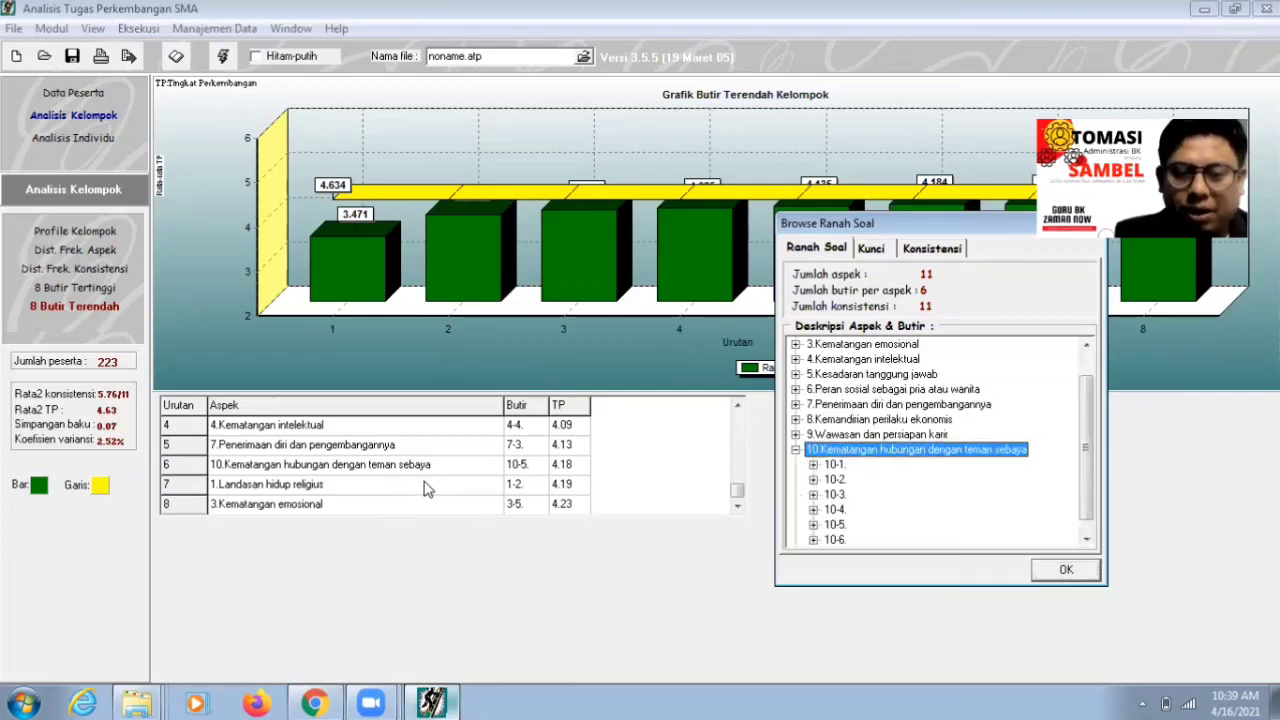
double_click(840, 527)
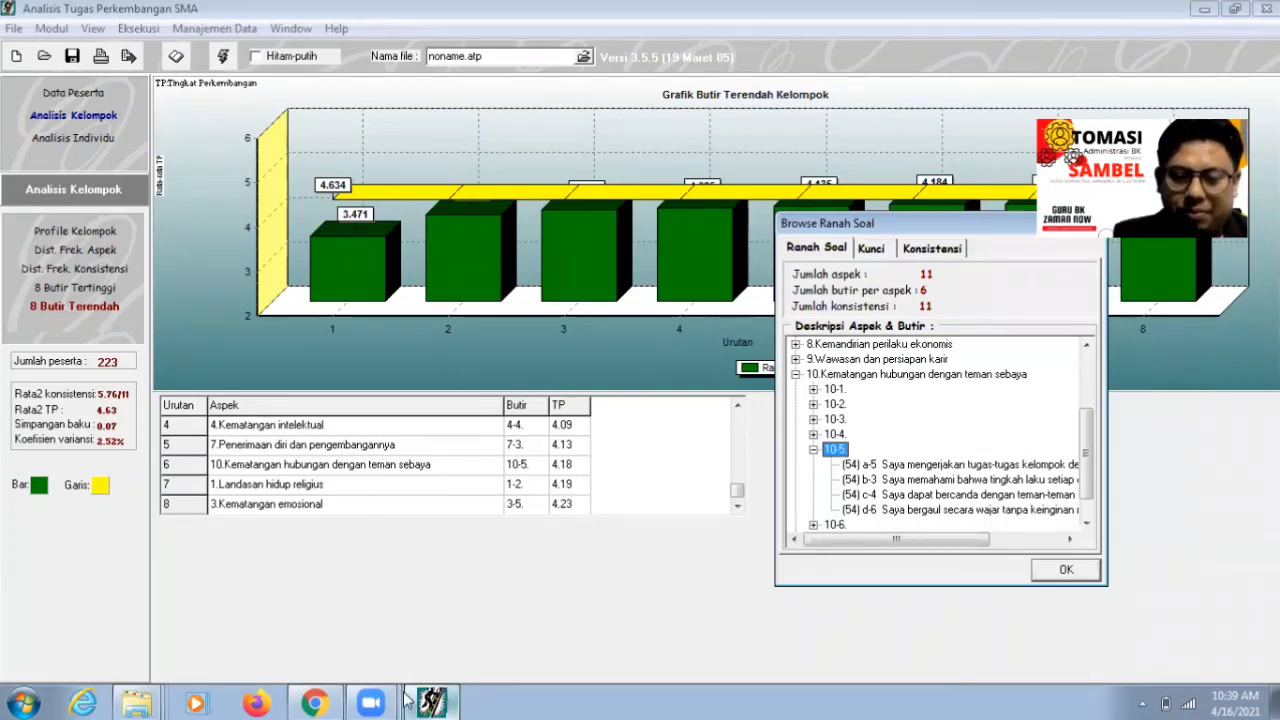
left_click(315, 703)
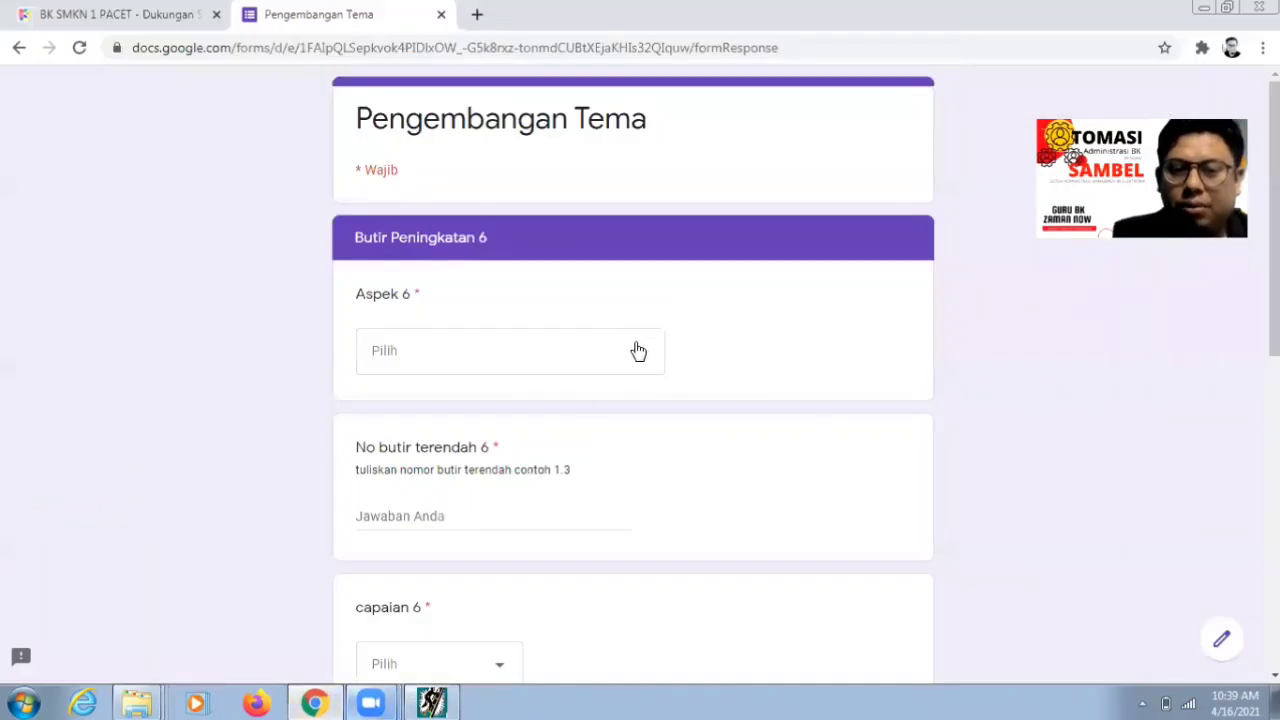
- Choose Kematangan hubungan teman sebaya as the Aspek 6 answer
left_click(638, 351)
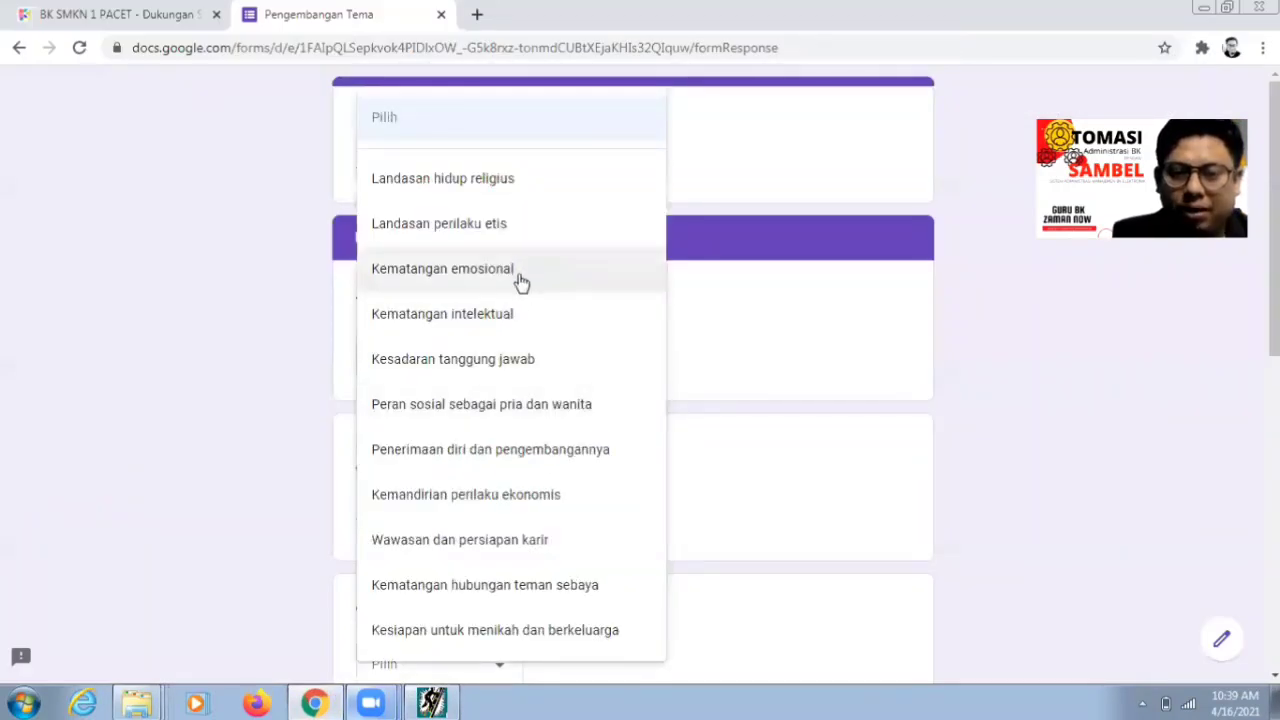
left_click(522, 592)
left_click(450, 702)
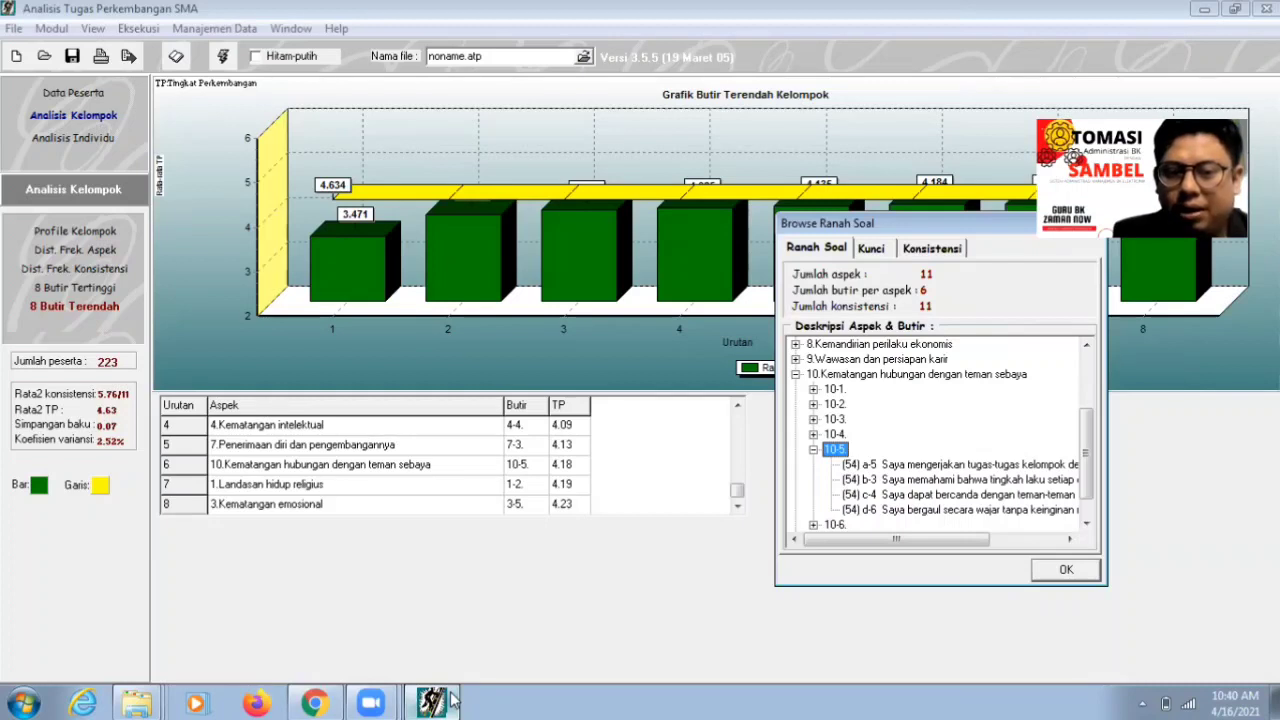
left_click(450, 702)
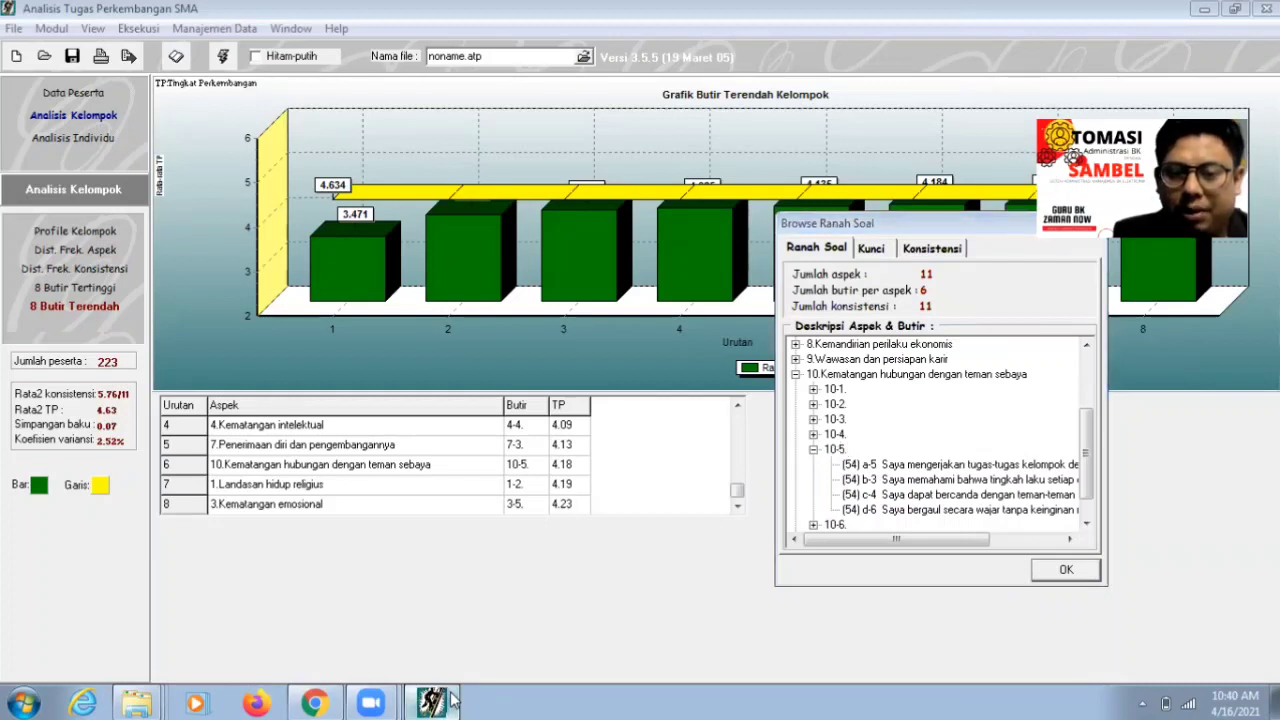
left_click(314, 702)
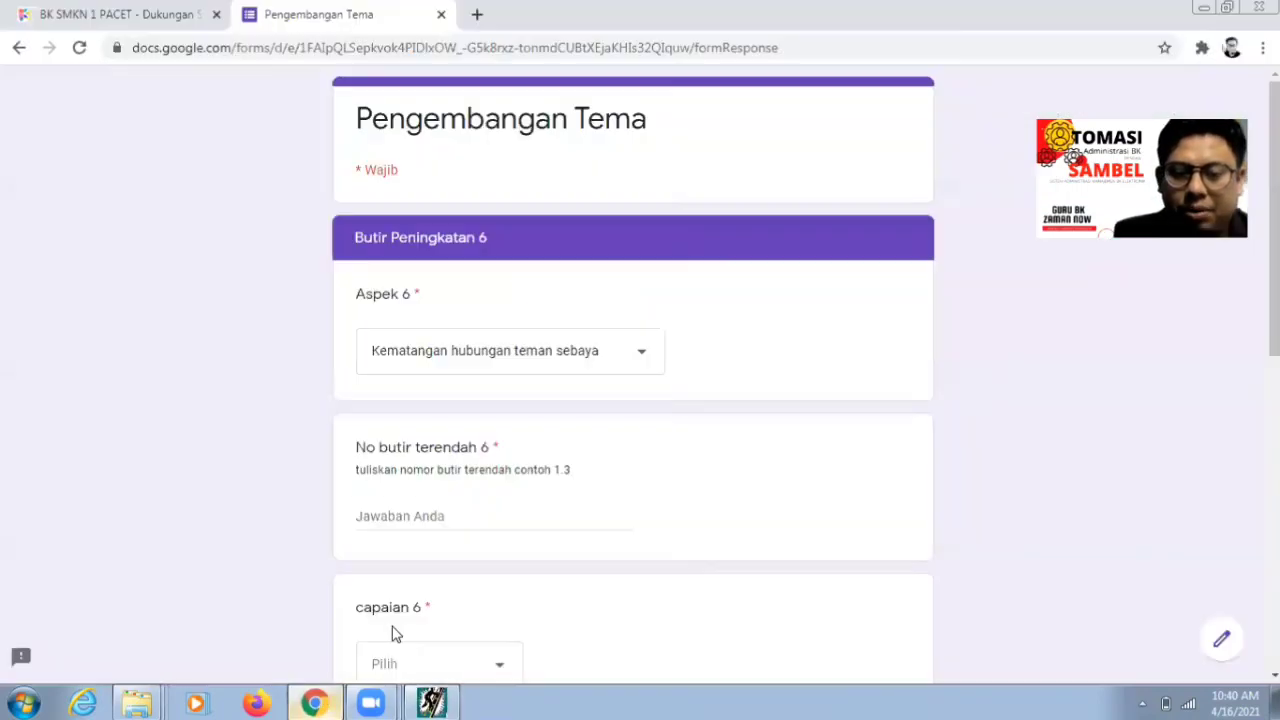
- Enter 10.5 as lowest item 6 and choose Sadar Diri for capaian 6
left_click(410, 515)
type("10.5")
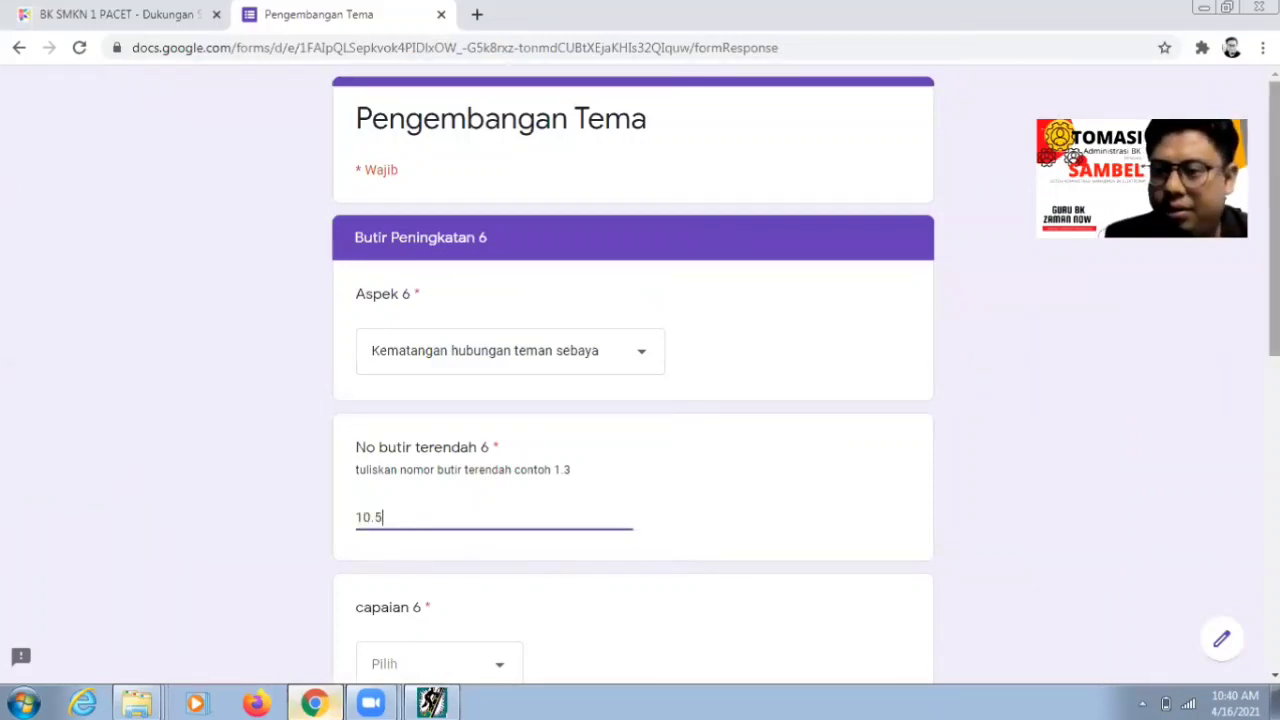
scroll(1214, 494, "down", 1)
left_click(503, 567)
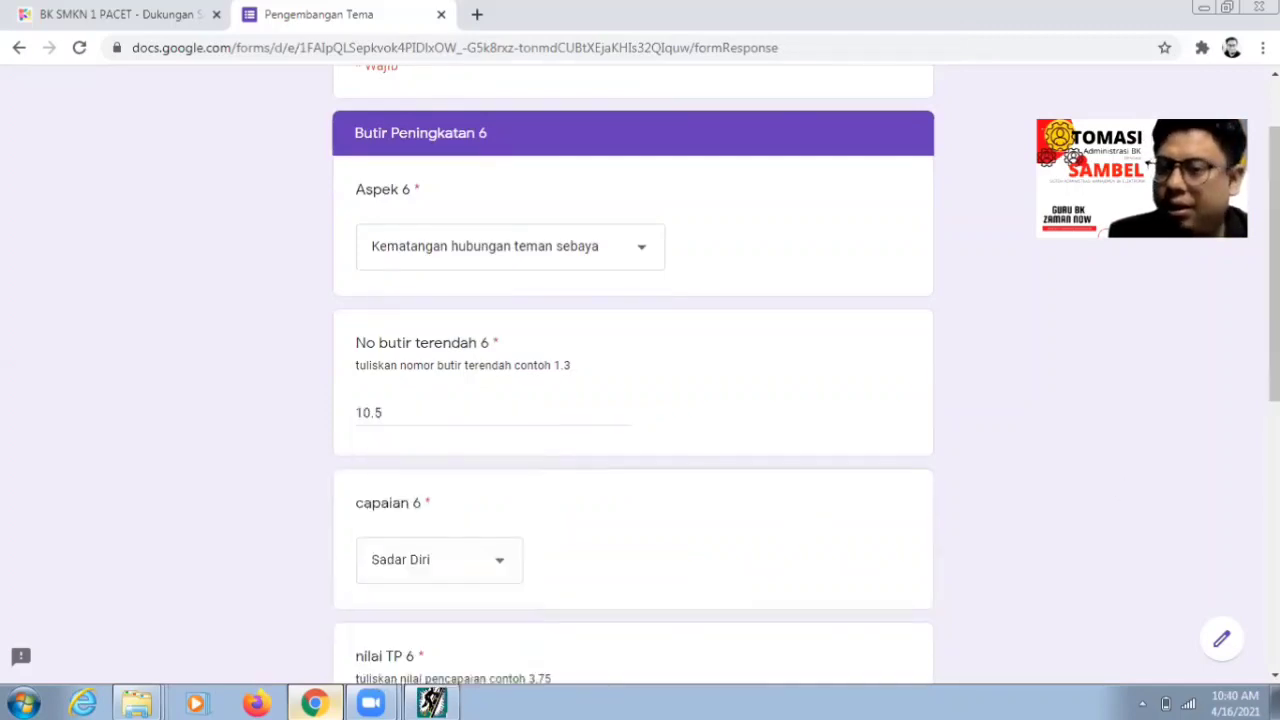
scroll(825, 590, "down", 1)
left_click(437, 703)
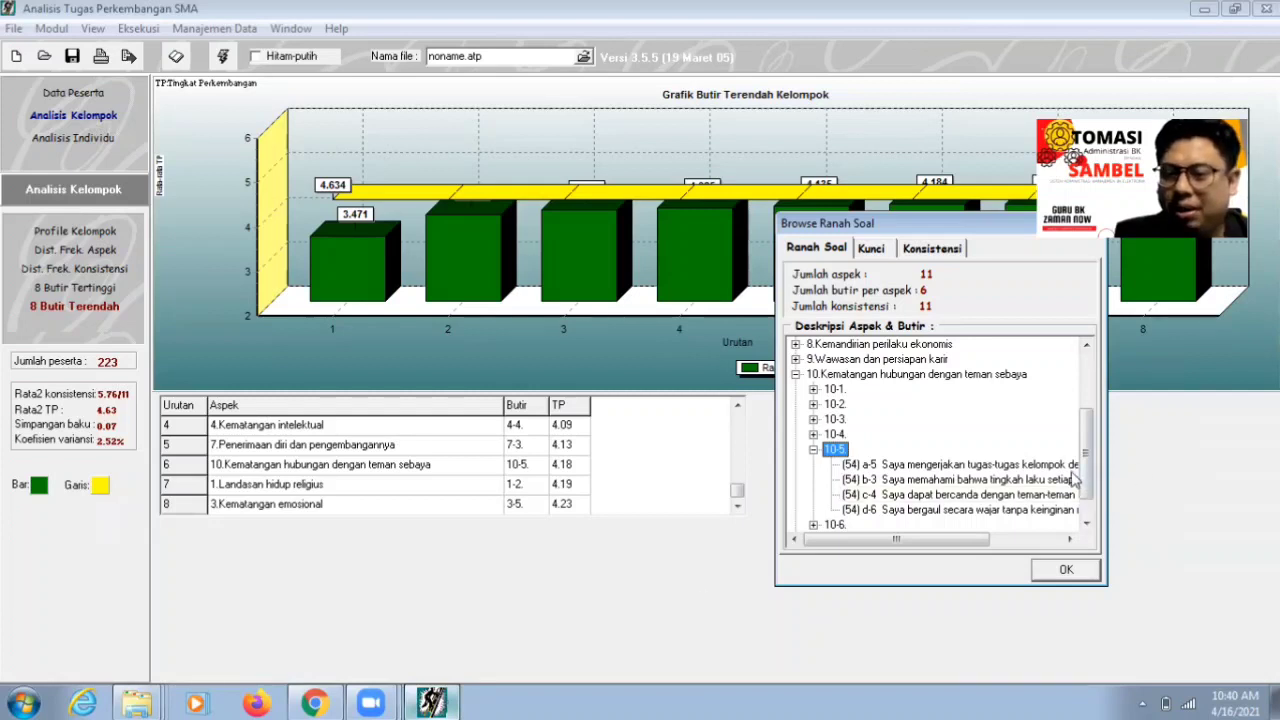
- Select the (54) c-4 node under item 10-5 to read its full statement, then return to Chrome
left_click(1000, 499)
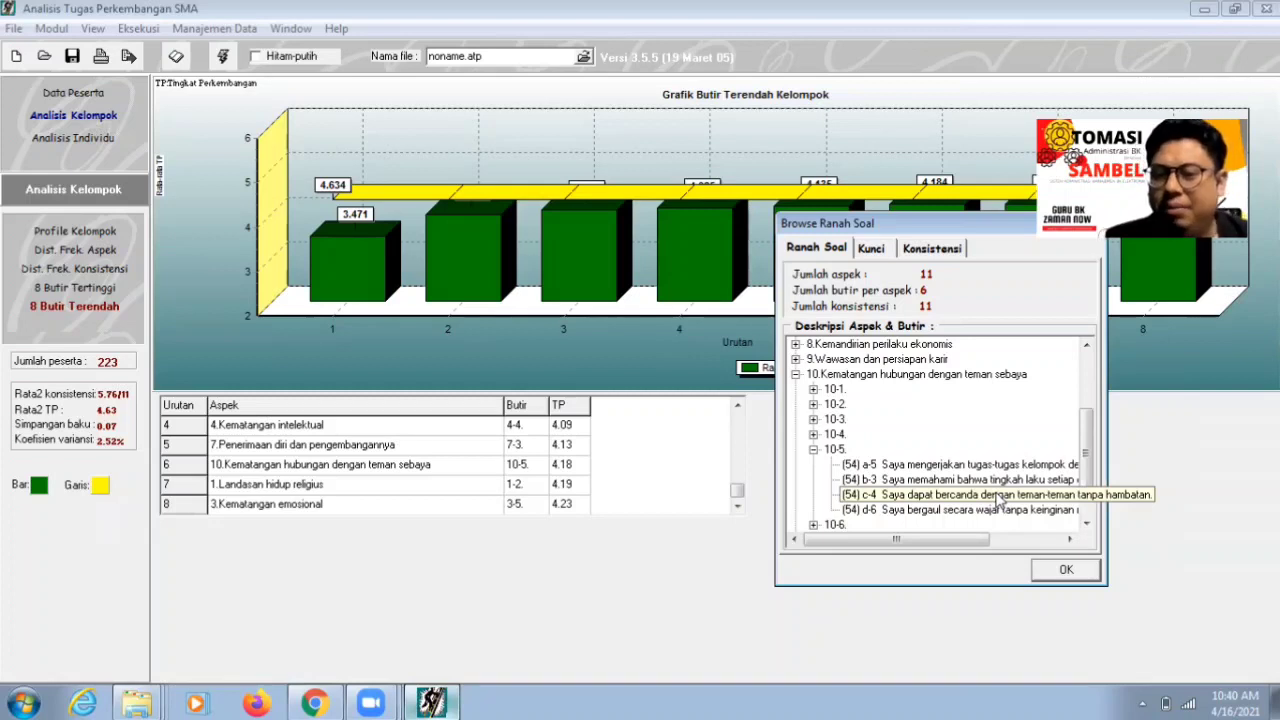
left_click(316, 703)
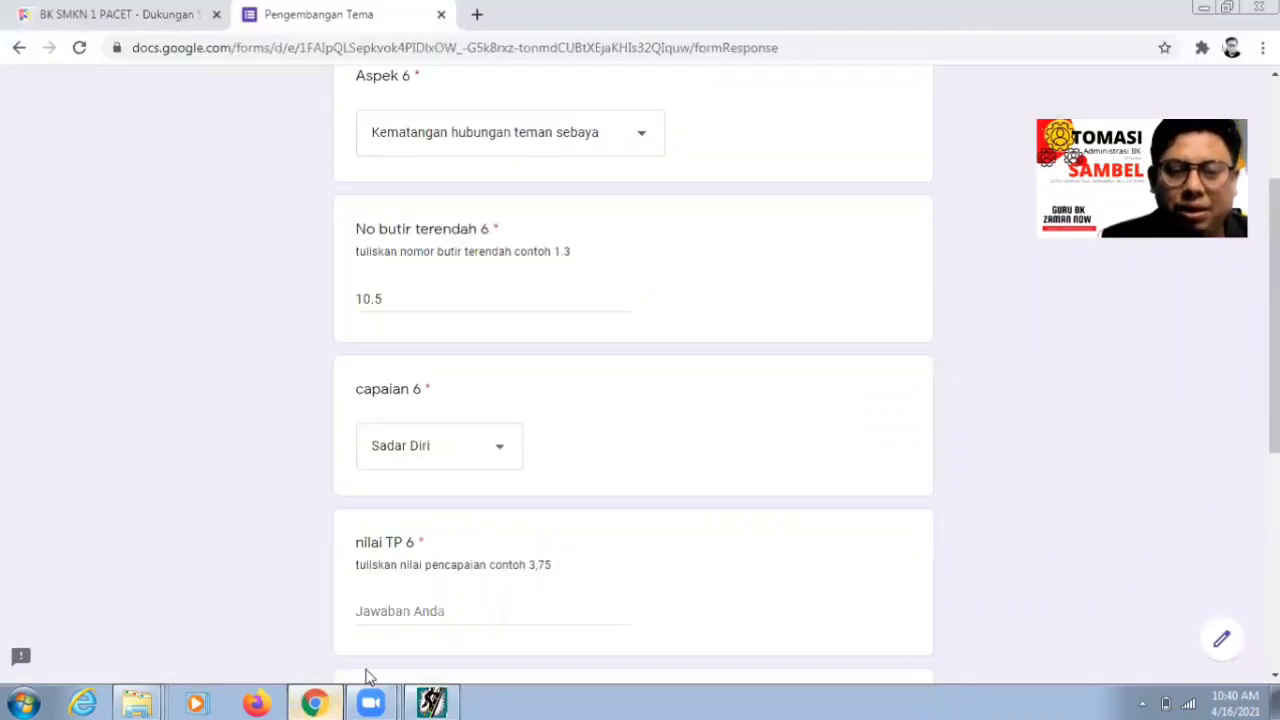
- Enter TP value 4,19 and the achievement statement 'Dapat becanda dengan teman tanpa hambatan'
left_click(423, 606)
type("4")
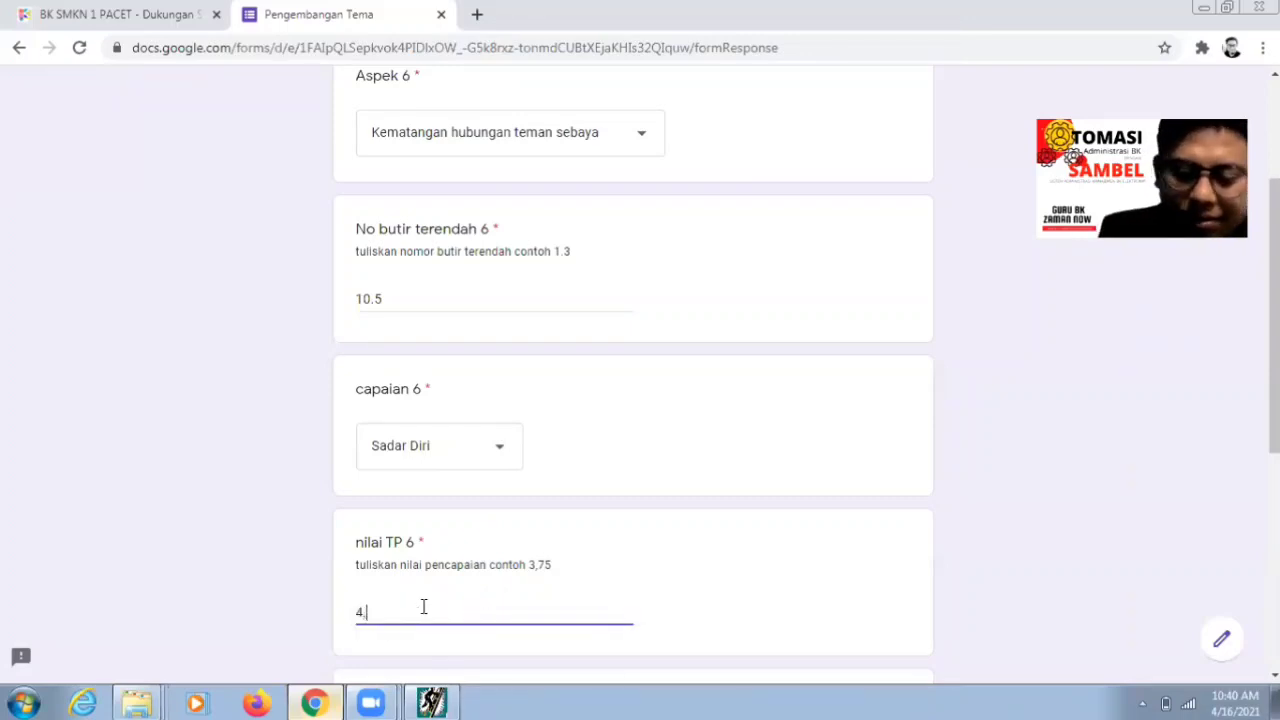
type(",19")
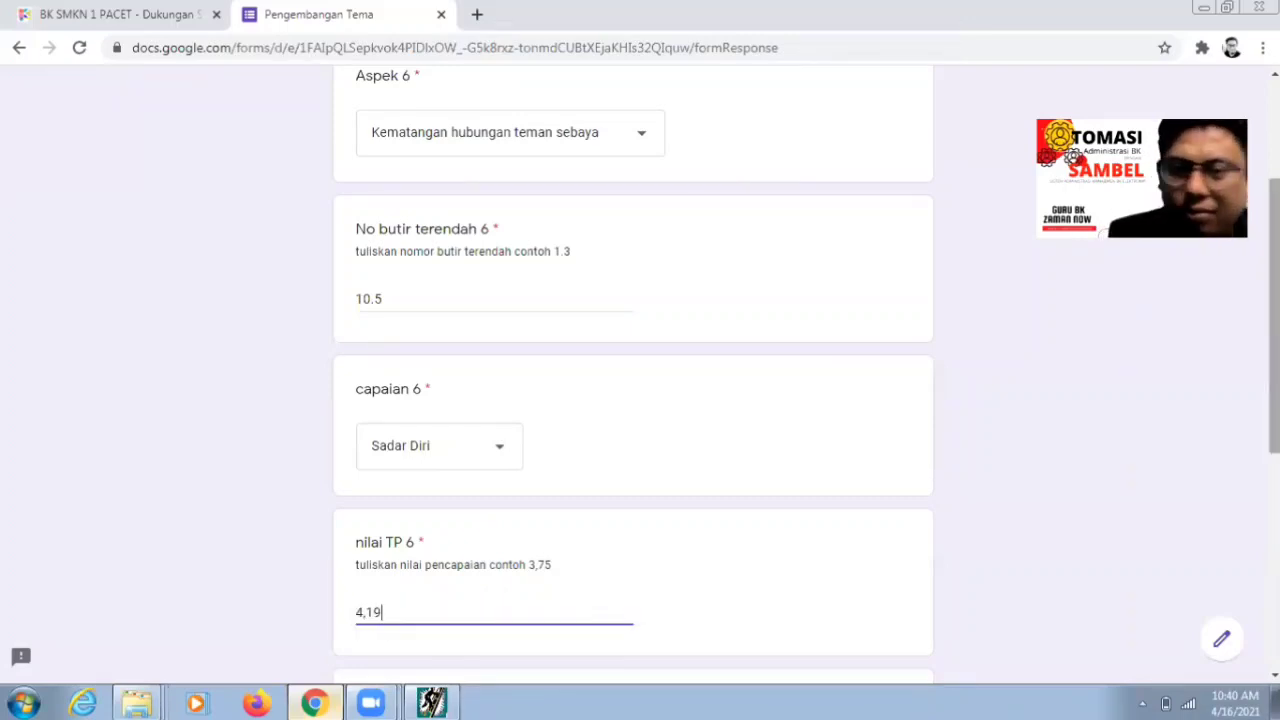
scroll(523, 449, "down", 2)
left_click(432, 545)
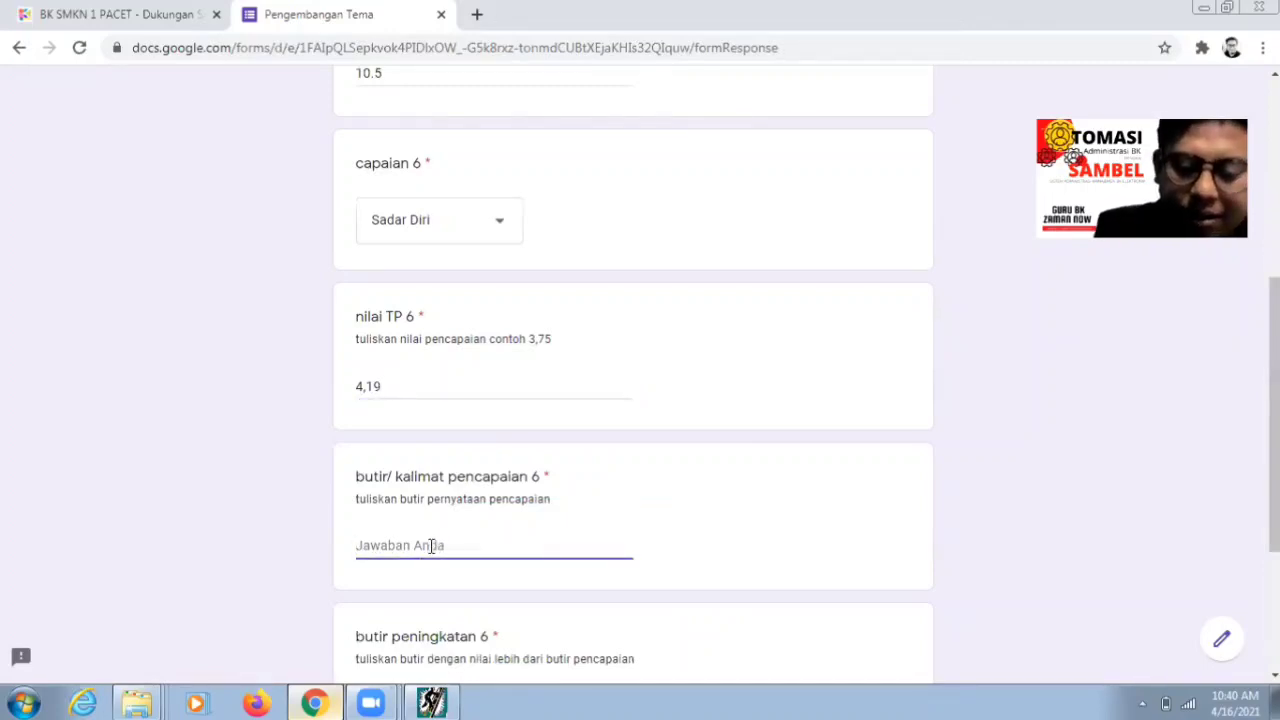
type("Dapat bec")
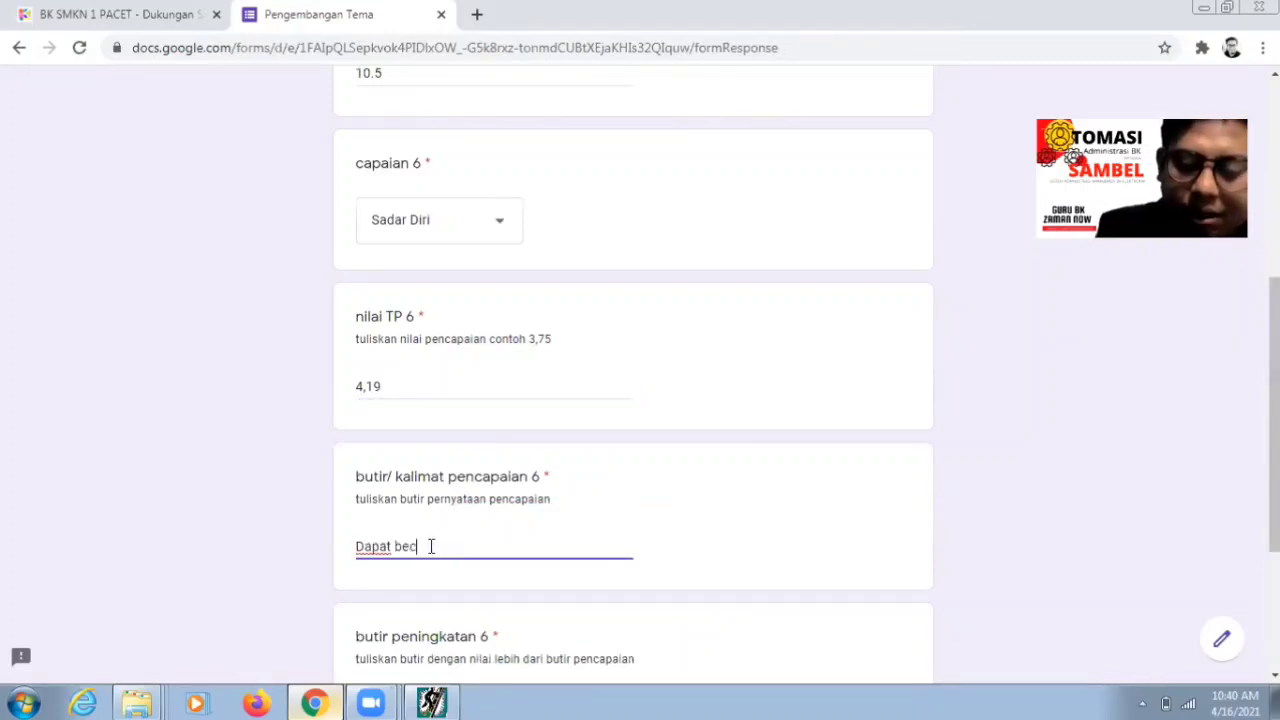
type("anda dengan ")
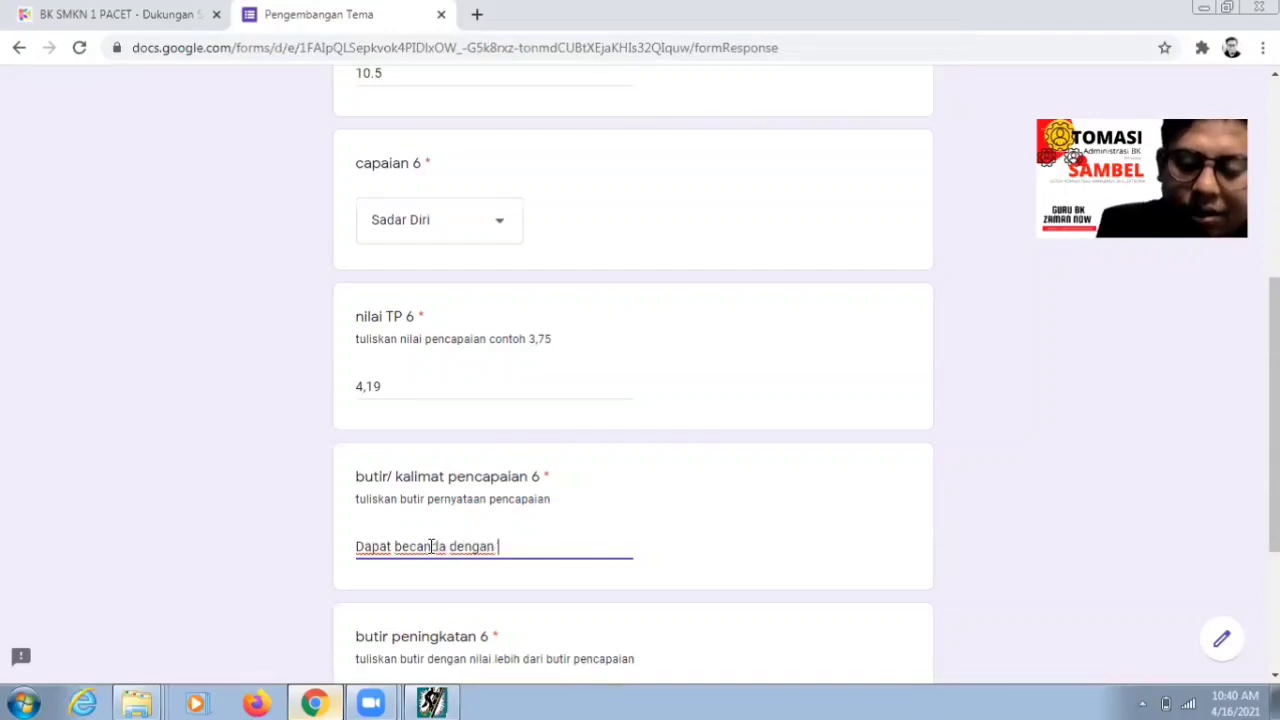
type("teman tanp")
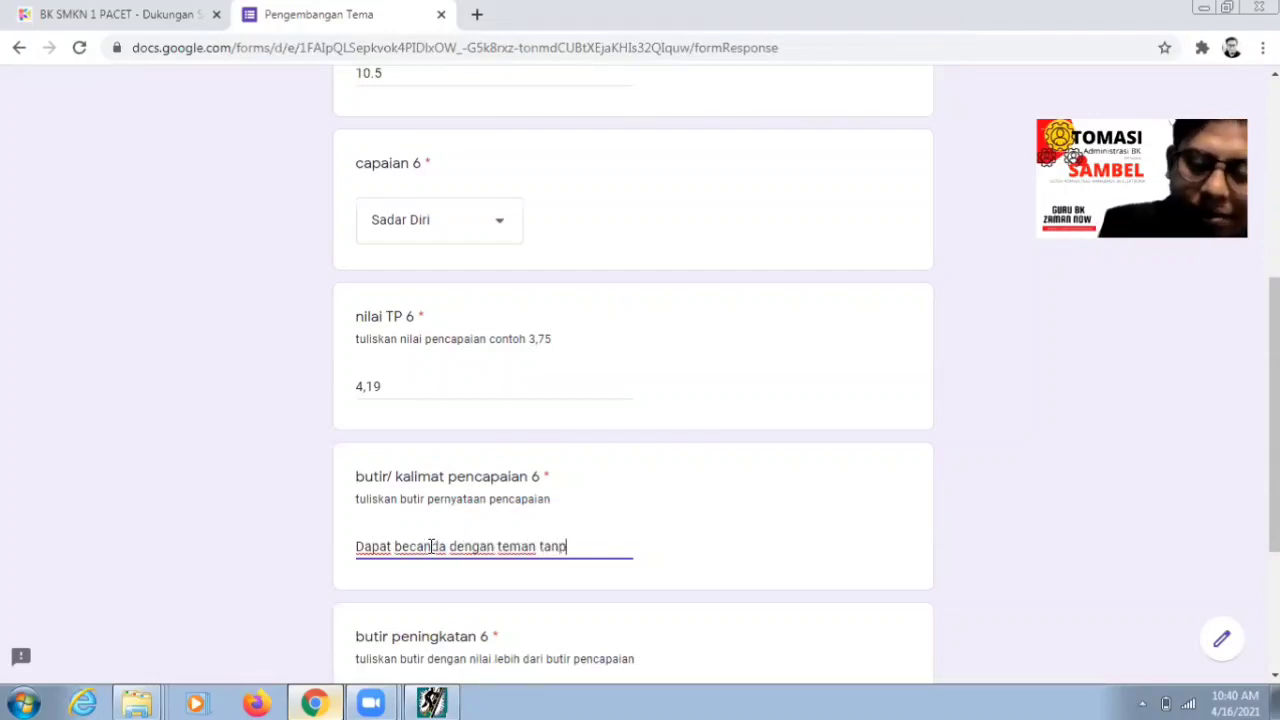
type("a hambatan")
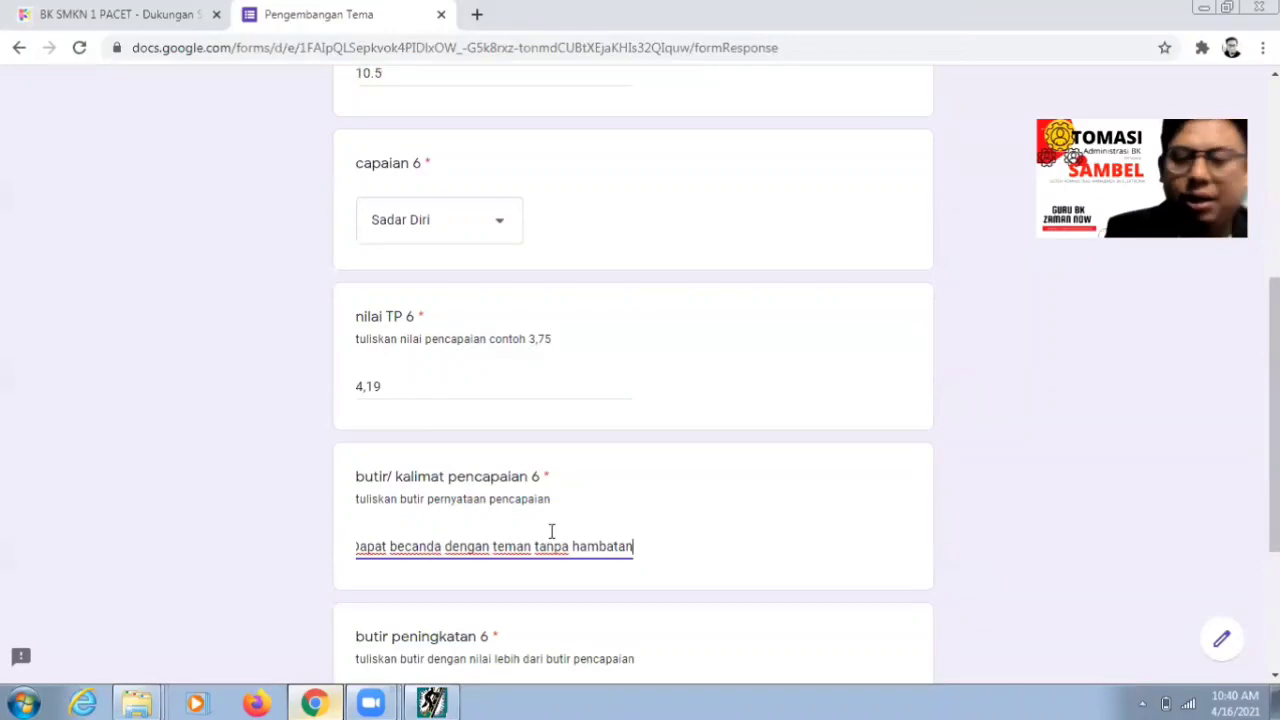
- Look up statement a-5 in the analysis program for the improvement field
scroll(551, 531, "down", 2)
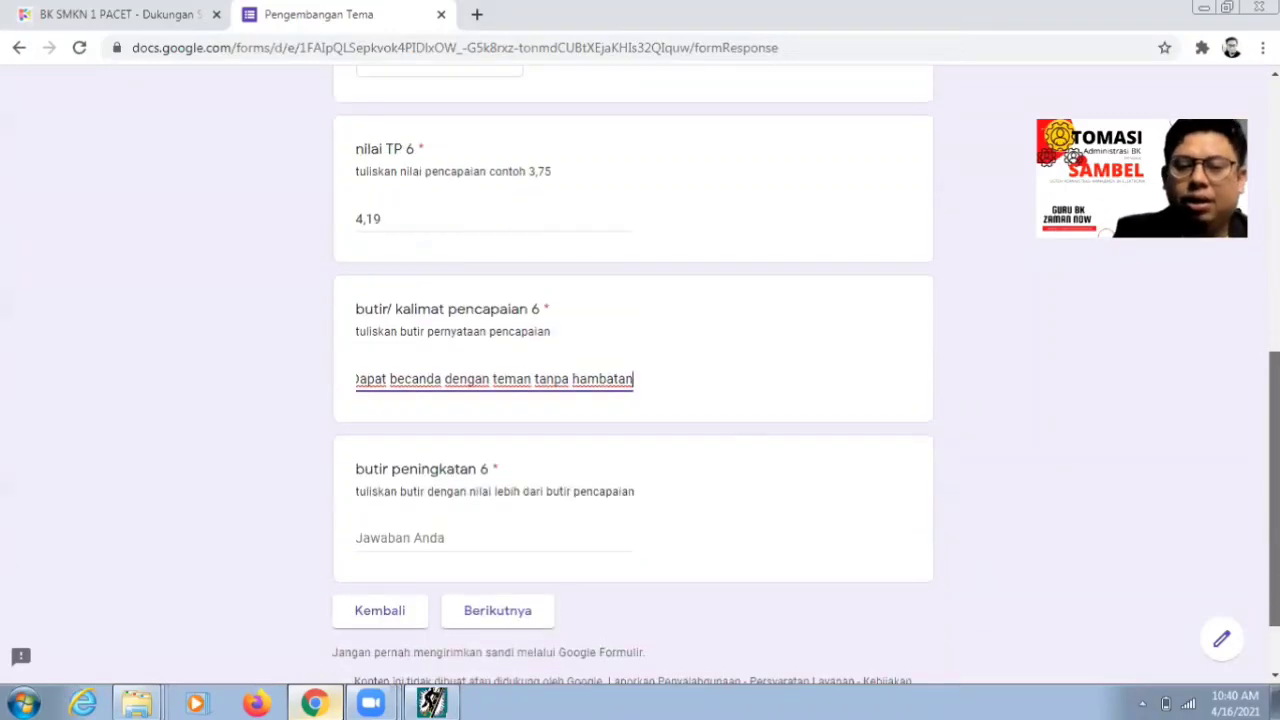
left_click(474, 545)
left_click(431, 703)
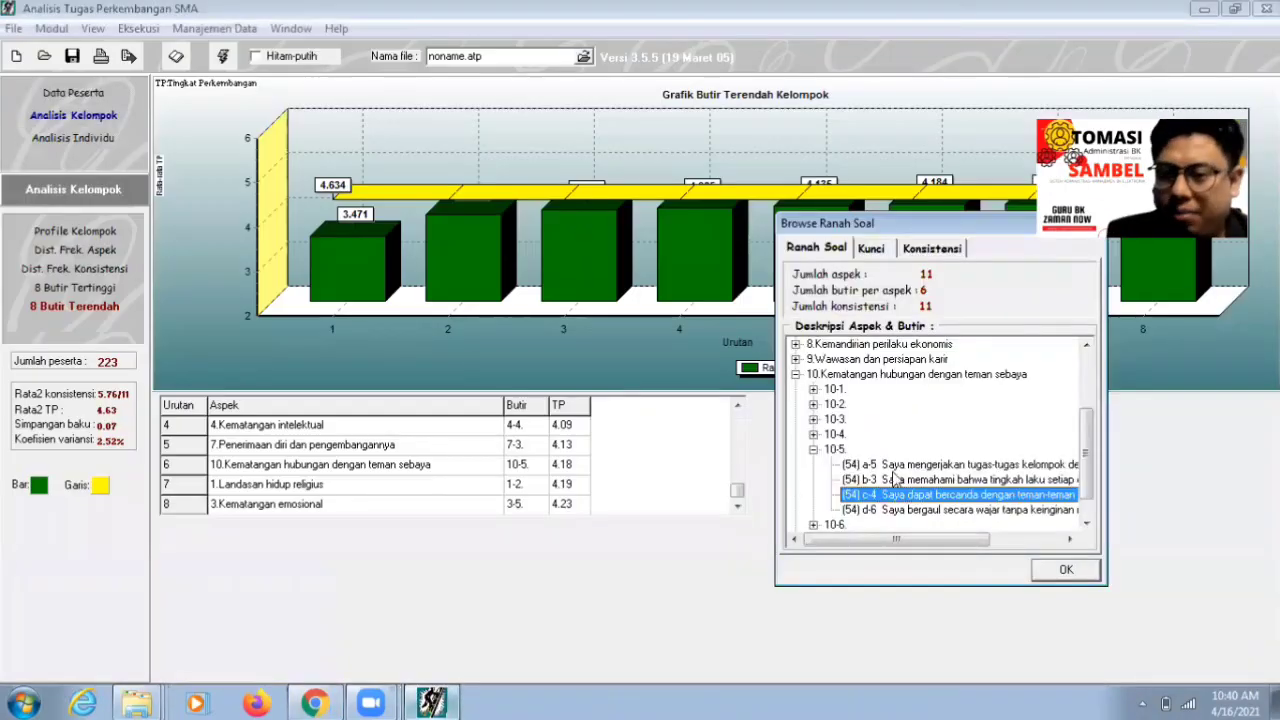
left_click(898, 464)
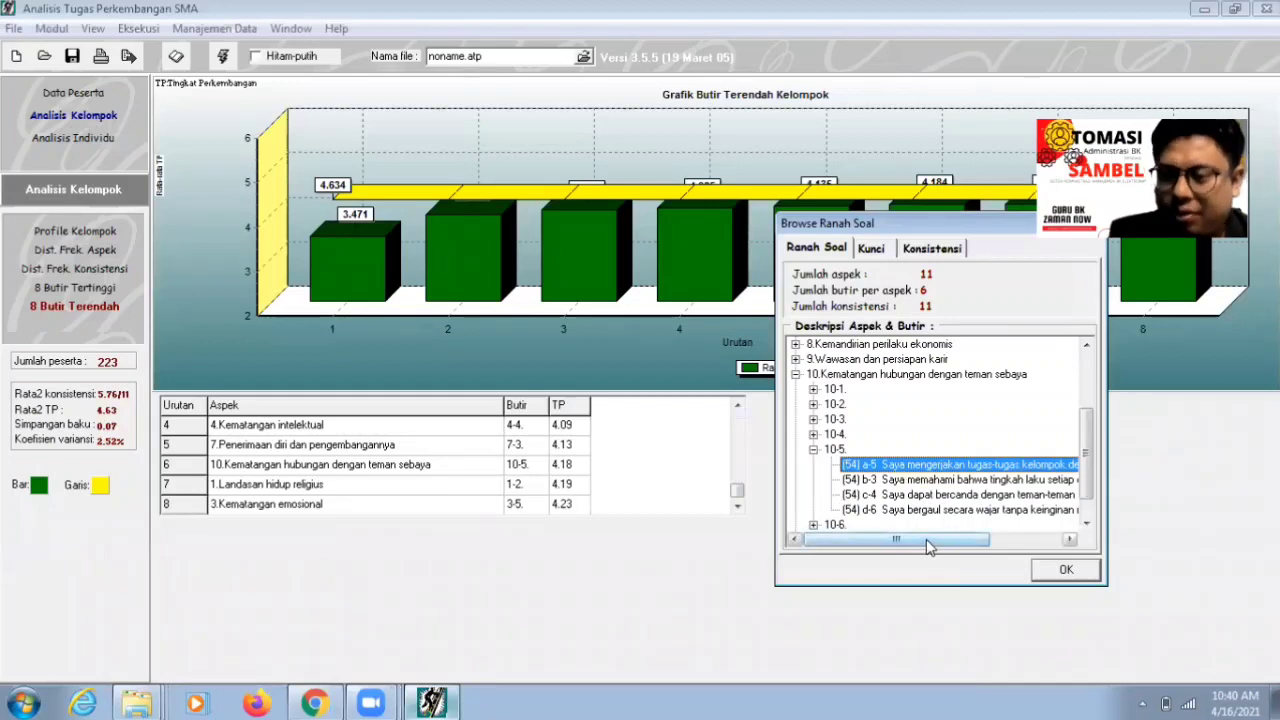
left_click_drag(926, 539, 997, 539)
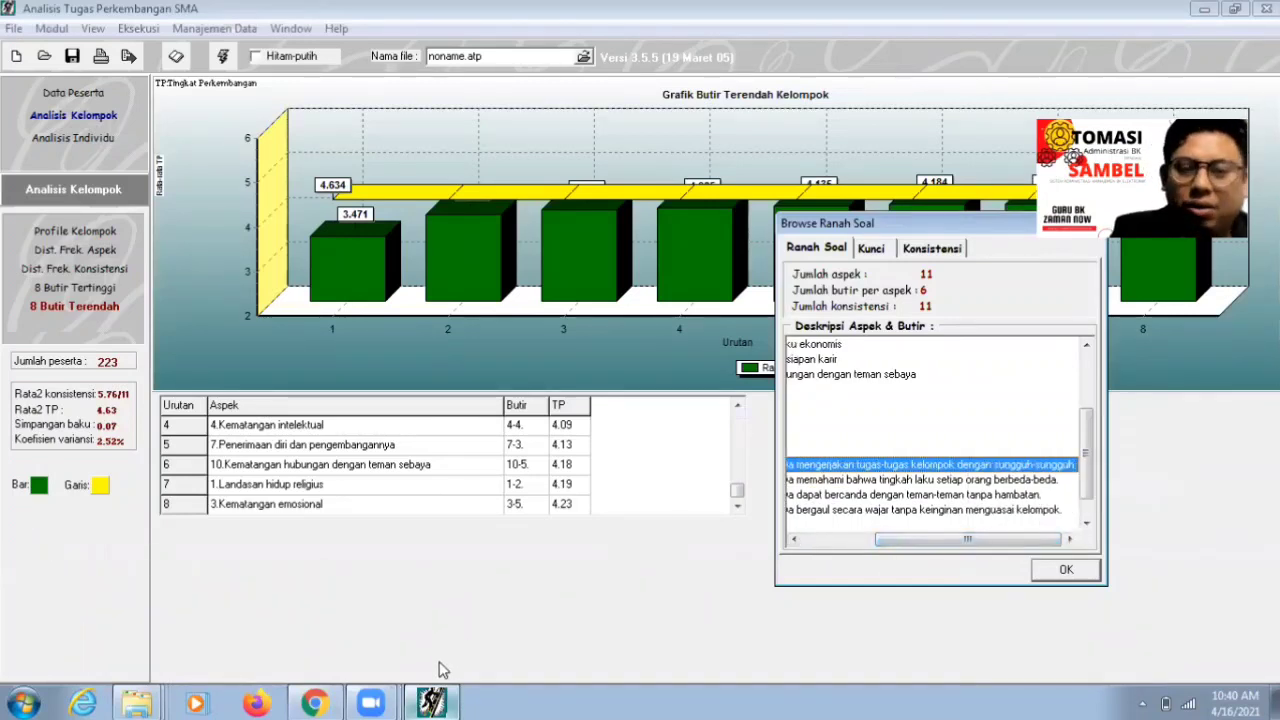
left_click_drag(975, 540, 909, 565)
left_click(314, 703)
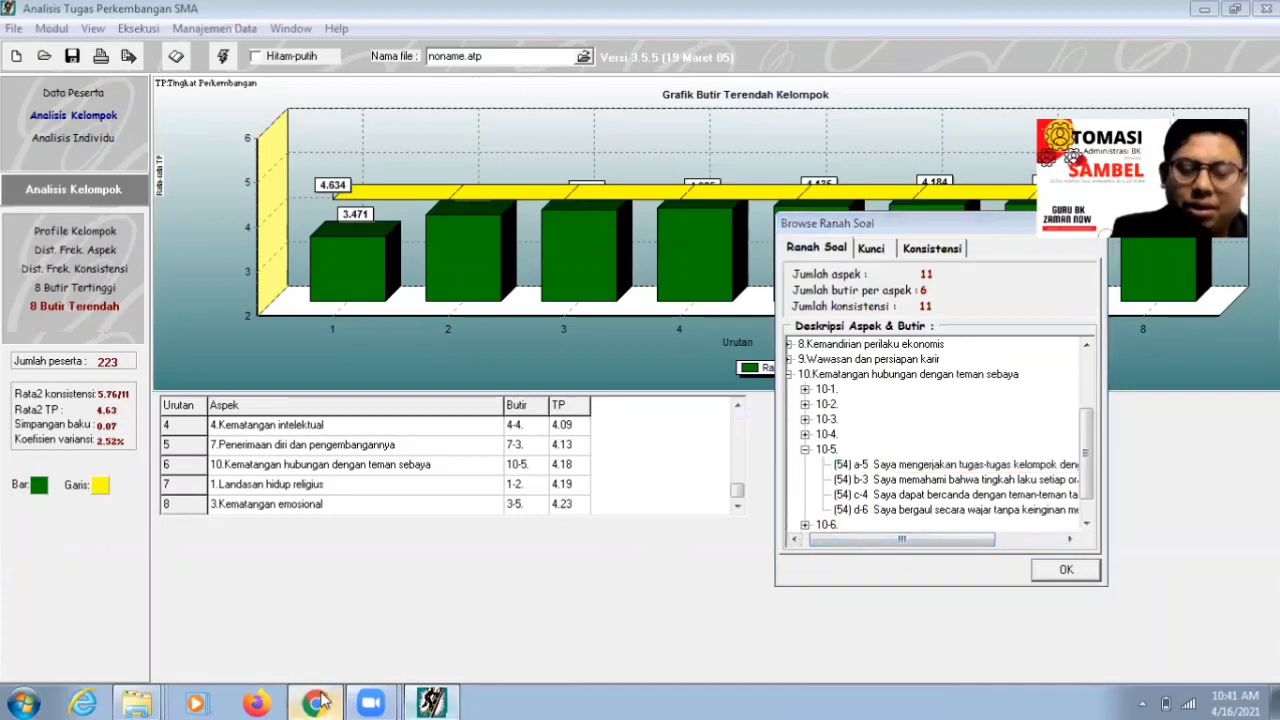
- Enter 'Mengerjakan tugas kelompok dengan sungguh-sungguh' as butir peningkatan 6 and go to the next page
left_click(502, 535)
type("Men")
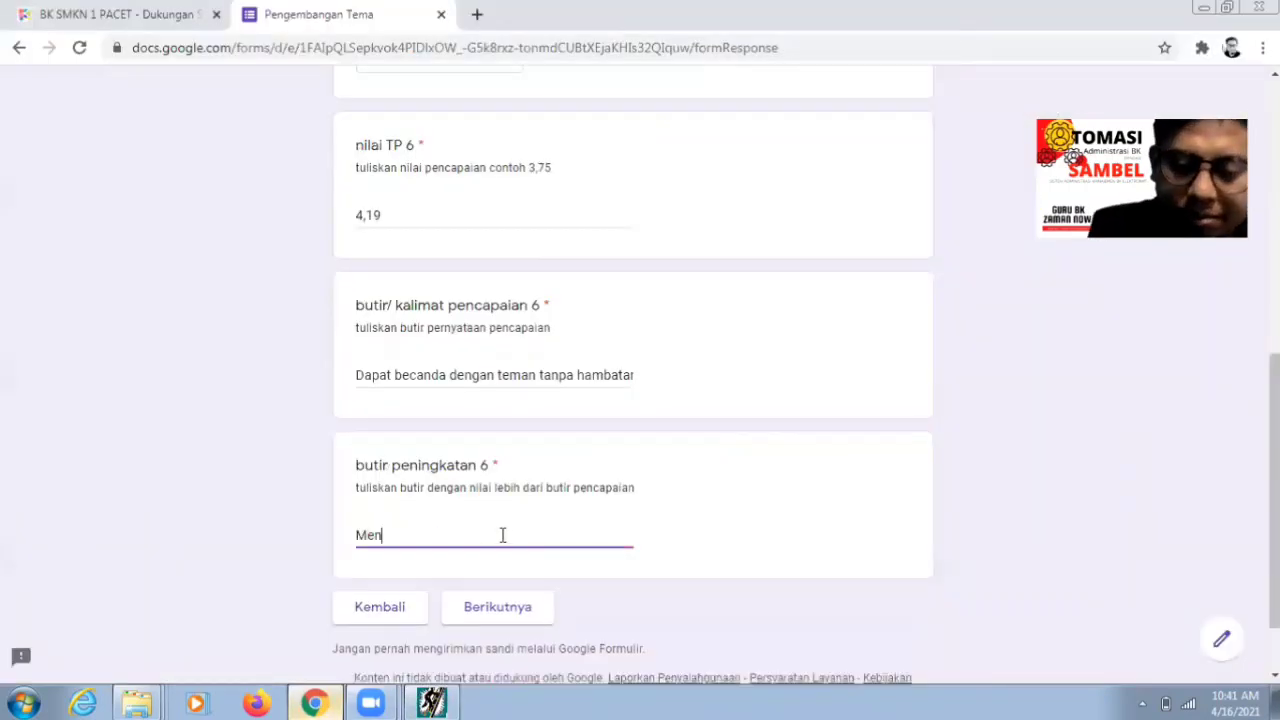
type("gerjakan")
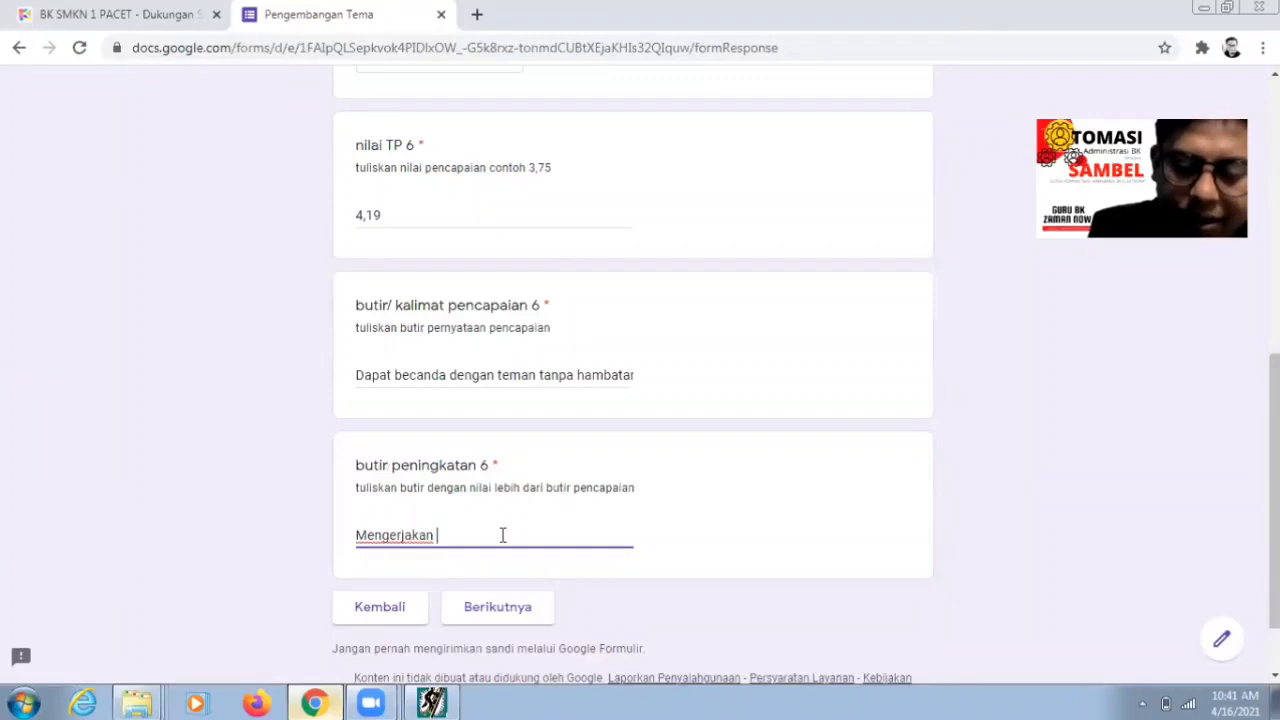
key("BackSpace")
key("BackSpace")
key("BackSpace")
key("BackSpace")
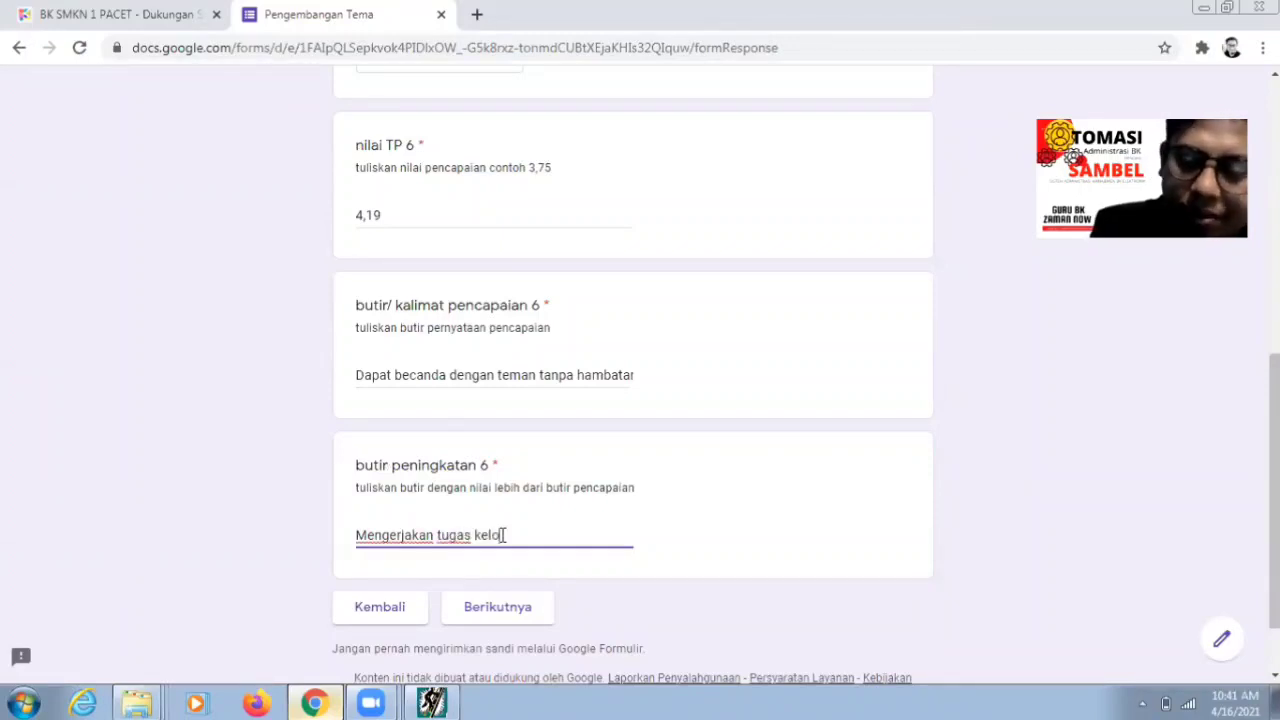
type("gas kelompok dengan su")
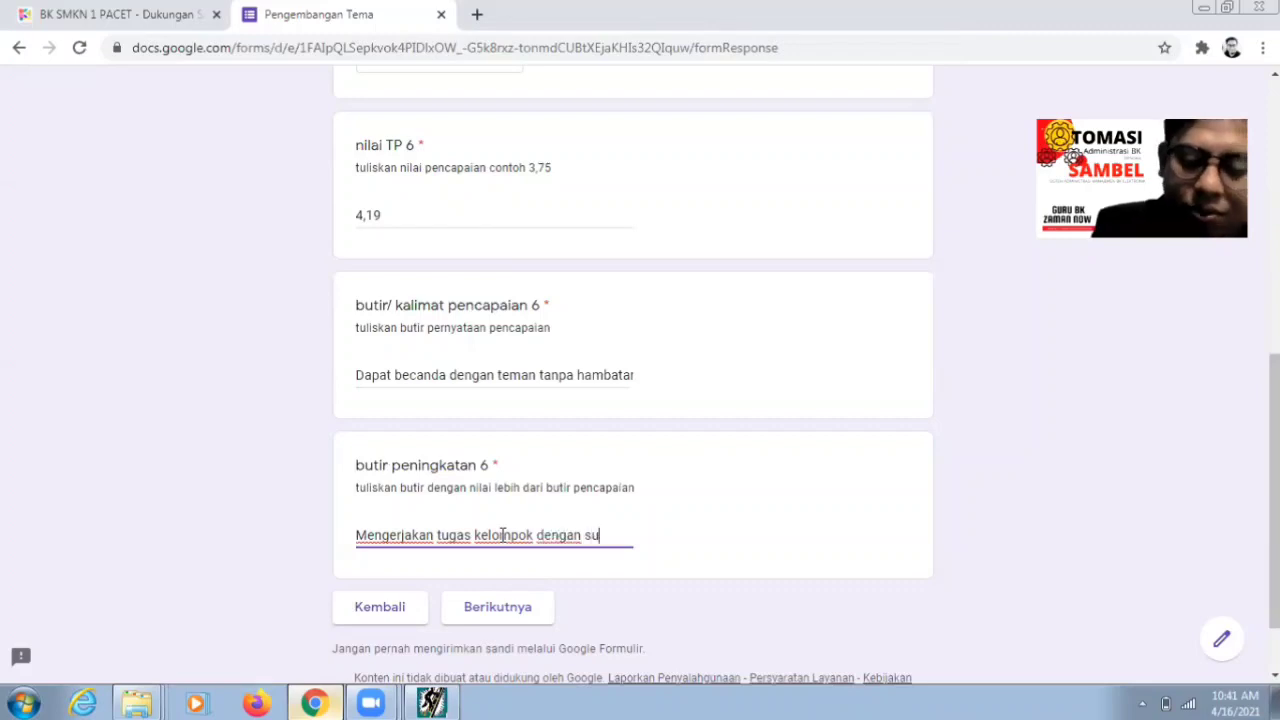
type("ngguh-sungguh")
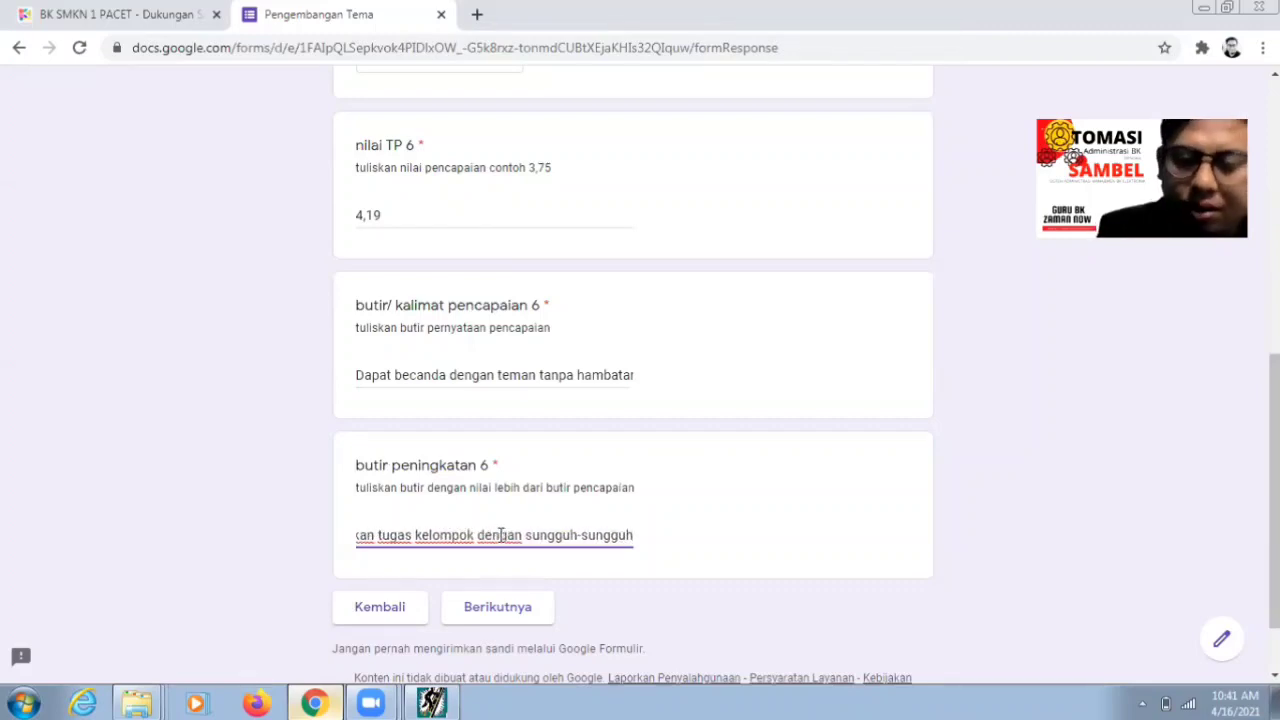
left_click(534, 610)
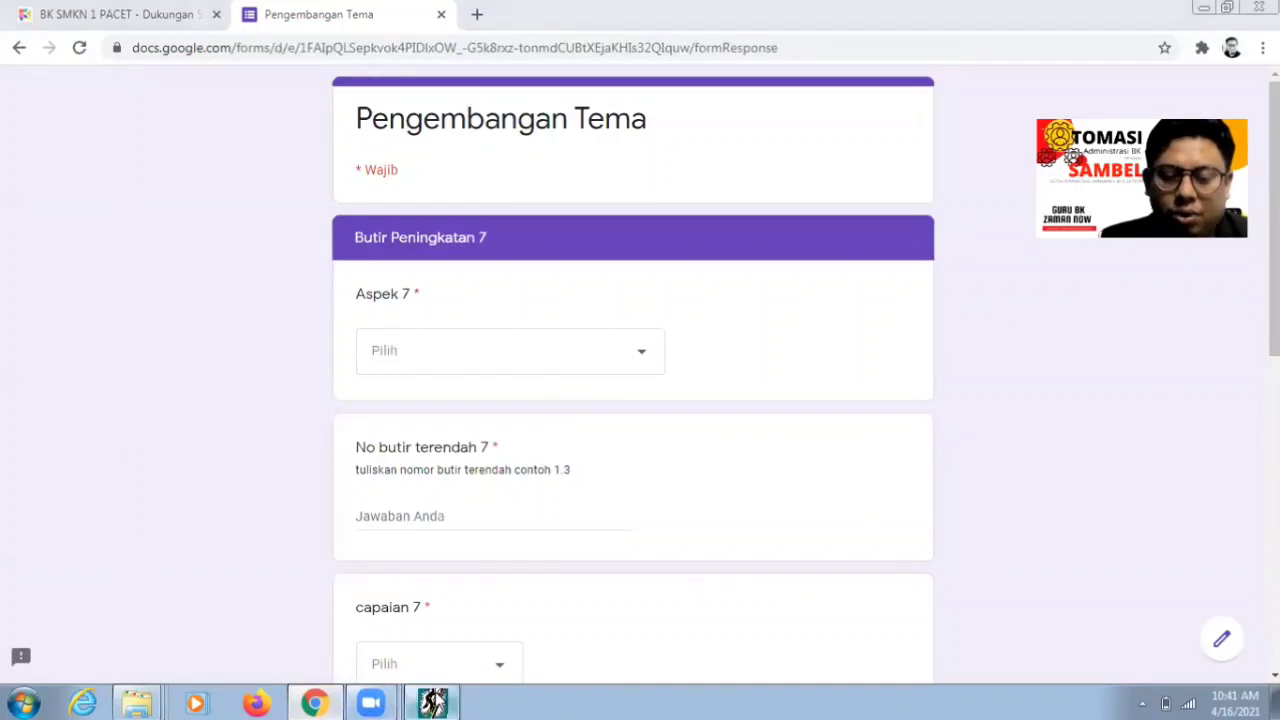
key("alt+Tab")
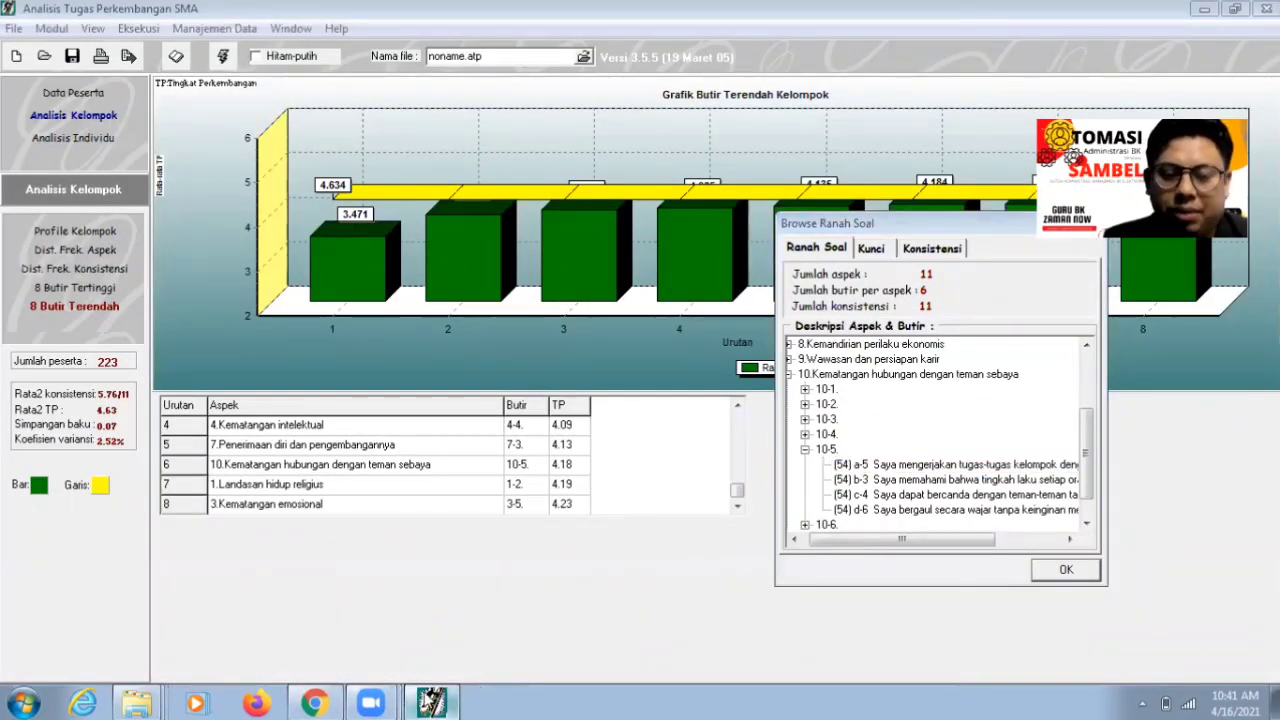
- Choose Landasan hidup religius for Aspek 7 and enter lowest item 1.2
left_click(314, 703)
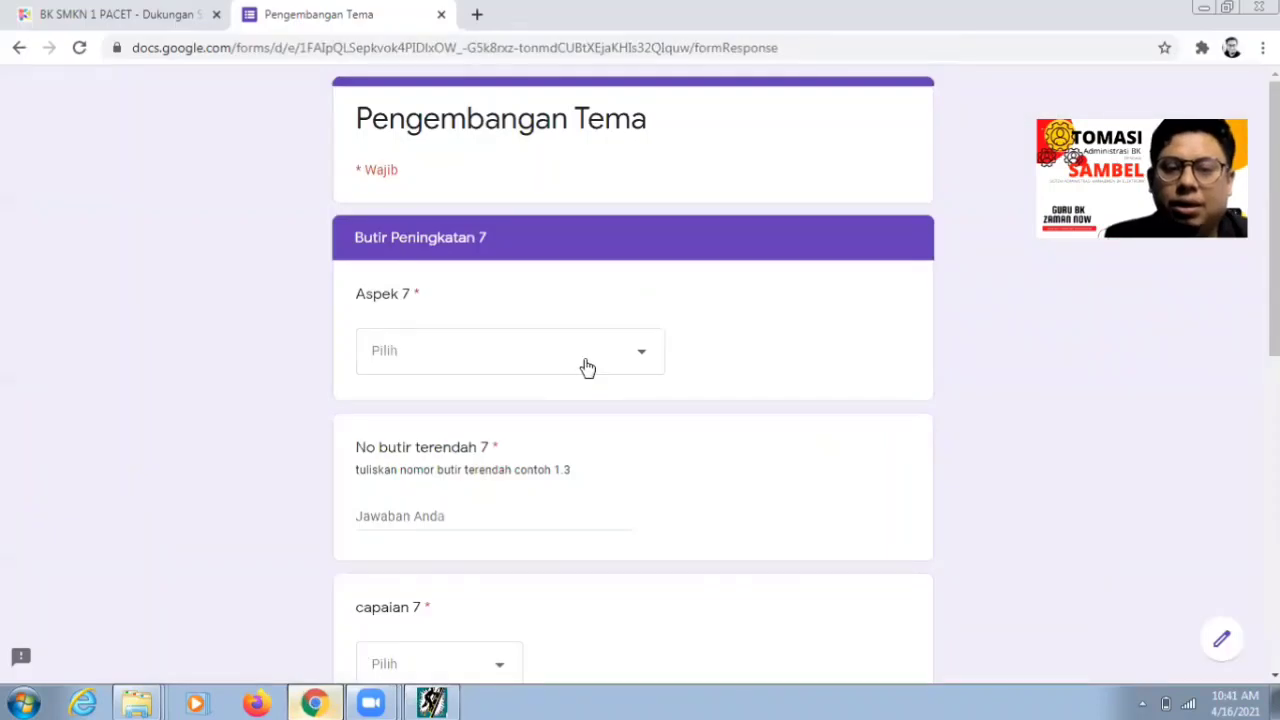
left_click(586, 366)
key("Return")
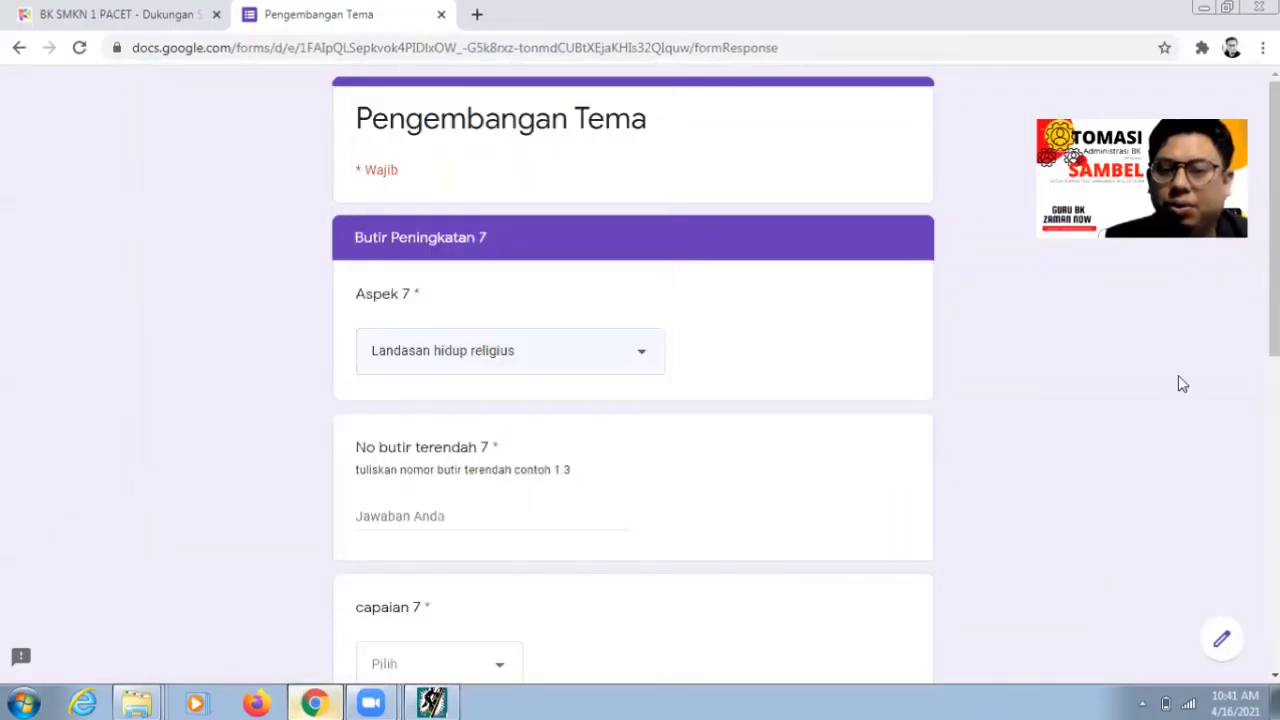
scroll(525, 448, "down", 1)
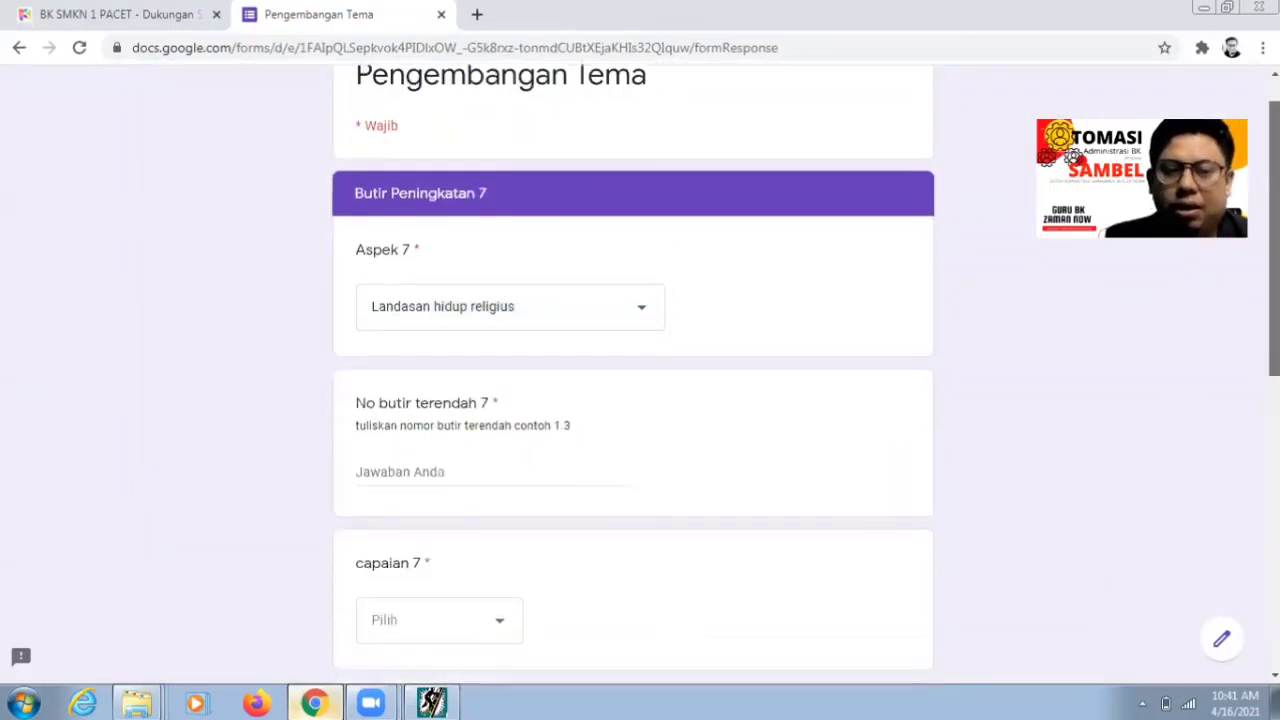
left_click(461, 469)
type("1")
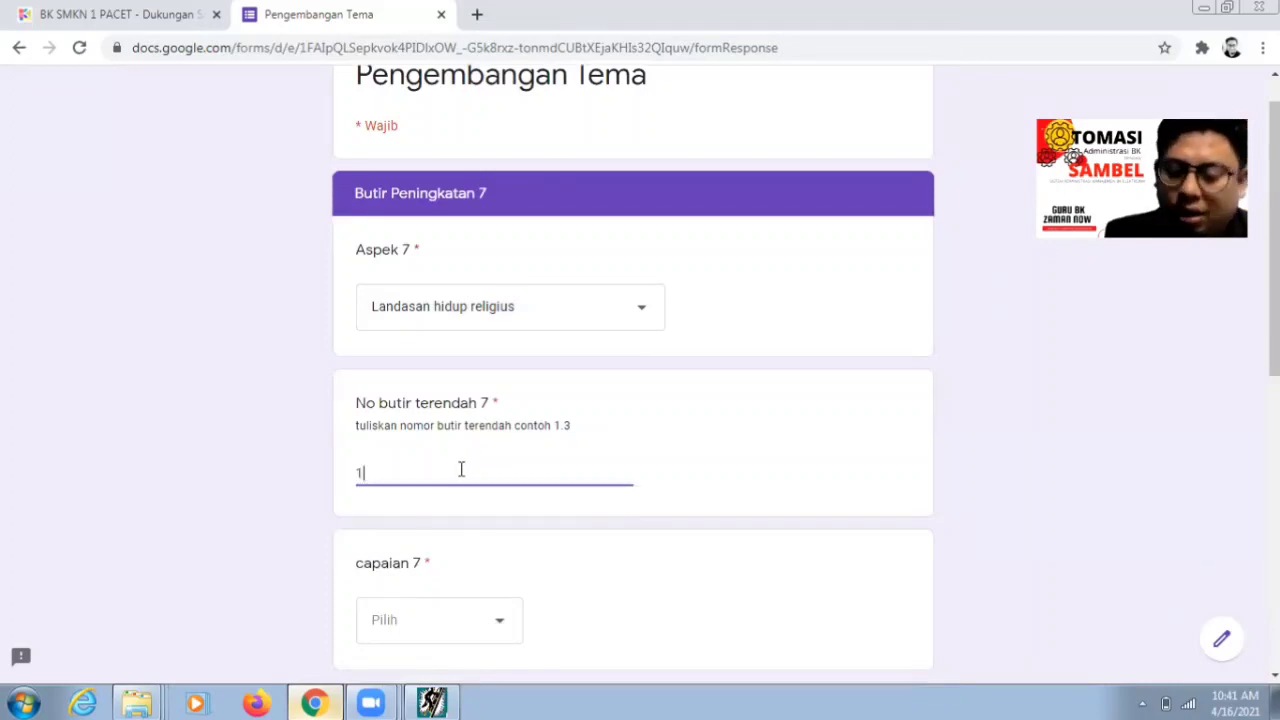
type(".2")
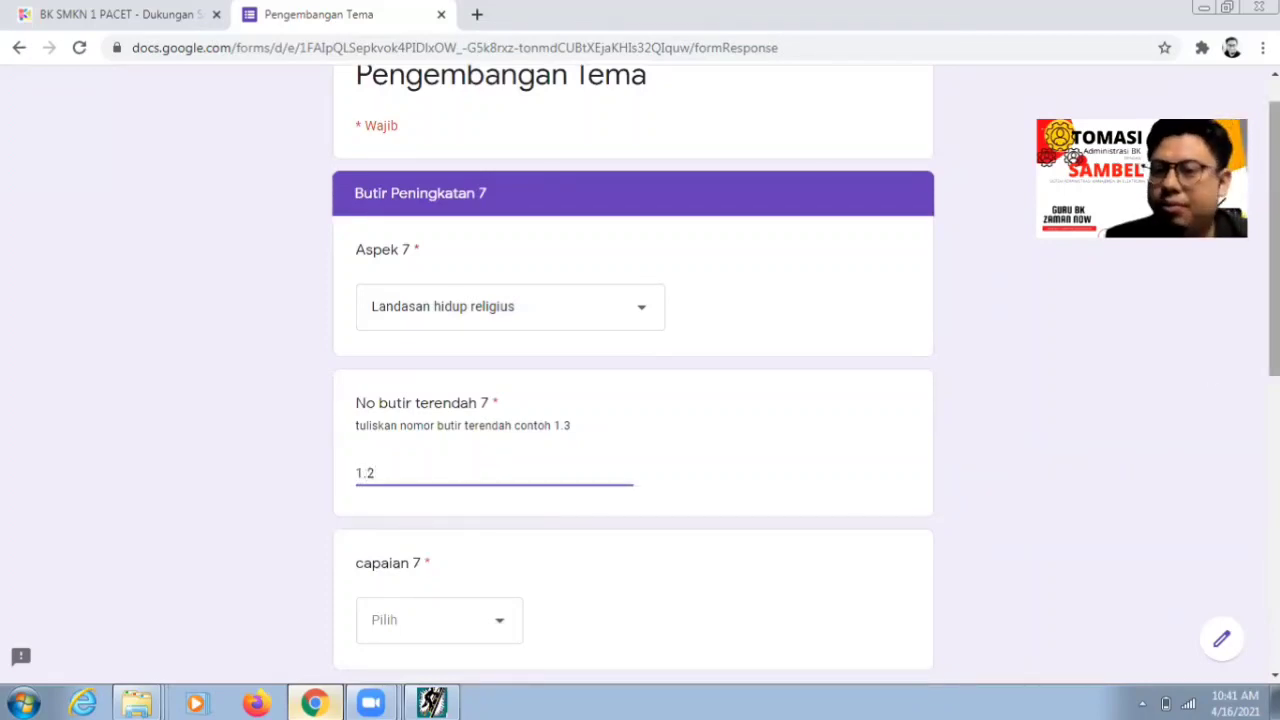
- Choose Sadar Diri for capaian 7
scroll(489, 500, "down", 3)
left_click(493, 476)
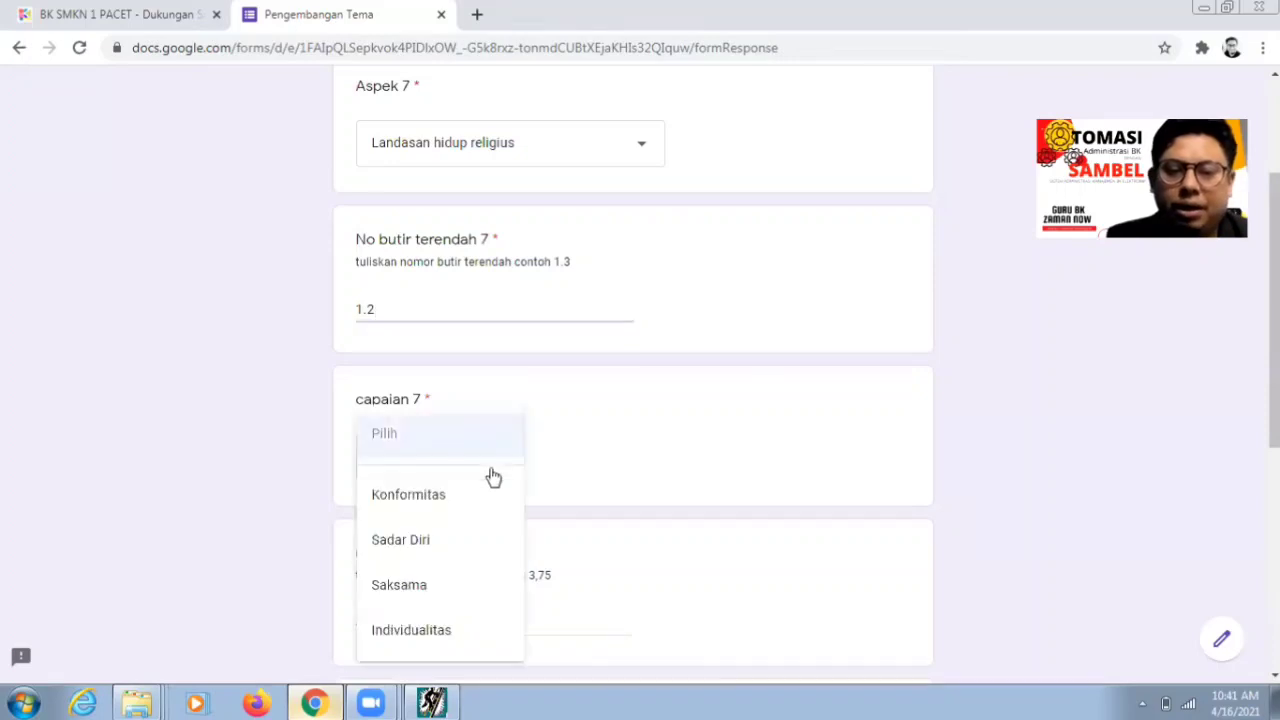
left_click(457, 535)
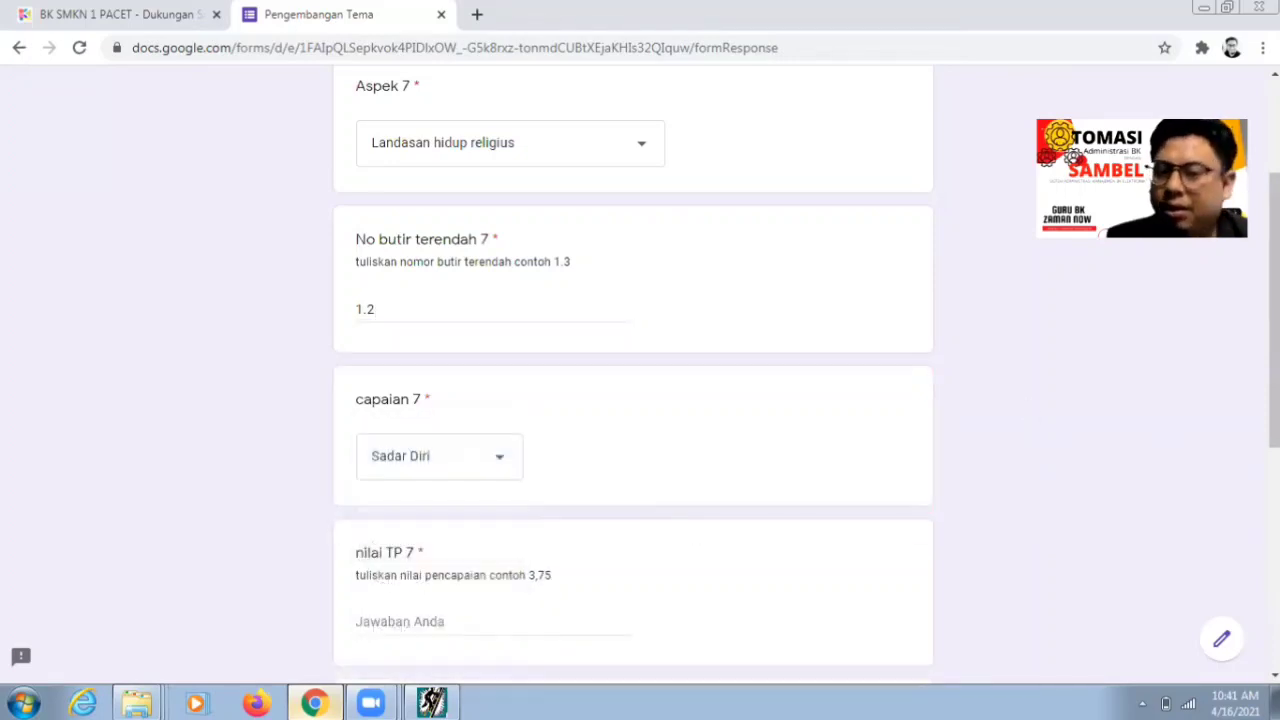
scroll(466, 514, "down", 2)
- Enter 4,19 as nilai TP 7 and focus the achievement statement field
left_click(406, 497)
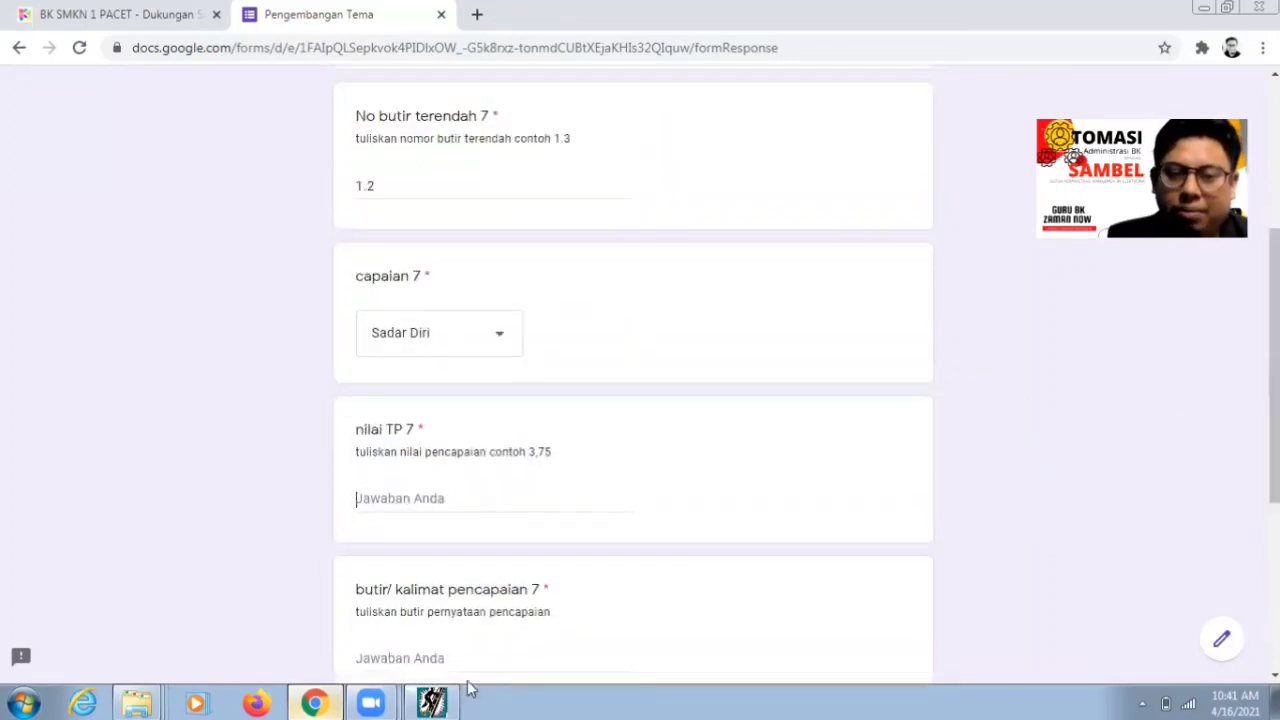
left_click(440, 700)
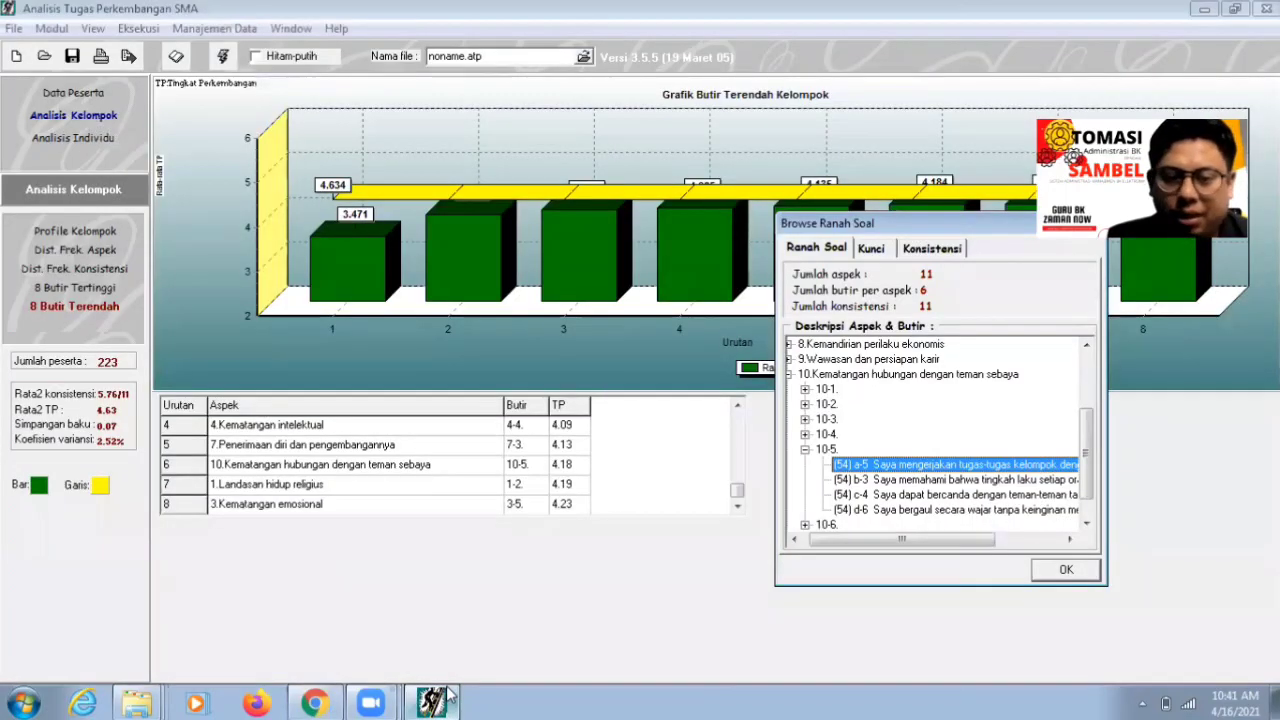
left_click(444, 702)
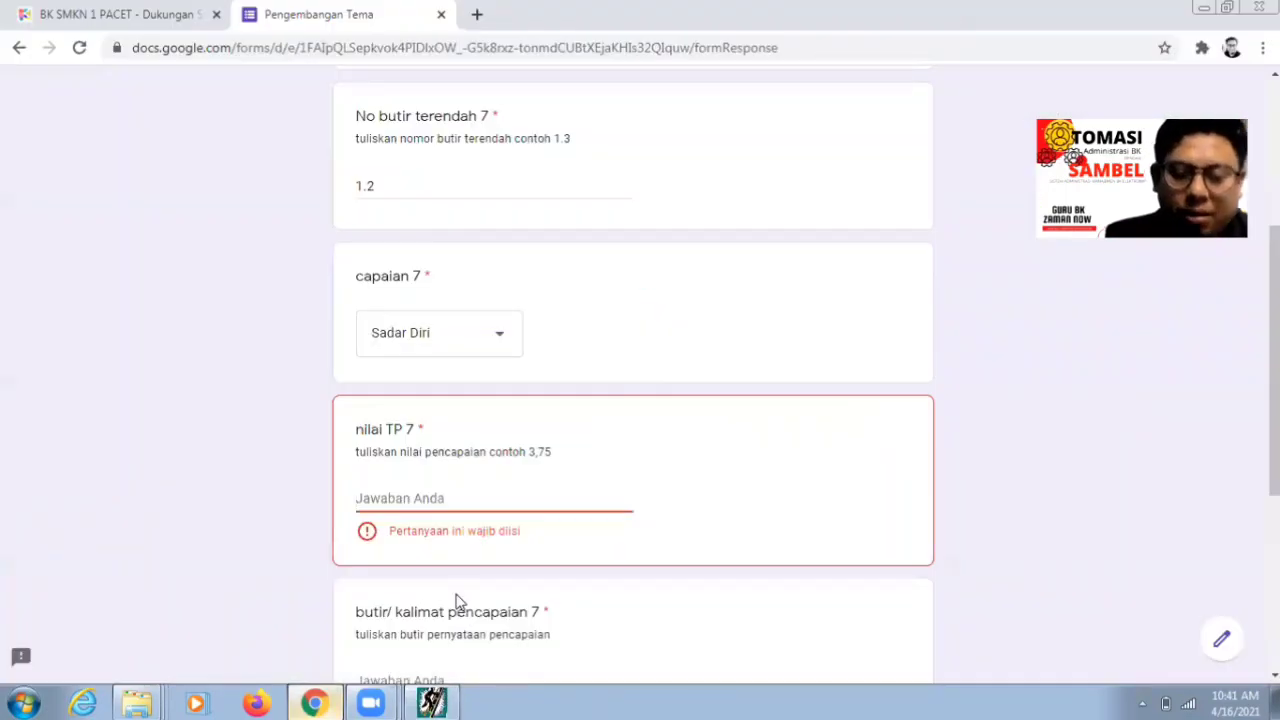
type("4,1")
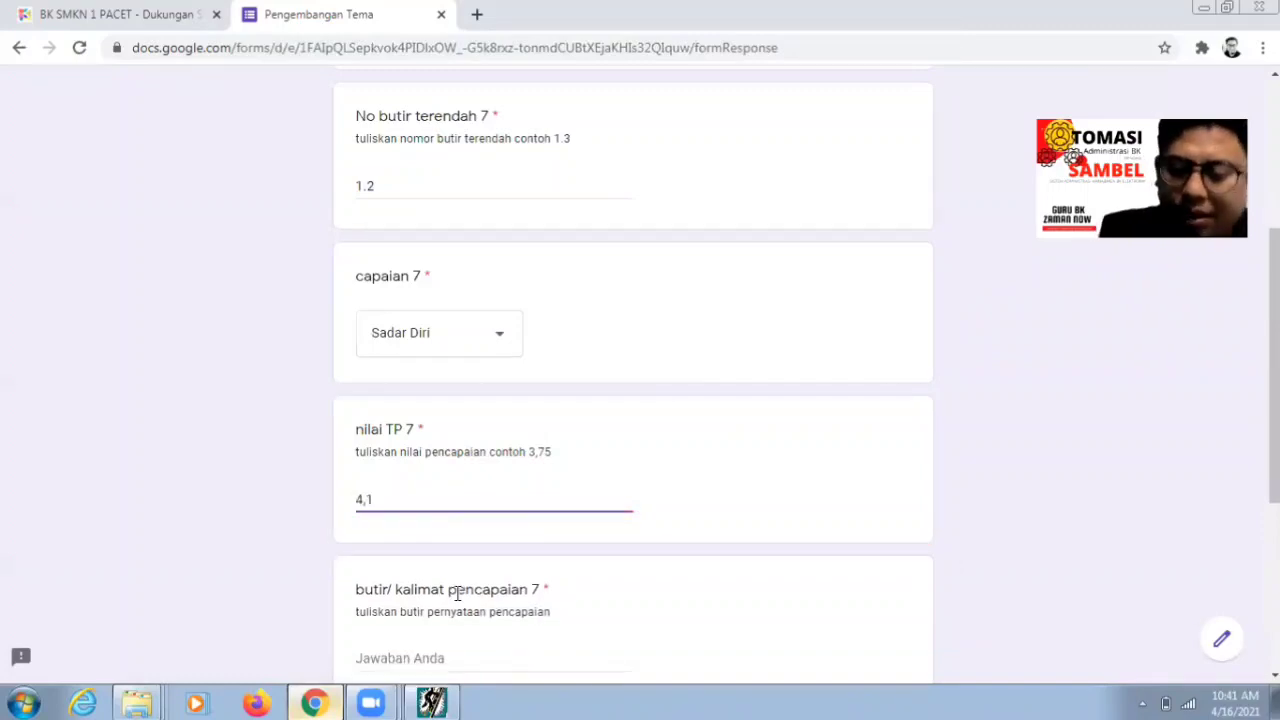
type("9")
scroll(1234, 491, "down", 2)
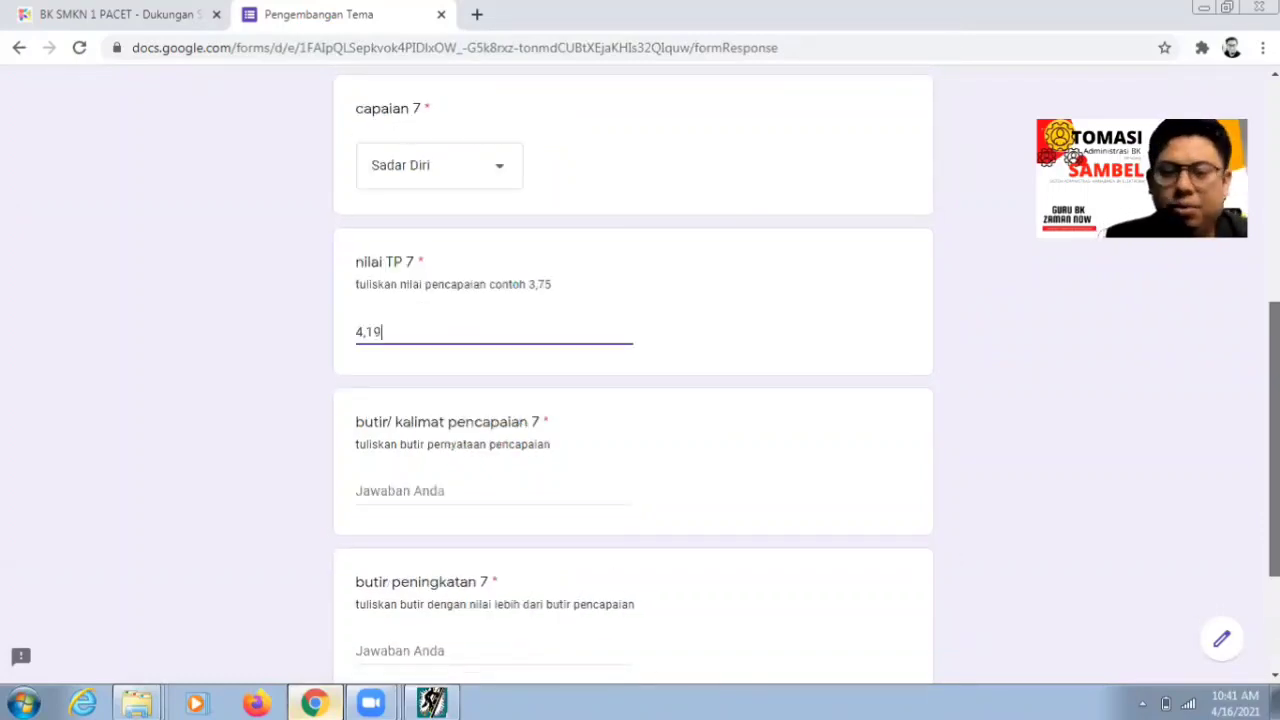
left_click(472, 488)
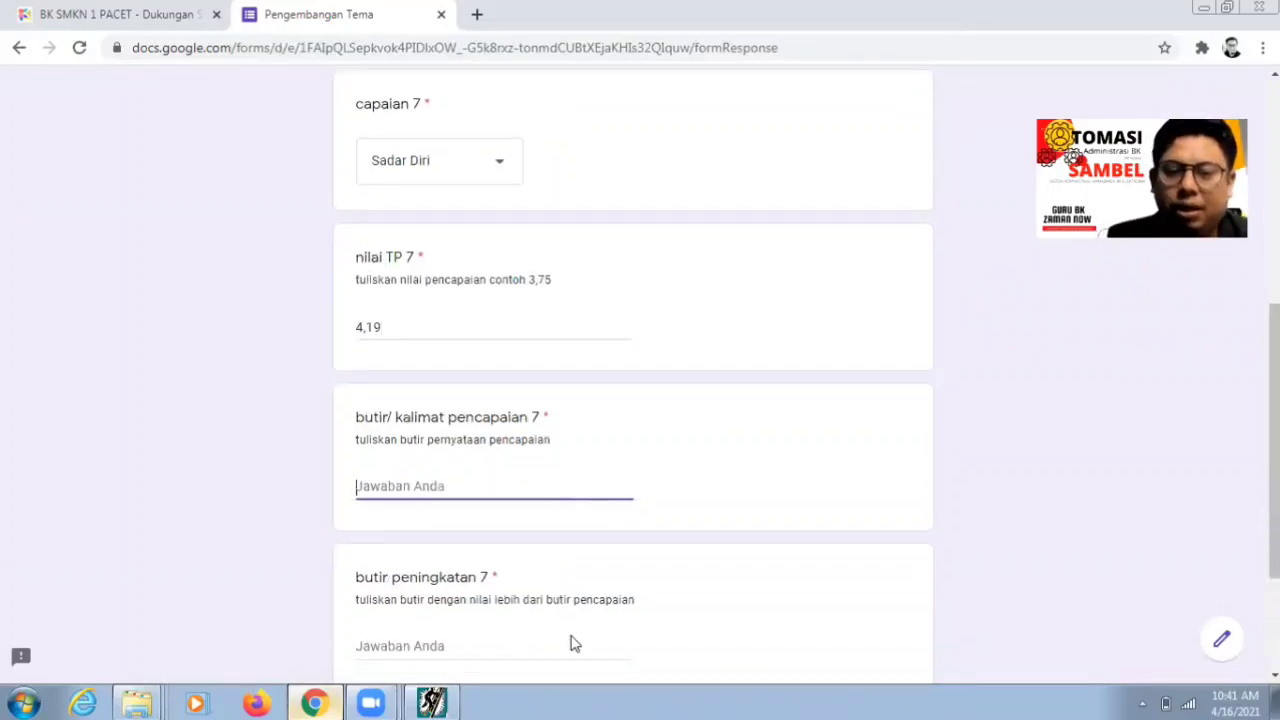
left_click(450, 701)
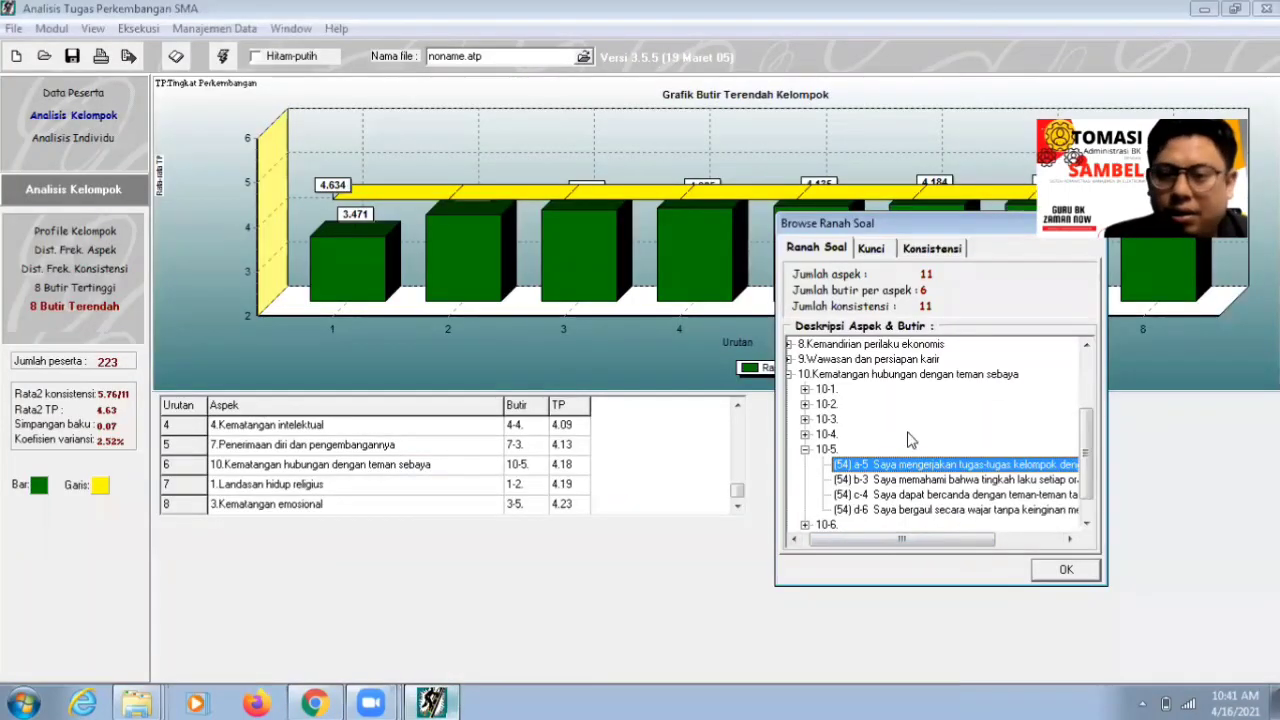
- Expand 1.Landasan hidup religius and item 1-2 in Browse Ranah Soal and select statement b-4
left_click_drag(1088, 422, 1088, 350)
left_click(864, 358)
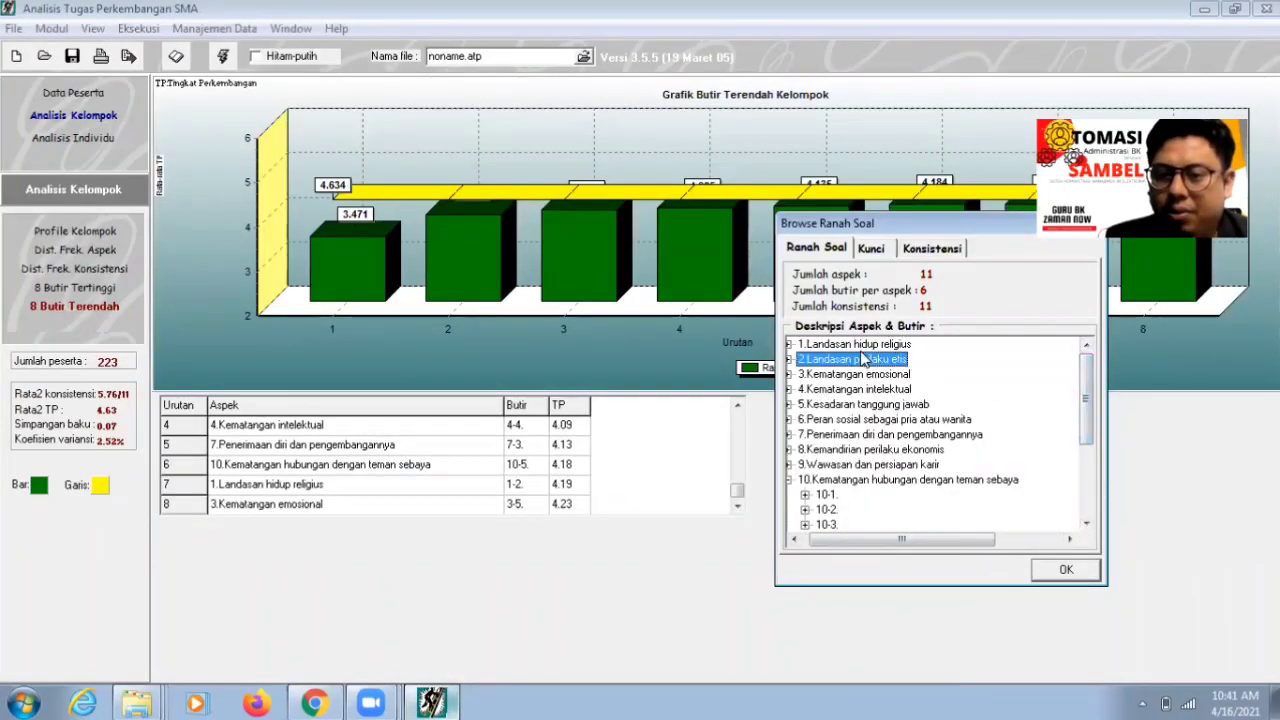
double_click(862, 350)
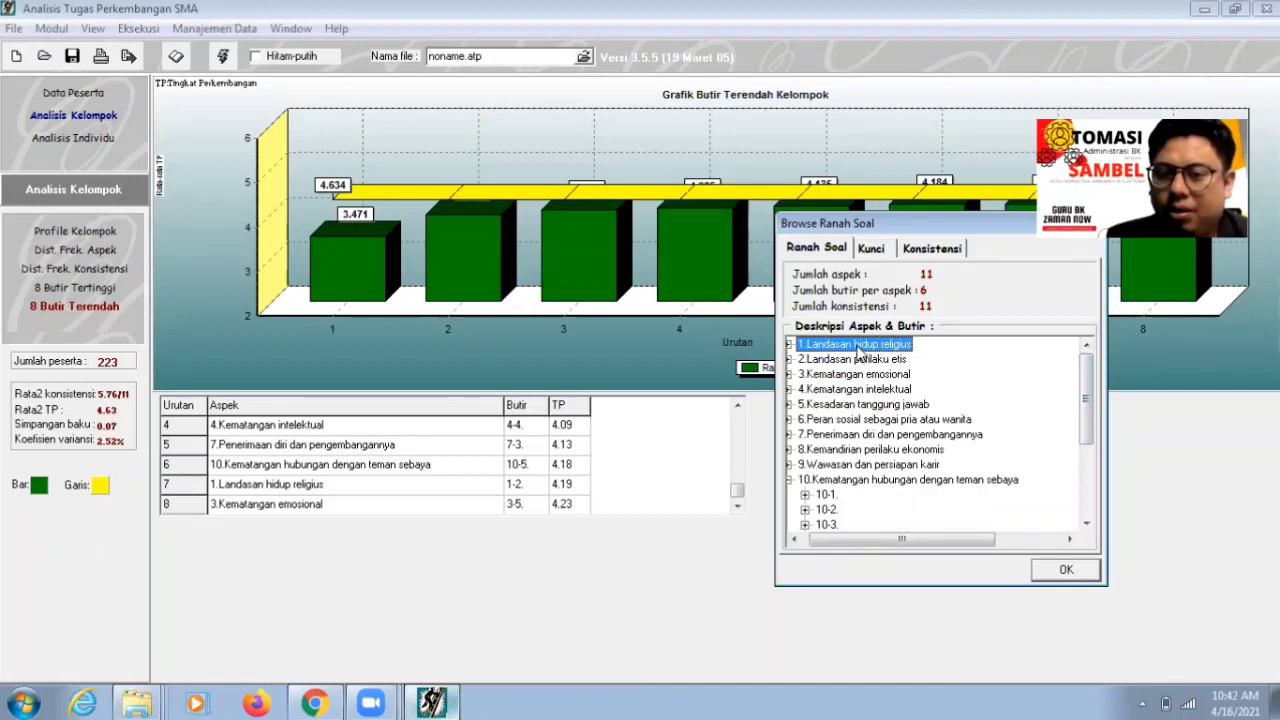
double_click(862, 350)
double_click(830, 376)
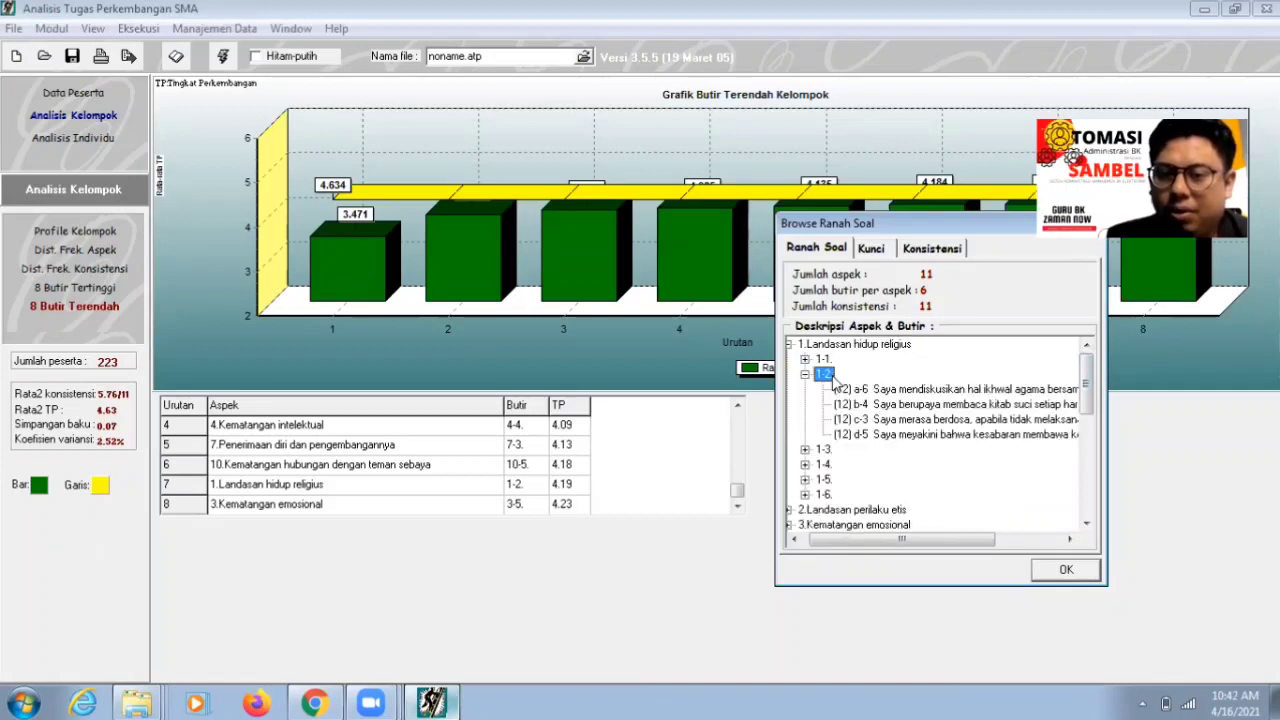
left_click(893, 413)
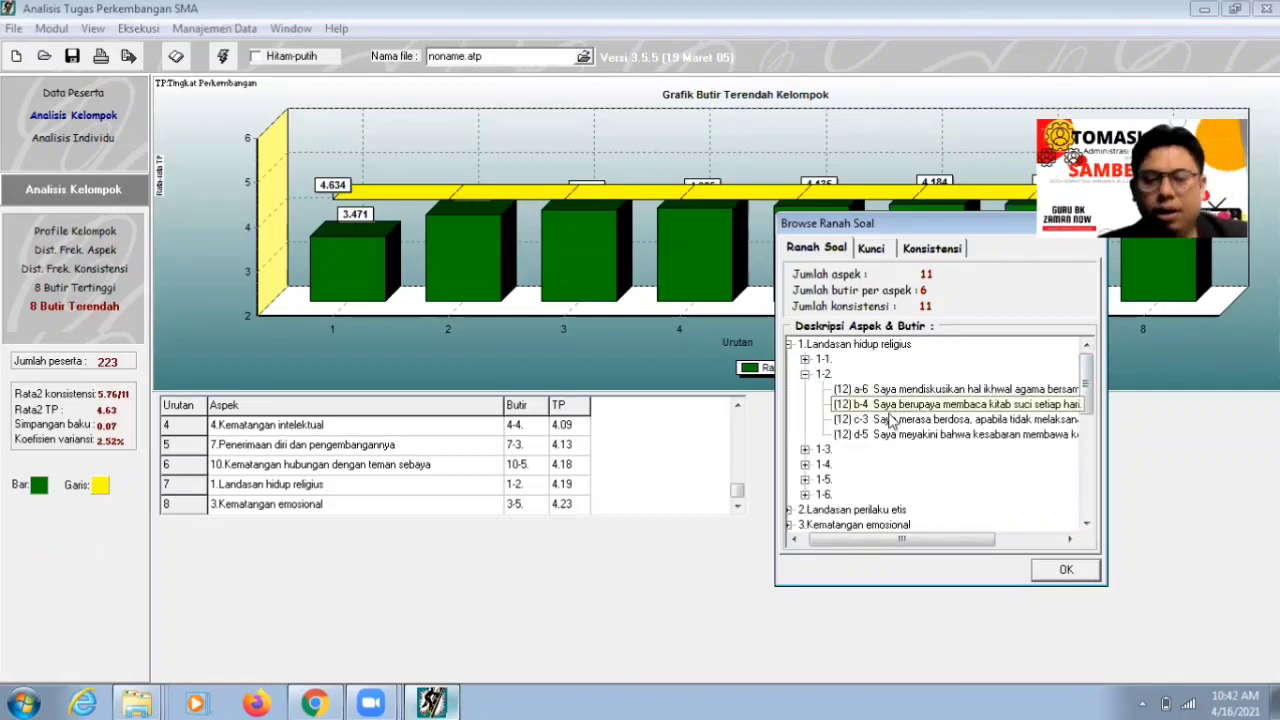
left_click(316, 703)
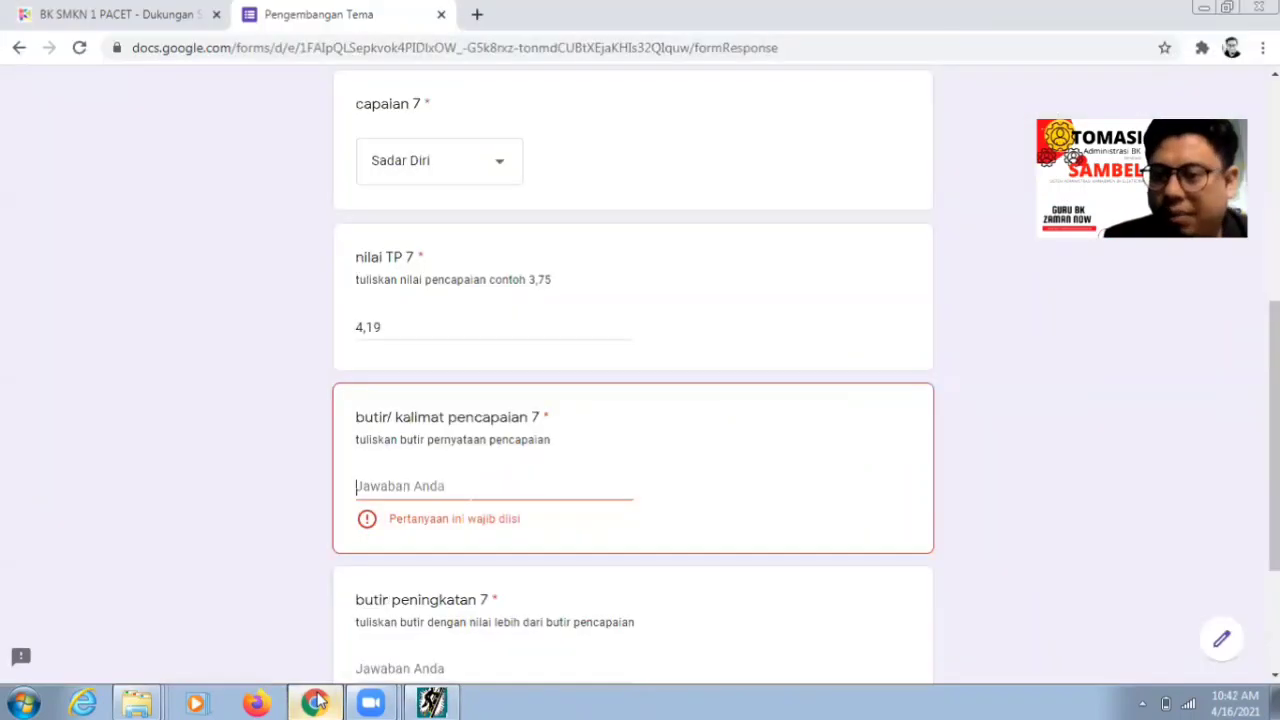
- Type the pencapaian 7 statement 'Berupaya membaca kitab suci setiap ha' and look up statement d-5 on patience
type("Ber")
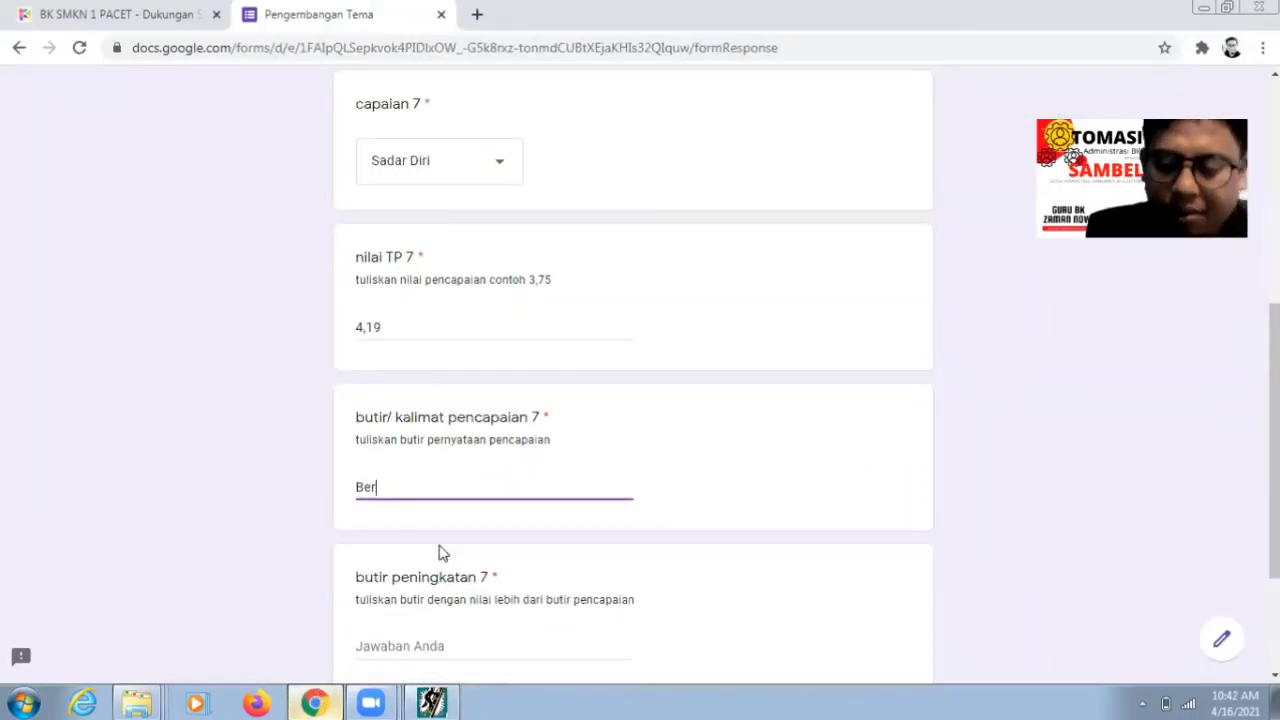
type("upaya mem")
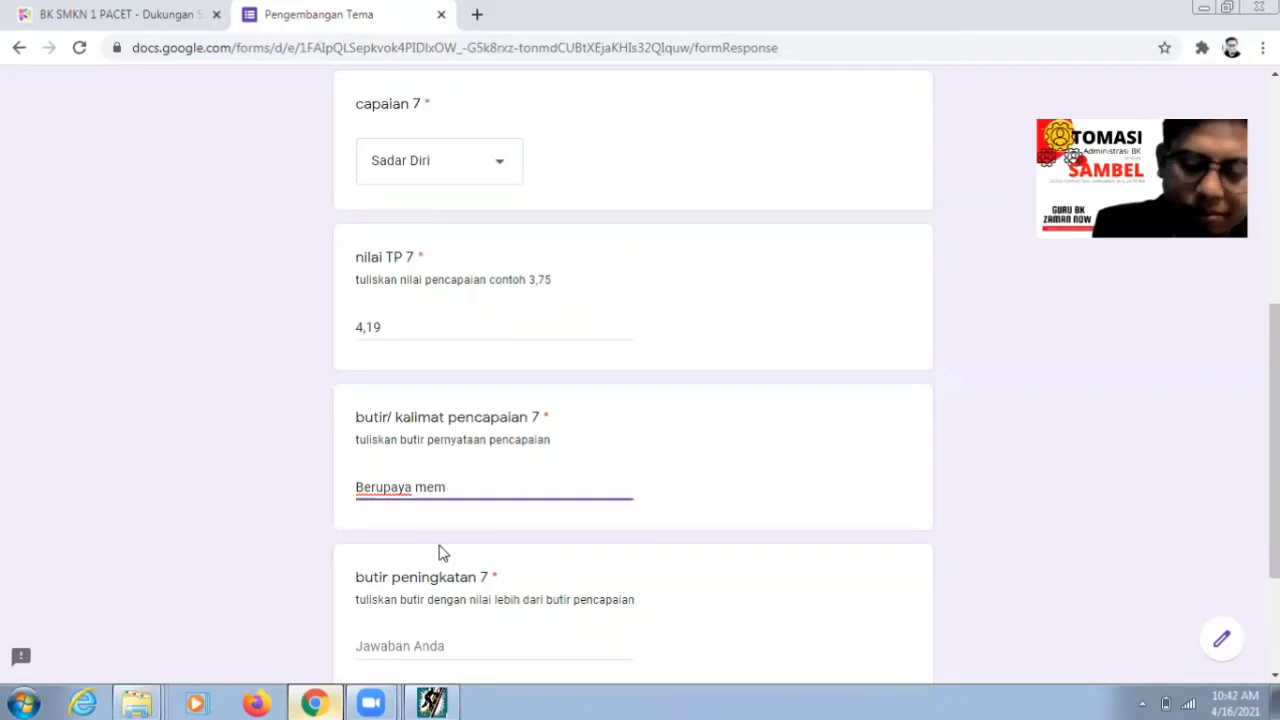
type("baca kitab suci se")
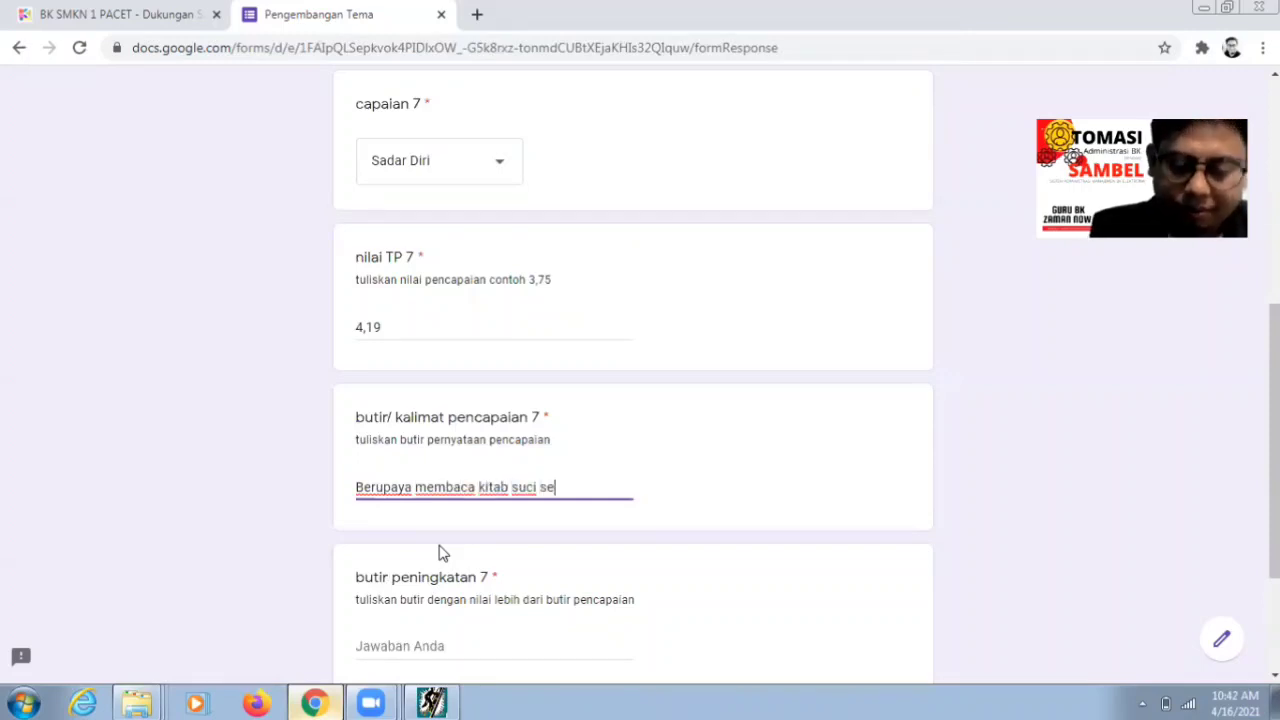
type("tiap hari")
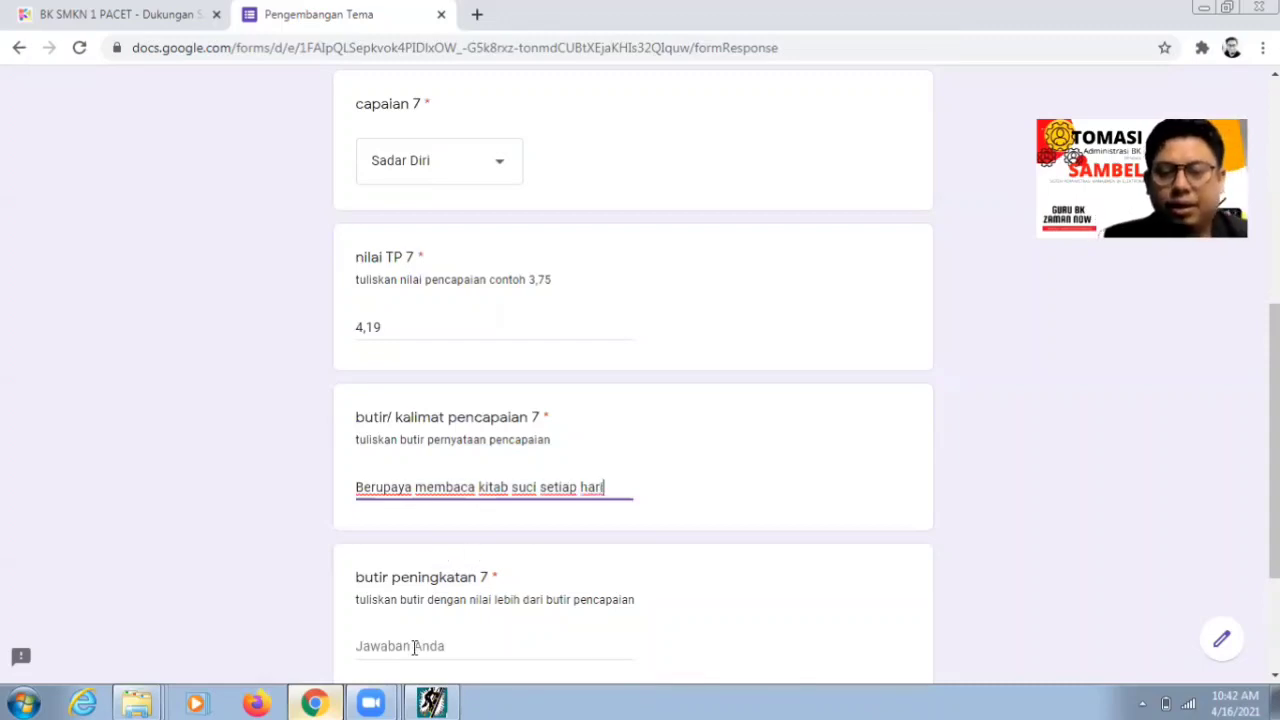
left_click(414, 647)
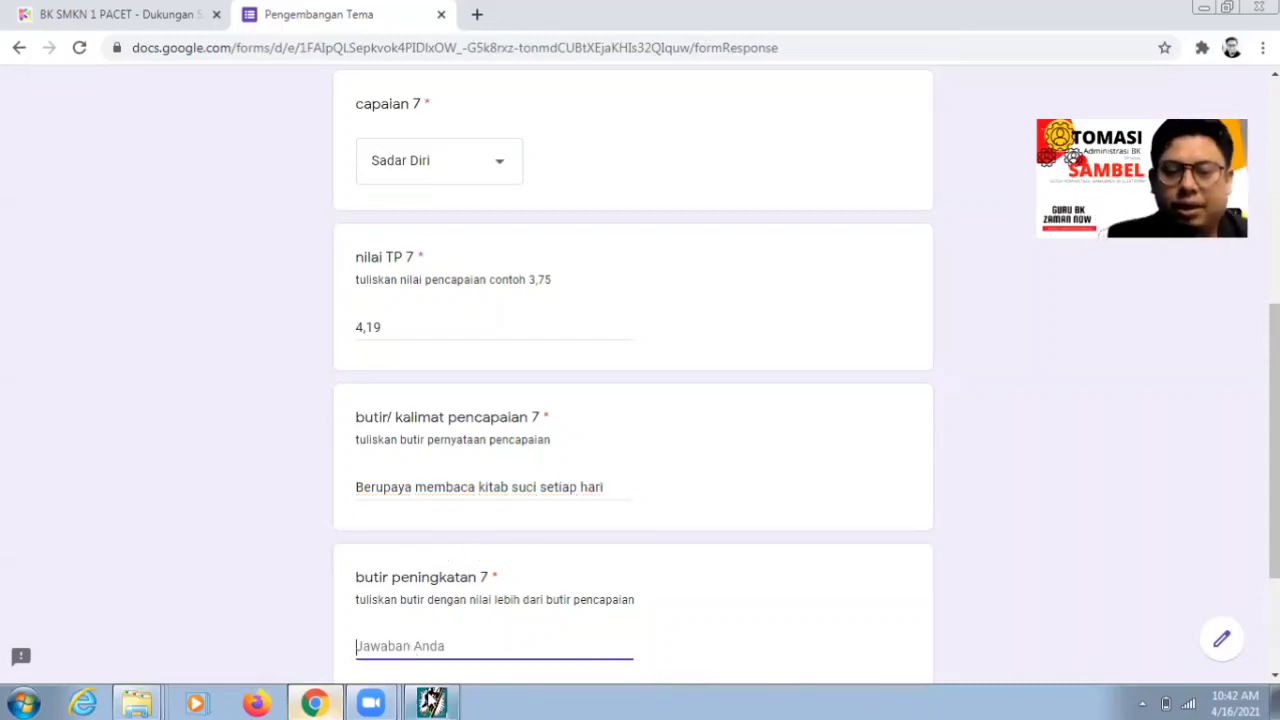
left_click(431, 703)
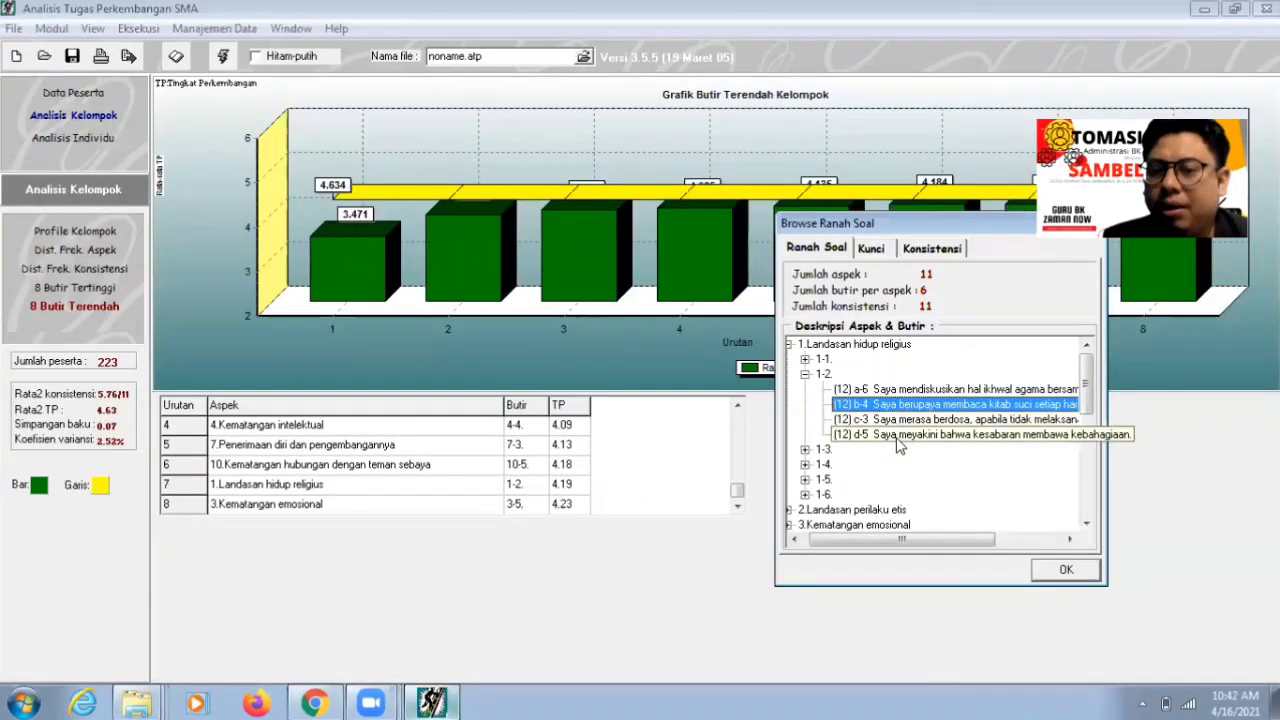
left_click(900, 436)
left_click(895, 441)
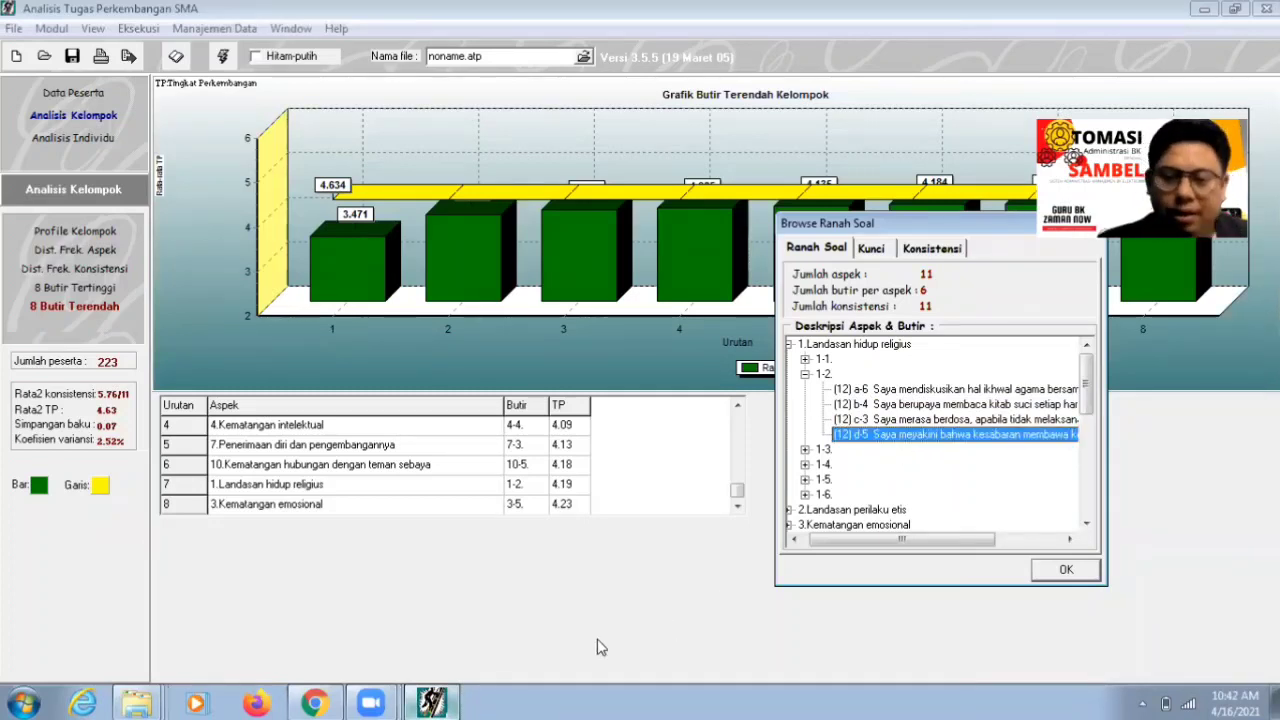
left_click(313, 703)
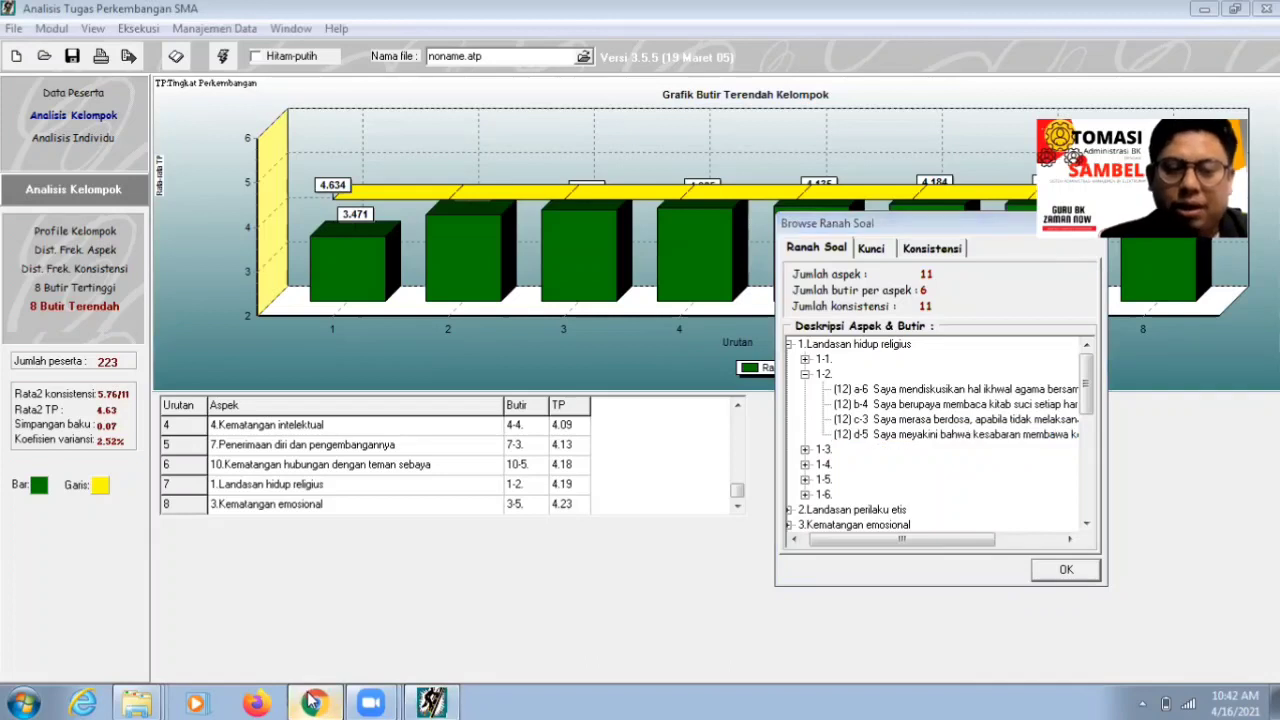
- Enter 'Meyakini kesabaran membawa kebahagiaan' as butir peningkatan 7 and advance to the next page
type("Meyaki")
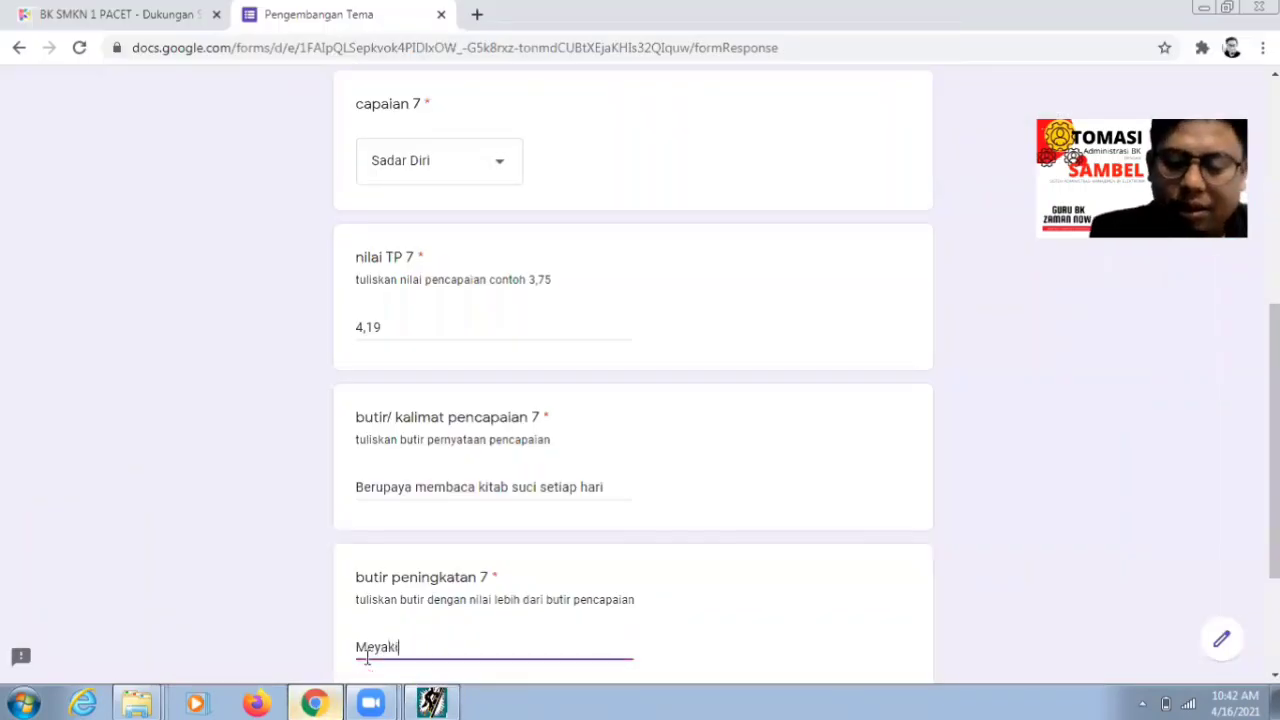
type("ni kesab")
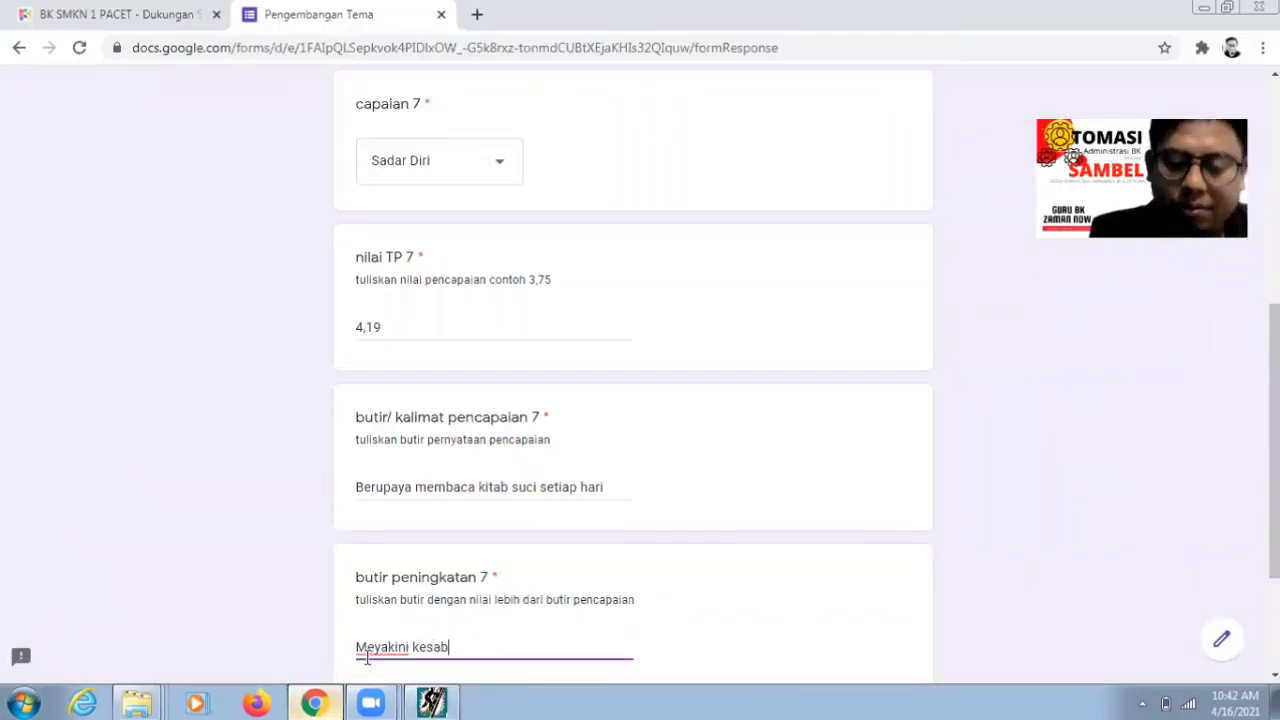
type("ar")
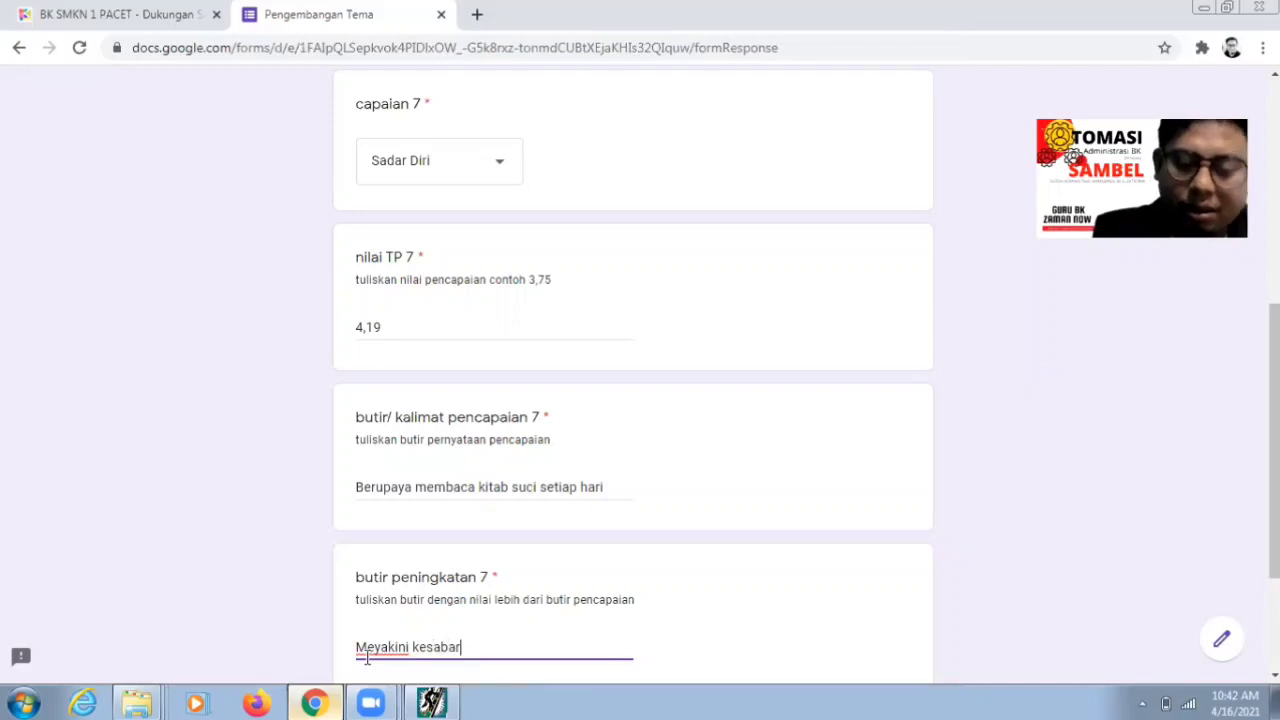
type("an membawa")
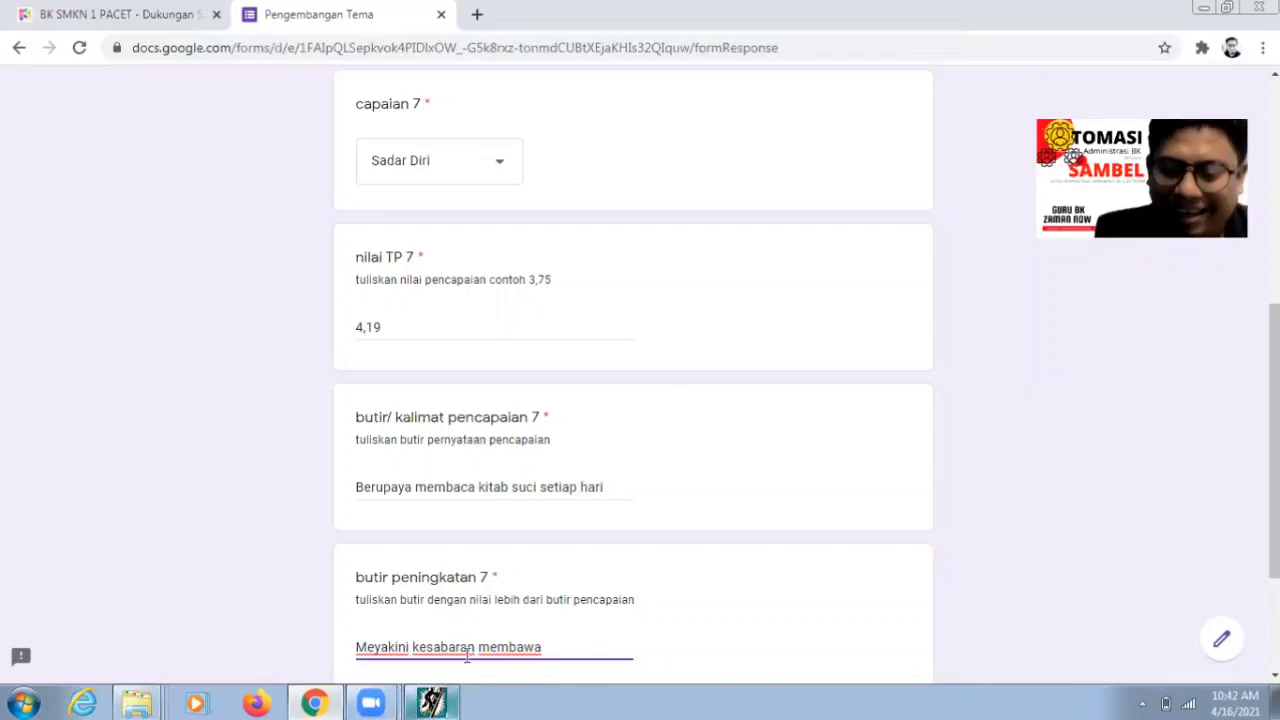
type(" kebaha")
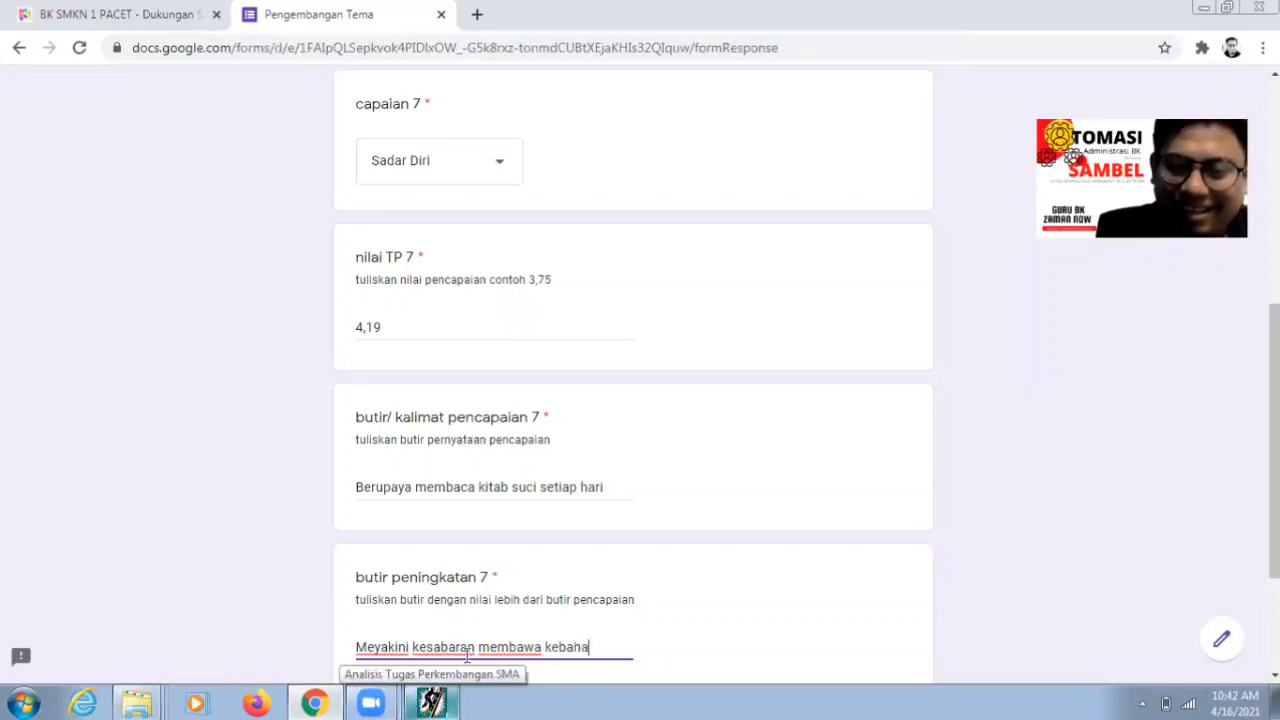
type("giaan")
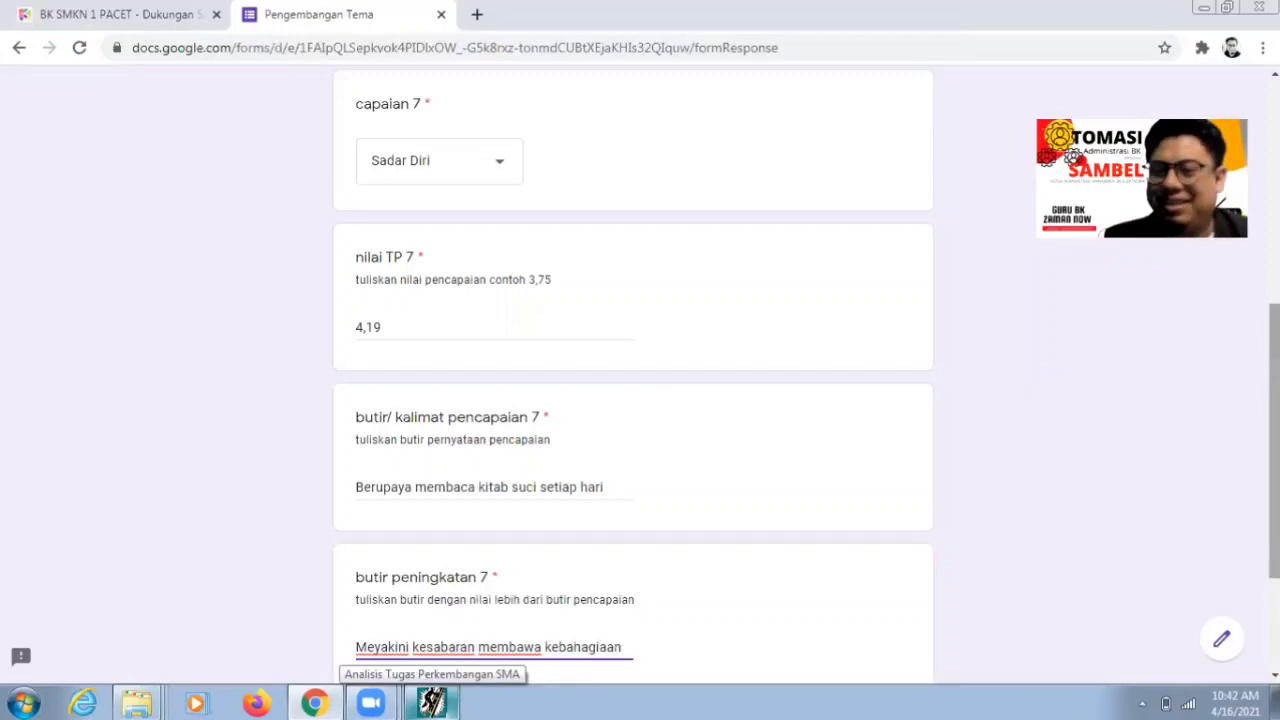
scroll(1026, 589, "down", 2)
left_click(537, 537)
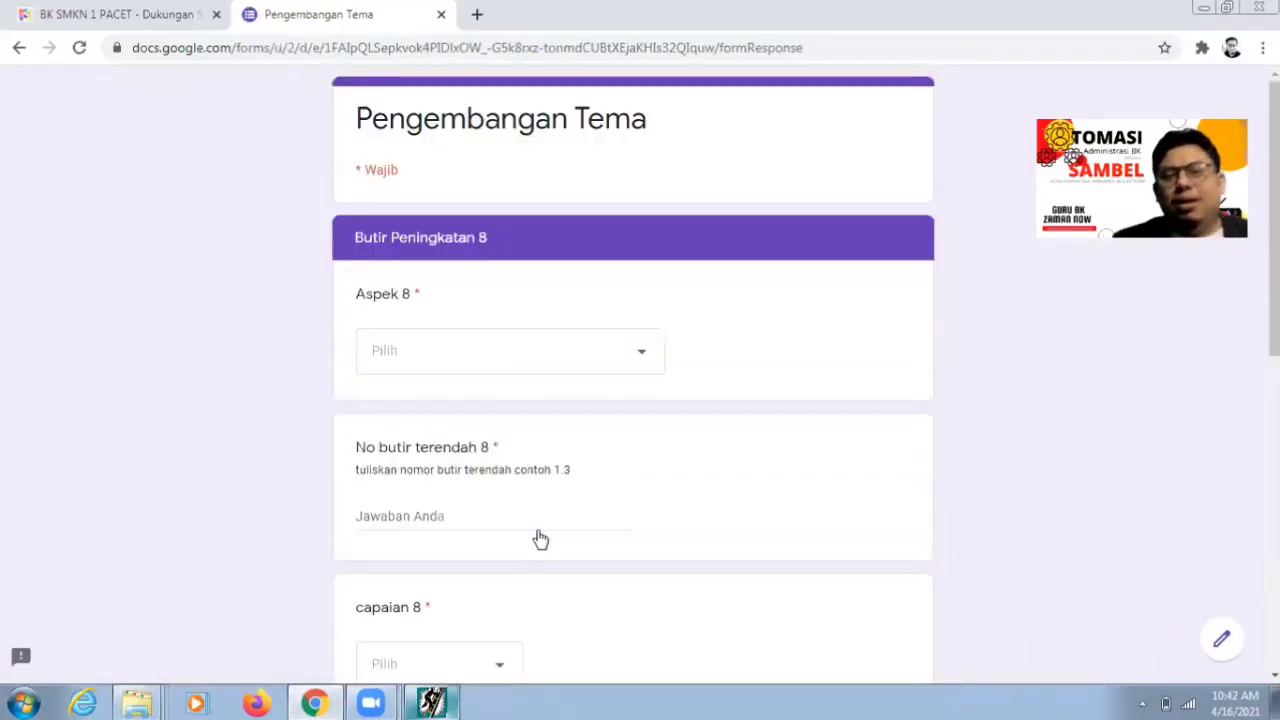
left_click(450, 700)
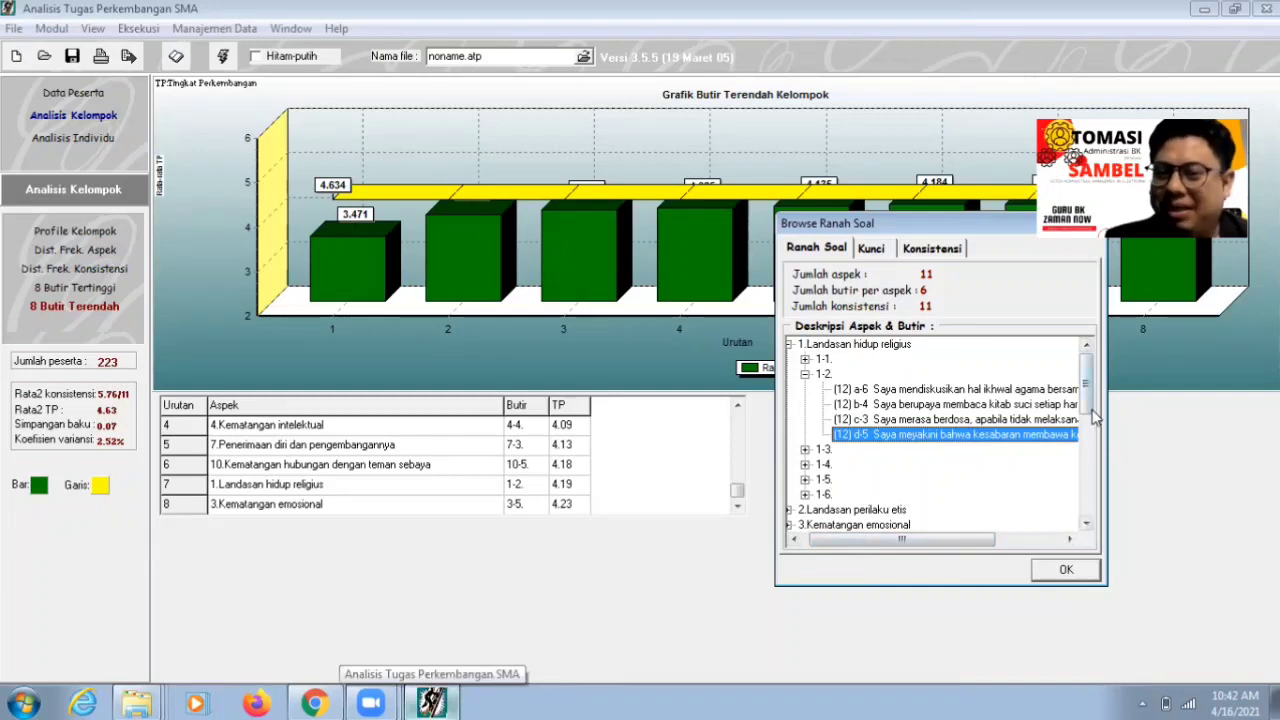
- Expand 3.Kematangan emosional and item 3-5 in Browse Ranah Soal to show its four statements
left_click_drag(1087, 397, 1087, 415)
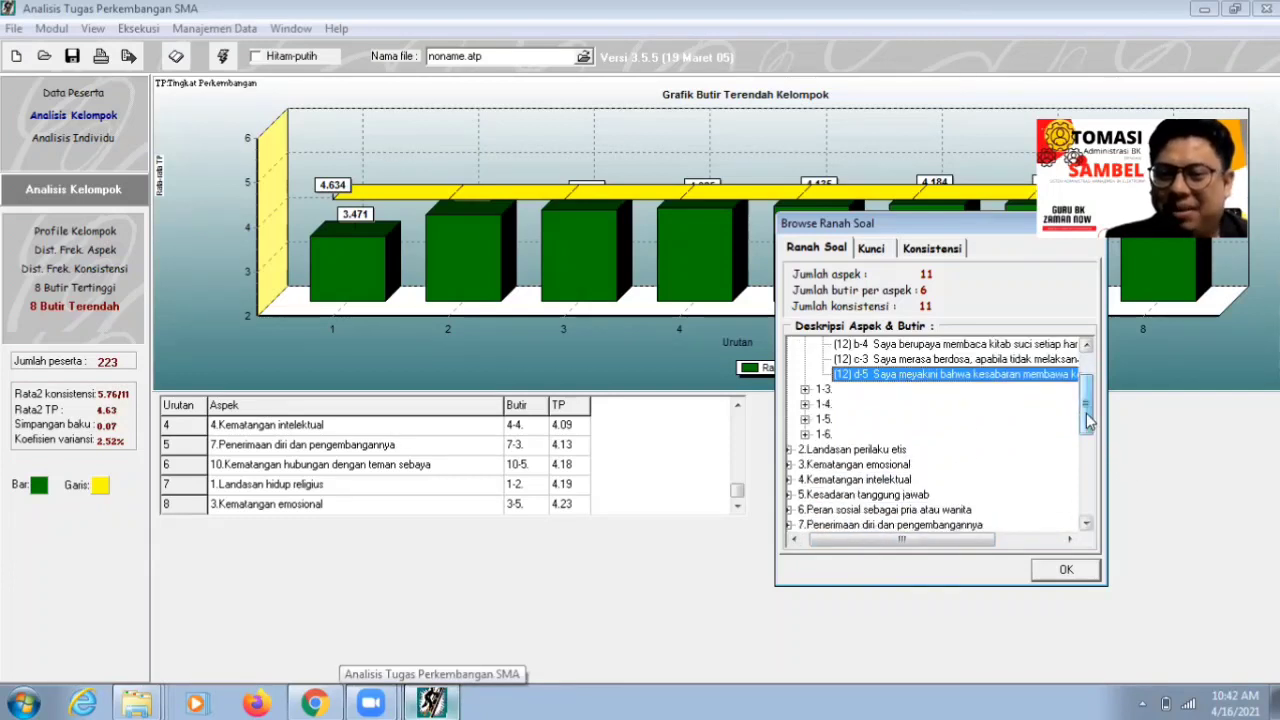
double_click(882, 465)
double_click(824, 494)
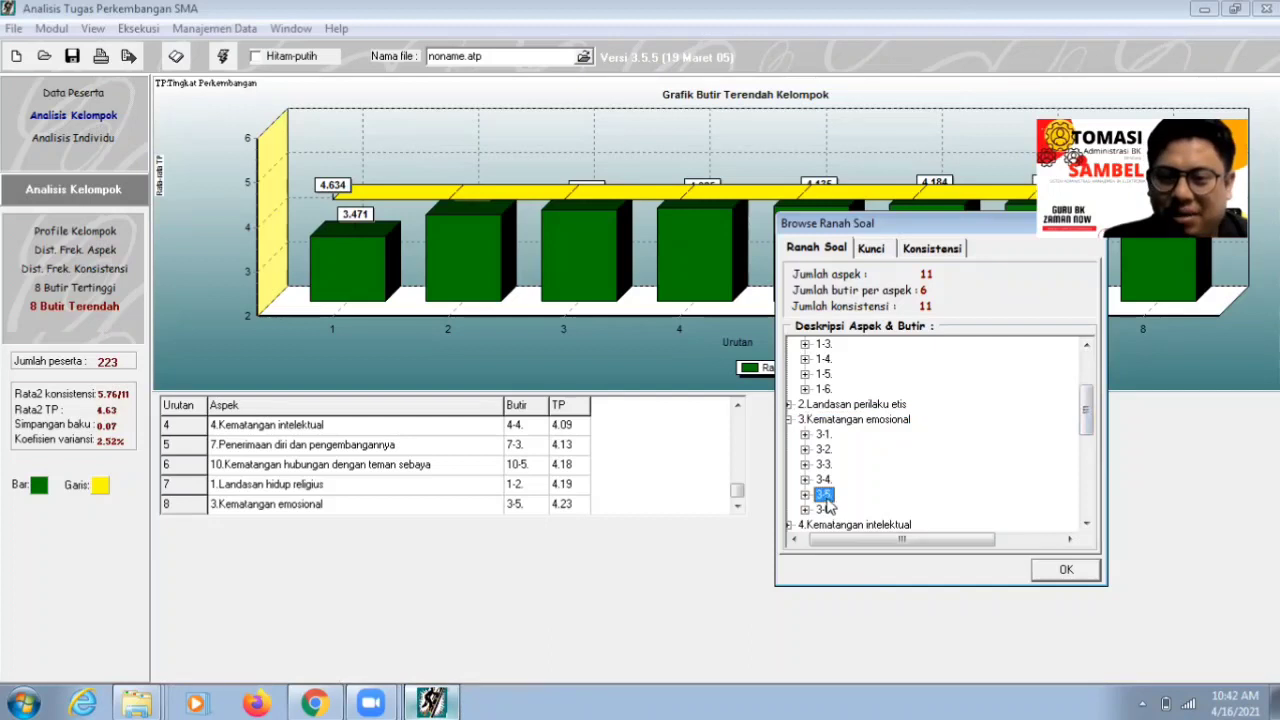
scroll(1092, 432, "down", 1)
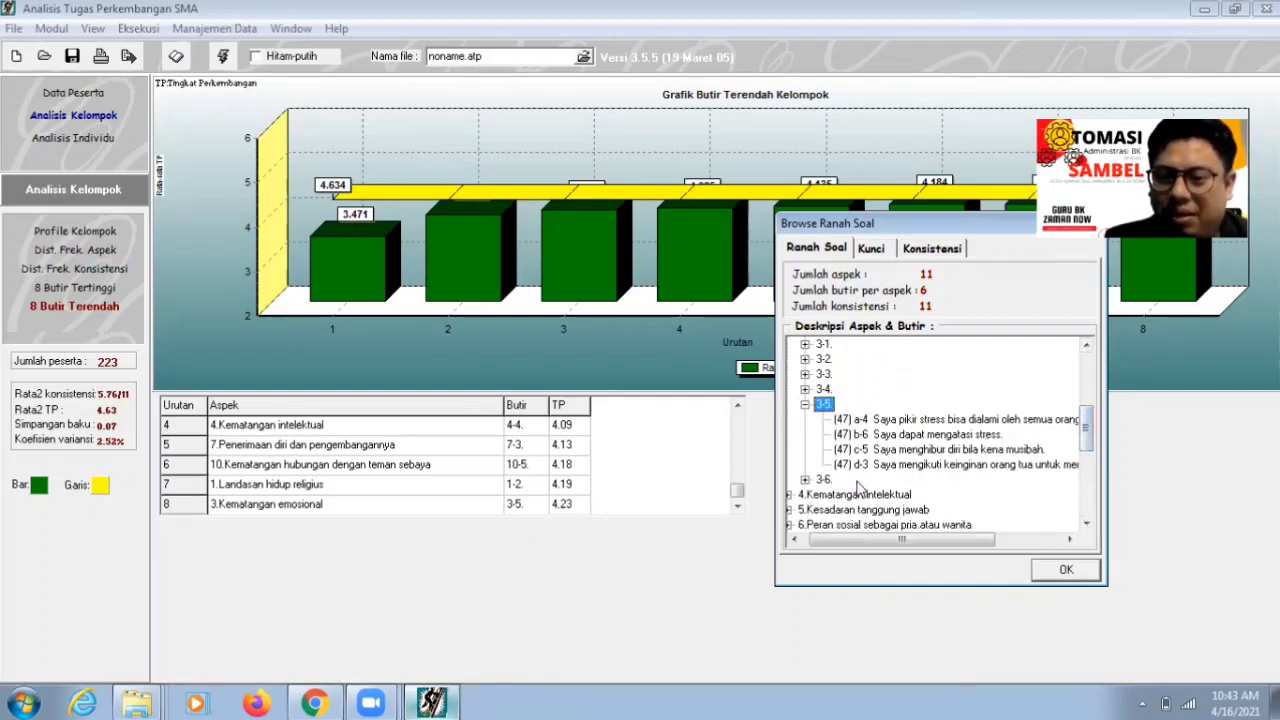
left_click(314, 703)
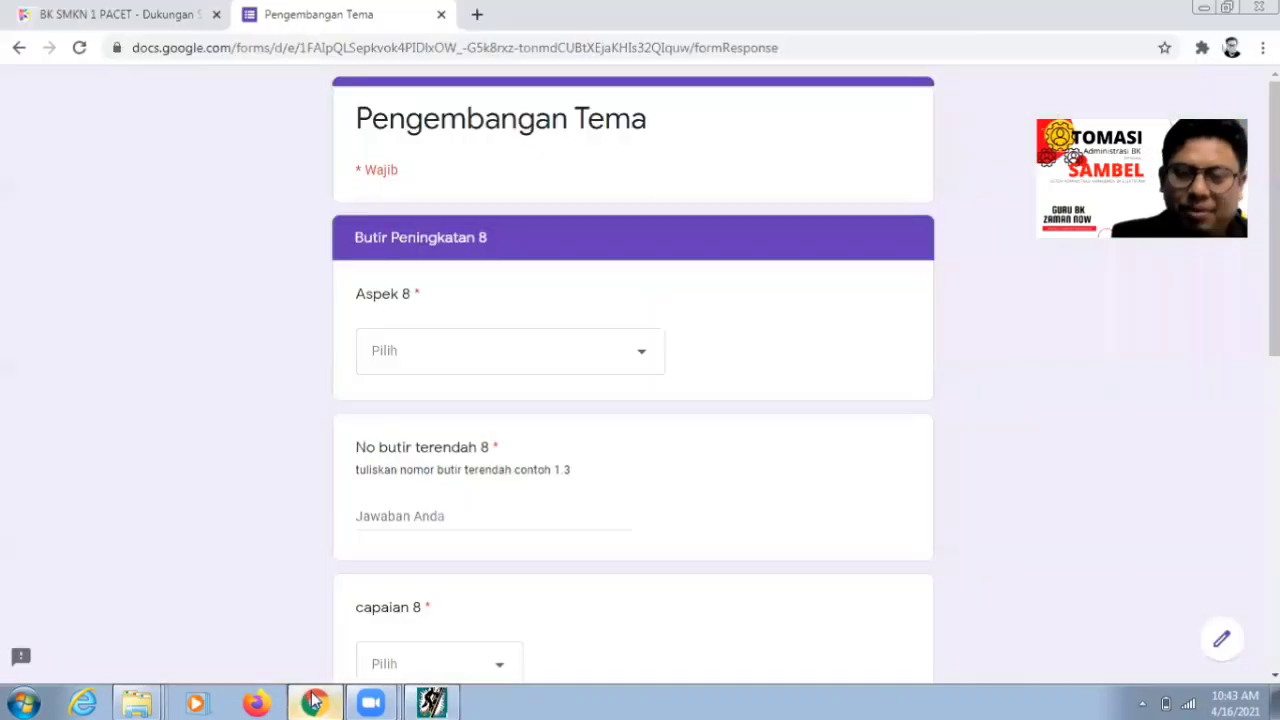
- Choose Kematangan emosional for Aspek 8 and enter lowest item 3,5
left_click(472, 369)
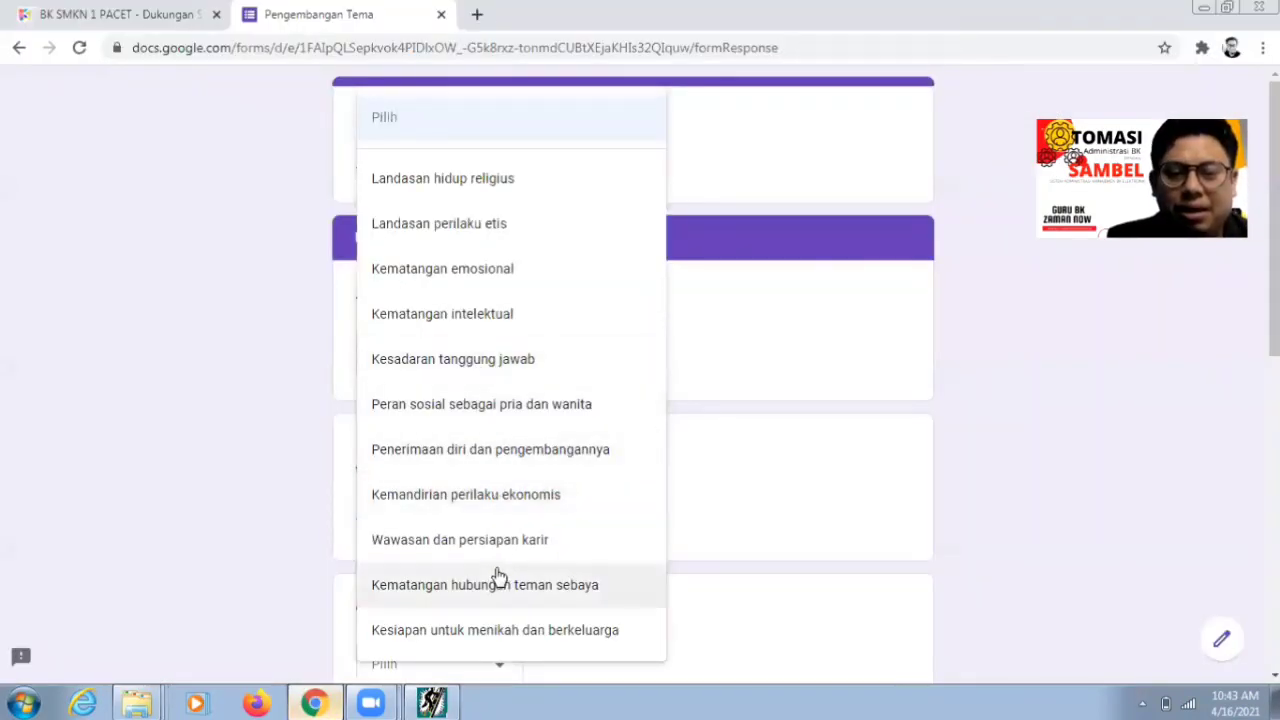
left_click(482, 281)
left_click(475, 518)
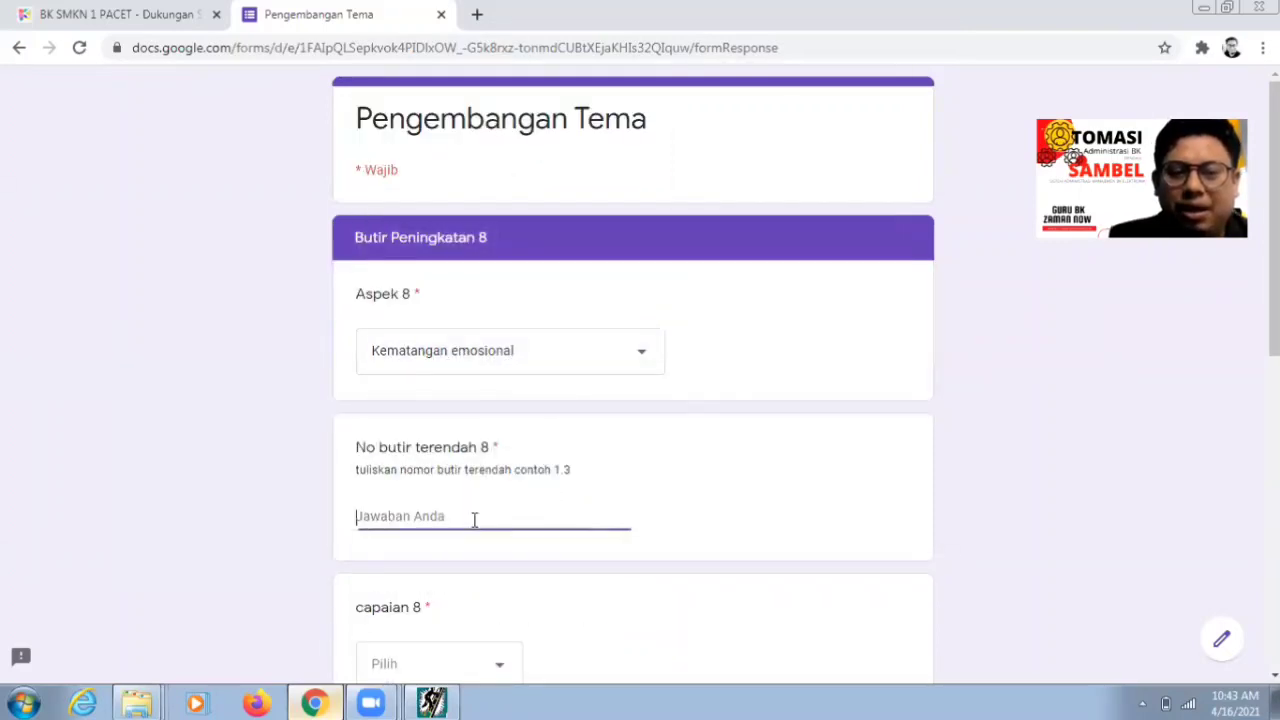
left_click(432, 703)
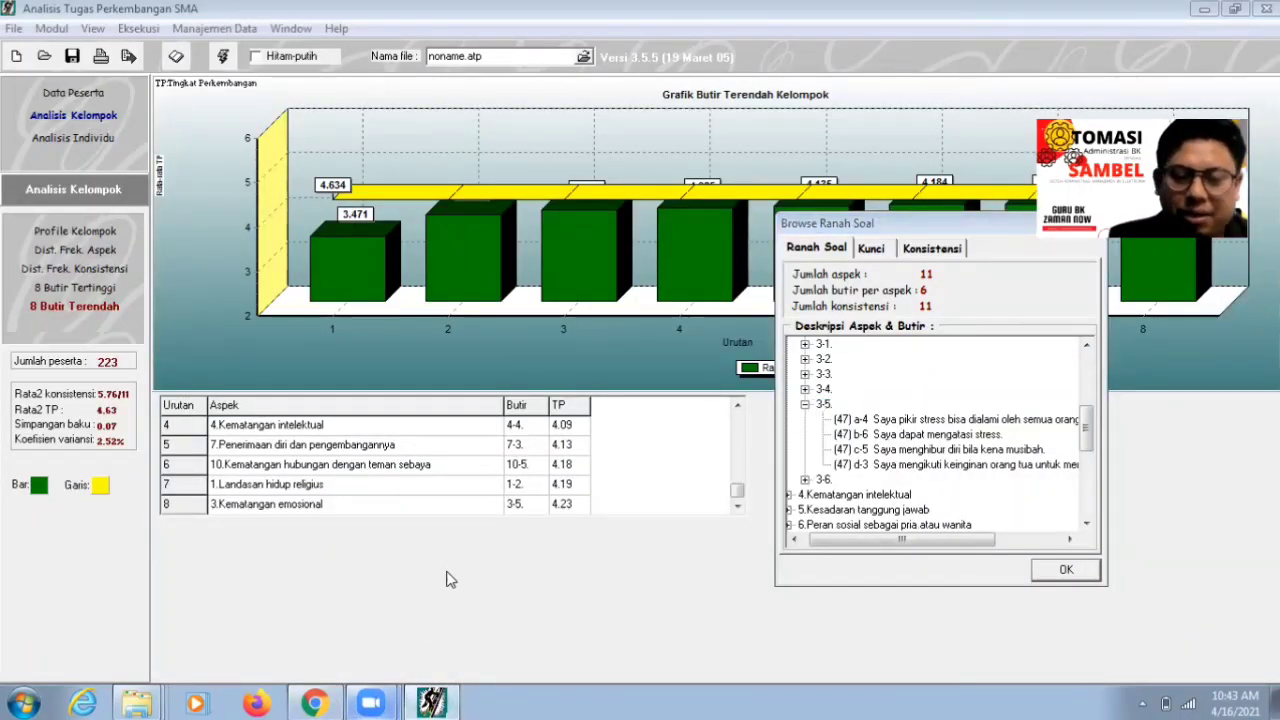
left_click(314, 703)
type("3")
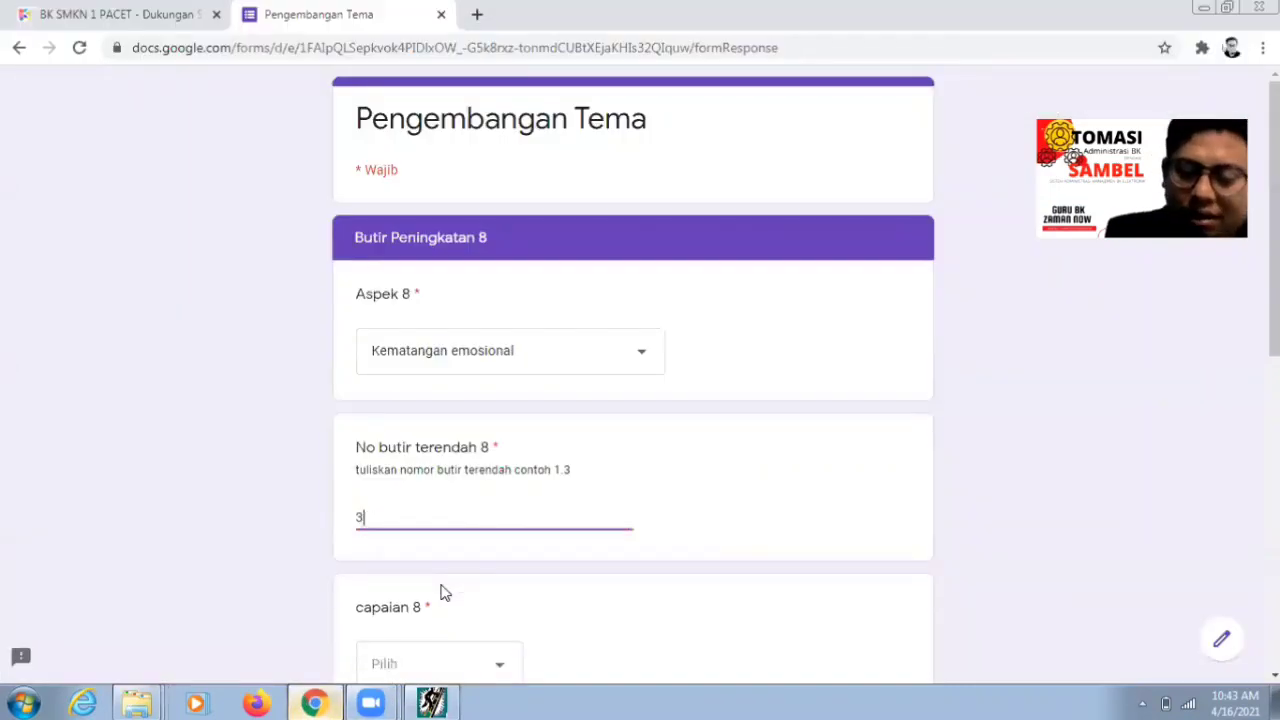
type(",5")
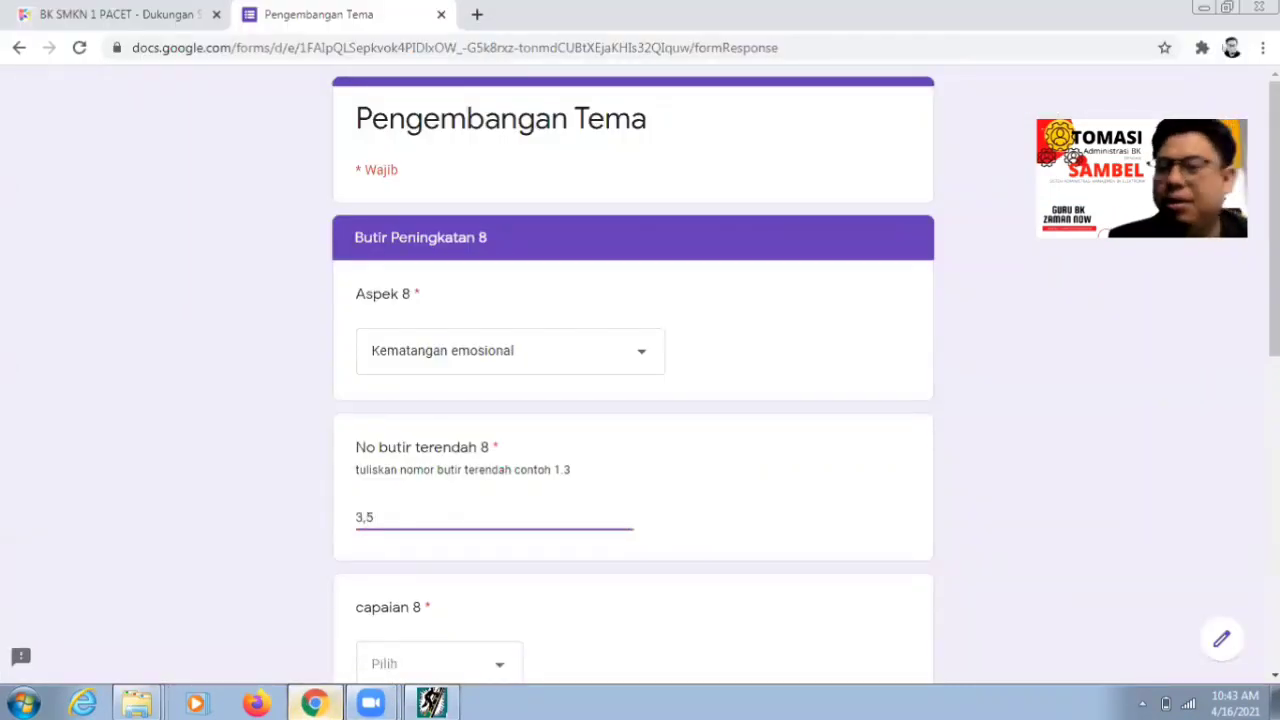
- Choose Sadar Diri for capaian 8 and enter 4,23 as nilai TP 8
scroll(633, 400, "down", 1)
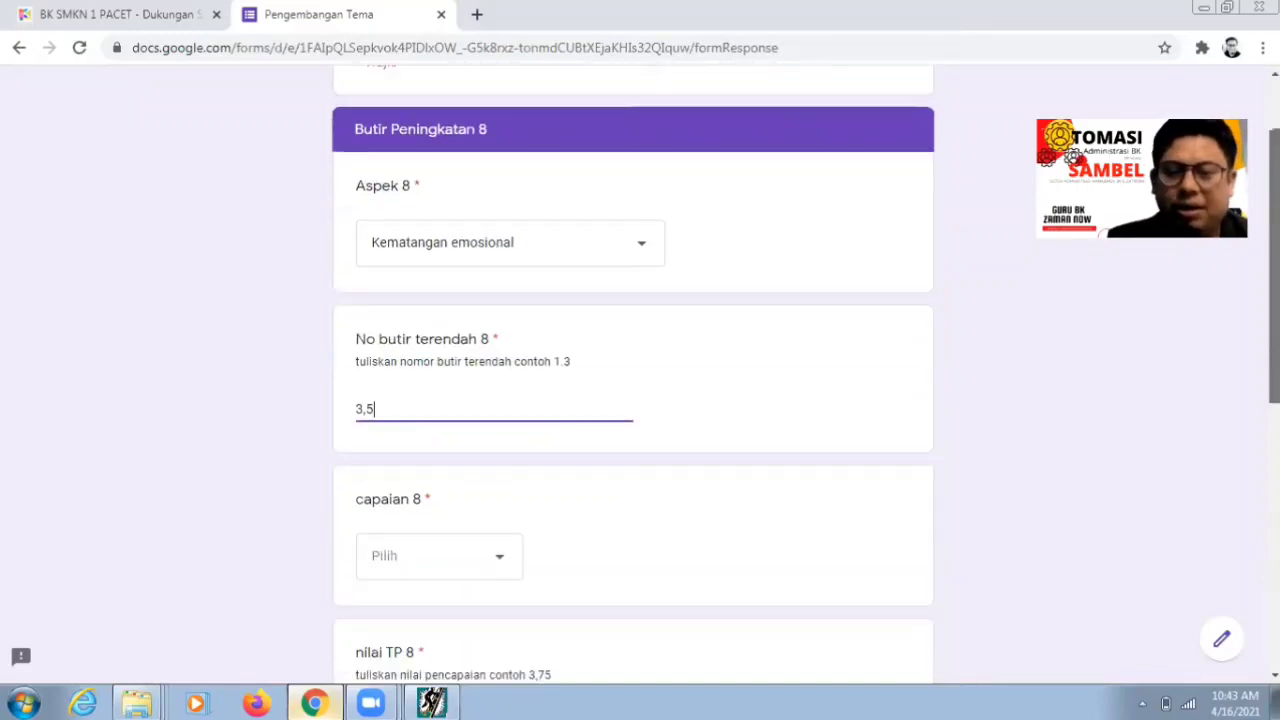
left_click(507, 566)
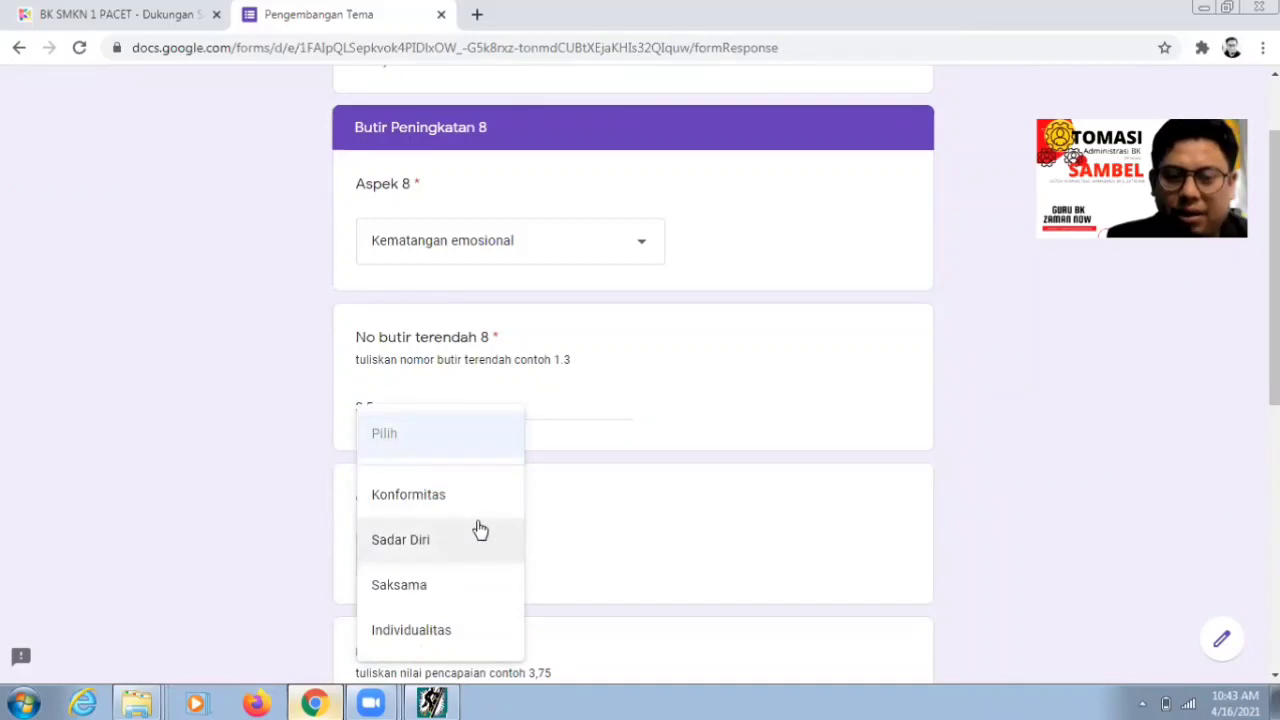
left_click(474, 542)
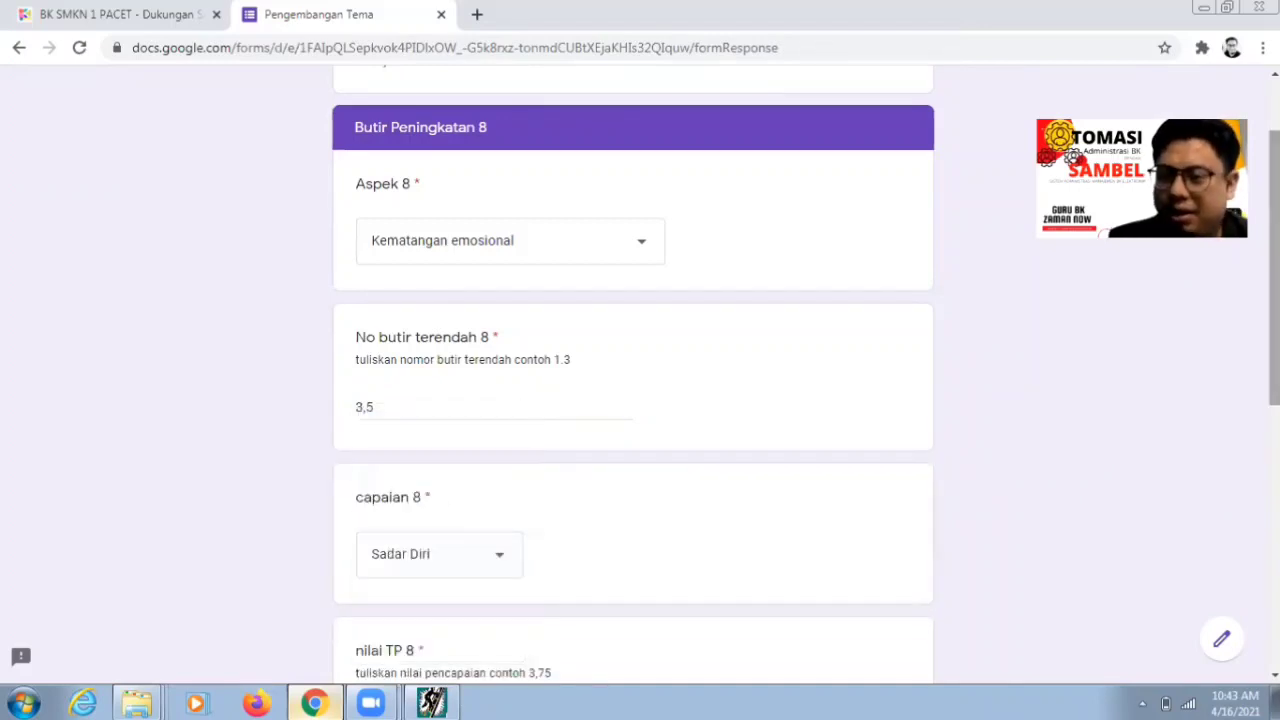
scroll(971, 491, "down", 1)
scroll(934, 506, "down", 1)
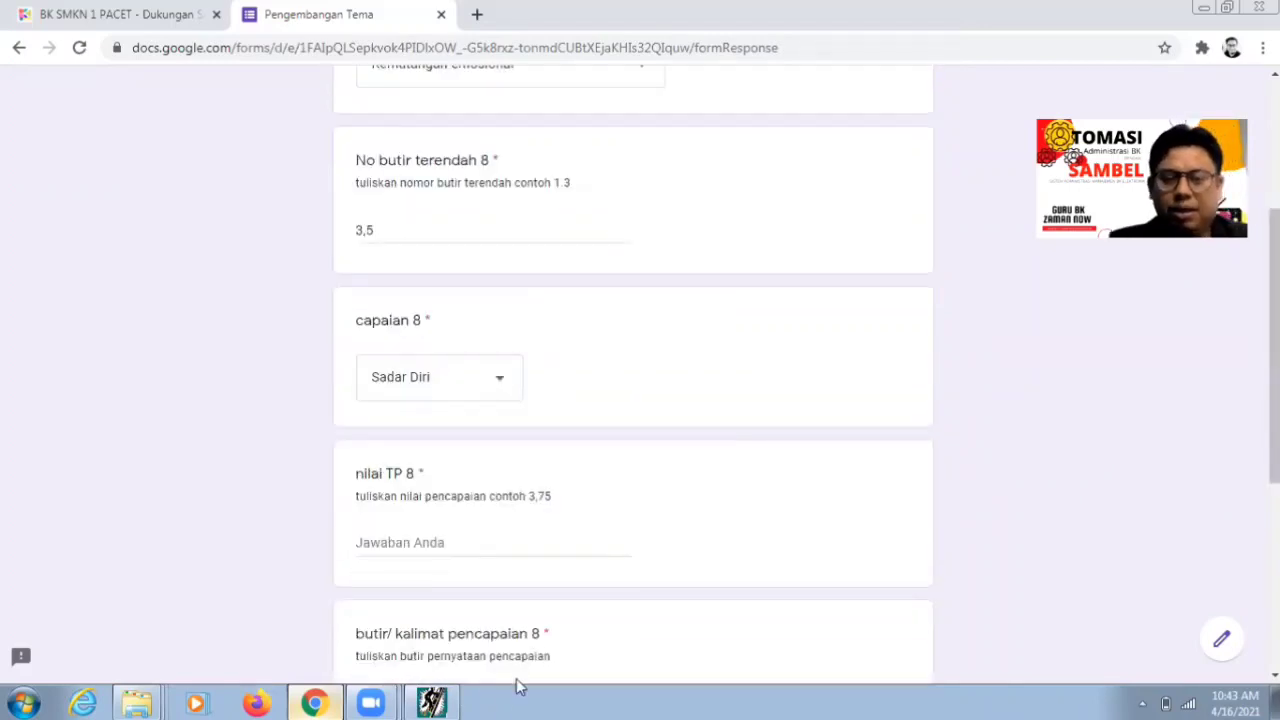
left_click(432, 703)
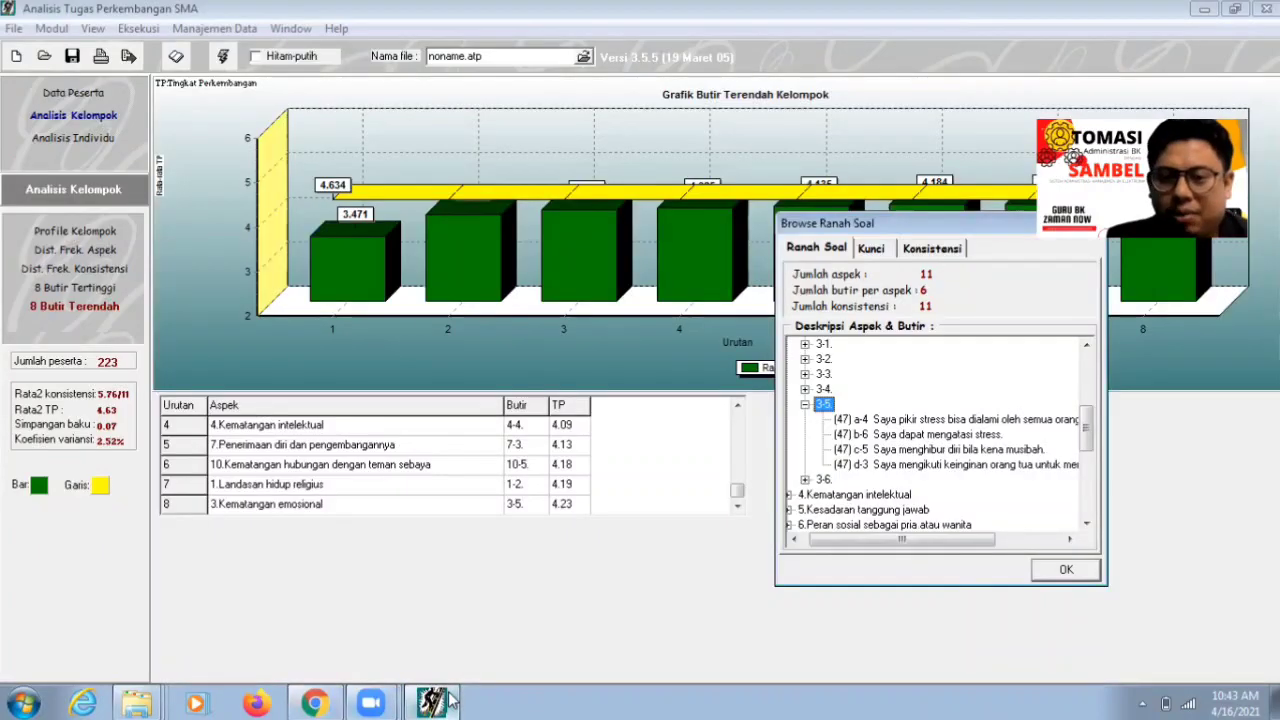
left_click(333, 700)
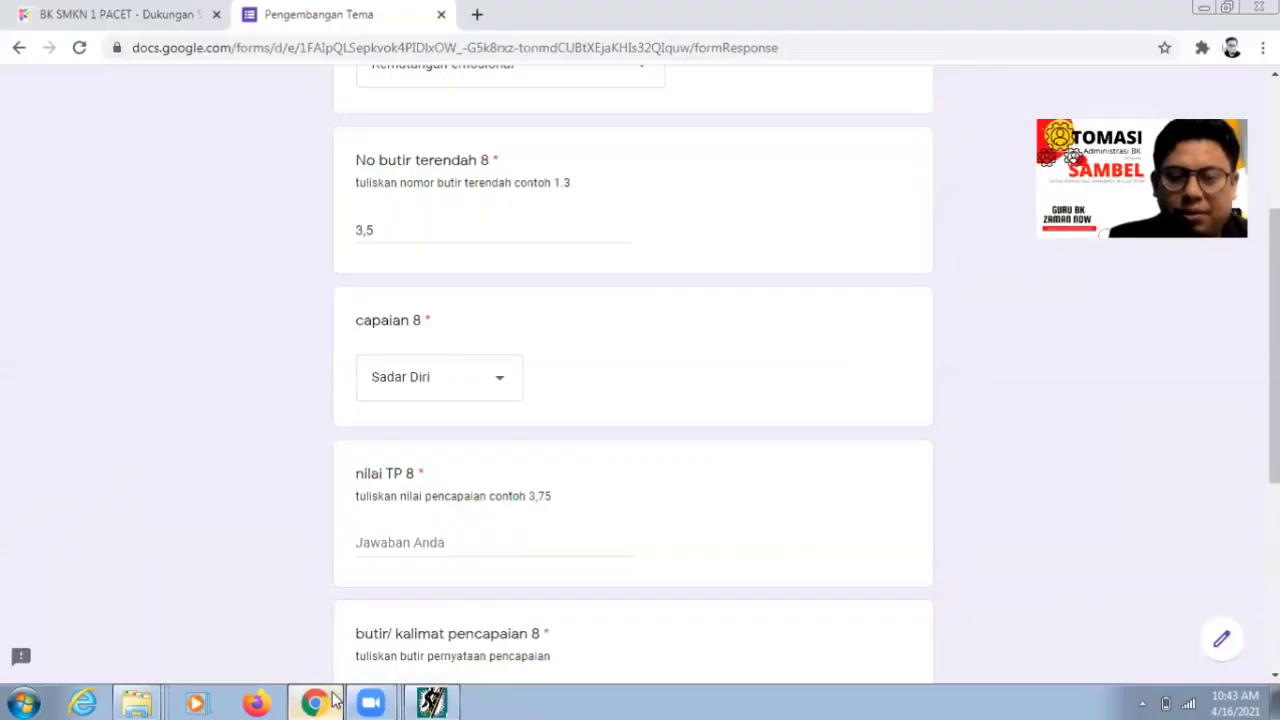
left_click(427, 541)
type("4,")
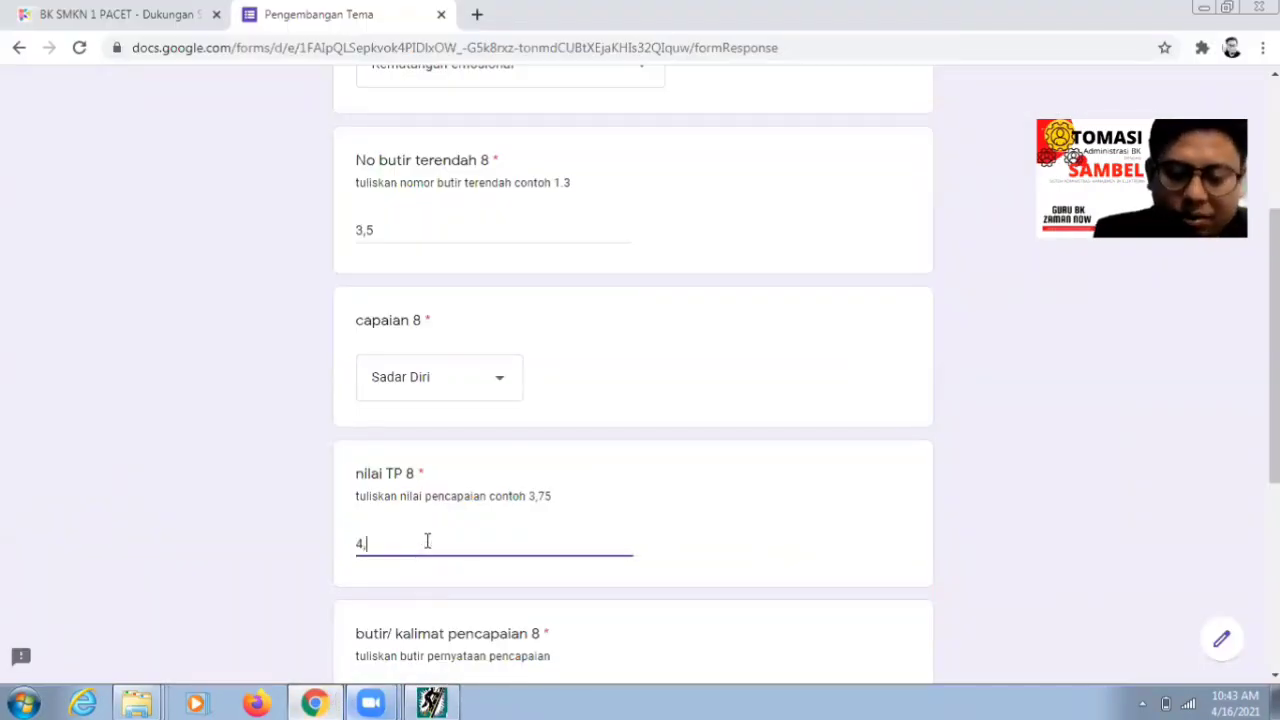
type("23")
- Enter the pencapaian statement 'Stress bisa dialami semua orang' from item 3-5
scroll(1156, 490, "down", 2)
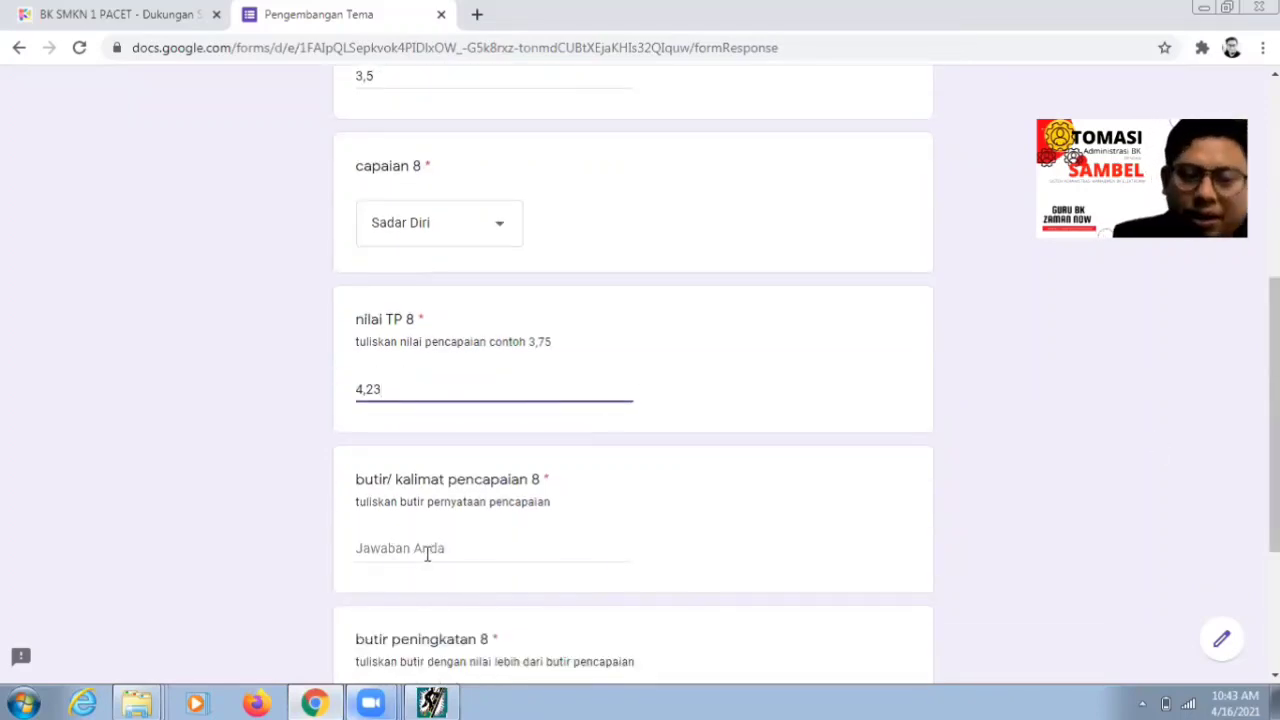
left_click(429, 551)
left_click(432, 703)
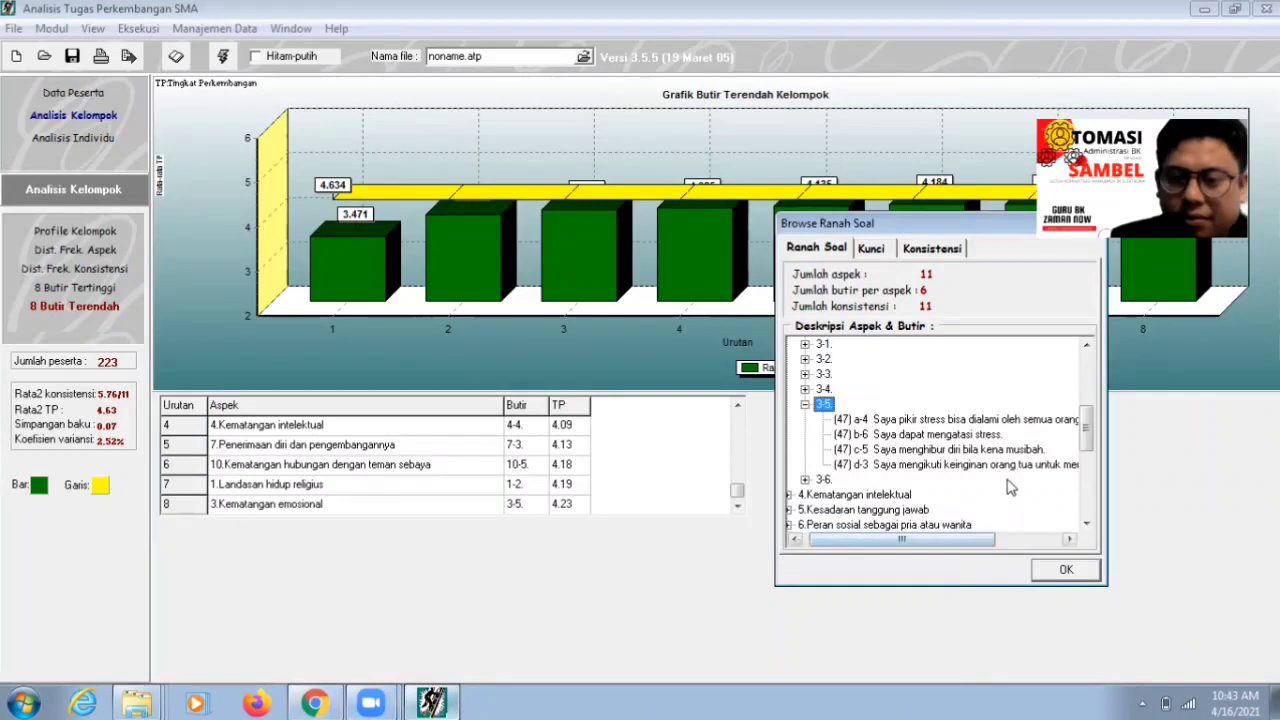
left_click(955, 421)
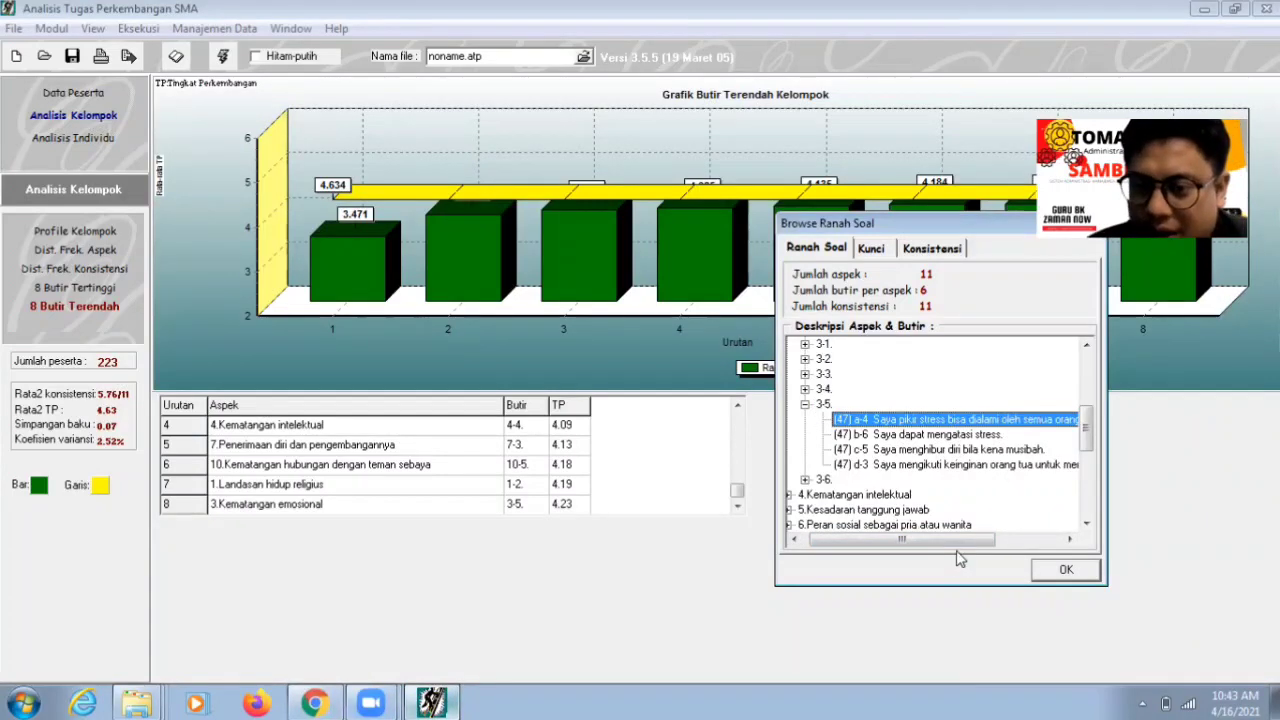
left_click_drag(960, 540, 1085, 556)
left_click(314, 703)
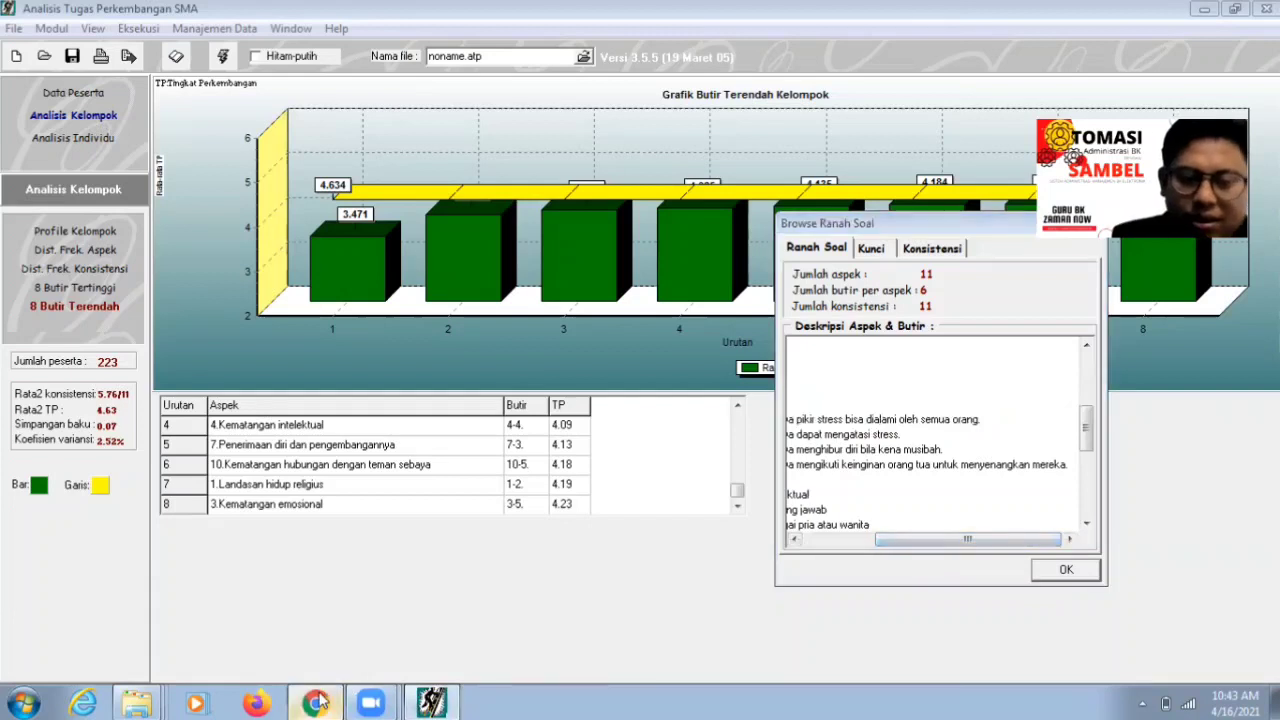
type("S")
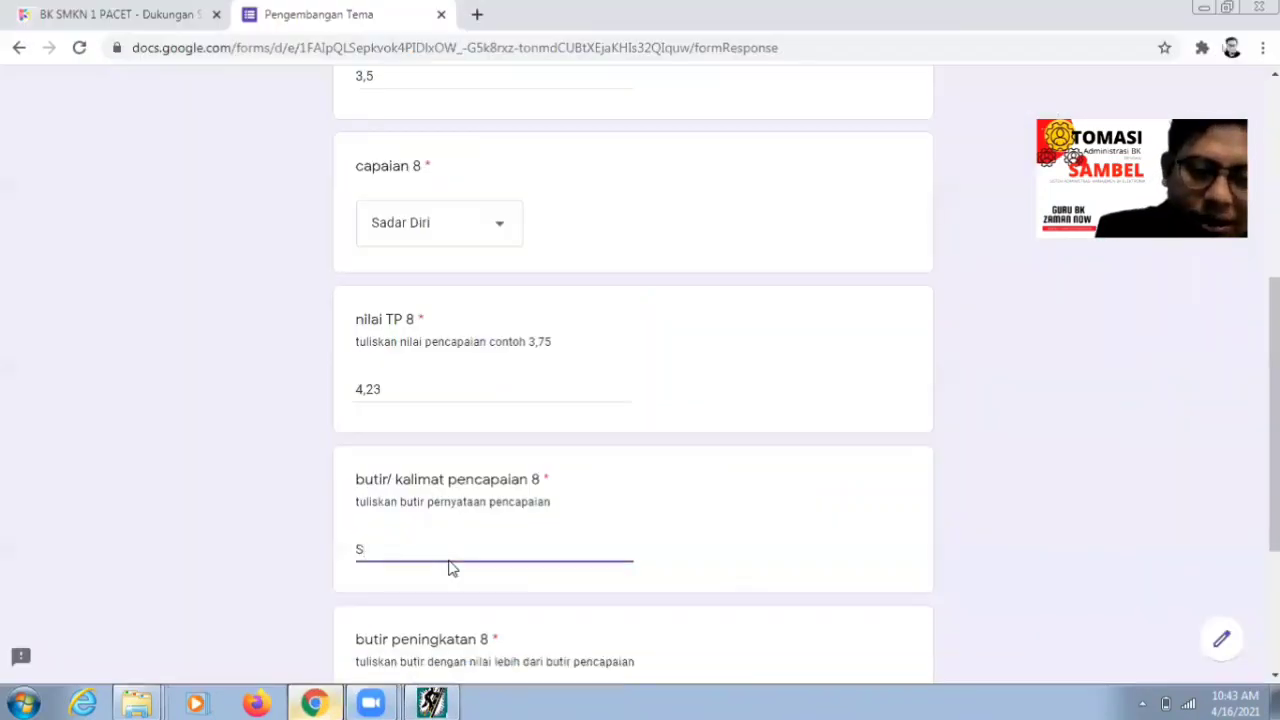
type("tress ")
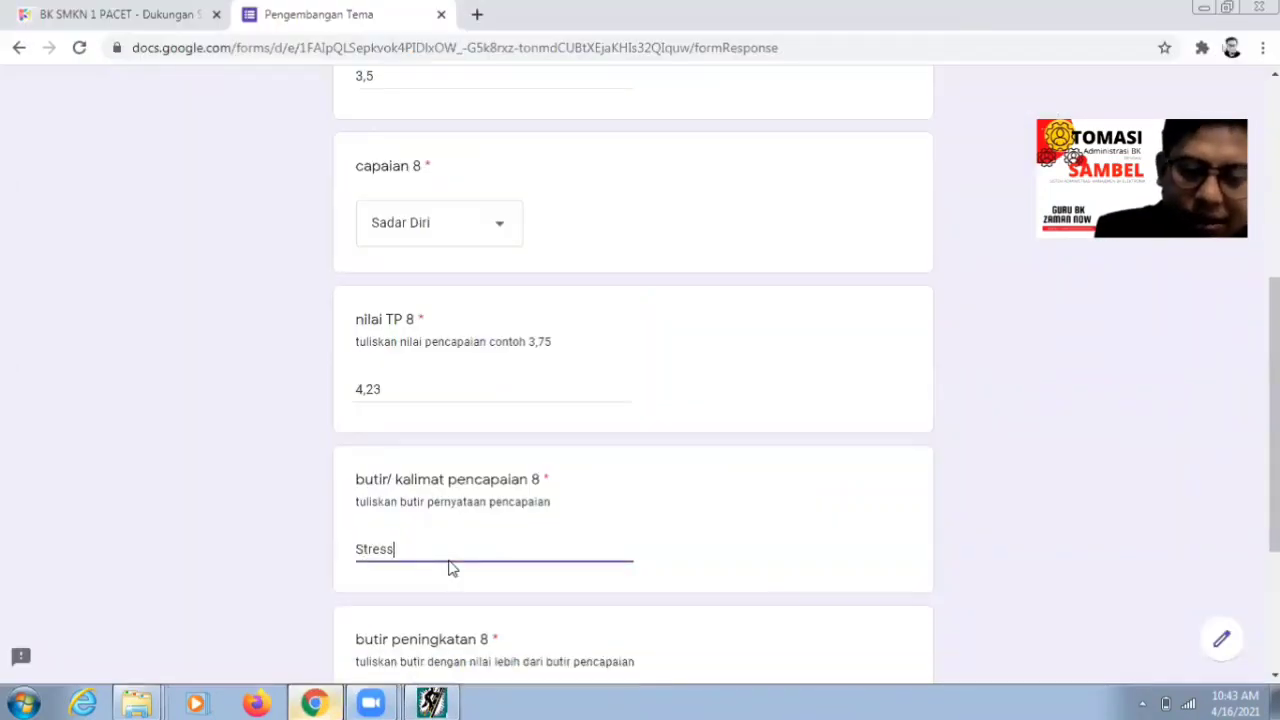
type("bisa dialam")
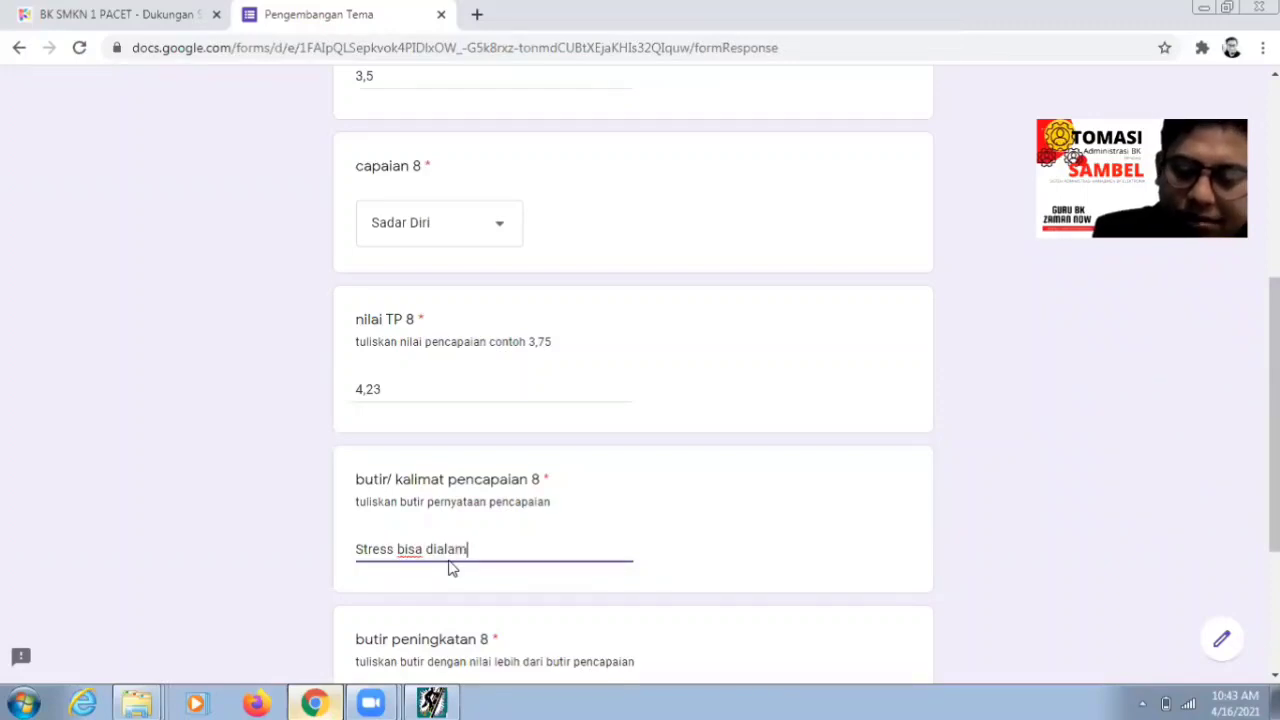
type("i semua ")
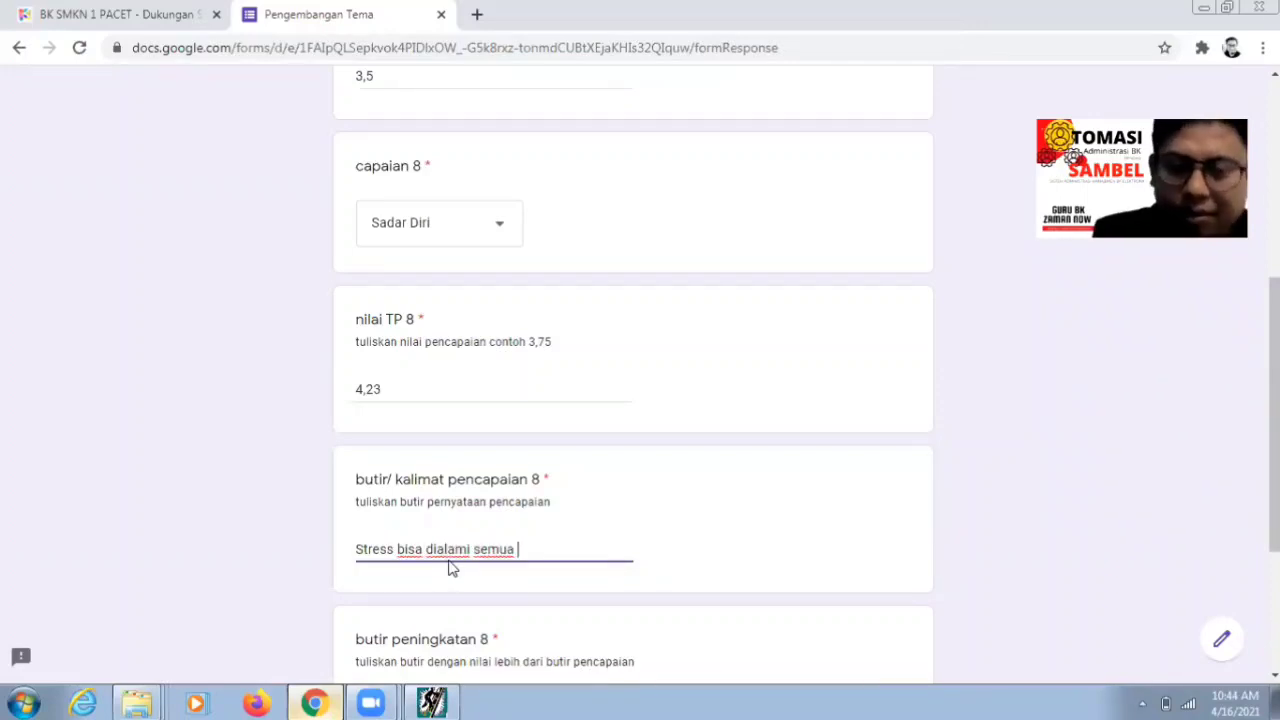
type("orang")
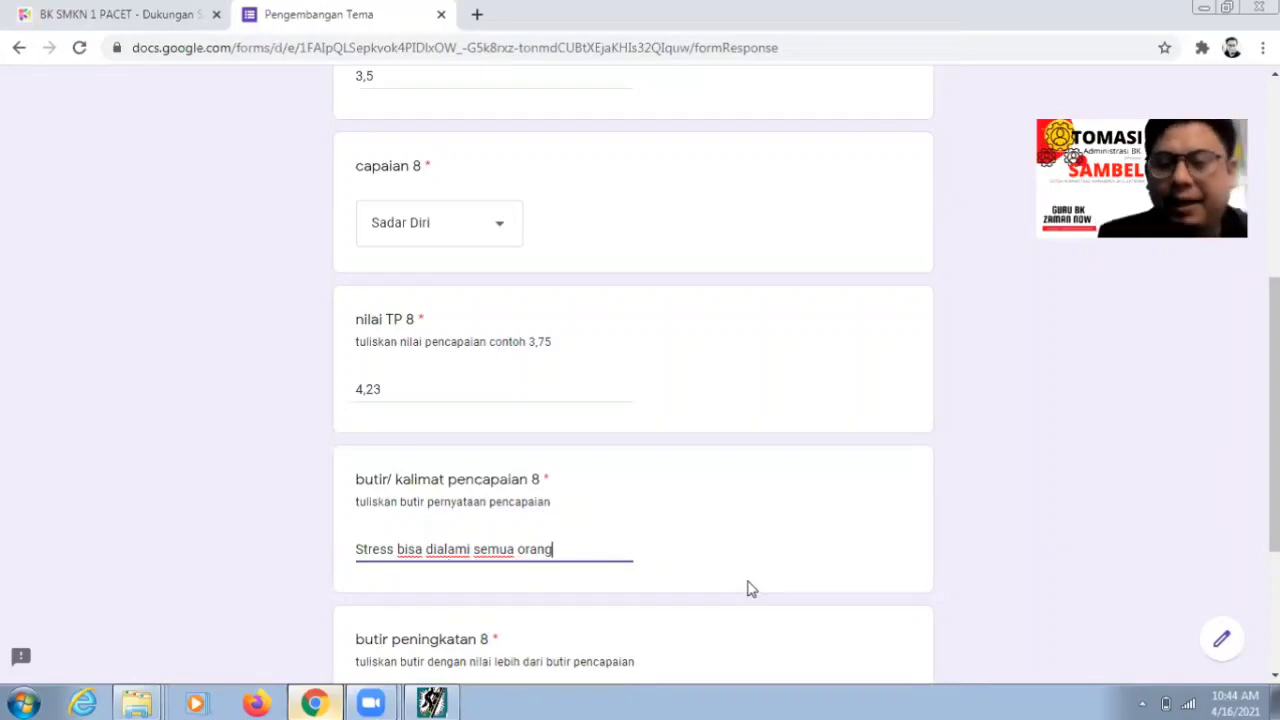
scroll(1143, 590, "down", 3)
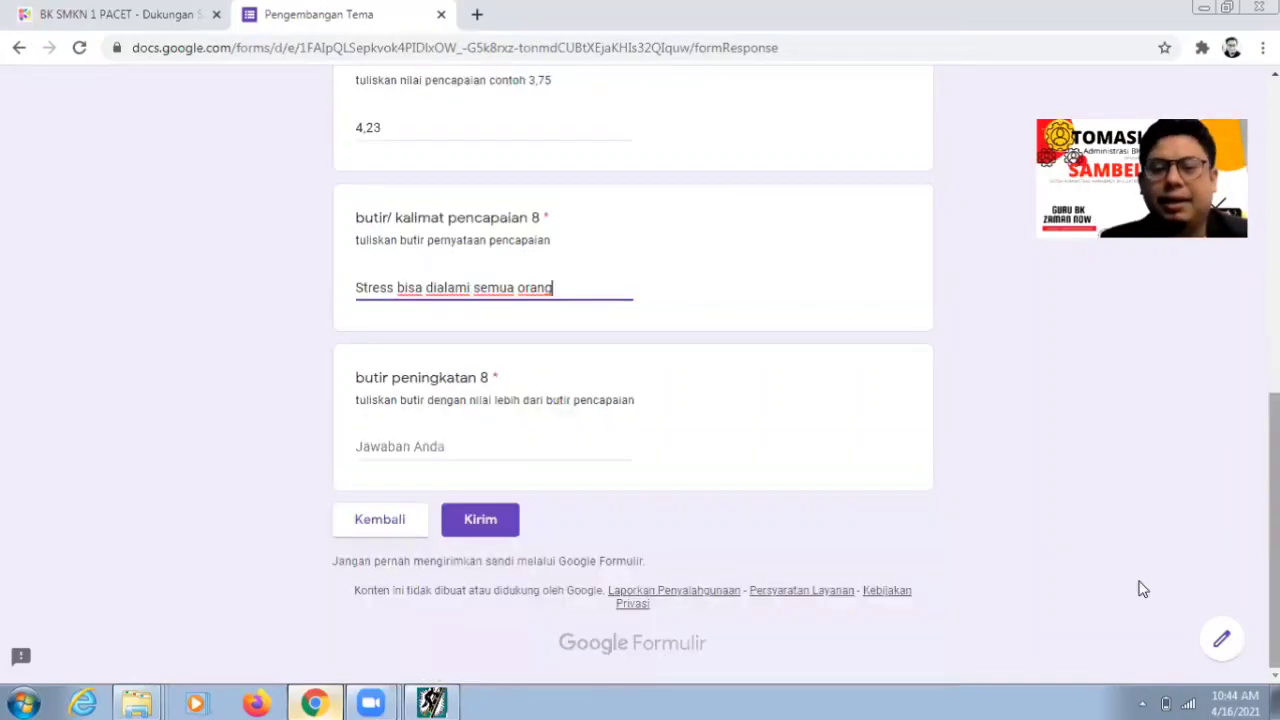
left_click(420, 448)
- Look up the c-5 statement about consoling oneself in the ATP analysis results
mouse_move(310, 702)
left_click(432, 702)
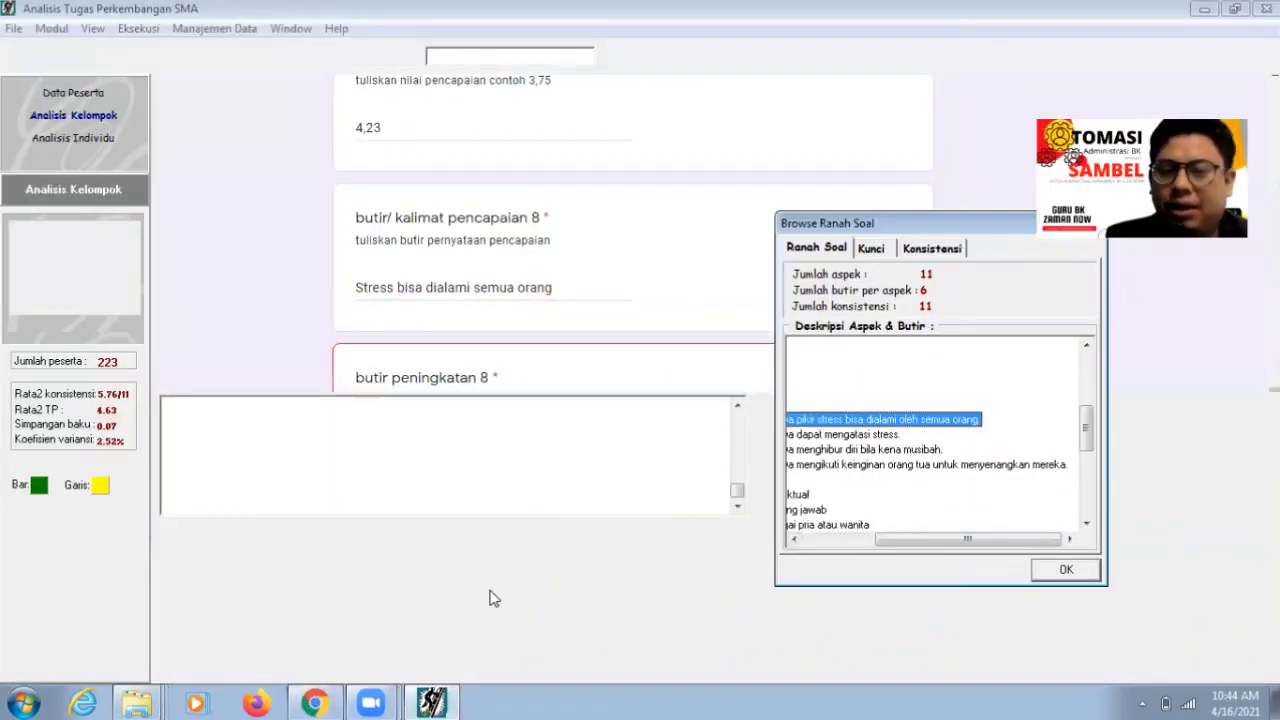
left_click_drag(892, 540, 821, 540)
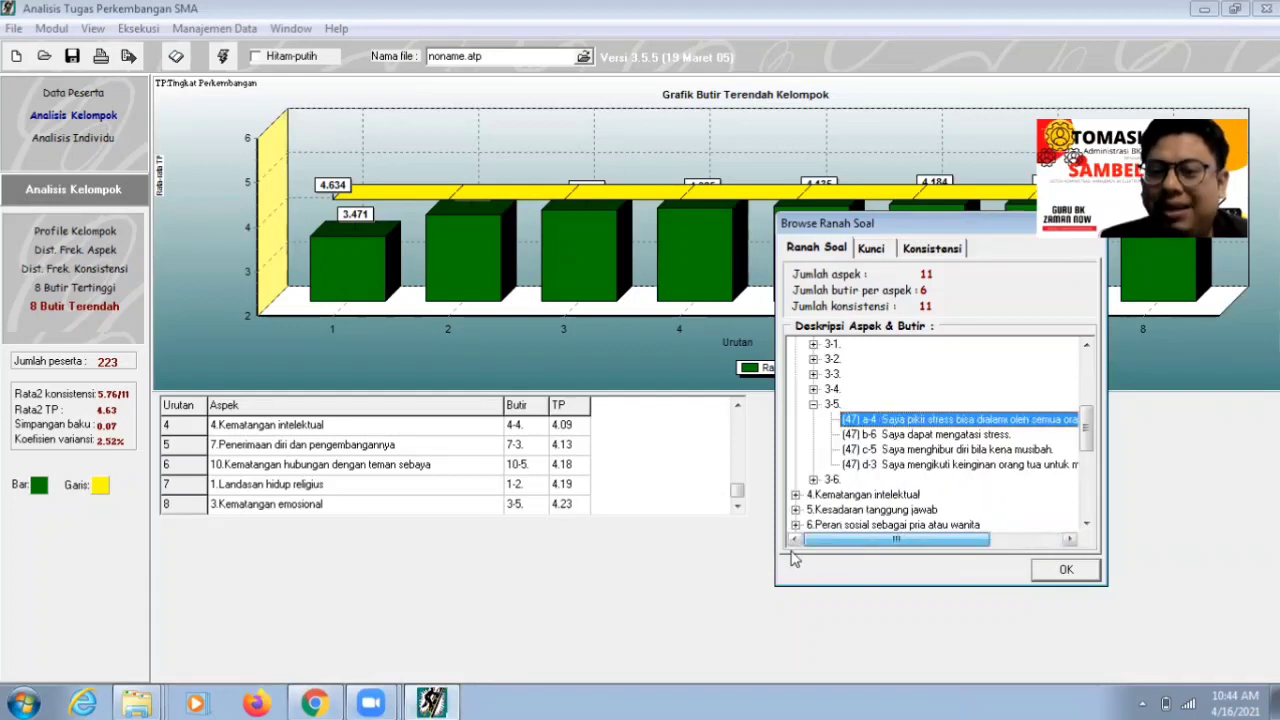
left_click(935, 452)
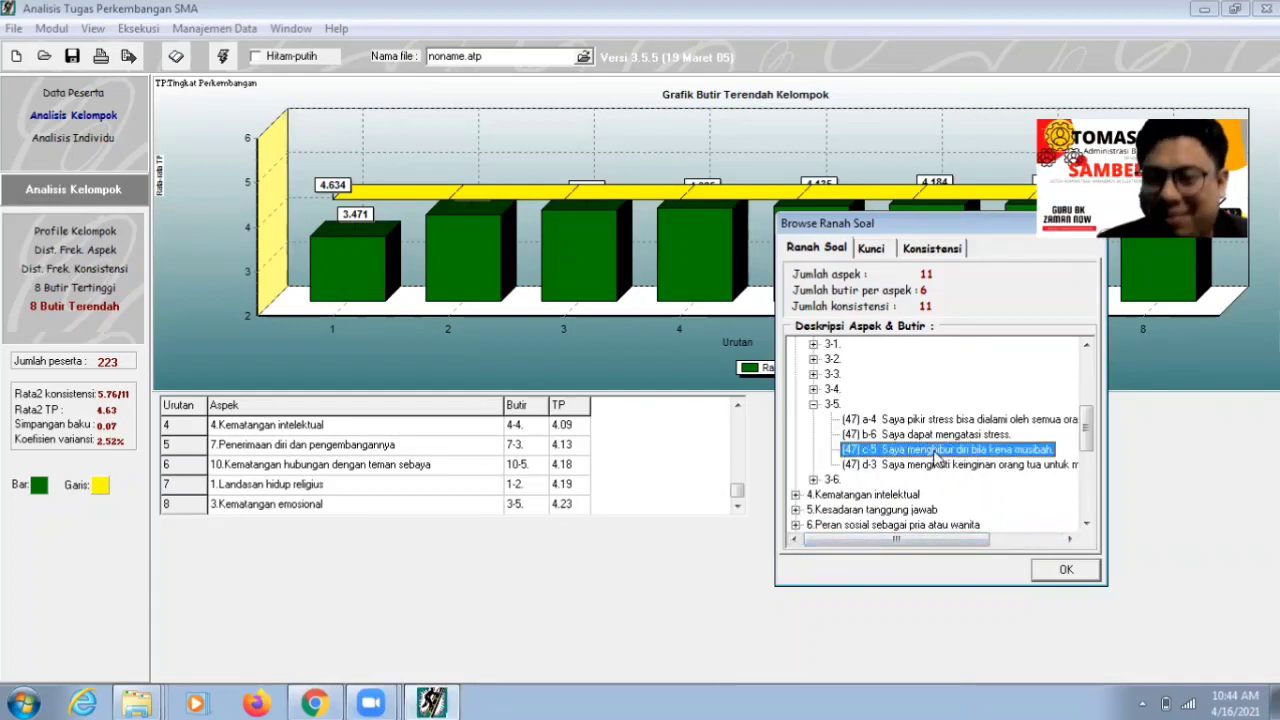
left_click(314, 702)
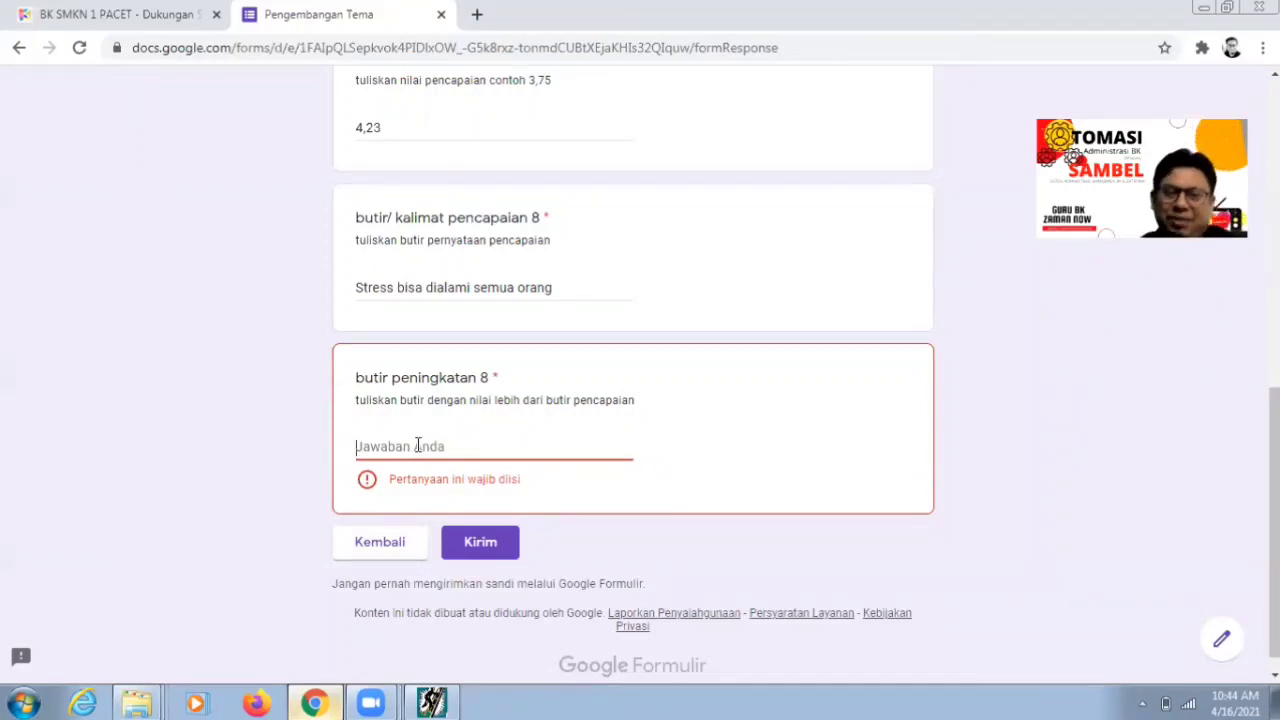
- Enter 'Menghibur diri jika terkena musibah' as butir peningkatan 8 and submit the form
left_click(418, 446)
type("Me")
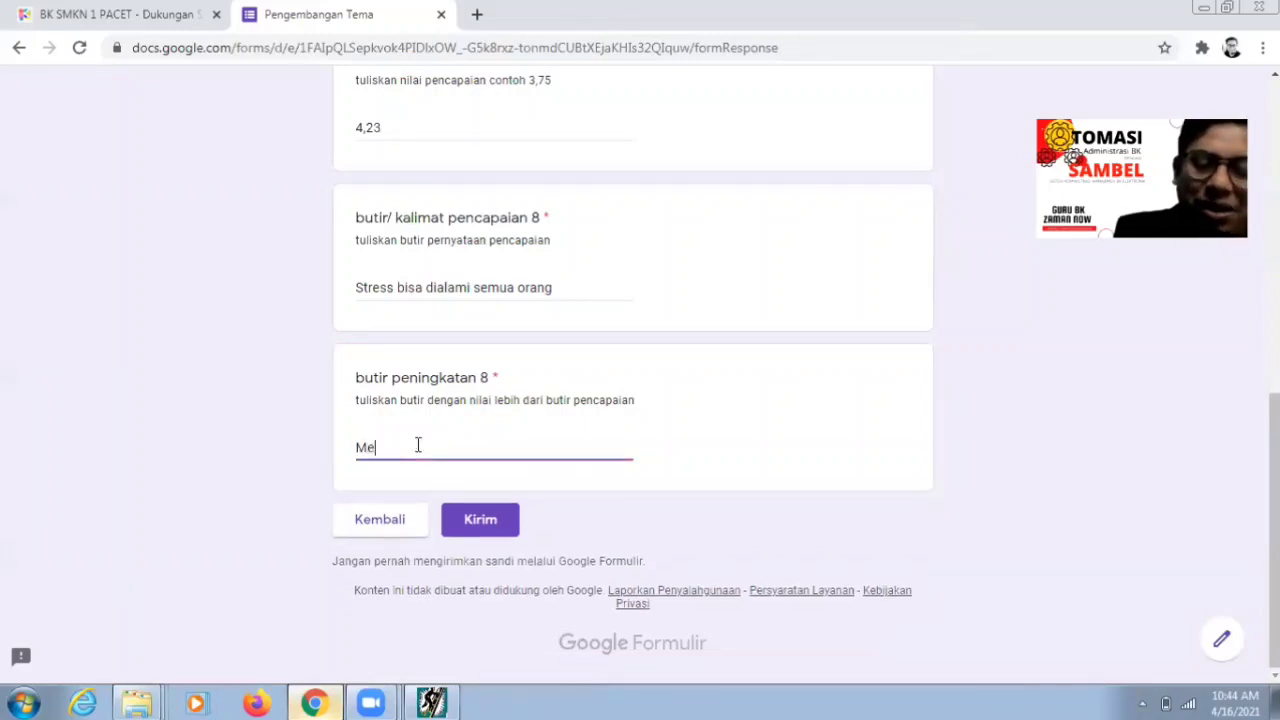
type("nghibur d")
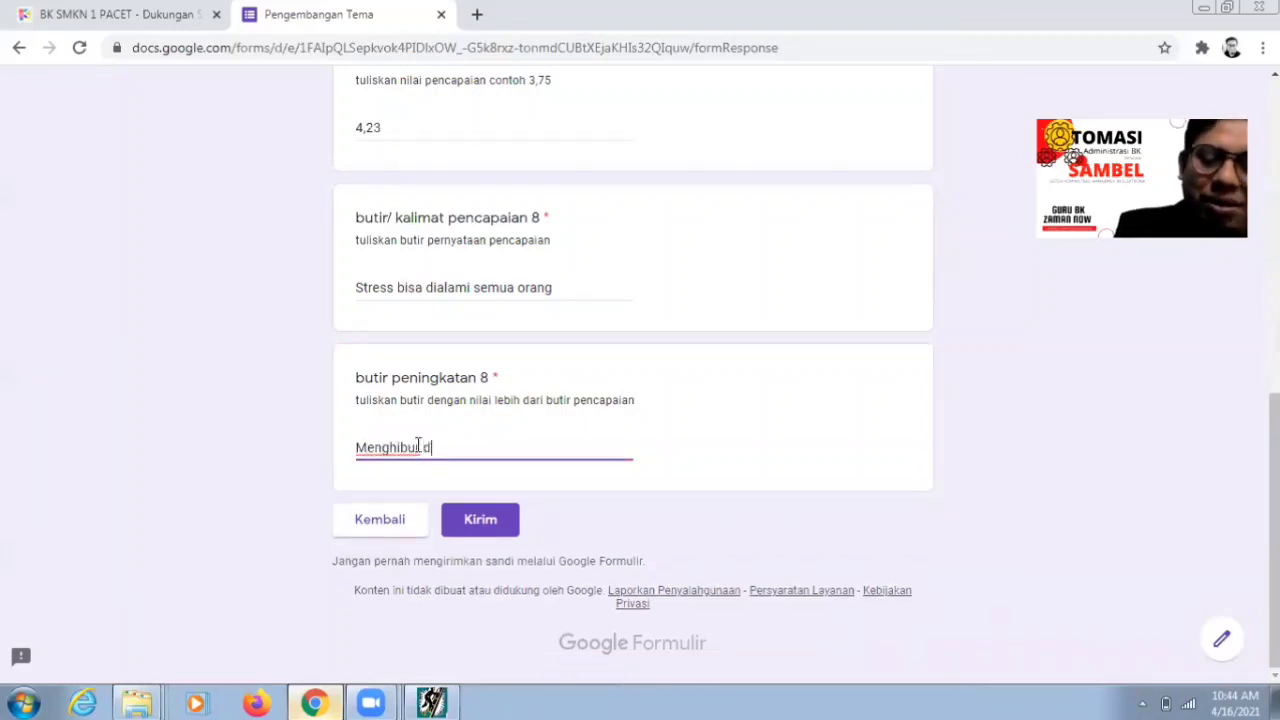
type("iri jik")
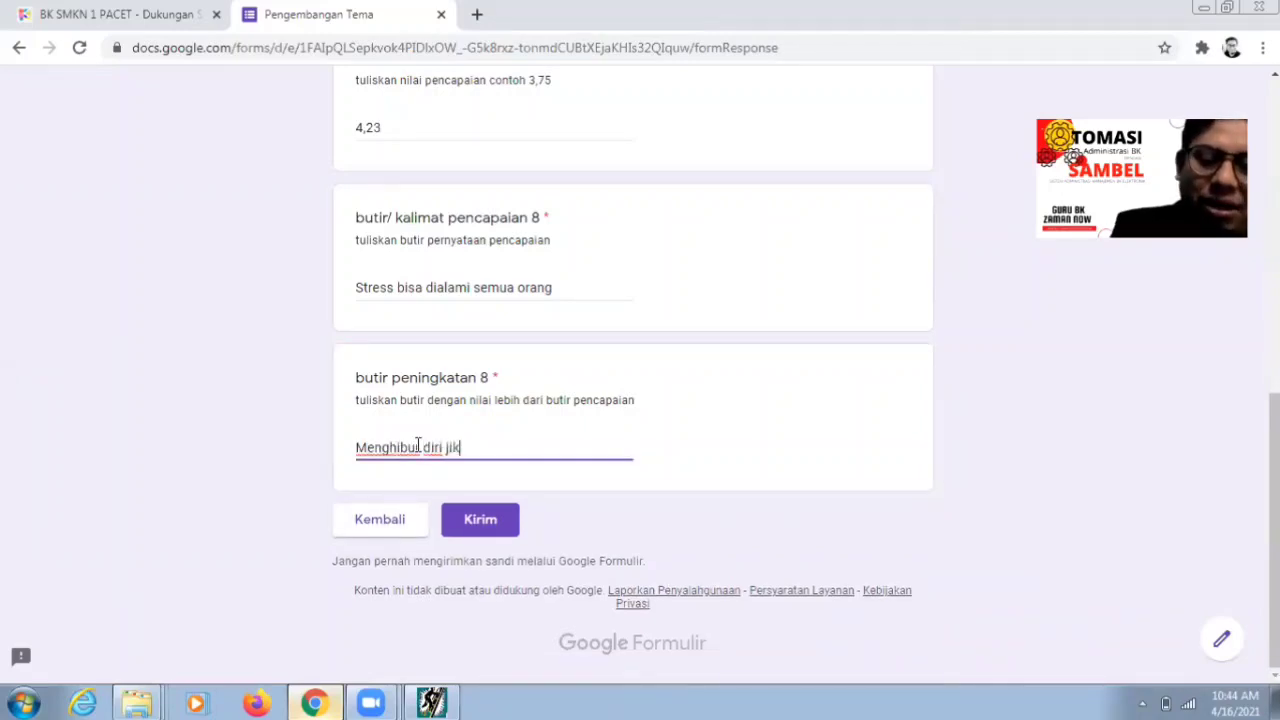
type("a terkena mi")
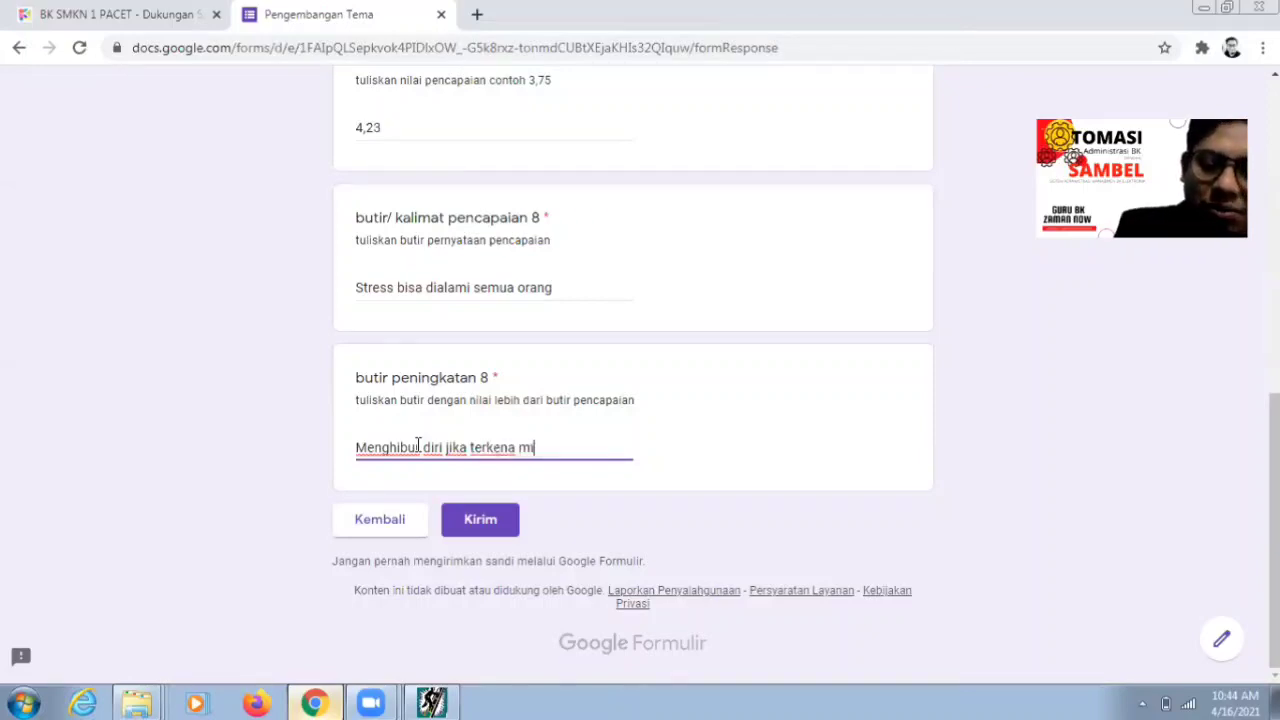
key("BackSpace")
type("usi")
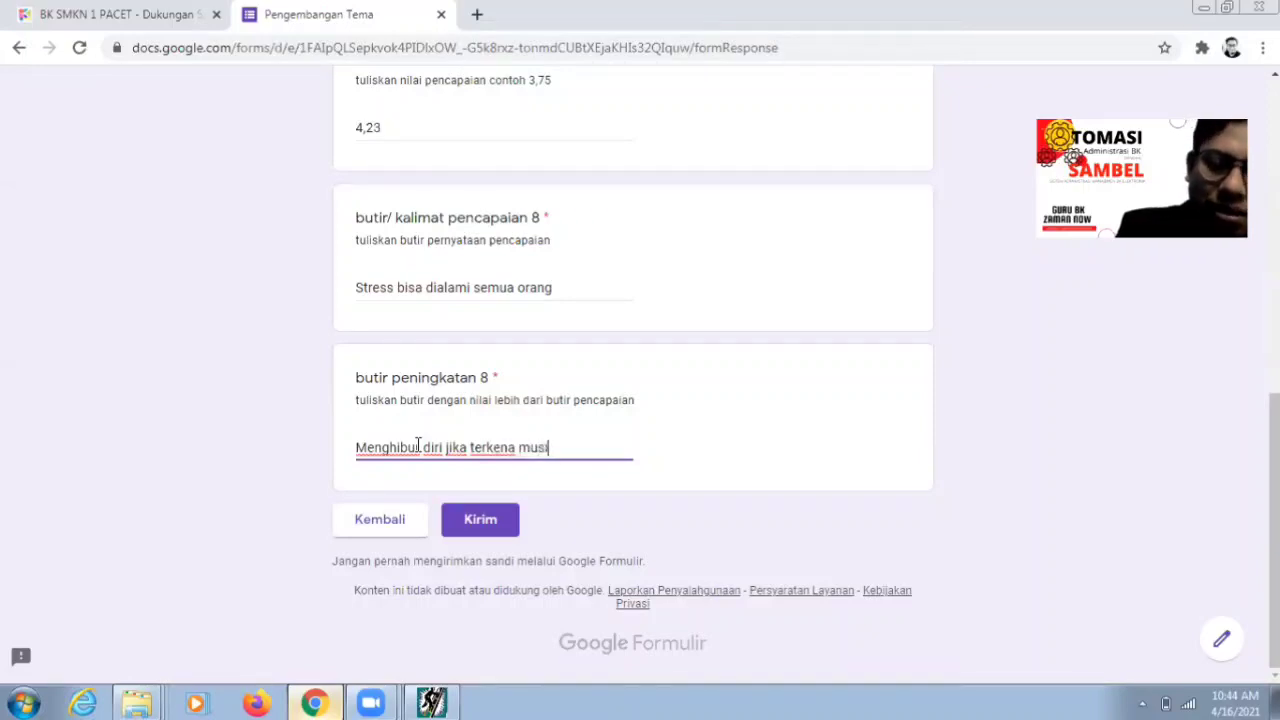
type("bah")
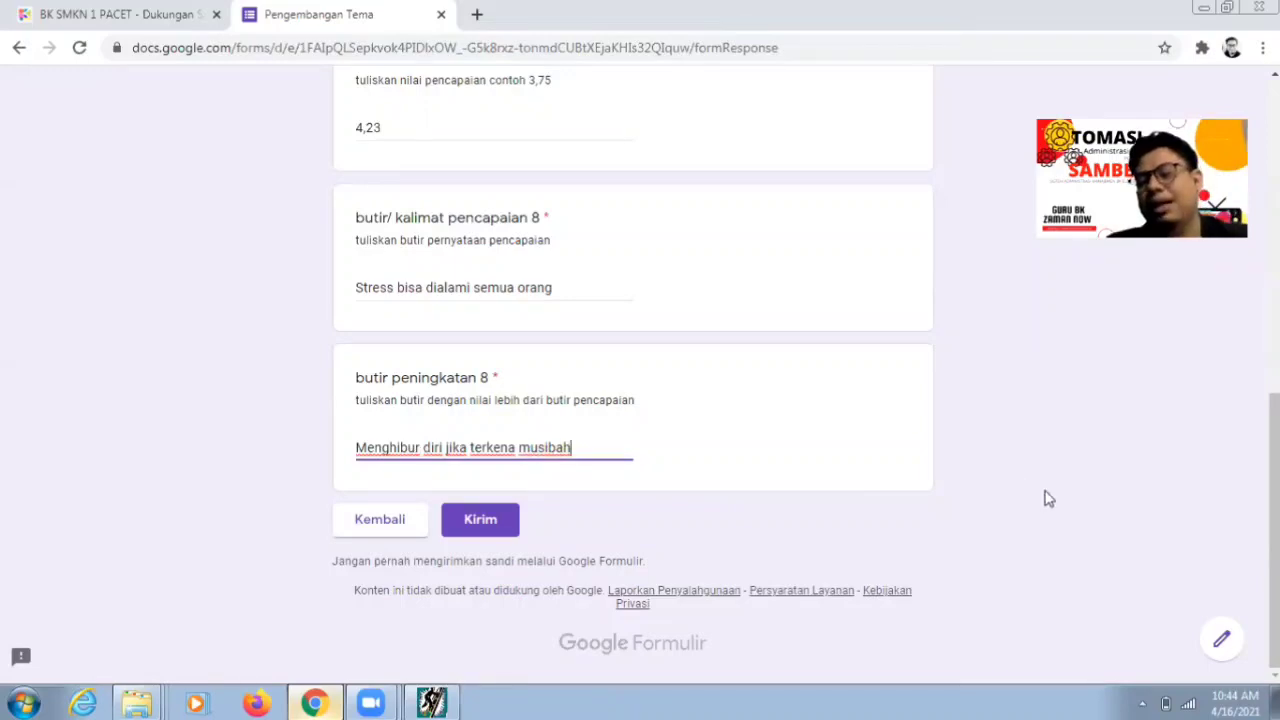
scroll(1274, 530, "up", 7)
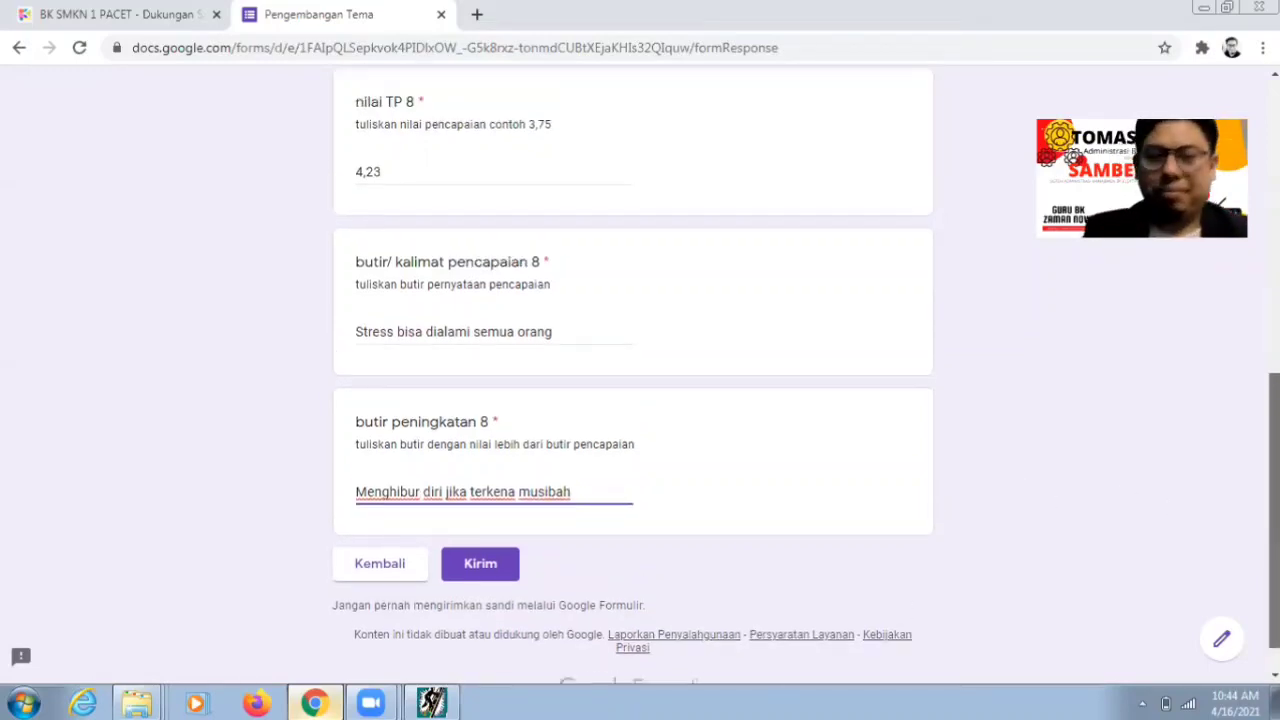
scroll(526, 634, "down", 7)
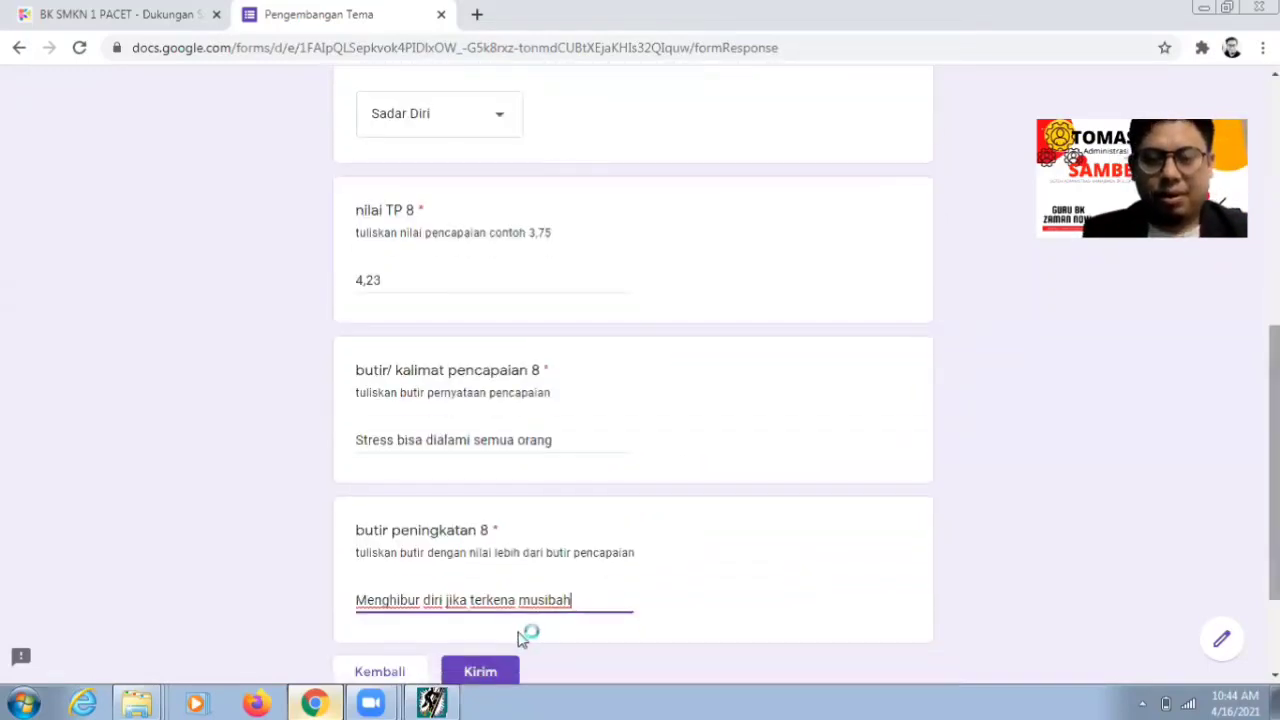
left_click(483, 671)
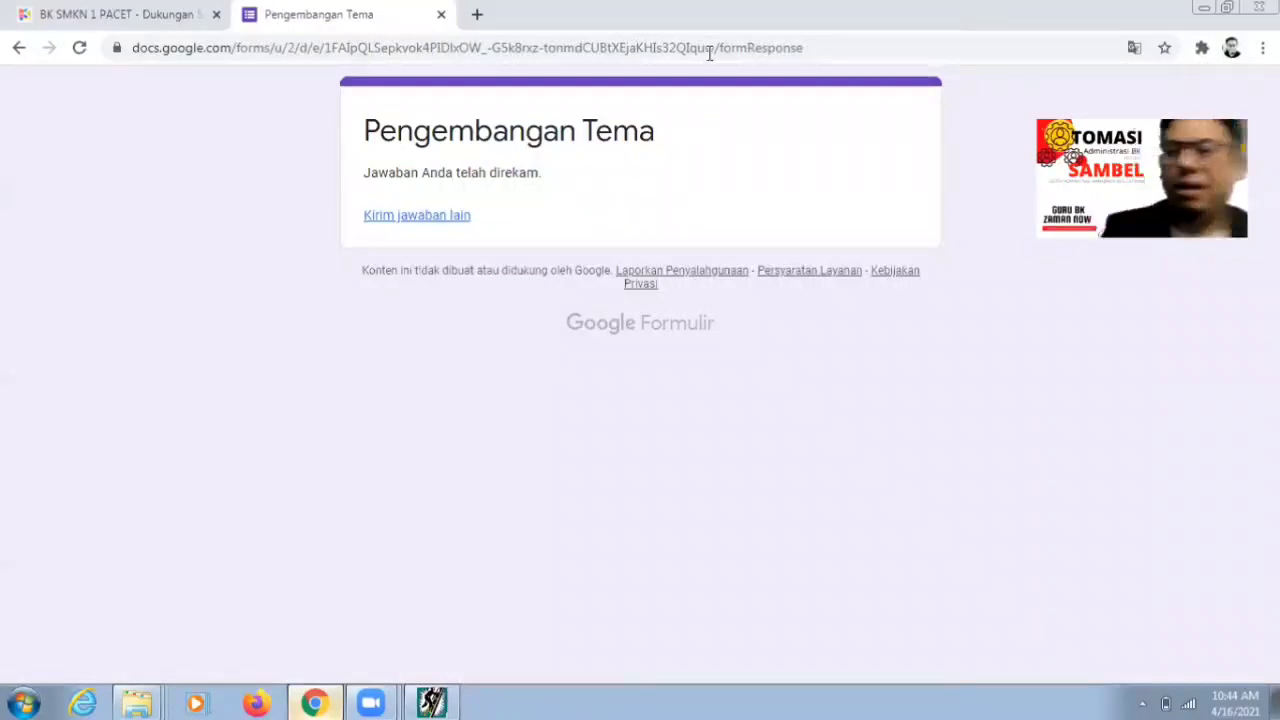
left_click(477, 14)
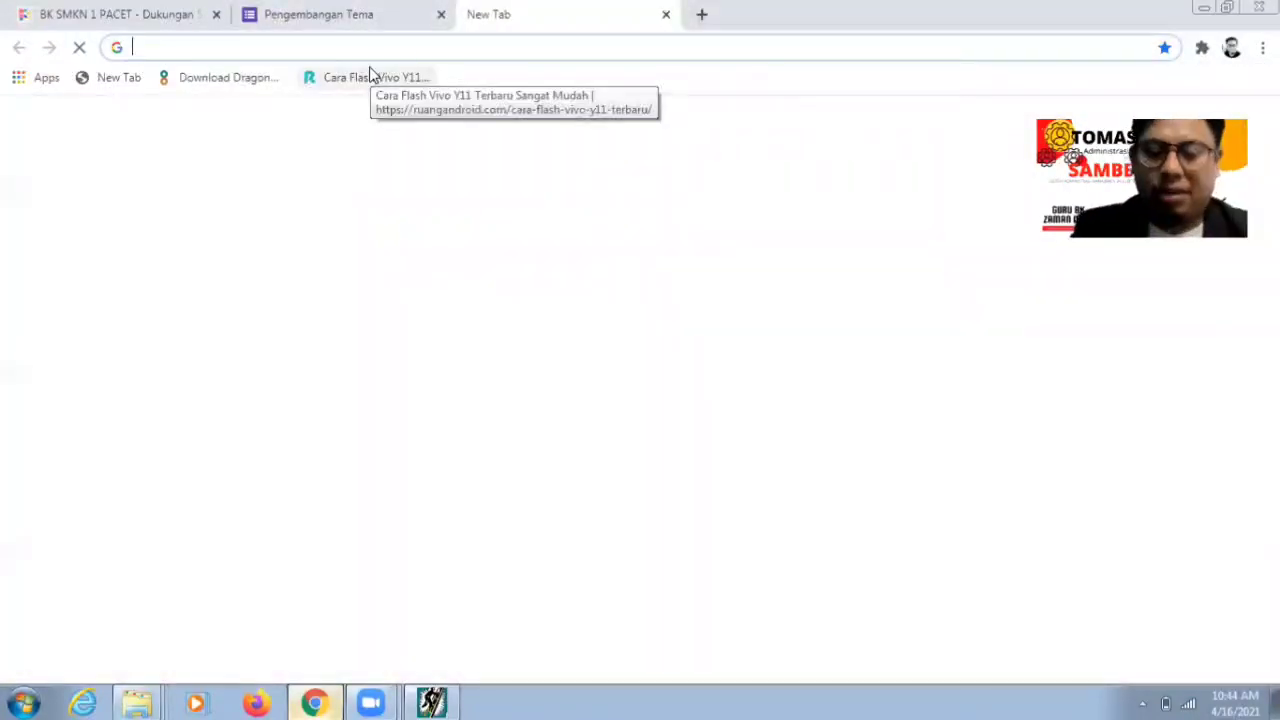
- Go to gmail.com in the new browser tab
type("emai")
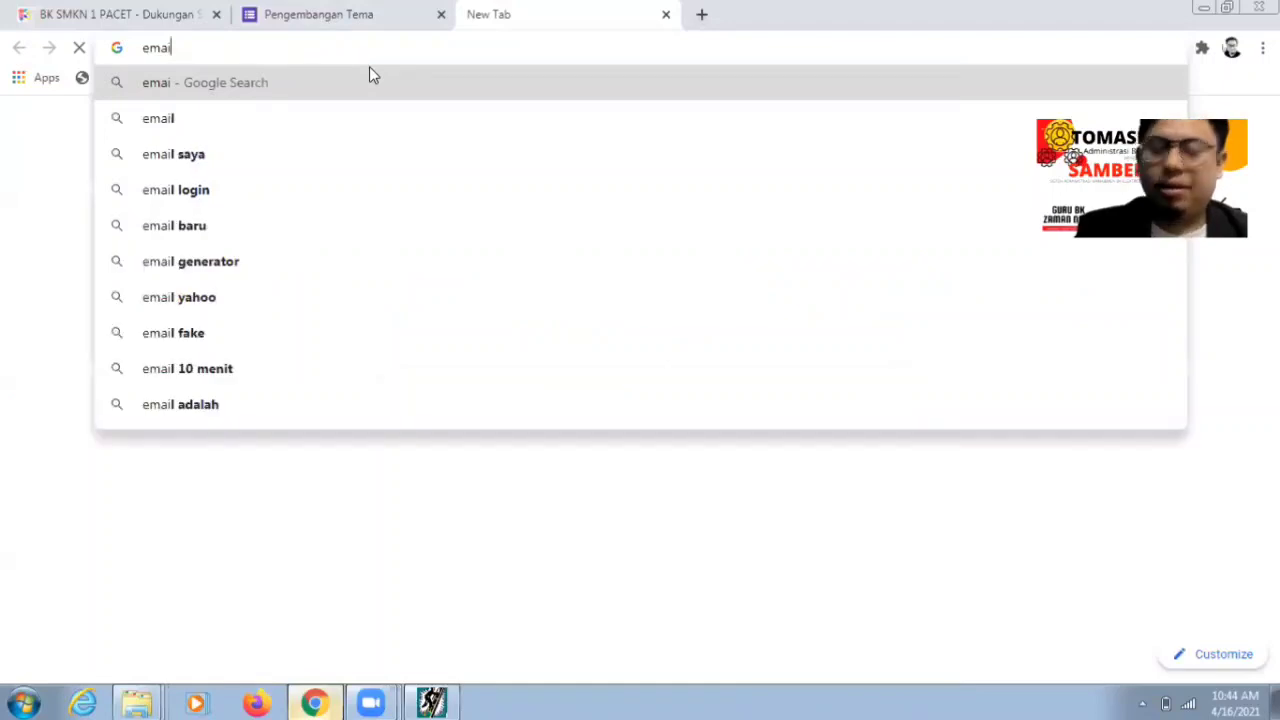
type("l")
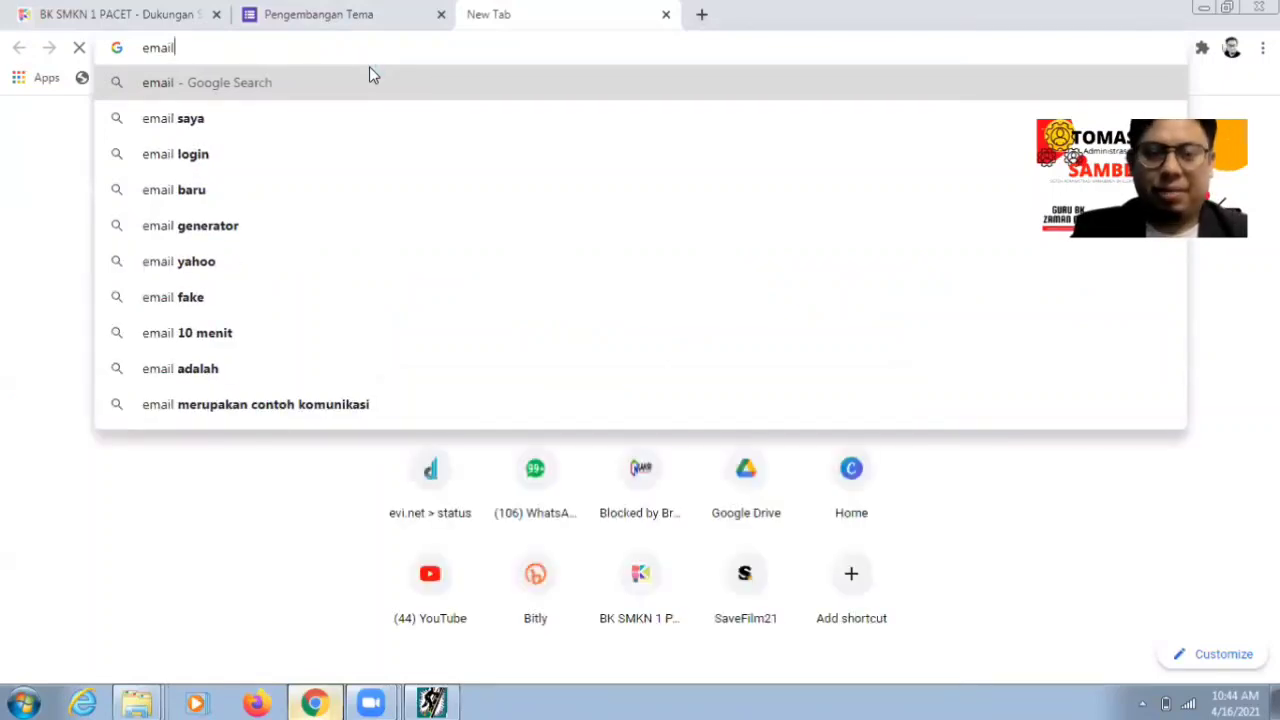
key("Escape")
type("gm")
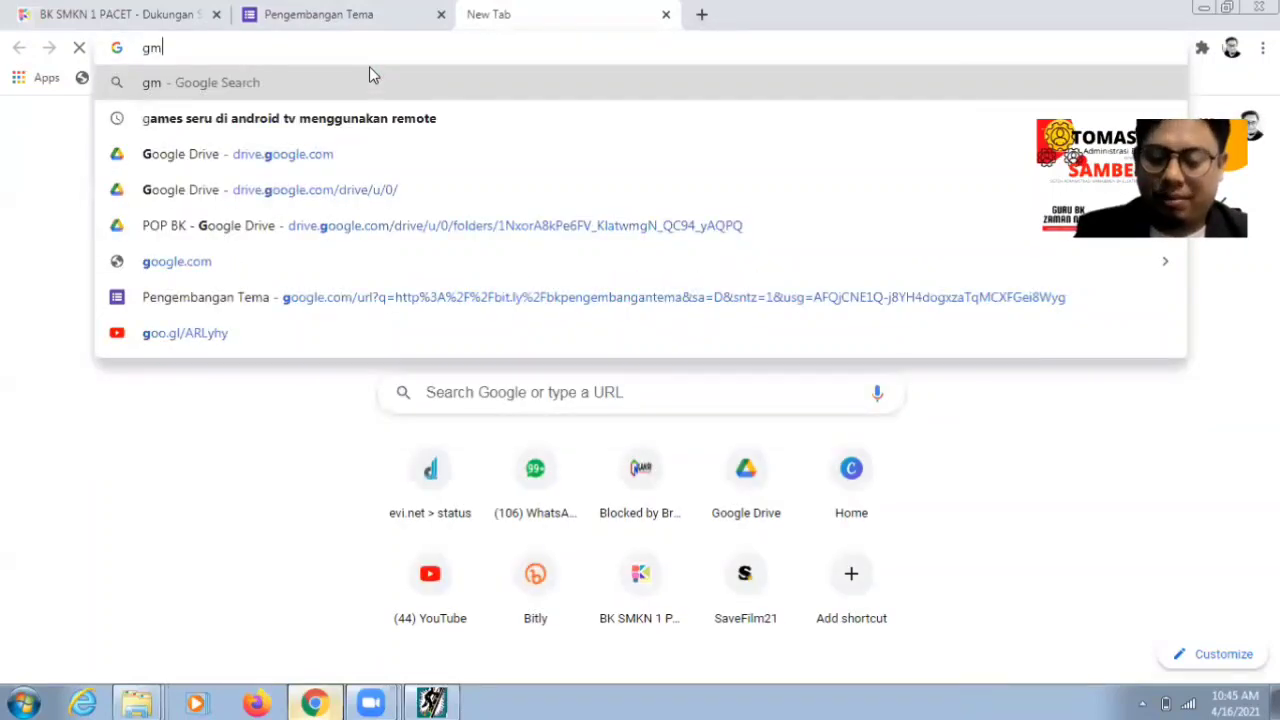
type("ail.com")
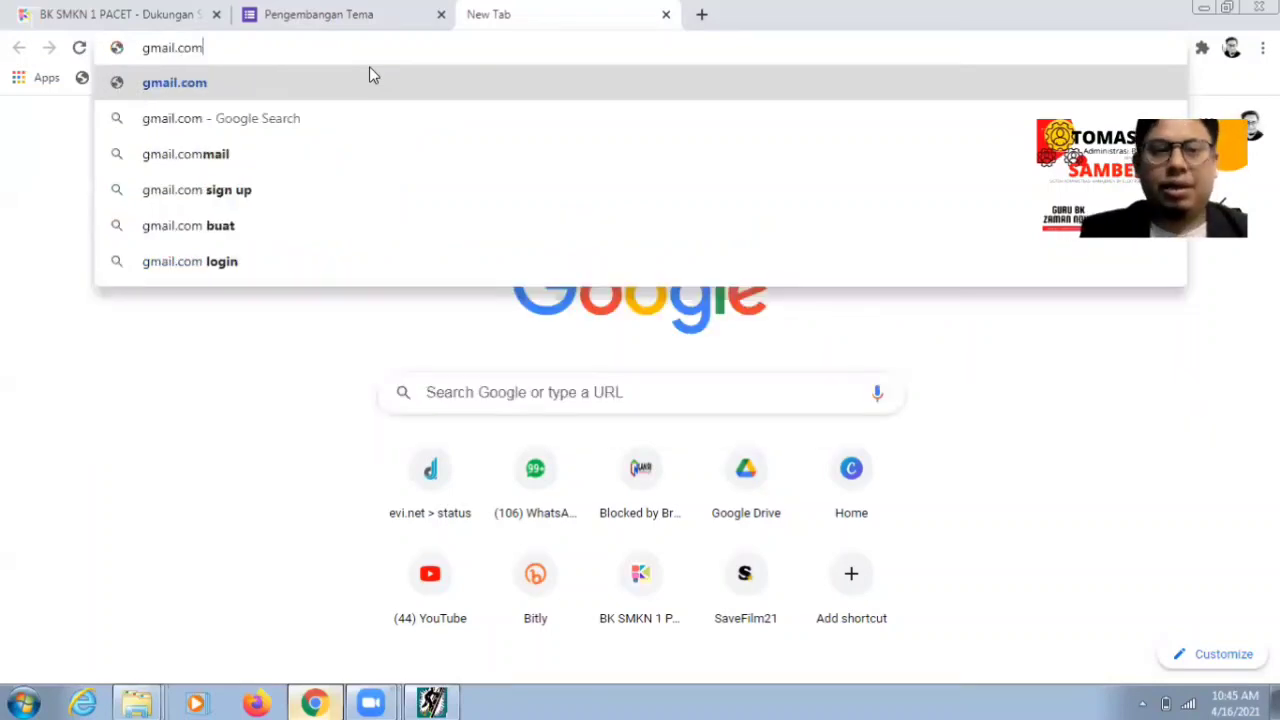
key("Return")
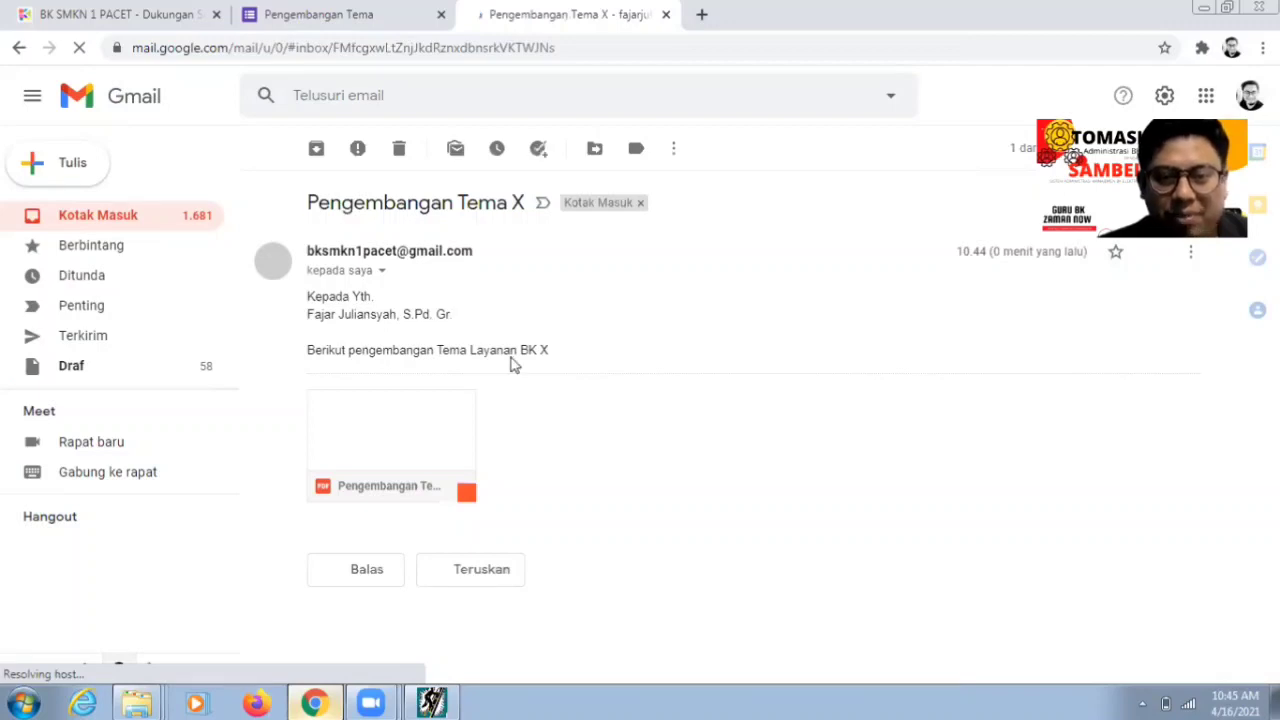
- Download the email's attachment Pengembangan Tema Layanan BK X.pdf
mouse_move(370, 474)
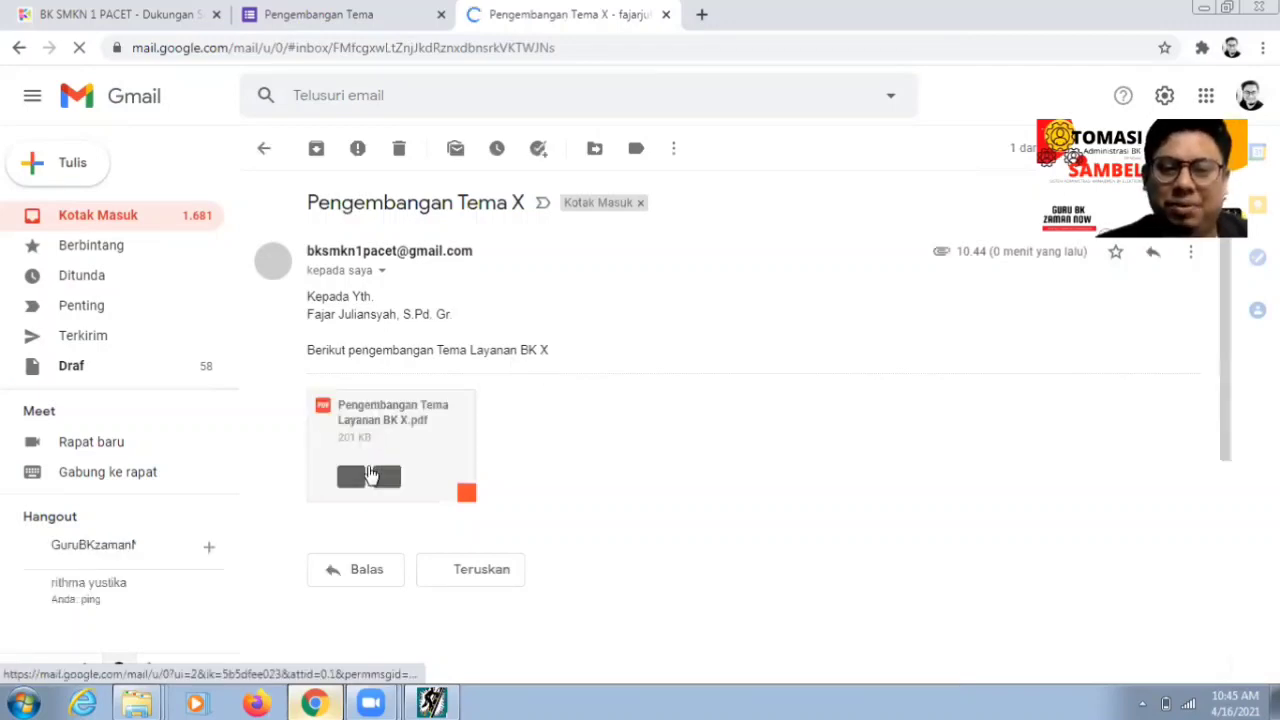
left_click(349, 480)
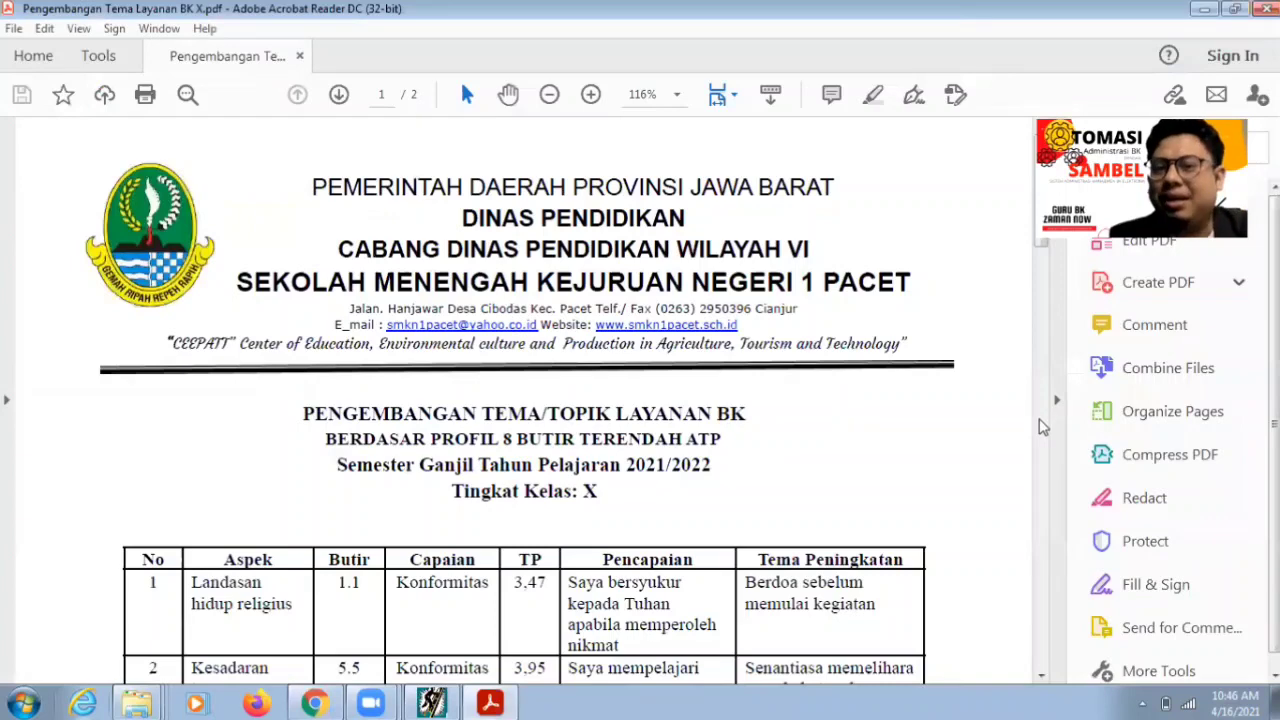
scroll(1043, 427, "down", 1)
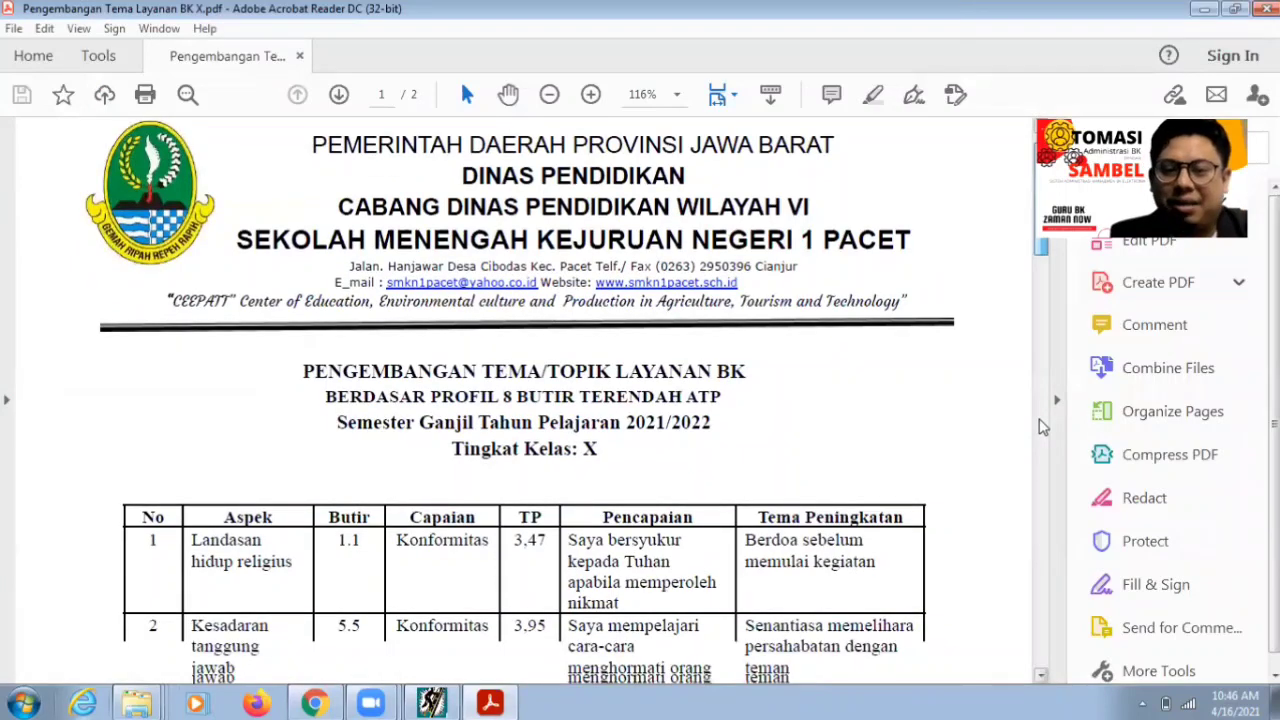
scroll(1043, 427, "down", 3)
scroll(1043, 420, "down", 7)
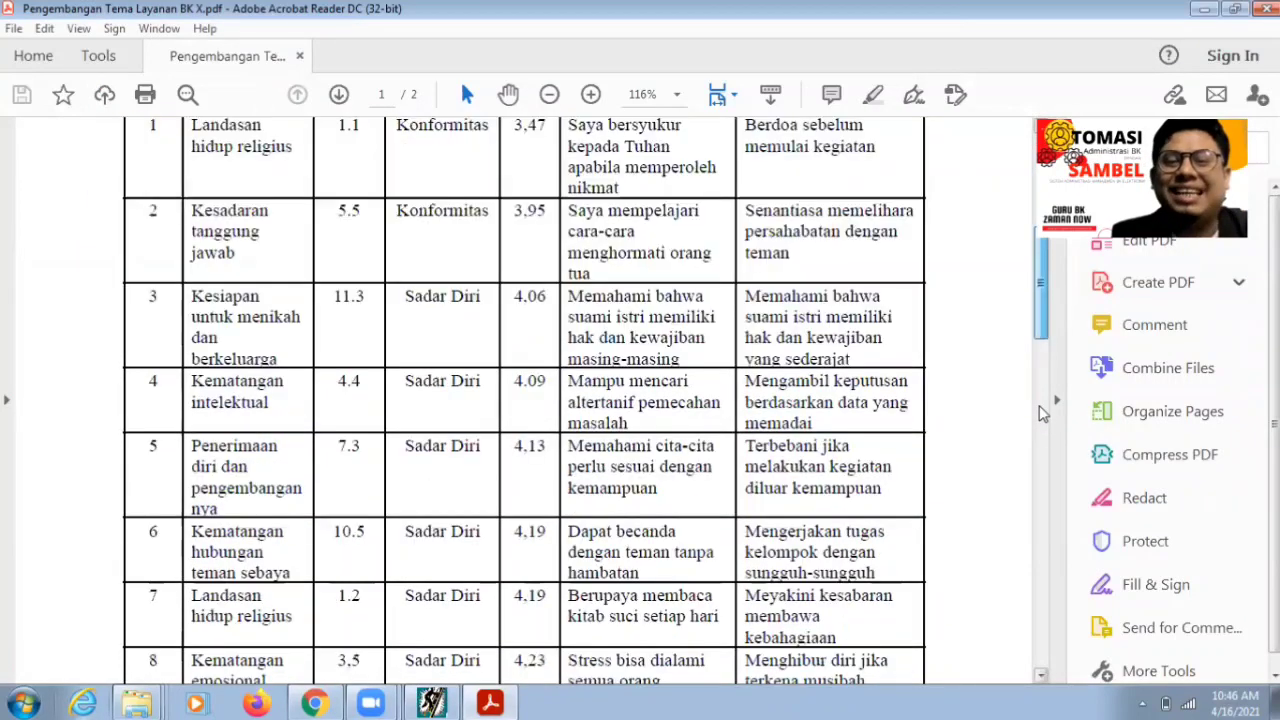
scroll(1043, 413, "down", 6)
scroll(1040, 407, "down", 3)
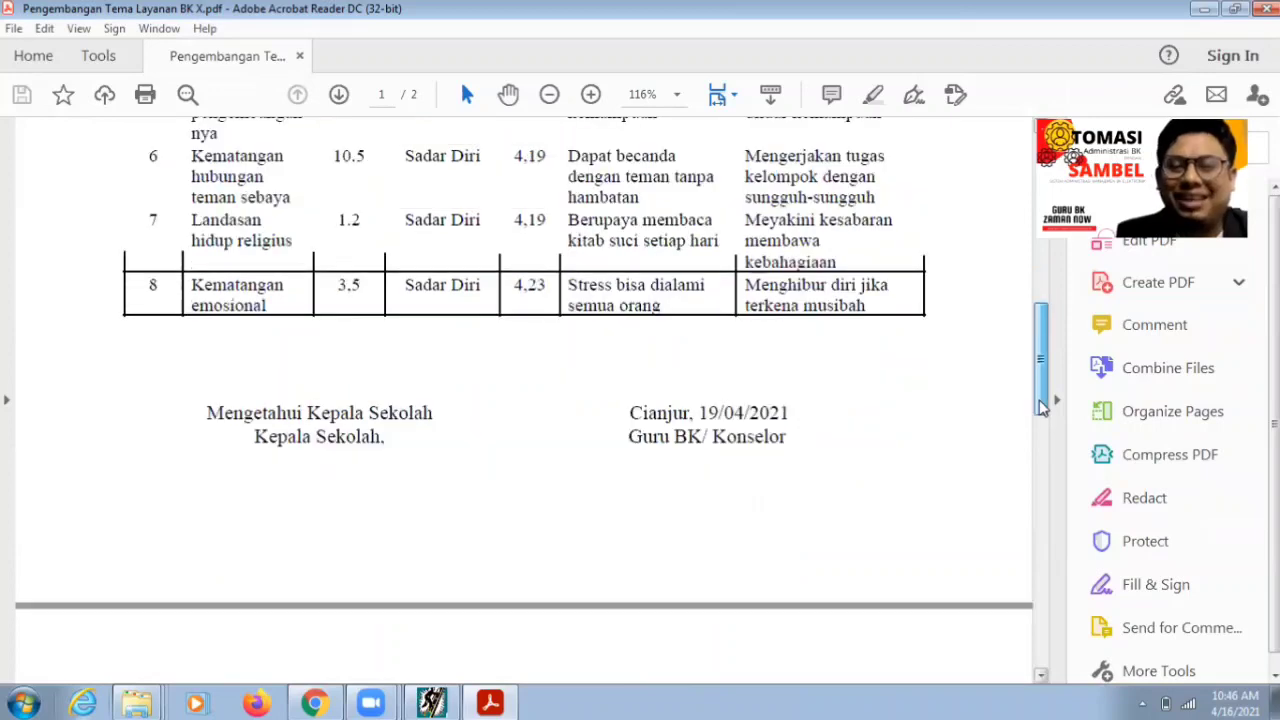
scroll(1040, 405, "down", 3)
scroll(1040, 400, "up", 2)
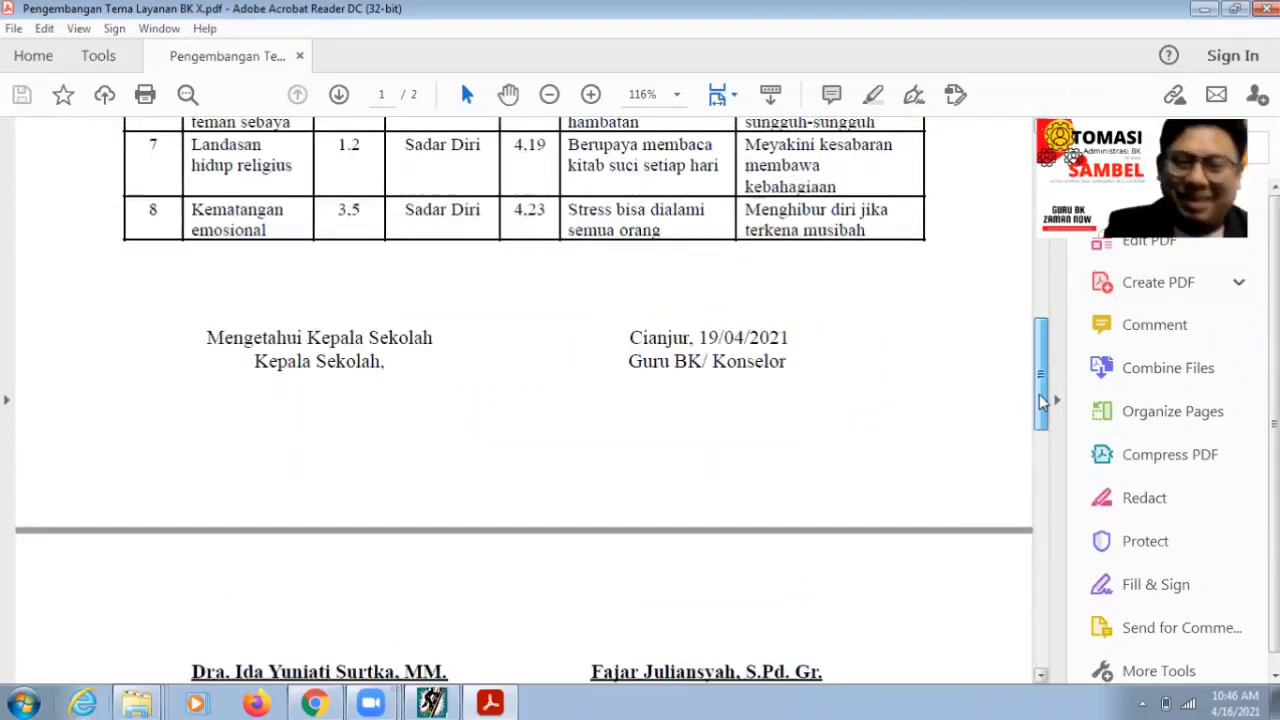
scroll(1040, 395, "up", 4)
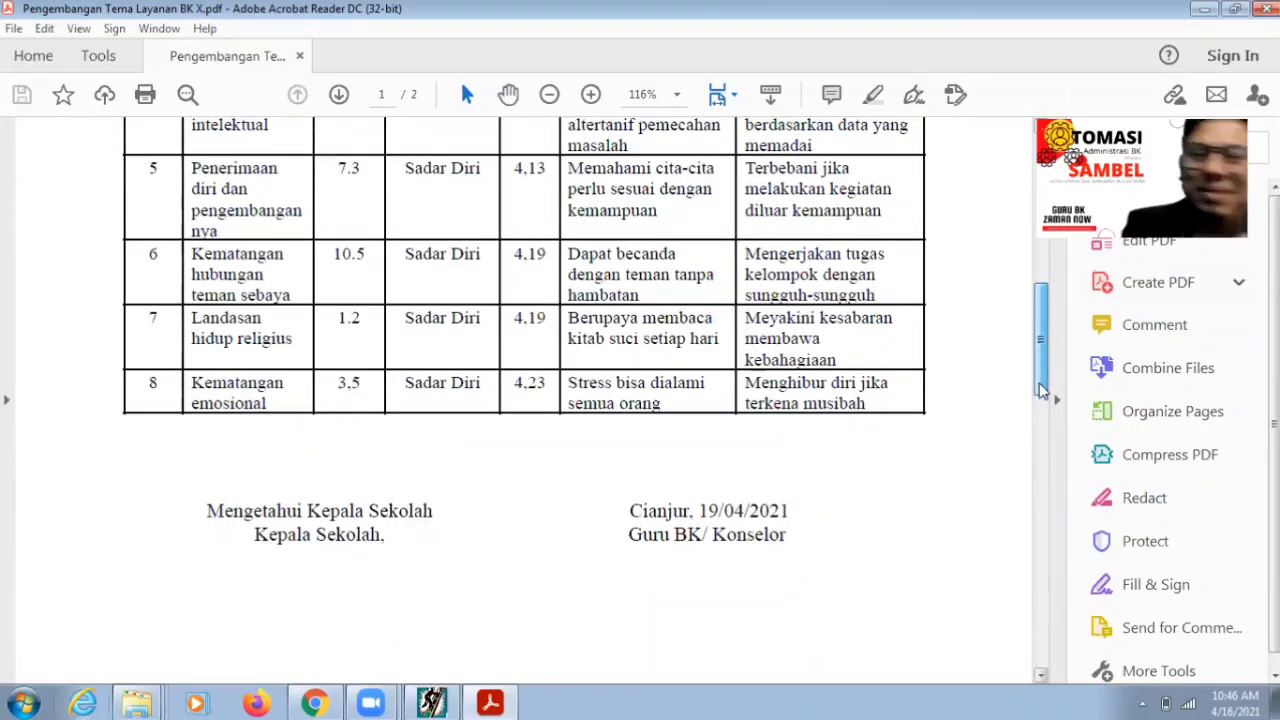
scroll(1042, 350, "up", 5)
scroll(1040, 325, "up", 3)
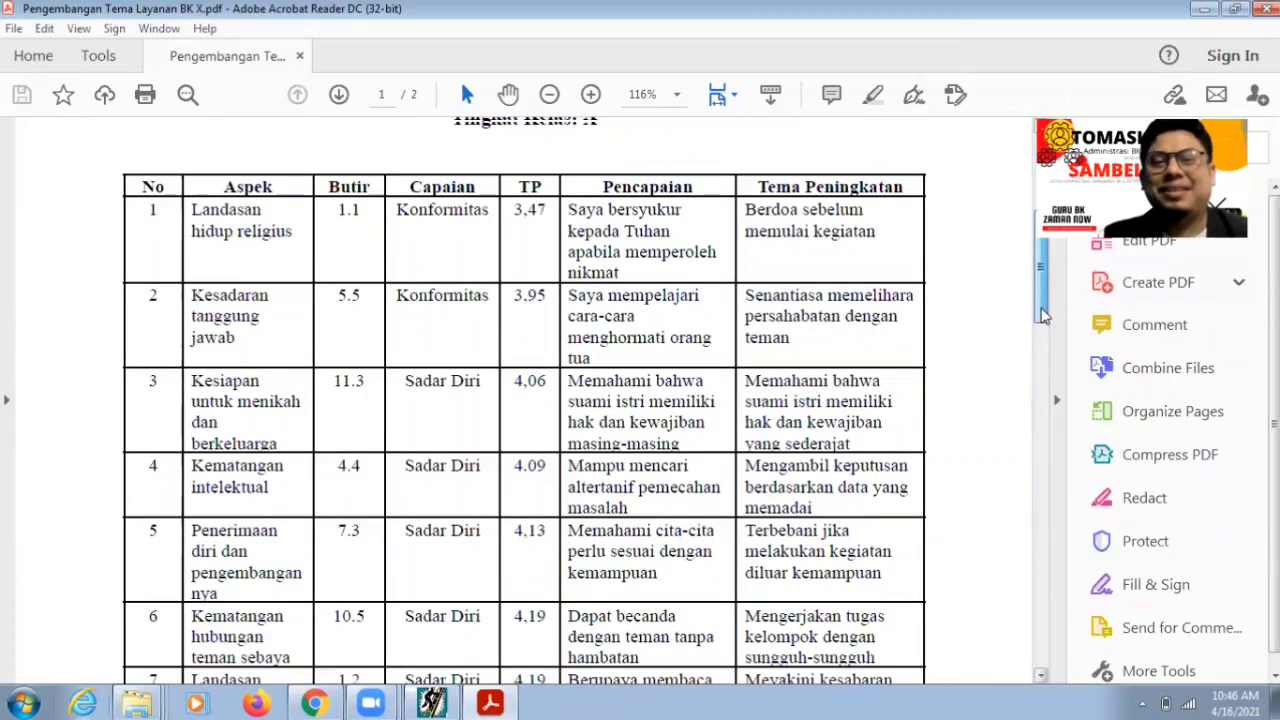